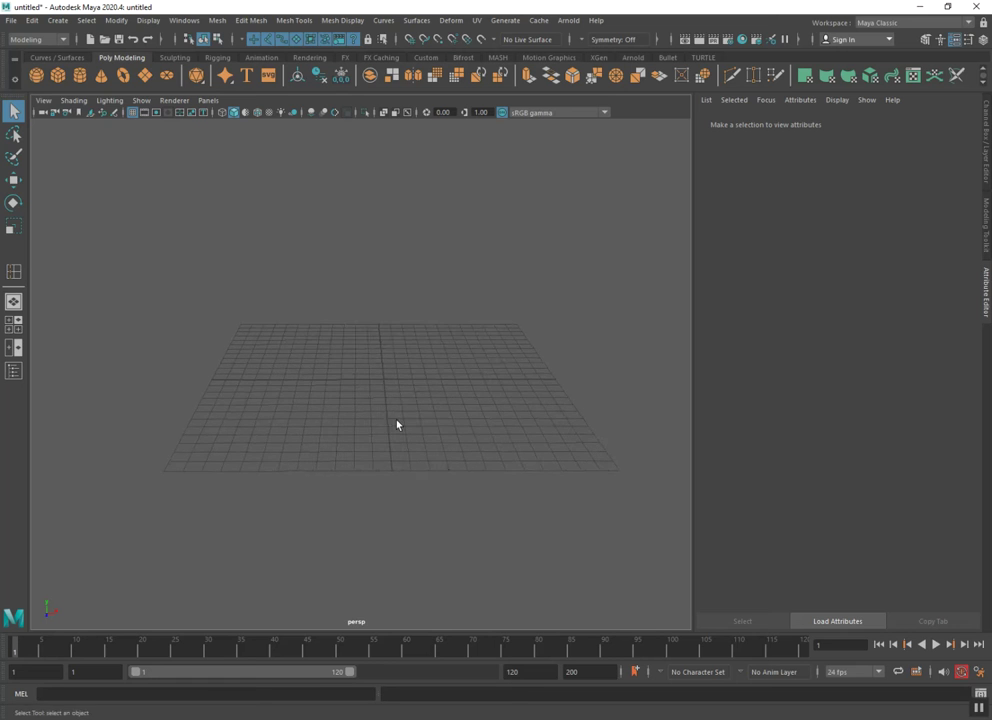
Draw a thin, flat polygon box slab, pCube1, on the grid as the house base
click(58, 76)
alt+drag(418, 440, 418, 489)
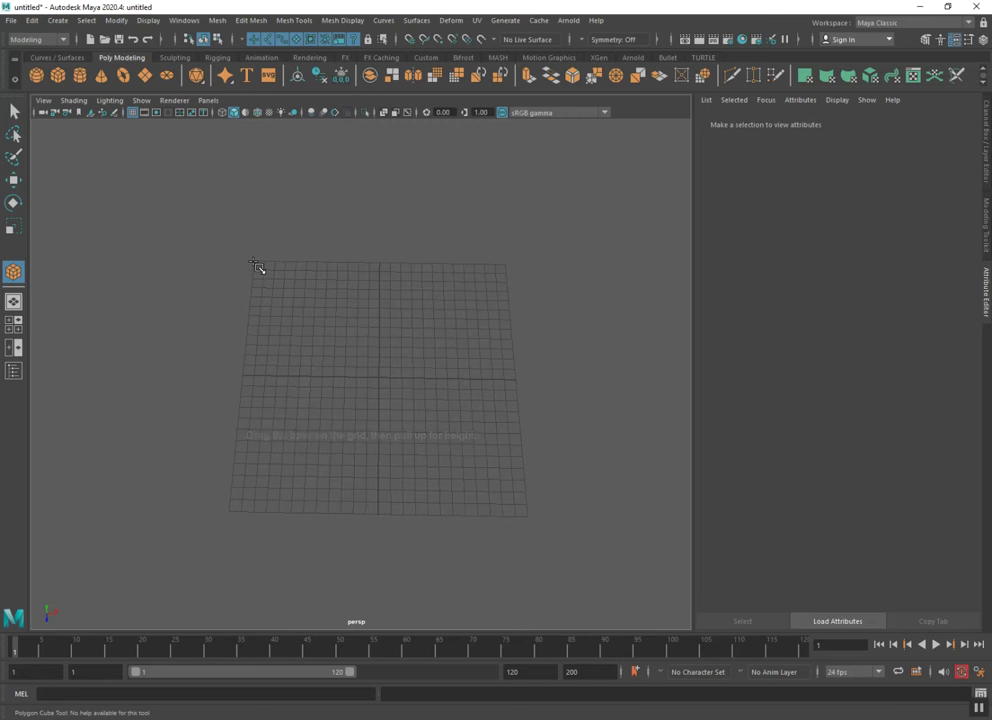
drag(255, 263, 534, 496)
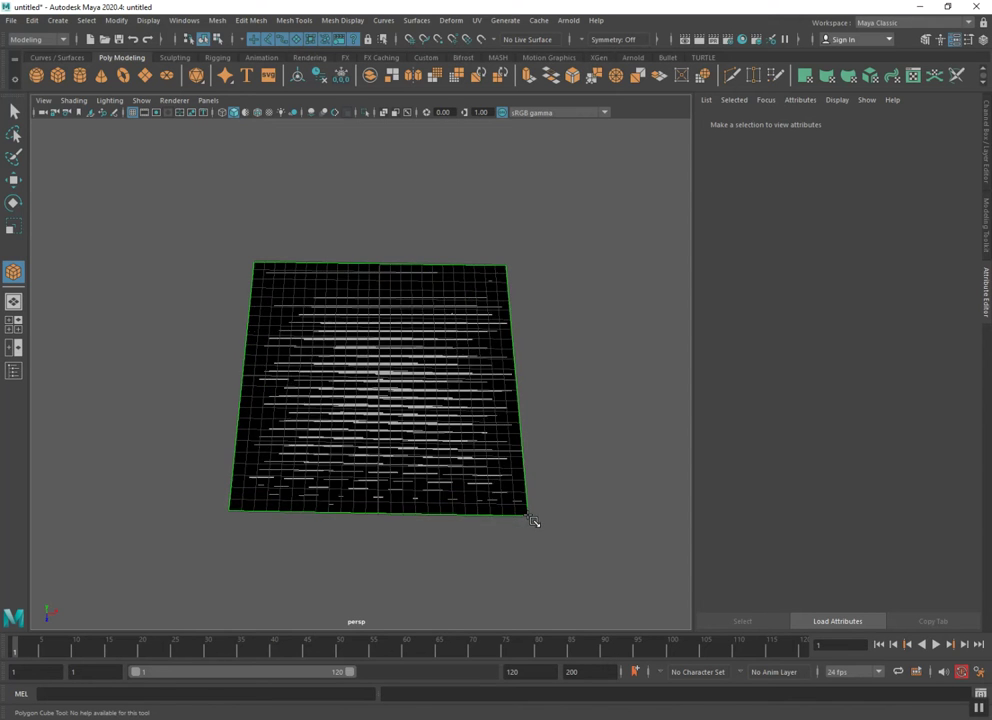
drag(534, 496, 536, 505)
alt+drag(469, 513, 469, 465)
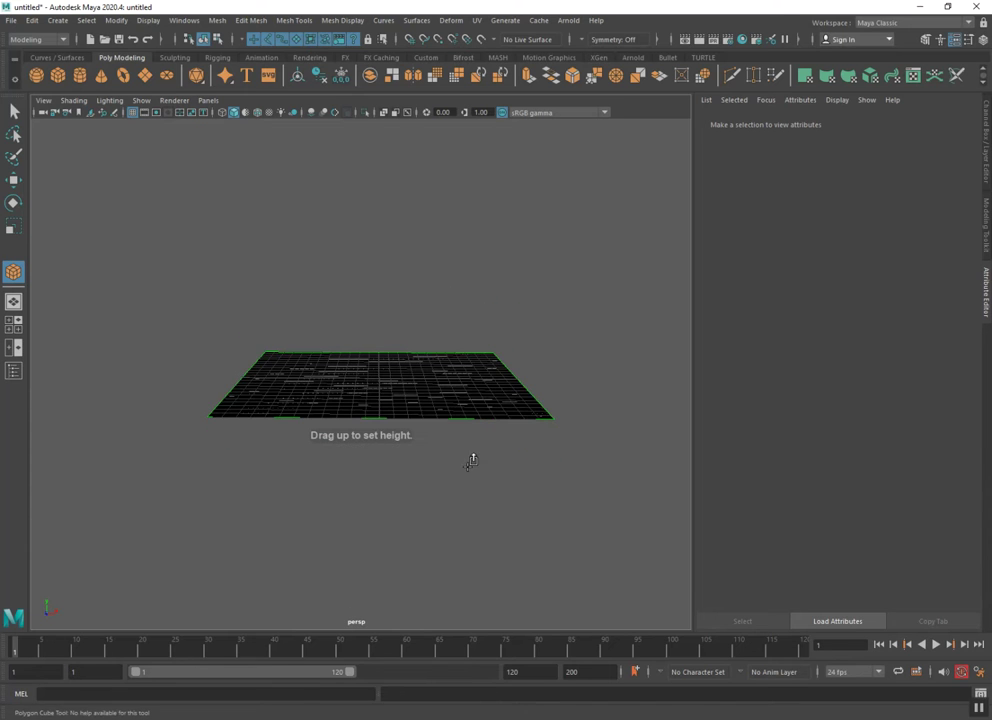
drag(447, 386, 442, 370)
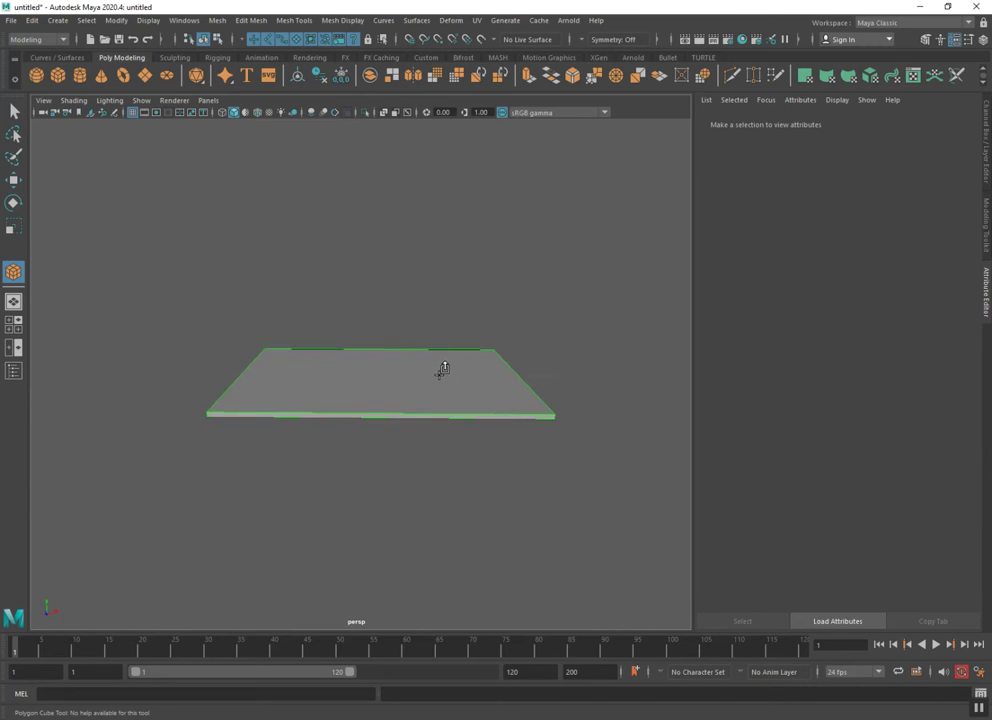
mouse_move(443, 365)
alt+mouse_down()
mouse_move(449, 434)
mouse_move(465, 377)
alt+mouse_up()
shift+right_click(461, 371)
Insert two edge loops across the slab's width and select its front side face
shift+right_drag(461, 371, 400, 388)
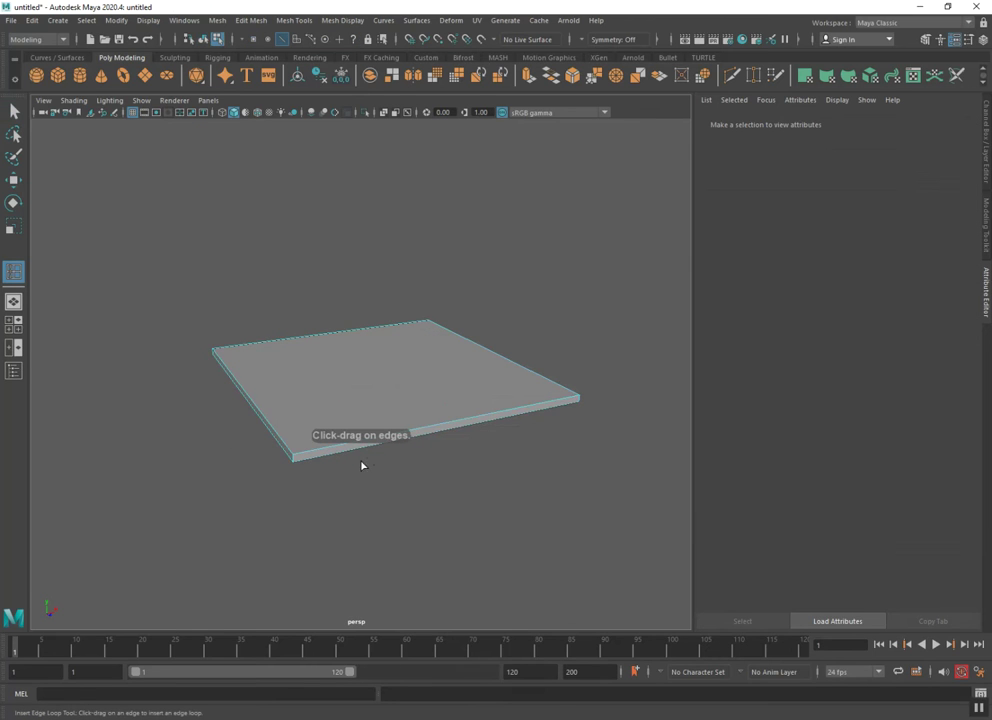
mouse_move(349, 474)
alt+mouse_down()
mouse_move(385, 489)
mouse_move(363, 472)
mouse_move(378, 448)
alt+mouse_up()
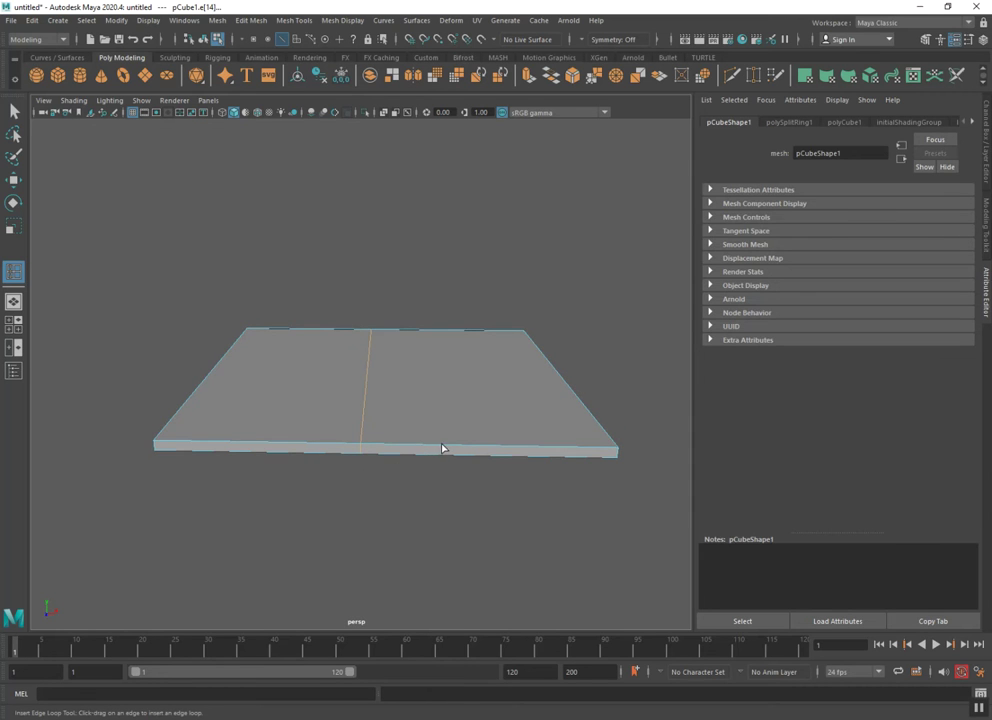
drag(455, 449, 456, 447)
key(ctrl+z)
key(ctrl+z)
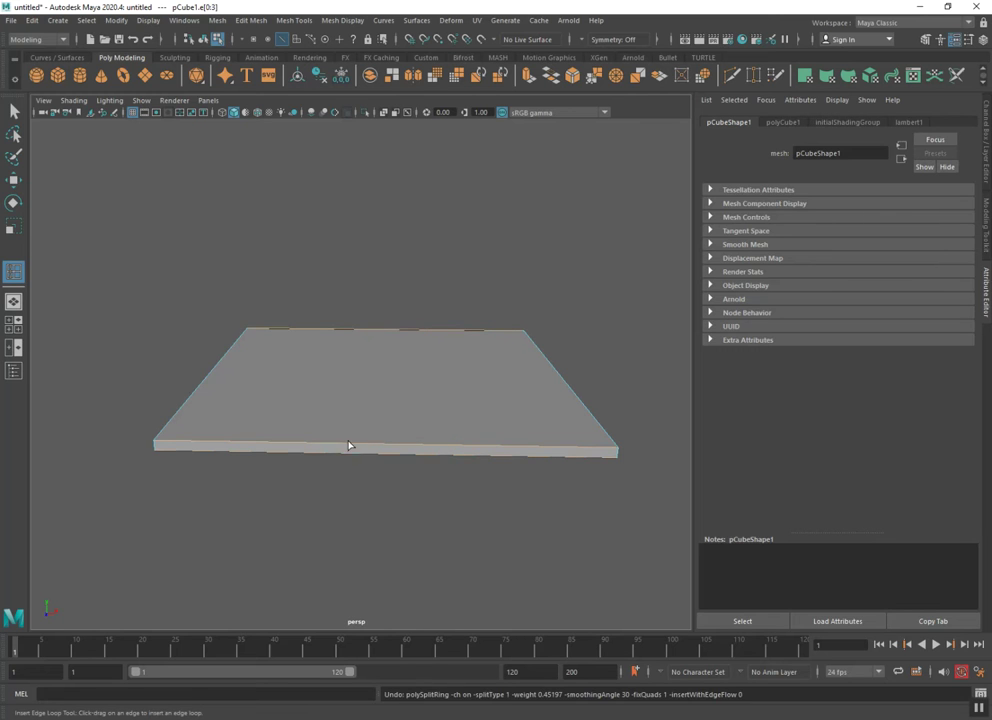
drag(324, 445, 325, 446)
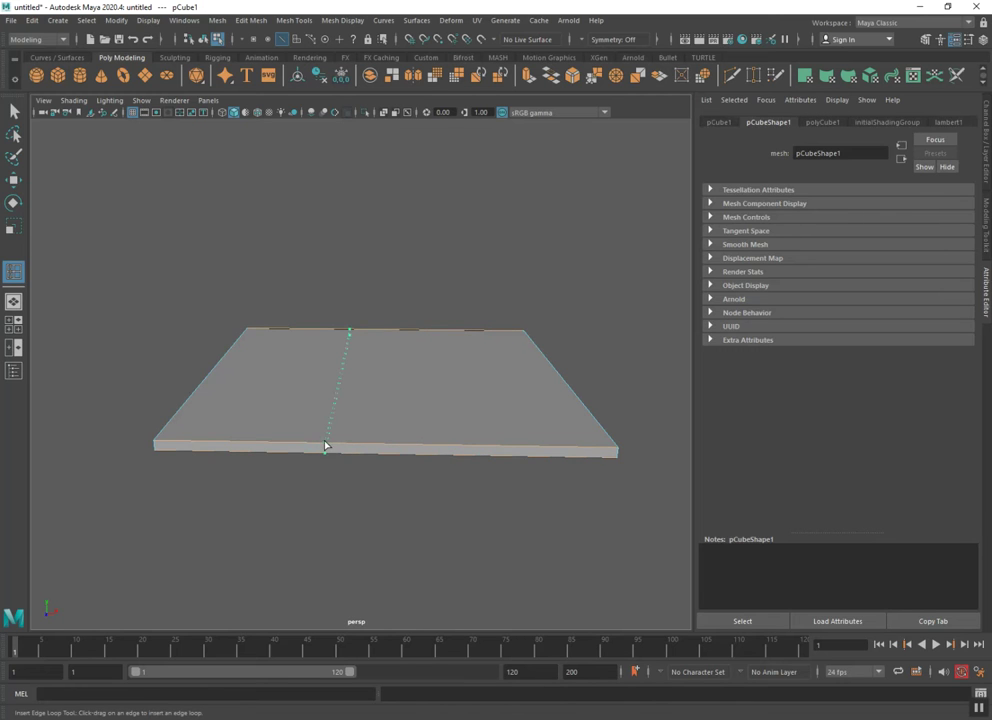
drag(455, 449, 477, 451)
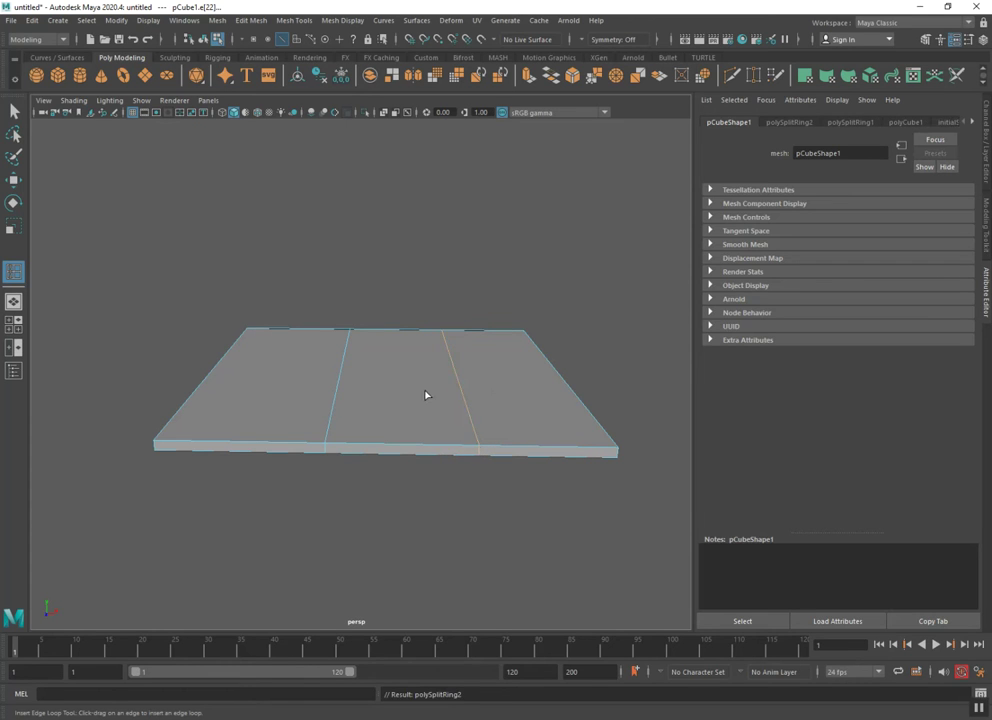
click(13, 178)
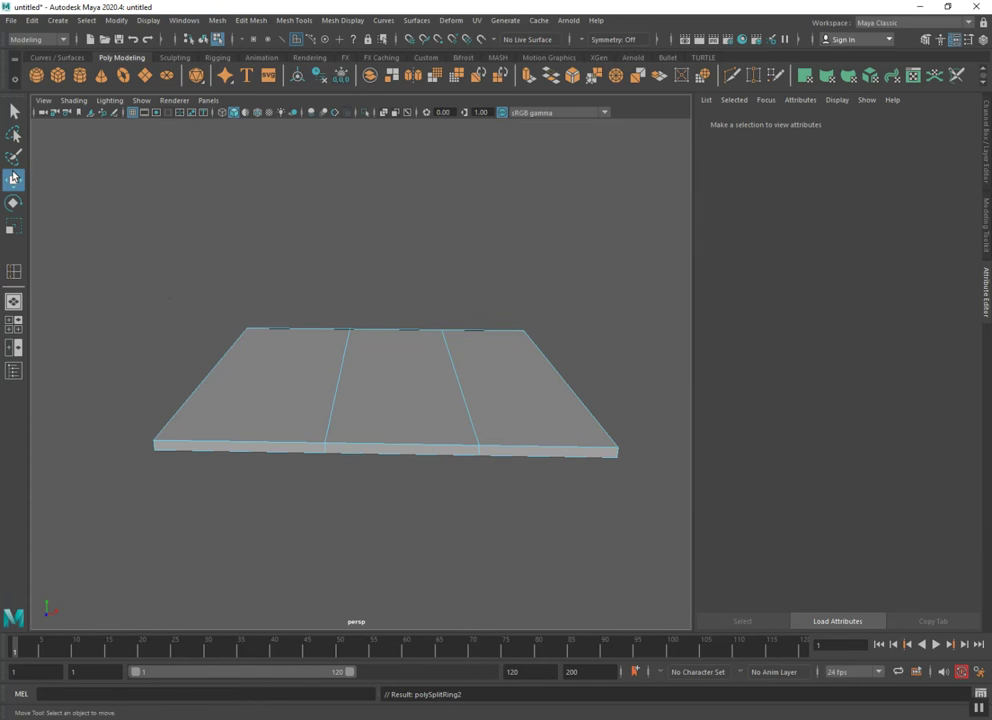
click(366, 450)
Extrude the front face outward into a tab and try an edge loop along the left edge
mouse_move(402, 474)
shift+mouse_down()
mouse_move(409, 577)
mouse_move(430, 567)
mouse_move(498, 571)
mouse_move(452, 505)
mouse_move(438, 556)
mouse_move(400, 530)
shift+mouse_up()
key(y)
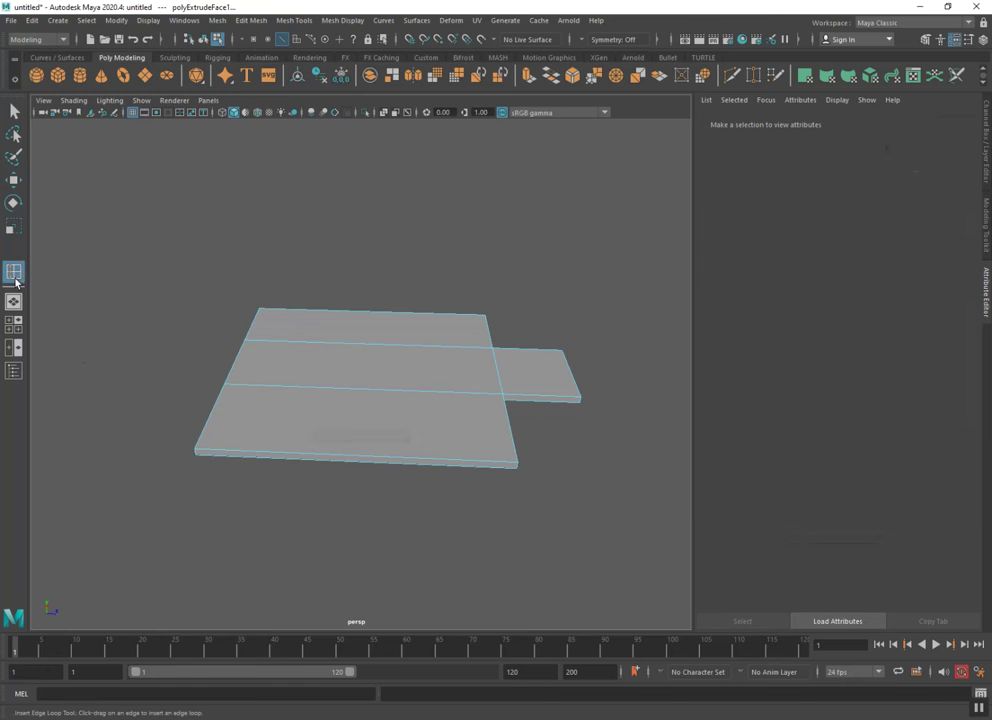
click(205, 450)
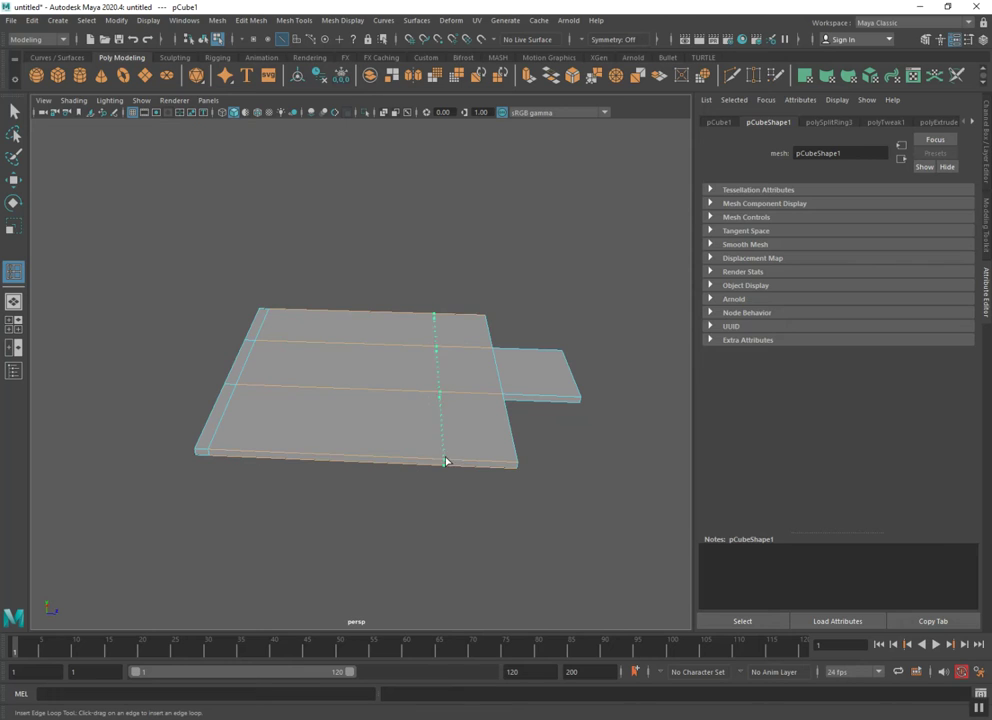
mouse_move(510, 467)
mouse_down()
mouse_move(502, 467)
mouse_move(514, 454)
mouse_up()
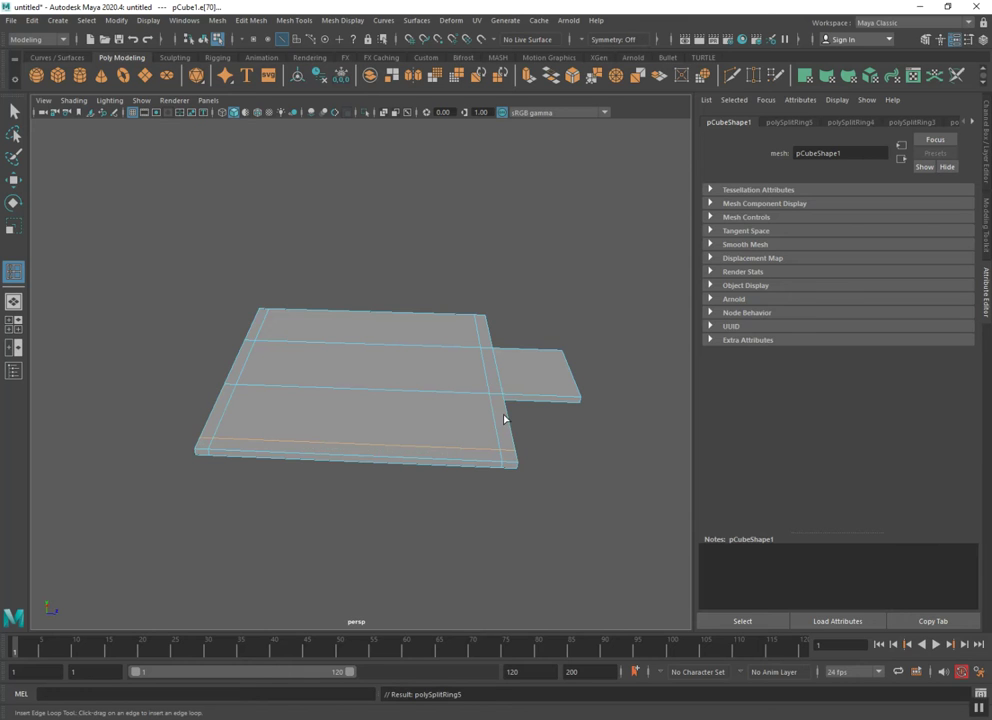
key(ctrl+z)
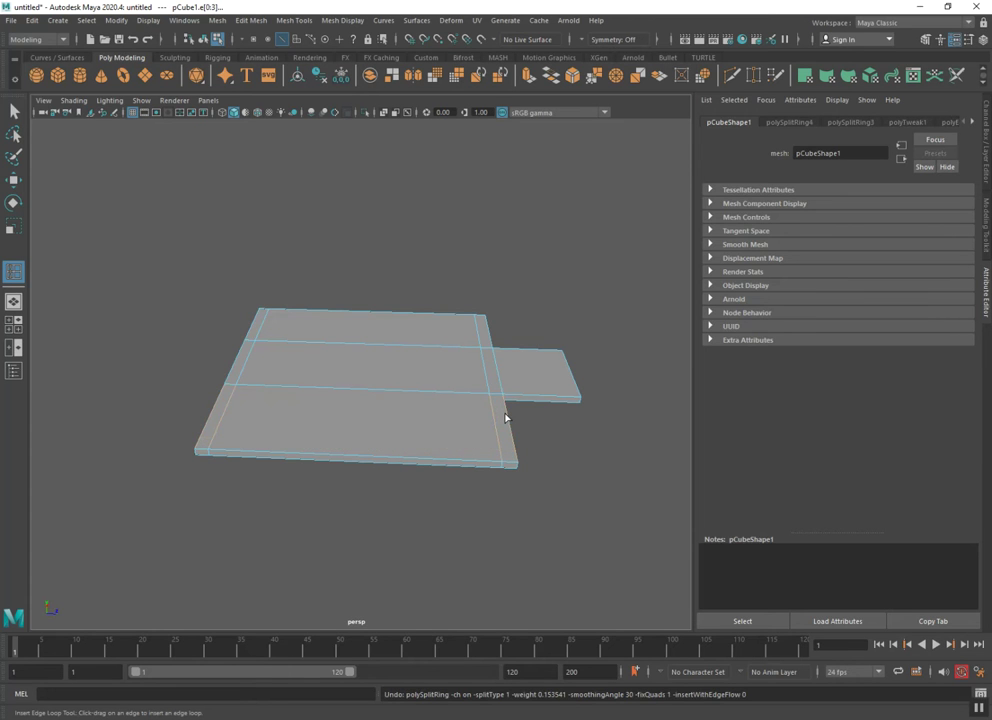
alt+drag(490, 470, 483, 576)
key(super)
key(super)
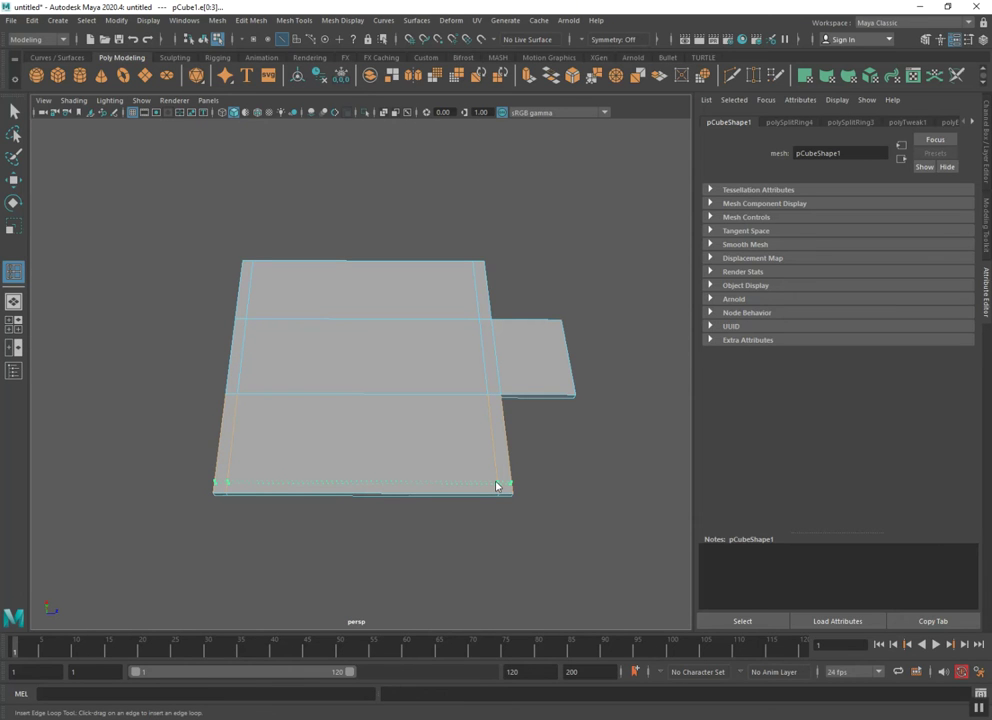
Insert edge loops near the slab's right side, undoing a stray loop at the front
click(495, 487)
click(491, 452)
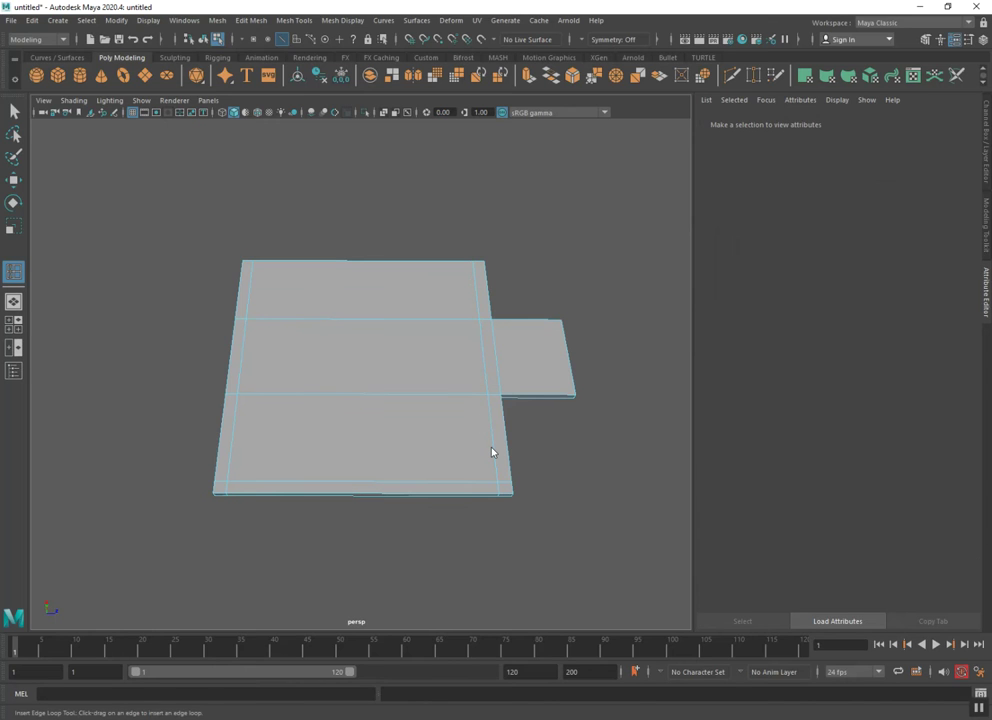
click(492, 451)
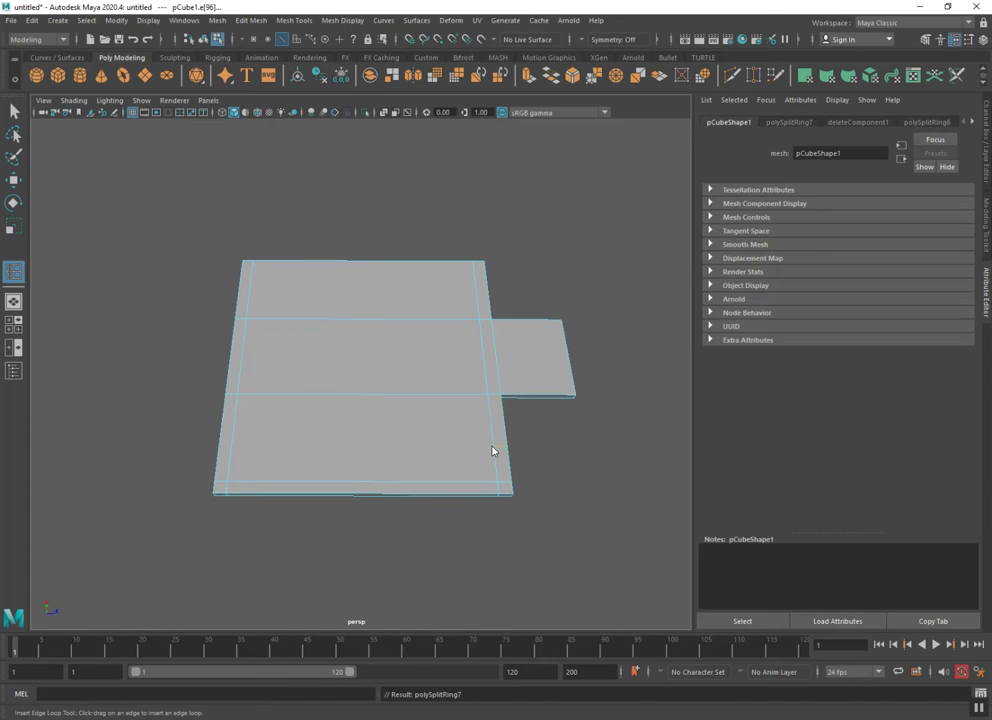
click(475, 276)
key(ctrl+z)
alt+drag(458, 393, 410, 447)
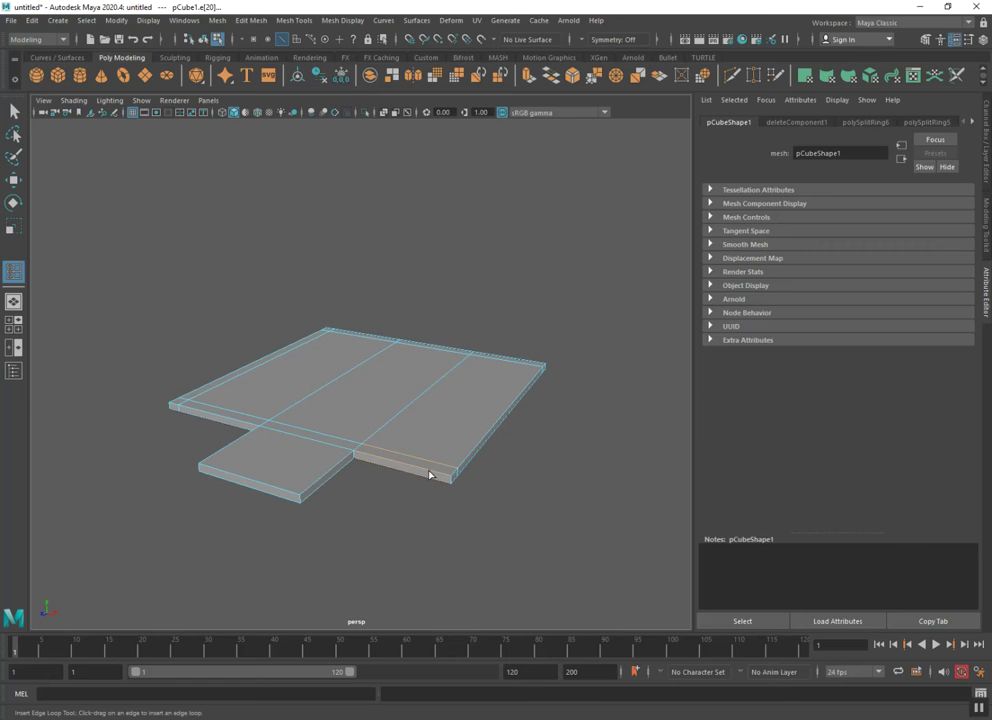
Try adding an edge loop close to the front edge, undoing the failed attempts
click(430, 474)
key(Escape)
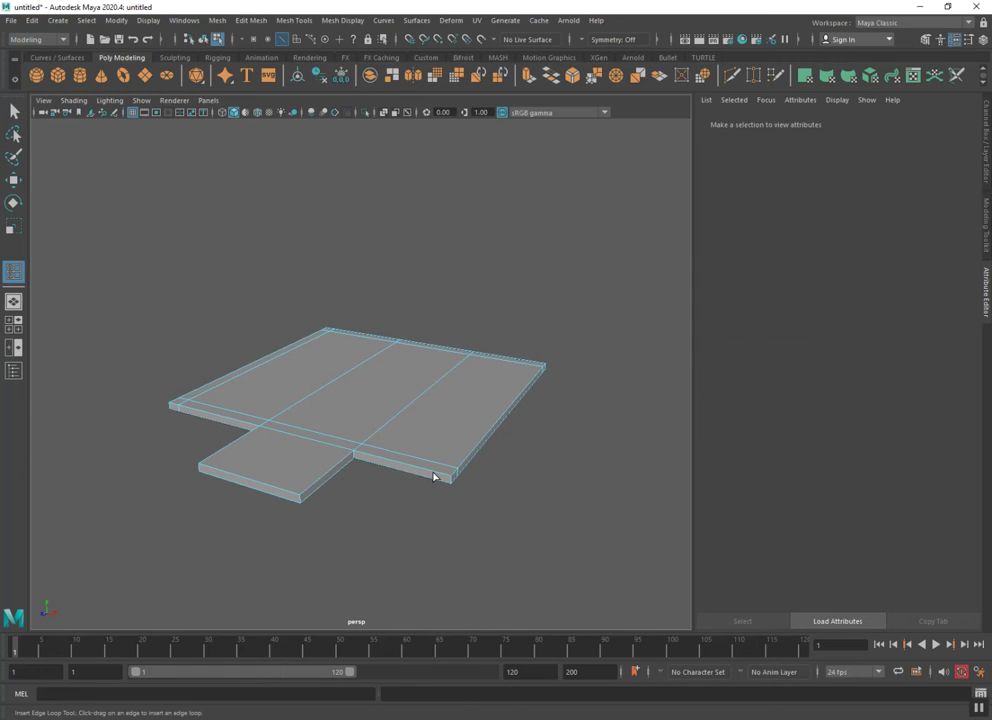
key(ctrl+z)
alt+drag(514, 493, 314, 499)
key(ctrl+z)
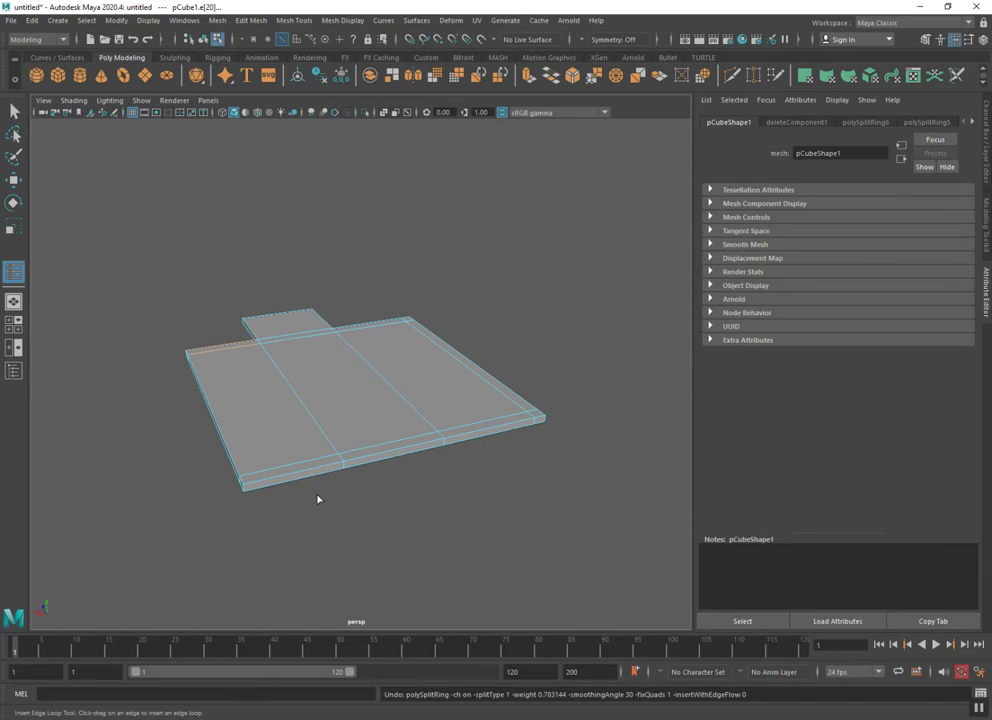
drag(277, 481, 263, 482)
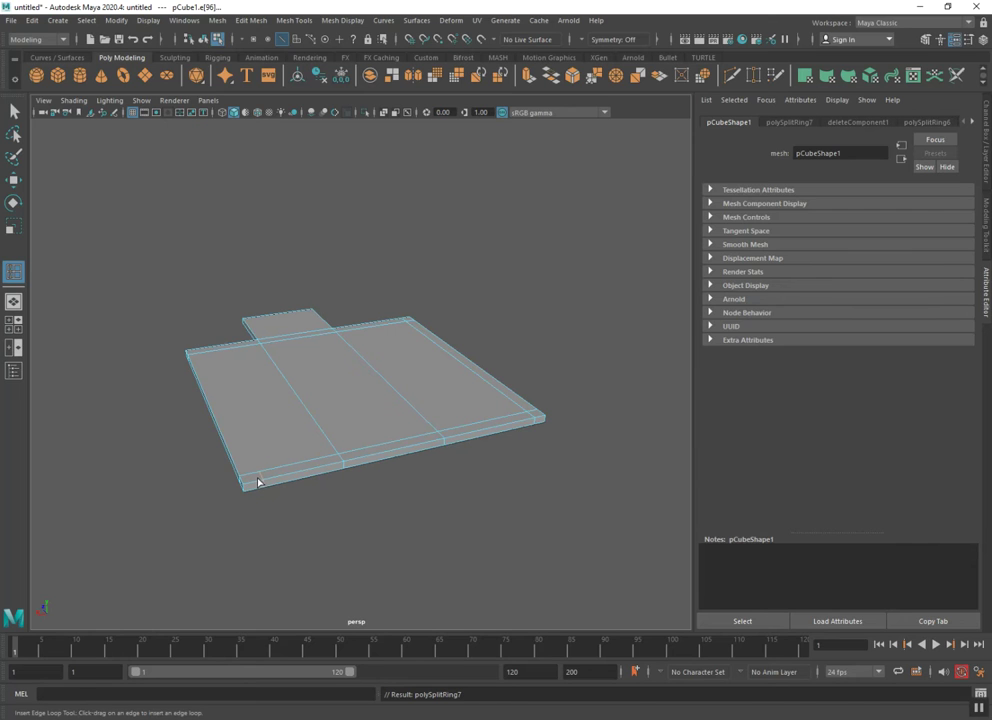
key(ctrl+z)
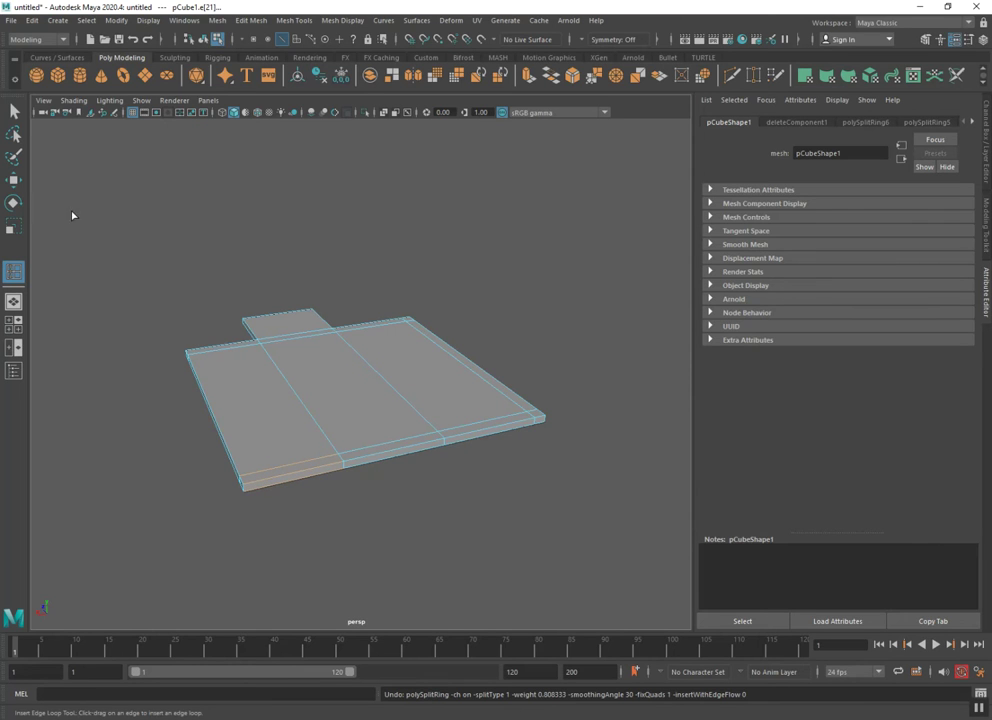
Slice a Multi-Cut line across the slab from a near-frontal view
mouse_move(331, 383)
right_down()
mouse_move(357, 366)
mouse_move(263, 387)
mouse_move(250, 375)
right_up()
click(13, 110)
click(321, 379)
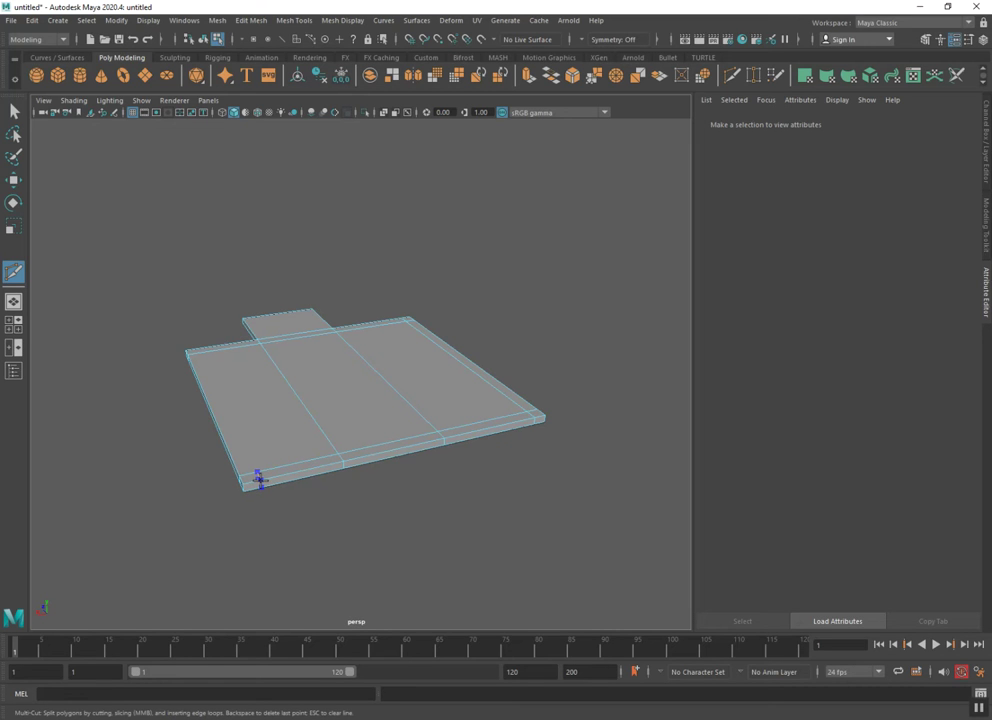
mouse_move(268, 492)
alt+mouse_down()
mouse_move(259, 523)
mouse_move(231, 549)
alt+mouse_up()
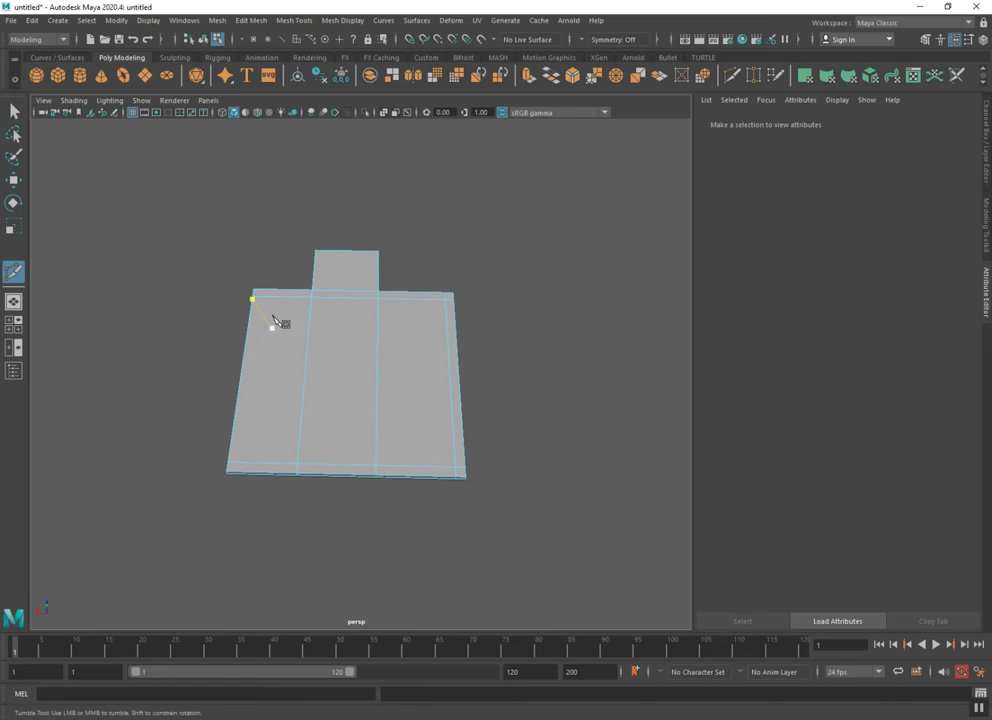
mouse_move(275, 236)
mouse_down()
mouse_move(248, 540)
mouse_move(231, 555)
mouse_up()
drag(231, 555, 330, 525)
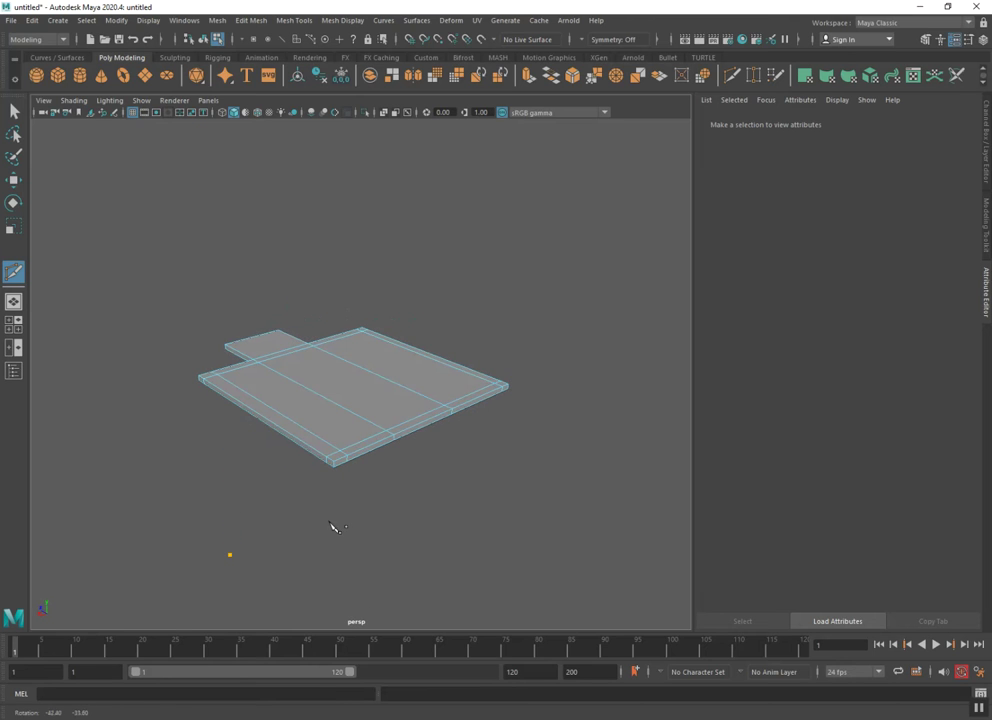
click(13, 180)
mouse_move(206, 354)
alt+mouse_down()
mouse_move(231, 406)
mouse_move(290, 365)
alt+mouse_up()
In face mode, pick the slab's border-strip faces, finishing on a top face
right_drag(290, 365, 297, 394)
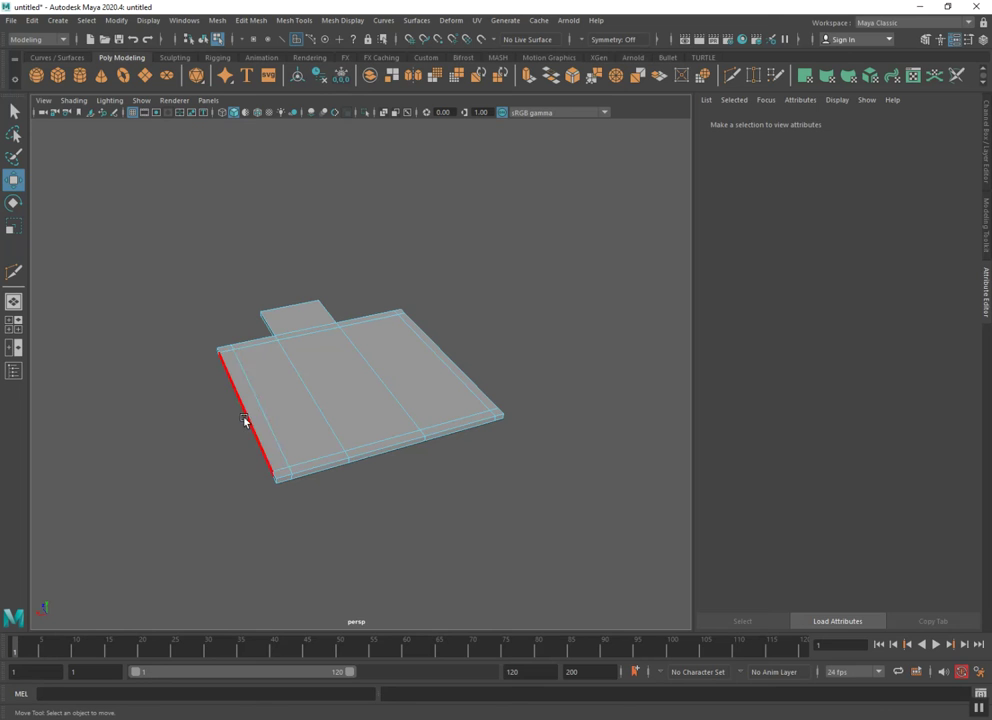
click(253, 418)
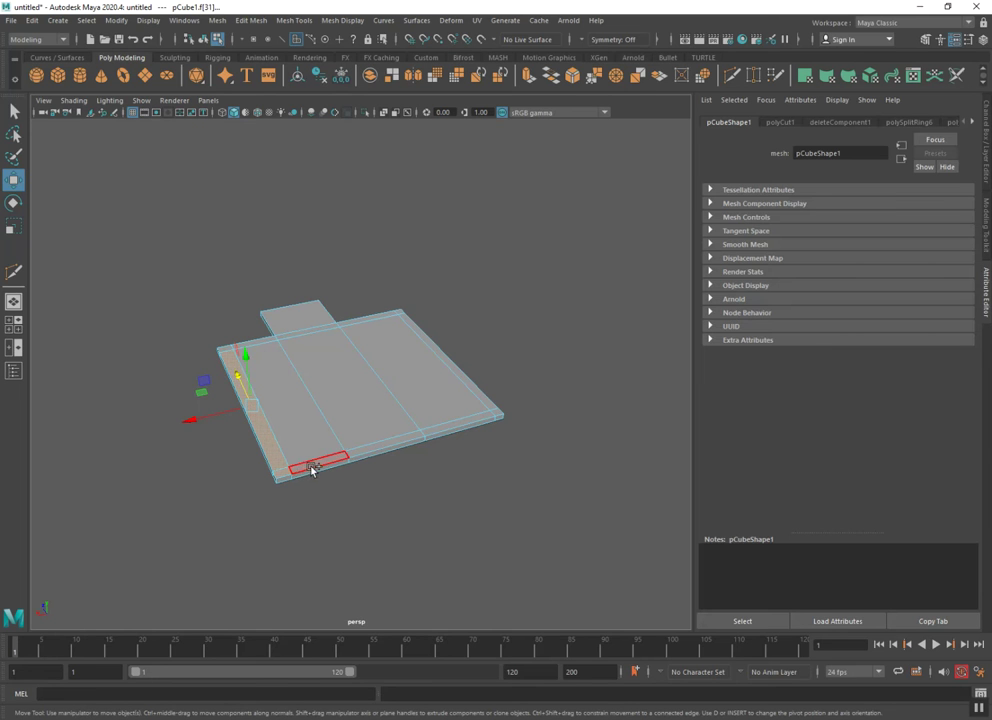
shift+click(322, 462)
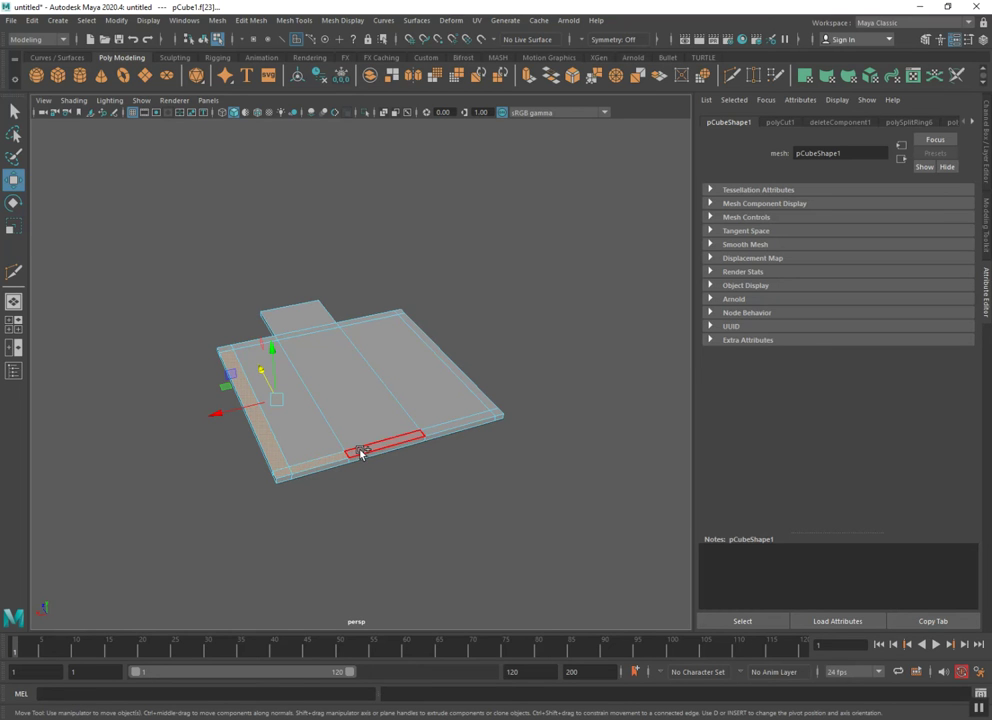
shift+double_click(360, 453)
click(357, 453)
double_click(352, 453)
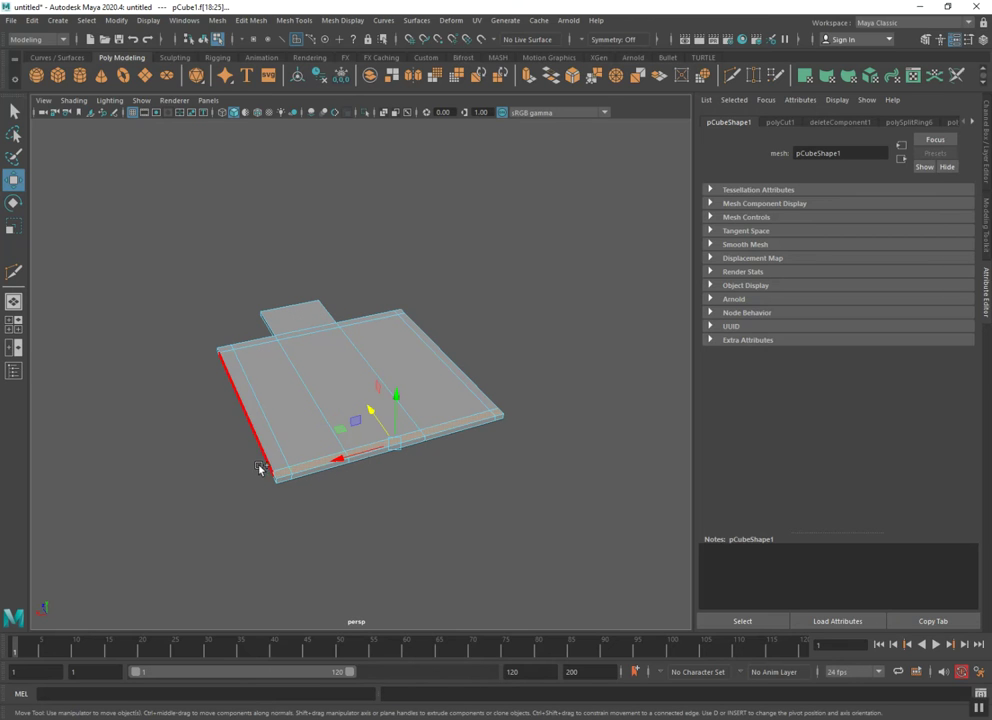
click(280, 471)
click(310, 466)
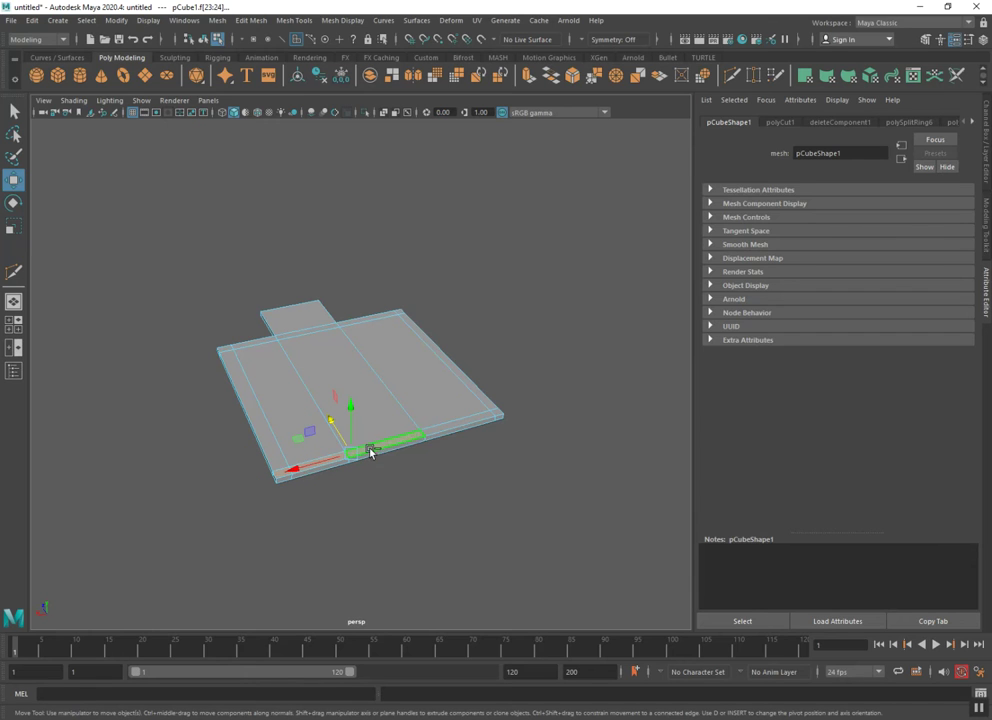
shift+click(421, 434)
shift+click(470, 424)
click(436, 343)
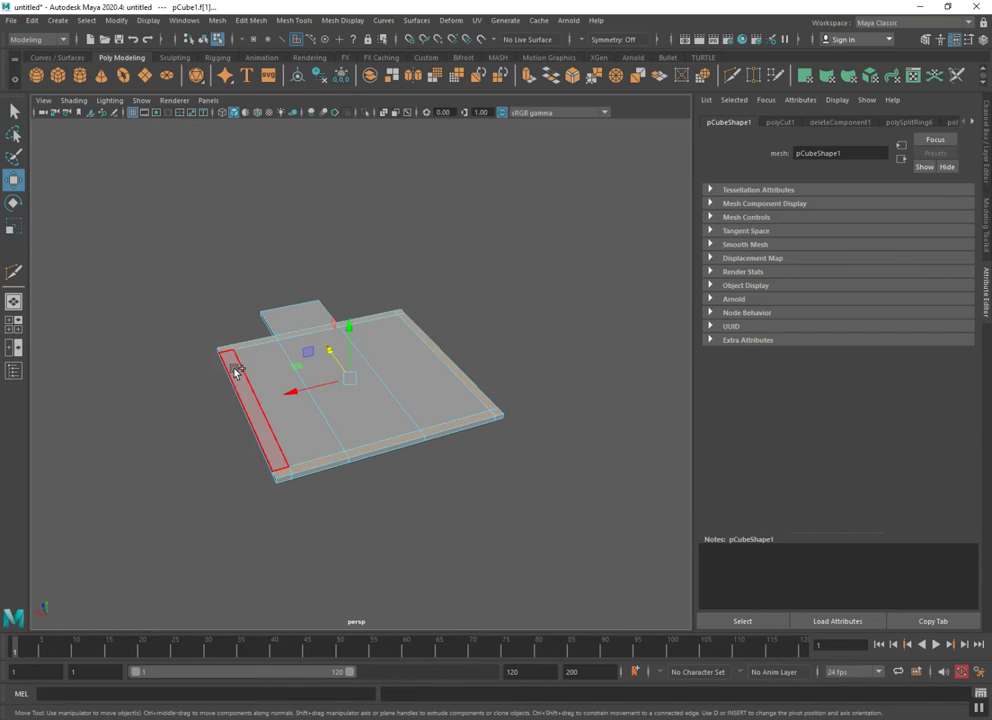
key(space)
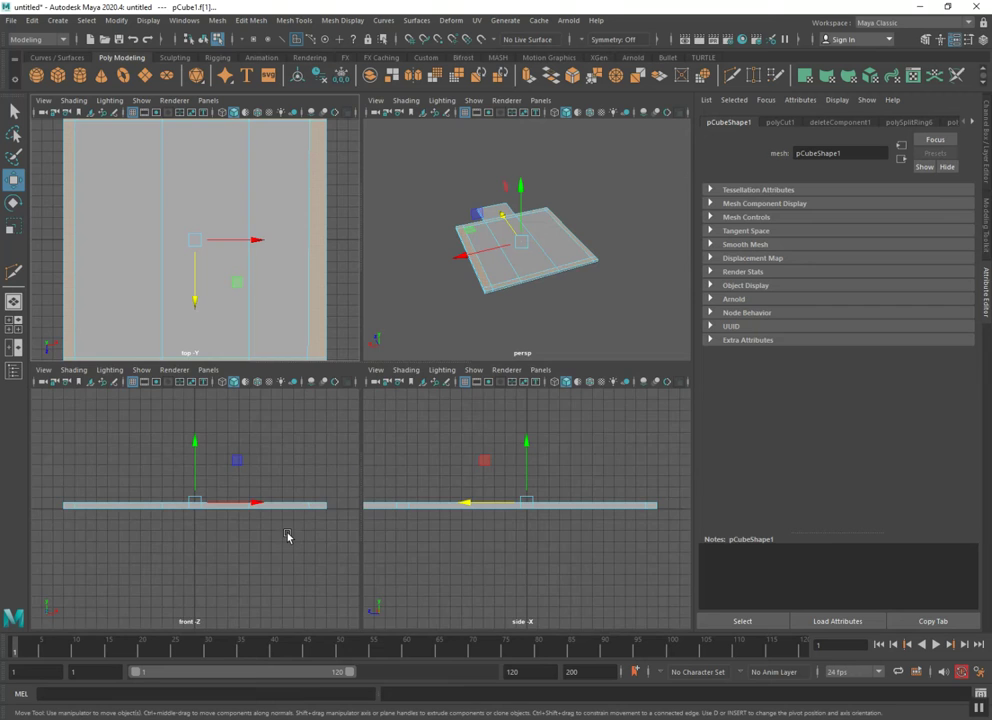
Extrude the border faces upward with Ctrl+E to raise low walls around the slab
key(space)
alt+drag(350, 398, 500, 421)
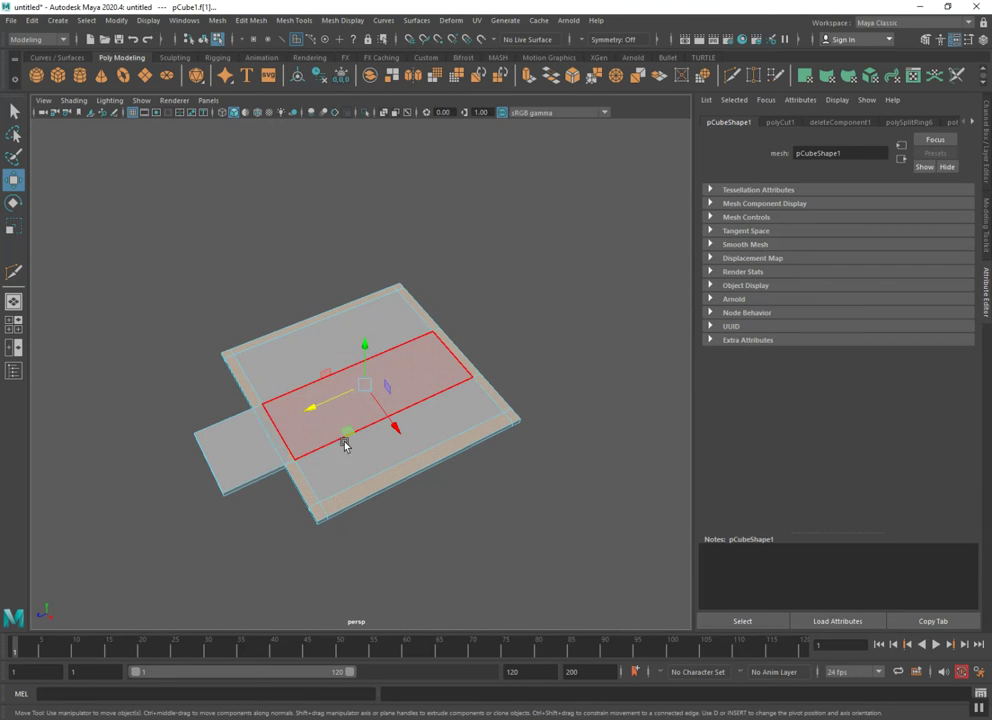
key(super)
key(Escape)
mouse_move(323, 483)
alt+mouse_down()
mouse_move(420, 462)
mouse_move(281, 498)
mouse_move(351, 484)
mouse_move(427, 449)
alt+mouse_up()
key(ctrl+e)
drag(367, 350, 372, 290)
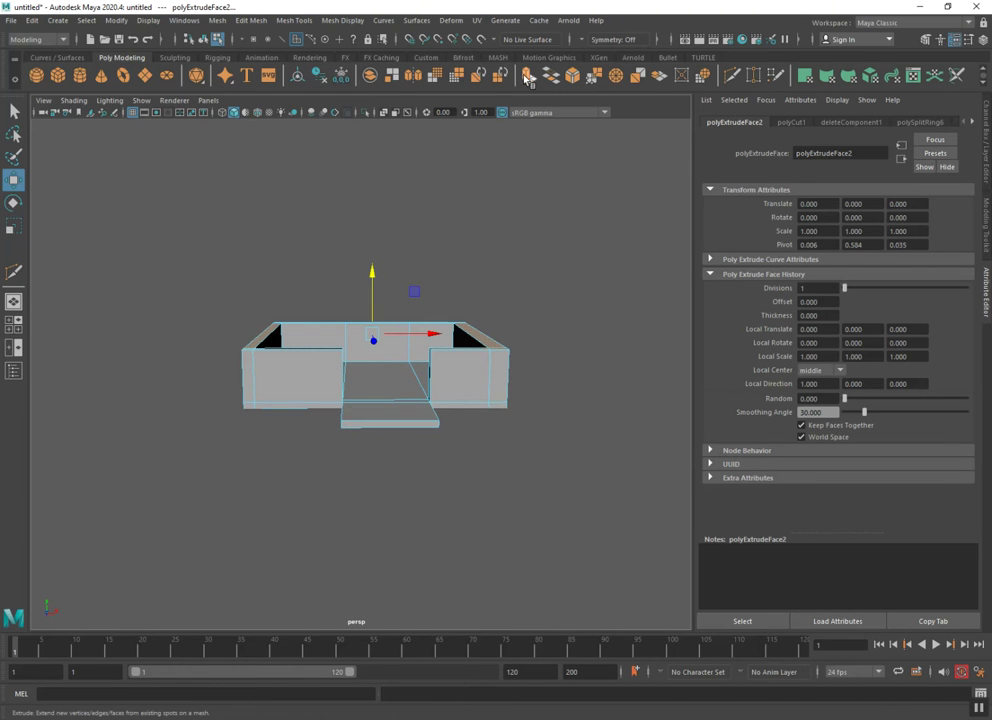
mouse_move(372, 276)
mouse_down()
mouse_move(339, 401)
mouse_move(436, 436)
mouse_move(472, 412)
mouse_move(460, 418)
mouse_move(412, 354)
mouse_move(362, 349)
mouse_up()
key(space)
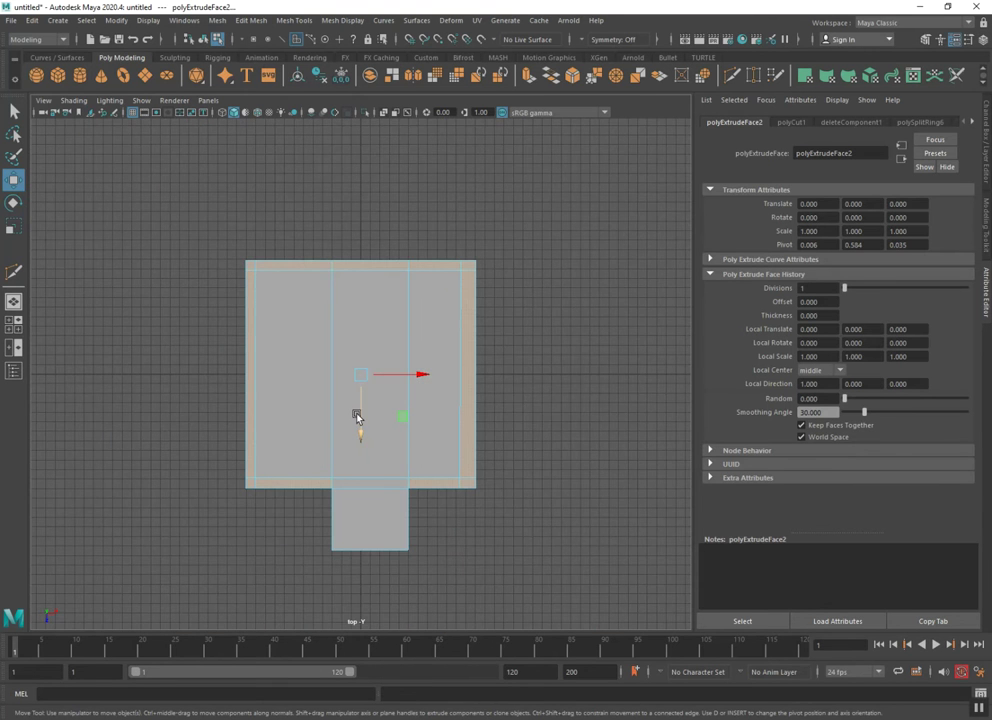
Zoom in on the top view and draw a Multi-Cut slice across the house
scroll(360, 412, up, 3)
alt+middle_drag(365, 410, 372, 372)
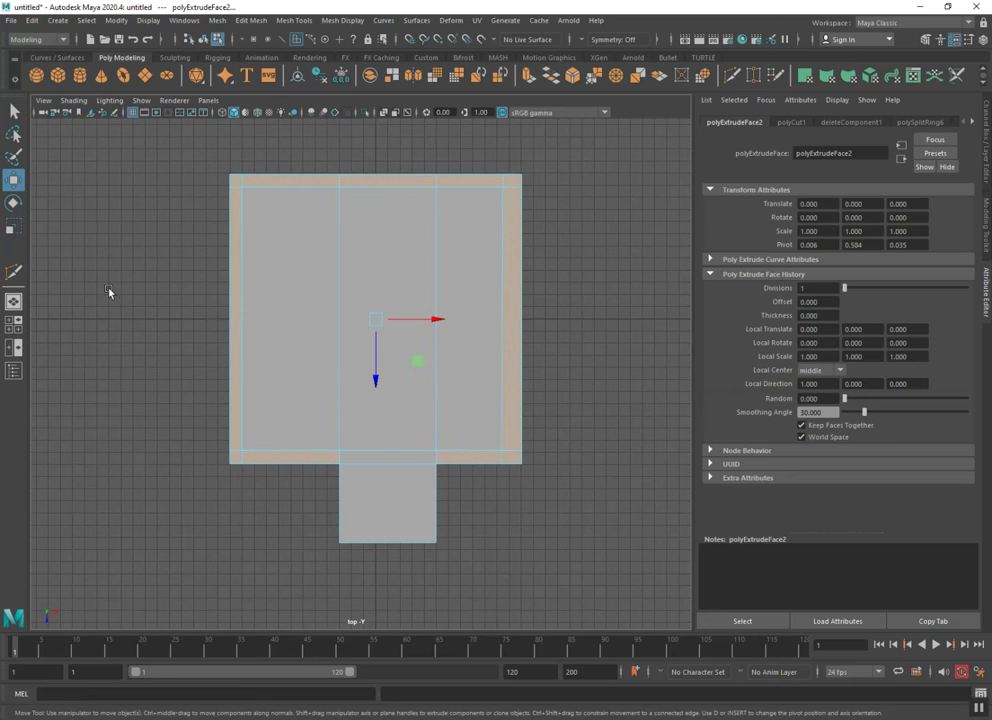
click(14, 271)
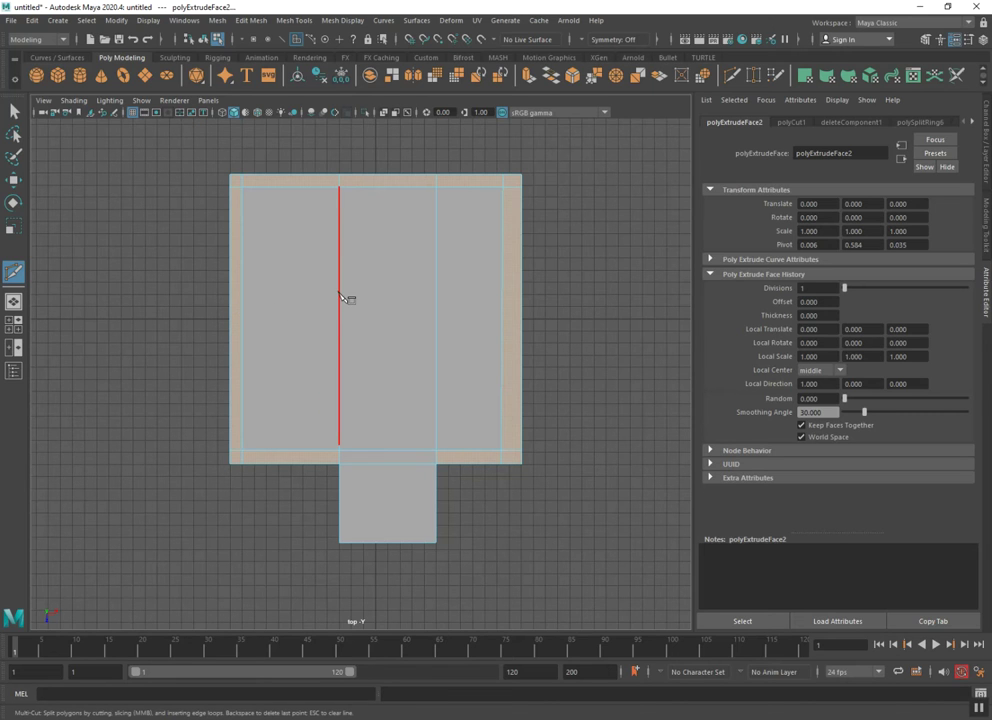
click(340, 330)
drag(196, 319, 380, 320)
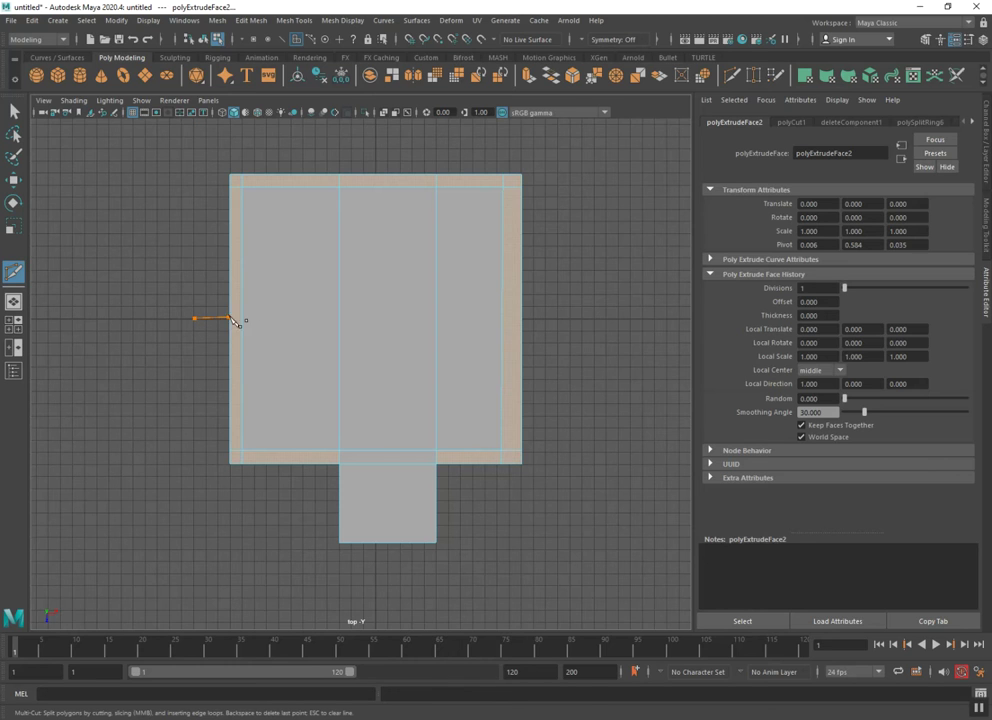
drag(513, 331, 551, 321)
drag(558, 320, 558, 321)
key(BackSpace)
Redo the cut straight from the left wall to the right wall and commit it
click(245, 321)
click(341, 319)
key(BackSpace)
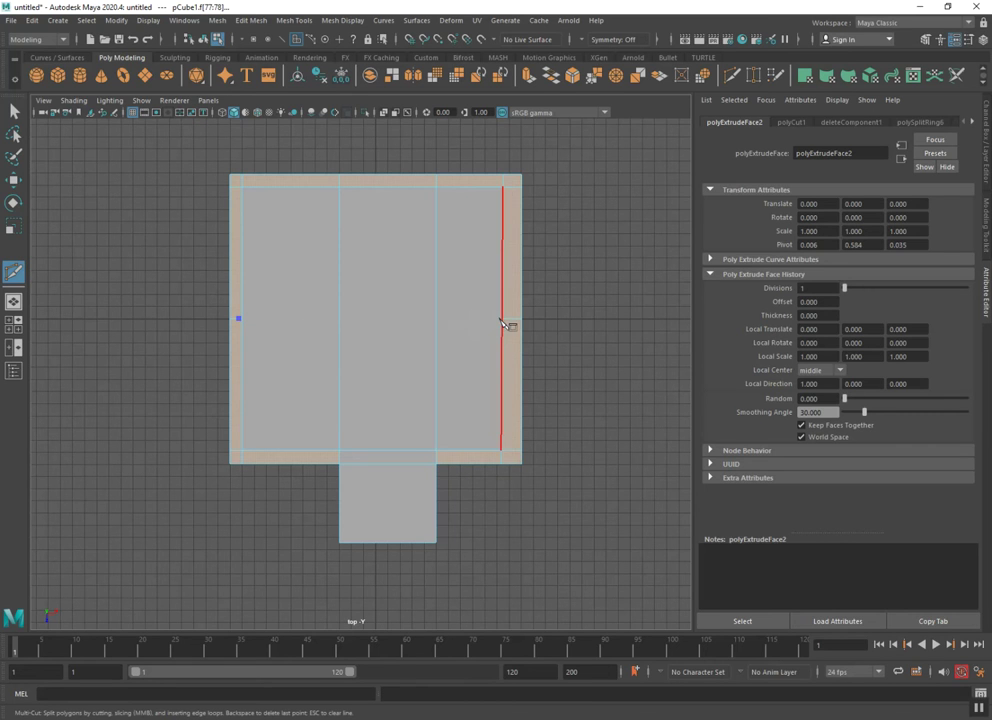
click(505, 320)
key(Return)
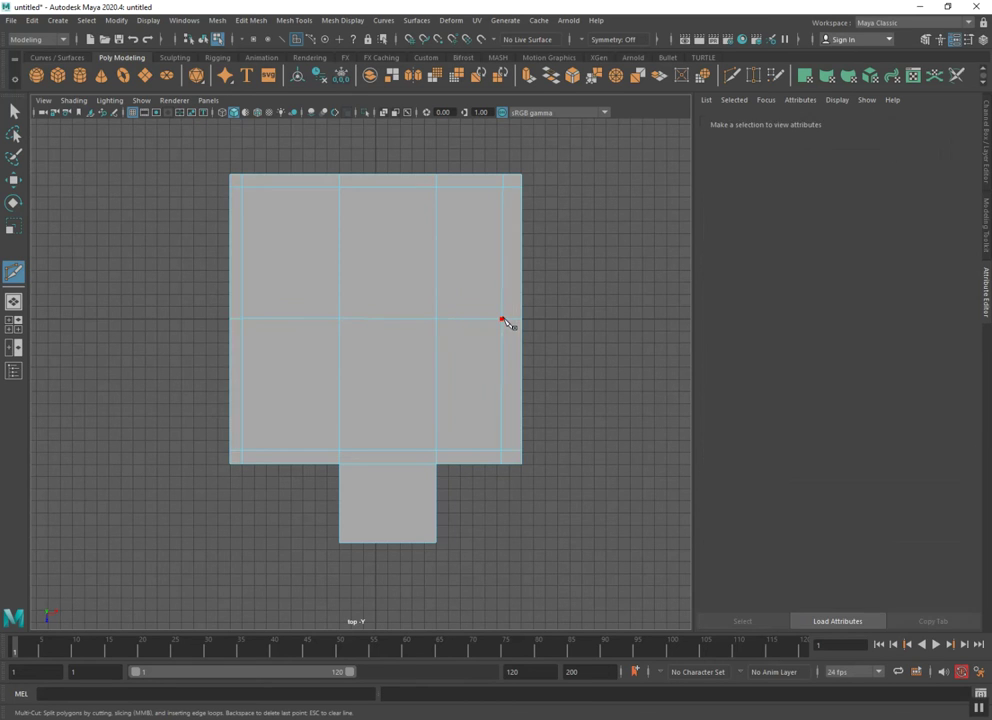
key(space)
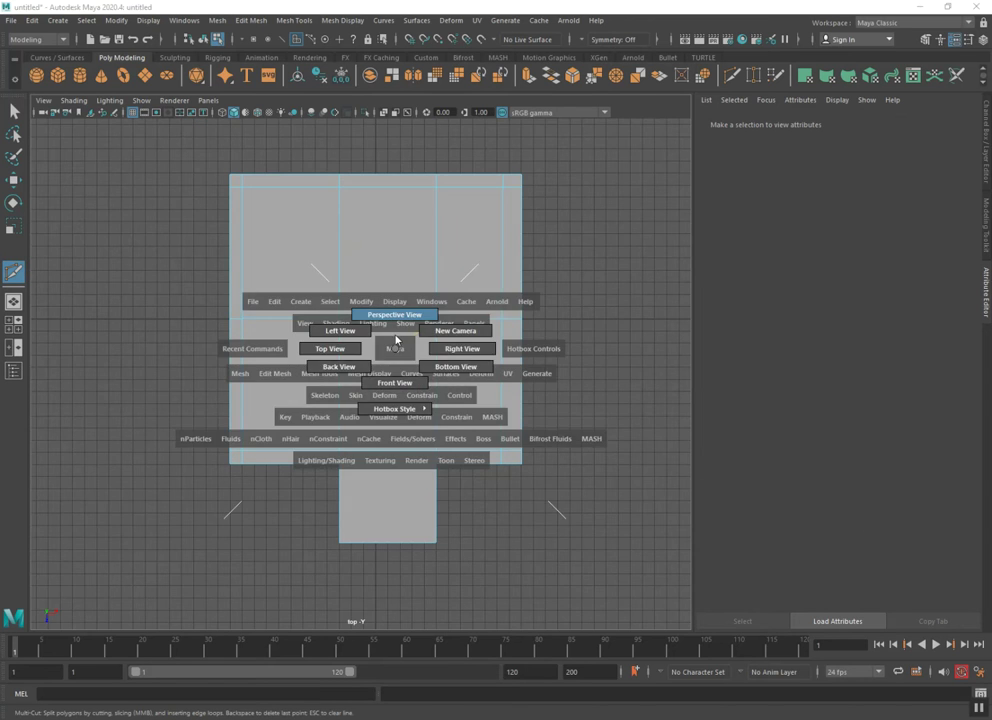
Multi-Cut a vertical edge down the middle of the front wall, top to bottom
drag(395, 352, 390, 314)
alt+drag(405, 403, 418, 374)
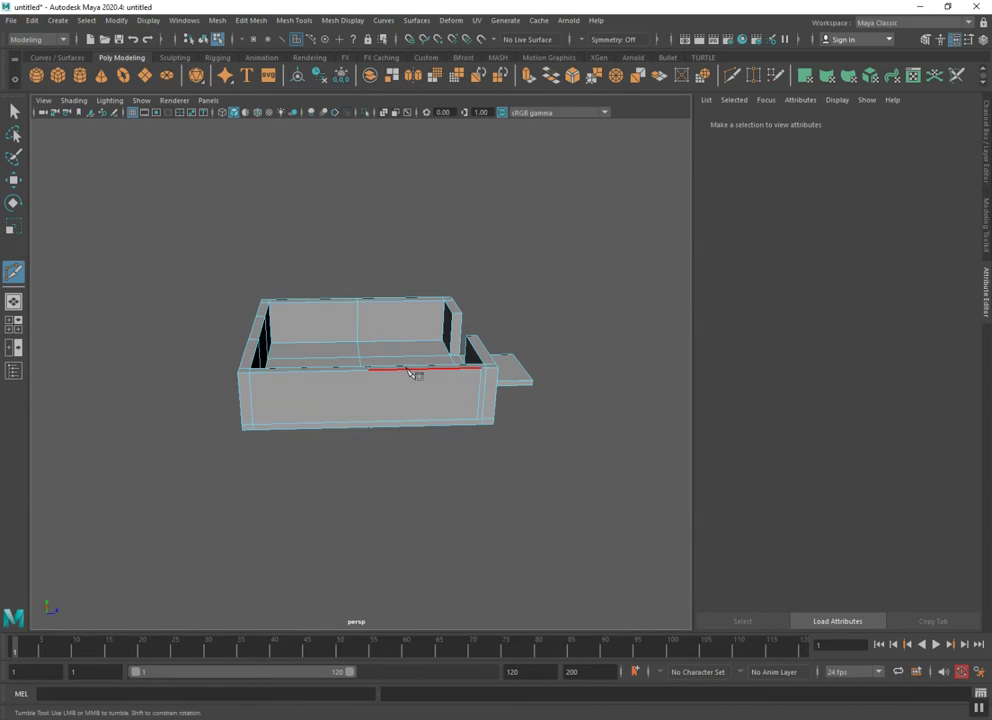
click(369, 370)
mouse_move(281, 448)
alt+mouse_down()
mouse_move(376, 458)
mouse_move(279, 445)
mouse_move(306, 412)
alt+mouse_up()
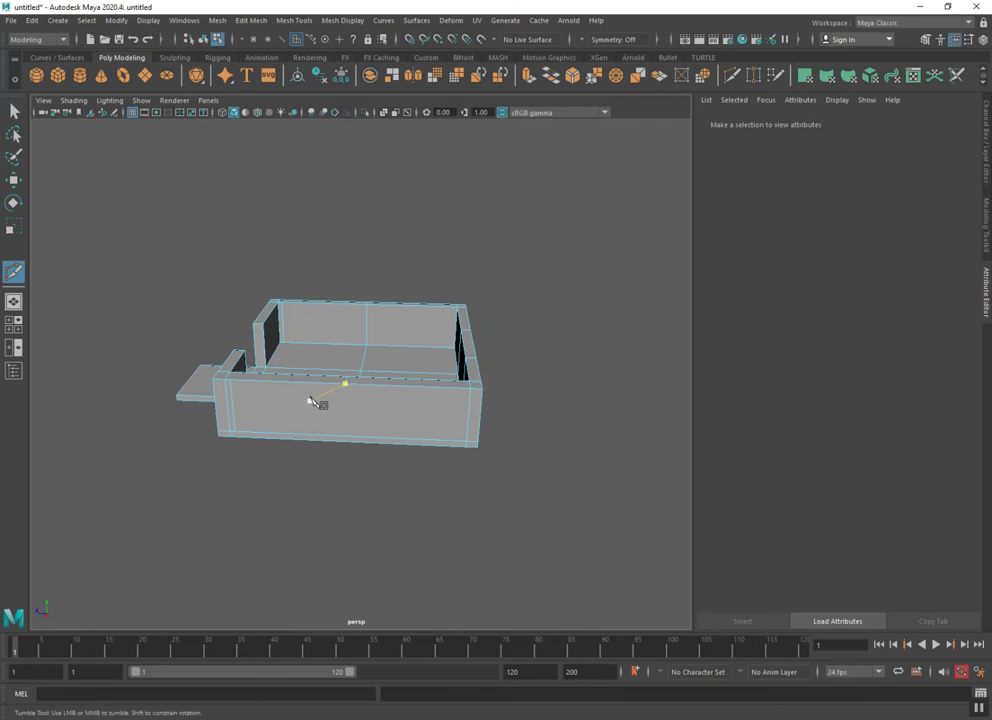
click(345, 384)
click(343, 436)
right_click(333, 458)
mouse_move(330, 476)
alt+mouse_down()
mouse_move(465, 483)
mouse_move(366, 471)
alt+mouse_up()
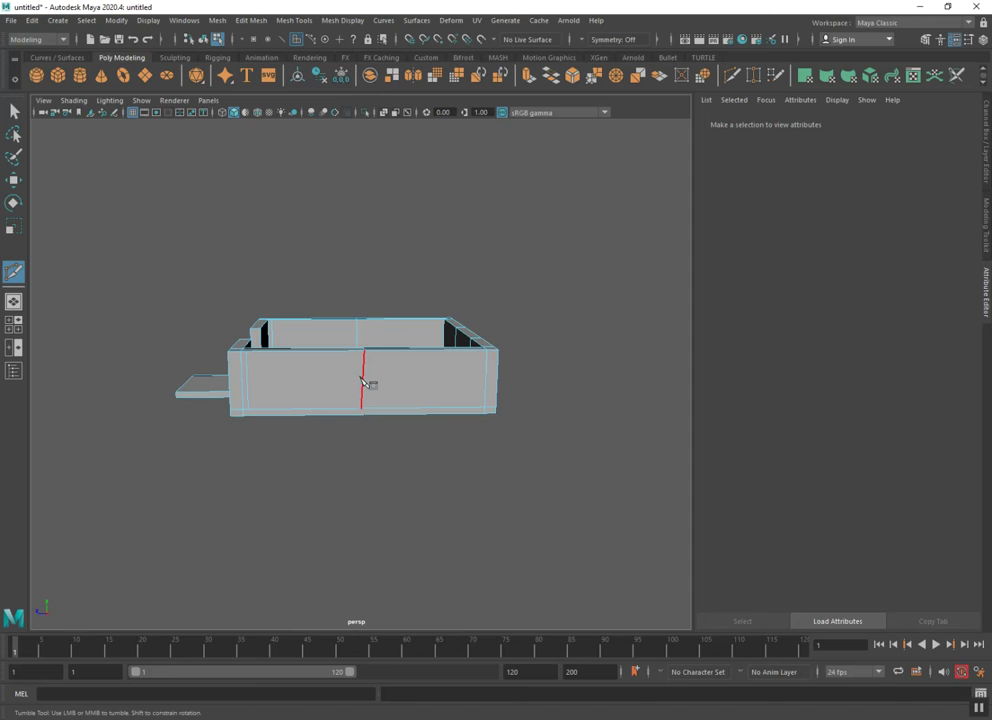
Undo an extra loop cut, then select the middle wall-top vertices and raise them into a peak
click(361, 407)
ctrl+click(372, 388)
key(ctrl+z)
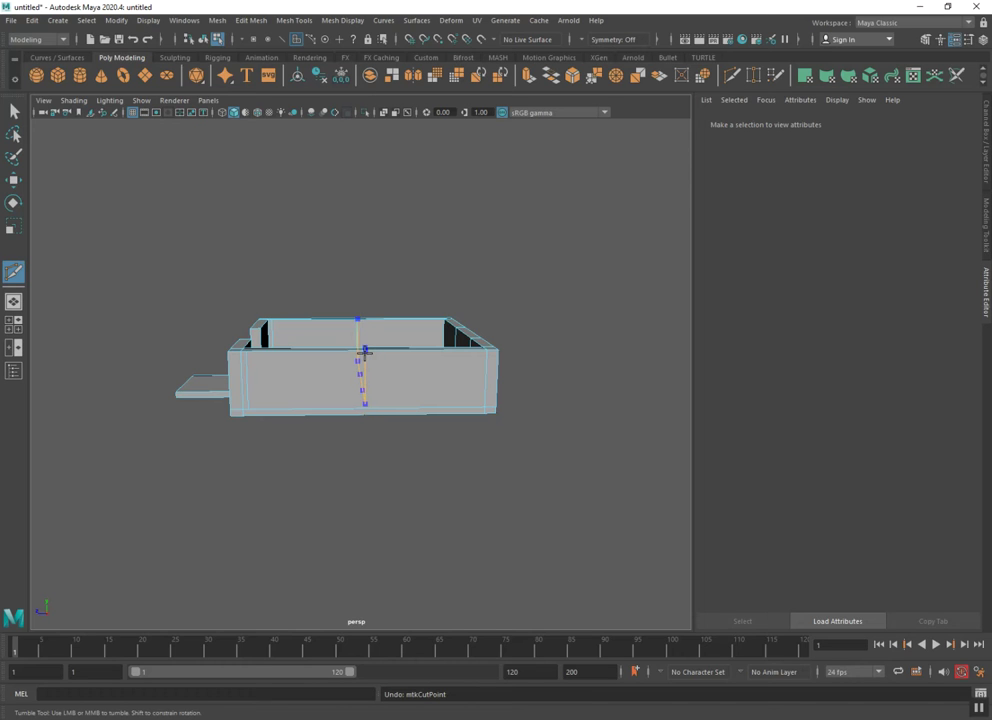
alt+drag(374, 436, 440, 465)
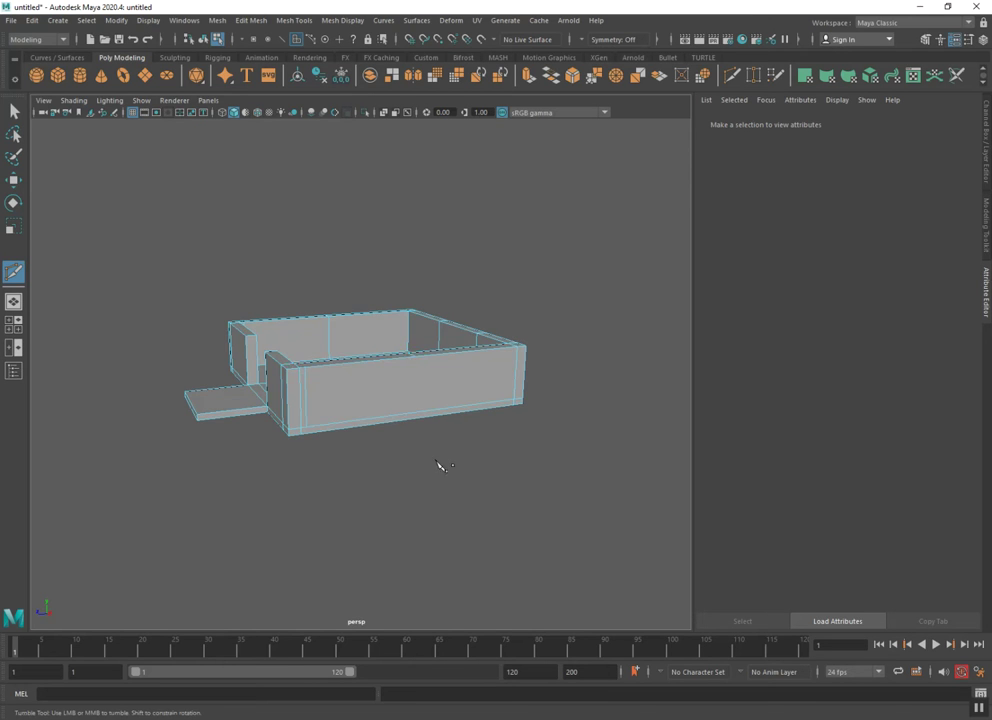
right_drag(381, 360, 317, 376)
key(w)
alt+drag(134, 235, 449, 333)
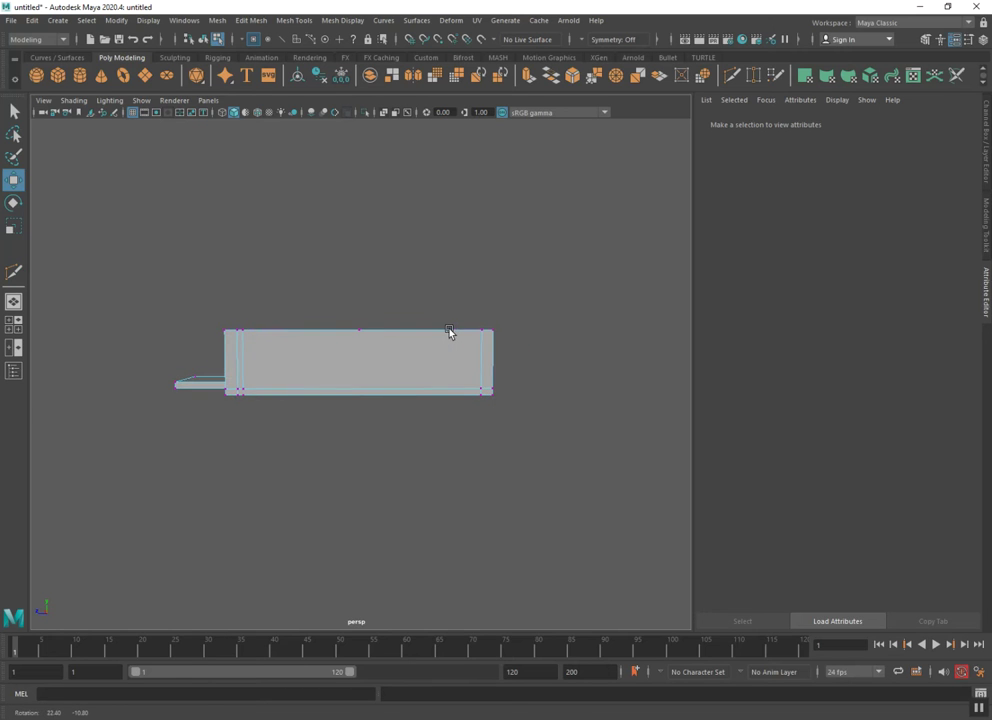
mouse_move(323, 297)
mouse_down()
mouse_move(412, 365)
mouse_move(405, 359)
mouse_move(405, 442)
mouse_move(354, 337)
mouse_up()
mouse_move(359, 288)
mouse_down()
mouse_move(360, 217)
mouse_move(458, 348)
mouse_move(474, 348)
mouse_move(446, 353)
mouse_up()
Undo the vertex raise, return to Object Mode and deselect the house
key(ctrl+z)
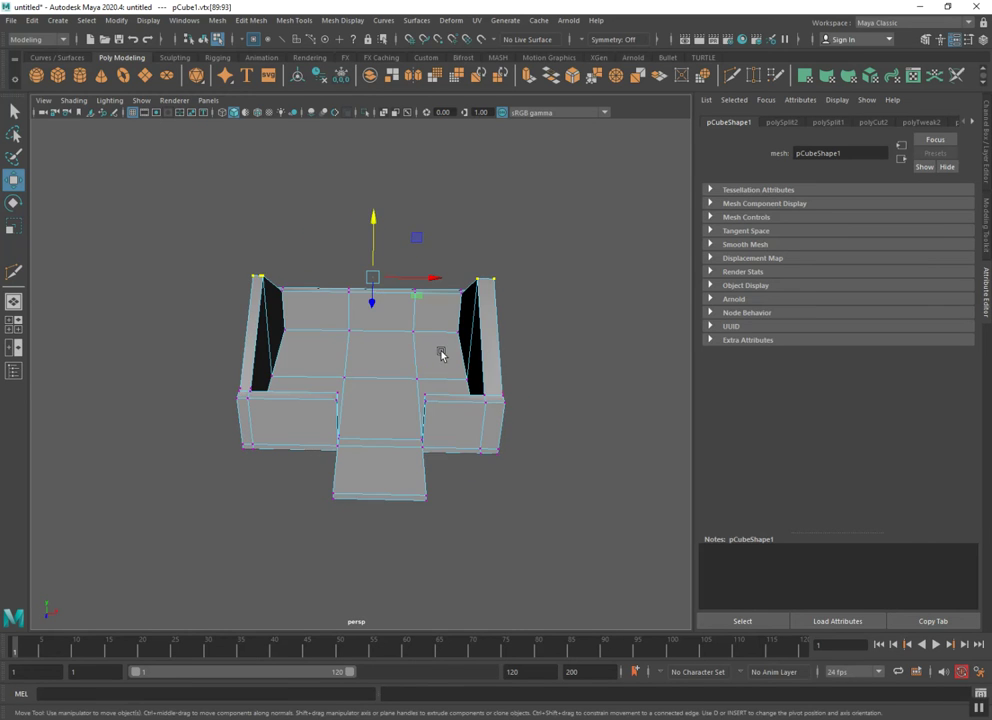
right_click(414, 304)
right_click(374, 304)
right_drag(374, 304, 434, 284)
click(486, 249)
mouse_move(396, 354)
alt+mouse_down()
mouse_move(372, 372)
mouse_move(399, 393)
alt+mouse_up()
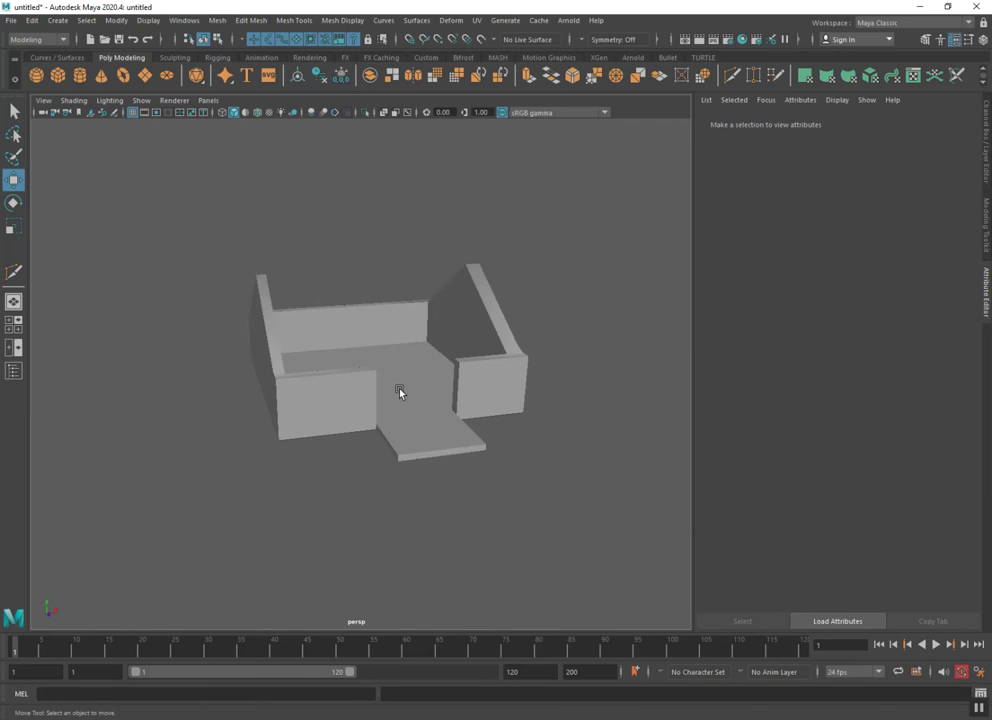
key(ctrl+s)
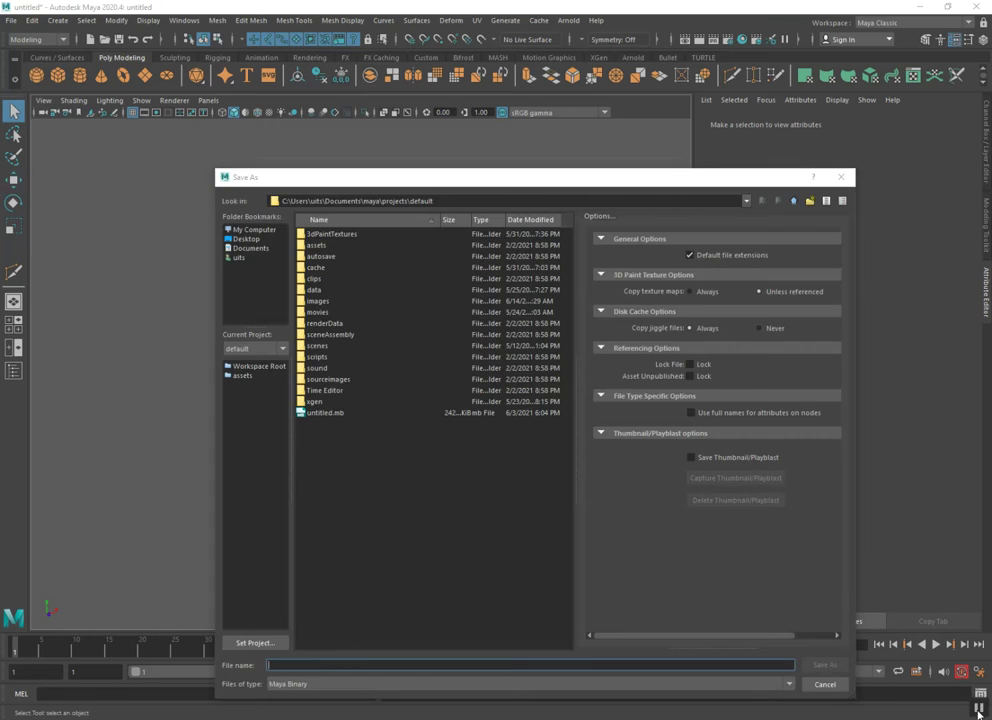
Save the scene as small house.mb and select the Polygon Cylinder tool
key(Return)
mouse_move(517, 457)
alt+mouse_down()
mouse_move(487, 458)
mouse_move(540, 489)
mouse_move(399, 485)
mouse_move(413, 474)
mouse_move(423, 503)
mouse_move(445, 492)
mouse_move(387, 459)
alt+mouse_up()
scroll(430, 482, up, 3)
click(79, 75)
alt+drag(292, 263, 368, 247)
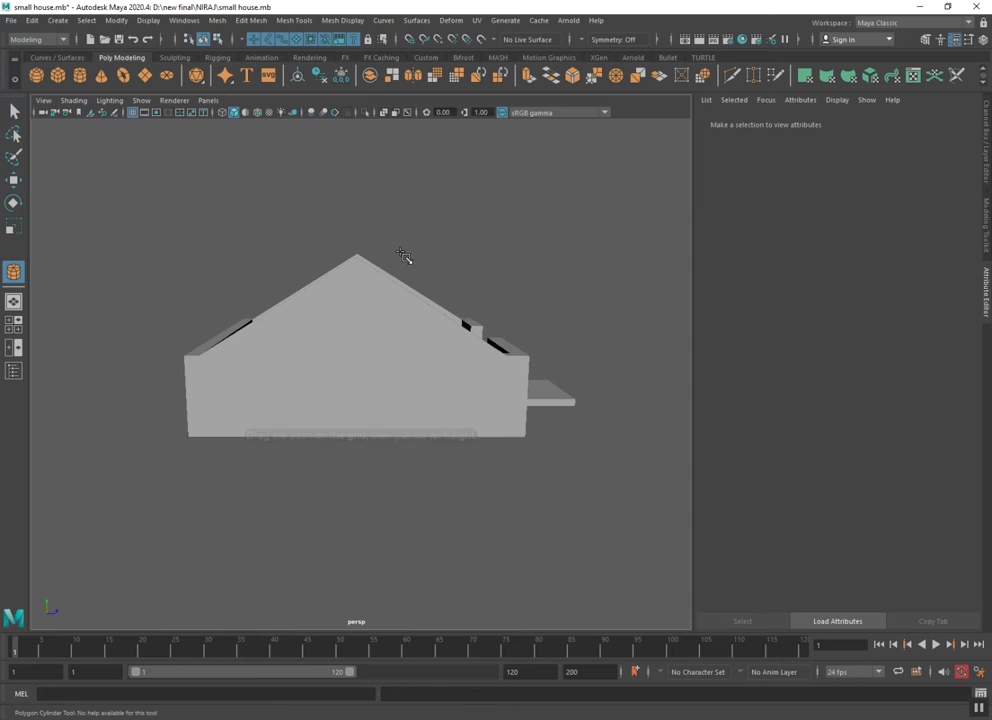
mouse_move(407, 387)
alt+mouse_down()
mouse_move(384, 440)
mouse_move(348, 458)
alt+mouse_up()
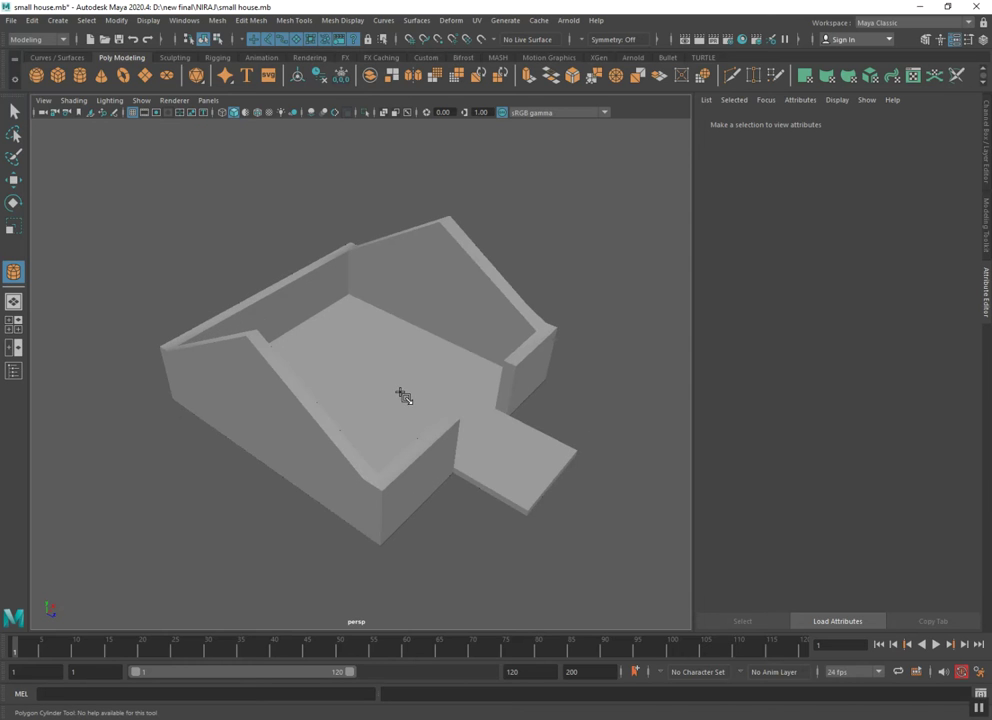
Create a cylinder, lift it up toward the roof, and rotate it 90° onto its side
mouse_move(425, 387)
mouse_down()
mouse_move(410, 360)
mouse_move(420, 383)
mouse_up()
drag(399, 317, 395, 222)
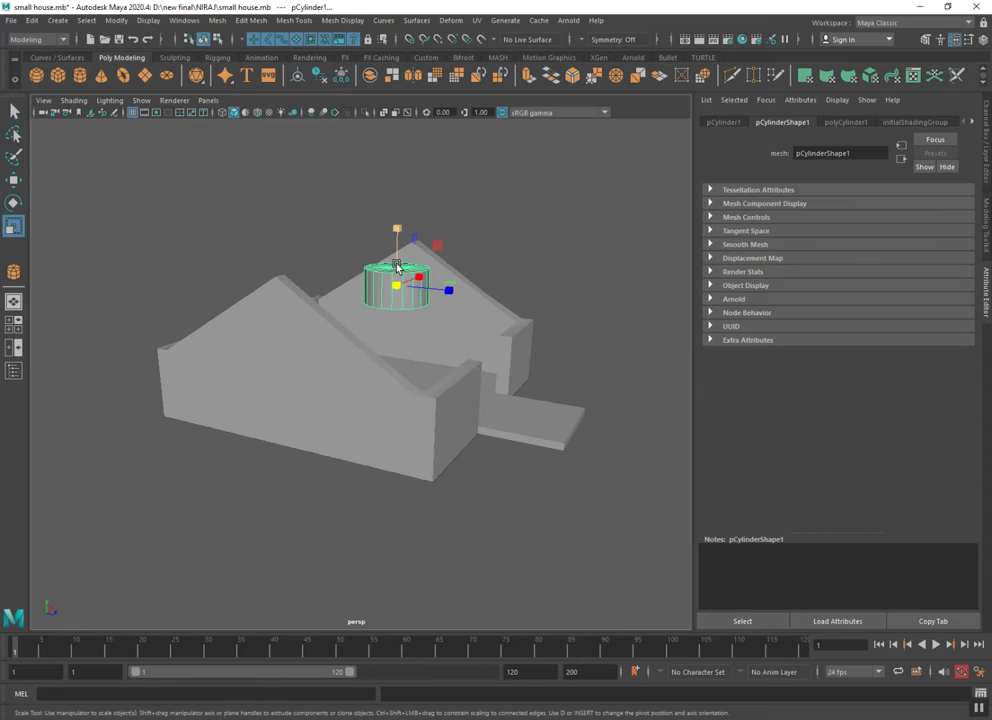
key(e)
drag(397, 267, 378, 247)
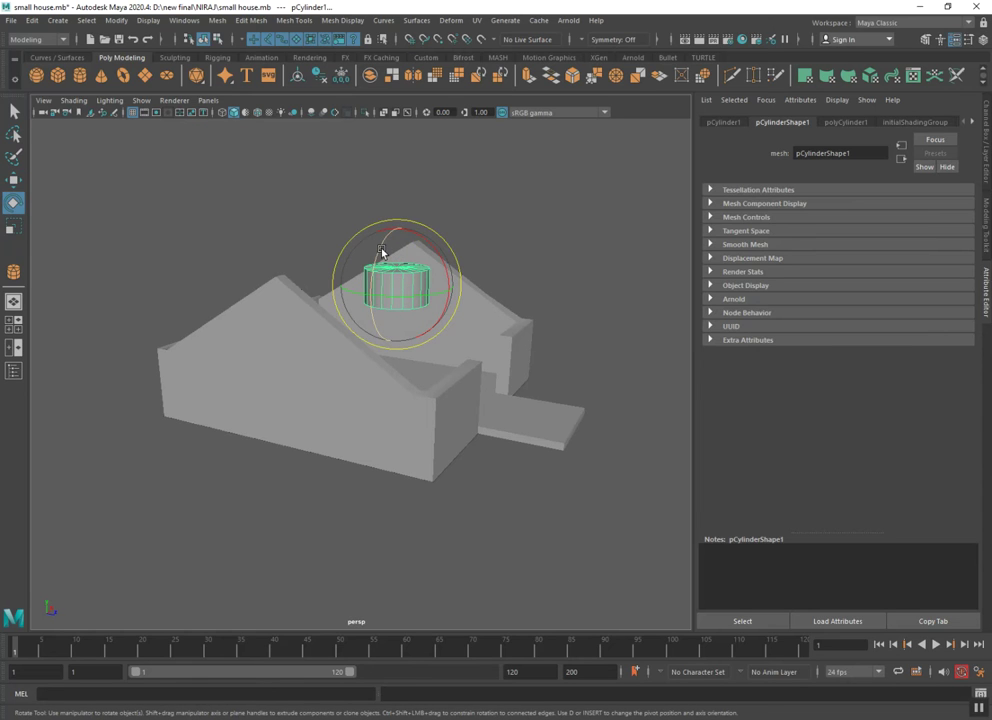
drag(381, 252, 383, 289)
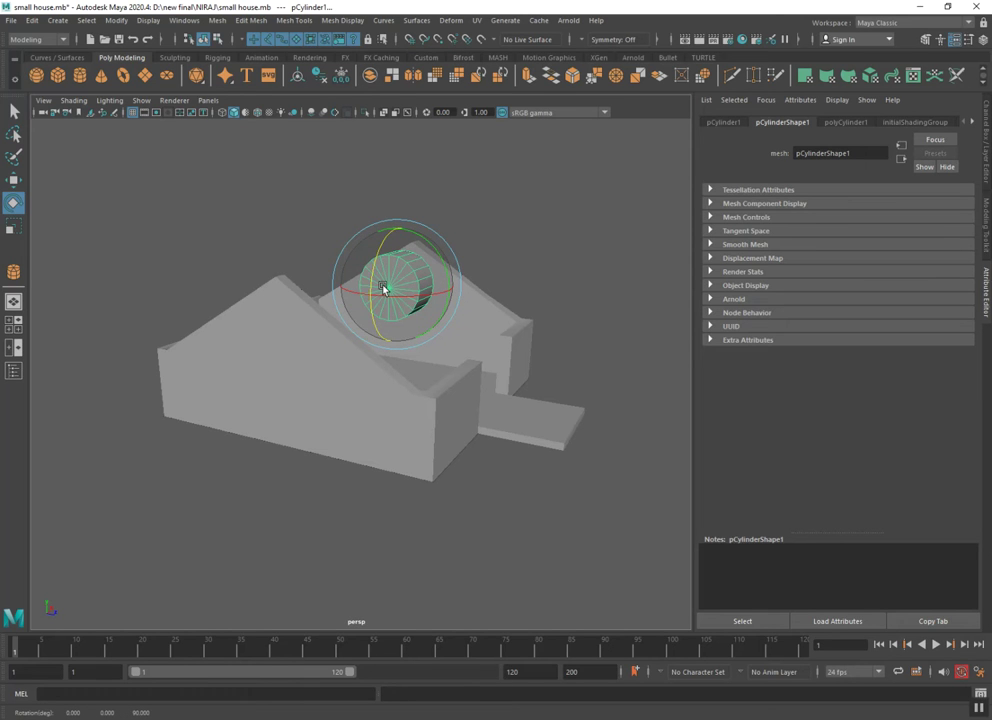
Stretch the cylinder to 8.775 as a thin log and raise it onto the roof ridge
key(r)
drag(380, 293, 1, 445)
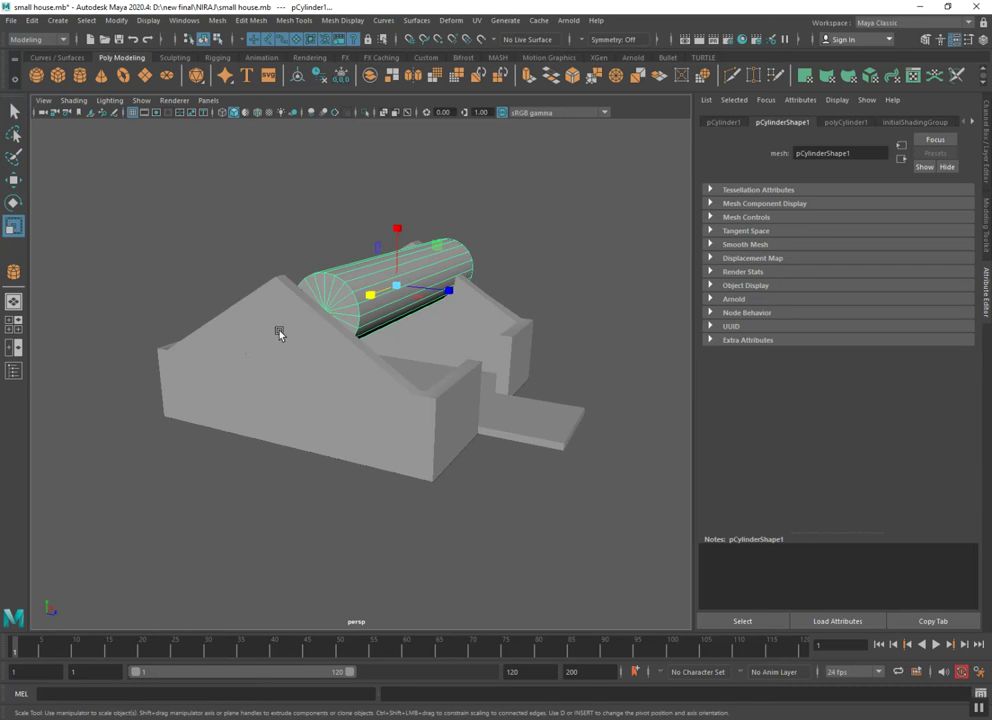
drag(375, 298, 368, 310)
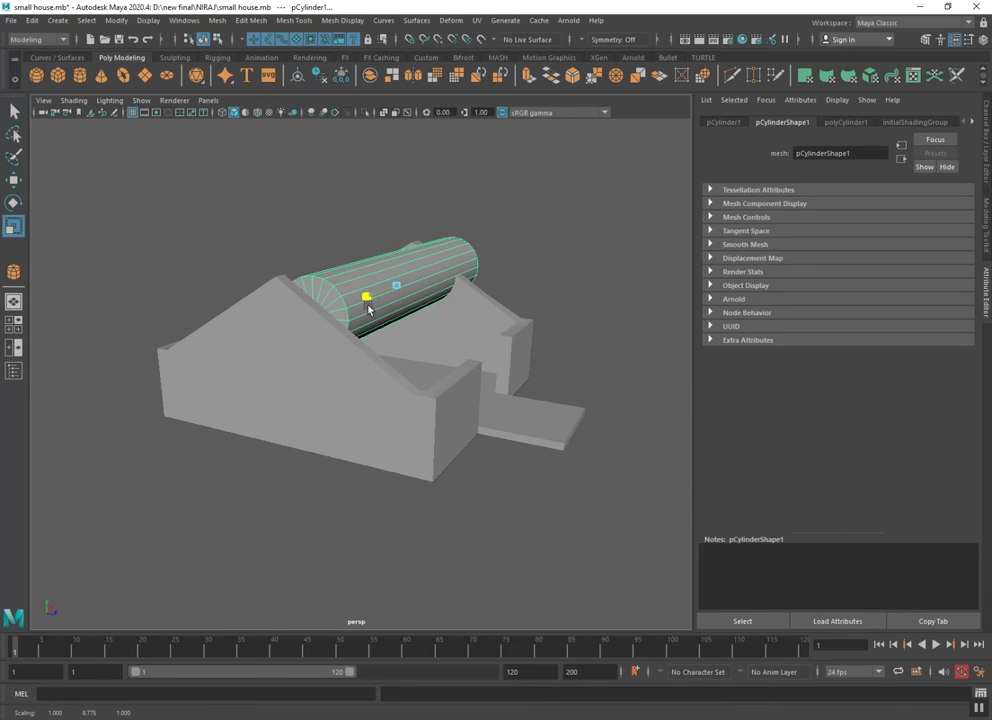
key(w)
drag(417, 280, 407, 283)
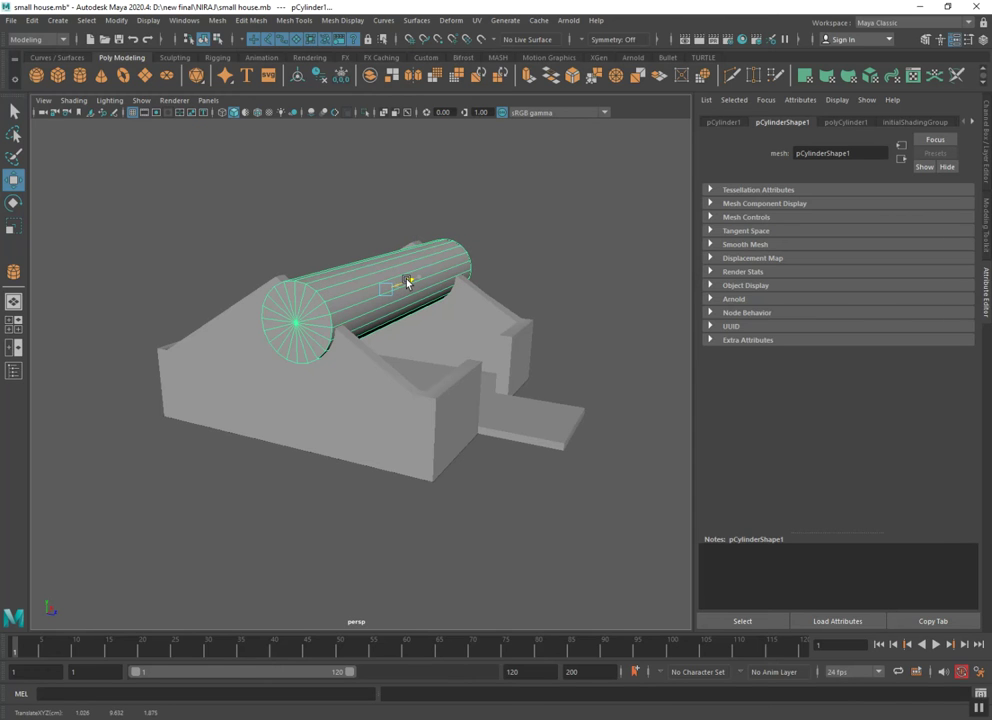
key(r)
mouse_move(401, 299)
mouse_down()
mouse_move(389, 301)
mouse_move(421, 250)
mouse_move(399, 256)
mouse_up()
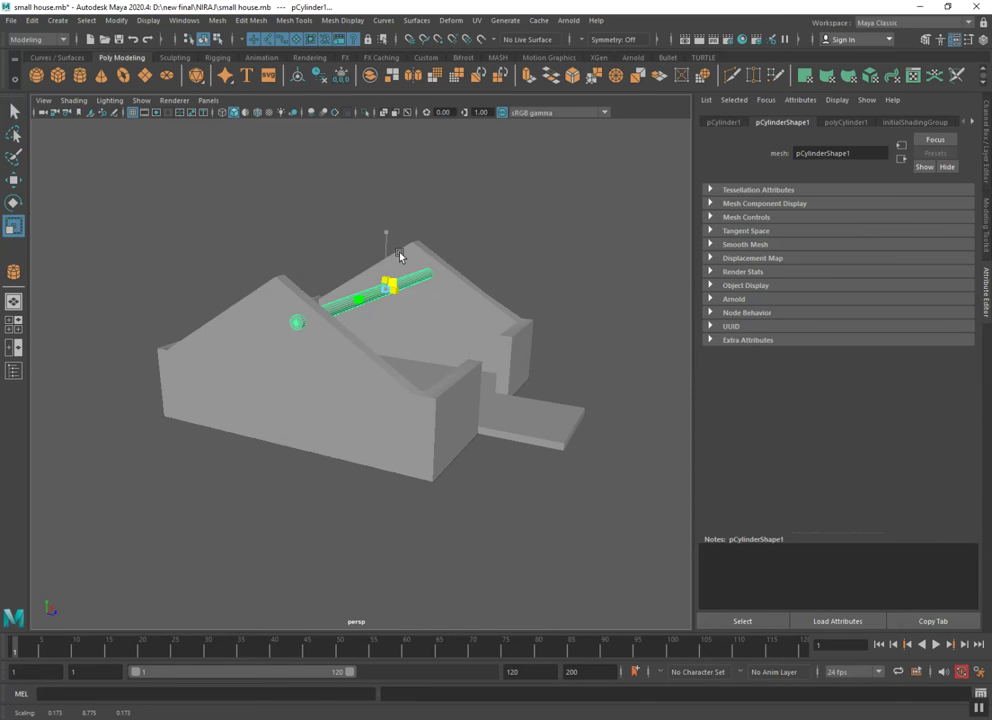
key(w)
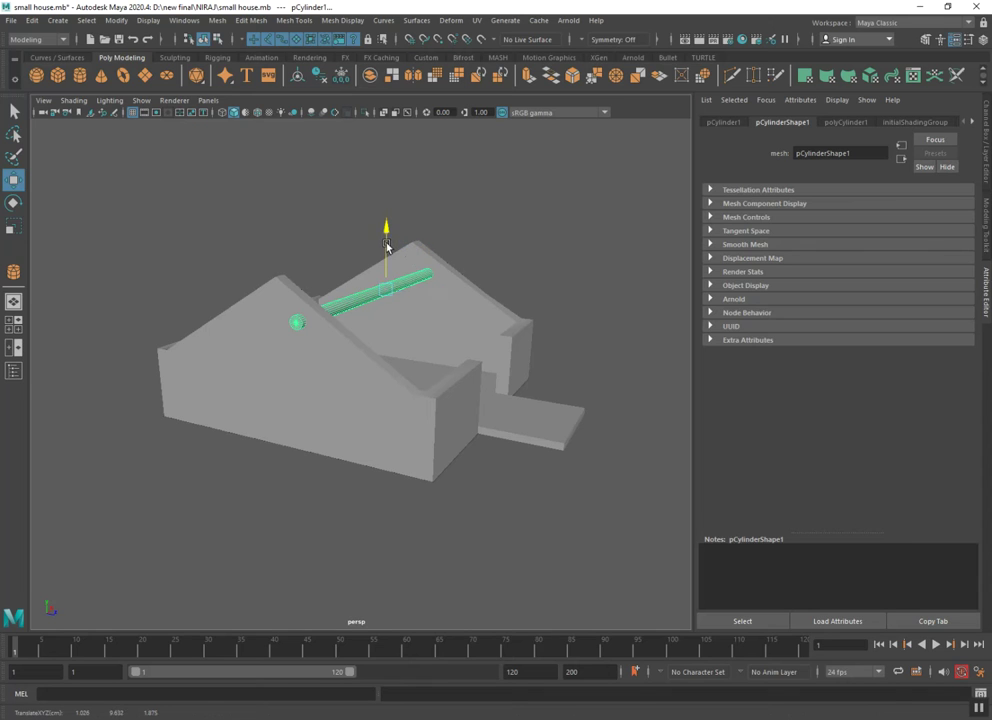
drag(388, 243, 389, 229)
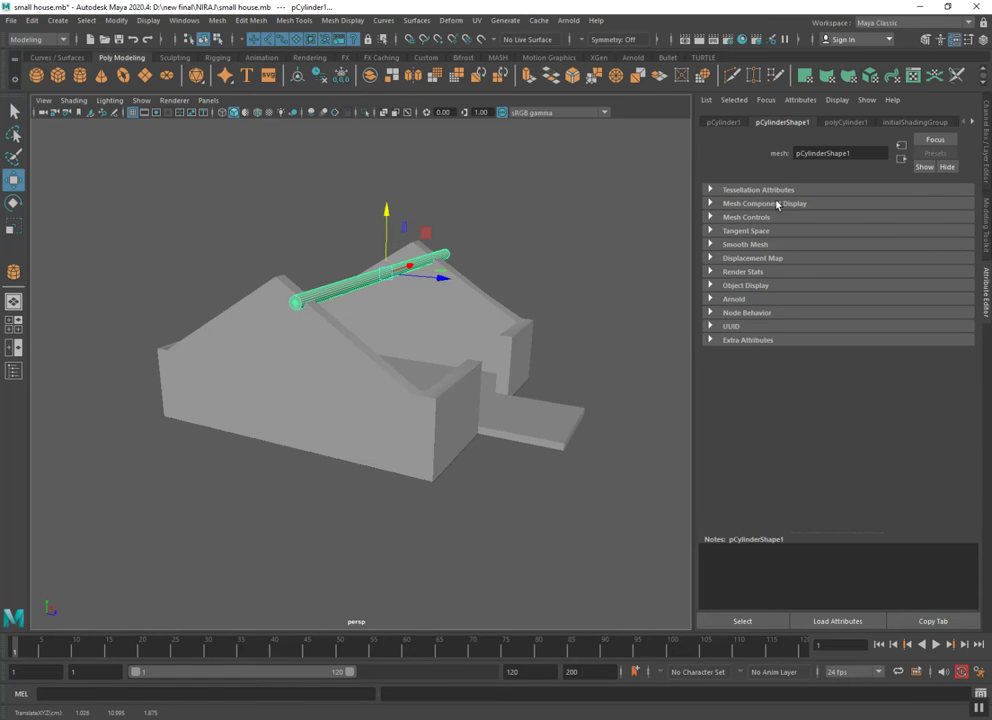
key(ctrl+a)
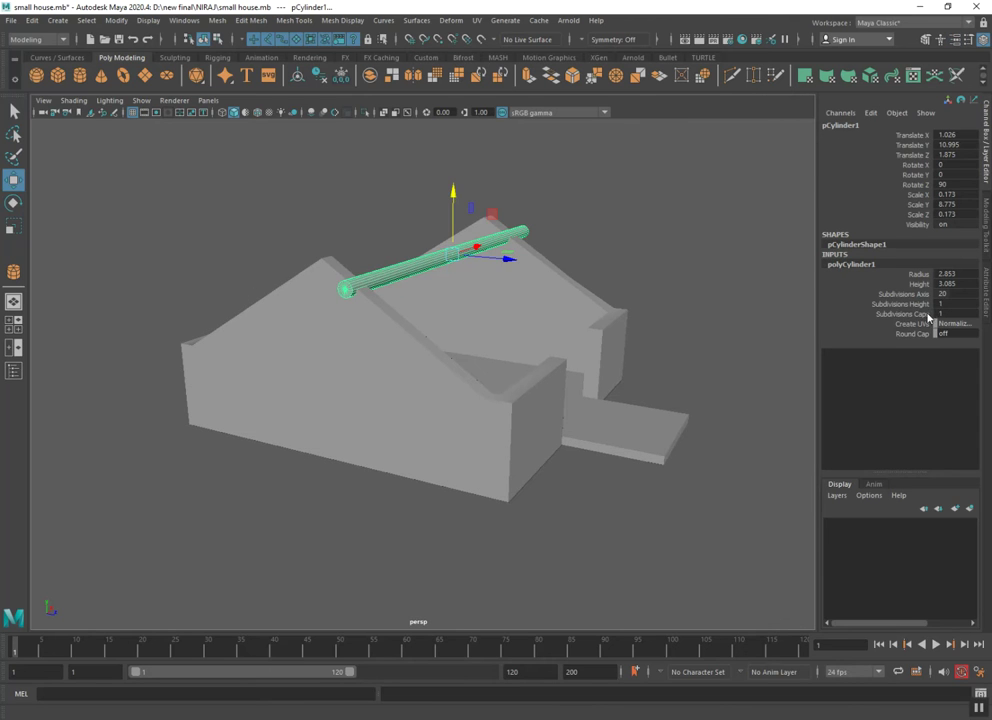
Pick the log's Subdivisions Caps field, then select its end cap face in face mode
click(926, 314)
alt+drag(359, 378, 427, 379)
scroll(414, 423, up, 5)
mouse_move(414, 423)
alt+mouse_down()
mouse_move(228, 457)
mouse_move(447, 401)
mouse_move(427, 356)
alt+mouse_up()
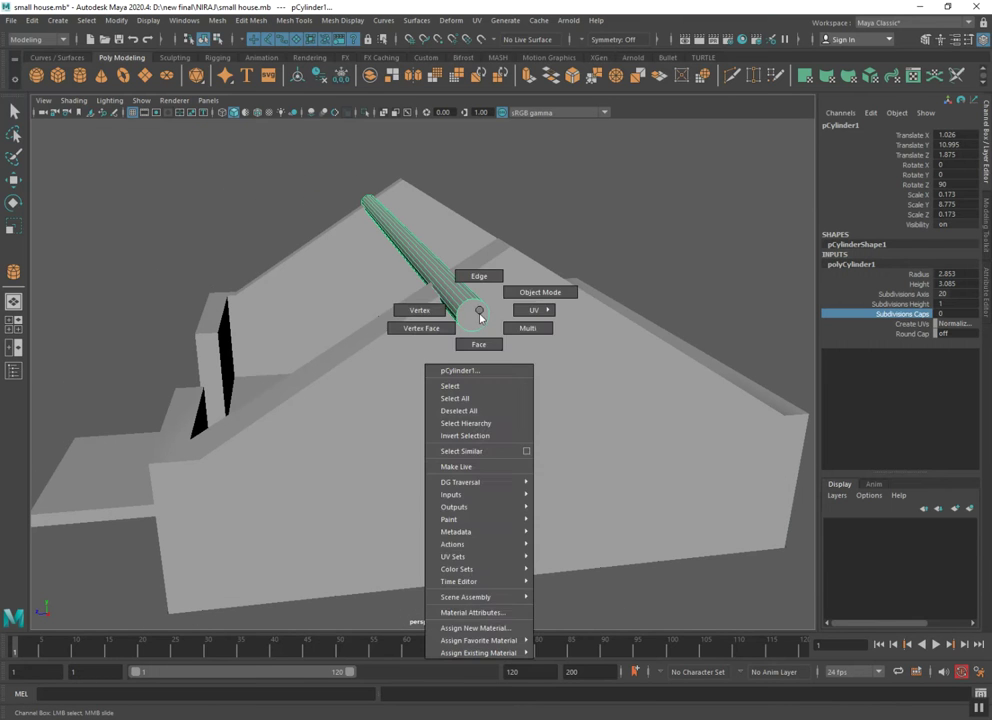
right_drag(478, 313, 476, 345)
click(472, 311)
Move both end faces to shorten the log across both gable peaks, then return to object mode
alt+drag(456, 348, 557, 345)
mouse_move(724, 323)
mouse_down()
mouse_move(678, 312)
mouse_move(684, 321)
mouse_move(477, 332)
mouse_move(538, 339)
mouse_move(261, 348)
mouse_up()
click(288, 323)
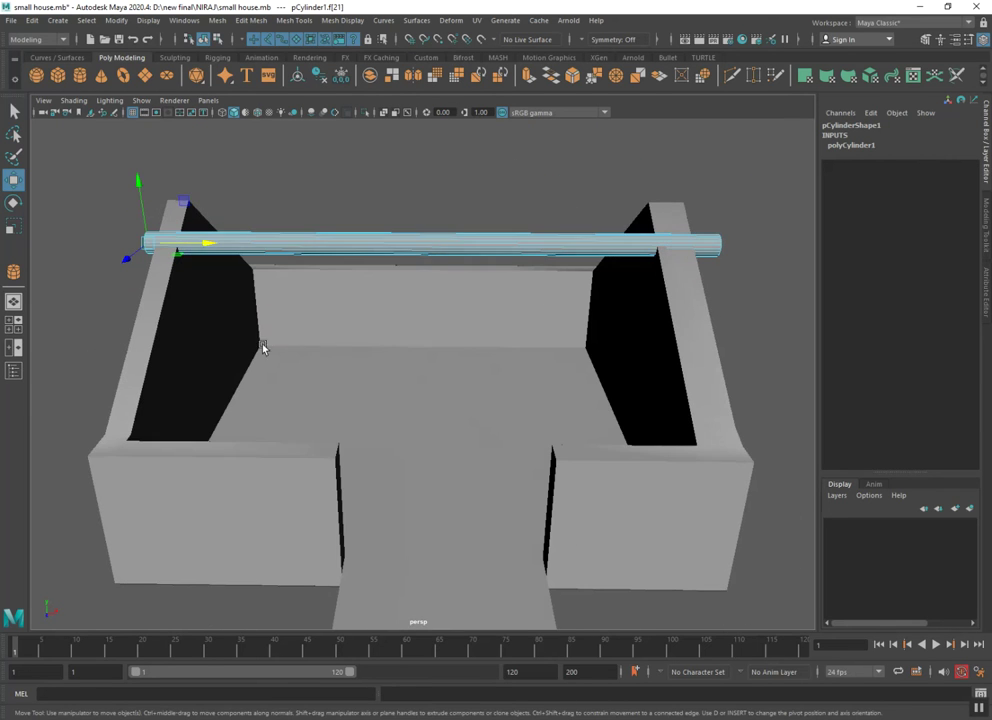
drag(195, 258, 188, 243)
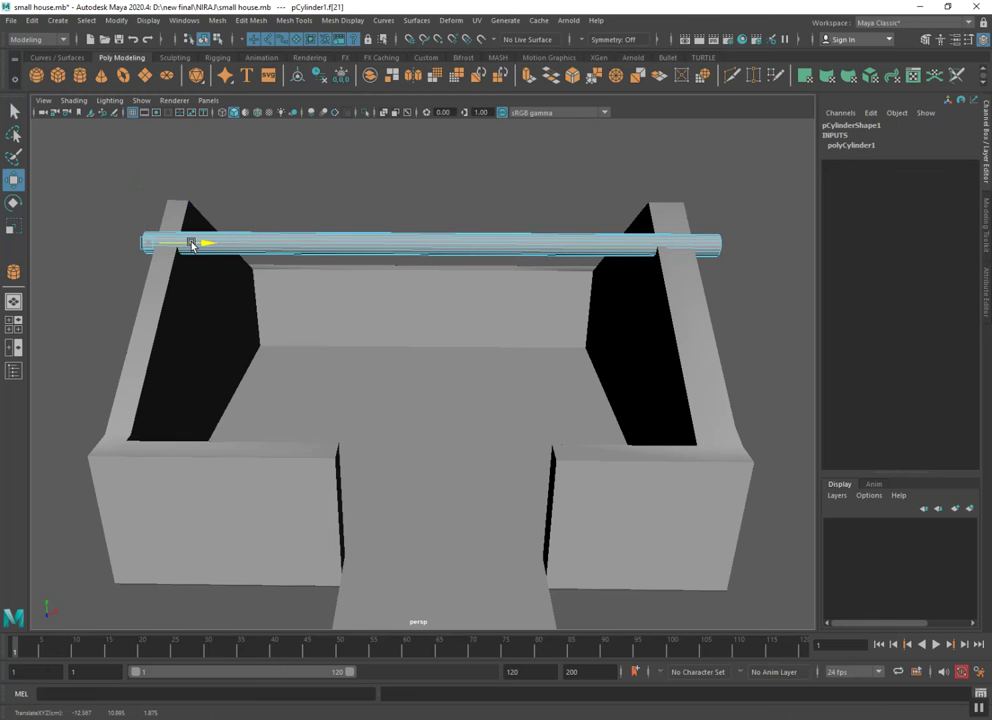
right_drag(221, 244, 365, 111)
alt+drag(399, 212, 509, 233)
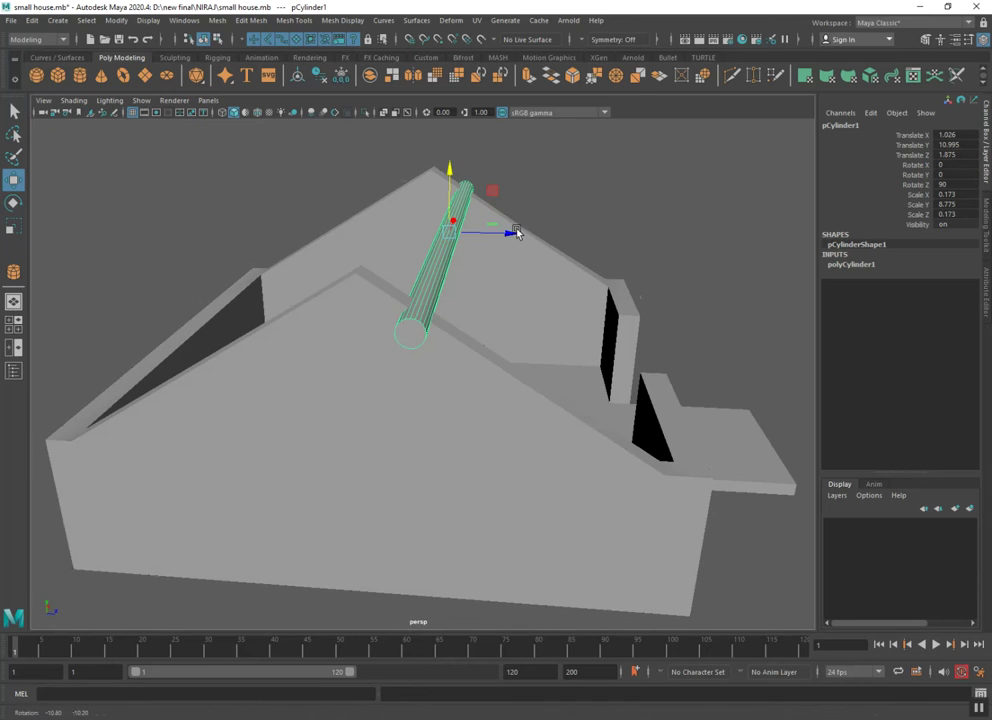
ctrl+right_click(452, 233)
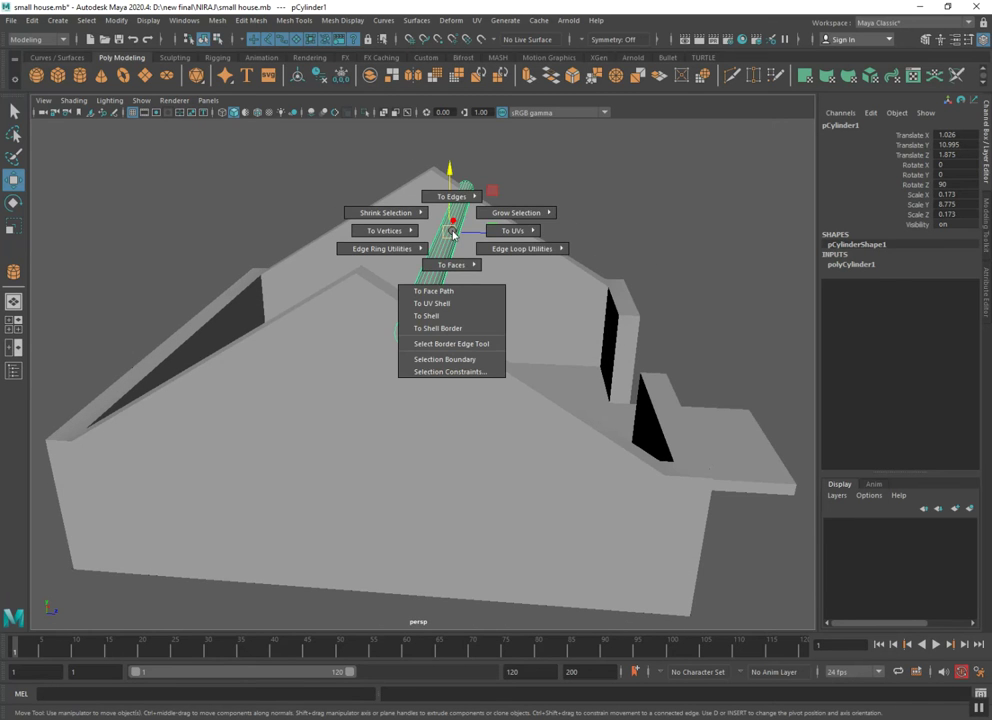
double_click(13, 179)
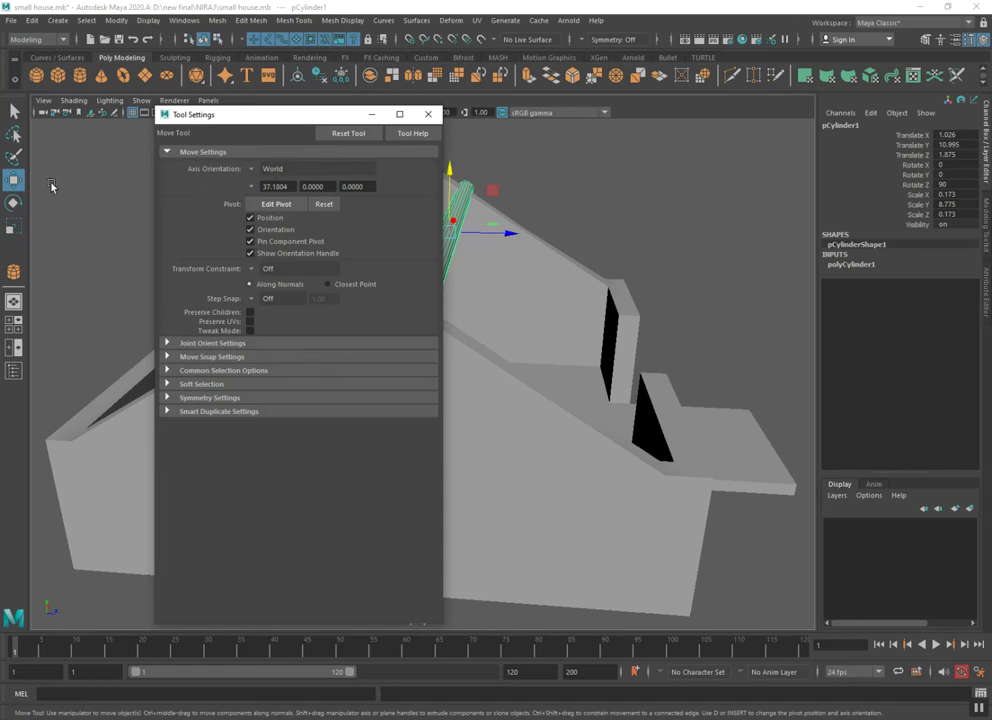
click(268, 169)
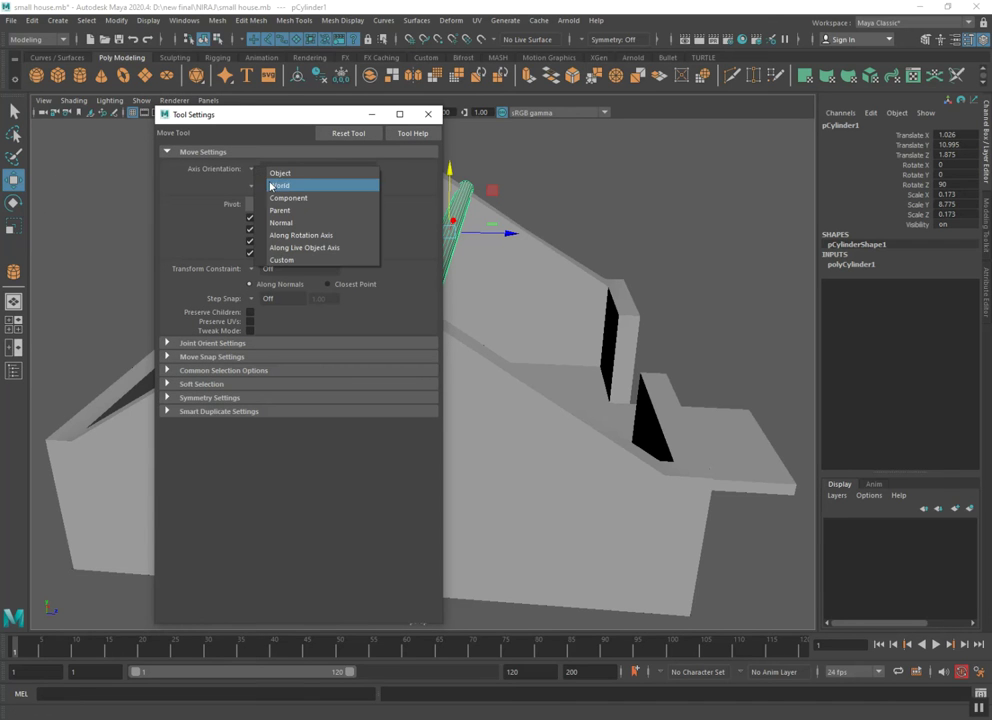
click(280, 174)
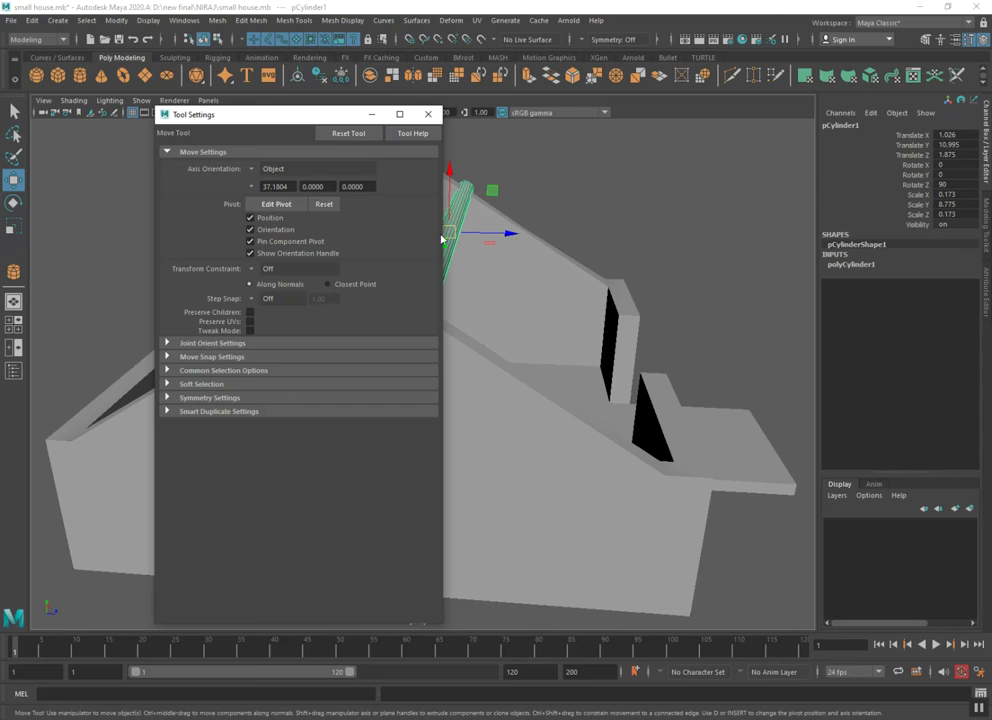
click(254, 172)
click(273, 199)
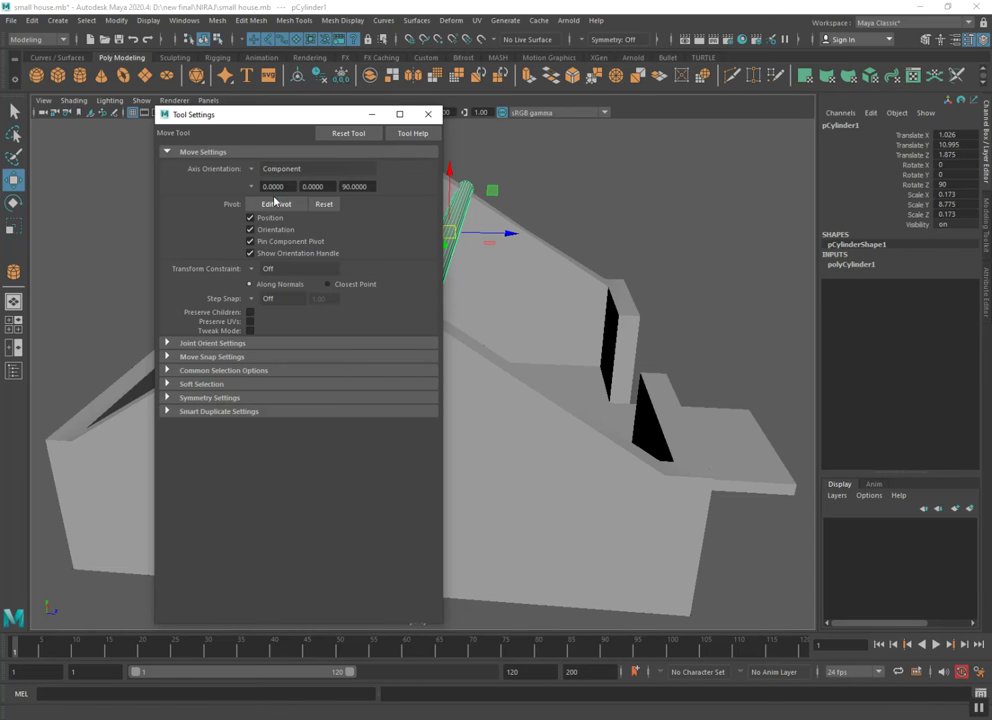
click(260, 172)
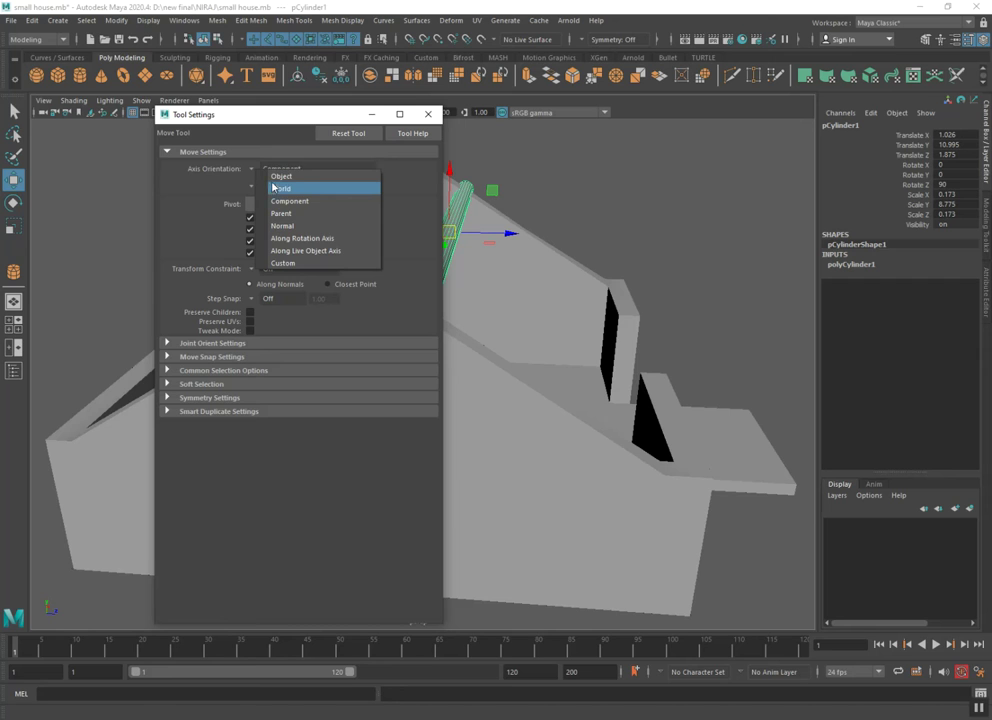
click(286, 214)
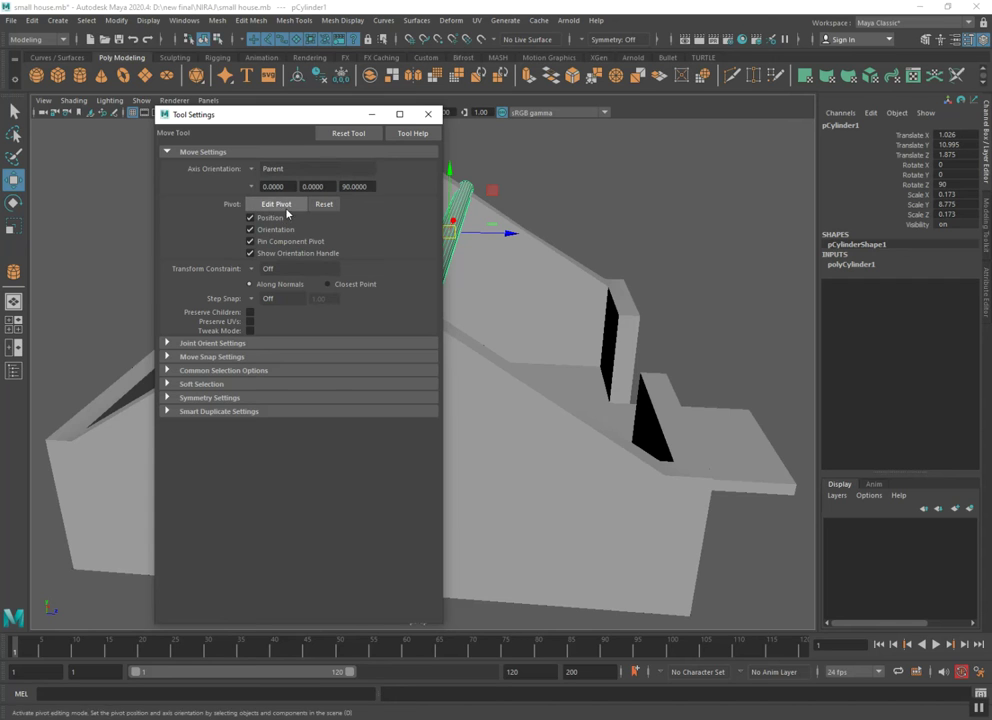
click(261, 169)
click(281, 229)
click(258, 169)
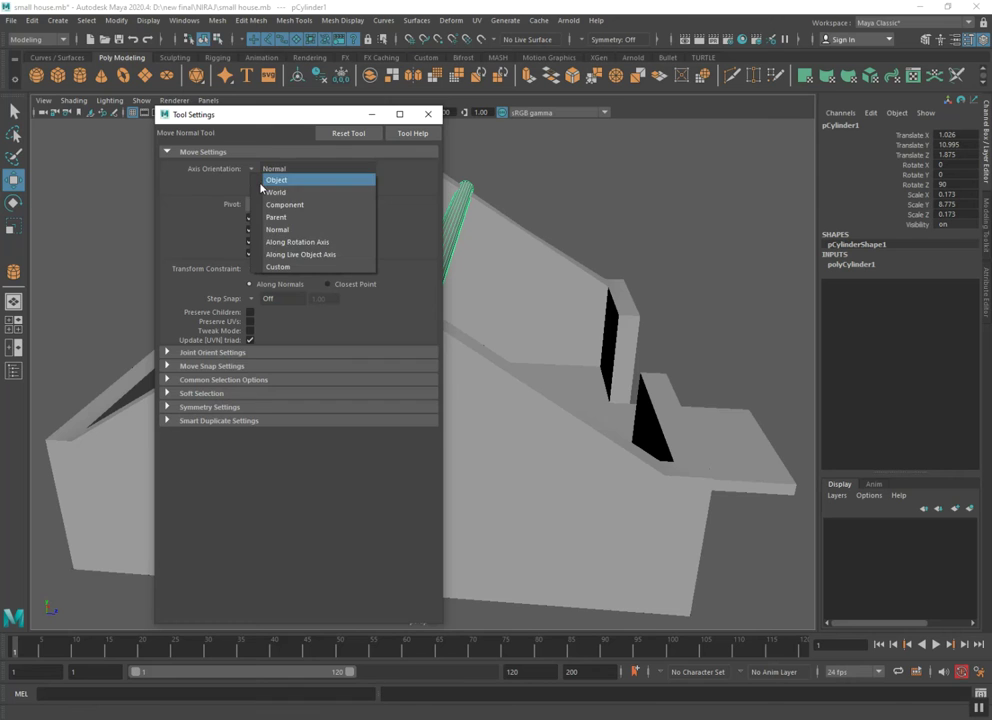
click(261, 183)
click(262, 170)
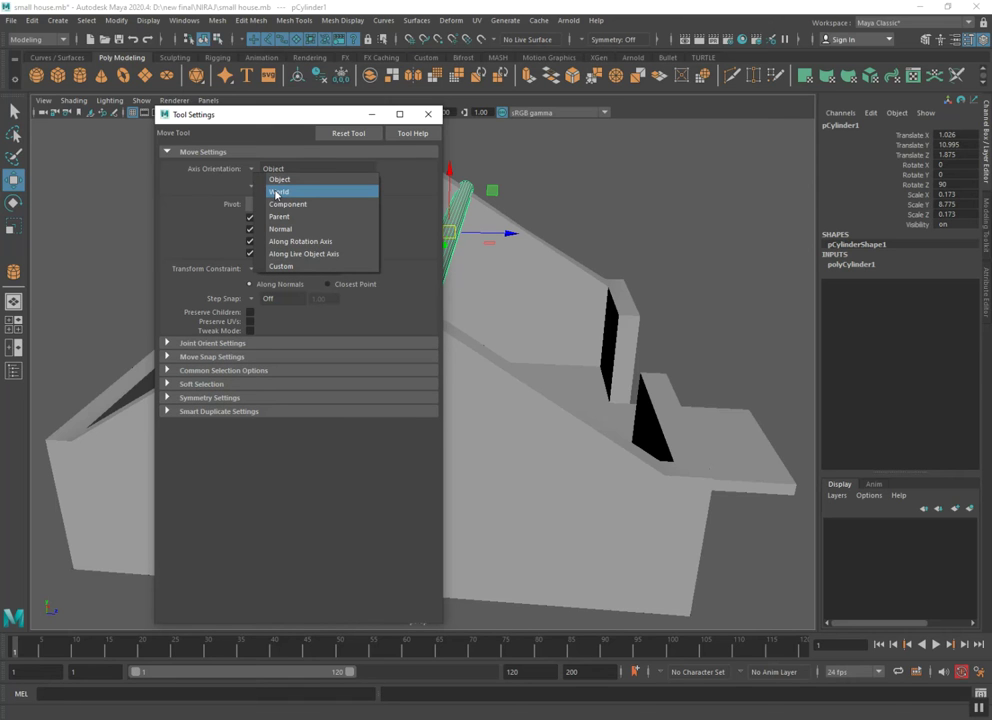
click(276, 192)
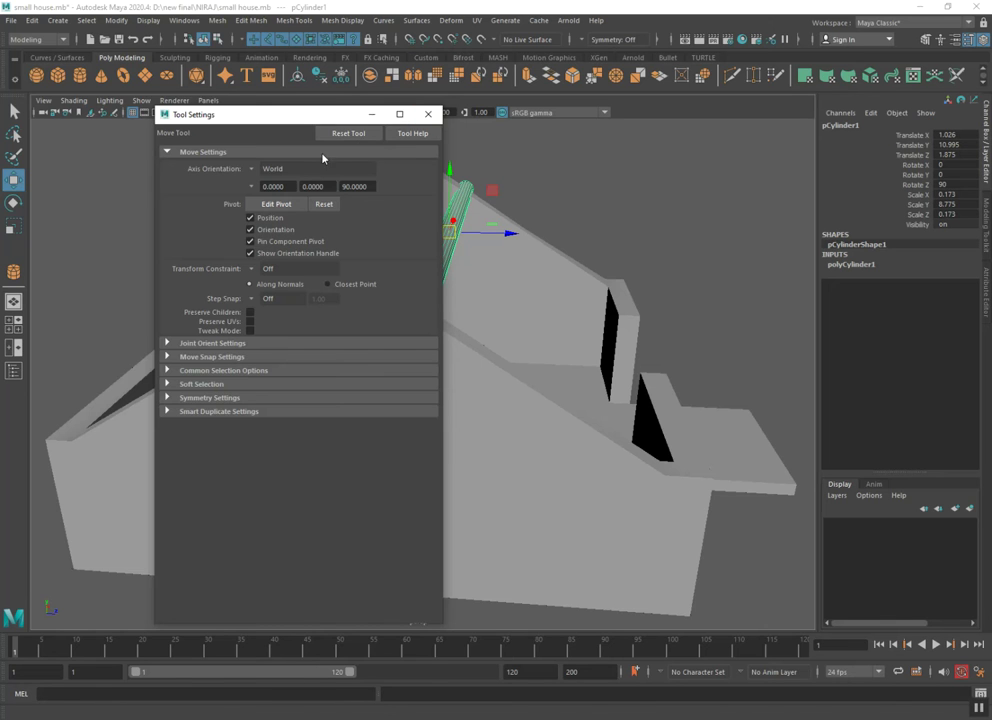
click(428, 114)
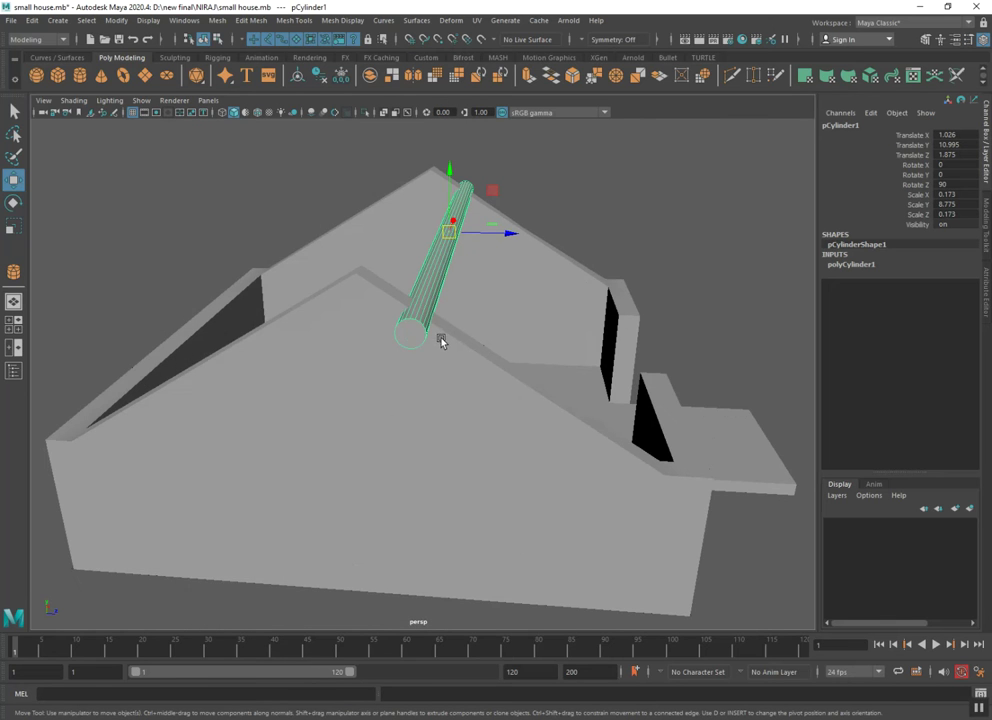
Raise the ridge log slightly above the roof, restoring it after an accidental delete
alt+drag(434, 372, 445, 367)
drag(441, 199, 447, 177)
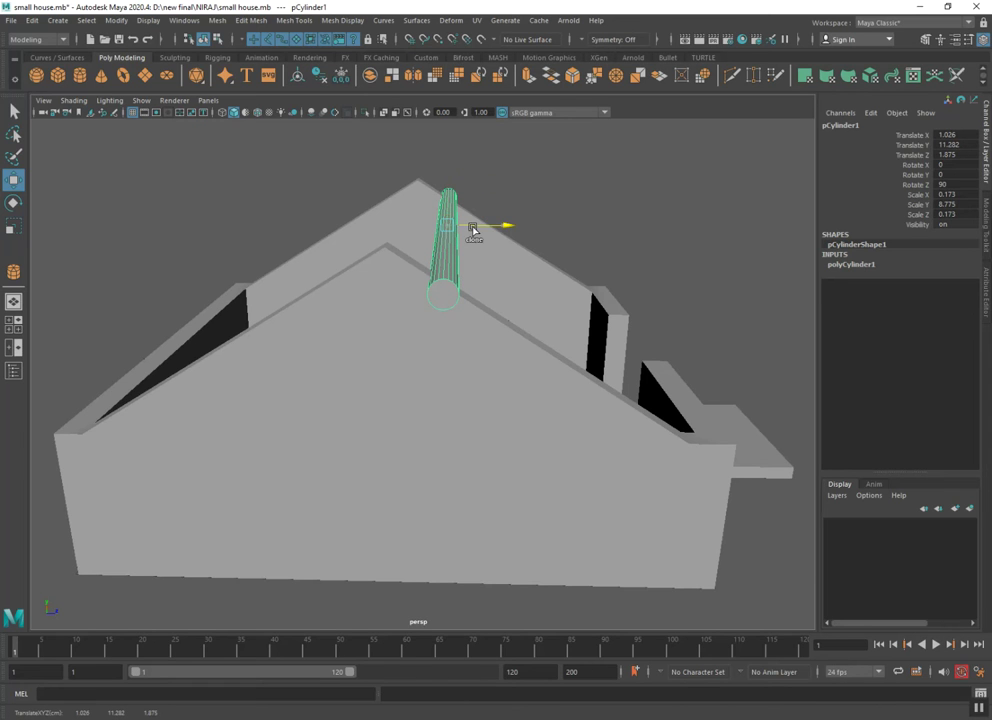
key(Delete)
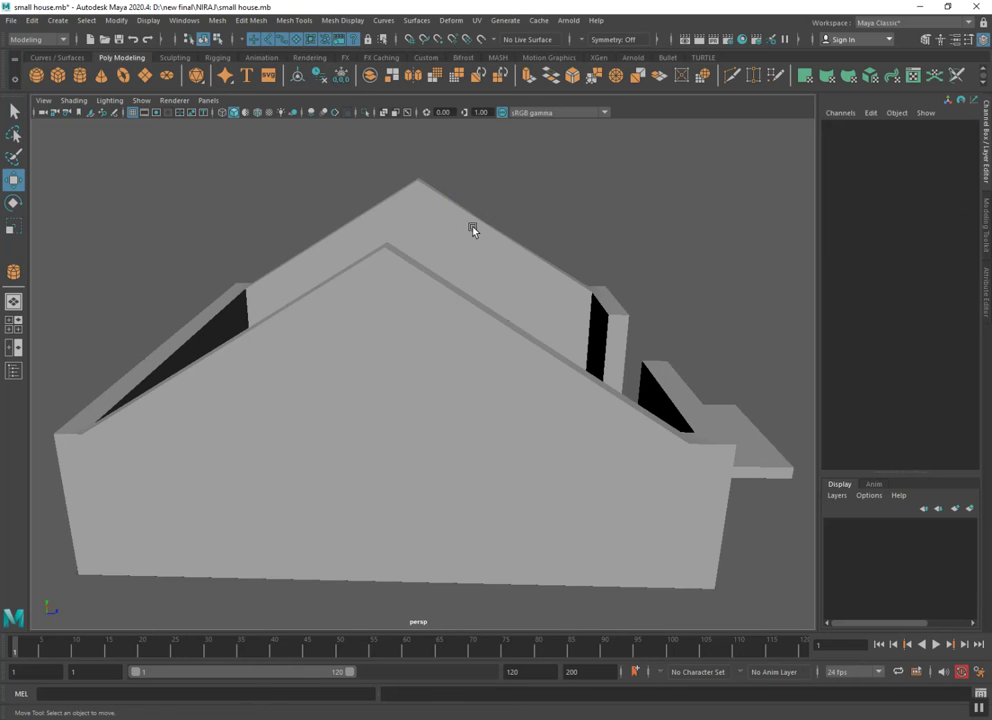
key(ctrl+z)
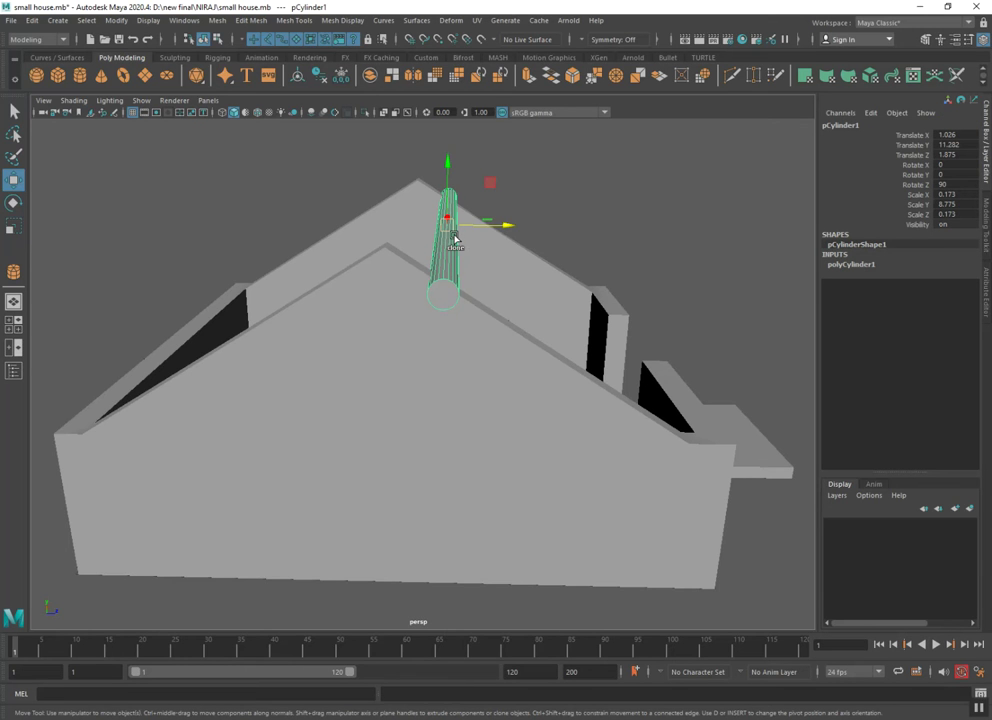
Duplicate the log down the slope, then repeat the duplicate-and-offset with Shift+D
key(ctrl+d)
drag(463, 229, 490, 226)
drag(474, 178, 473, 198)
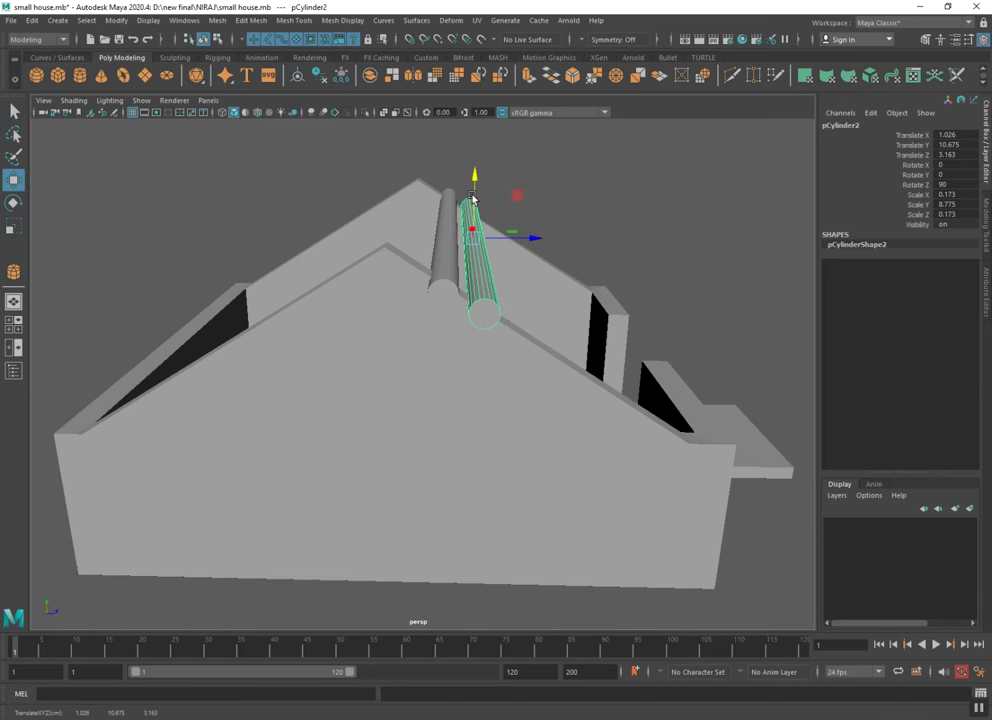
key(shift+d)
key(shift+d)
key(shift+d)
key(shift+d)
key(shift+d)
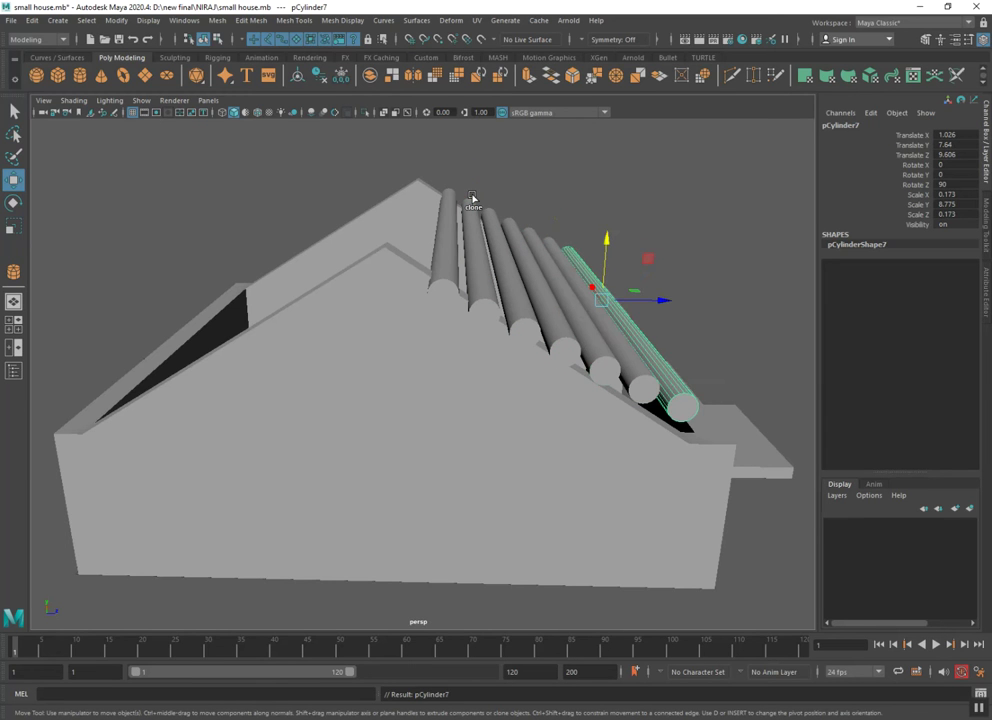
key(shift+d)
Lower the middle log of the row onto the roof surface
mouse_move(490, 206)
alt+mouse_down()
mouse_move(514, 310)
mouse_move(507, 317)
mouse_move(537, 317)
mouse_move(558, 361)
mouse_move(573, 366)
mouse_move(566, 350)
alt+mouse_up()
click(579, 327)
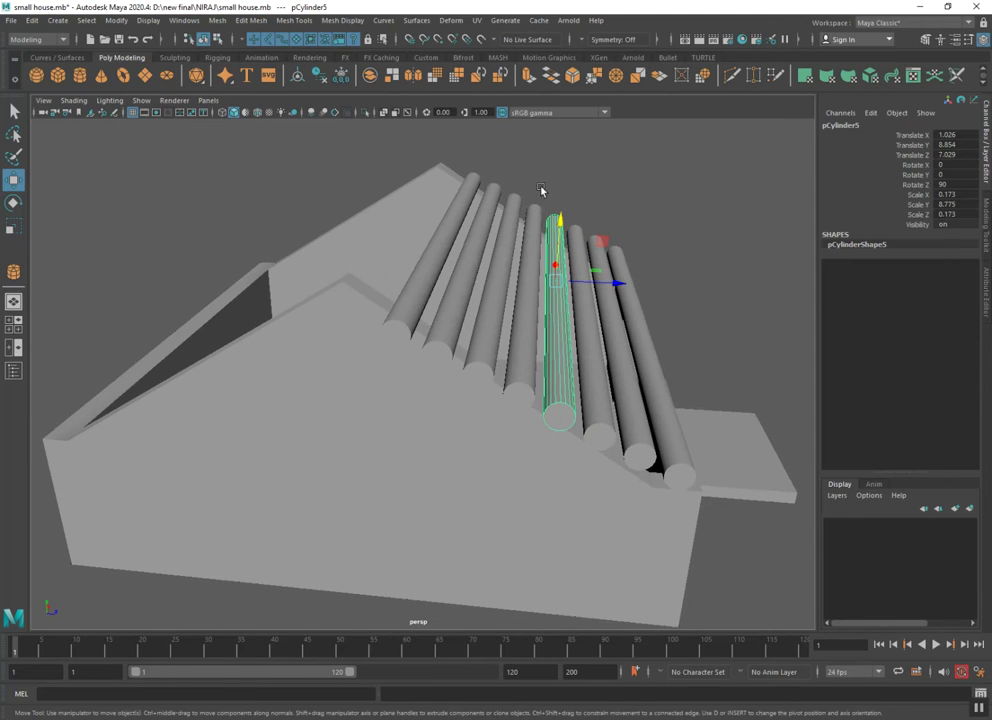
mouse_move(566, 224)
mouse_down()
mouse_move(560, 268)
mouse_move(569, 274)
mouse_up()
drag(548, 226, 548, 230)
alt+drag(581, 281, 576, 310)
Add another log copy, then lower the last two logs at the eave onto the roof
key(shift+d)
key(shift+d)
key(shift+d)
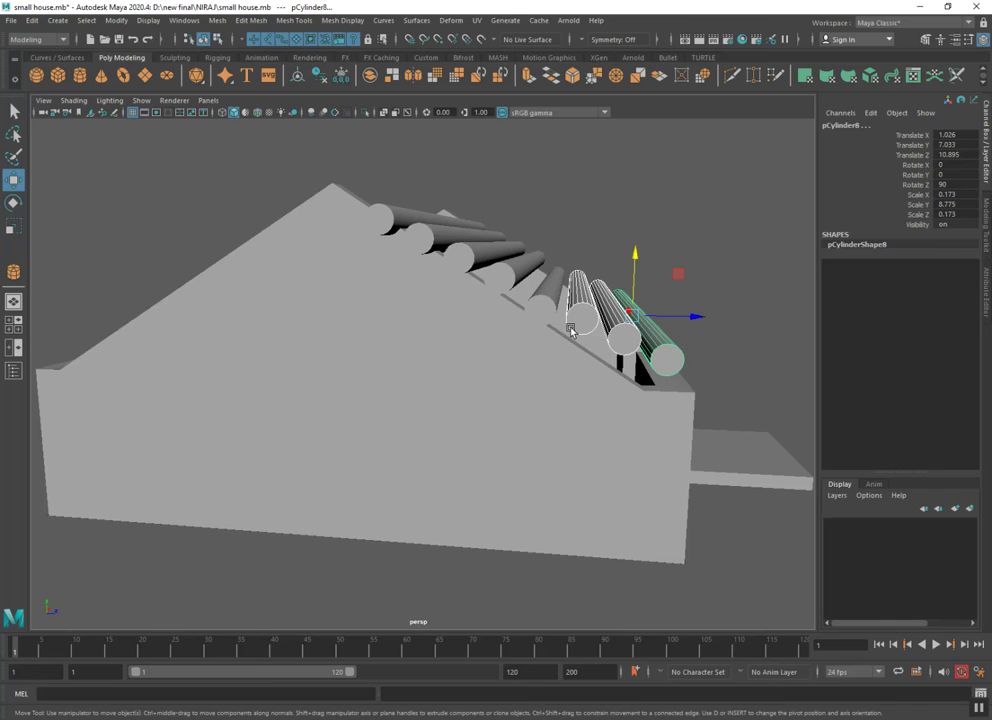
mouse_move(571, 332)
alt+mouse_down()
mouse_move(641, 286)
mouse_move(625, 262)
alt+mouse_up()
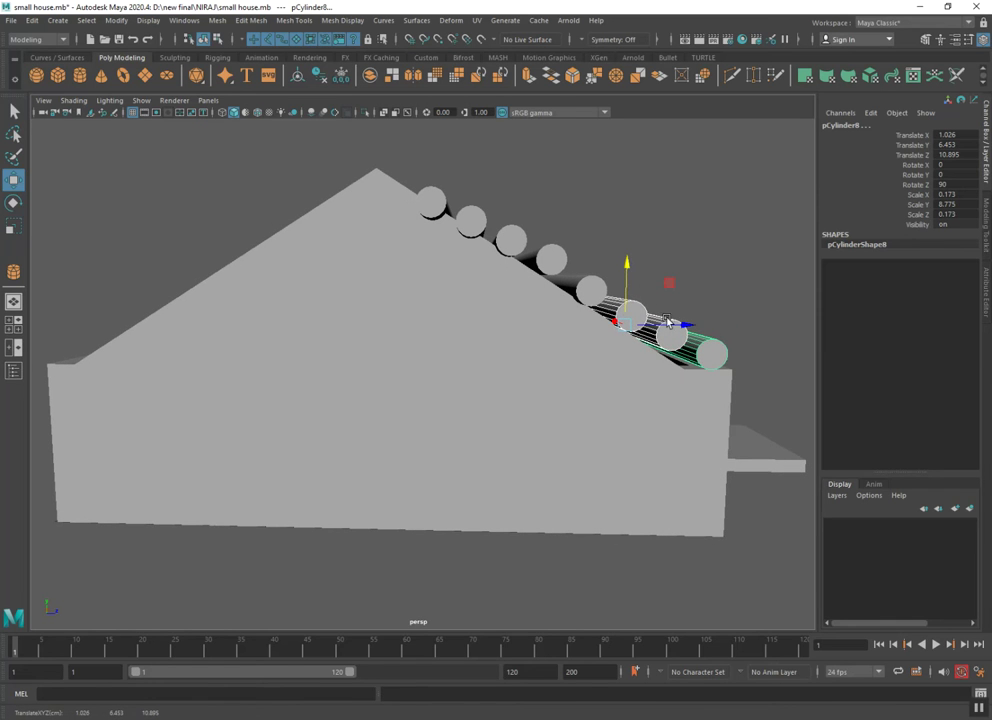
click(661, 344)
drag(600, 263, 600, 270)
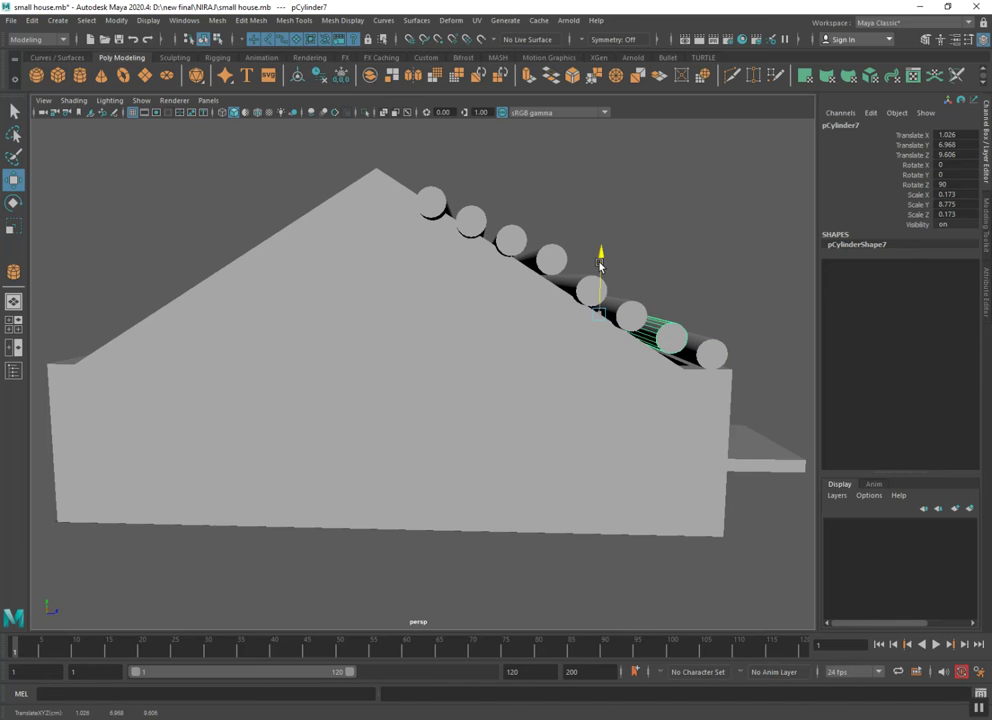
click(714, 342)
mouse_move(631, 275)
mouse_down()
mouse_move(627, 268)
mouse_move(585, 386)
mouse_move(555, 305)
mouse_up()
Adjust the heights of the third, second and top logs on the slope
click(530, 233)
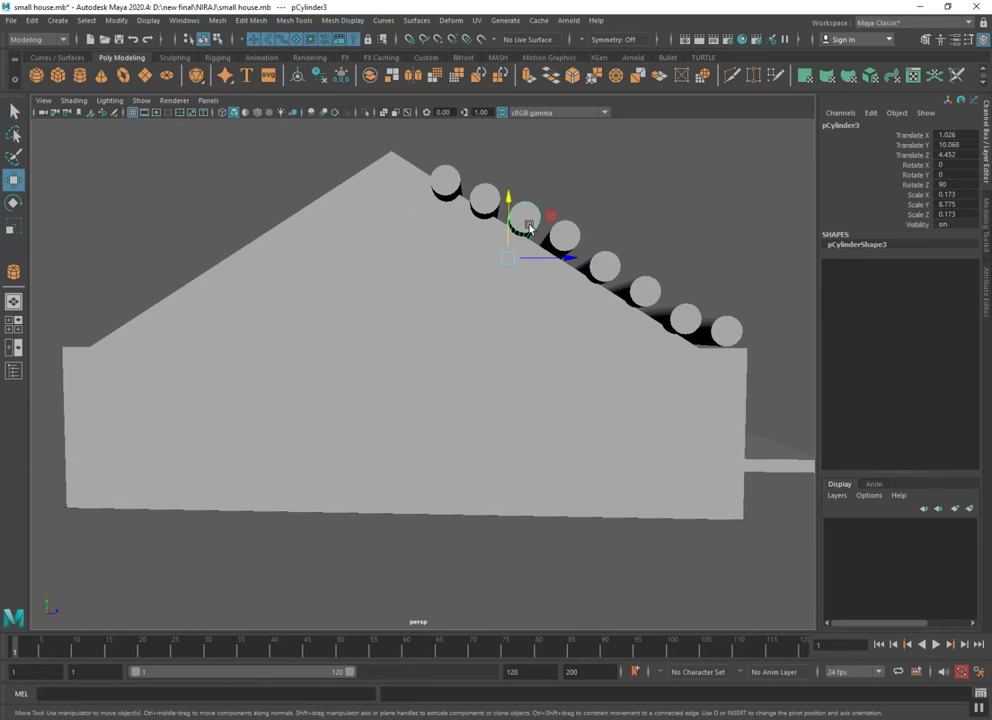
drag(507, 202, 520, 274)
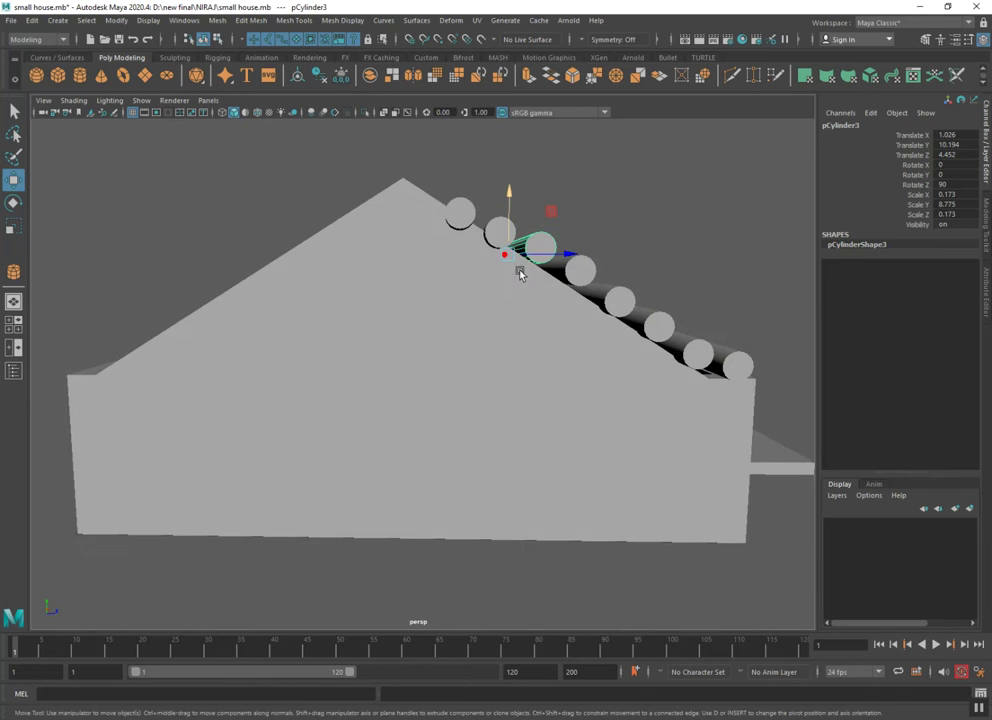
click(494, 235)
mouse_move(483, 200)
mouse_down()
mouse_move(485, 272)
mouse_move(478, 257)
mouse_up()
click(471, 255)
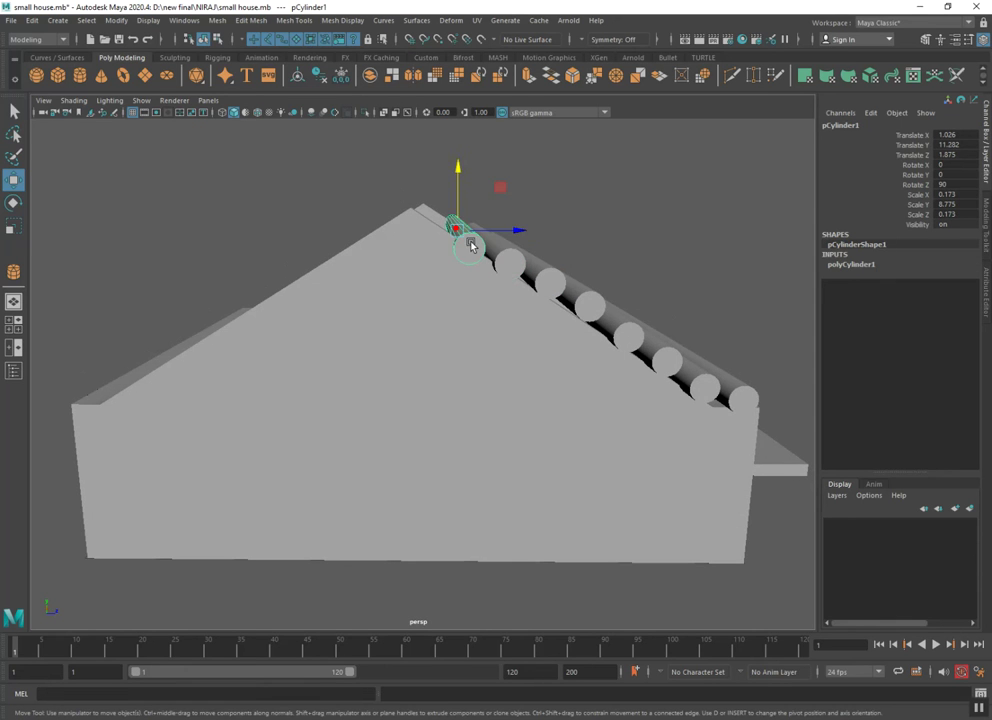
drag(457, 208, 457, 206)
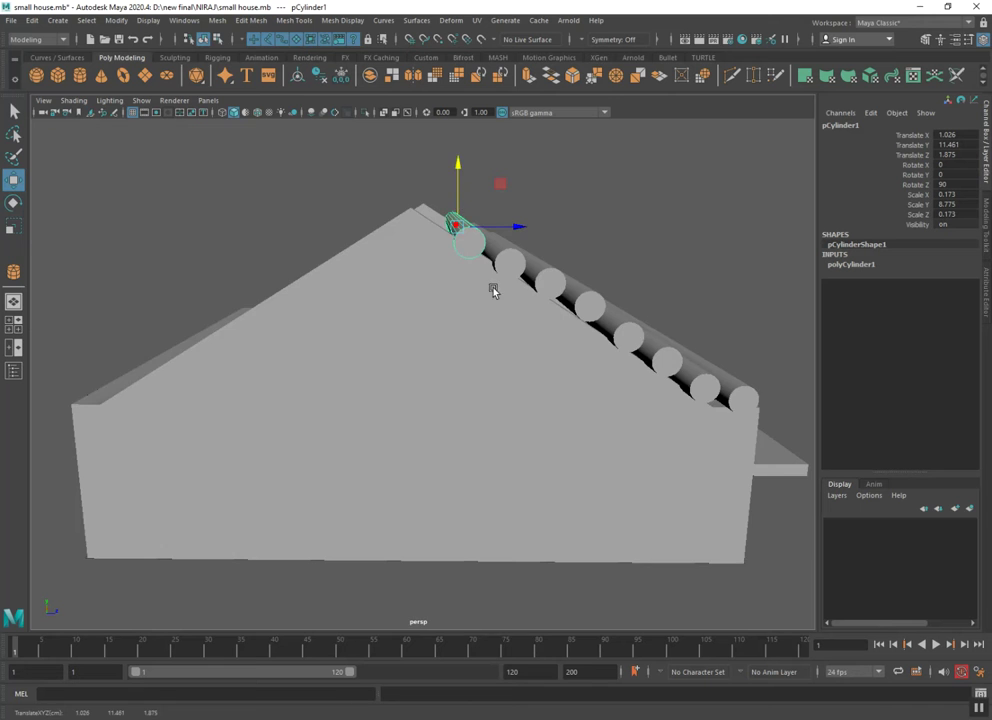
Shift-drag a clone of the top log and raise it to the ridge as pCylinder9
alt+drag(493, 291, 432, 332)
scroll(485, 407, down, 3)
scroll(496, 412, down, 3)
mouse_move(496, 412)
alt+mouse_down()
mouse_move(527, 425)
mouse_move(410, 410)
mouse_move(452, 449)
mouse_move(558, 454)
alt+mouse_up()
scroll(526, 426, up, 3)
mouse_move(482, 428)
alt+mouse_down()
mouse_move(443, 412)
mouse_move(427, 430)
mouse_move(420, 302)
alt+mouse_up()
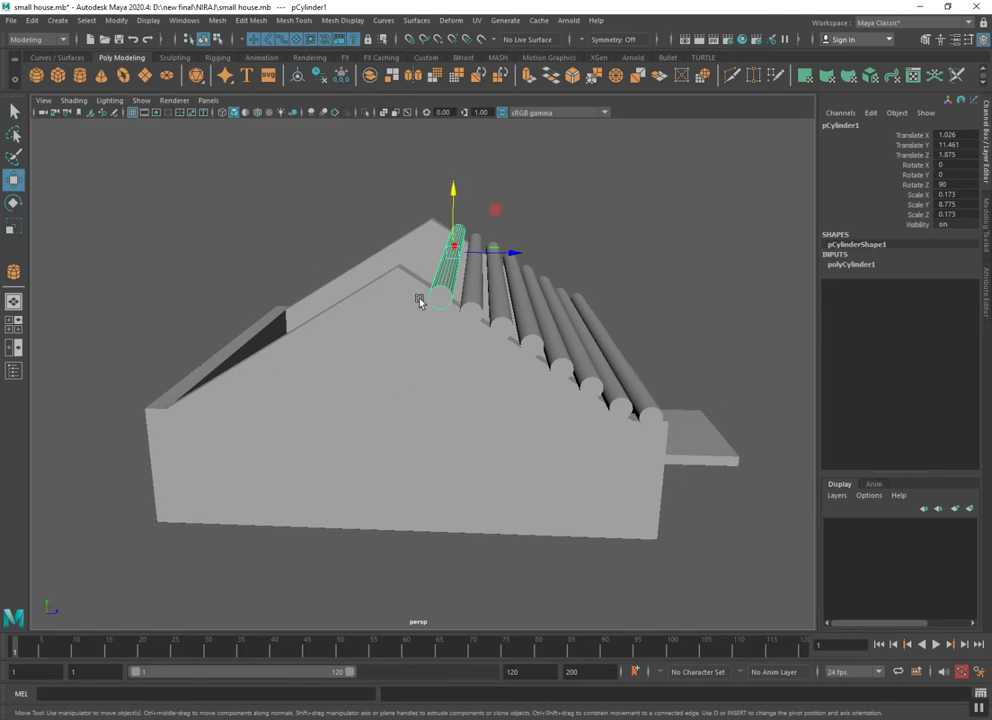
mouse_move(453, 218)
shift+mouse_down()
mouse_move(476, 241)
mouse_move(463, 241)
shift+mouse_up()
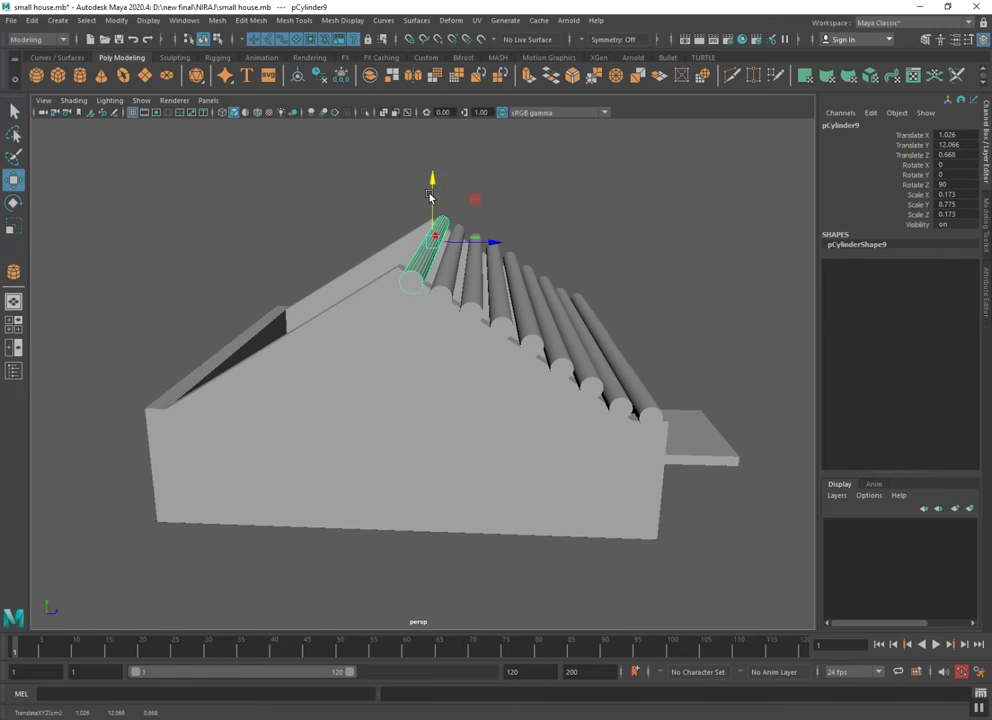
mouse_move(428, 263)
alt+mouse_down()
mouse_move(440, 330)
mouse_move(465, 332)
mouse_move(376, 367)
mouse_move(330, 250)
alt+mouse_up()
mouse_move(307, 133)
mouse_down()
mouse_move(302, 122)
mouse_move(398, 346)
mouse_move(386, 346)
mouse_up()
Raise the original top log slightly and slide it back toward the ridge
click(446, 272)
drag(352, 163, 352, 157)
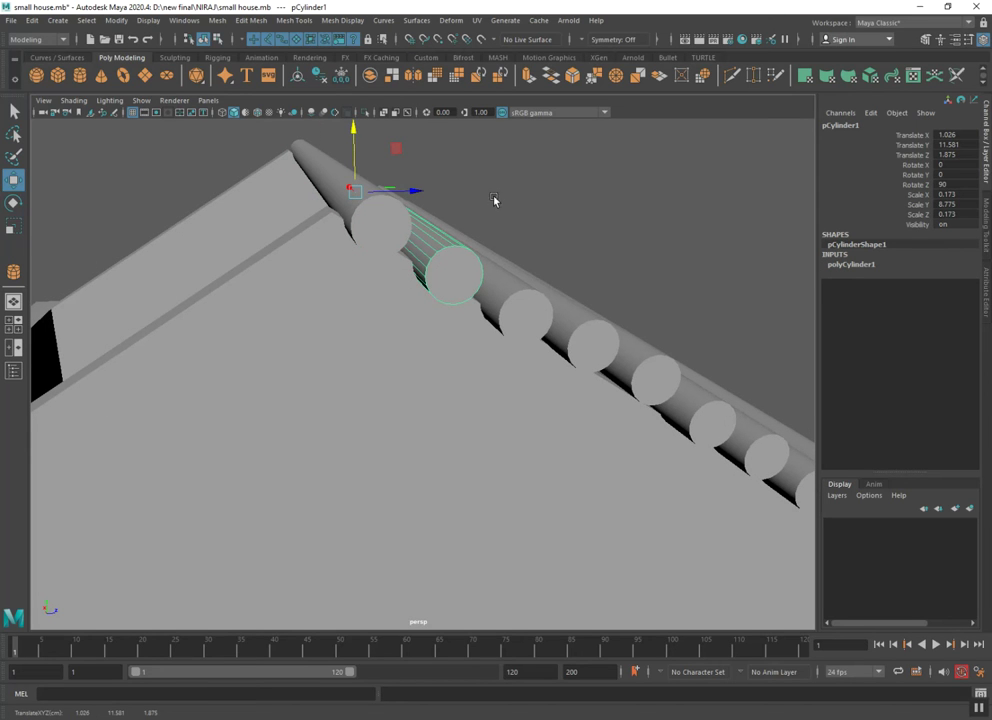
drag(405, 193, 392, 192)
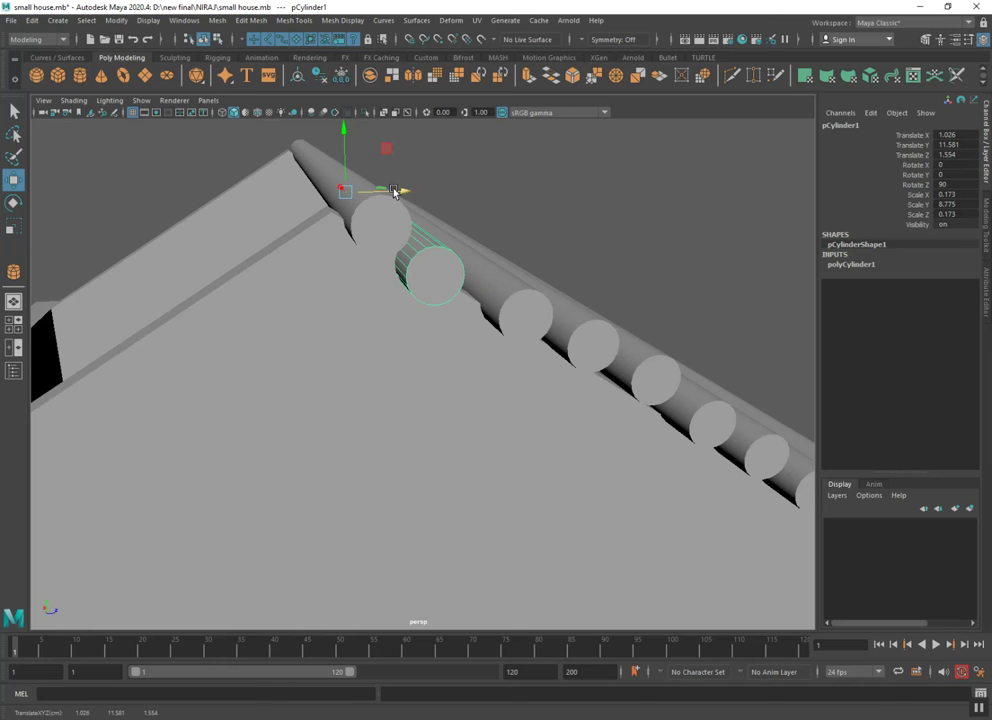
click(369, 218)
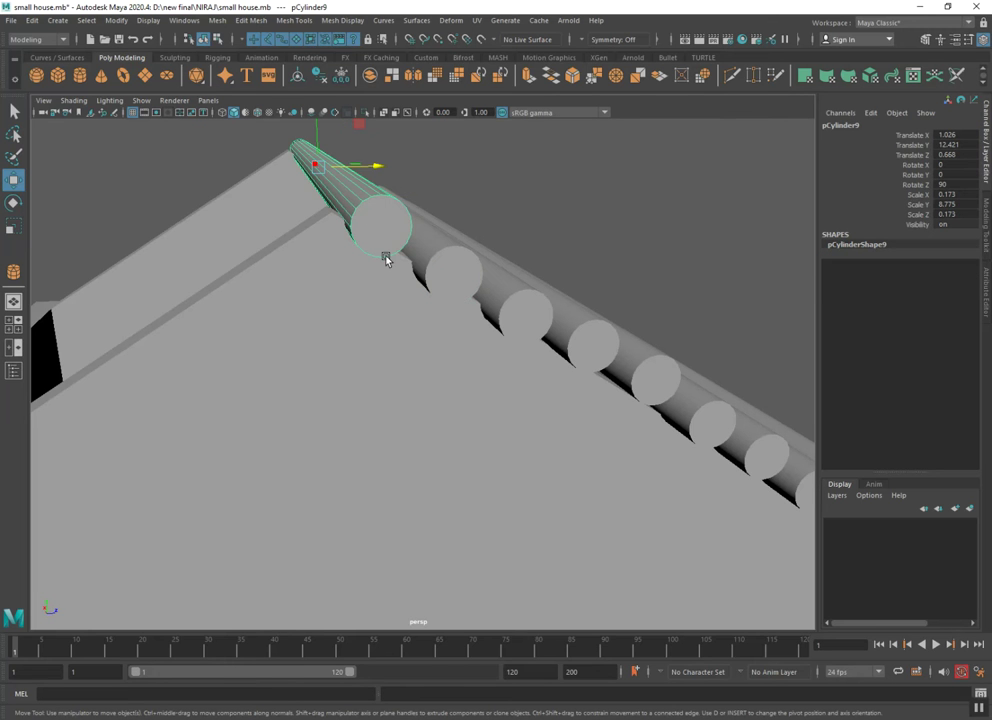
alt+drag(386, 260, 534, 215)
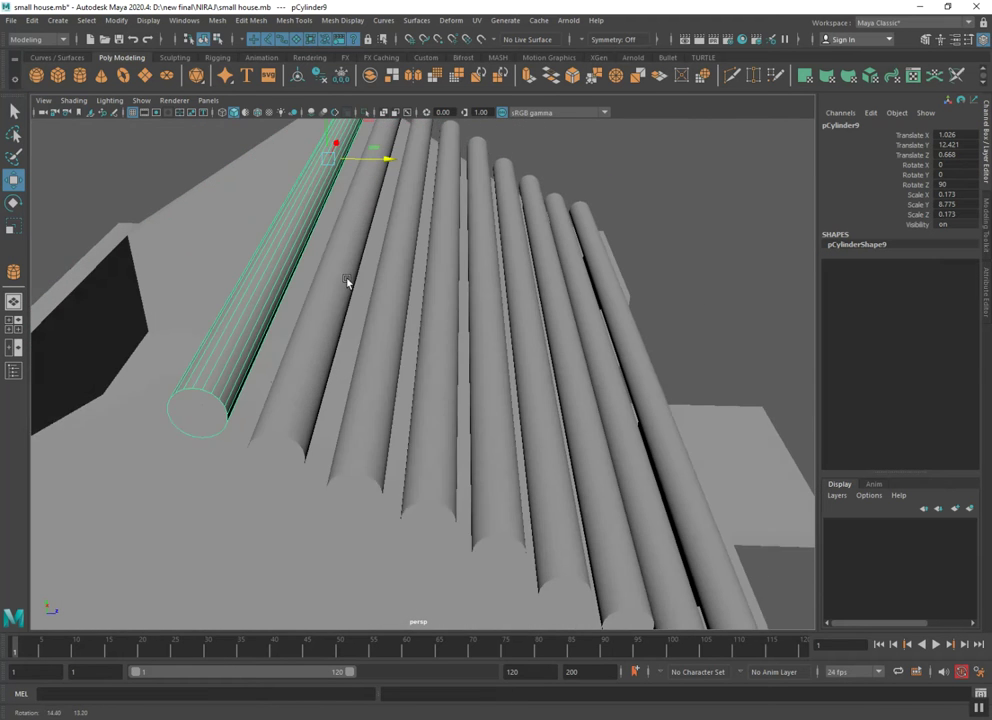
Clear the selection and begin selecting the roof logs
click(642, 201)
mouse_move(642, 201)
alt+mouse_down()
mouse_move(443, 349)
mouse_move(365, 310)
alt+mouse_up()
click(350, 294)
shift+click(372, 310)
Select the remaining roof cylinders and combine them into one object with Mesh > Combine
shift+click(398, 324)
shift+click(427, 343)
shift+click(452, 354)
shift+click(474, 361)
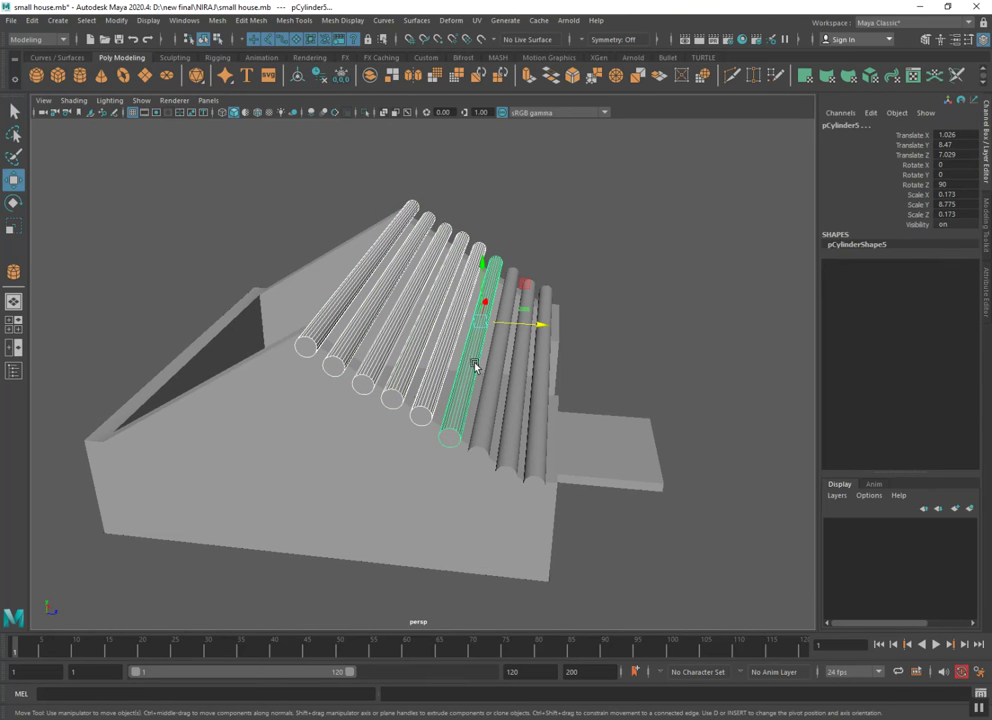
shift+click(487, 372)
shift+click(520, 385)
shift+click(543, 350)
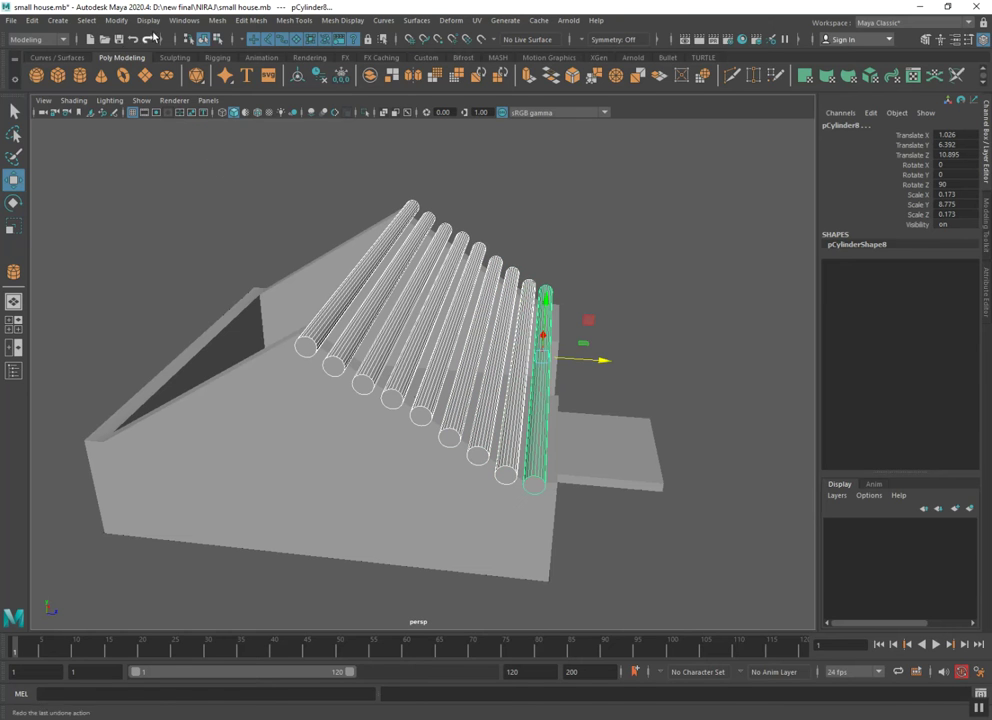
click(217, 21)
click(240, 62)
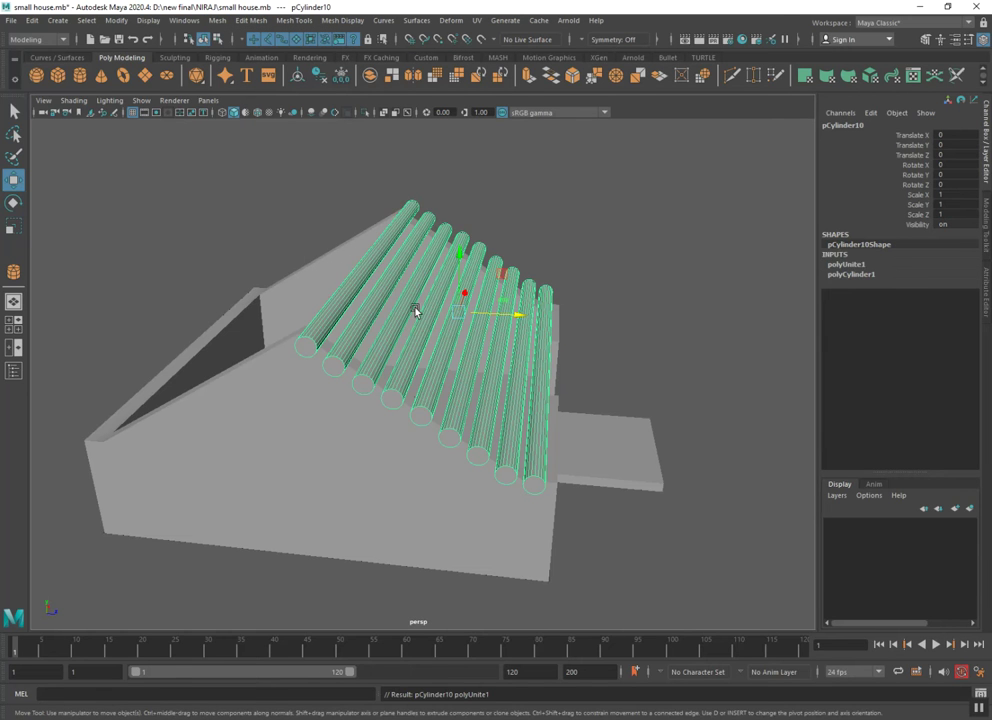
Duplicate the combined row as pCylinder11, rotate it about X and move it onto the left slope
shift+drag(513, 313, 268, 277)
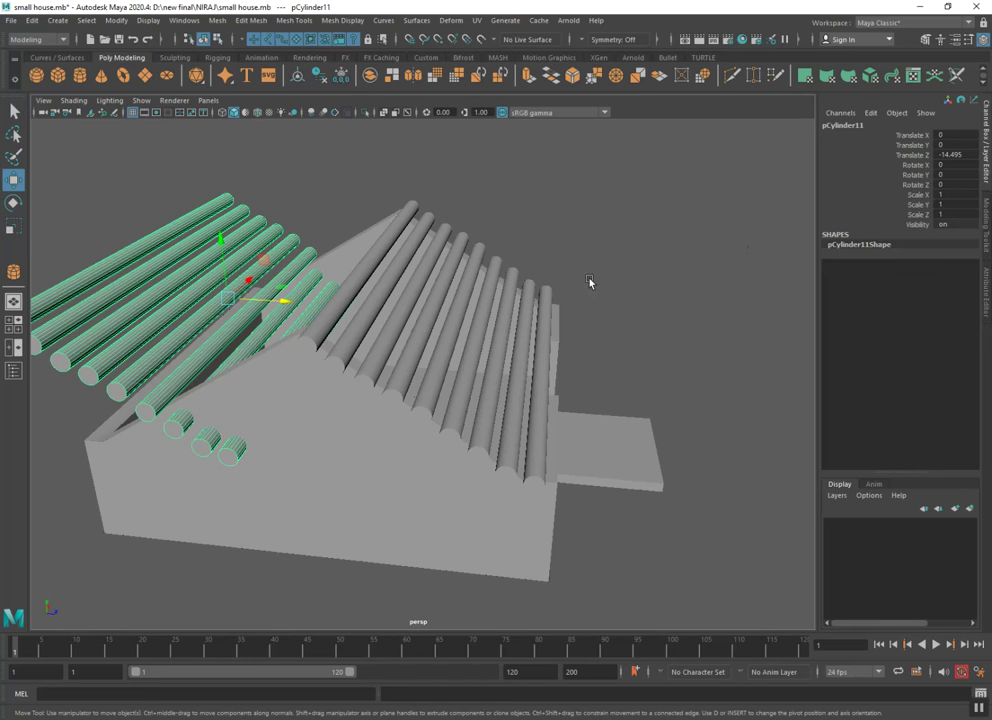
click(15, 203)
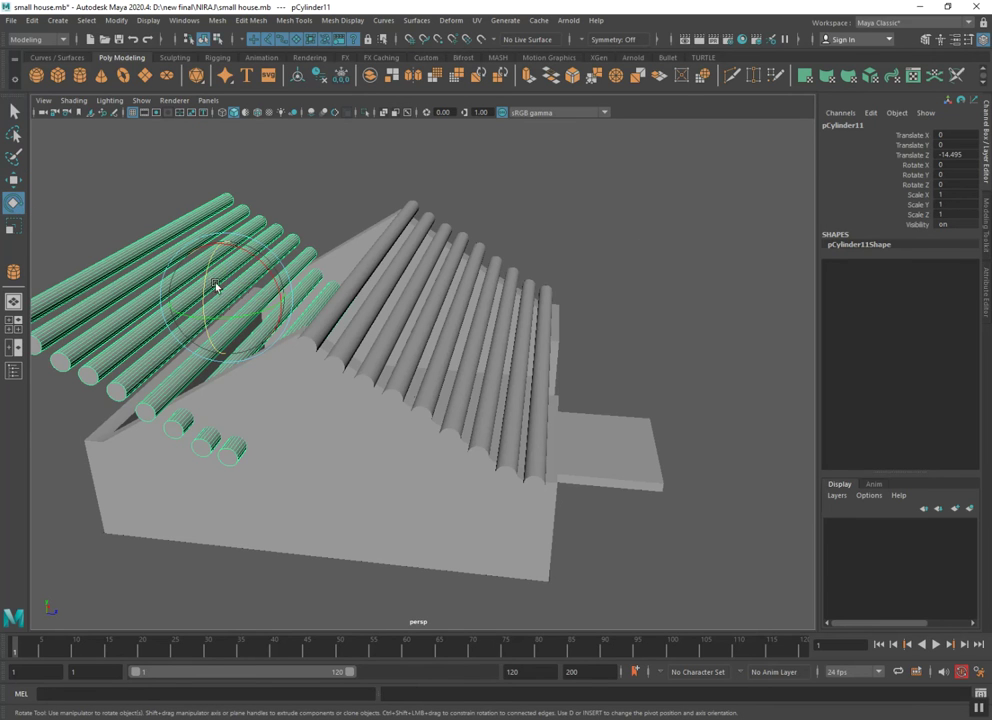
mouse_move(231, 257)
mouse_down()
mouse_move(318, 332)
mouse_move(338, 363)
mouse_up()
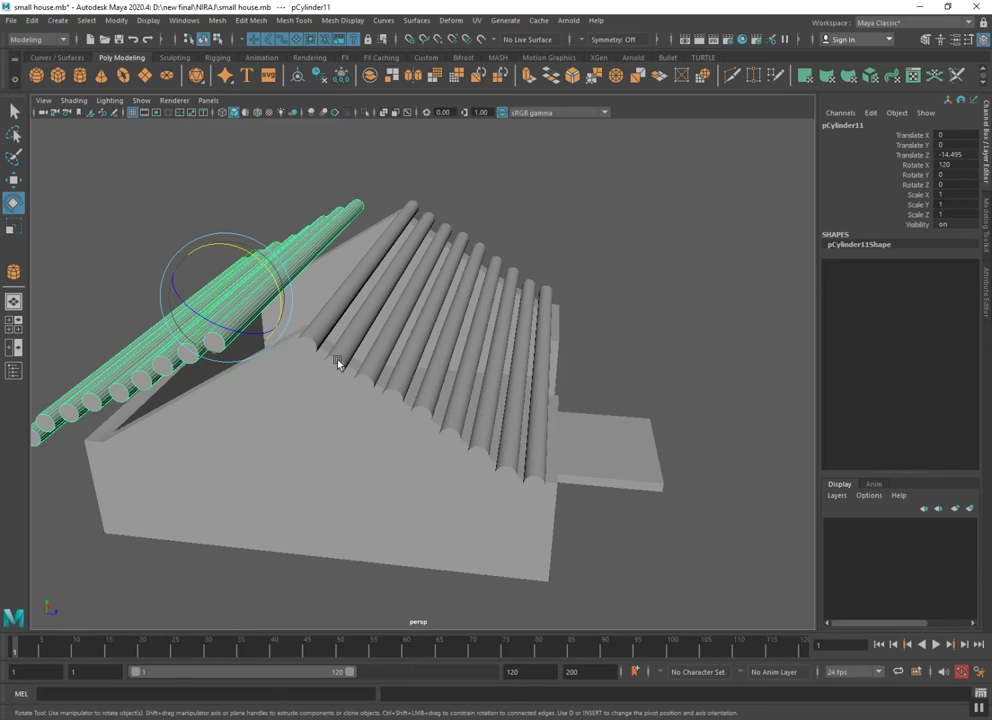
click(338, 363)
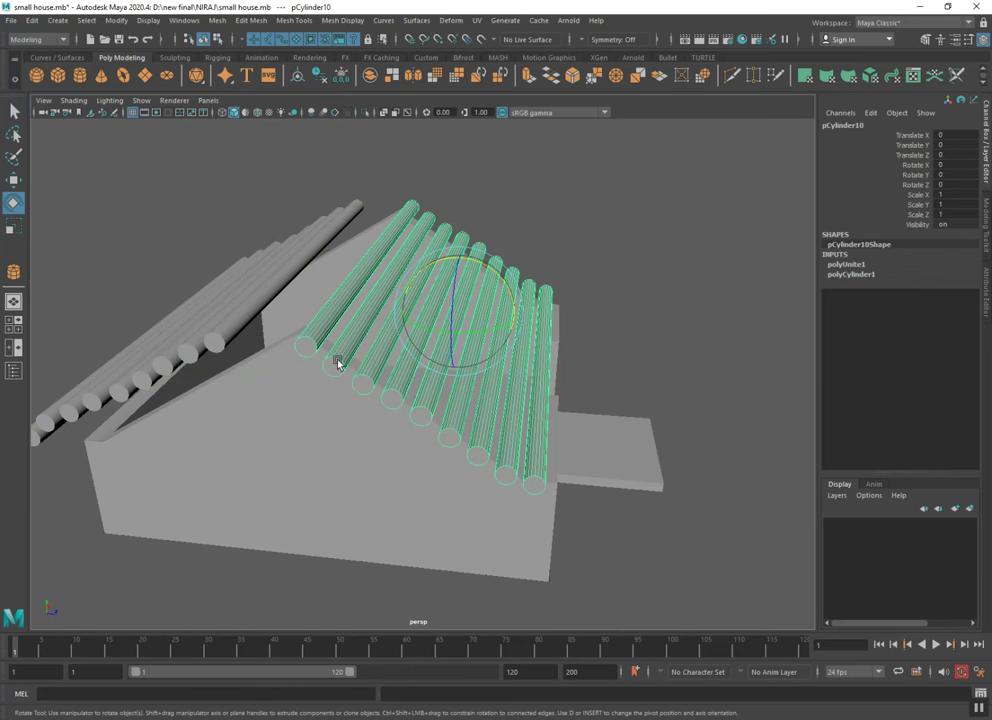
click(186, 319)
key(w)
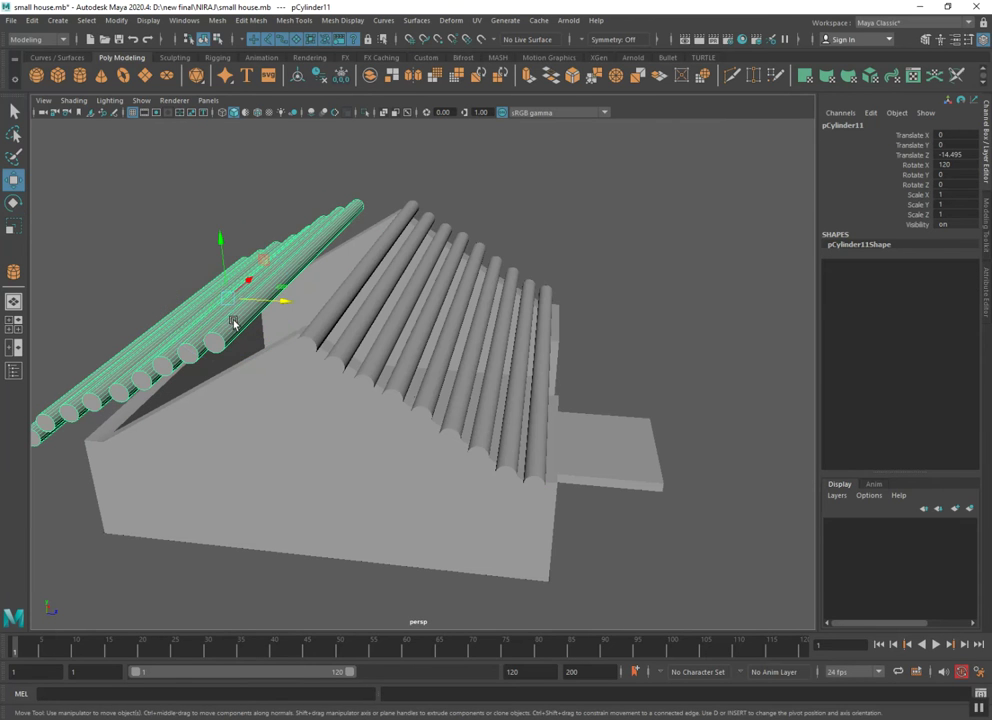
drag(251, 308, 300, 310)
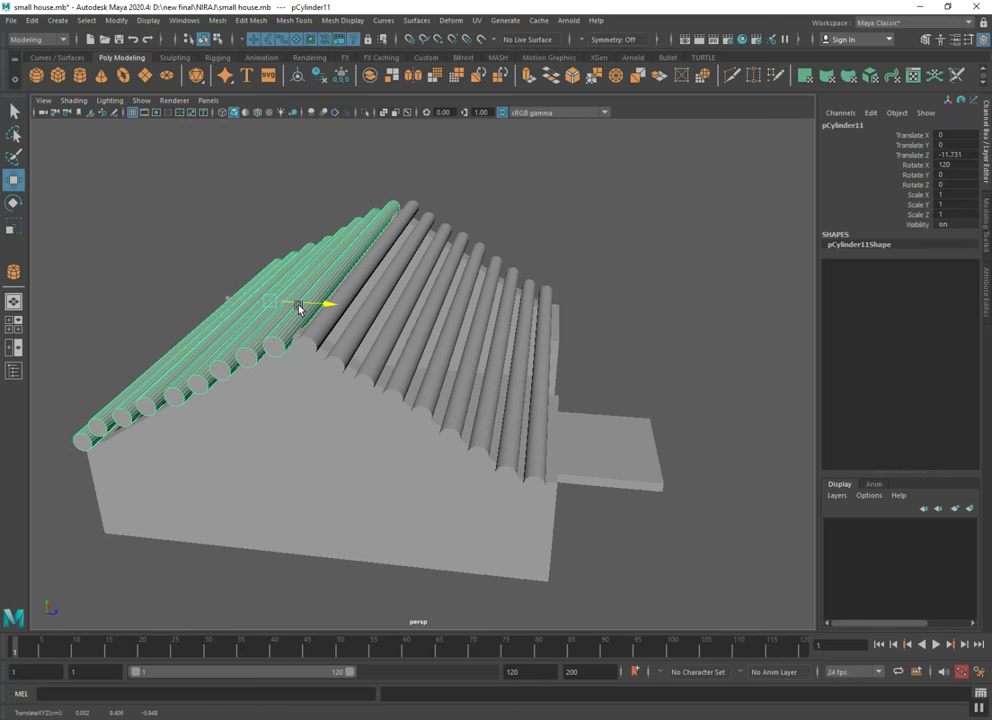
Fine-tune the copied row's position and tilt to about 121.6° so it sits flush
alt+drag(274, 340, 263, 359)
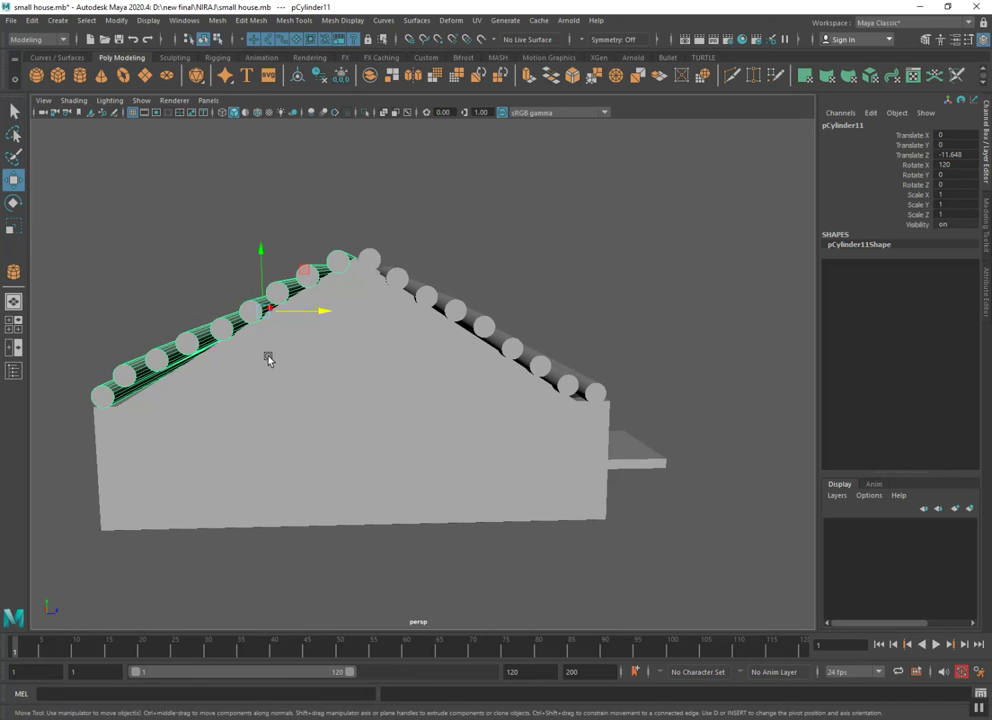
key(e)
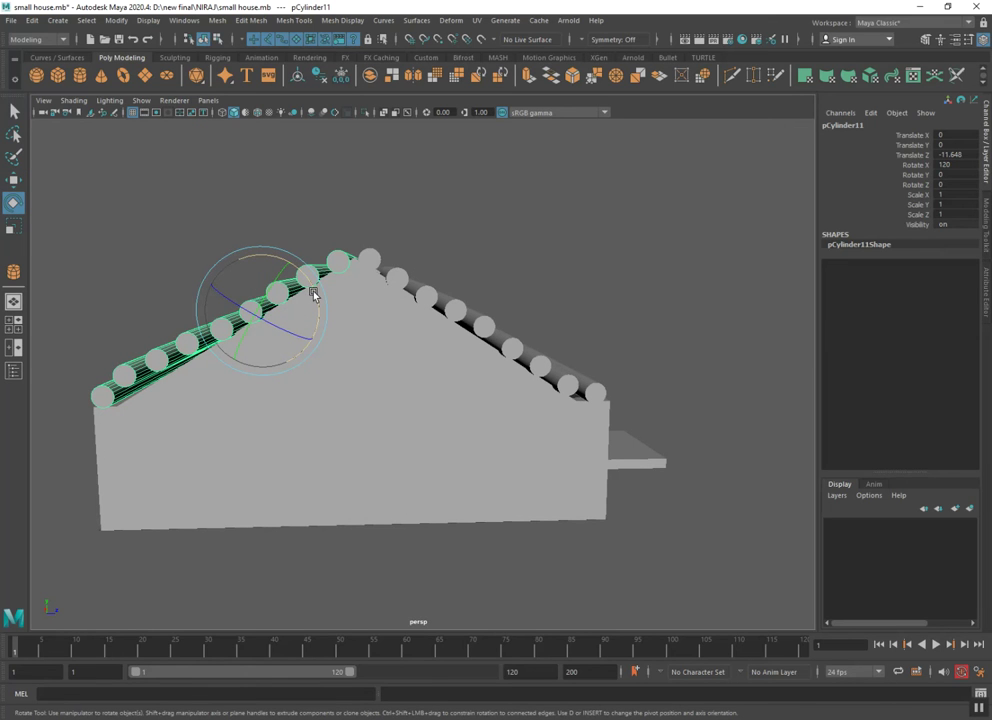
click(313, 293)
drag(312, 289, 317, 291)
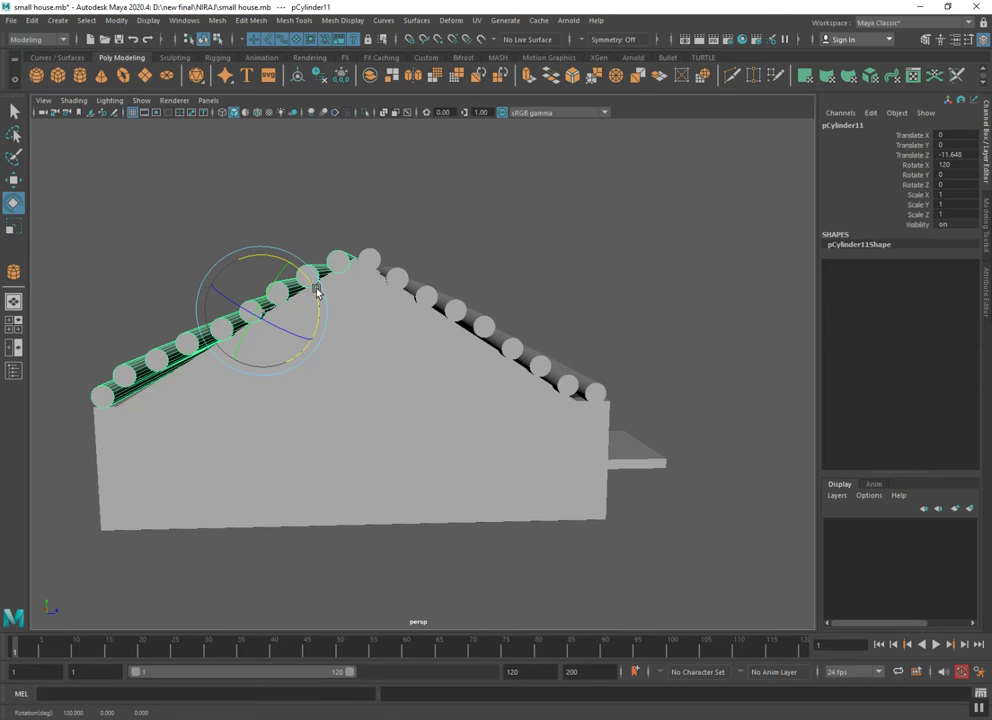
mouse_move(273, 337)
alt+mouse_down()
mouse_move(145, 399)
mouse_move(237, 454)
mouse_move(250, 445)
mouse_move(237, 441)
mouse_move(291, 446)
mouse_move(259, 452)
alt+mouse_up()
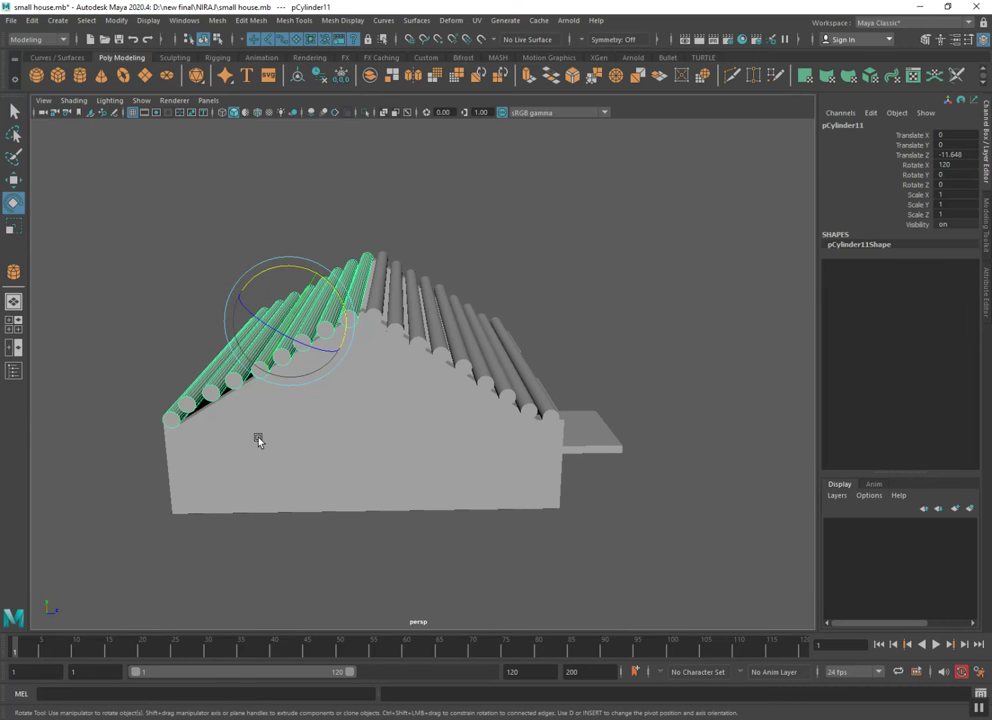
key(w)
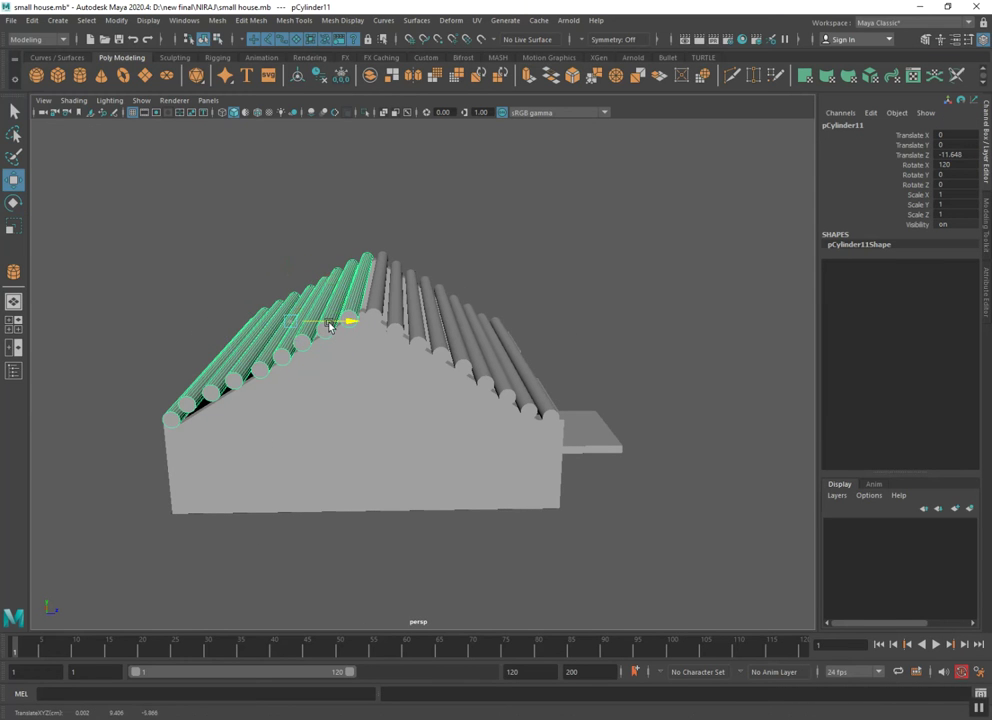
drag(340, 321, 326, 326)
drag(289, 287, 281, 274)
key(e)
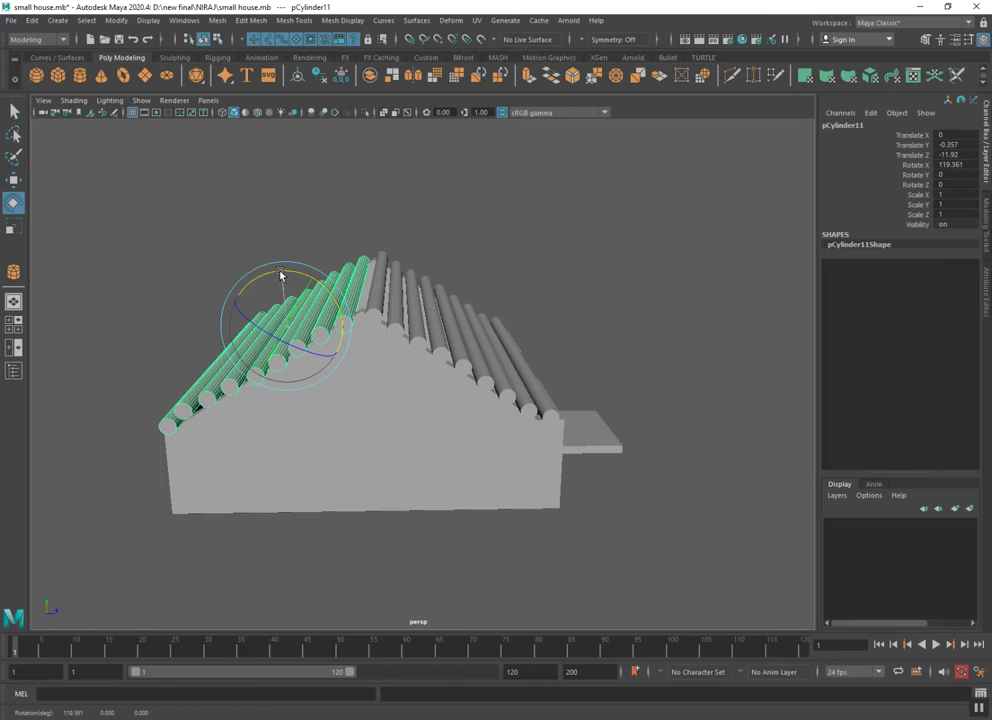
drag(281, 274, 281, 277)
Deselect the roof logs and save the scene as small house.mb
click(255, 226)
scroll(291, 354, down, 3)
mouse_move(353, 420)
alt+mouse_down()
mouse_move(350, 465)
mouse_move(294, 470)
mouse_move(216, 455)
mouse_move(213, 423)
mouse_move(292, 425)
mouse_move(365, 450)
alt+mouse_up()
key(ctrl+s)
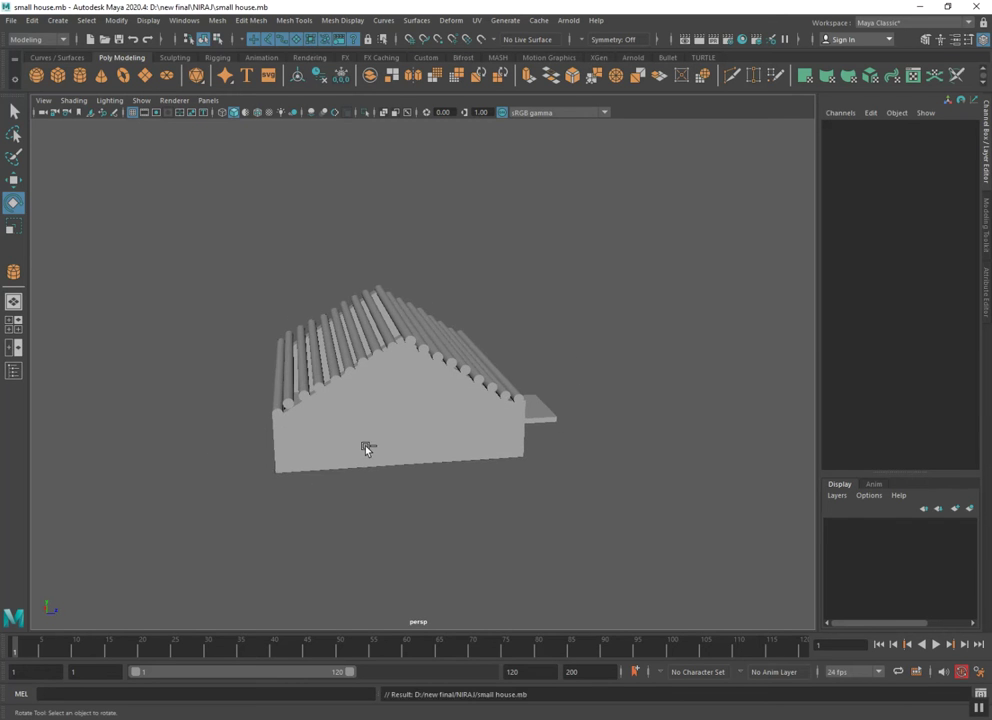
key(super)
key(super)
mouse_move(410, 500)
alt+mouse_down()
mouse_move(331, 492)
mouse_move(343, 523)
mouse_move(399, 520)
mouse_move(352, 512)
mouse_move(380, 514)
mouse_move(515, 536)
alt+mouse_up()
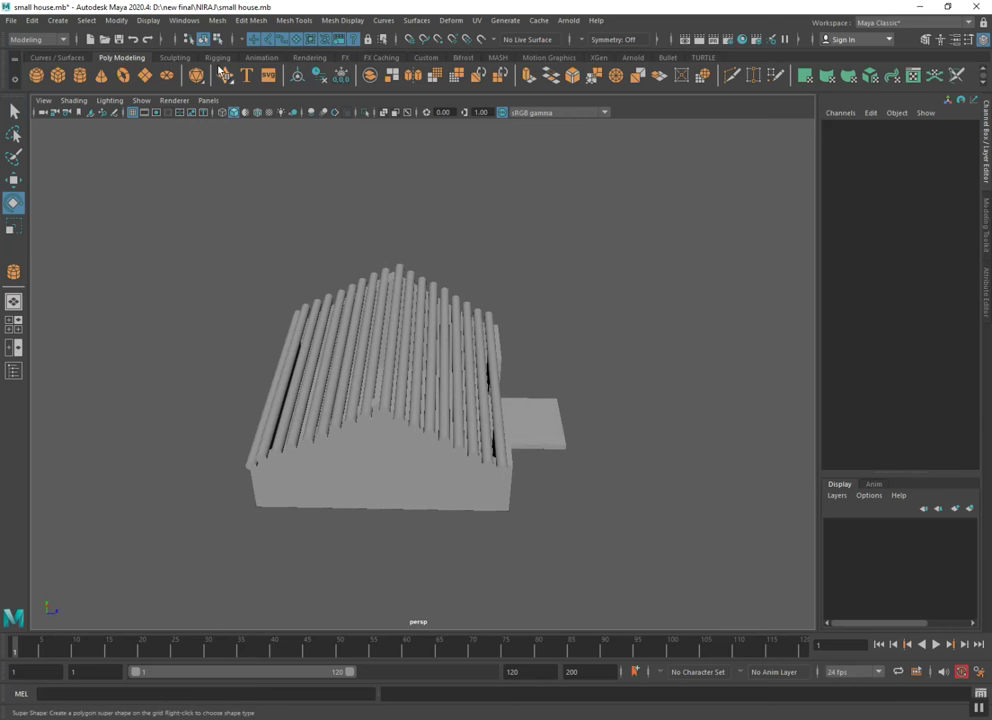
Create a flat polygon cube slab and slide it over the house
click(57, 75)
mouse_move(536, 328)
mouse_down()
mouse_move(567, 381)
mouse_move(786, 523)
mouse_move(802, 505)
mouse_move(790, 492)
mouse_move(800, 455)
mouse_move(795, 463)
mouse_up()
key(w)
mouse_move(711, 412)
mouse_down()
mouse_move(434, 377)
mouse_move(392, 322)
mouse_move(392, 260)
mouse_move(392, 272)
mouse_up()
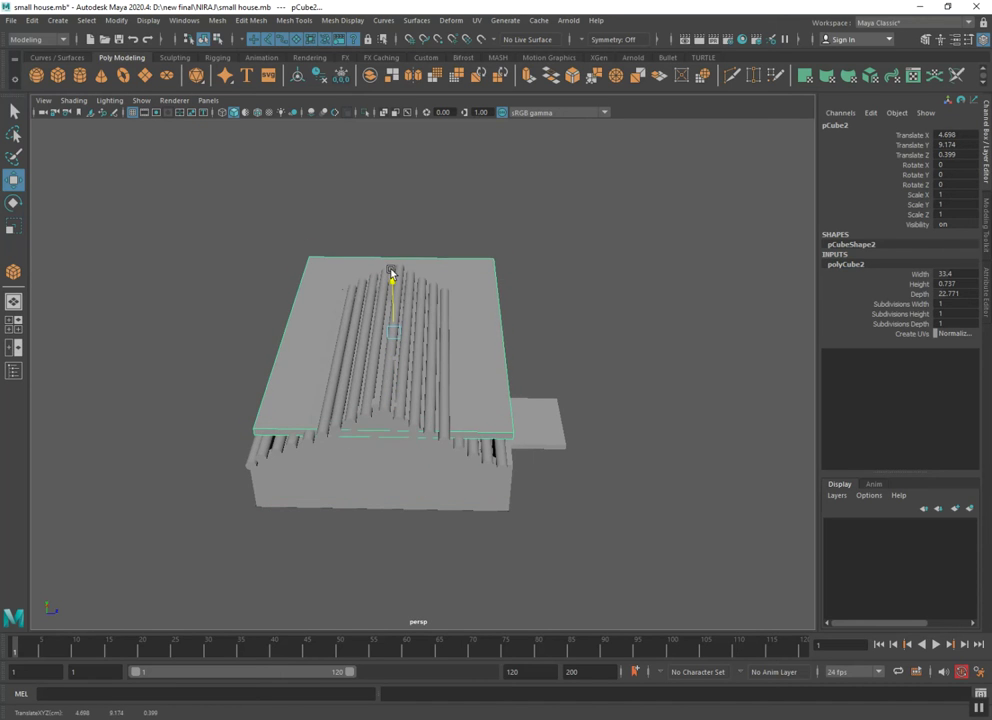
Tilt the slab 32.586° about X over the roof slope, nudge it left, and select its end face
key(e)
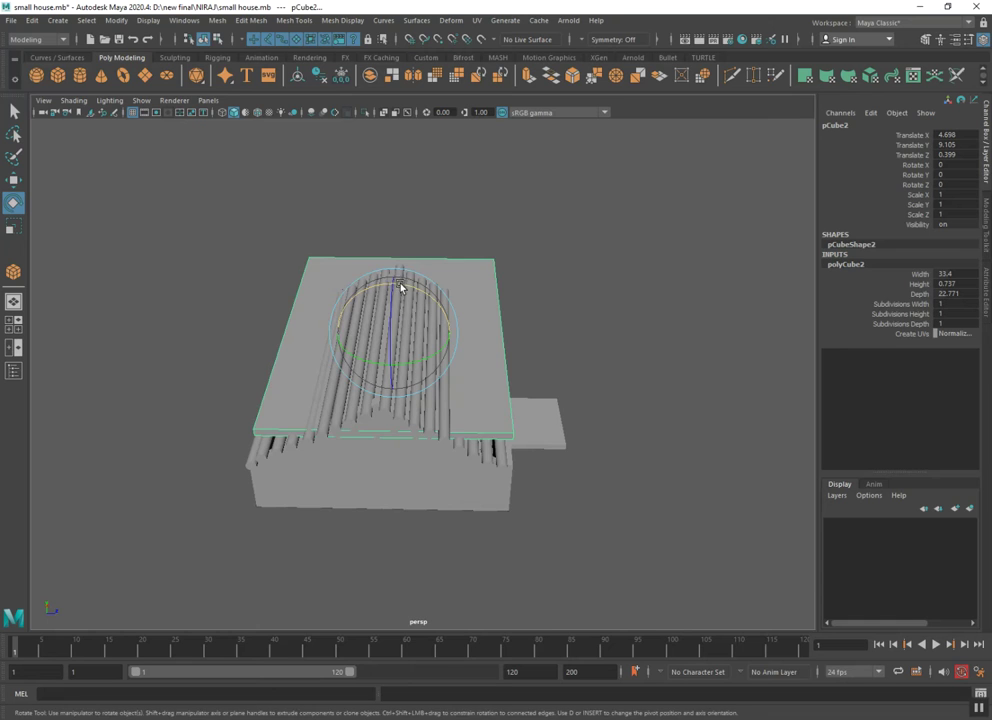
drag(400, 288, 421, 290)
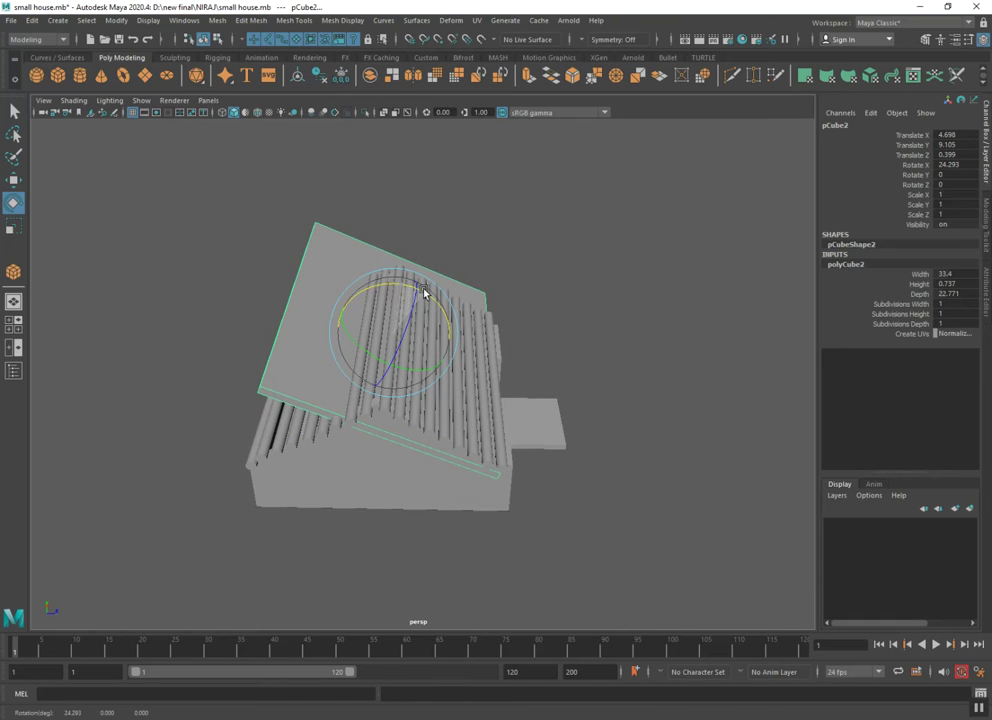
mouse_move(424, 292)
mouse_down()
mouse_move(443, 332)
mouse_move(486, 346)
mouse_up()
key(w)
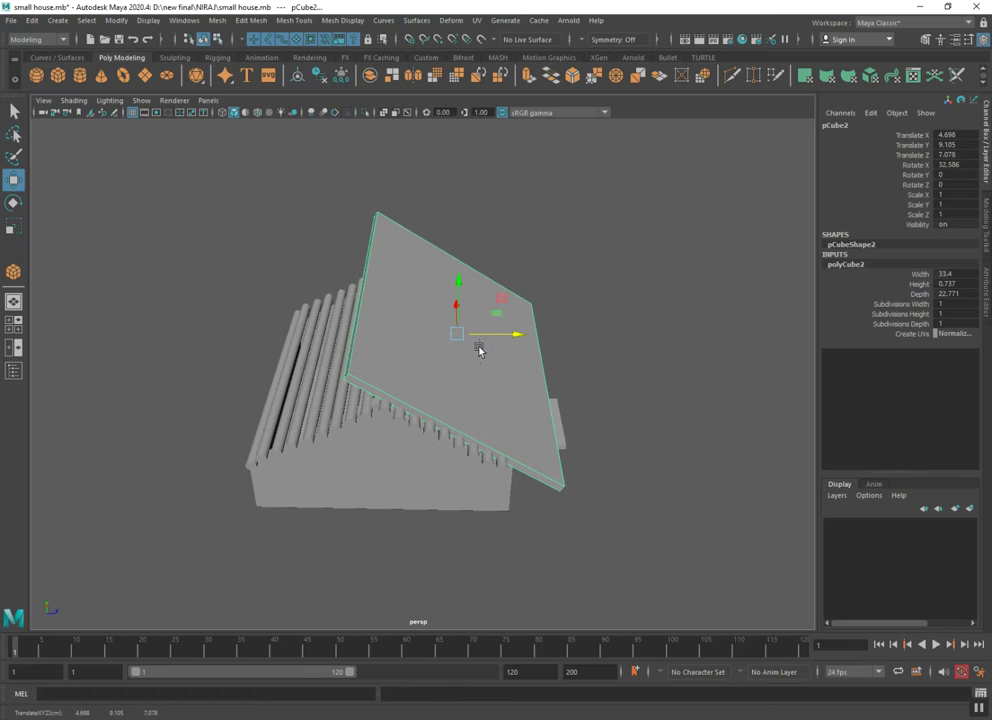
mouse_move(480, 431)
alt+mouse_down()
mouse_move(319, 405)
mouse_move(343, 416)
alt+mouse_up()
mouse_move(481, 342)
mouse_down()
mouse_move(246, 354)
mouse_move(290, 332)
mouse_up()
right_drag(290, 345, 285, 344)
click(282, 344)
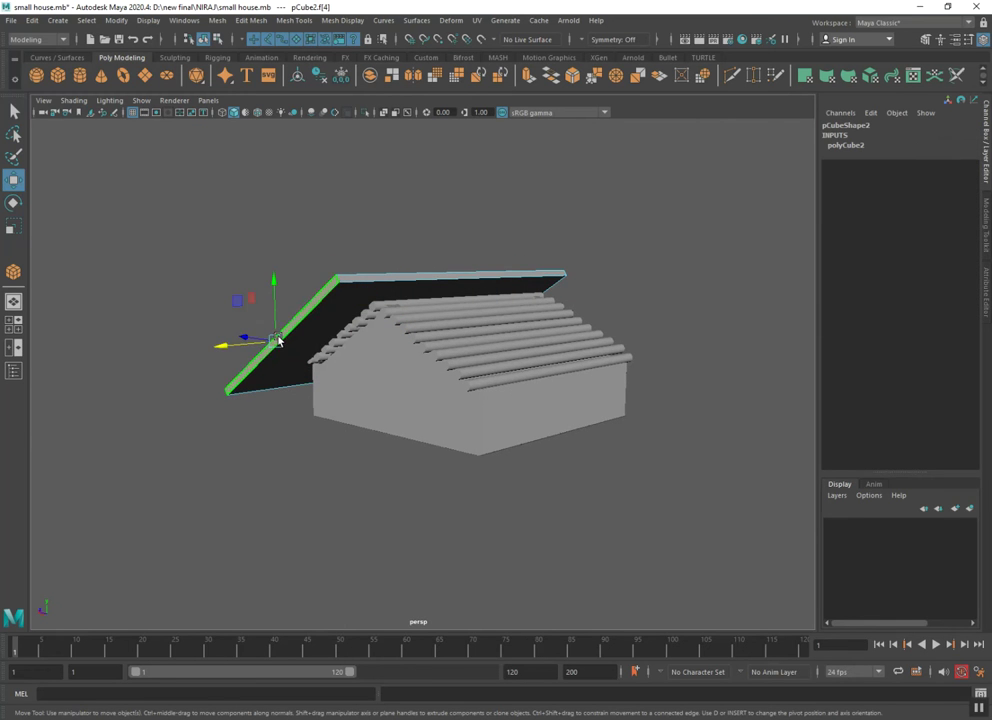
Stretch the slab's end face outward and raise its upper face up to the ridge
mouse_move(250, 348)
mouse_down()
mouse_move(288, 343)
mouse_move(312, 377)
mouse_move(345, 394)
mouse_move(310, 394)
mouse_up()
drag(237, 313, 263, 314)
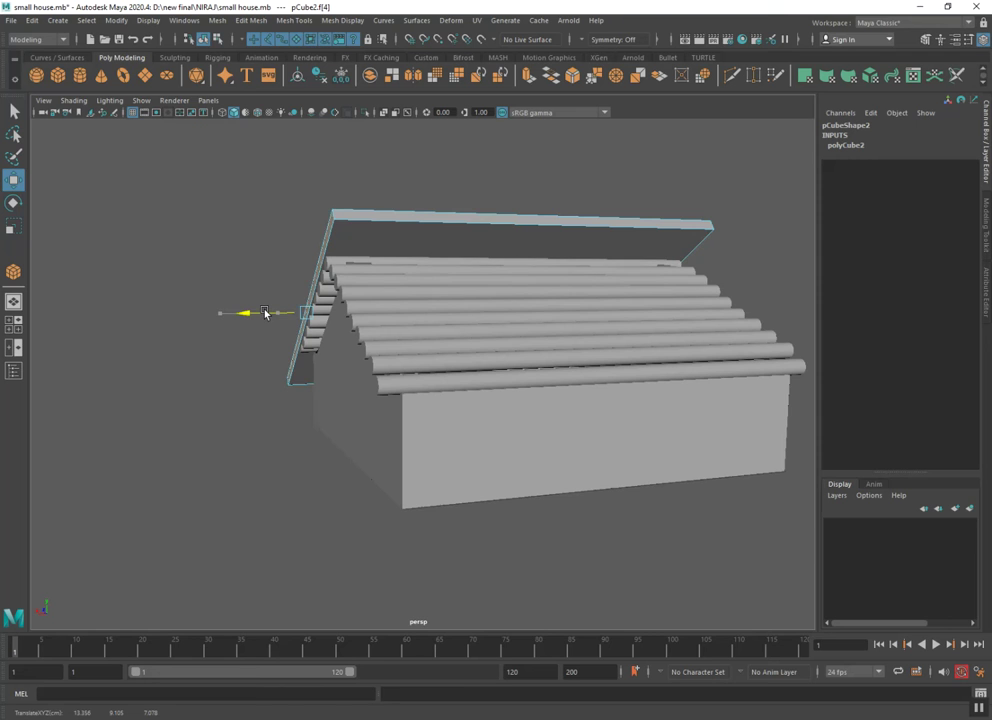
mouse_move(265, 313)
alt+mouse_down()
mouse_move(297, 351)
mouse_move(350, 376)
alt+mouse_up()
mouse_move(450, 326)
alt+mouse_down()
mouse_move(560, 348)
mouse_move(354, 334)
mouse_move(450, 332)
mouse_move(438, 312)
mouse_move(445, 330)
mouse_move(514, 310)
alt+mouse_up()
click(451, 341)
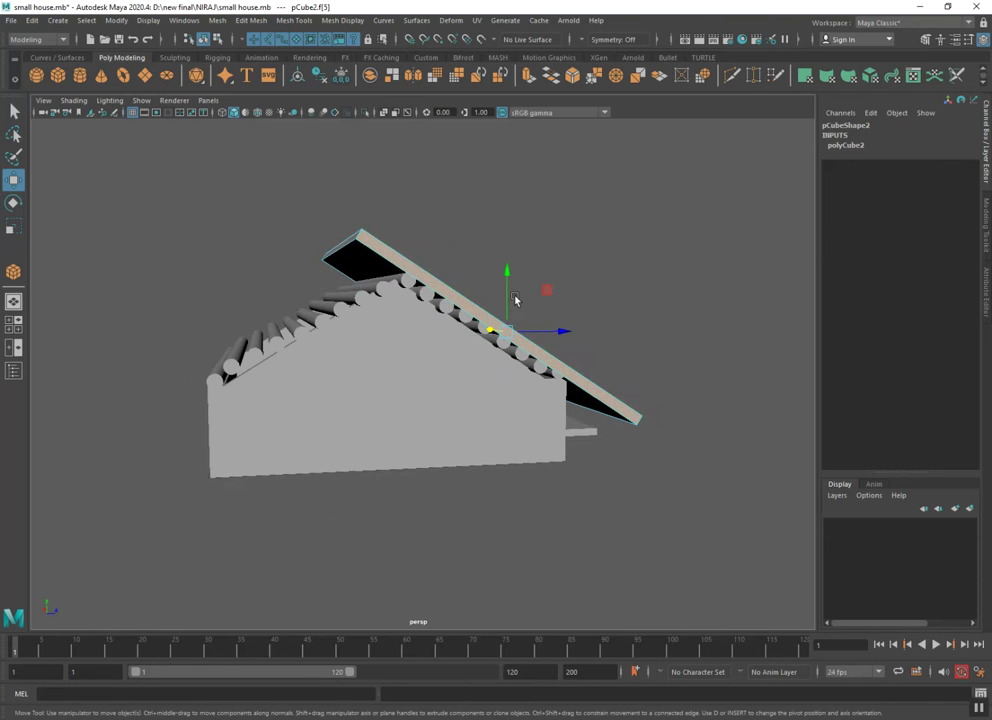
mouse_move(356, 251)
mouse_down()
mouse_move(376, 250)
mouse_move(357, 224)
mouse_up()
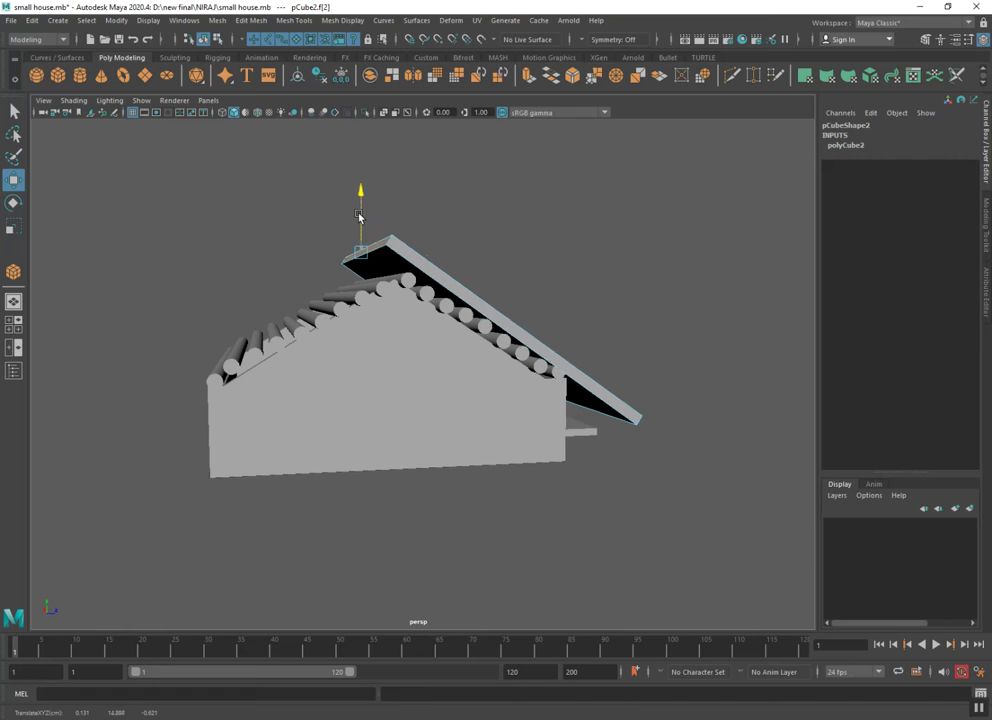
mouse_move(389, 262)
mouse_down()
mouse_move(407, 276)
mouse_move(377, 235)
mouse_move(400, 337)
mouse_move(385, 362)
mouse_move(500, 348)
mouse_move(520, 358)
mouse_move(445, 361)
mouse_move(443, 341)
mouse_move(494, 352)
mouse_up()
Pull the slab's thin lower end face back up the slope toward the wall
alt+right_drag(494, 352, 483, 373)
mouse_move(483, 373)
alt+mouse_down()
mouse_move(328, 445)
mouse_move(339, 452)
mouse_move(281, 434)
mouse_move(456, 443)
alt+mouse_up()
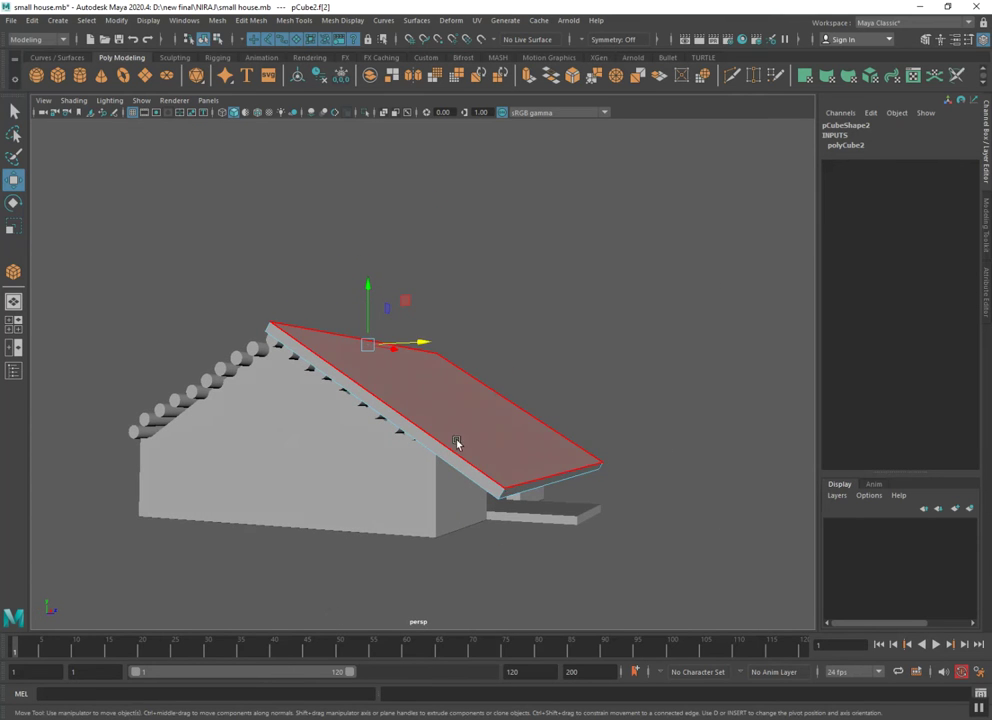
click(511, 491)
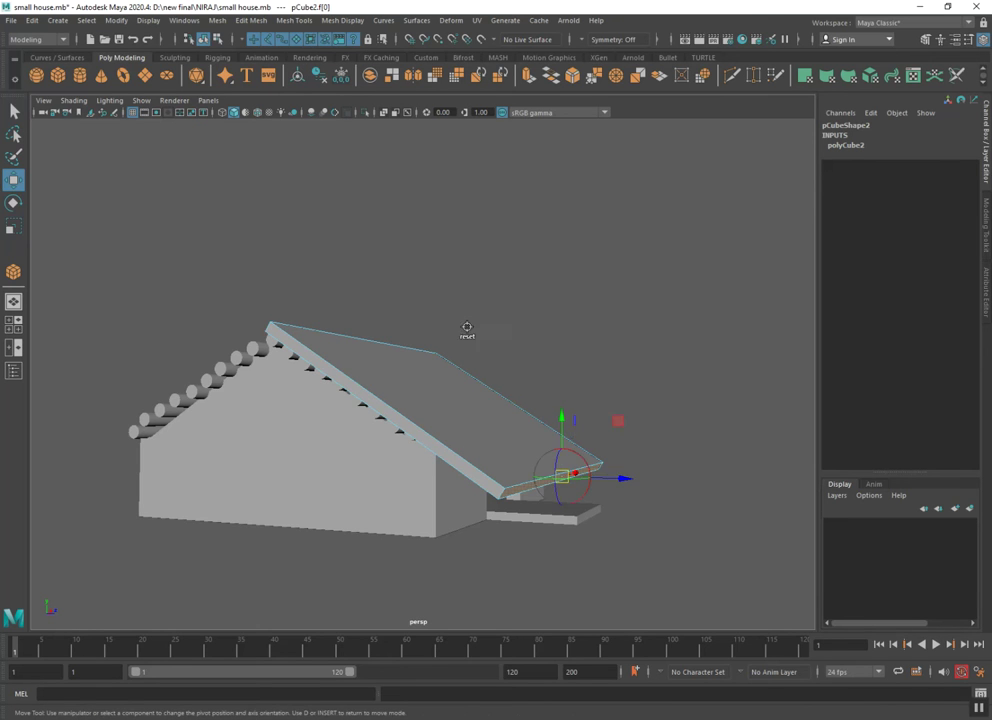
click(515, 495)
mouse_move(585, 496)
mouse_down()
mouse_move(530, 469)
mouse_move(565, 490)
mouse_up()
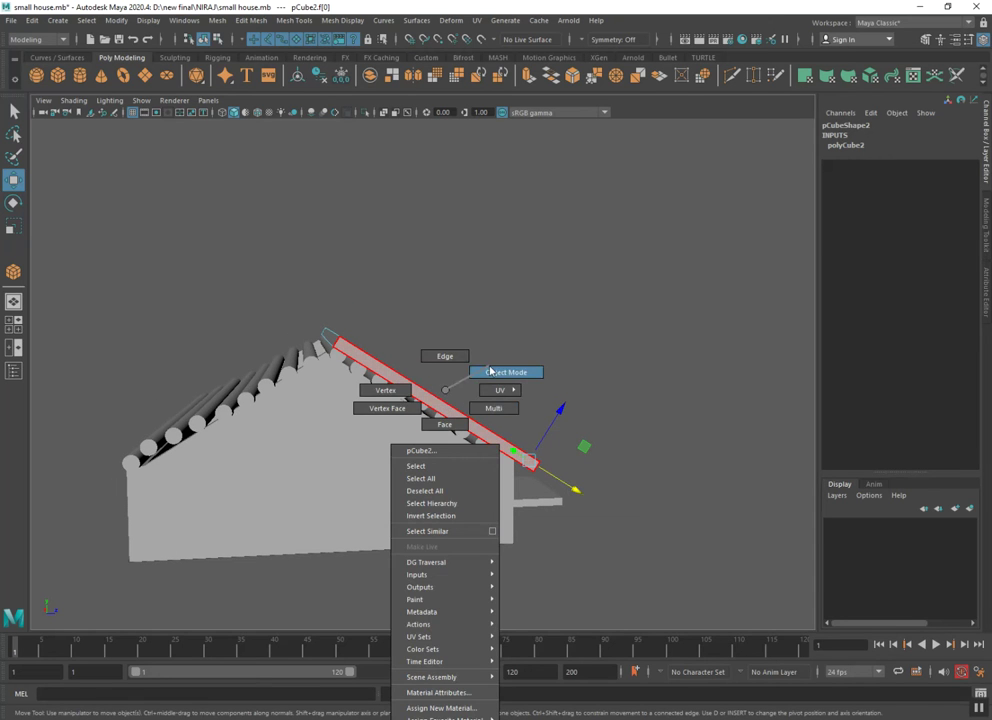
Separate the left roof cylinder row, recombine all but the top cylinder, and save
right_drag(446, 410, 503, 372)
mouse_move(421, 425)
alt+mouse_down()
mouse_move(459, 474)
mouse_move(341, 473)
alt+mouse_up()
drag(308, 437, 240, 335)
click(217, 20)
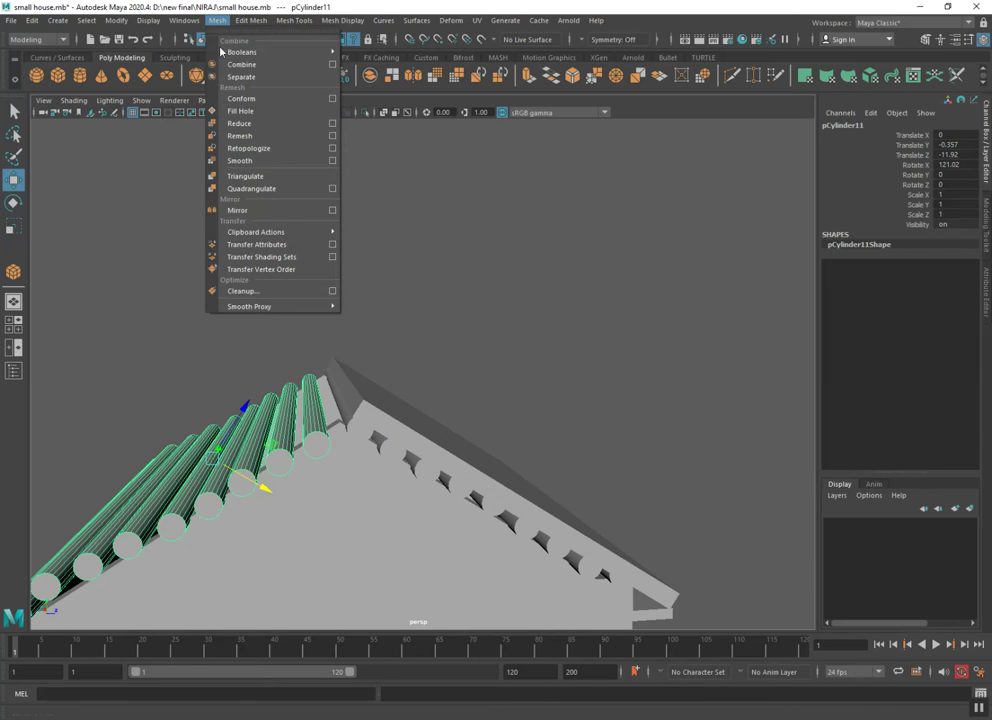
click(241, 77)
ctrl+click(313, 440)
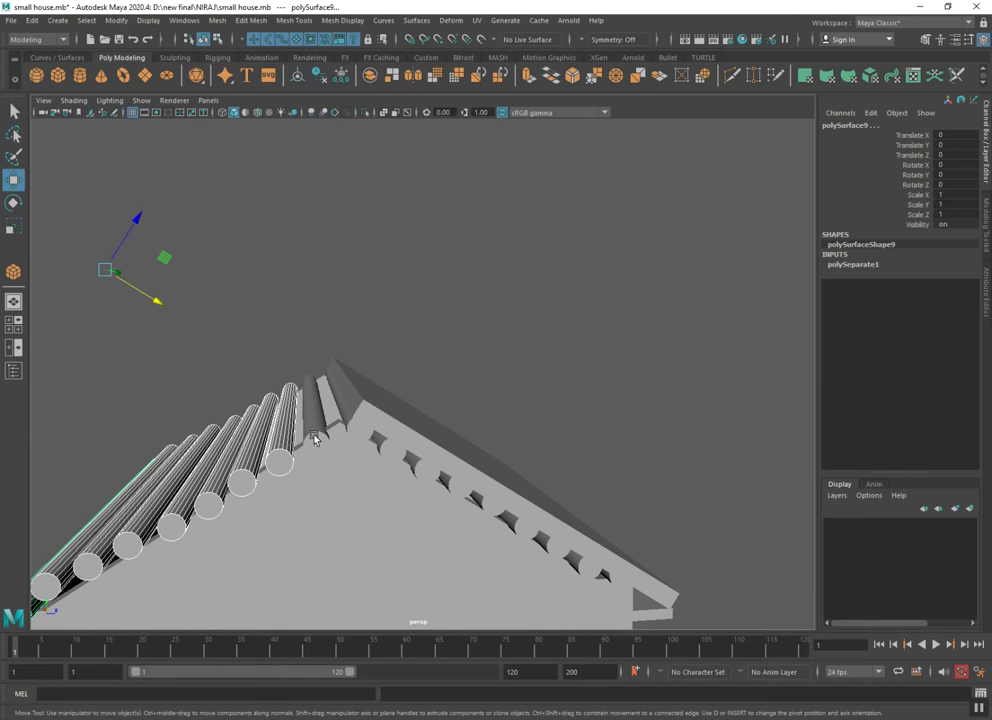
click(217, 20)
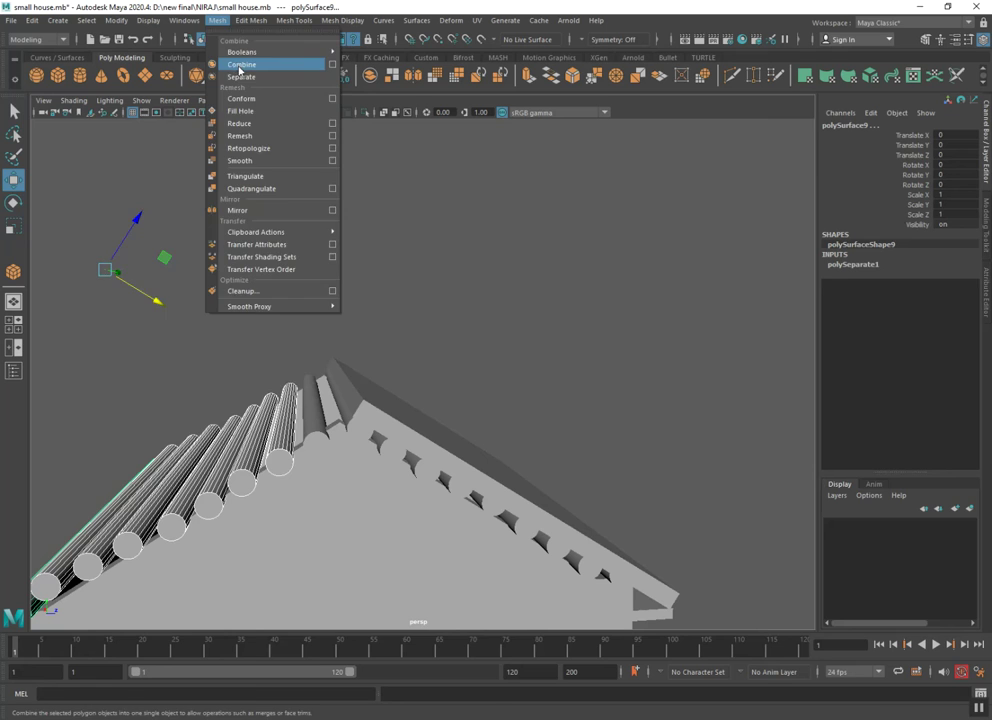
click(235, 64)
key(ctrl+s)
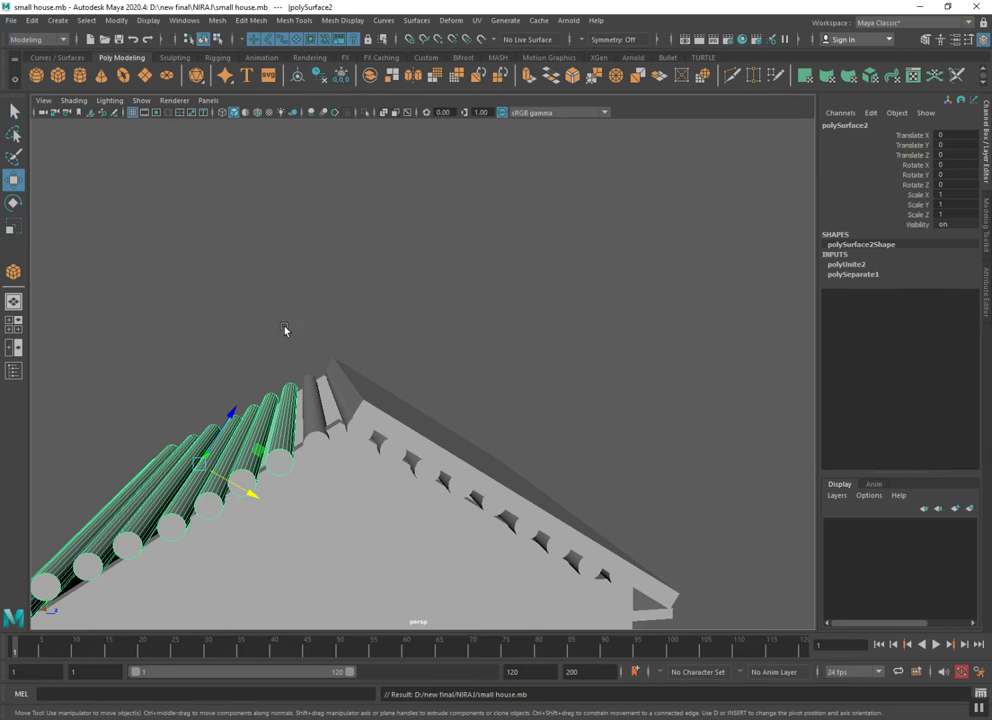
Set the Move Tool axis to World and clone the top log upward above the ridge
click(301, 395)
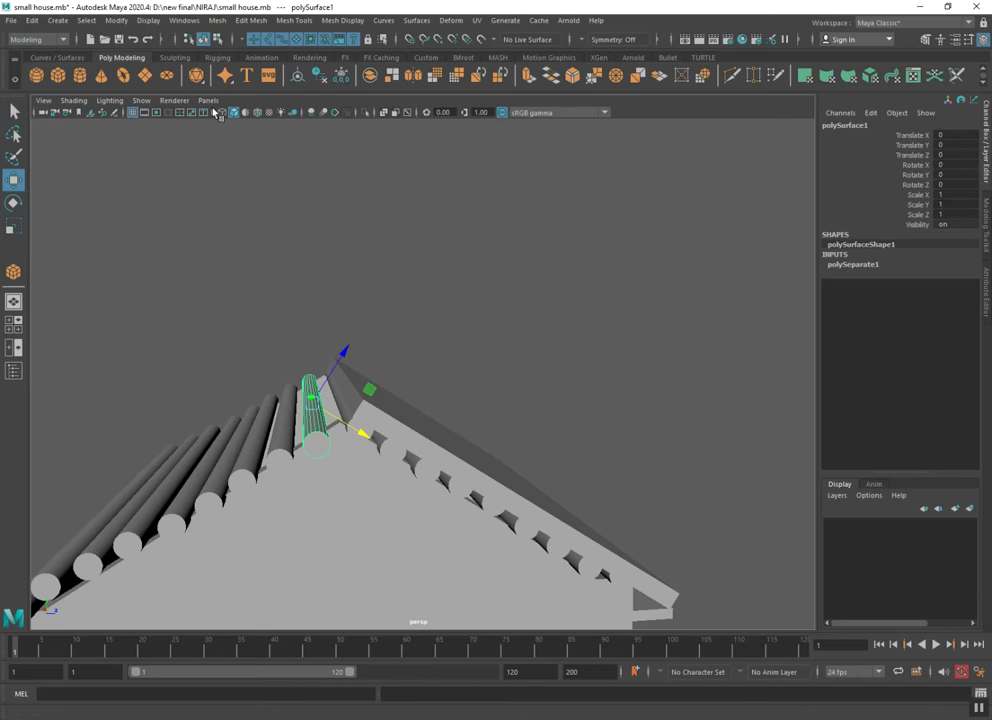
double_click(14, 179)
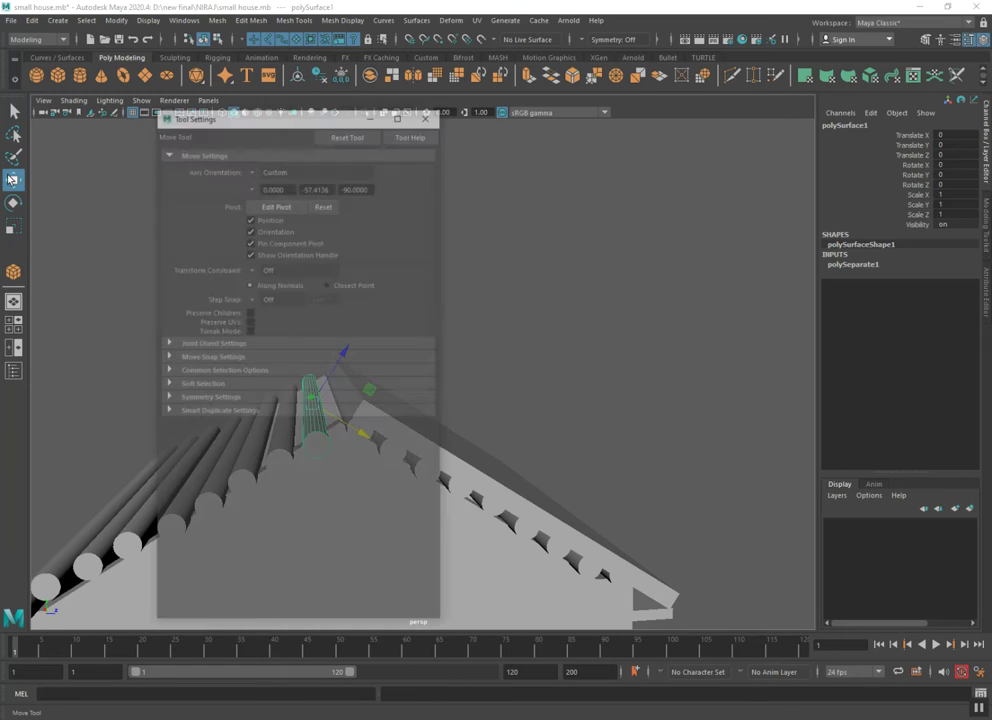
click(261, 172)
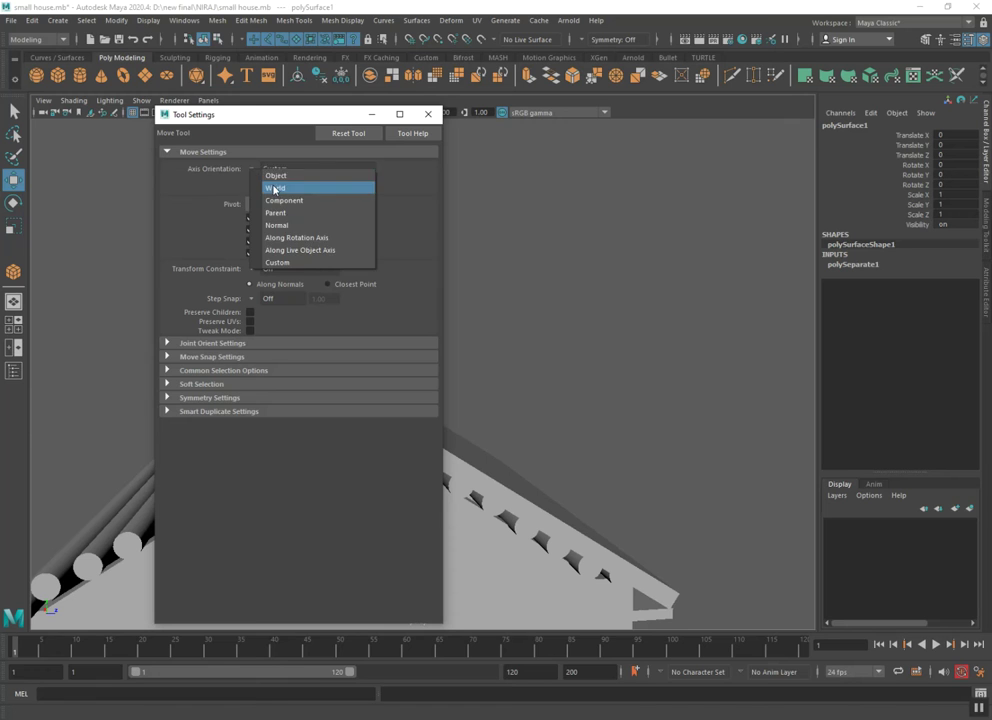
click(268, 187)
click(428, 115)
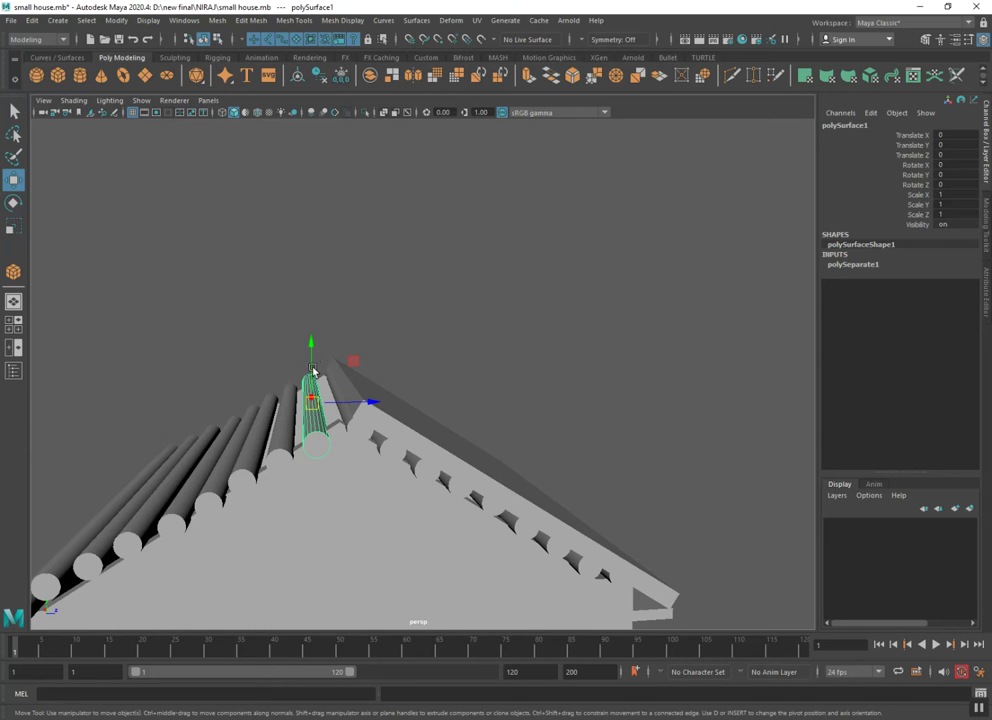
shift+drag(314, 350, 316, 190)
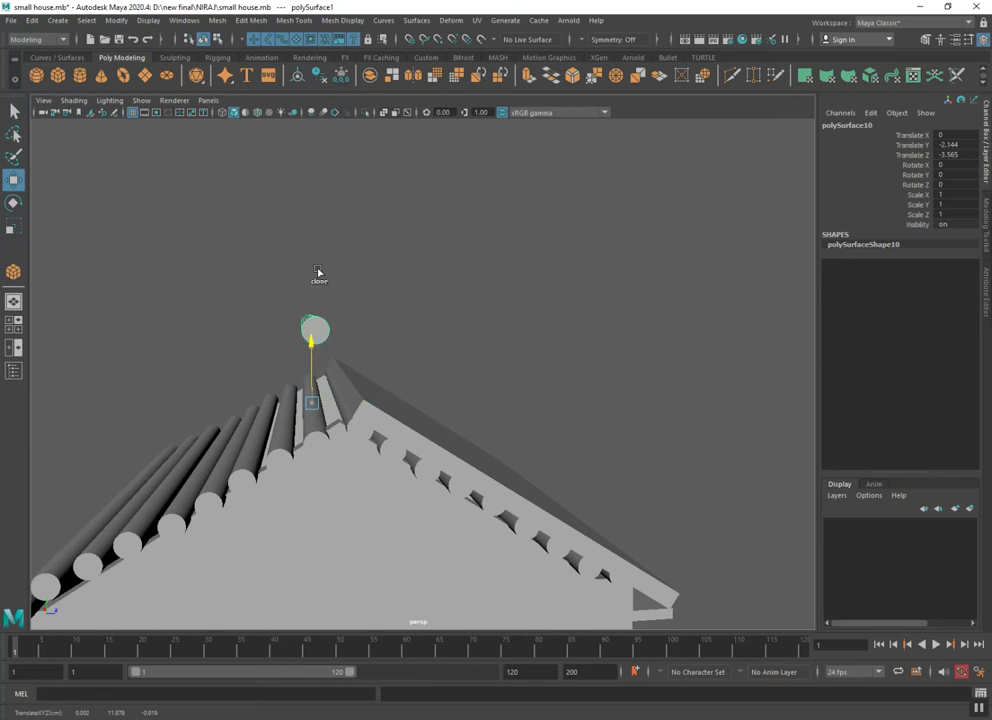
Combine the roof logs into polySurface11 and clone the roof board sideways as pCube3
click(285, 422)
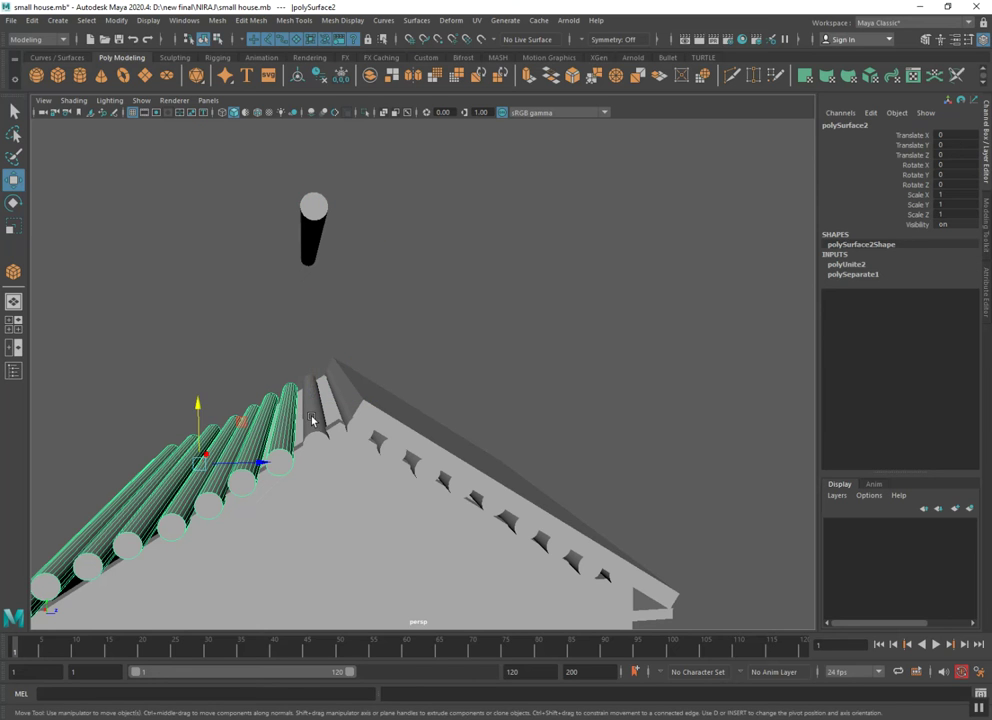
click(217, 20)
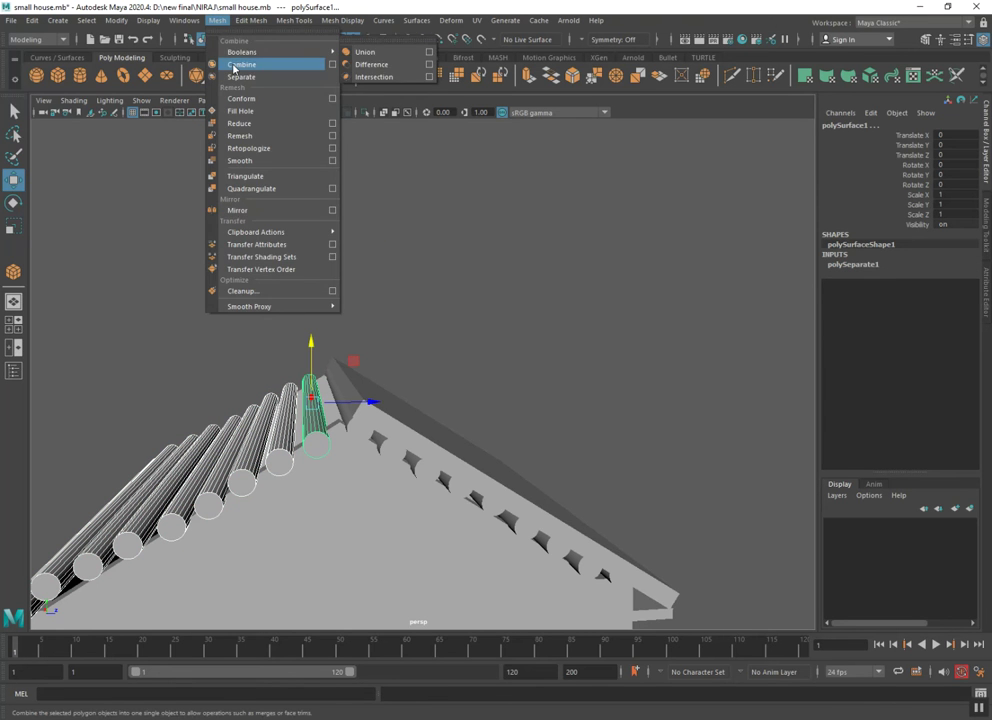
click(236, 65)
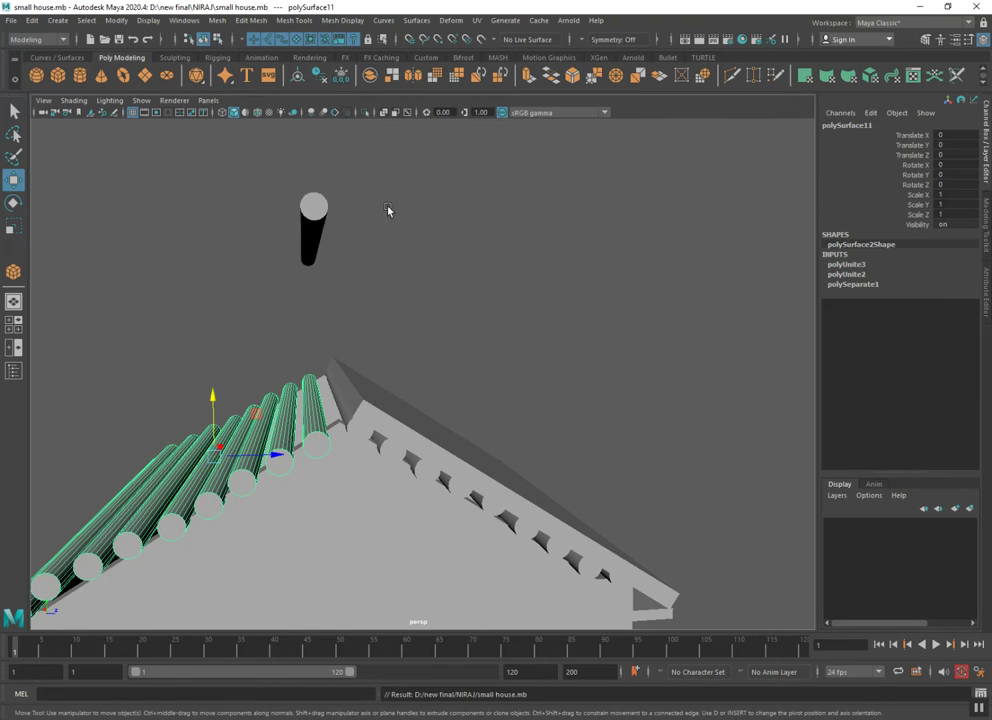
click(368, 408)
shift+drag(500, 440, 262, 447)
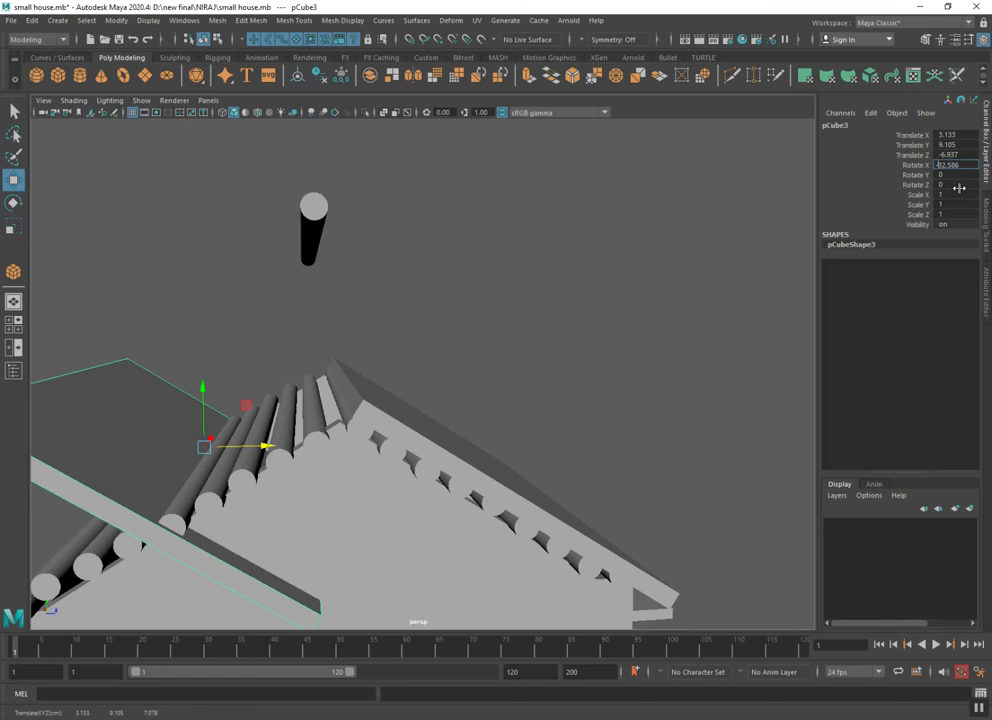
Set the board copy's Rotate X to -32.586 and raise it slightly
text(-)
key(Return)
mouse_move(204, 418)
mouse_down()
mouse_move(263, 436)
mouse_move(253, 440)
mouse_move(290, 461)
mouse_move(357, 438)
mouse_move(383, 454)
mouse_move(417, 450)
mouse_move(396, 460)
mouse_up()
alt+drag(205, 535, 276, 512)
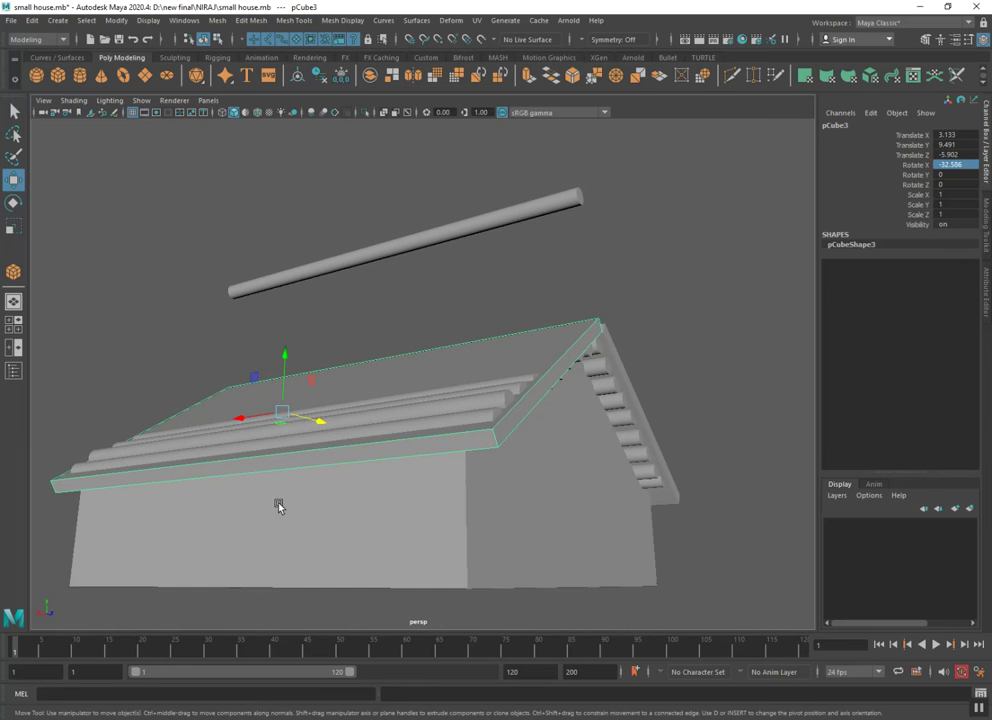
Raise the copied board's front face so it covers the logs
right_drag(317, 453, 321, 452)
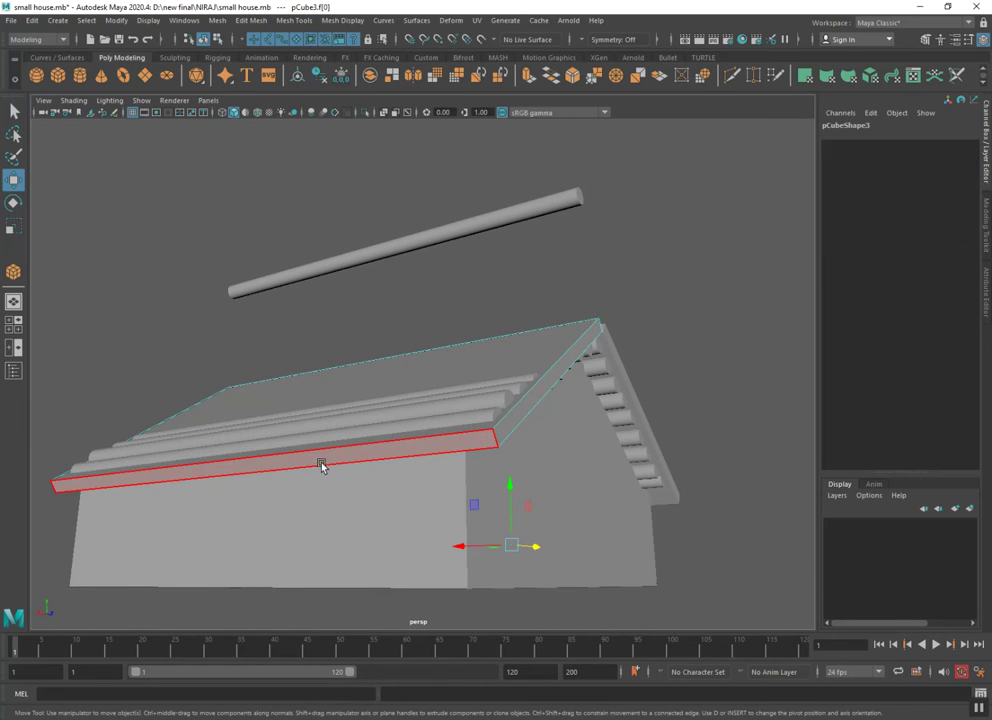
click(323, 467)
mouse_move(349, 511)
alt+mouse_down()
mouse_move(266, 534)
mouse_move(284, 534)
alt+mouse_up()
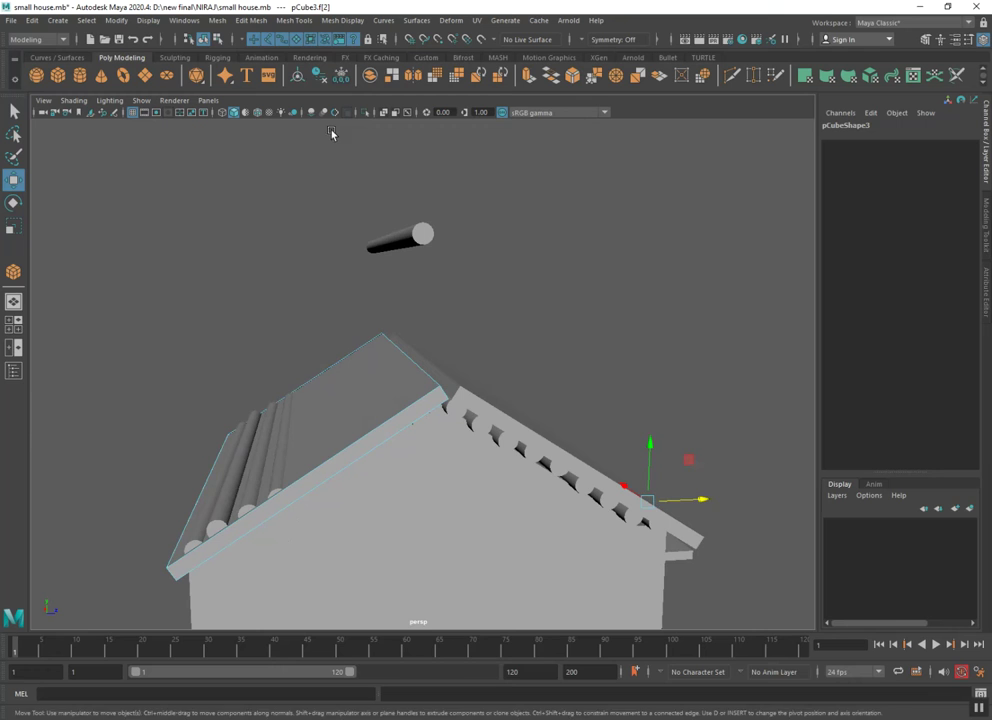
mouse_move(312, 344)
alt+mouse_down()
mouse_move(322, 334)
mouse_move(350, 340)
alt+mouse_up()
drag(637, 443, 632, 428)
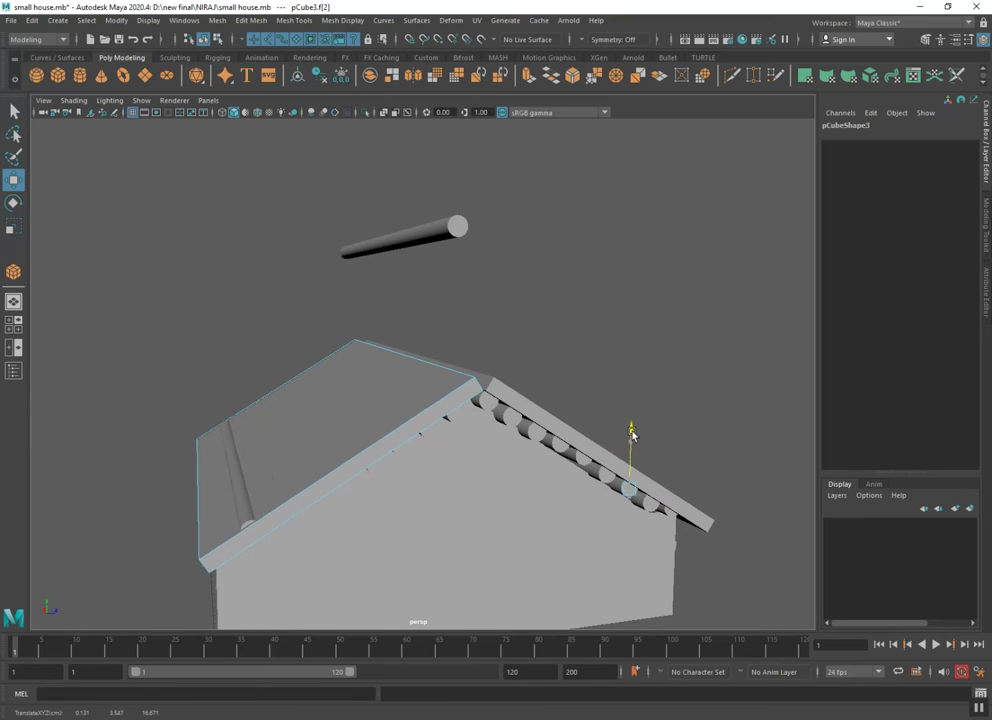
drag(632, 428, 632, 432)
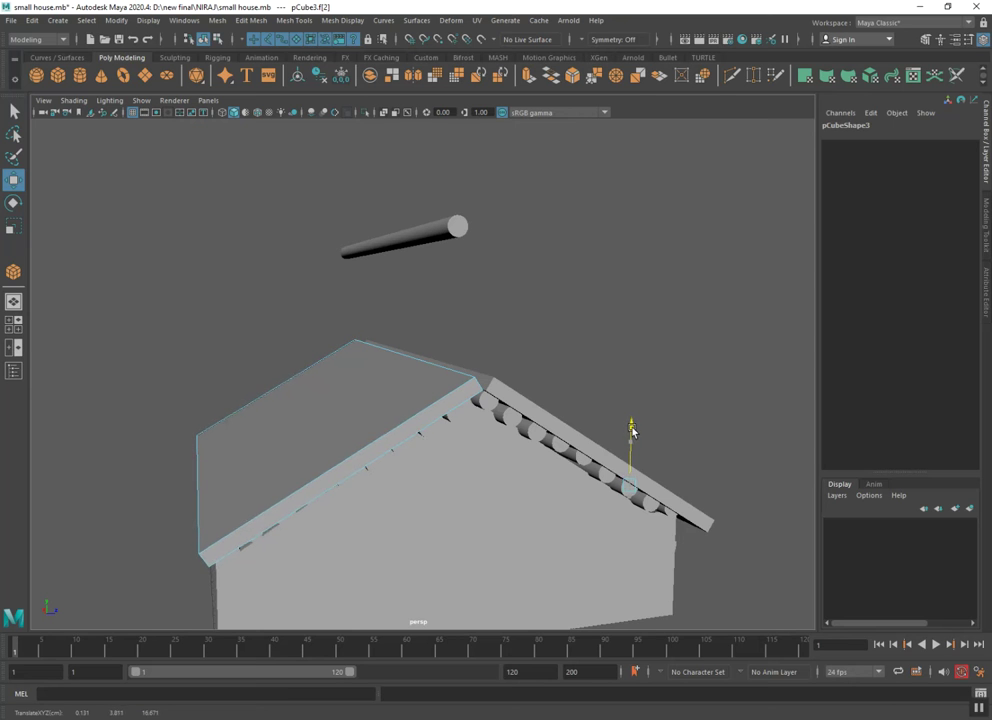
Return to Object Mode and save small house.mb
alt+drag(580, 470, 456, 447)
right_drag(392, 432, 454, 372)
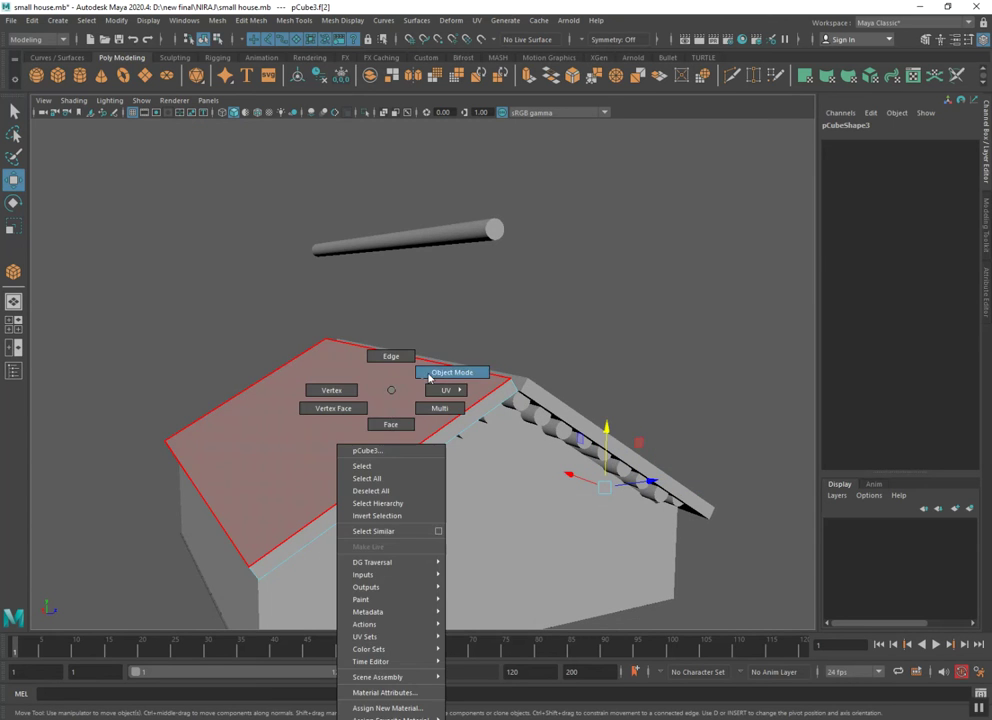
click(609, 281)
mouse_move(609, 281)
alt+mouse_down()
mouse_move(458, 525)
mouse_move(412, 496)
mouse_move(485, 463)
mouse_move(613, 509)
alt+mouse_up()
key(ctrl+s)
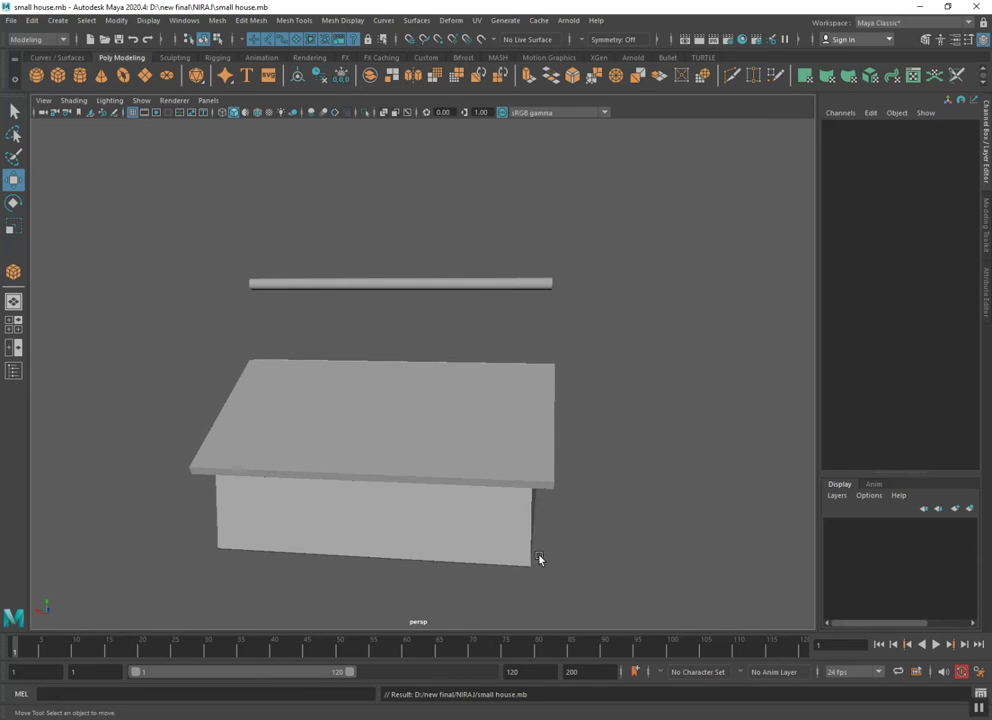
Move the spare log down onto the roof ridge and adjust its height
mouse_move(542, 467)
alt+mouse_down()
mouse_move(425, 474)
mouse_move(434, 476)
mouse_move(415, 381)
alt+mouse_up()
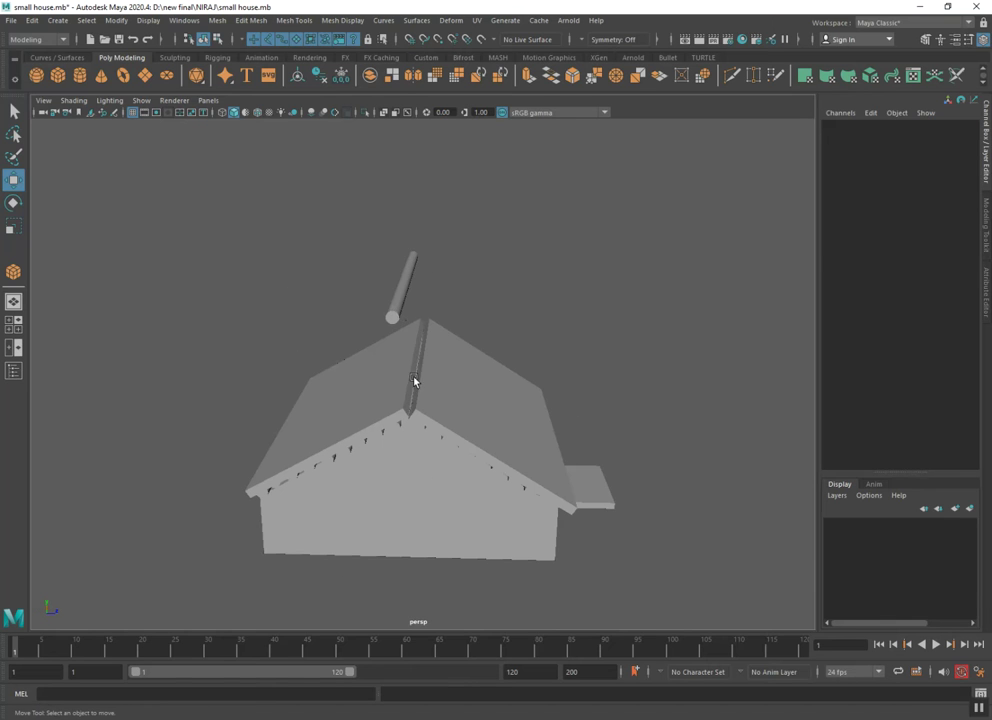
click(397, 309)
drag(403, 280, 419, 318)
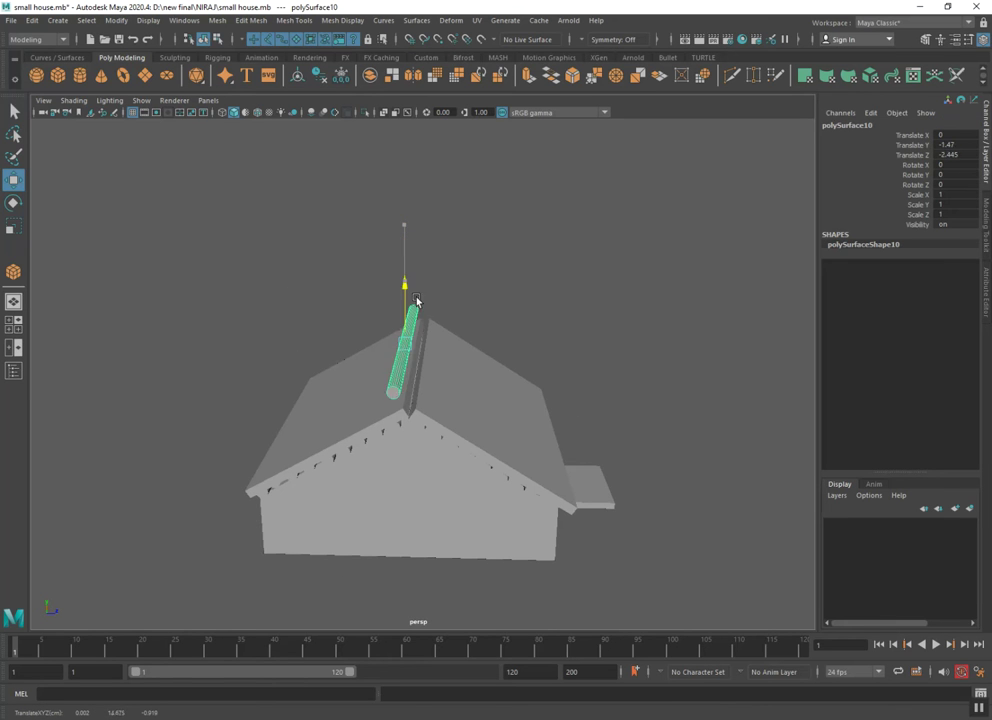
mouse_move(470, 355)
mouse_down()
mouse_move(438, 354)
mouse_move(416, 423)
mouse_up()
scroll(416, 423, up, 2)
scroll(421, 414, up, 2)
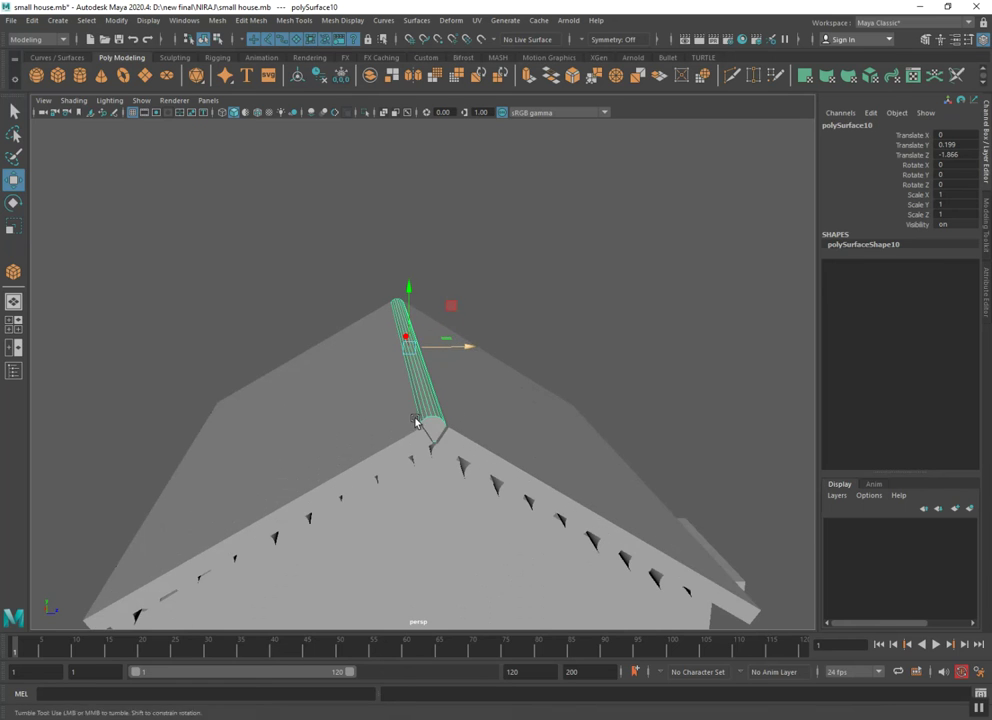
scroll(416, 421, up, 1)
drag(413, 276, 411, 289)
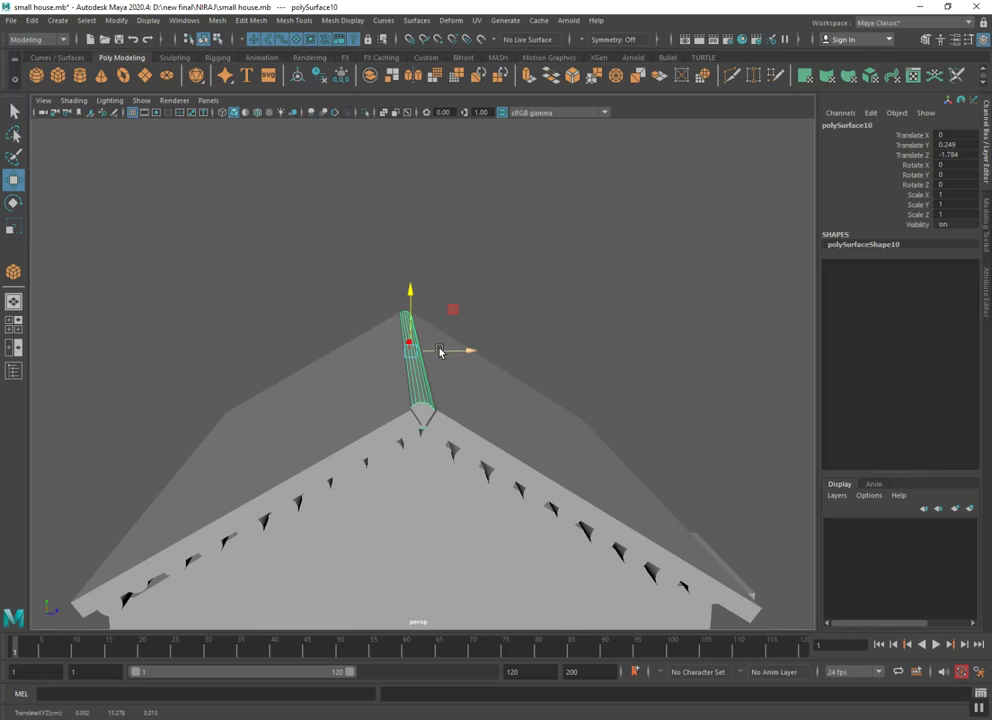
Stretch the ridge log lengthwise to Scale X 1.044 so it reaches the roof ends
click(401, 260)
mouse_move(449, 483)
alt+mouse_down()
mouse_move(514, 517)
mouse_move(591, 498)
alt+mouse_up()
click(444, 366)
key(r)
drag(387, 372, 357, 373)
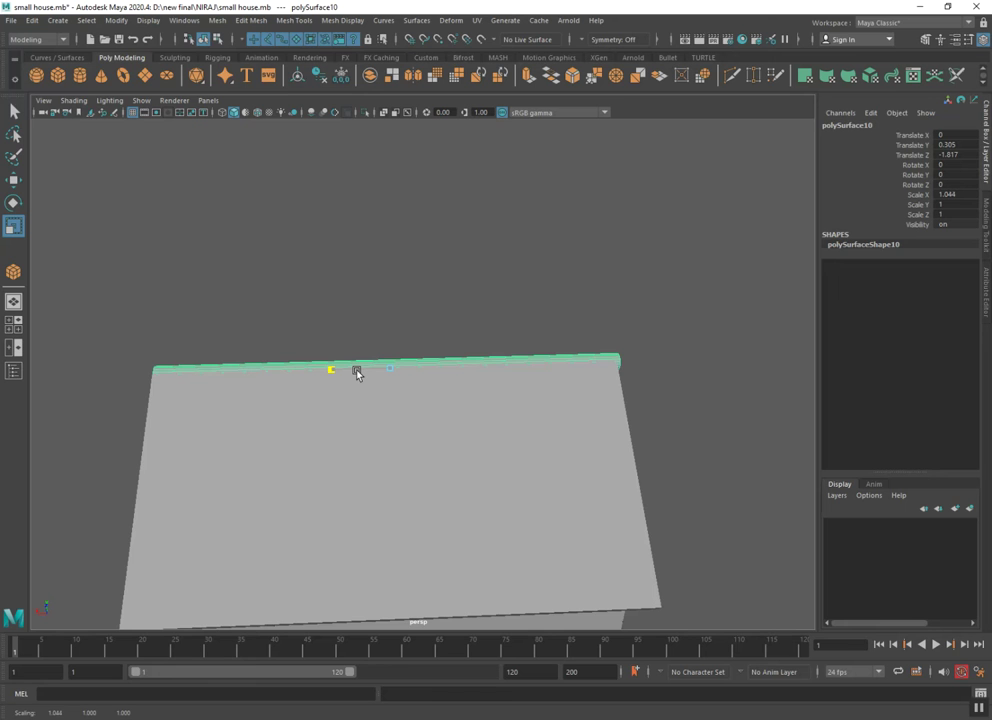
mouse_move(395, 390)
alt+mouse_down()
mouse_move(616, 405)
mouse_move(314, 407)
mouse_move(372, 472)
mouse_move(138, 432)
mouse_move(198, 440)
alt+mouse_up()
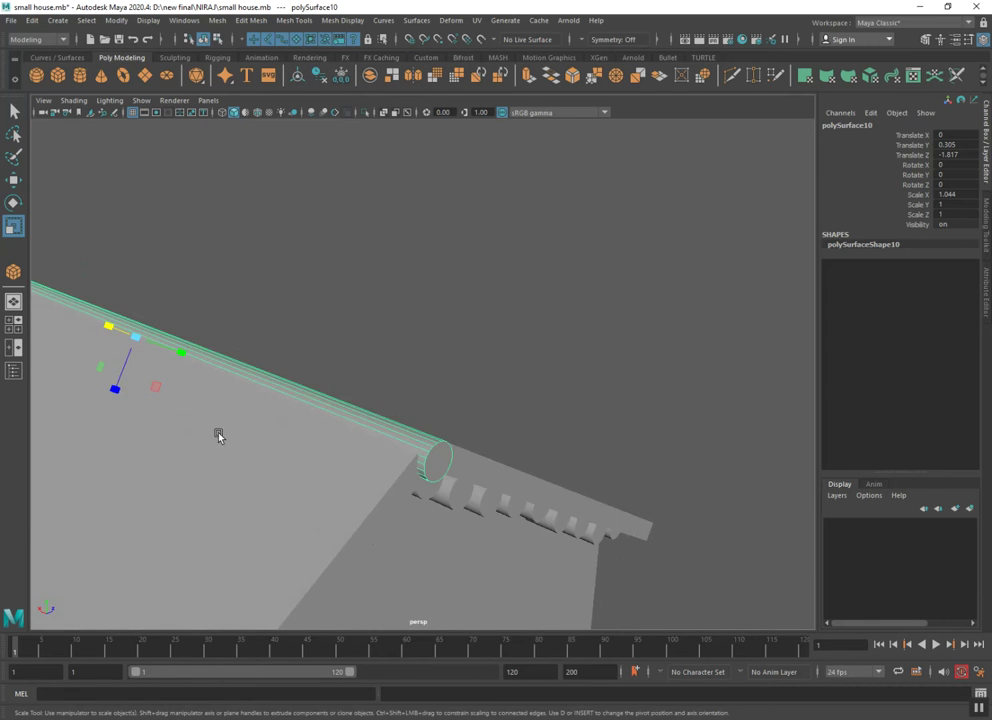
right_drag(434, 388, 436, 421)
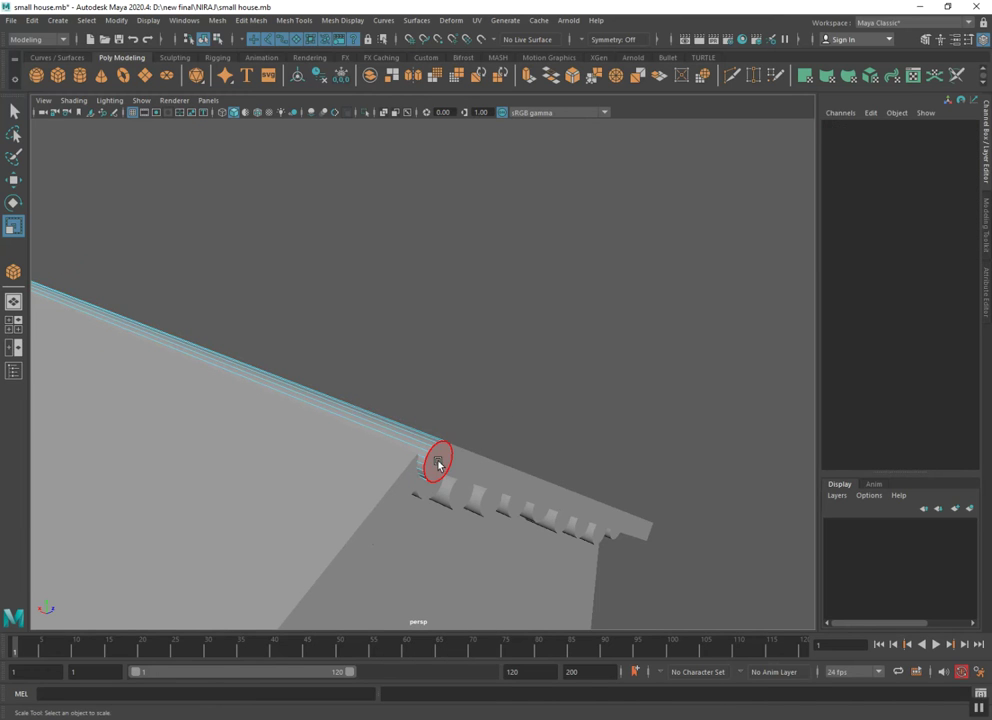
Push the ridge log's end cap inward to remove the gable overhang, then return to Object Mode
click(431, 463)
click(13, 180)
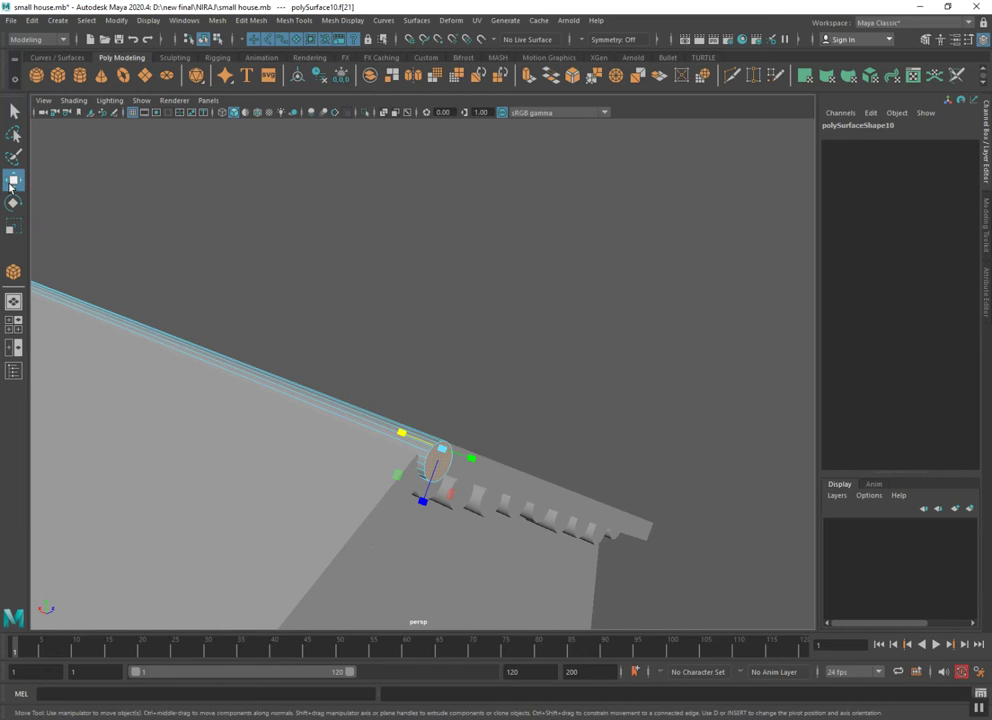
mouse_move(408, 439)
mouse_down()
mouse_move(317, 465)
mouse_move(454, 520)
mouse_move(228, 490)
mouse_move(325, 476)
mouse_move(405, 480)
mouse_move(425, 430)
mouse_move(390, 441)
mouse_up()
click(427, 425)
right_drag(440, 390, 487, 351)
alt+drag(487, 351, 573, 463)
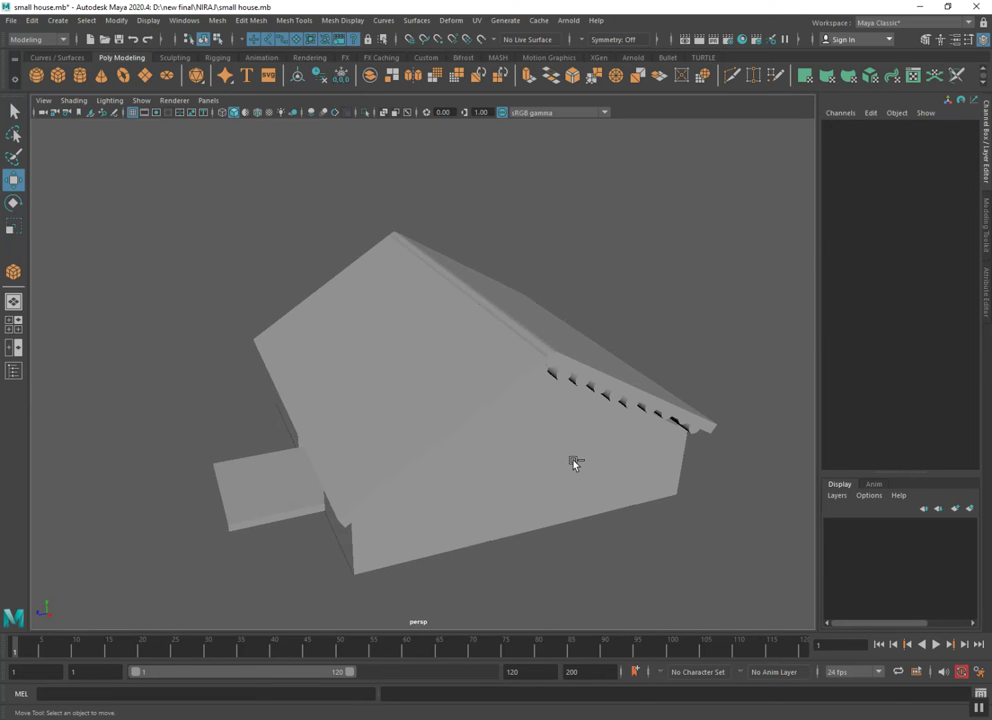
mouse_move(518, 410)
alt+mouse_down()
mouse_move(483, 388)
mouse_move(491, 342)
mouse_move(449, 365)
mouse_move(312, 392)
mouse_move(312, 330)
mouse_move(291, 340)
alt+mouse_up()
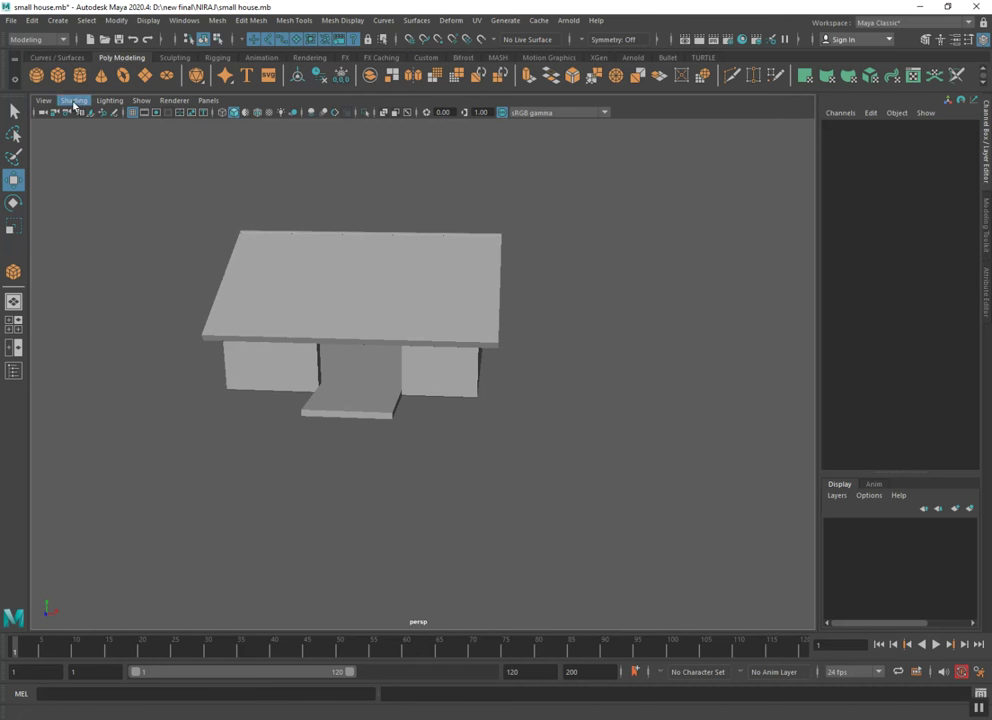
click(36, 75)
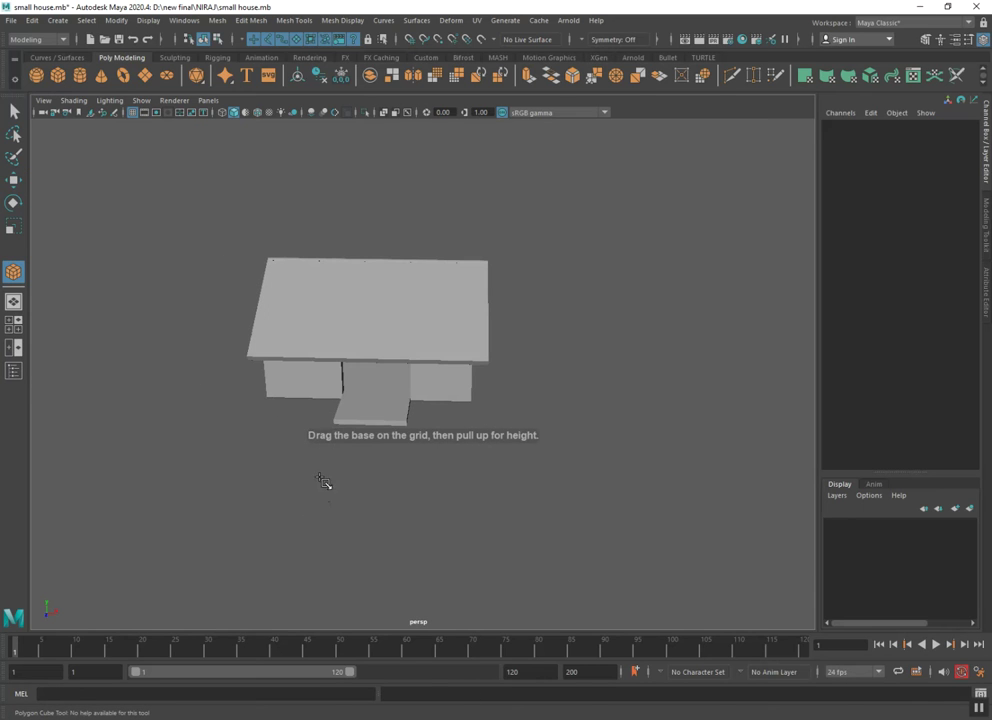
Draw a box, pCube4, in front of the house and slide it into the doorway
mouse_move(330, 443)
mouse_down()
mouse_move(397, 515)
mouse_move(407, 458)
mouse_up()
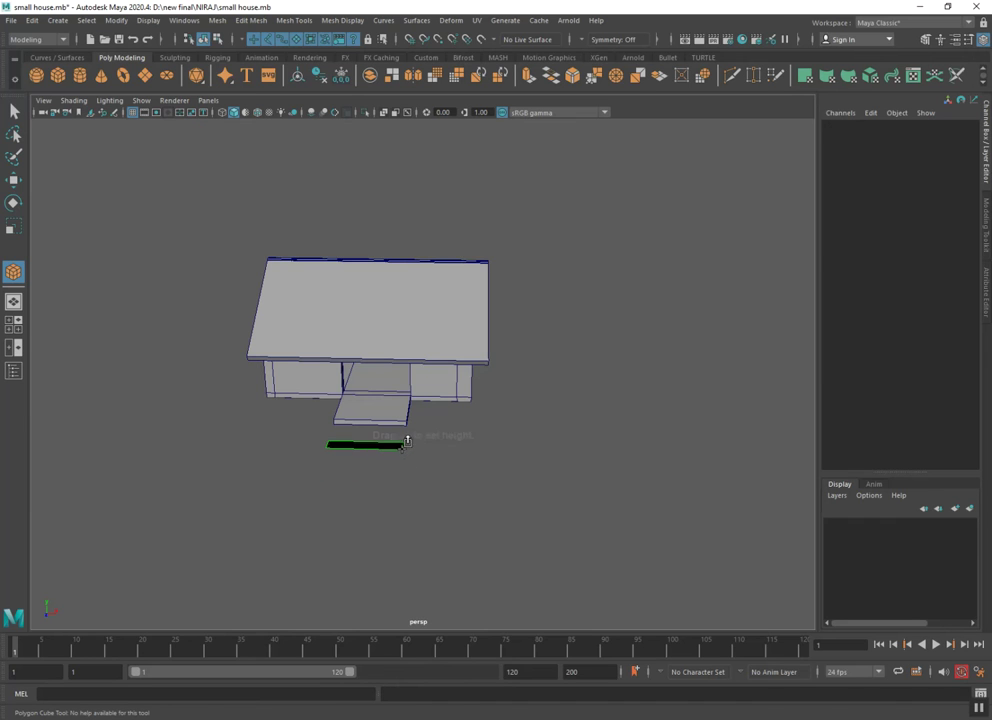
drag(405, 452, 397, 382)
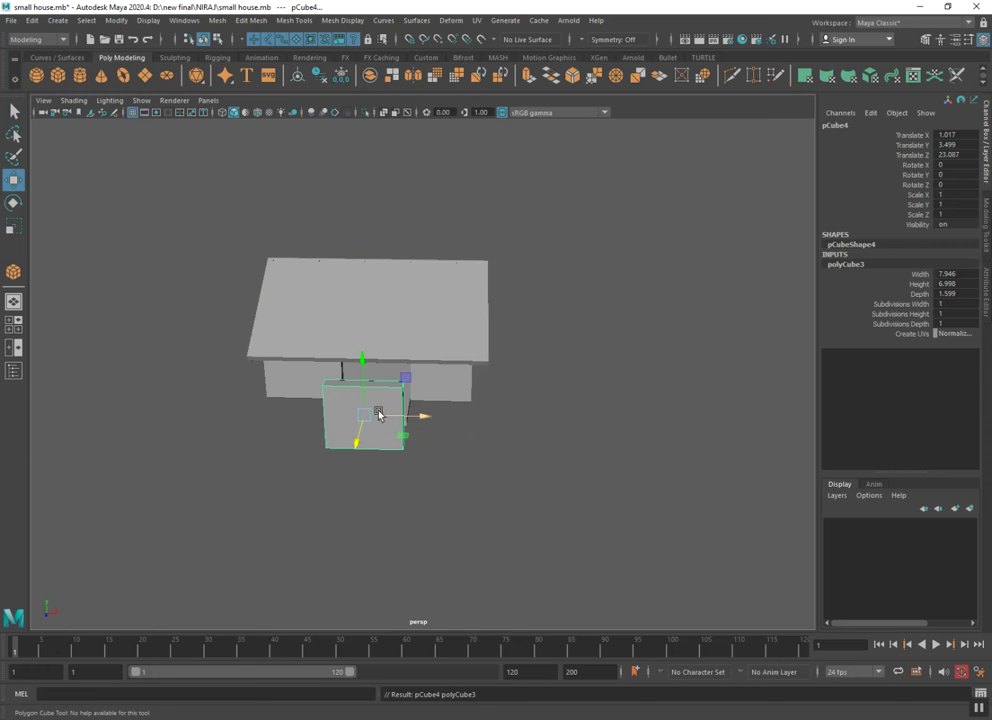
drag(357, 436, 372, 388)
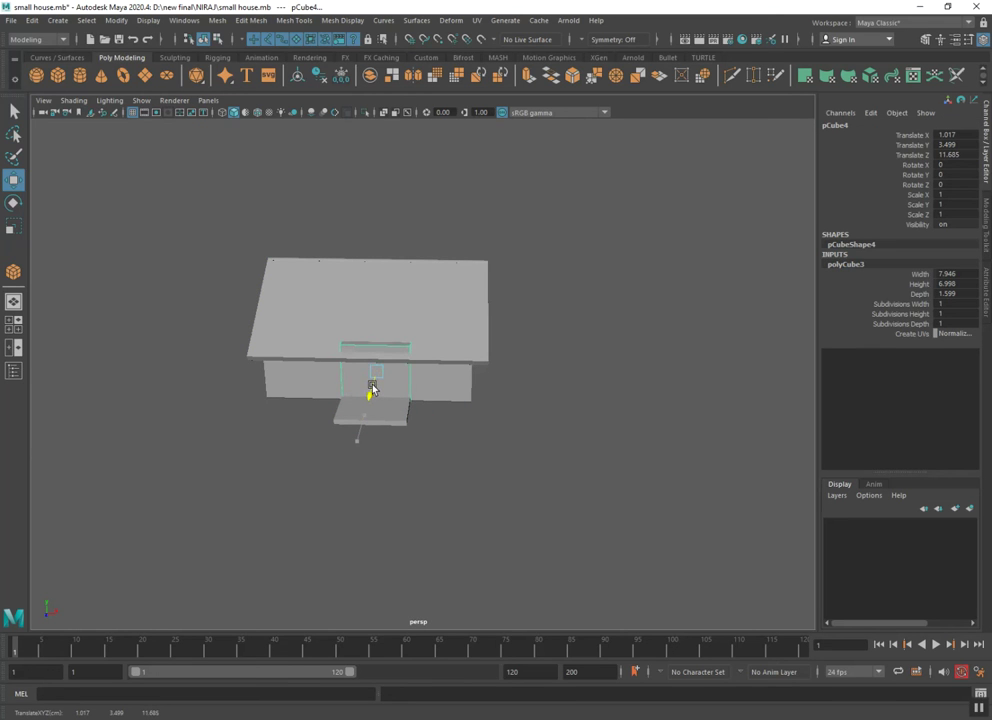
key(f)
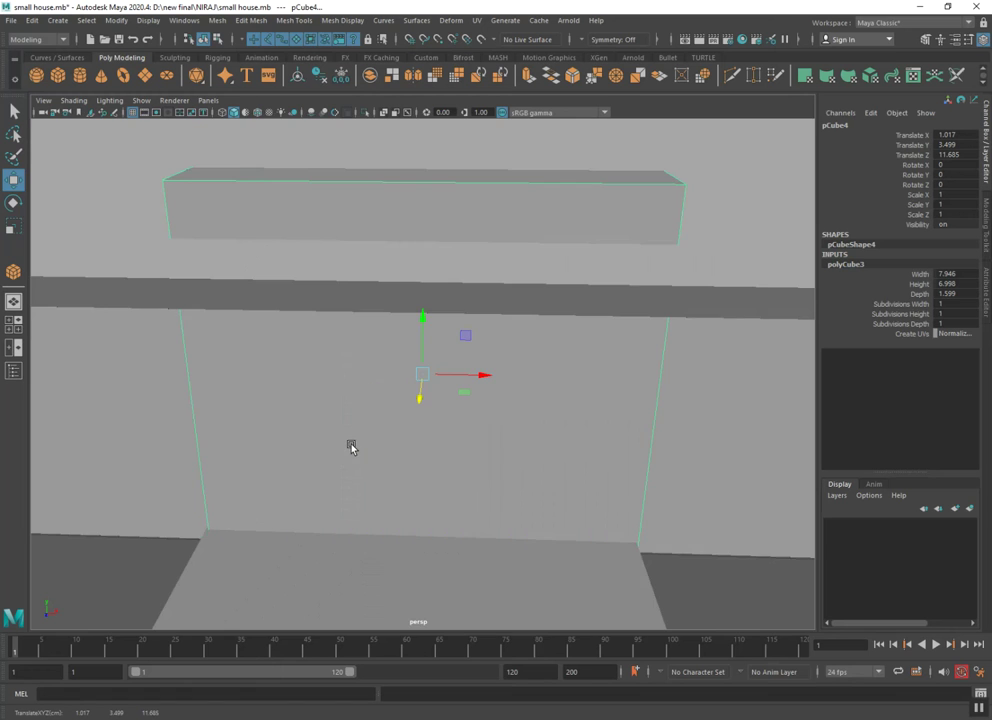
mouse_move(351, 447)
alt+mouse_down()
mouse_move(396, 438)
mouse_move(472, 445)
mouse_move(348, 428)
mouse_move(391, 391)
alt+mouse_up()
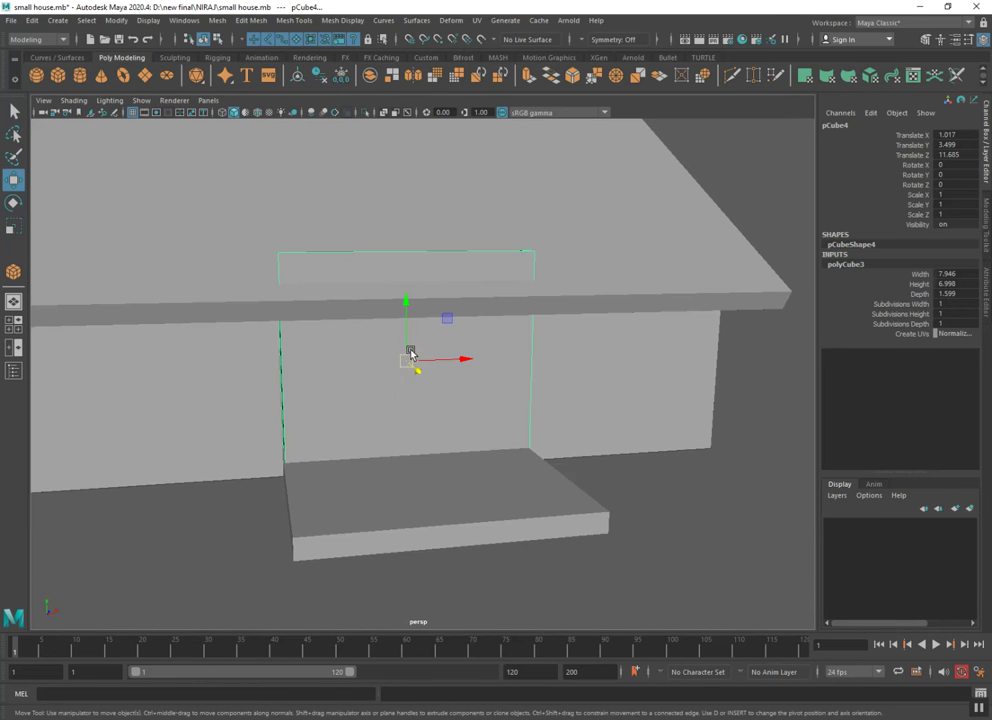
Shrink the door panel vertically to Scale Y 0.737 to fit the opening
key(r)
drag(405, 312, 404, 333)
key(w)
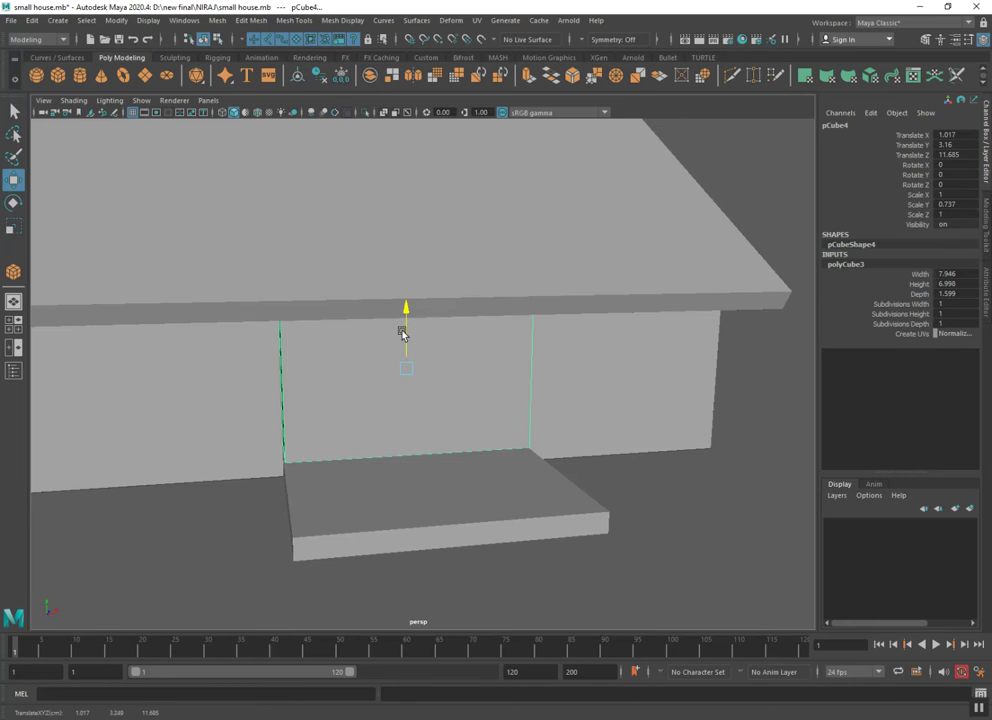
mouse_move(410, 381)
alt+mouse_down()
mouse_move(354, 412)
mouse_move(345, 434)
mouse_move(419, 441)
mouse_move(376, 448)
alt+mouse_up()
scroll(300, 405, up, 4)
scroll(396, 438, down, 3)
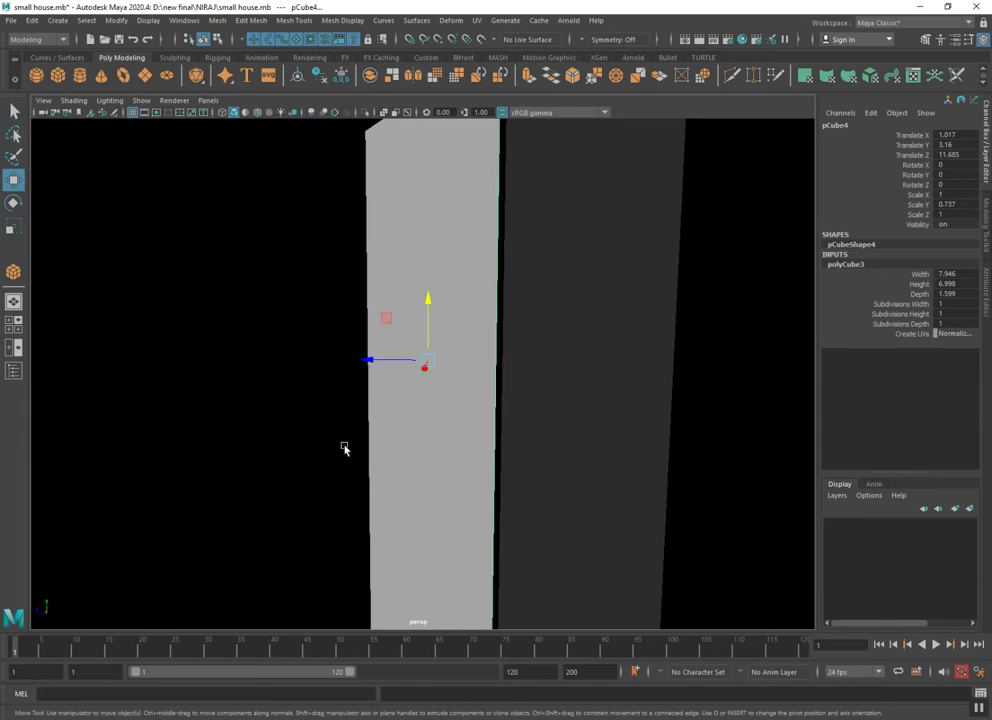
Thin the door panel to Scale Z 0.577 and push it back into the doorway
alt+drag(345, 448, 353, 504)
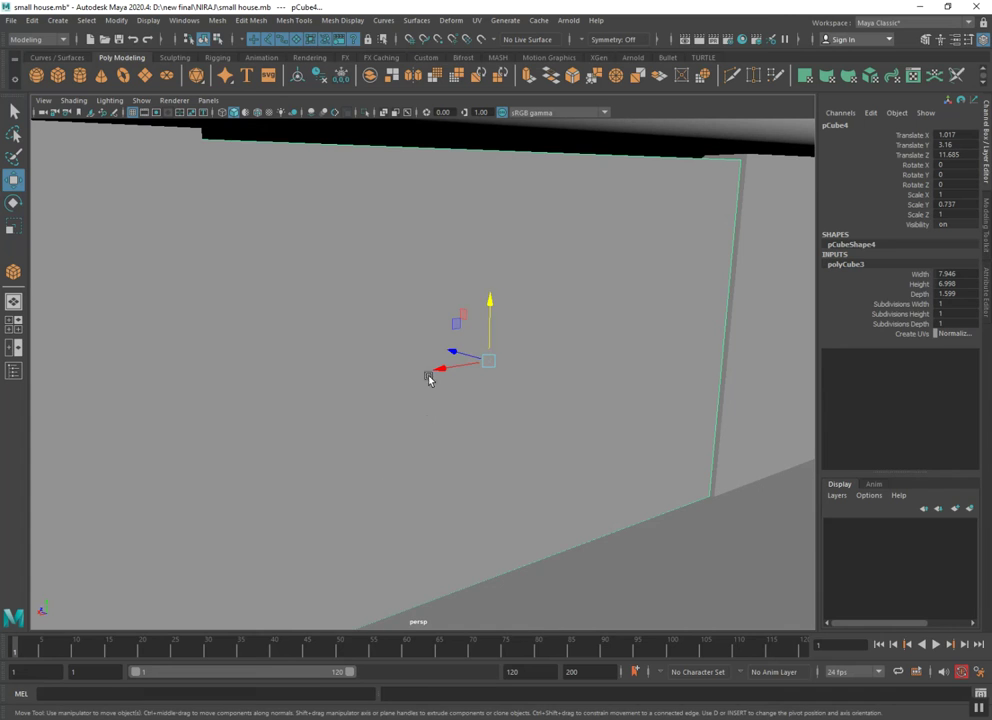
drag(449, 353, 459, 355)
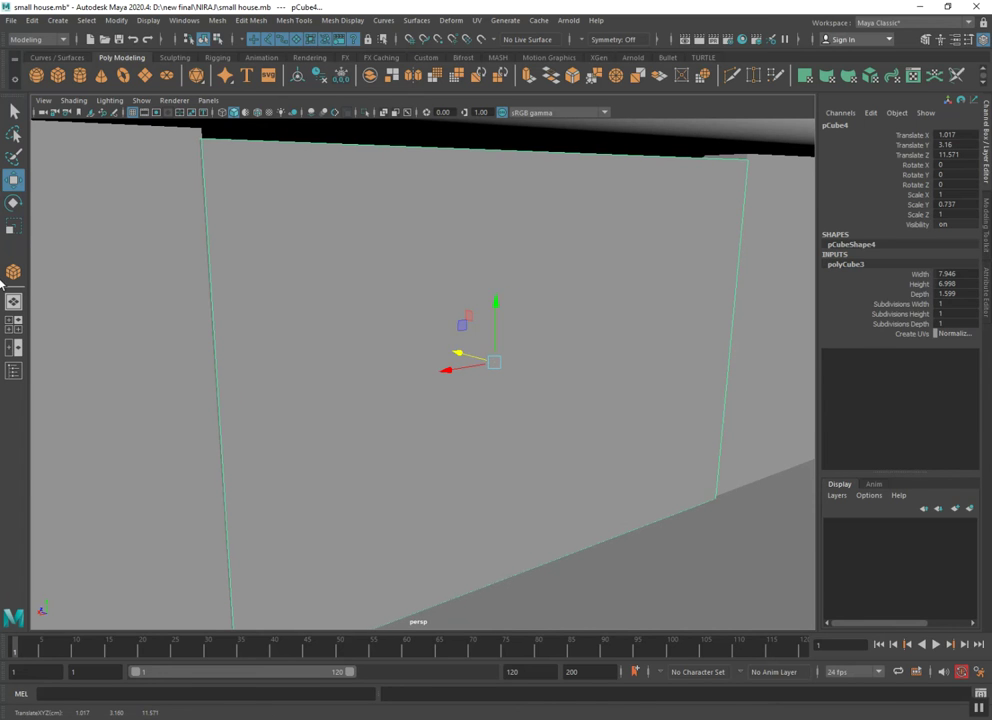
key(r)
drag(459, 355, 525, 435)
drag(358, 355, 394, 361)
scroll(354, 365, up, 5)
scroll(347, 361, up, 2)
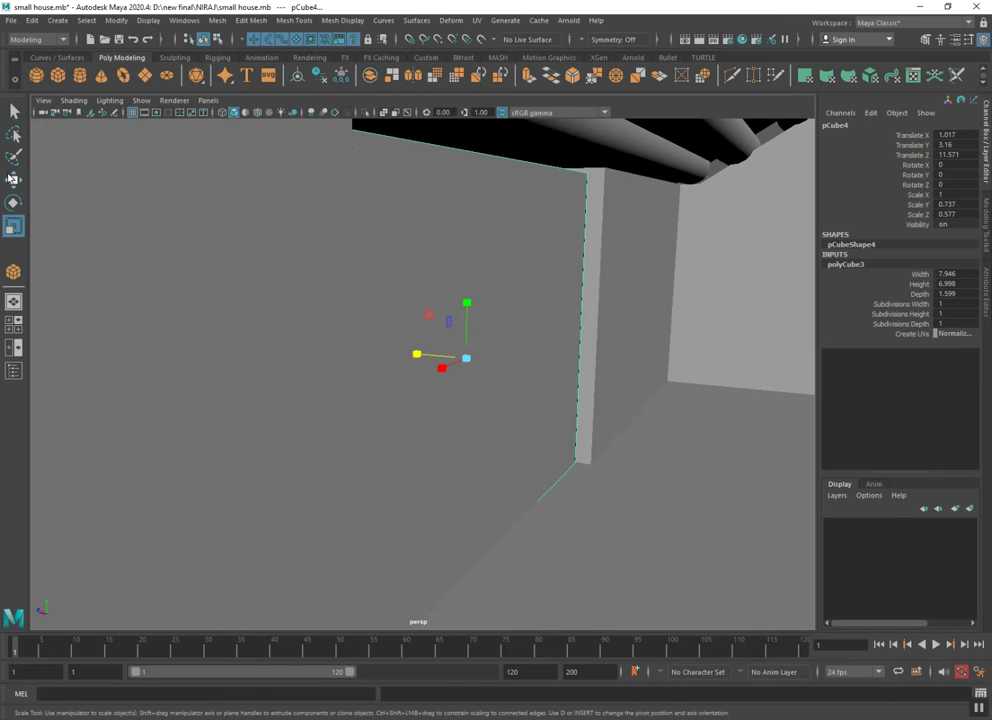
click(12, 178)
drag(428, 358, 436, 354)
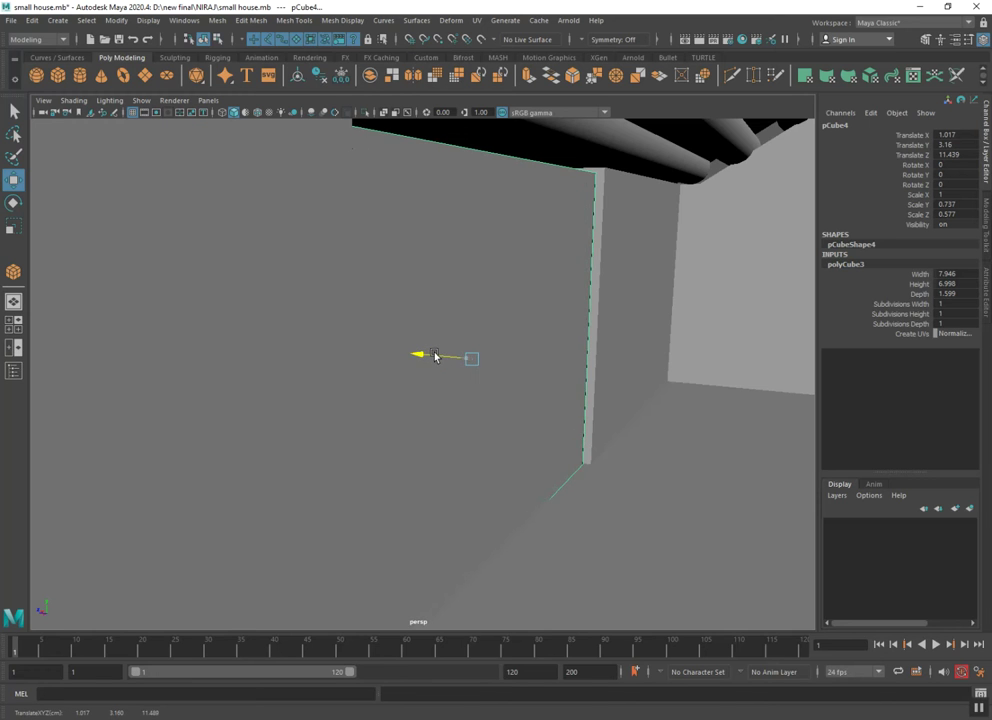
mouse_move(425, 410)
alt+mouse_down()
mouse_move(490, 418)
mouse_move(567, 410)
mouse_move(515, 450)
alt+mouse_up()
alt+right_drag(363, 446, 459, 481)
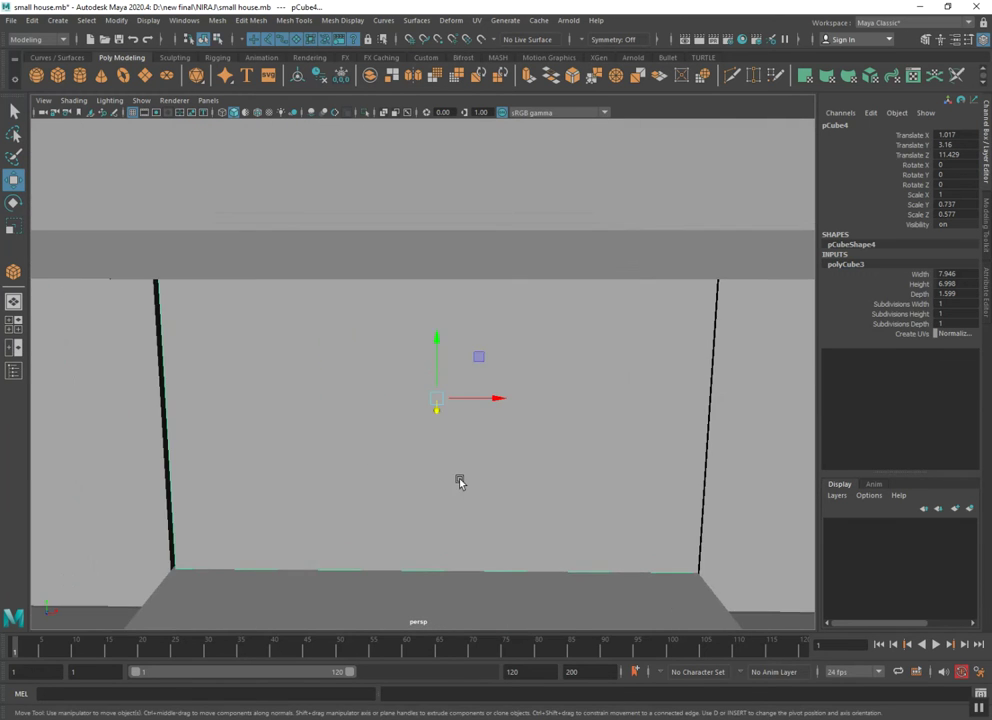
Shorten and narrow the panel to Scale X 0.988, Y 0.688, positioning it in the frame
key(r)
drag(432, 356, 435, 365)
key(w)
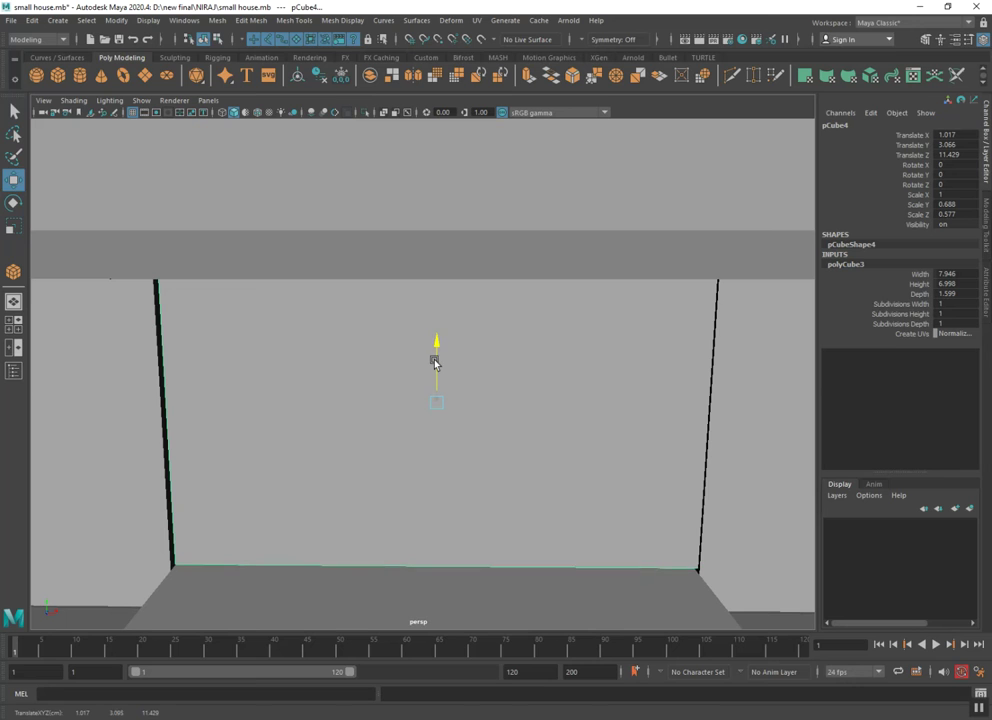
key(r)
drag(464, 409, 462, 410)
key(w)
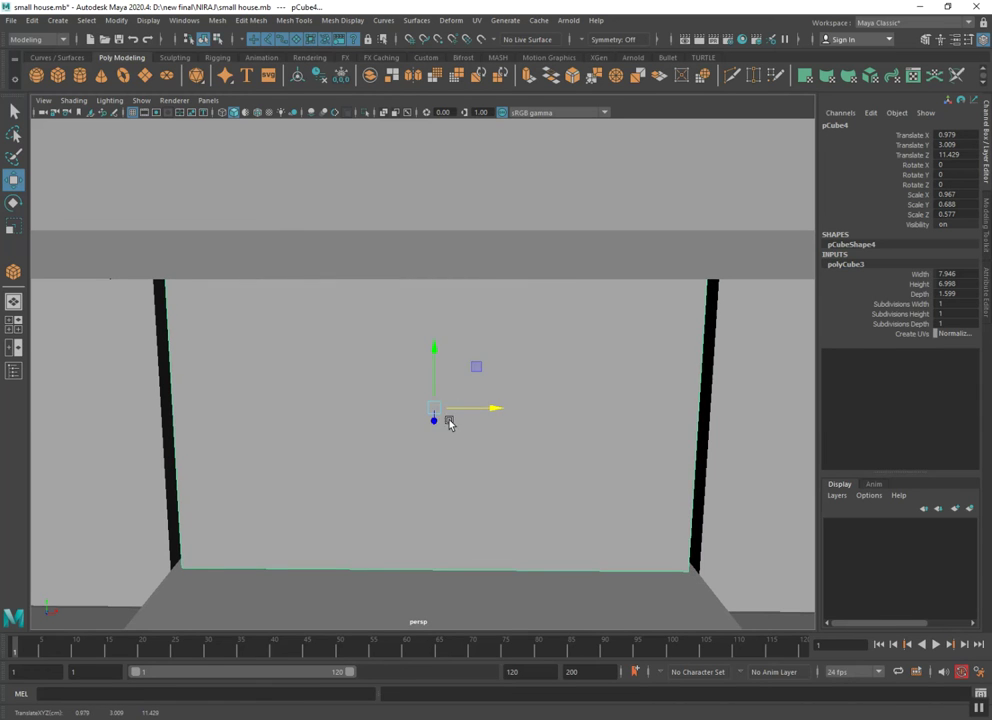
key(e)
key(r)
drag(461, 412, 469, 409)
key(w)
key(r)
scroll(447, 421, down, 2)
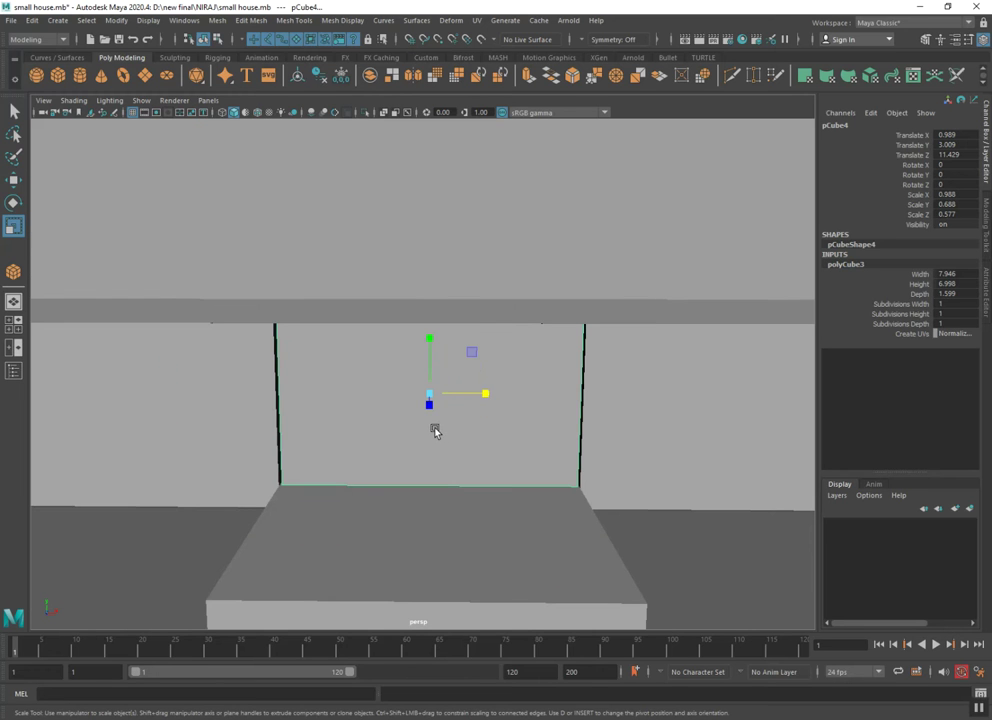
mouse_move(435, 430)
alt+mouse_down()
mouse_move(476, 443)
mouse_move(443, 460)
mouse_move(511, 465)
mouse_move(390, 472)
mouse_move(410, 494)
alt+mouse_up()
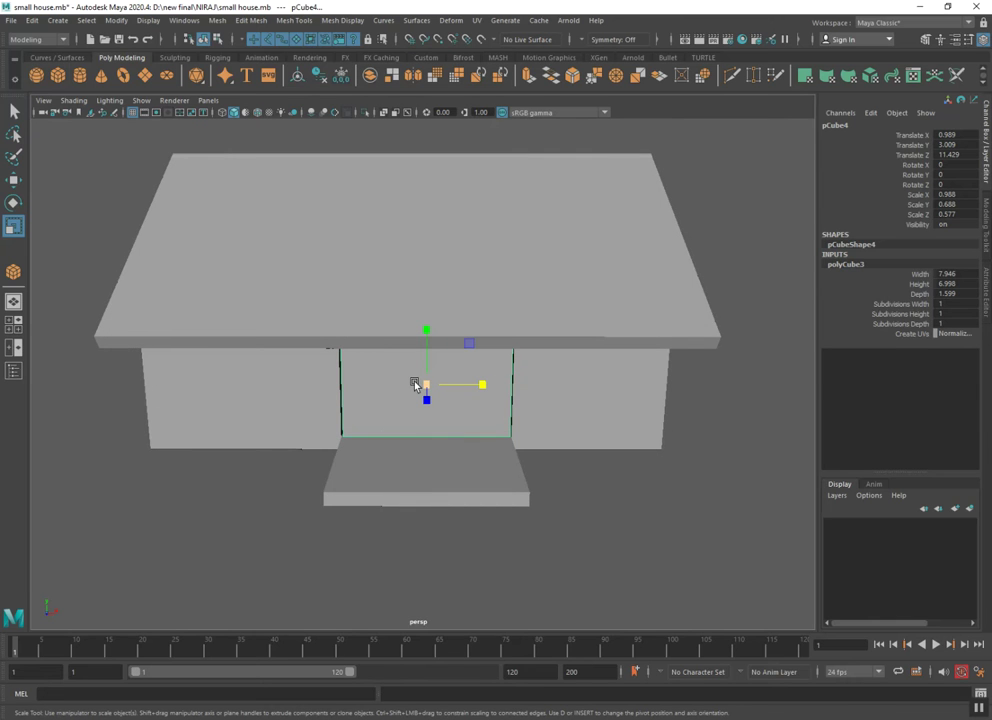
Snap the door panel's pivot to its left front edge
key(d)
click(339, 388)
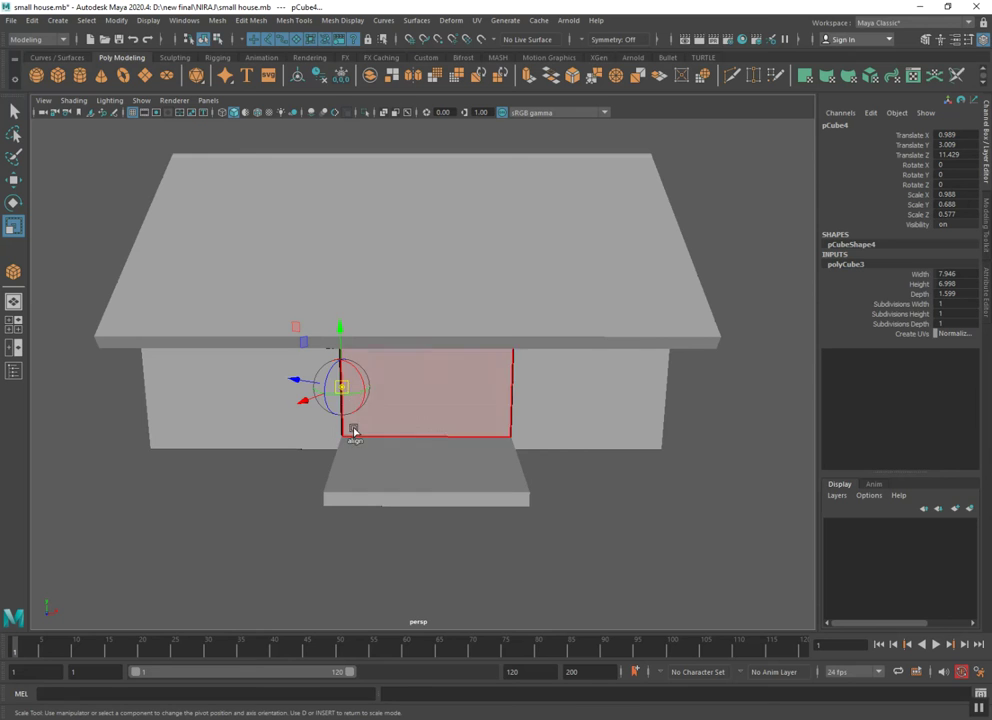
mouse_move(465, 410)
alt+mouse_down()
mouse_move(397, 455)
mouse_move(378, 418)
alt+mouse_up()
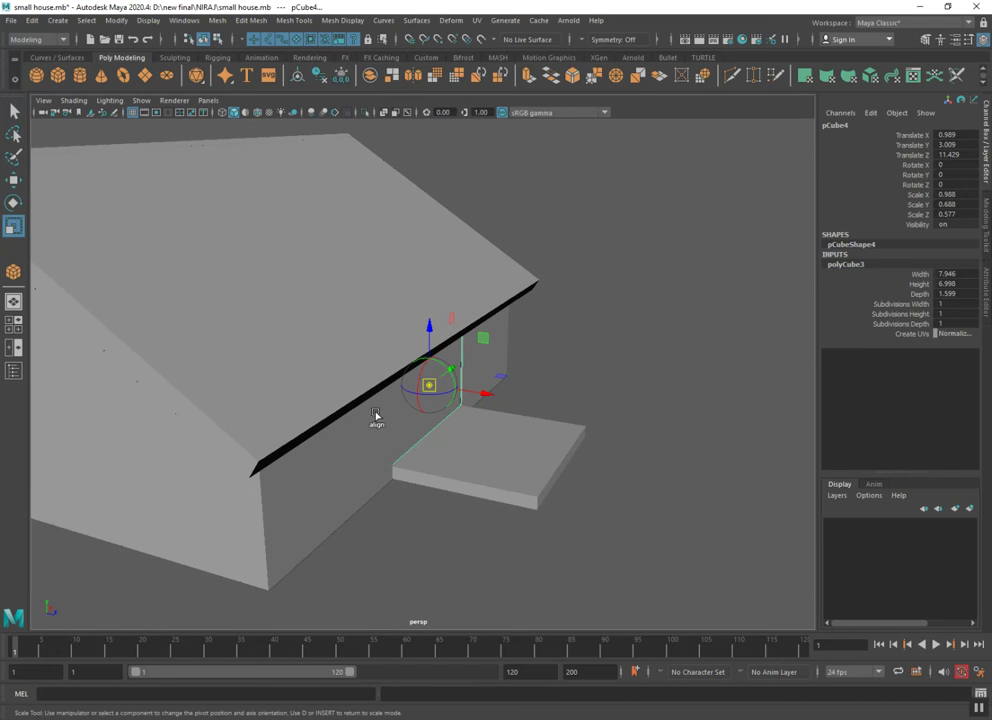
scroll(376, 415, up, 3)
scroll(387, 414, up, 2)
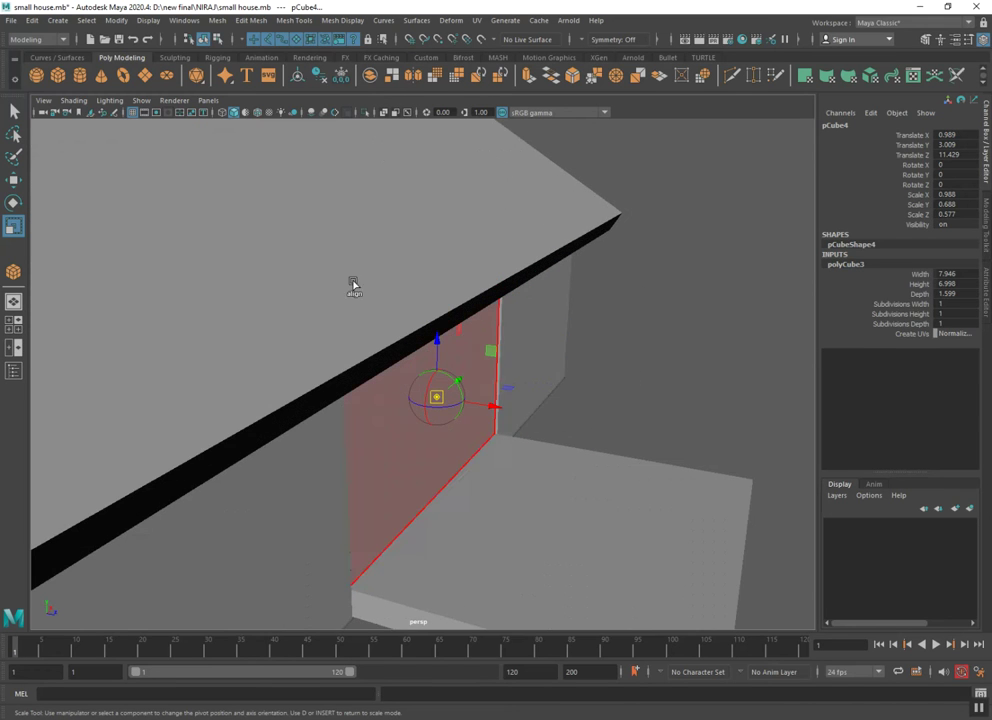
click(366, 112)
click(340, 497)
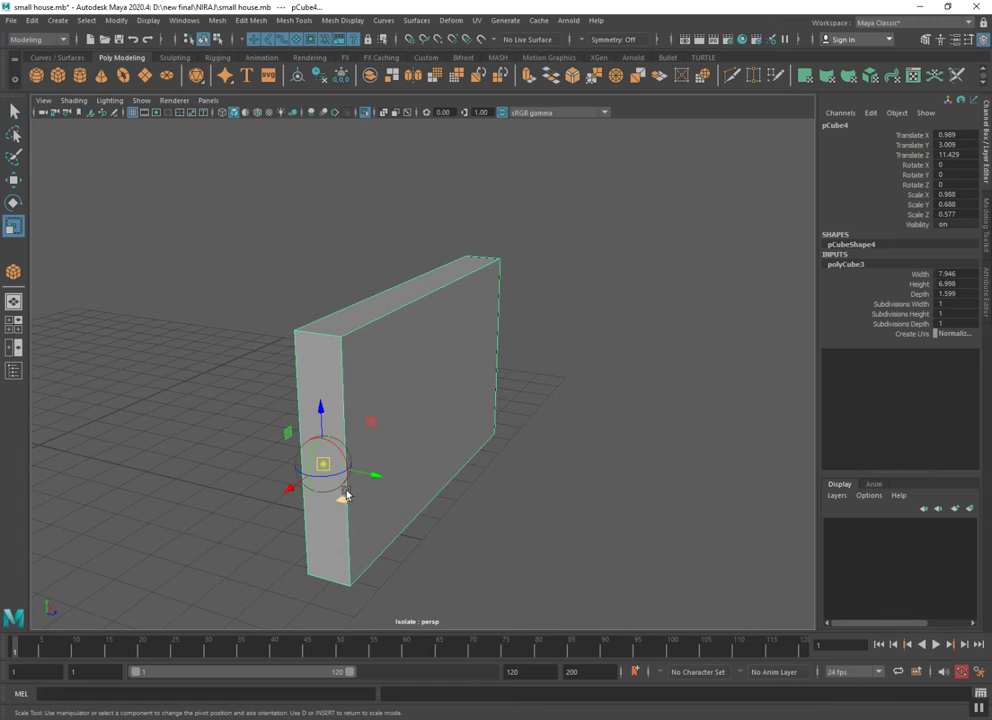
click(366, 112)
scroll(332, 432, down, 3)
scroll(337, 467, down, 2)
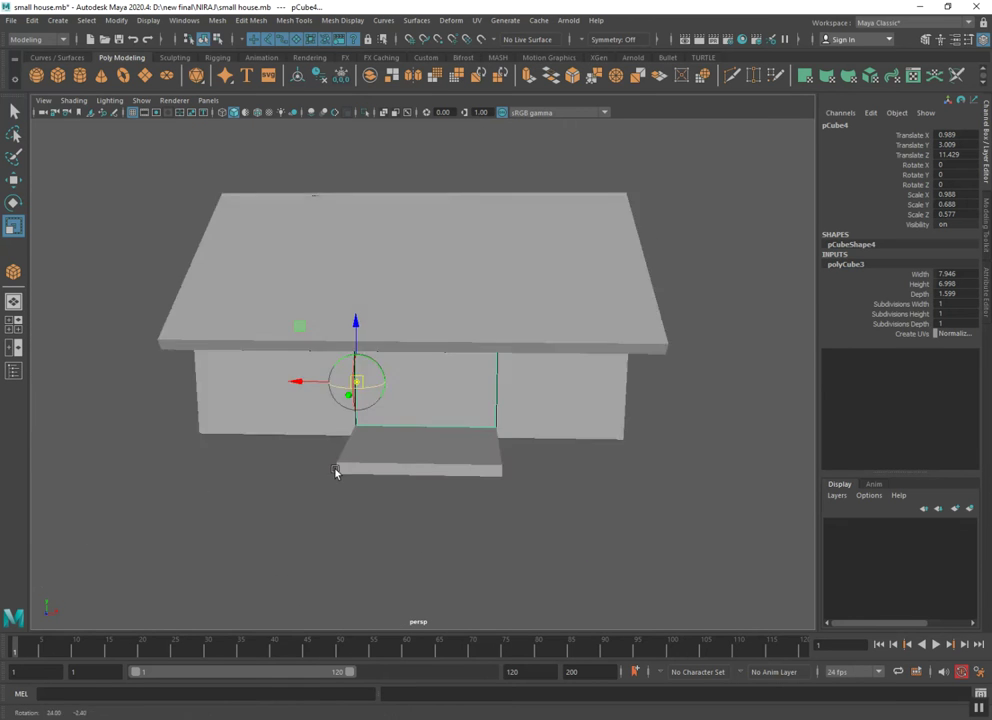
scroll(329, 483, up, 2)
alt+drag(329, 482, 314, 470)
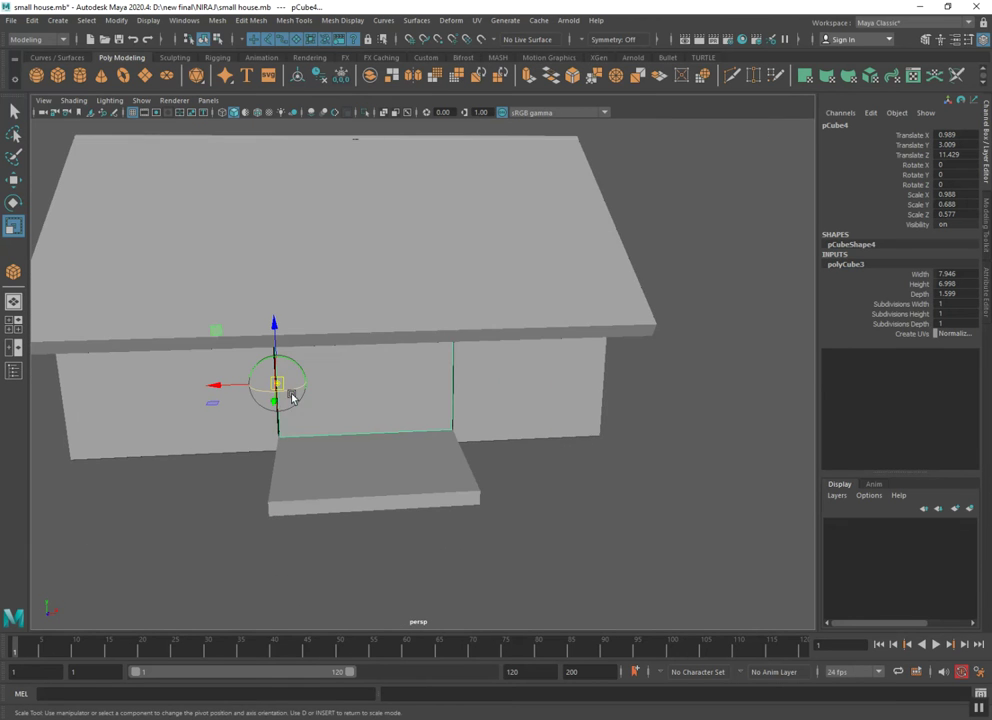
Test swinging the door open on Rotate Y and shifting its top face
key(w)
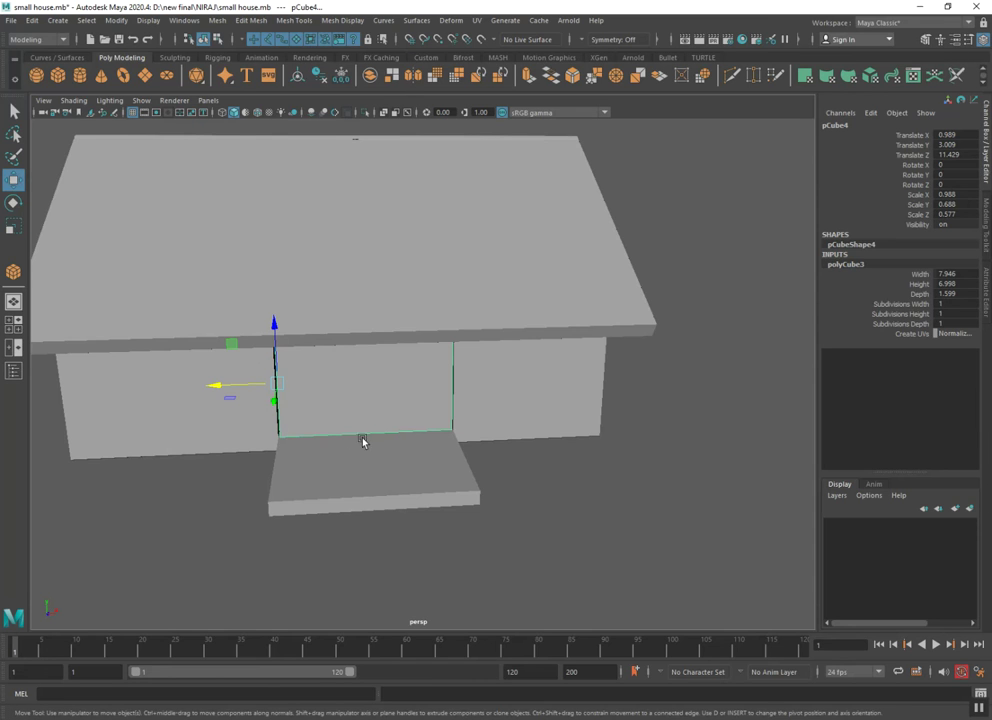
key(e)
drag(250, 401, 224, 392)
right_click(384, 360)
click(382, 390)
click(380, 352)
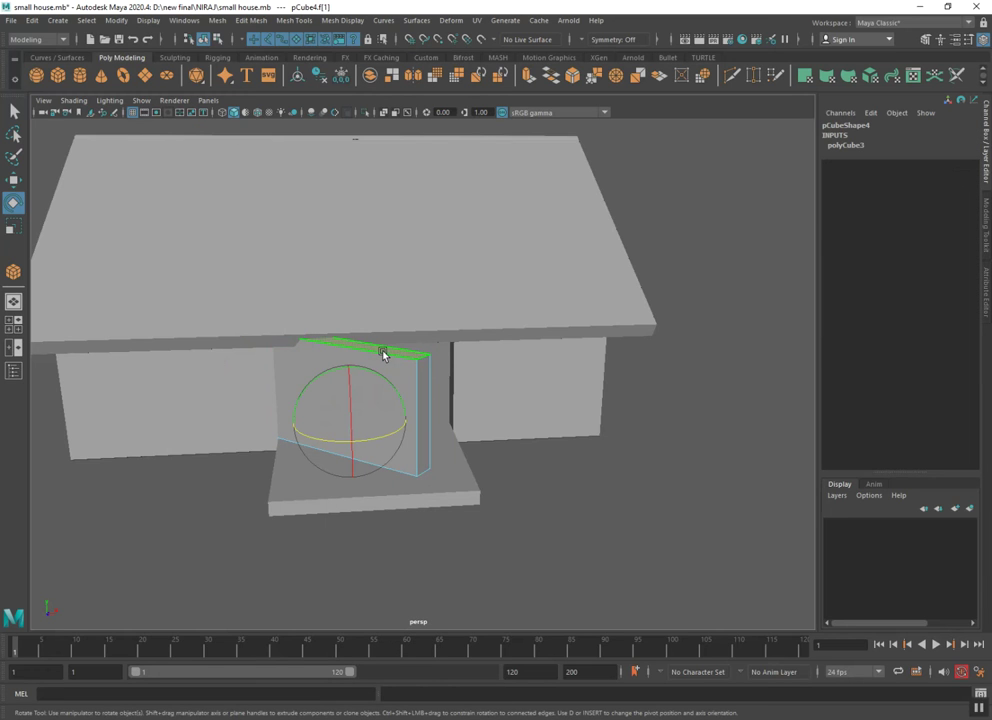
key(w)
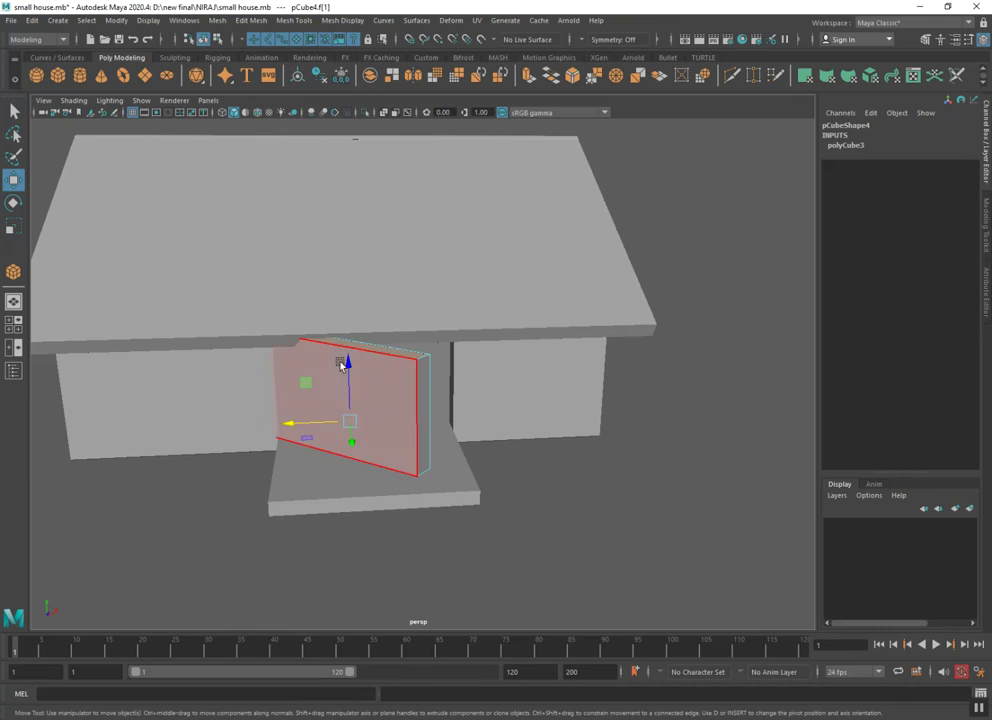
drag(347, 367, 347, 380)
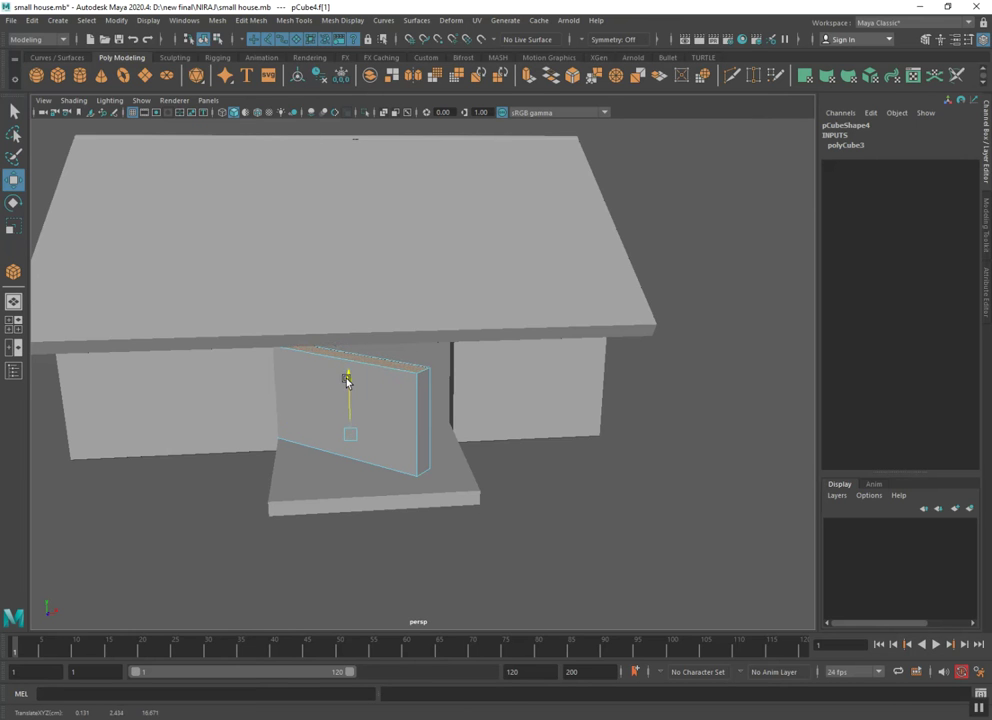
drag(347, 380, 347, 370)
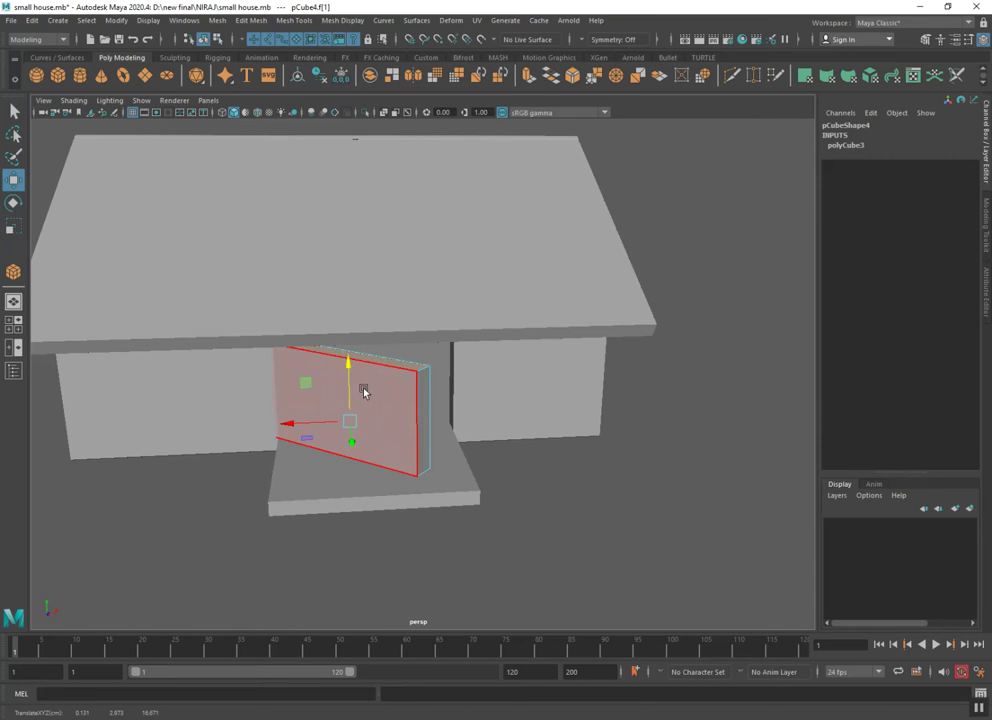
Try extruding a side face, then undo the trial edits so the door stays closed
click(424, 420)
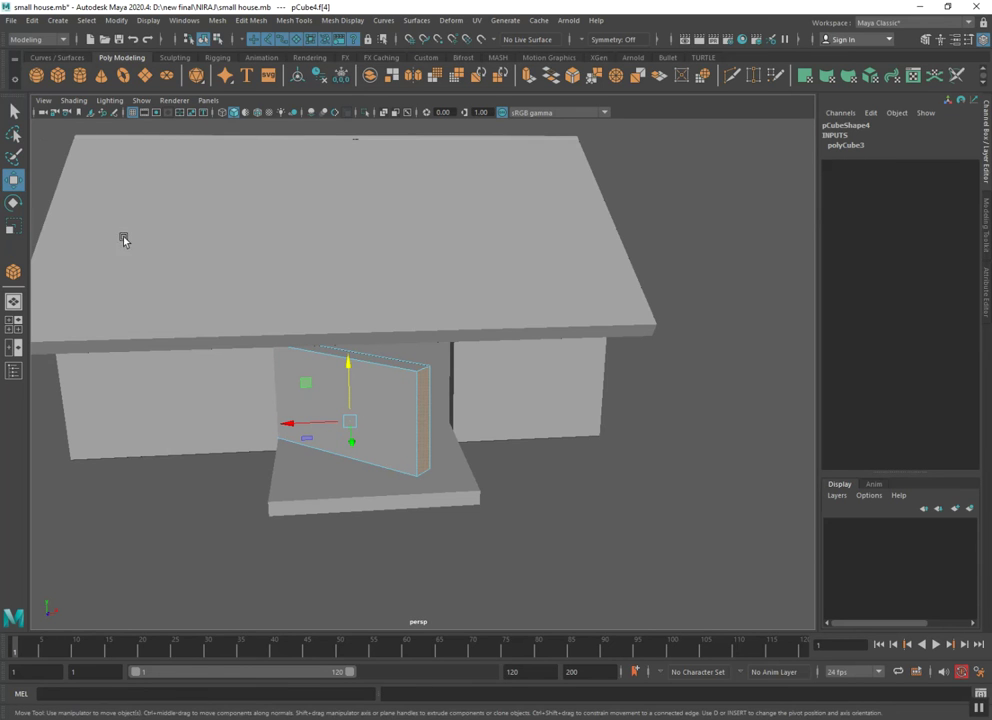
key(ctrl+e)
mouse_move(423, 398)
mouse_down()
mouse_move(447, 425)
mouse_move(399, 405)
mouse_up()
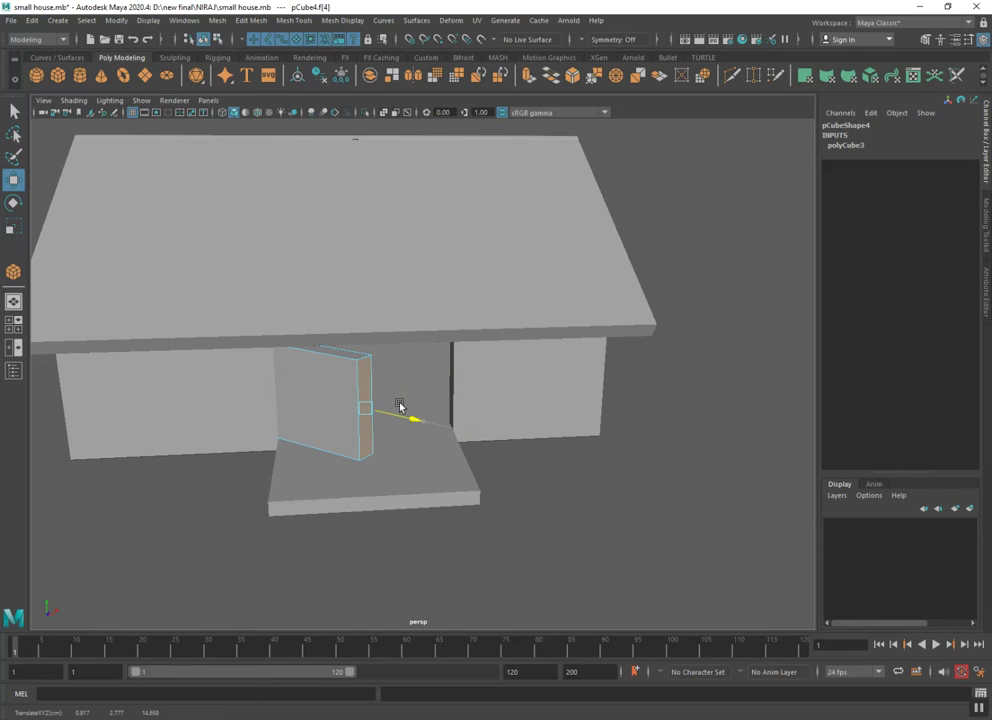
click(355, 371)
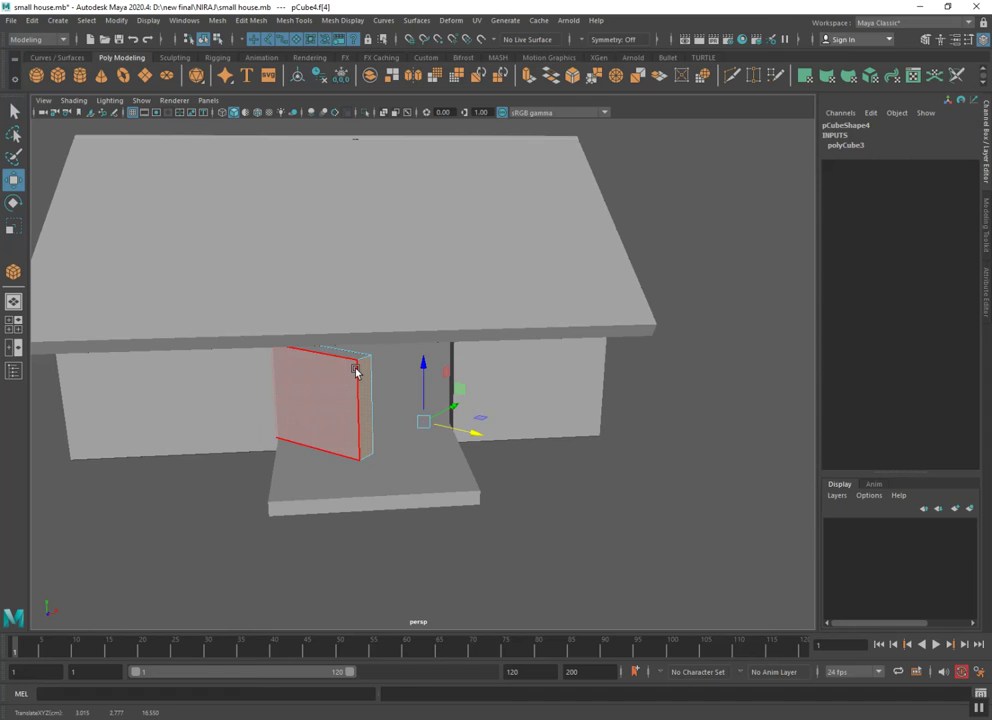
key(ctrl+z)
key(ctrl+z)
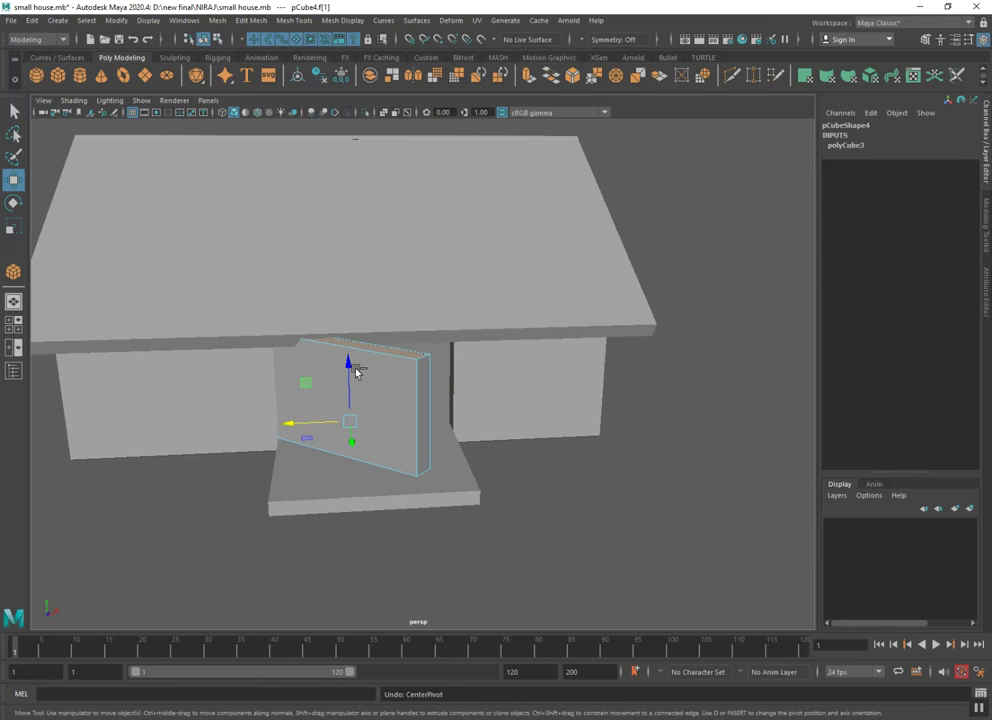
key(ctrl+z)
key(ctrl+z)
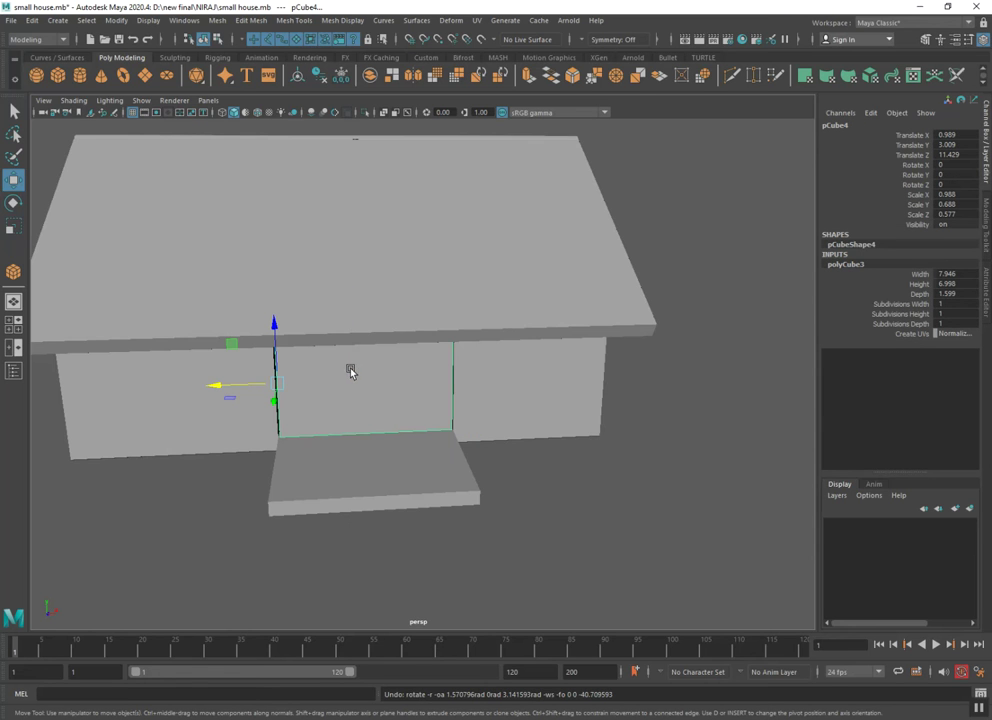
Isolate the door panel, lower its top face slightly, and duplicate it in place as pCube5
right_click(330, 363)
click(365, 112)
right_drag(346, 326, 343, 360)
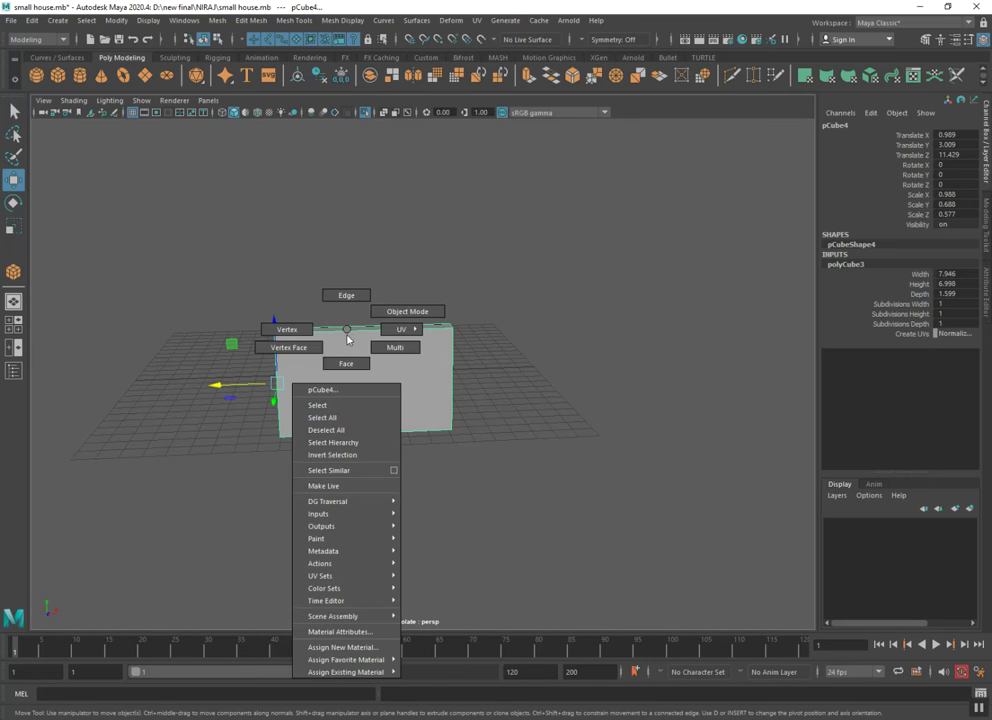
click(368, 330)
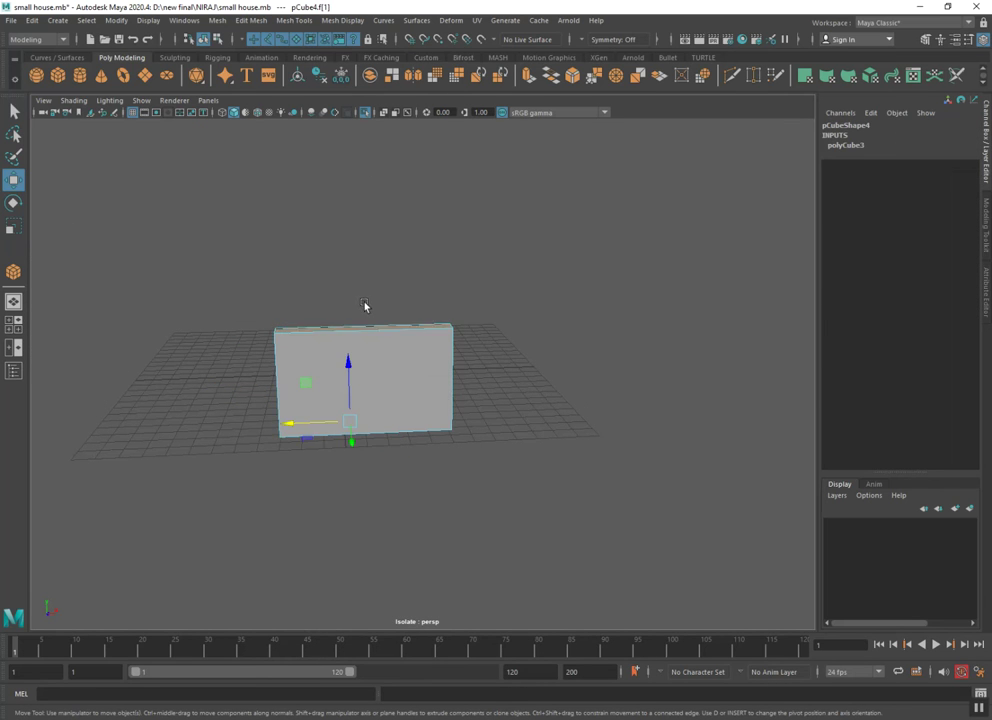
drag(353, 365, 348, 370)
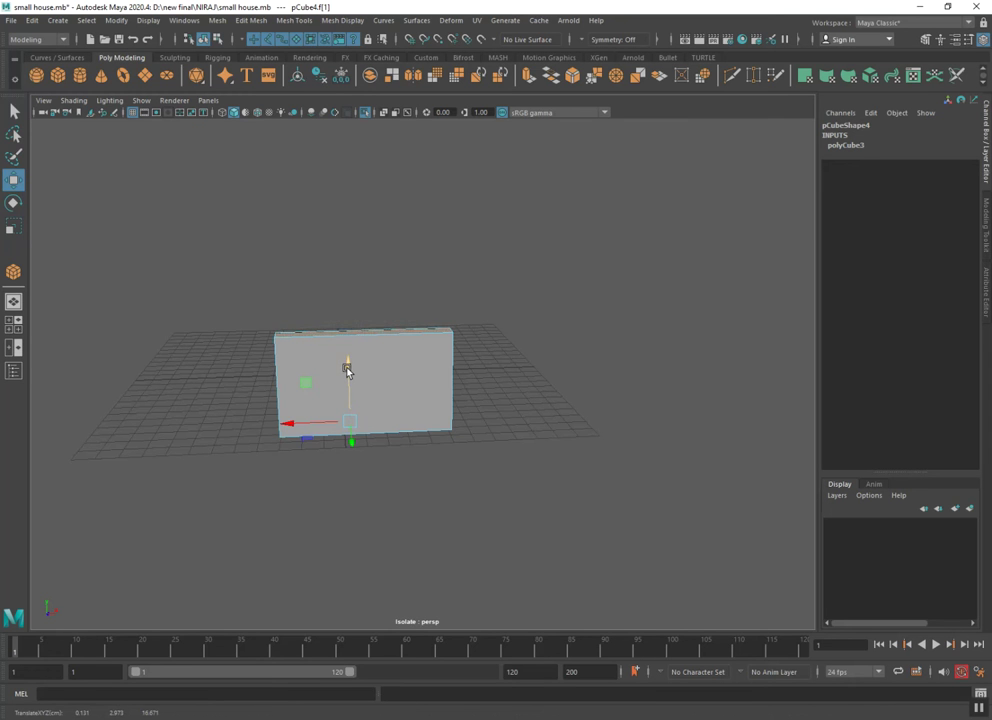
alt+drag(347, 370, 431, 416)
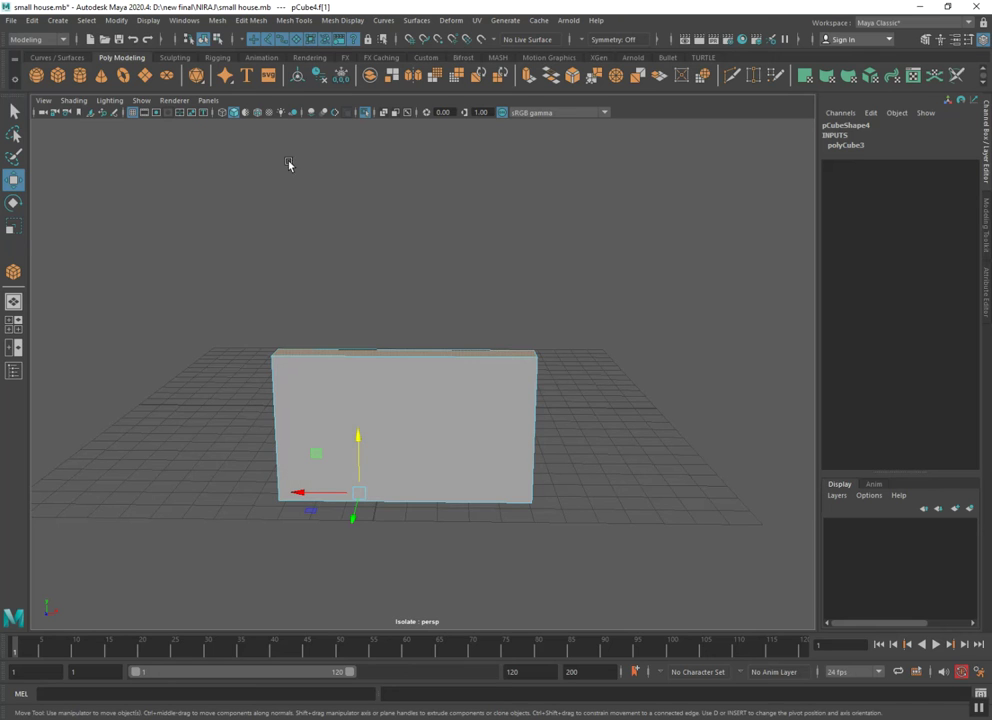
right_drag(360, 445, 420, 427)
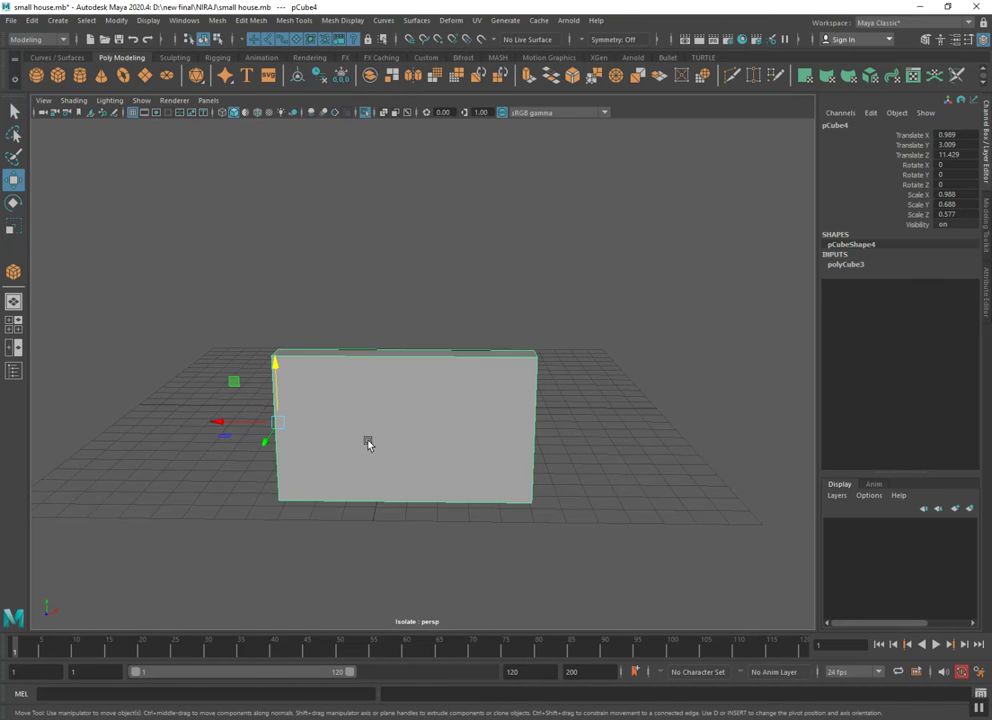
mouse_move(318, 458)
alt+mouse_down()
mouse_move(345, 463)
mouse_move(341, 451)
alt+mouse_up()
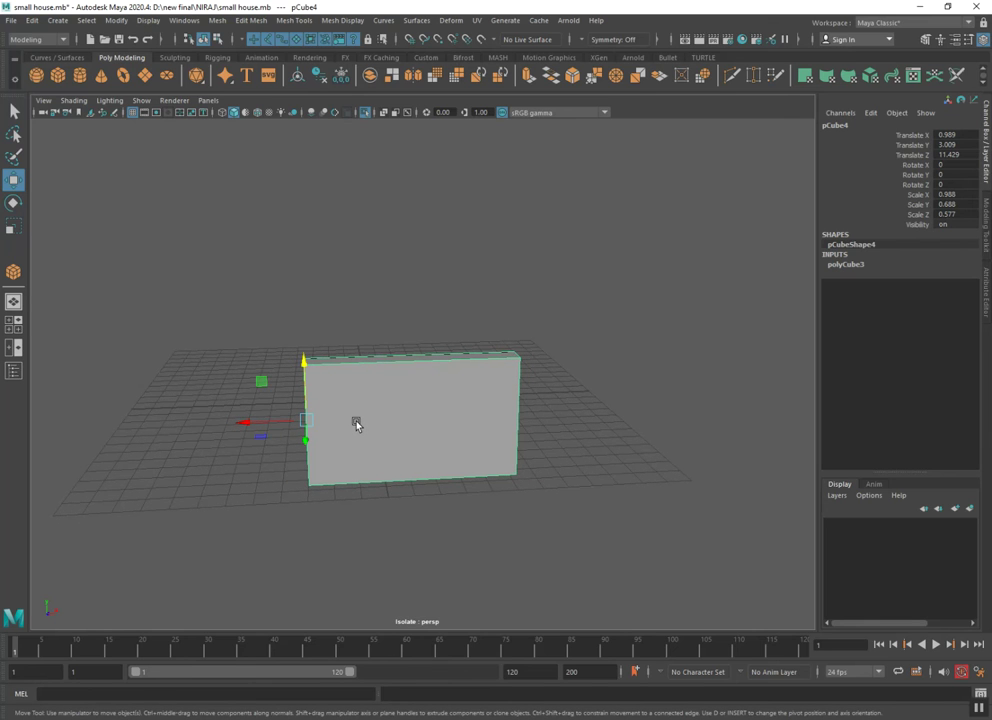
key(ctrl+d)
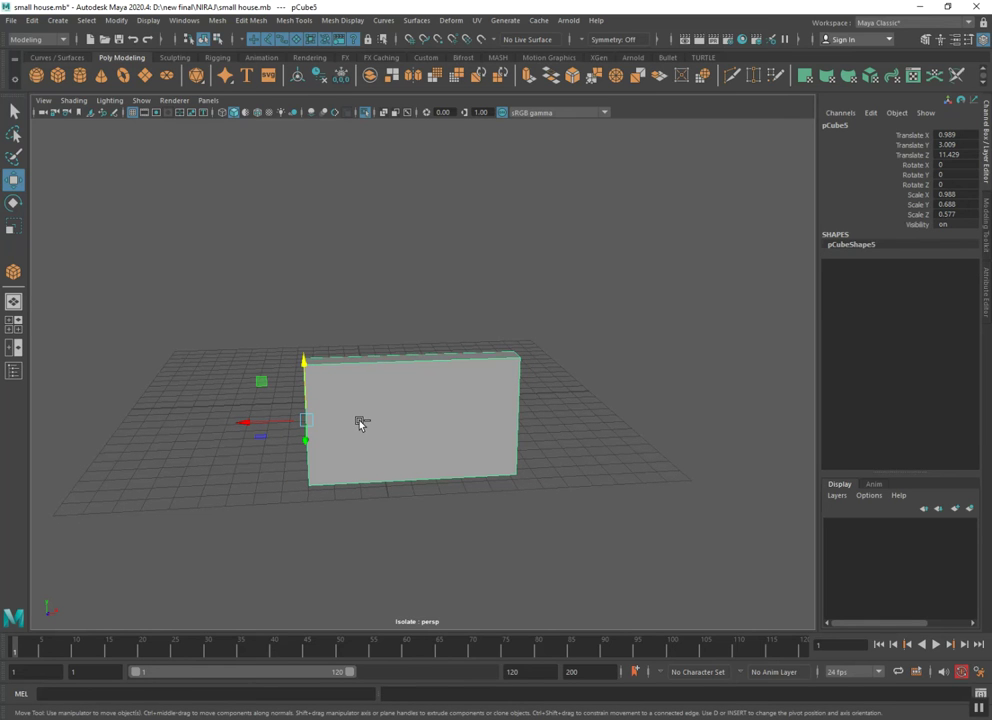
Scale the copy to about half width, then halve the original toward a right-edge pivot
key(r)
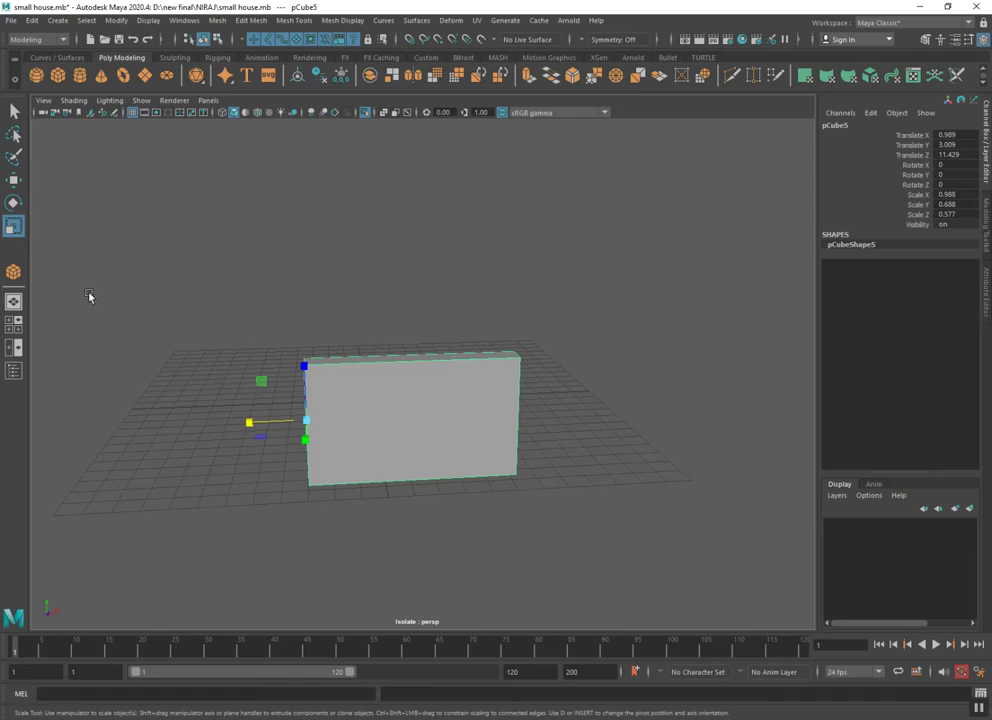
drag(253, 427, 285, 428)
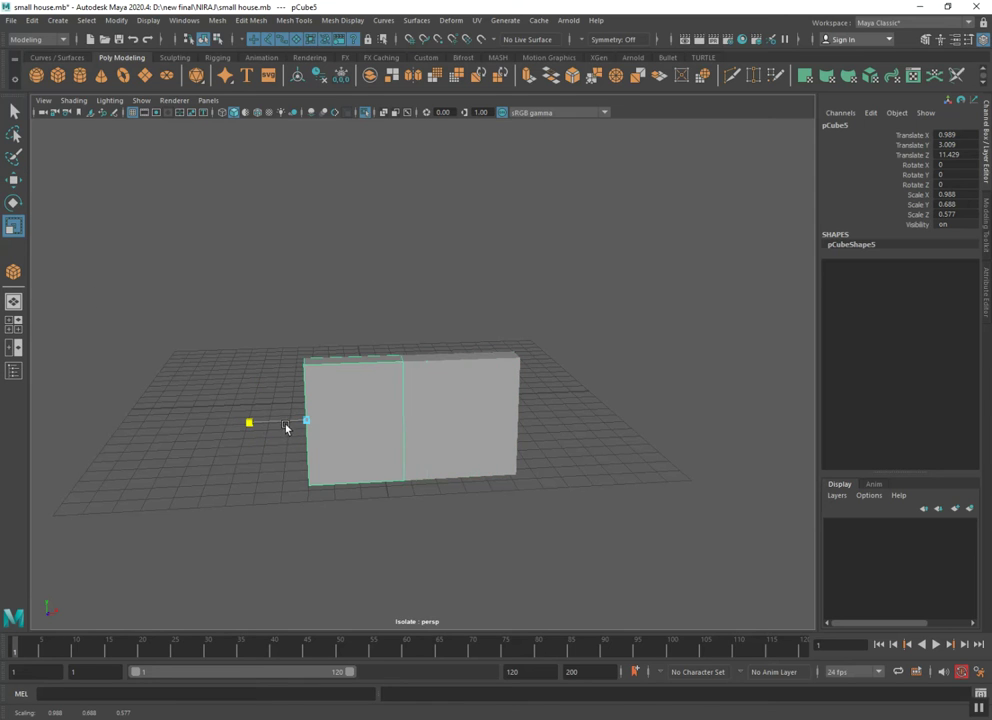
click(443, 422)
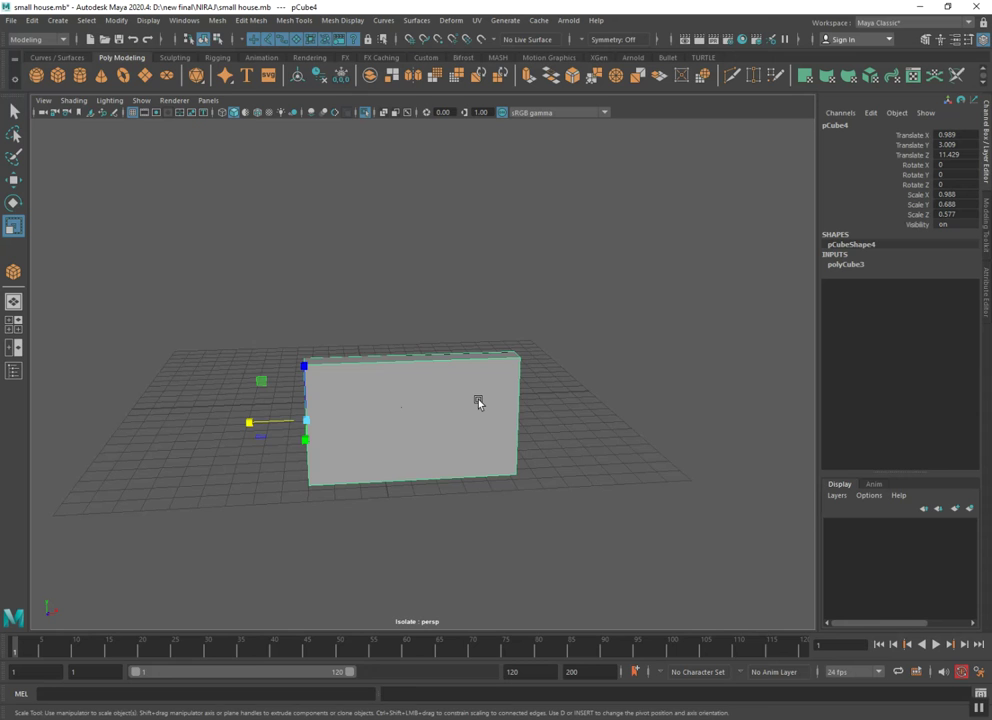
alt+drag(467, 401, 418, 405)
key(d)
click(488, 418)
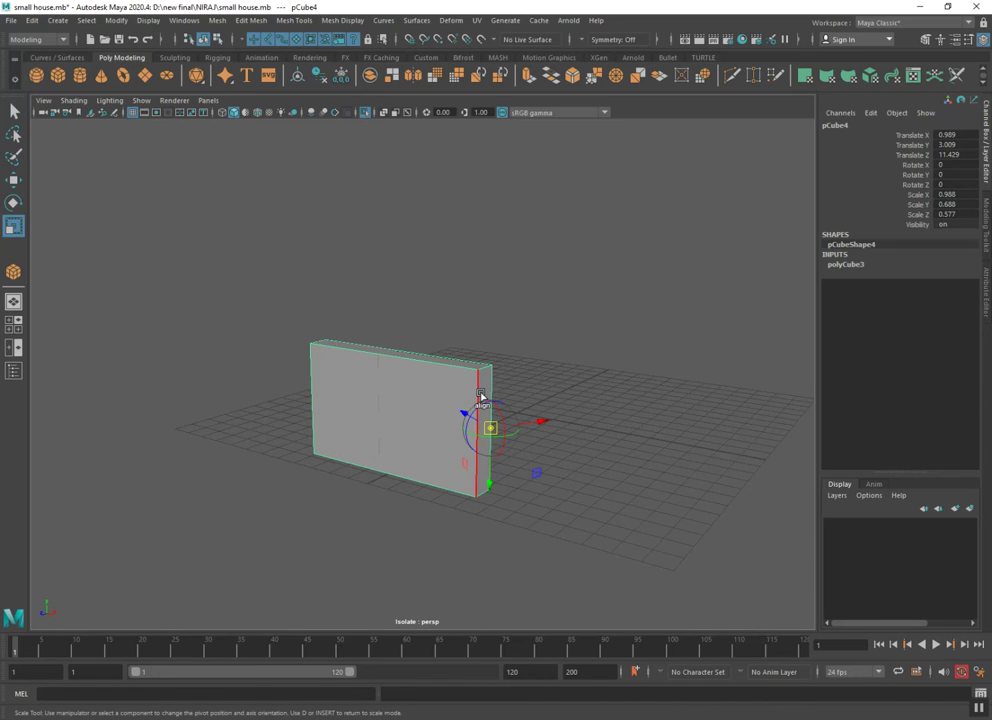
key(d)
drag(510, 440, 482, 435)
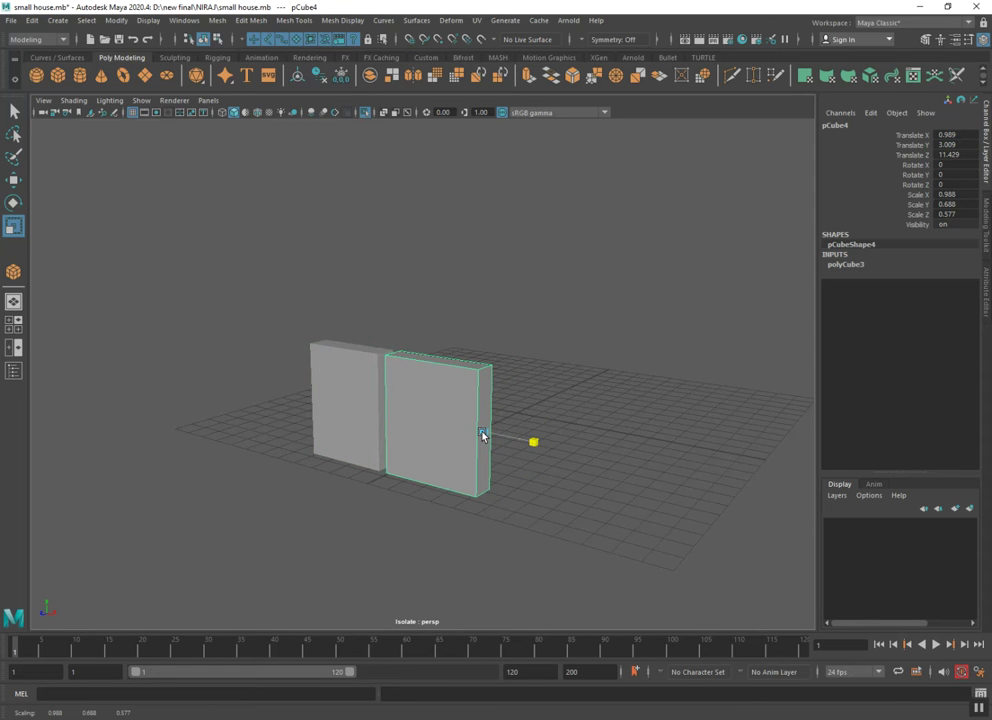
alt+drag(482, 435, 533, 434)
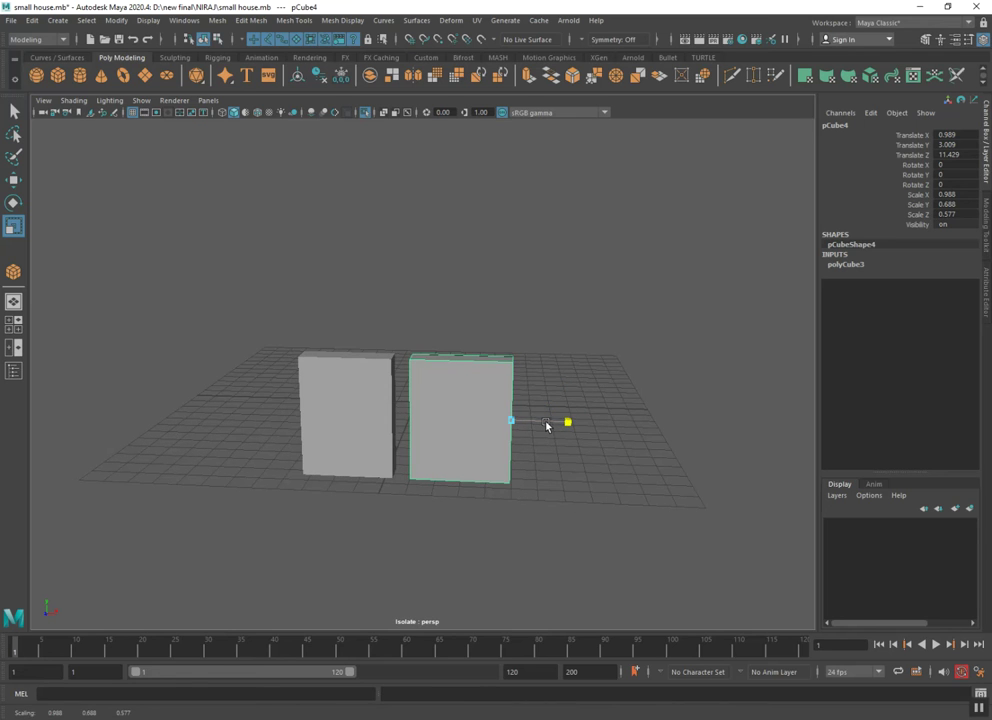
Widen the left panel until its edge nearly meets the right panel, then deselect both
click(381, 412)
drag(360, 410, 364, 413)
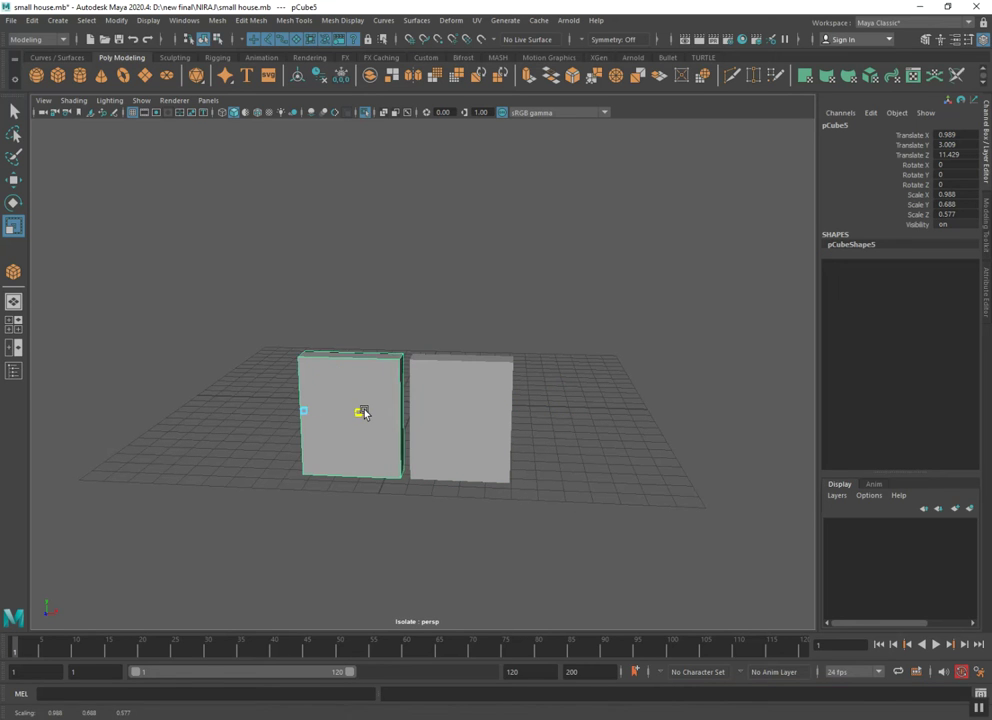
click(454, 414)
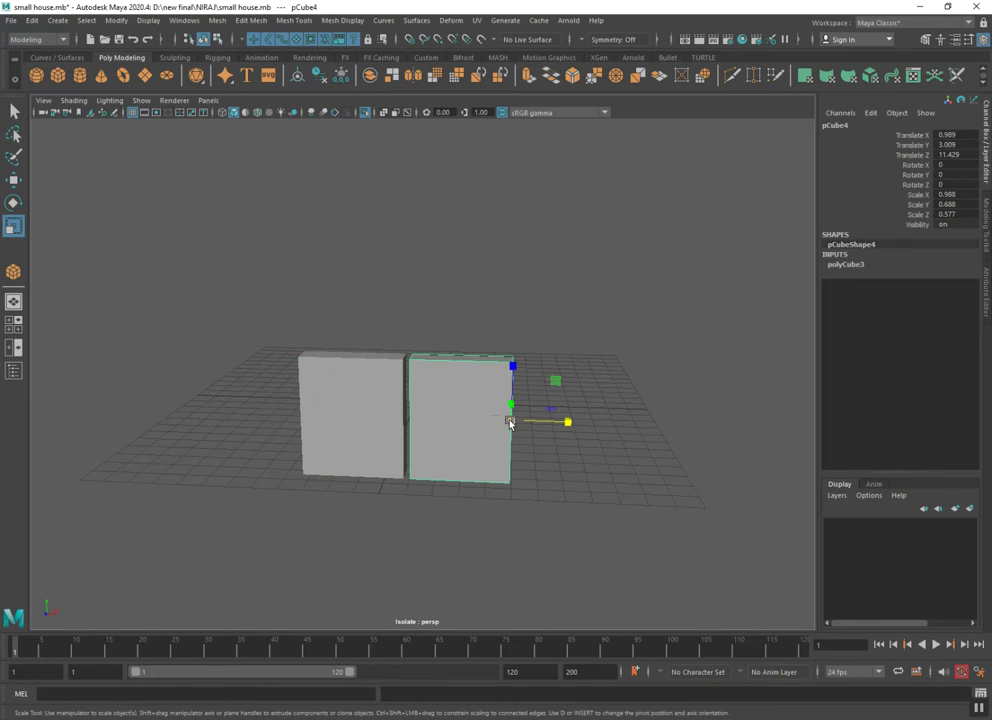
click(373, 416)
drag(359, 411, 362, 414)
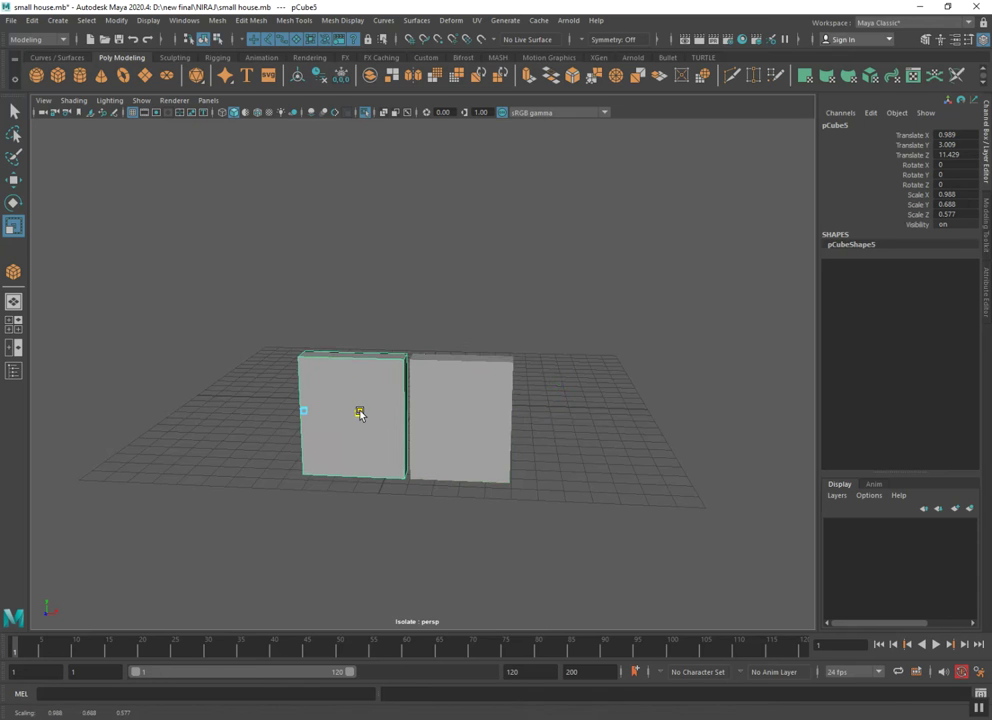
click(437, 420)
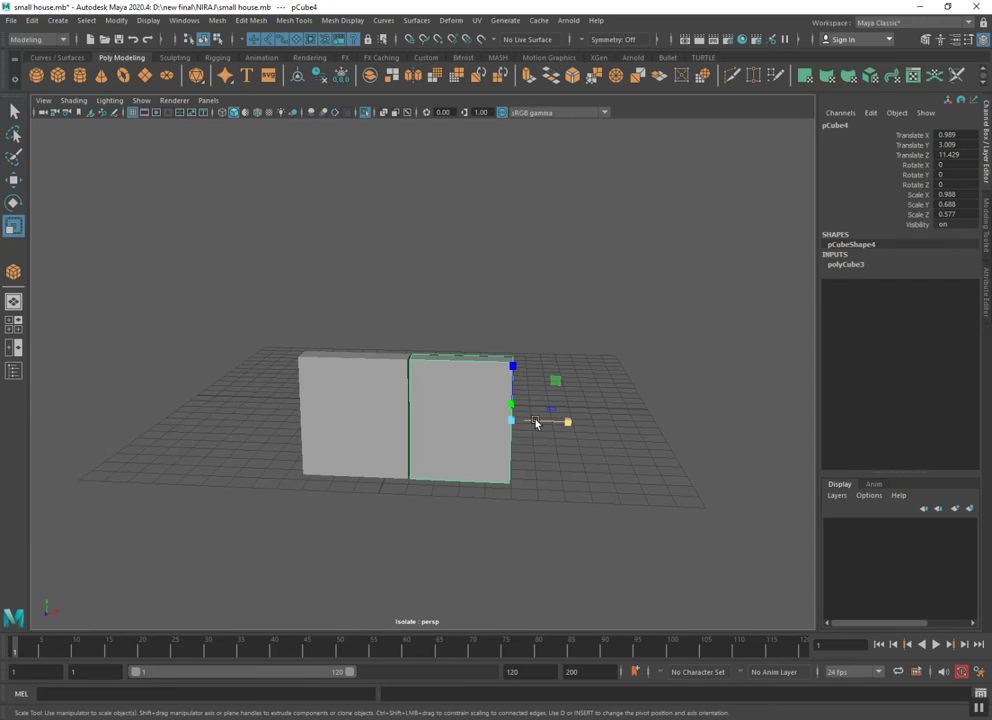
mouse_move(399, 454)
alt+mouse_down()
mouse_move(437, 446)
mouse_move(374, 434)
mouse_move(358, 414)
alt+mouse_up()
click(392, 434)
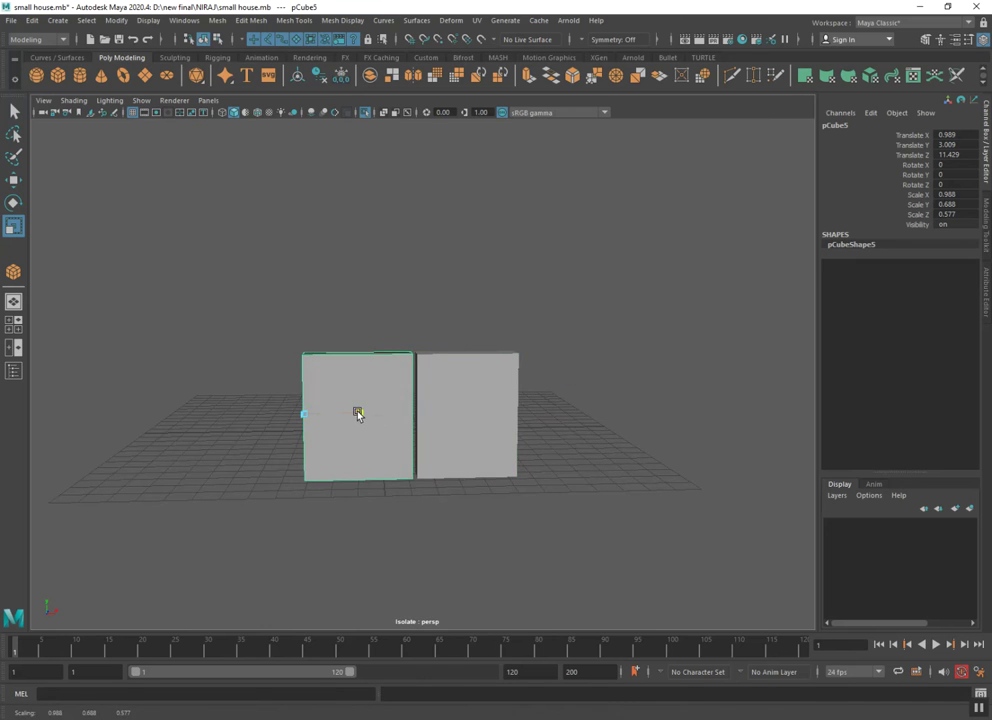
click(460, 414)
alt+drag(523, 432, 477, 410)
click(402, 305)
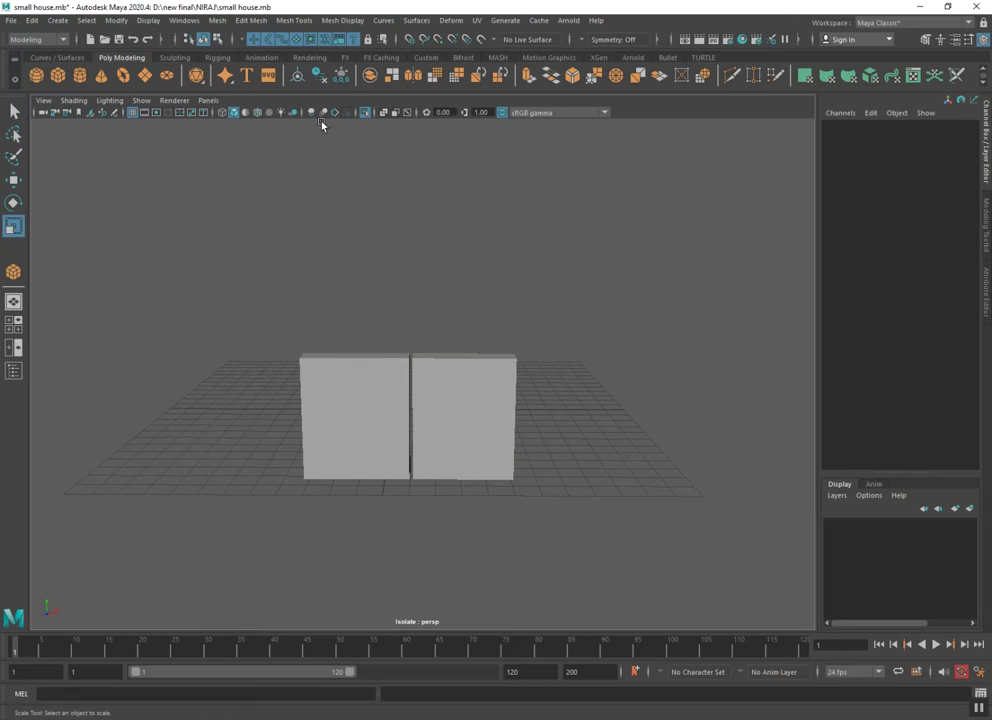
Exit Isolate Select to show the whole house and orbit to the front doorway
click(360, 120)
scroll(343, 332, down, 3)
alt+drag(361, 428, 399, 425)
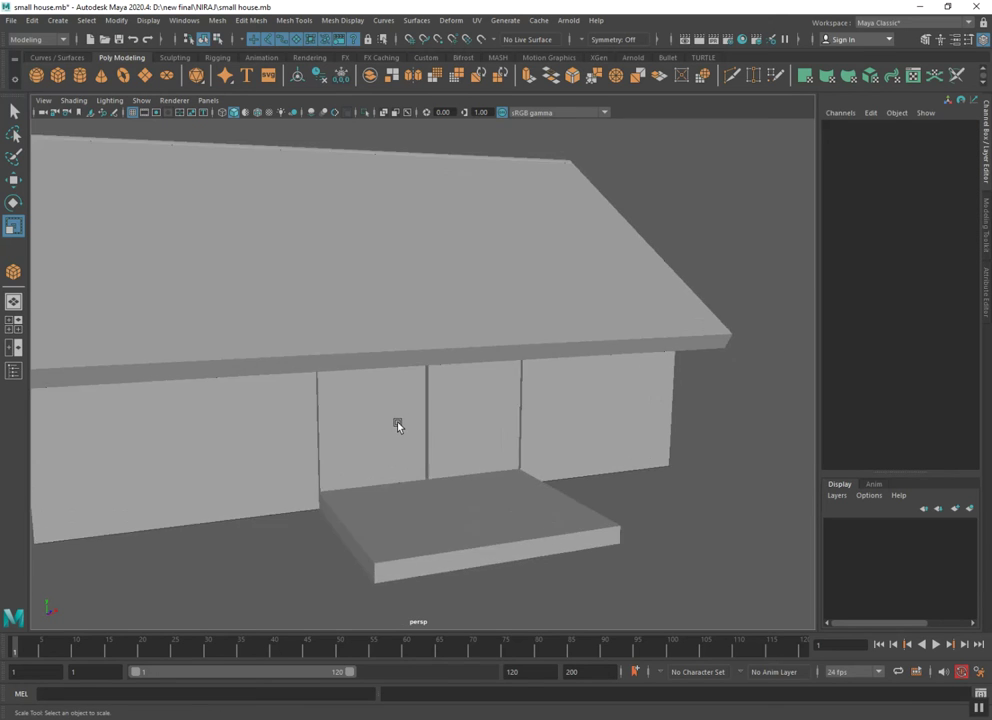
scroll(385, 400, up, 3)
alt+drag(371, 380, 365, 379)
Trial-rotate the left door panel and nudge its top face, then undo both changes
click(365, 379)
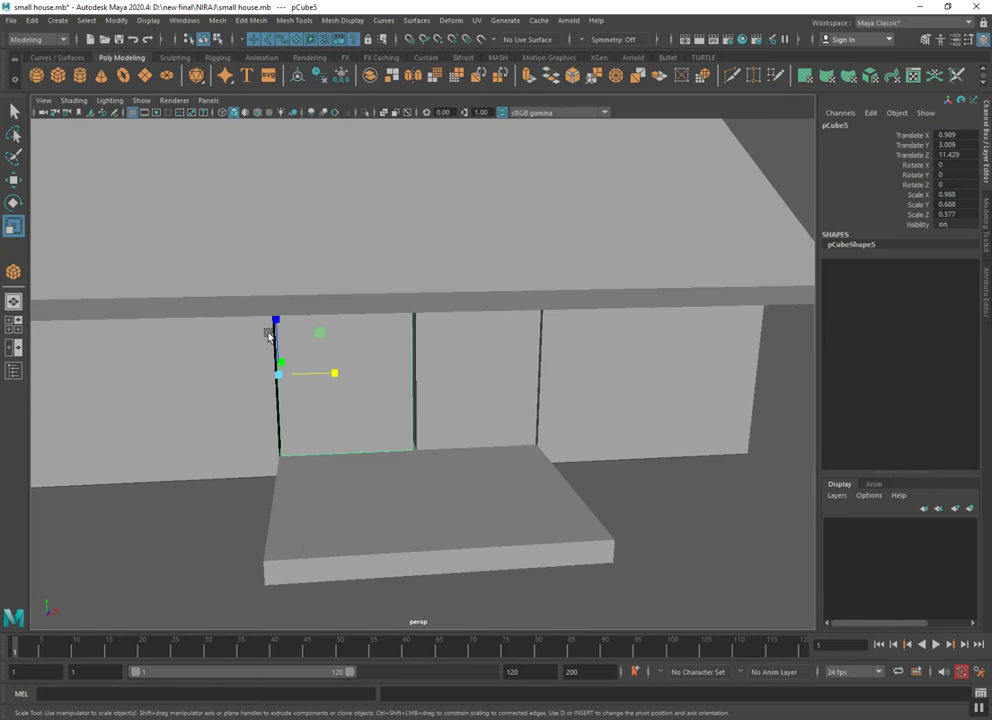
click(13, 203)
mouse_move(282, 380)
mouse_down()
mouse_move(287, 391)
mouse_move(272, 390)
mouse_move(317, 472)
mouse_move(334, 469)
mouse_up()
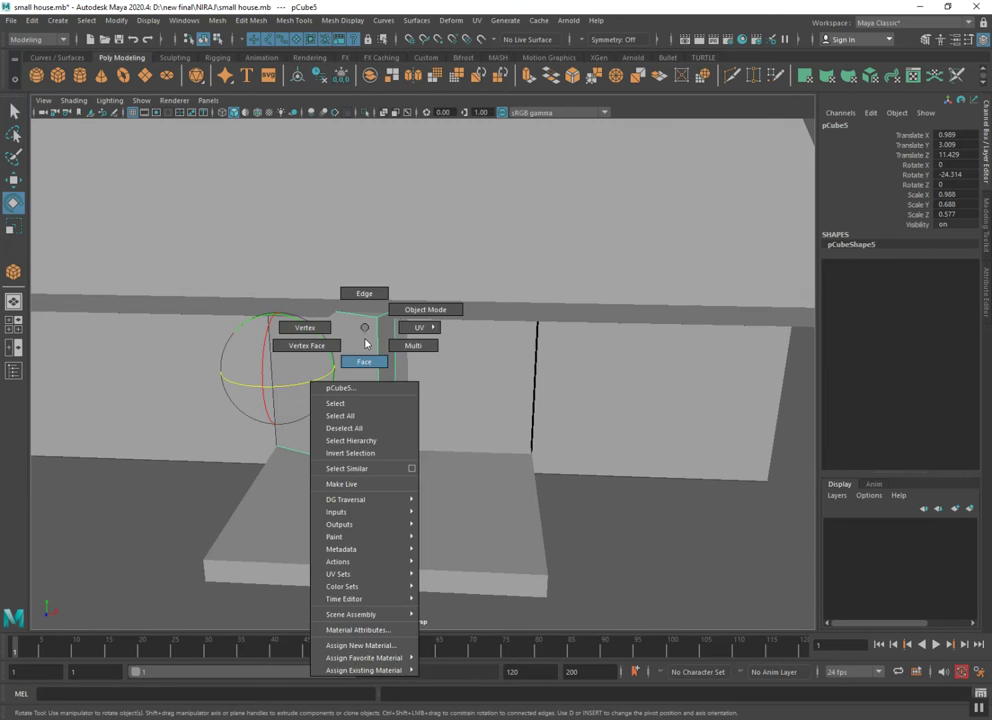
right_drag(365, 339, 375, 323)
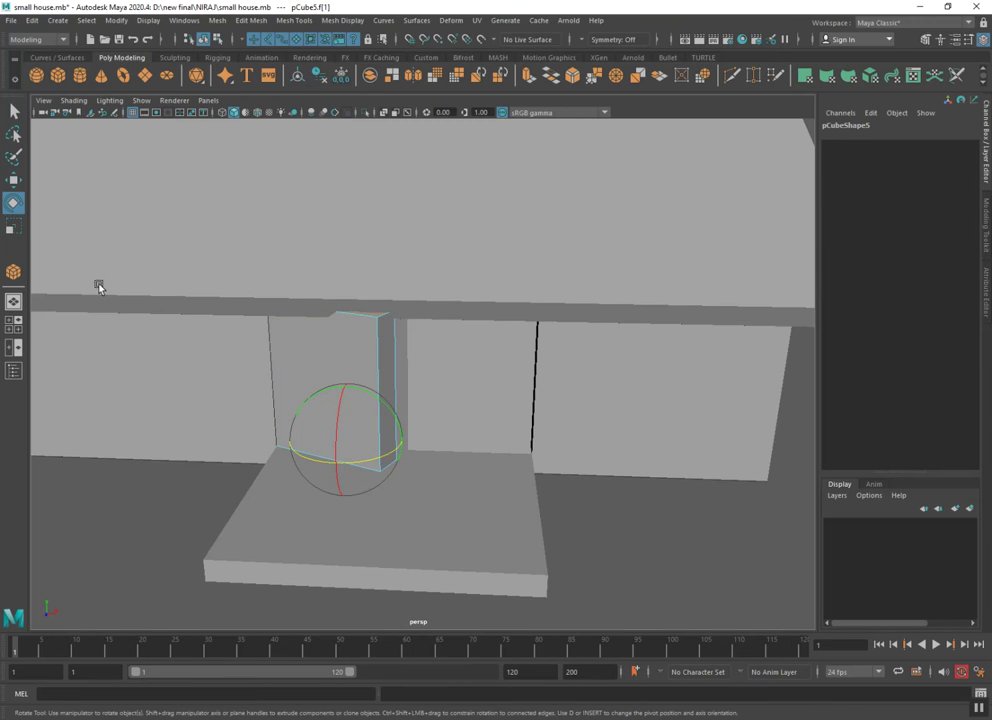
click(13, 180)
click(340, 382)
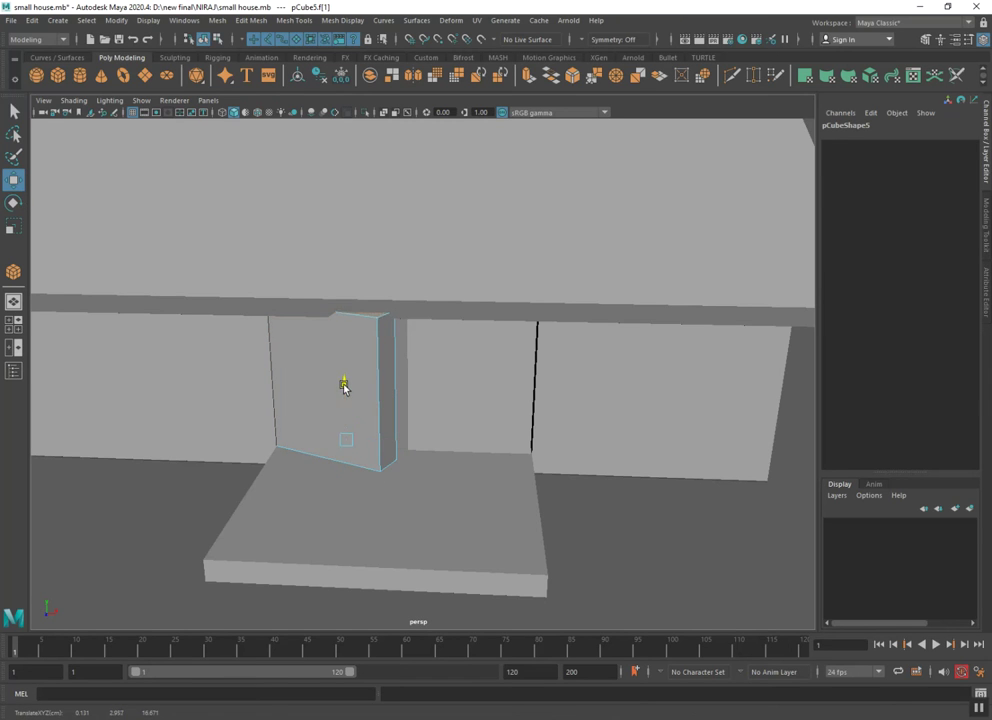
drag(343, 389, 343, 393)
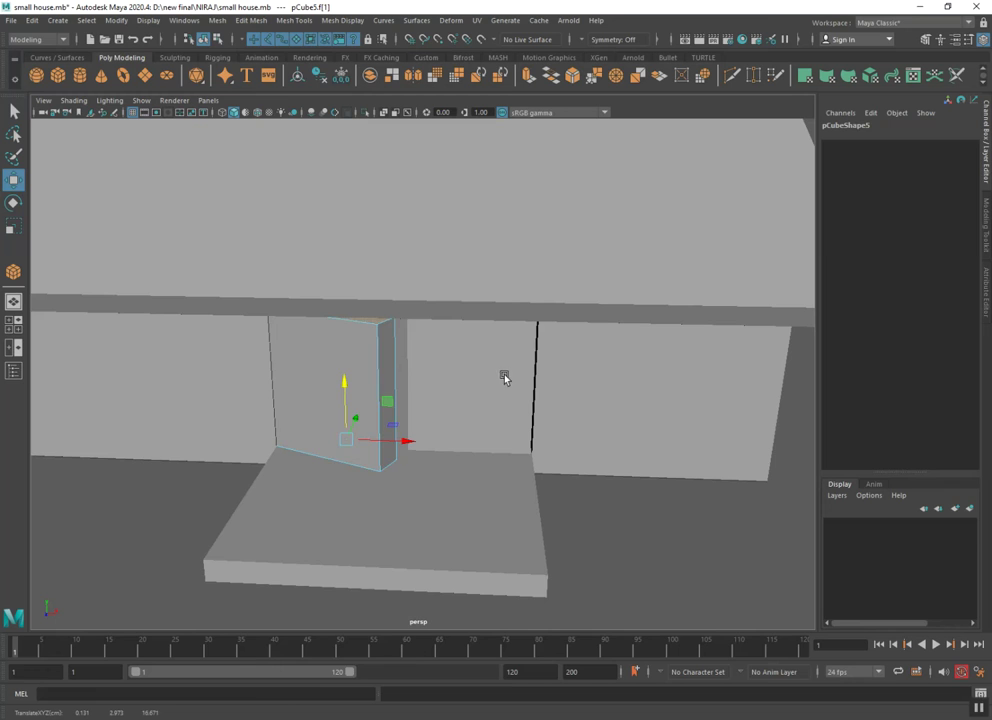
right_drag(350, 337, 410, 319)
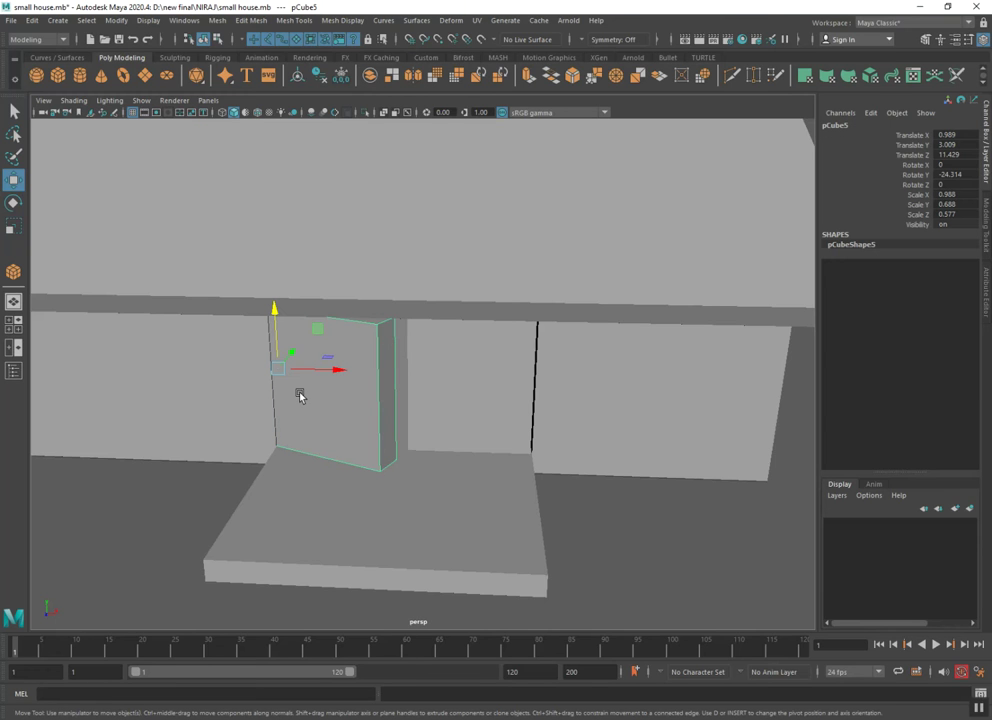
key(ctrl+z)
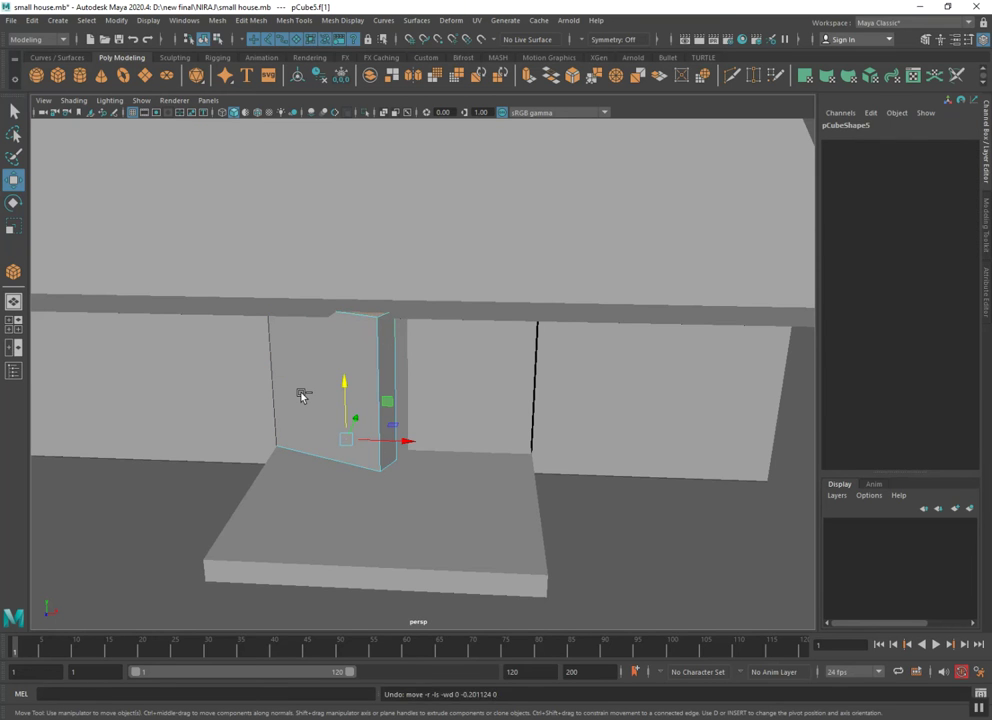
key(ctrl+z)
key(ctrl+z)
In Face mode, raise the left panel's top face slightly
right_drag(345, 347, 345, 378)
click(340, 325)
shift+click(345, 386)
drag(345, 399, 344, 394)
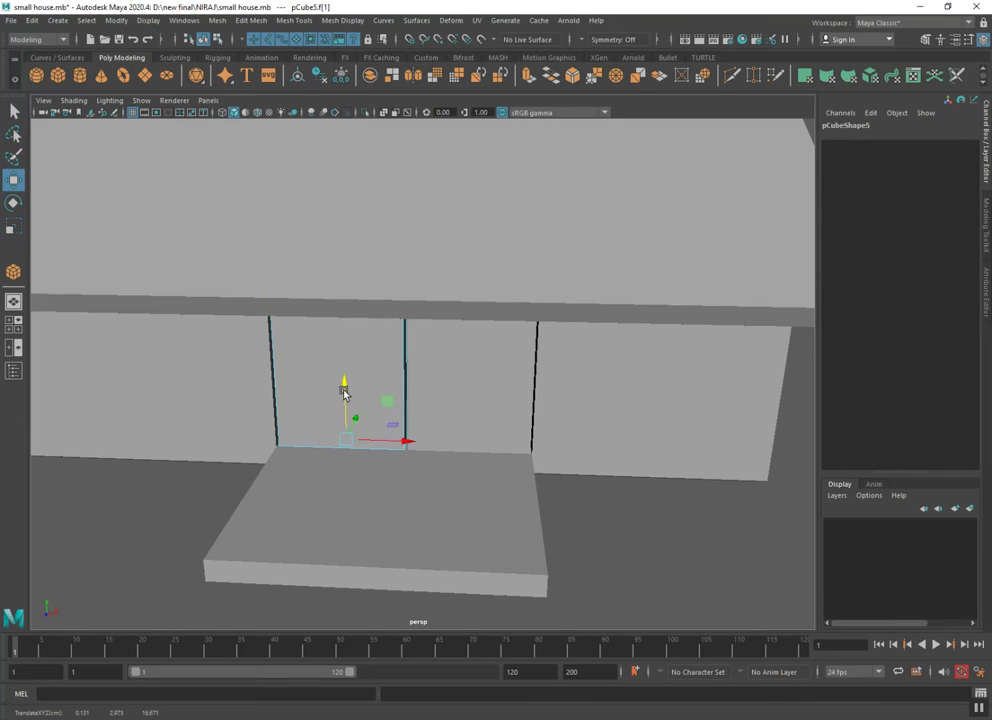
Raise the left panel's top face up to the beam and clear the face selection
scroll(345, 400, up, 3)
alt+drag(350, 434, 425, 424)
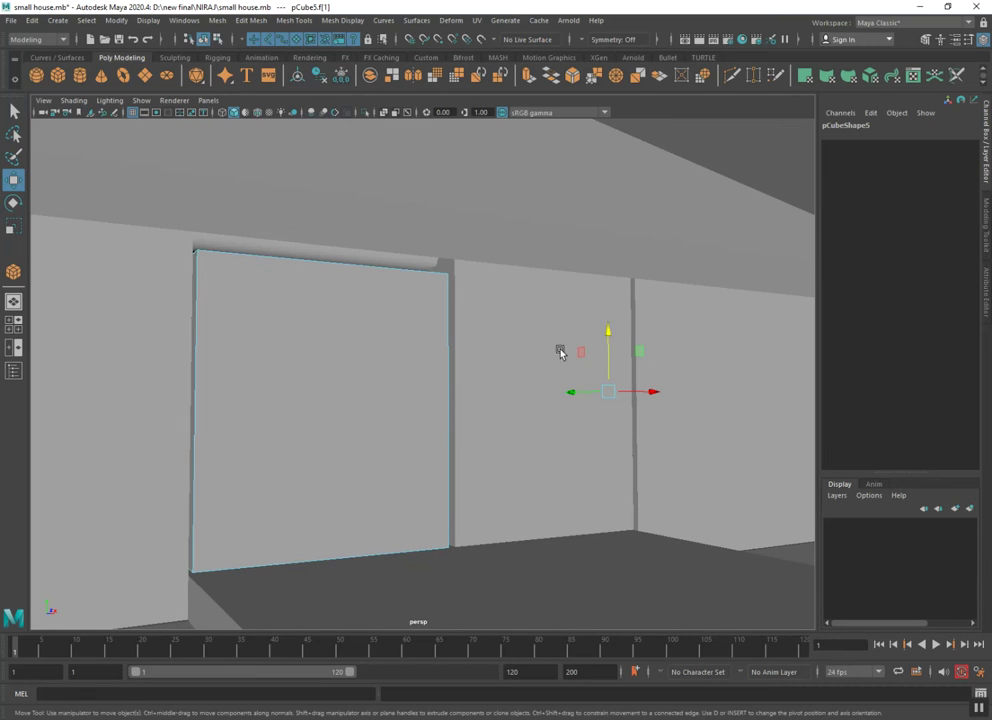
mouse_move(608, 337)
mouse_down()
mouse_move(610, 326)
mouse_move(498, 399)
mouse_move(520, 390)
mouse_up()
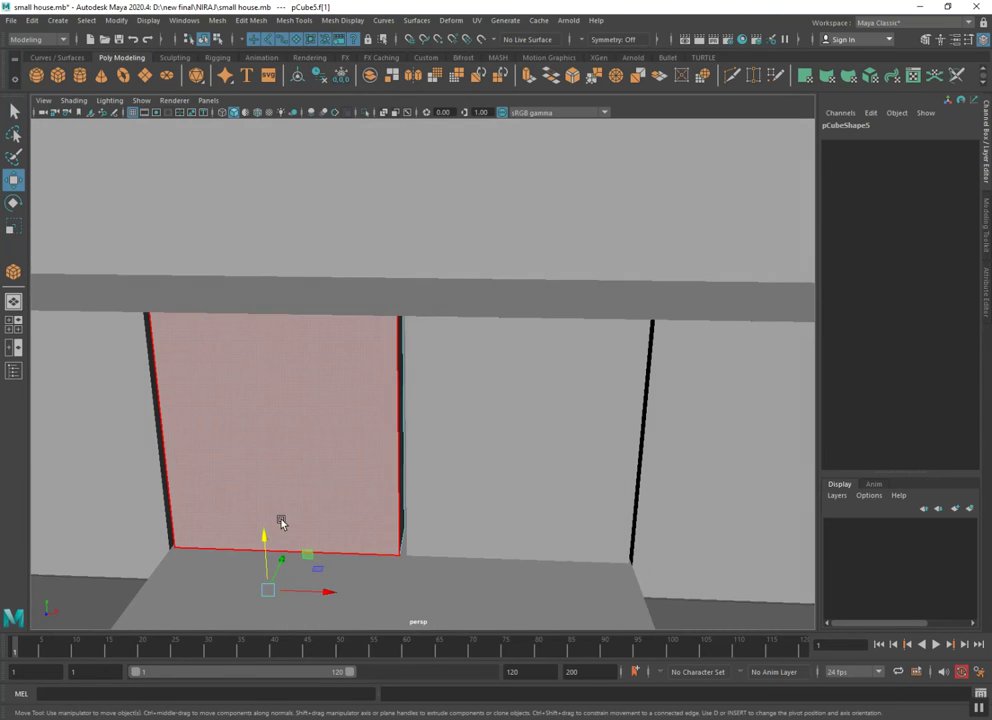
click(262, 541)
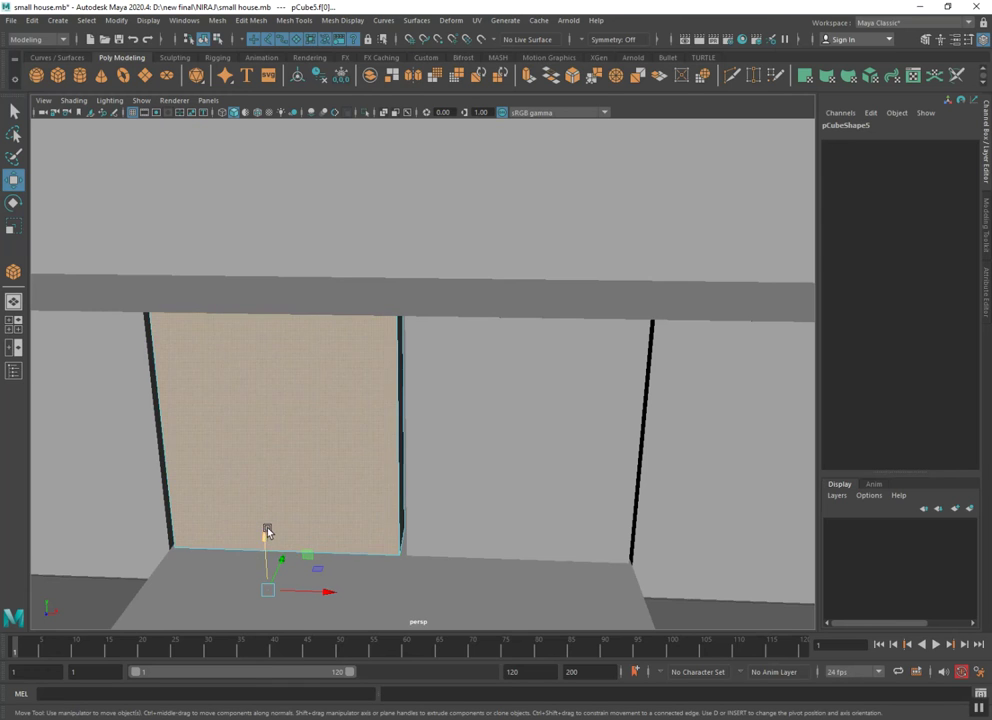
key(ctrl+z)
key(F8)
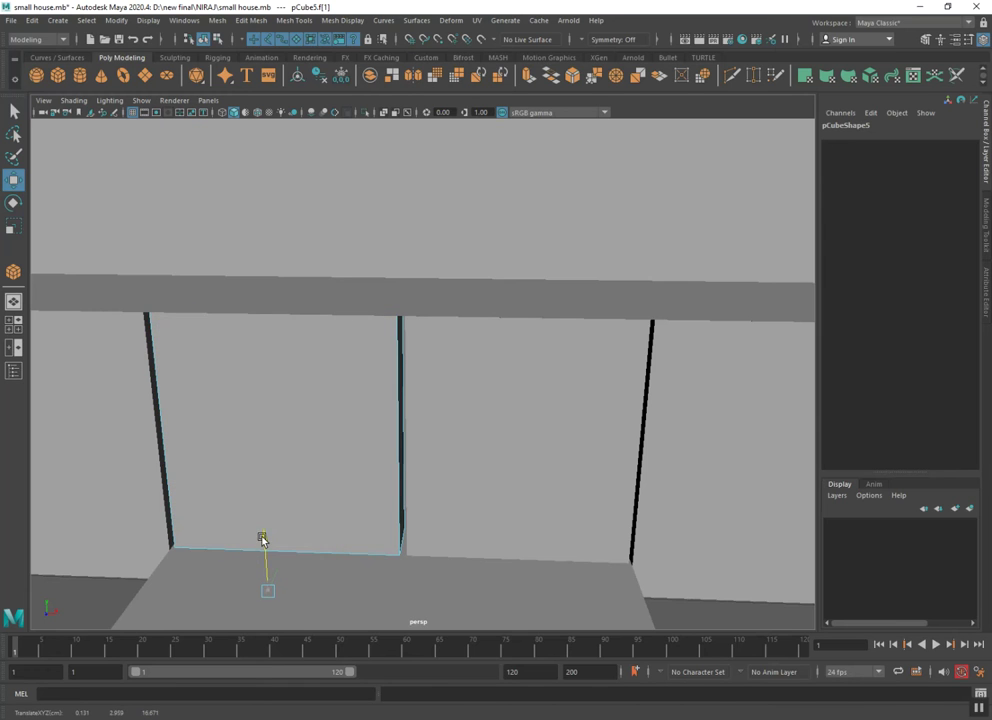
Lower the right door panel's top face in Face mode to sit just below the beam
click(416, 469)
right_drag(480, 385, 480, 392)
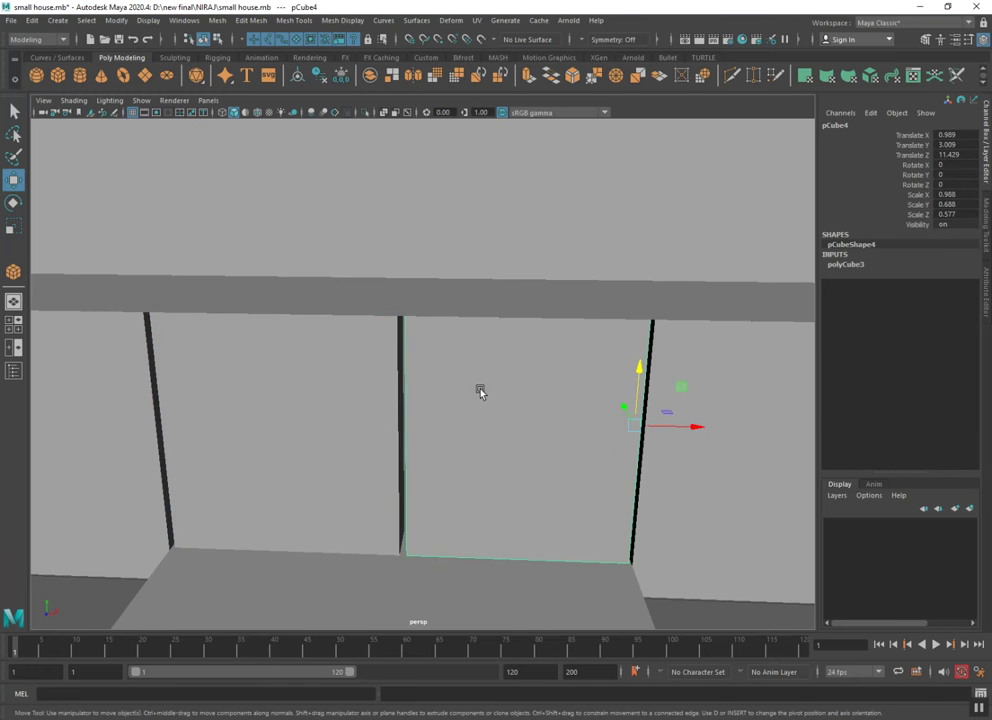
drag(263, 539, 258, 632)
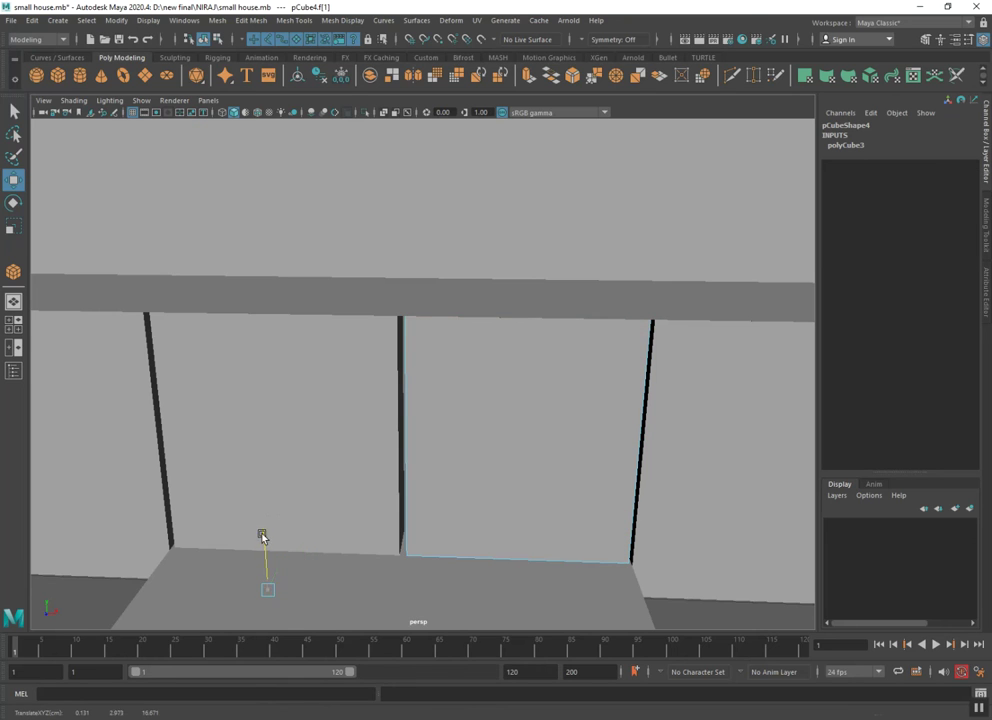
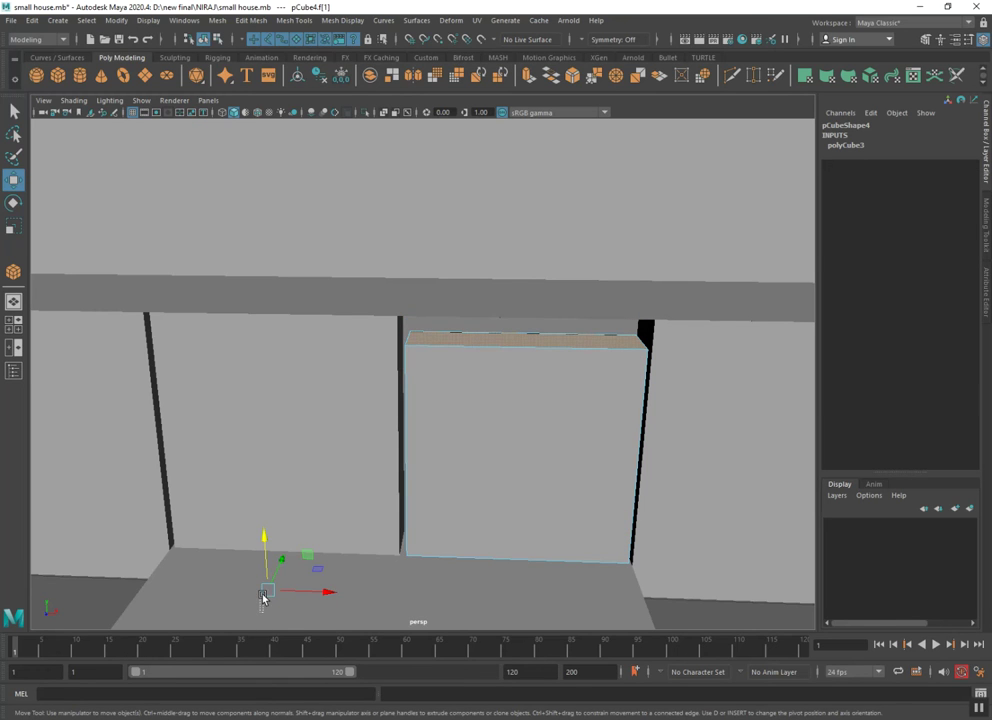
Raise the front panel box pCube4 until it meets the beam
key(Delete)
click(458, 406)
key(ctrl+z)
key(shift+z)
key(ctrl+z)
drag(268, 541, 269, 500)
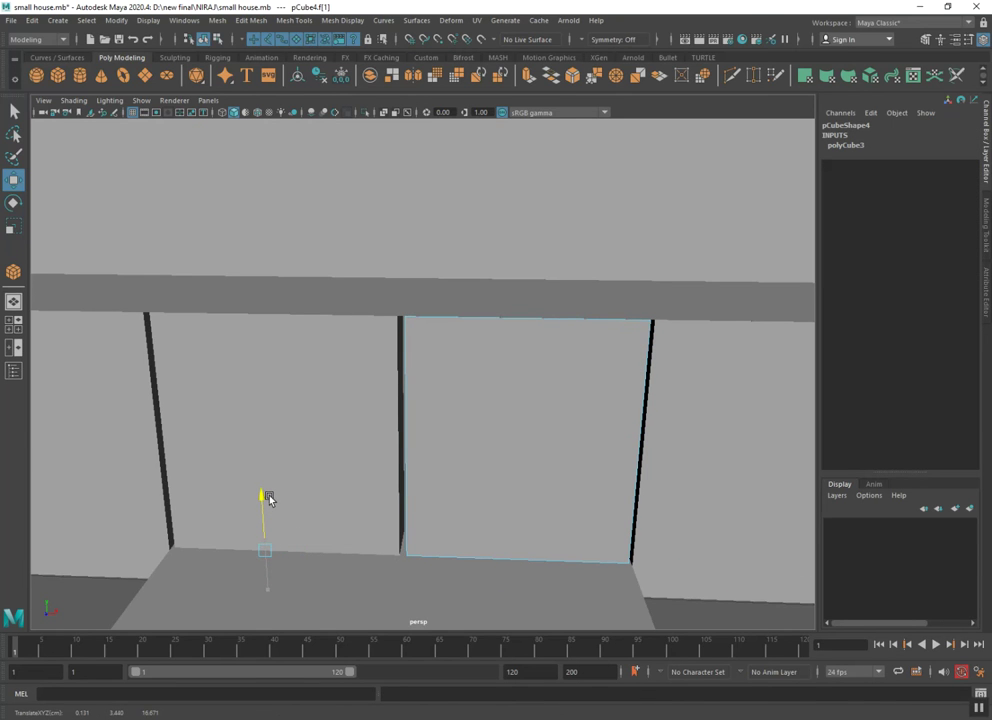
right_drag(430, 380, 460, 378)
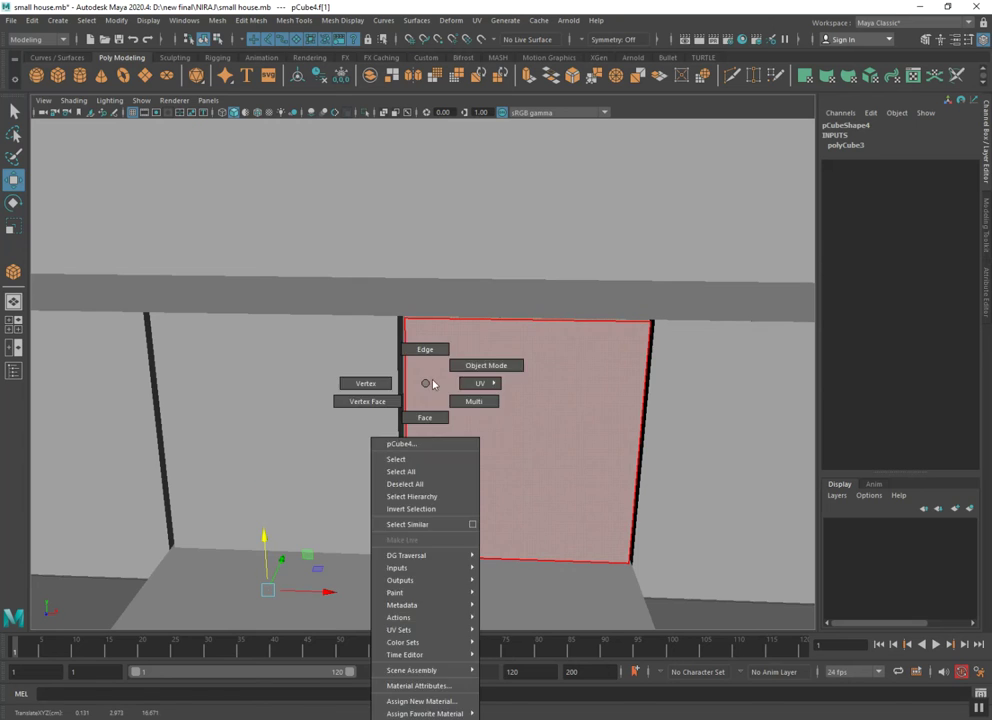
Clone the door panel and place the copy beside the house's left gable wall
scroll(459, 380, down, 2)
scroll(454, 414, down, 3)
click(239, 525)
scroll(360, 469, down, 1)
mouse_move(367, 467)
alt+mouse_down()
mouse_move(483, 467)
mouse_move(392, 487)
mouse_move(434, 505)
alt+mouse_up()
click(472, 427)
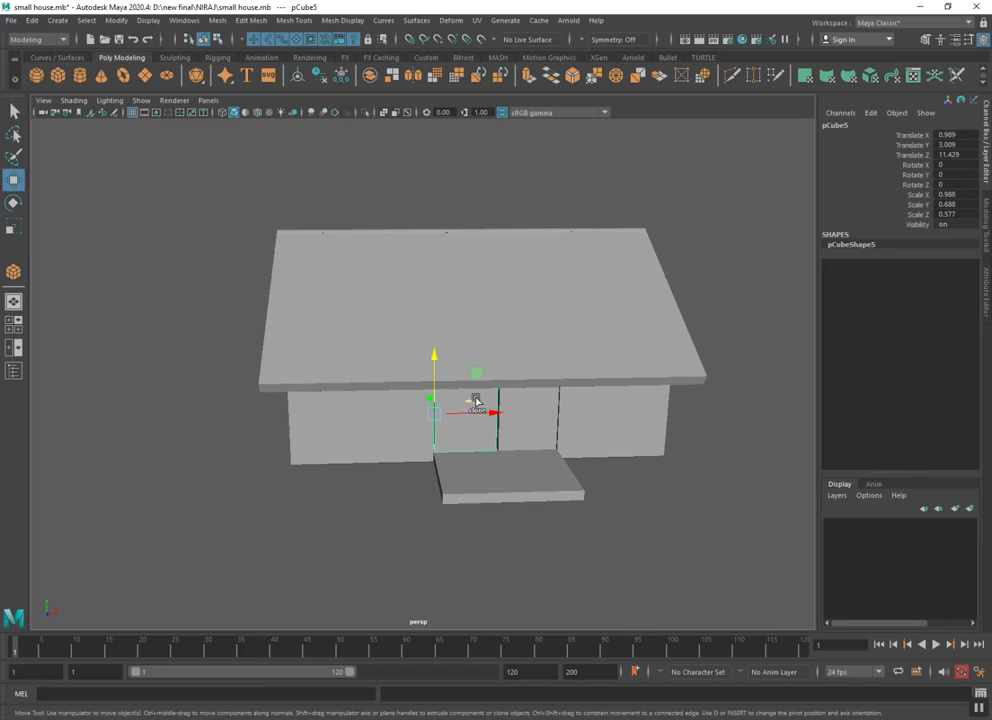
shift+drag(474, 415, 226, 413)
drag(287, 427, 205, 420)
mouse_move(260, 370)
alt+mouse_down()
mouse_move(297, 412)
mouse_move(361, 439)
mouse_move(316, 441)
alt+mouse_up()
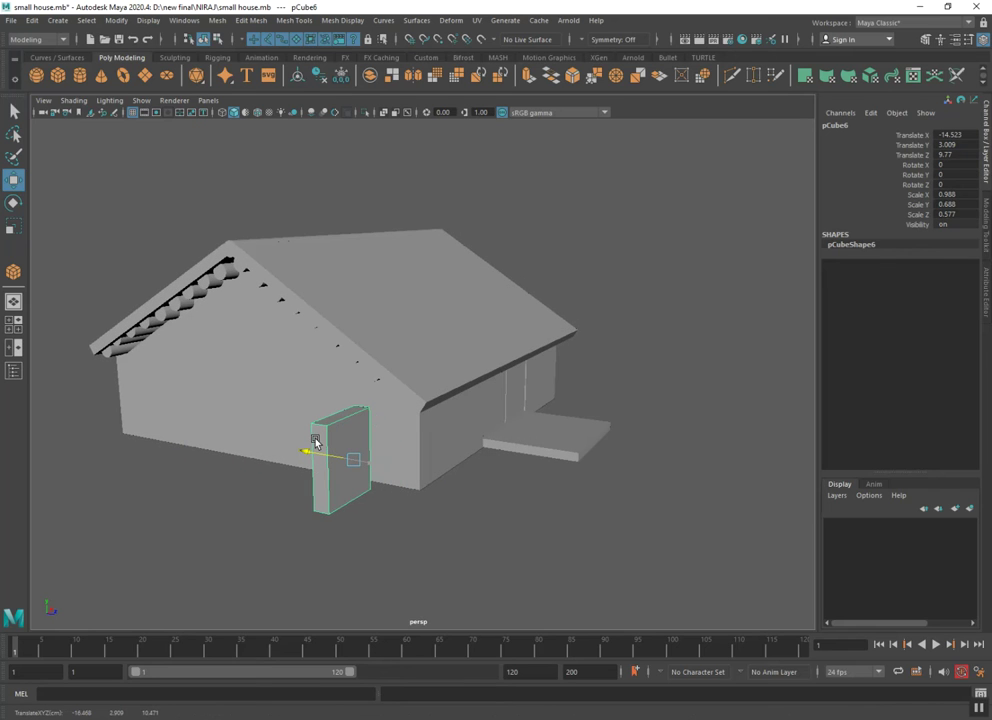
Turn the copied panel to Rotate Y -90 and set it into the left gable wall
key(e)
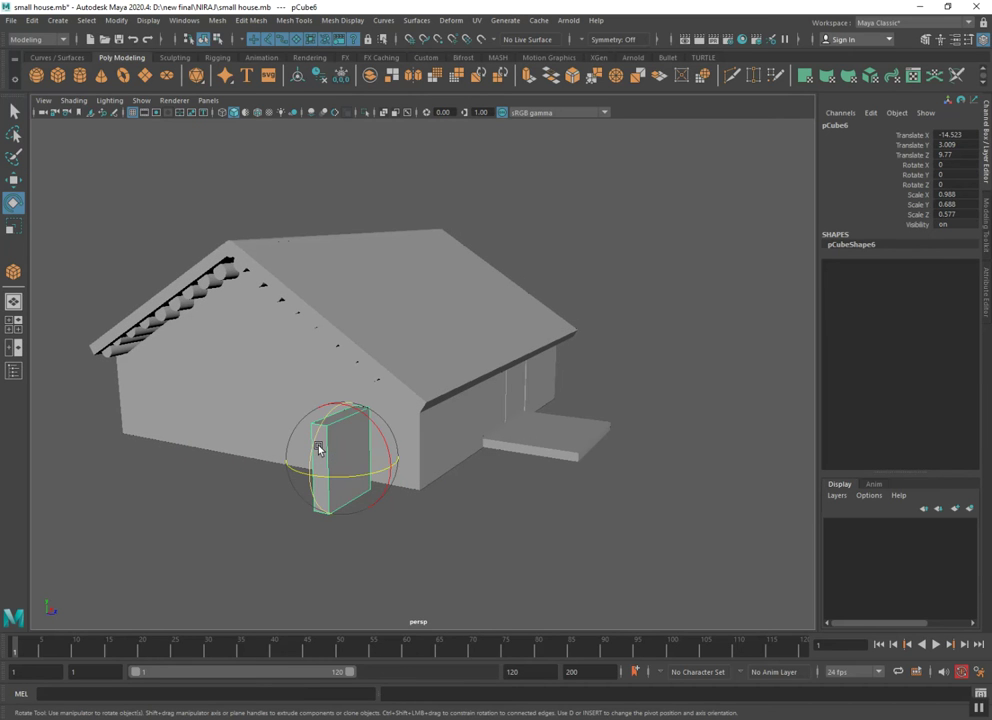
mouse_move(319, 450)
mouse_down()
mouse_move(332, 470)
mouse_move(281, 461)
mouse_up()
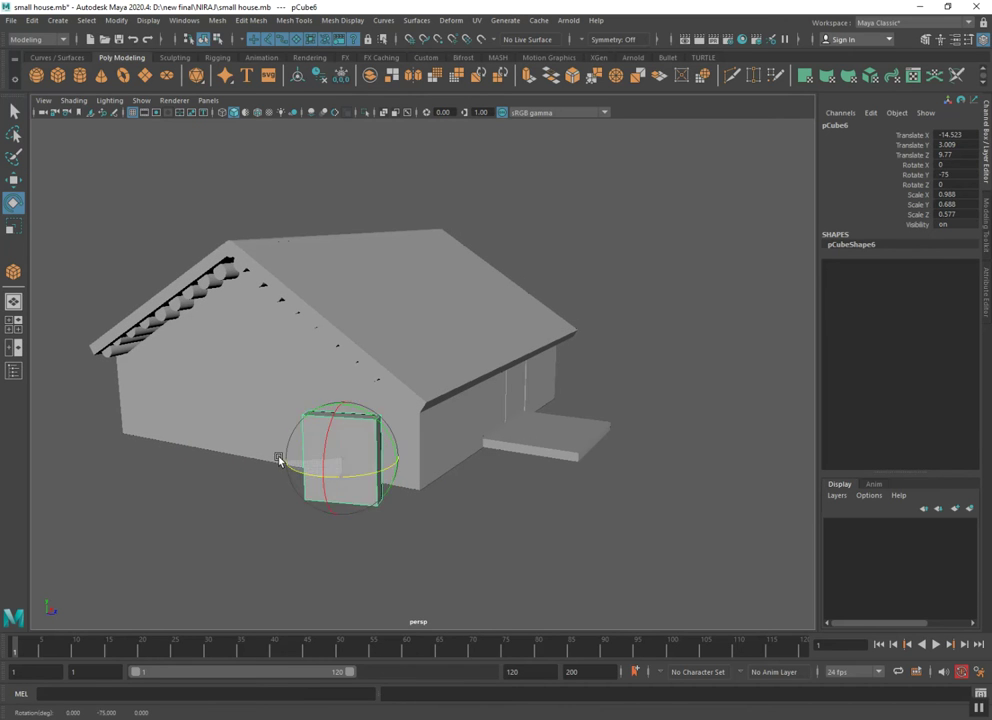
mouse_move(281, 401)
mouse_down()
mouse_move(288, 421)
mouse_move(263, 385)
mouse_move(307, 424)
mouse_up()
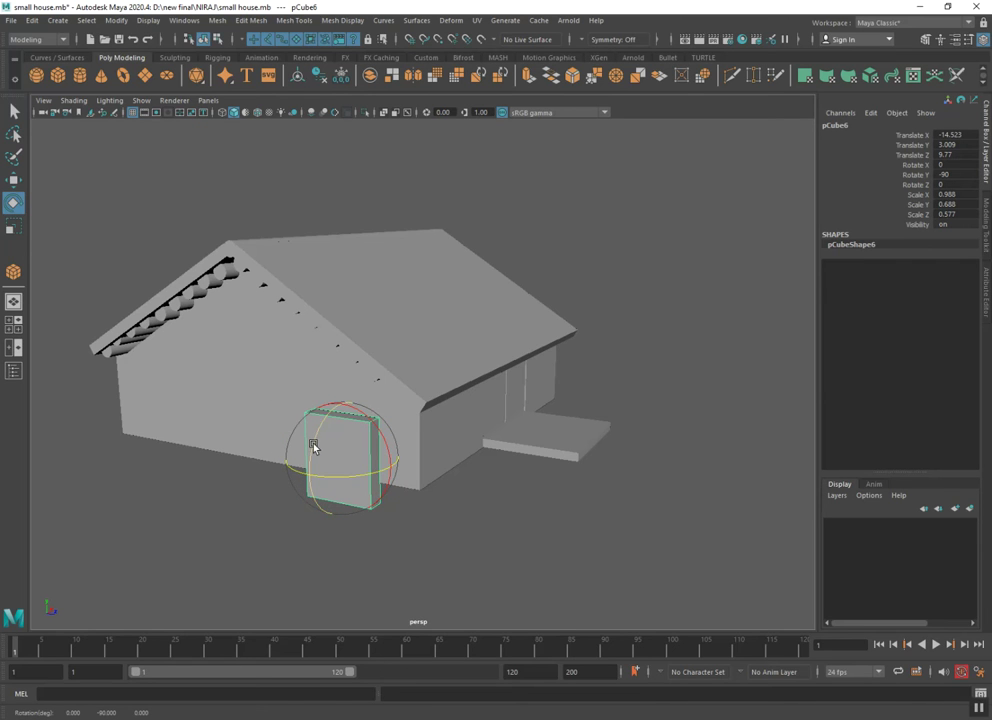
key(w)
mouse_move(335, 455)
mouse_down()
mouse_move(224, 416)
mouse_move(272, 432)
mouse_move(332, 388)
mouse_up()
middle_drag(332, 383, 239, 408)
drag(240, 376, 244, 337)
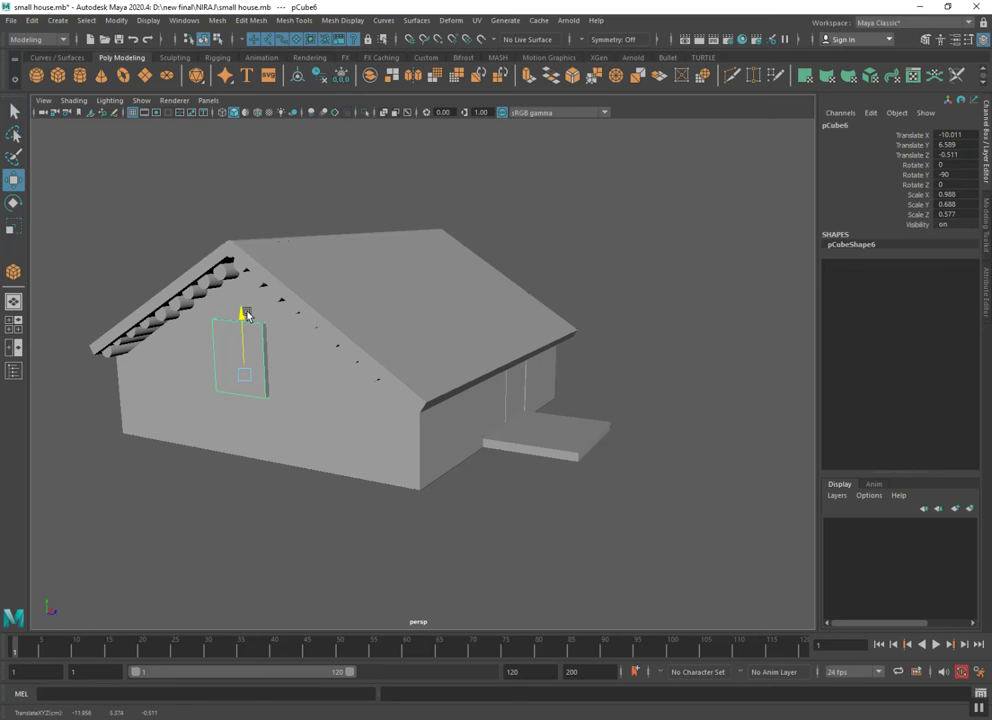
drag(216, 388, 183, 377)
Widen the window frame slightly and clone a second frame to its right
key(r)
drag(265, 368, 282, 360)
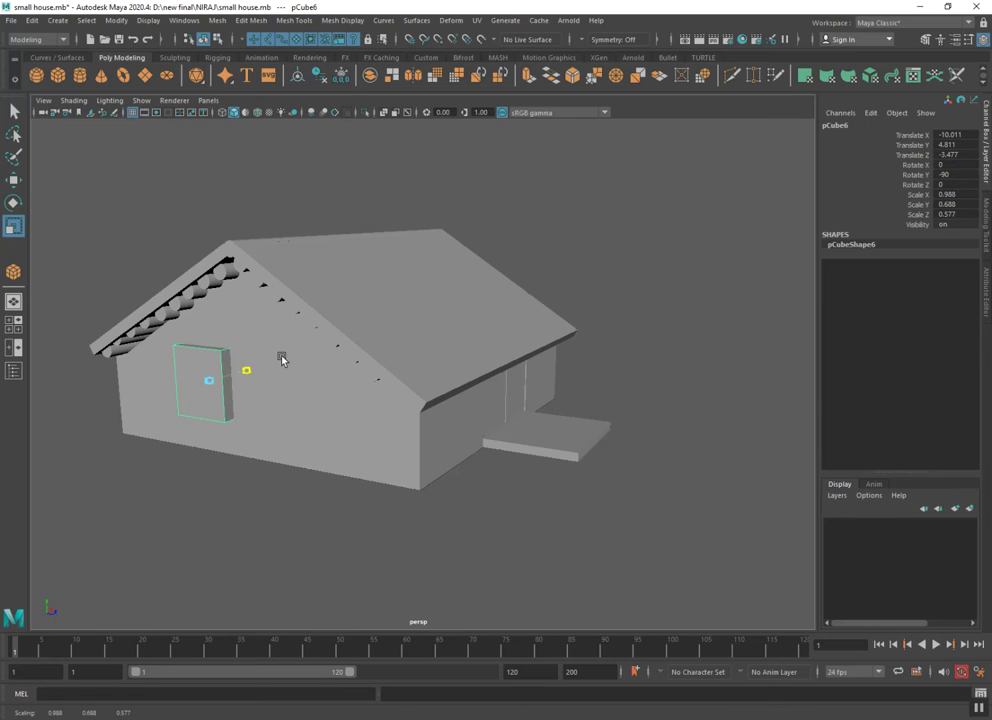
key(w)
drag(235, 376, 239, 375)
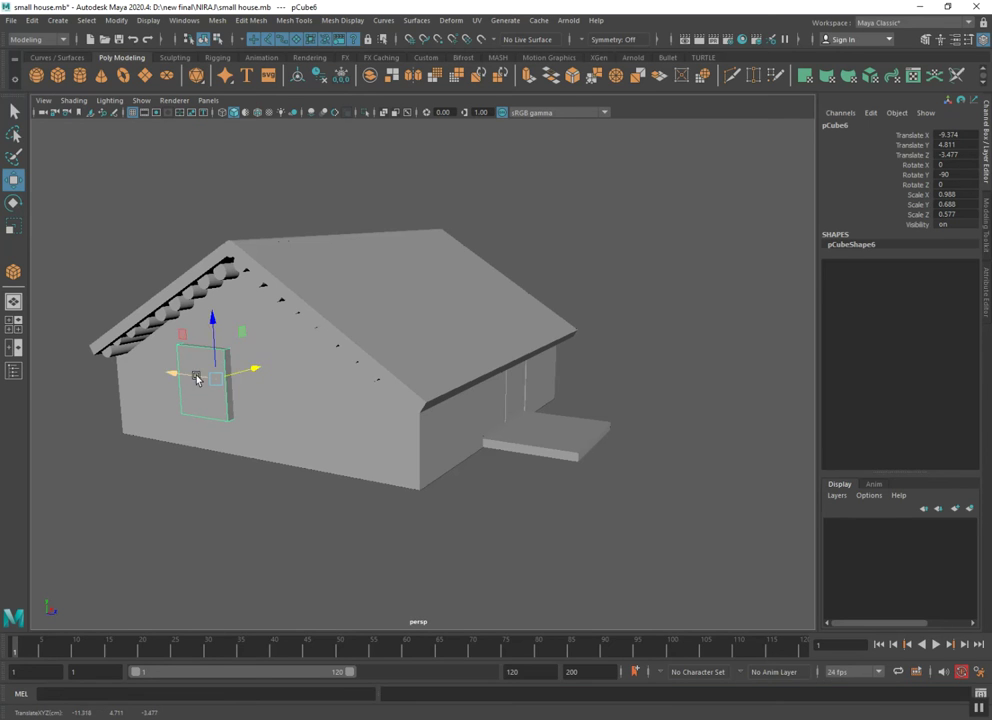
shift+drag(187, 378, 277, 394)
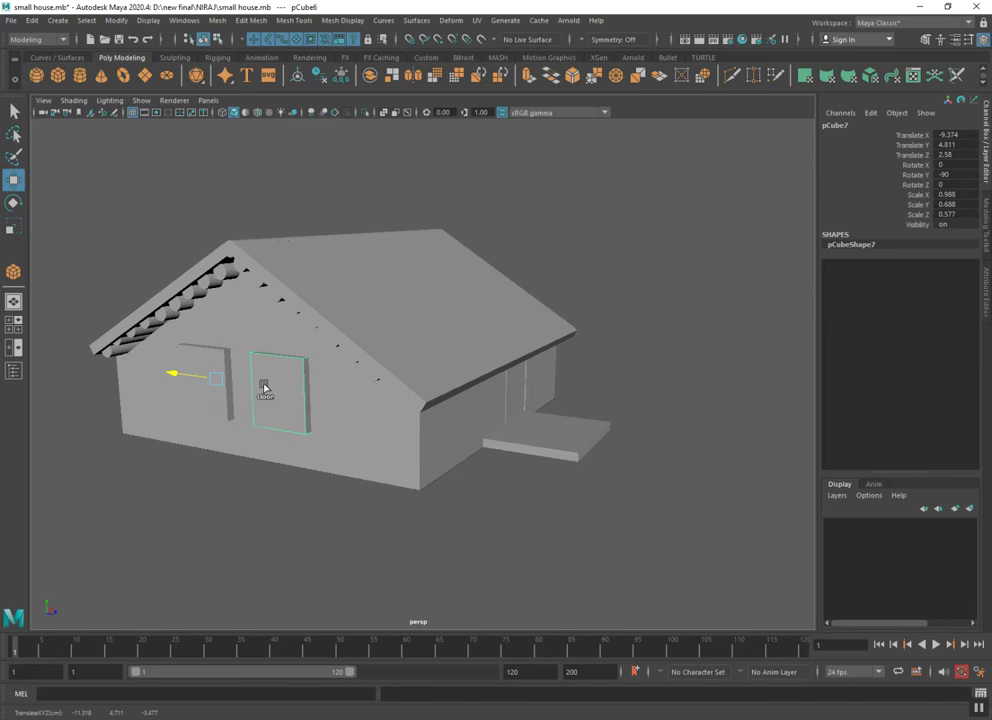
Combine the two left-wall window frames into one object with Mesh > Combine
scroll(277, 394, down, 2)
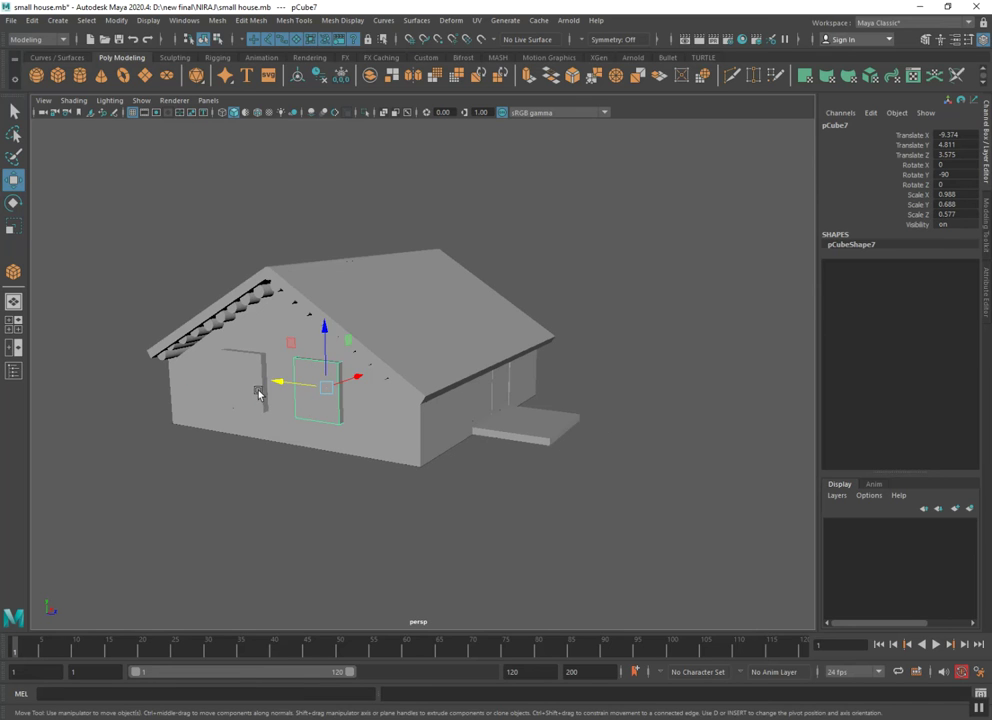
shift+click(258, 394)
click(217, 20)
click(241, 49)
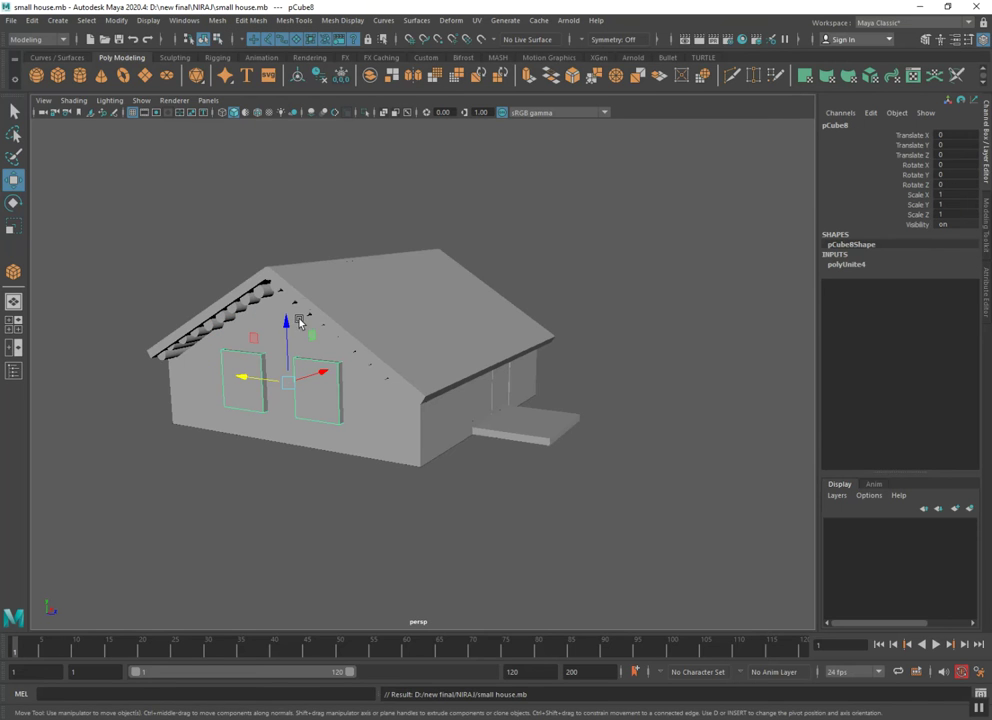
Clone the combined frames beside the house and into the opposite gable wall
shift+drag(310, 372, 228, 405)
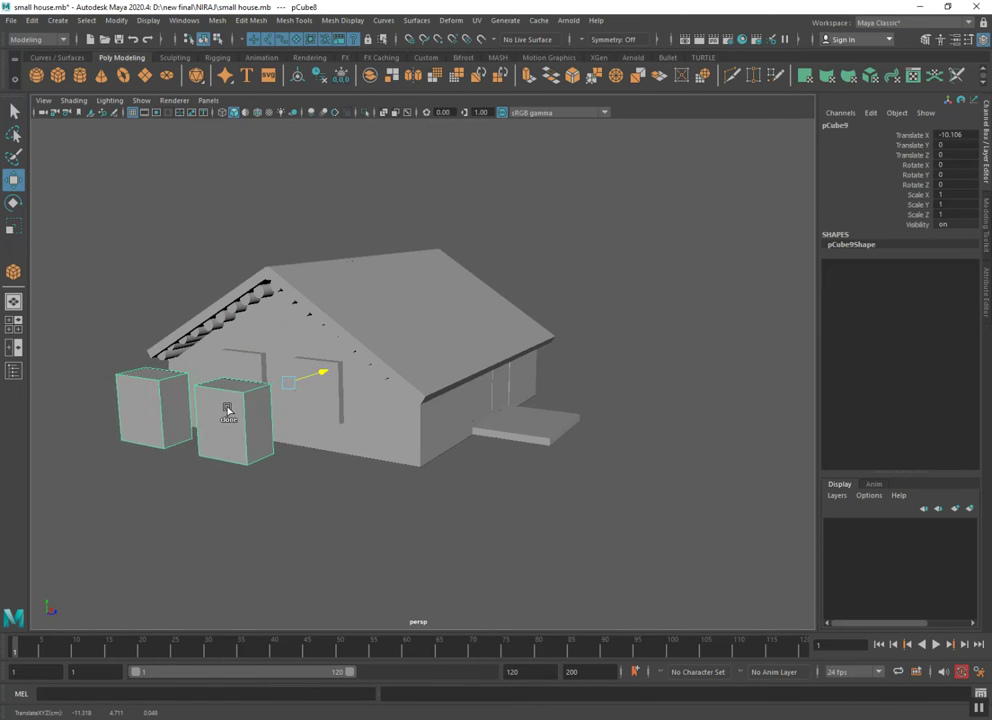
click(303, 392)
shift+drag(314, 377, 500, 290)
mouse_move(480, 337)
alt+mouse_down()
mouse_move(321, 345)
mouse_move(405, 339)
mouse_move(281, 361)
mouse_move(648, 405)
mouse_move(467, 394)
mouse_move(666, 423)
alt+mouse_up()
scroll(466, 405, up, 3)
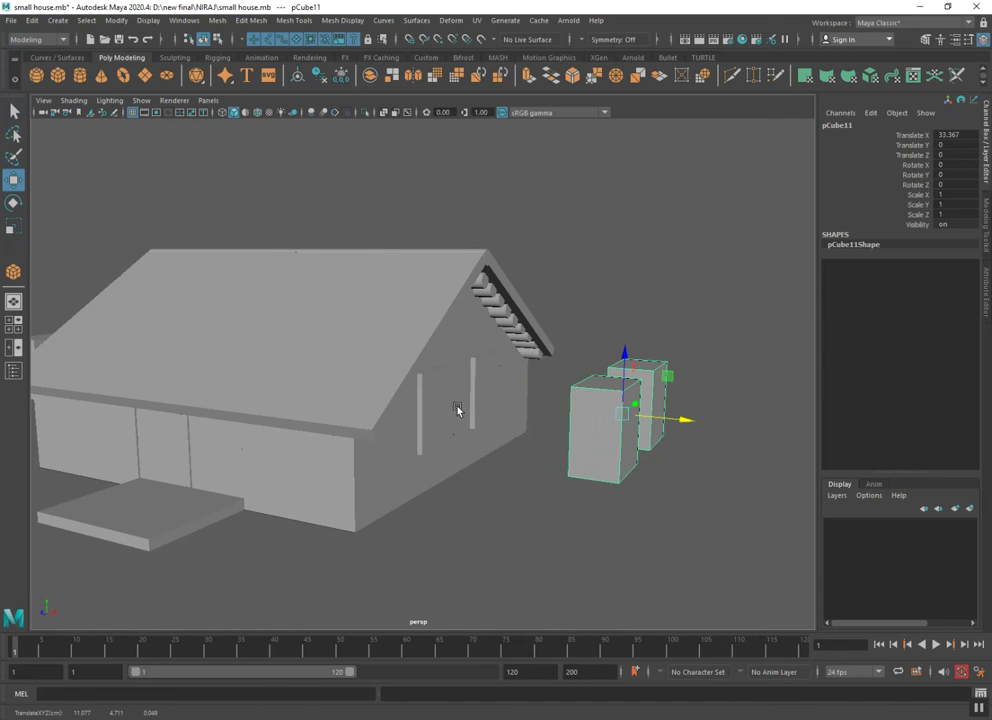
click(421, 418)
click(431, 434)
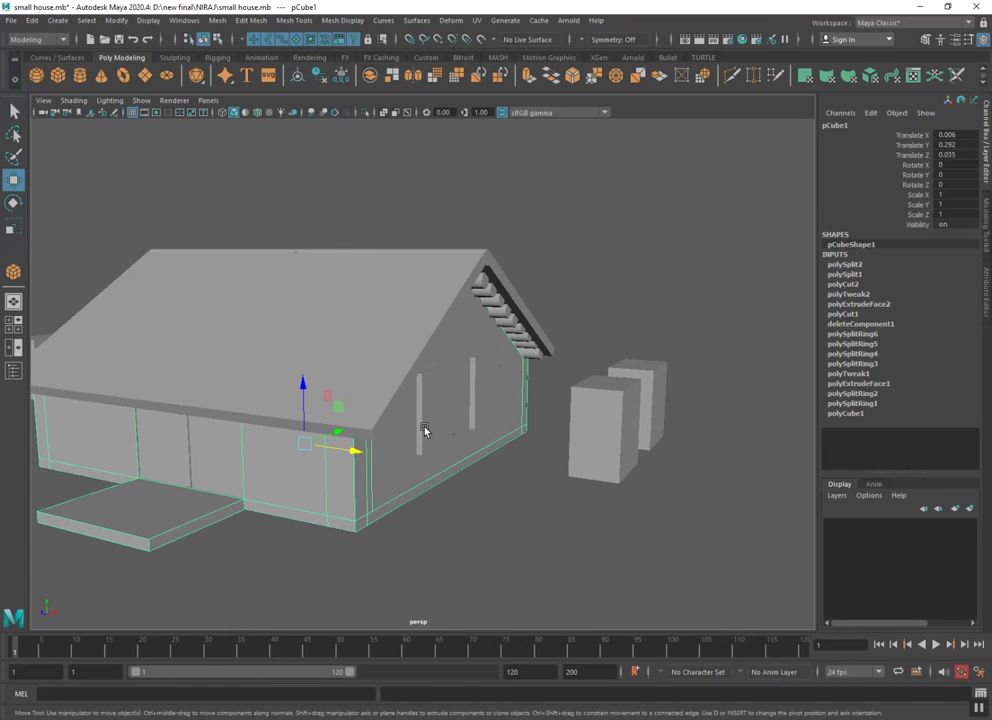
Boolean-difference the window frames out of the house at both gable walls
click(424, 430)
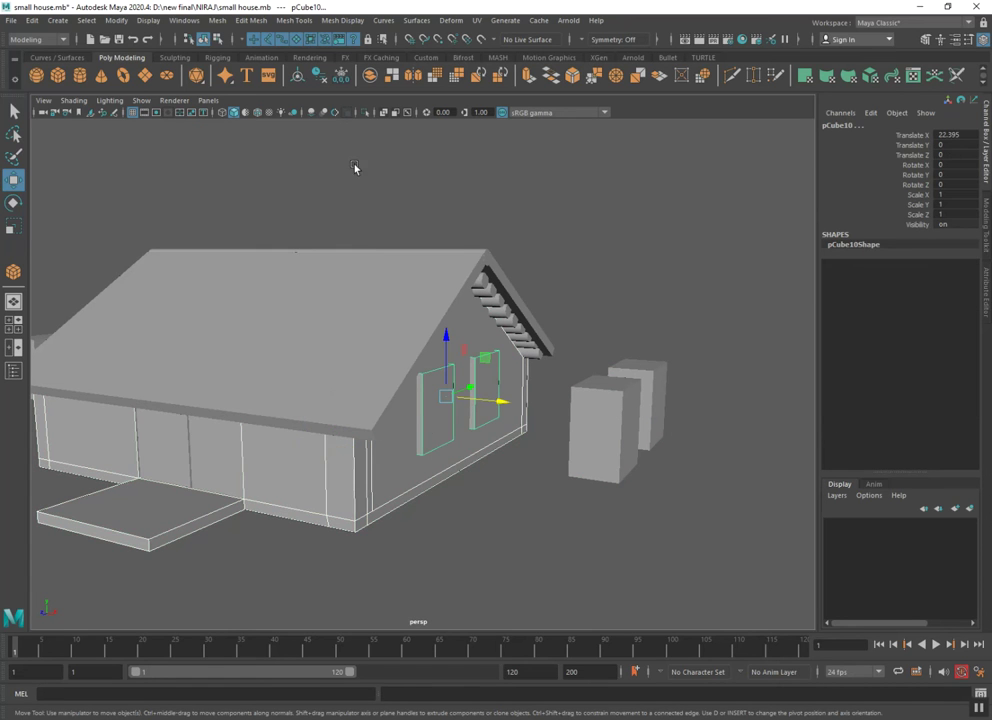
click(218, 20)
click(375, 63)
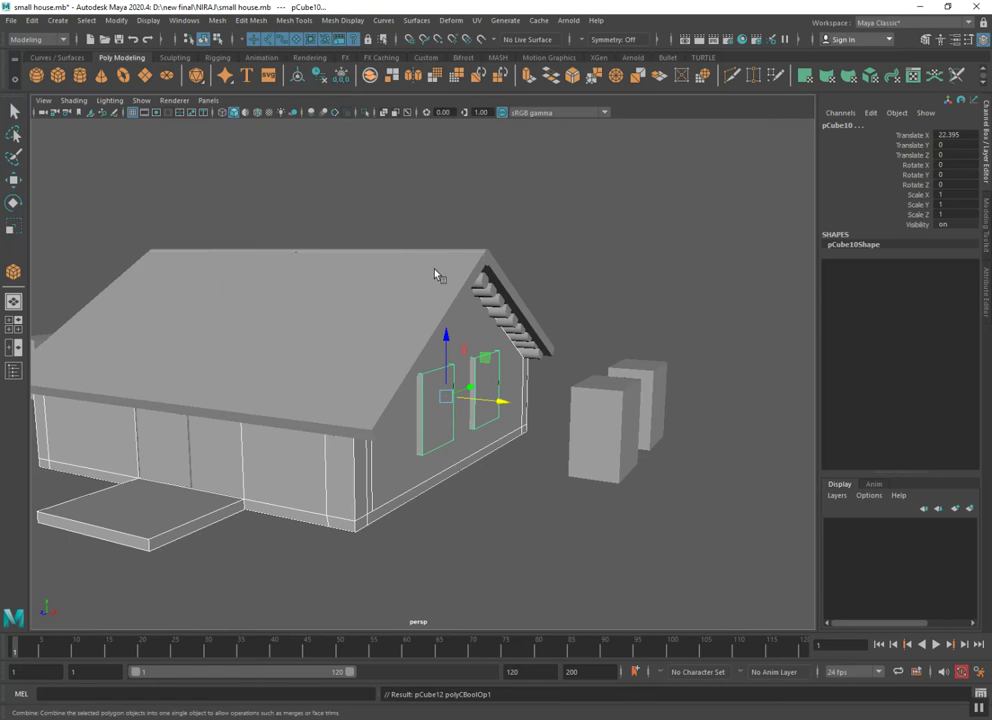
scroll(432, 394, down, 2)
alt+drag(424, 402, 393, 448)
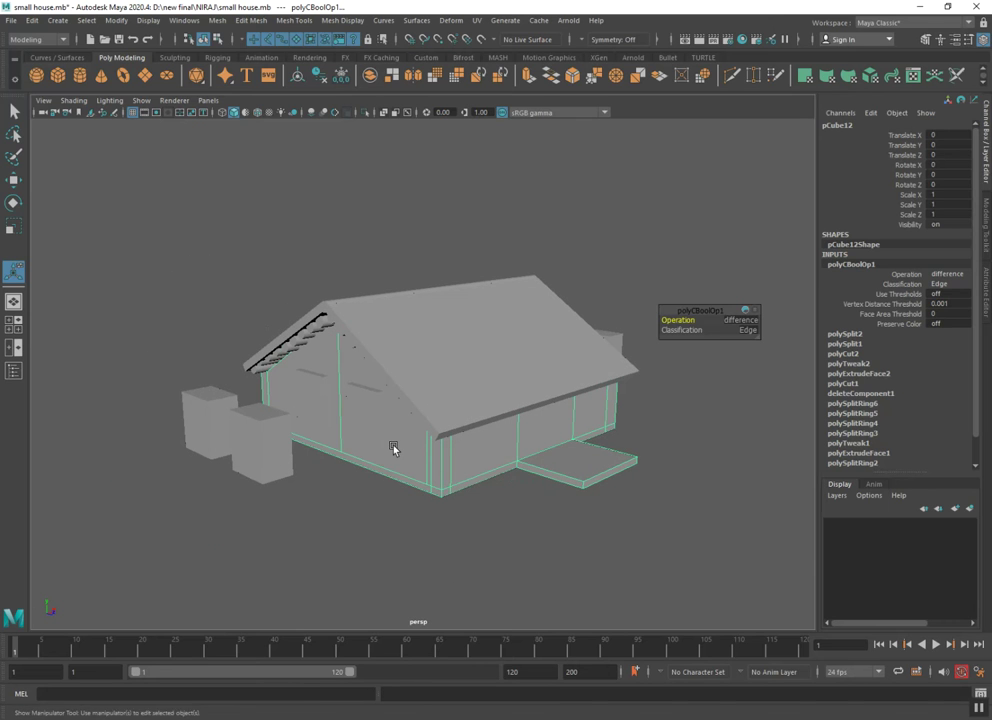
click(361, 414)
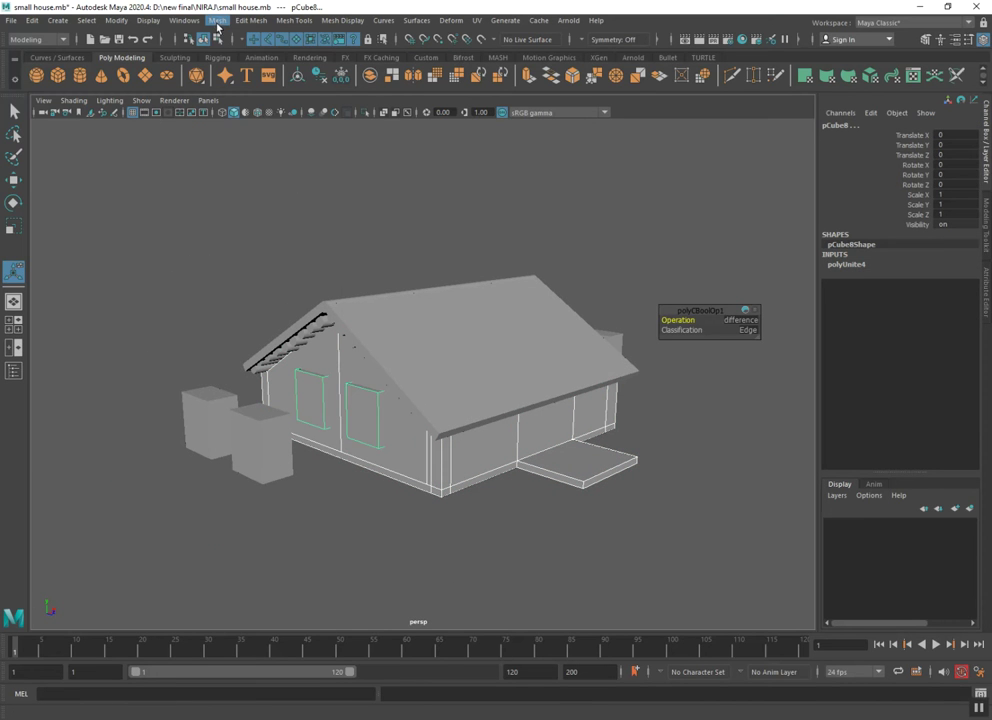
click(217, 21)
click(300, 54)
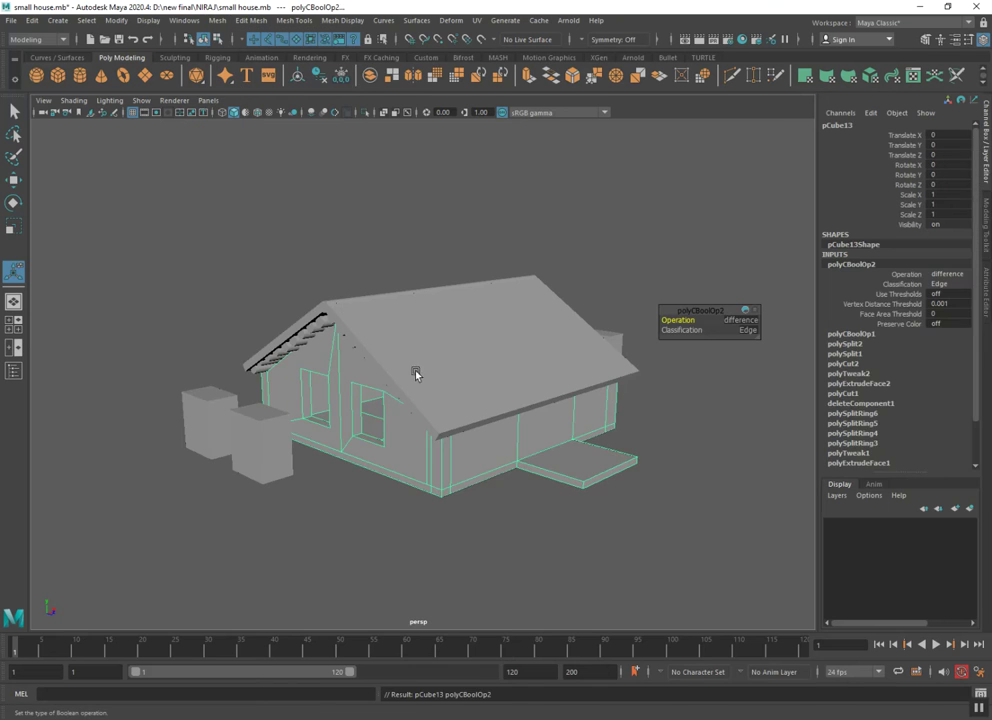
Select the spare pair of boxes beside the house with the Move tool
click(179, 341)
alt+drag(195, 306, 329, 399)
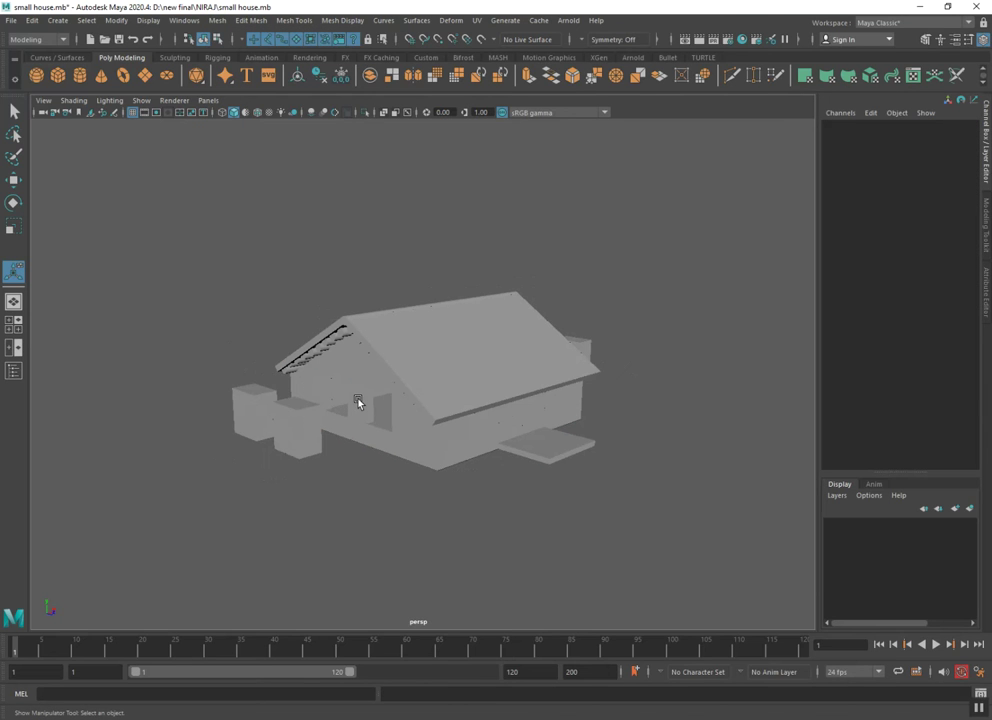
mouse_move(361, 483)
alt+mouse_down()
mouse_move(306, 467)
mouse_move(385, 447)
mouse_move(332, 460)
alt+mouse_up()
click(519, 424)
click(519, 424)
click(21, 182)
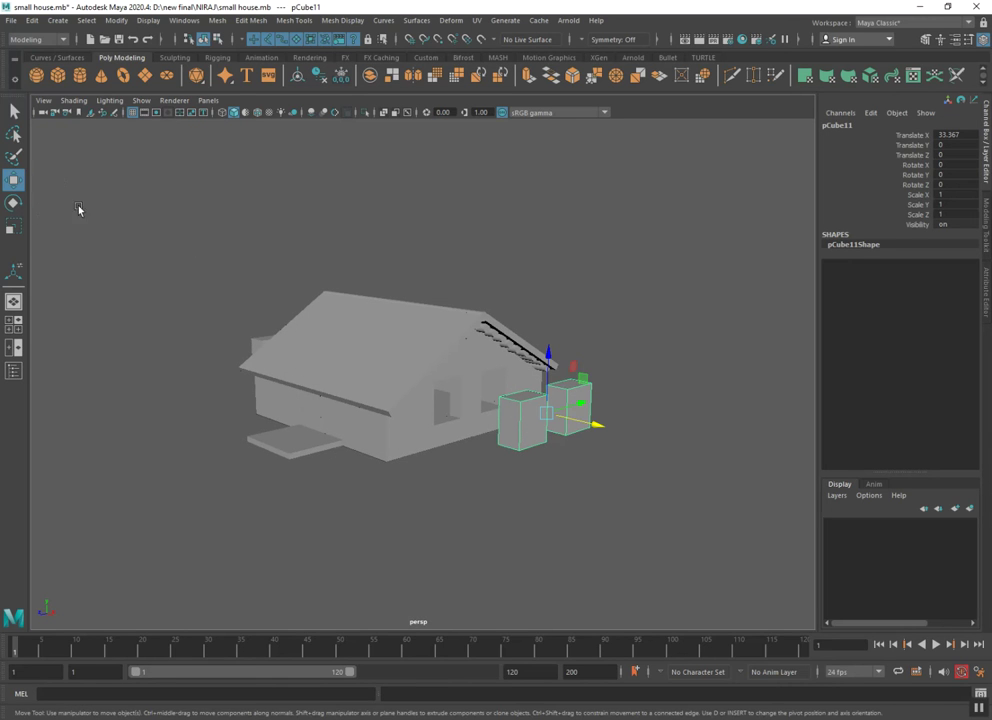
Save the scene, move the spare boxes onto the right gable wall, and isolate the house
key(ctrl+s)
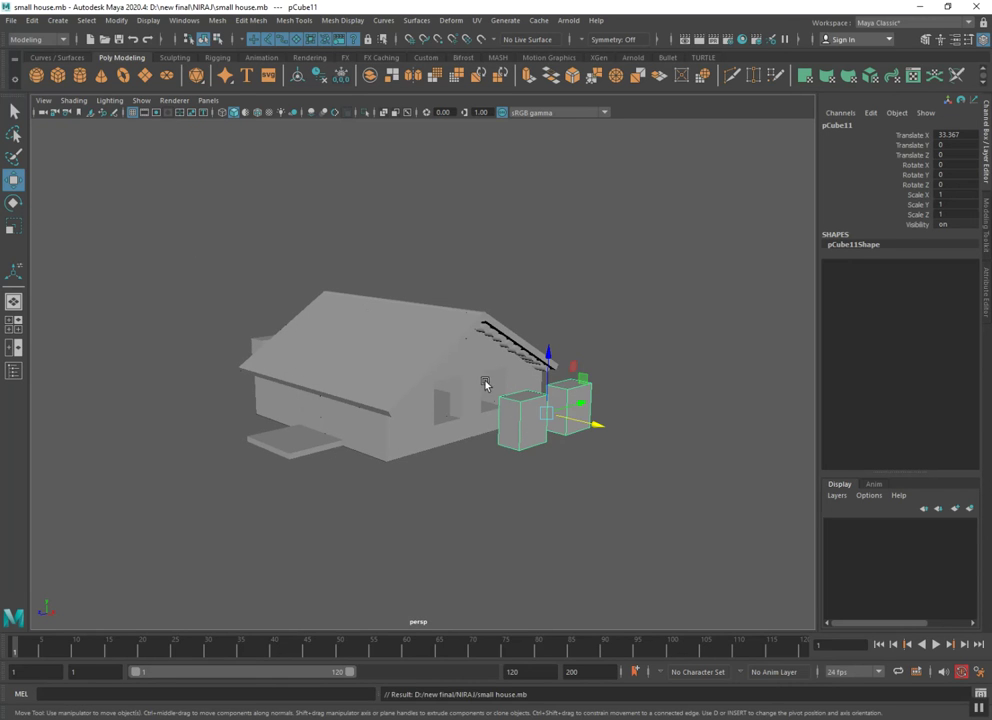
drag(588, 426, 505, 397)
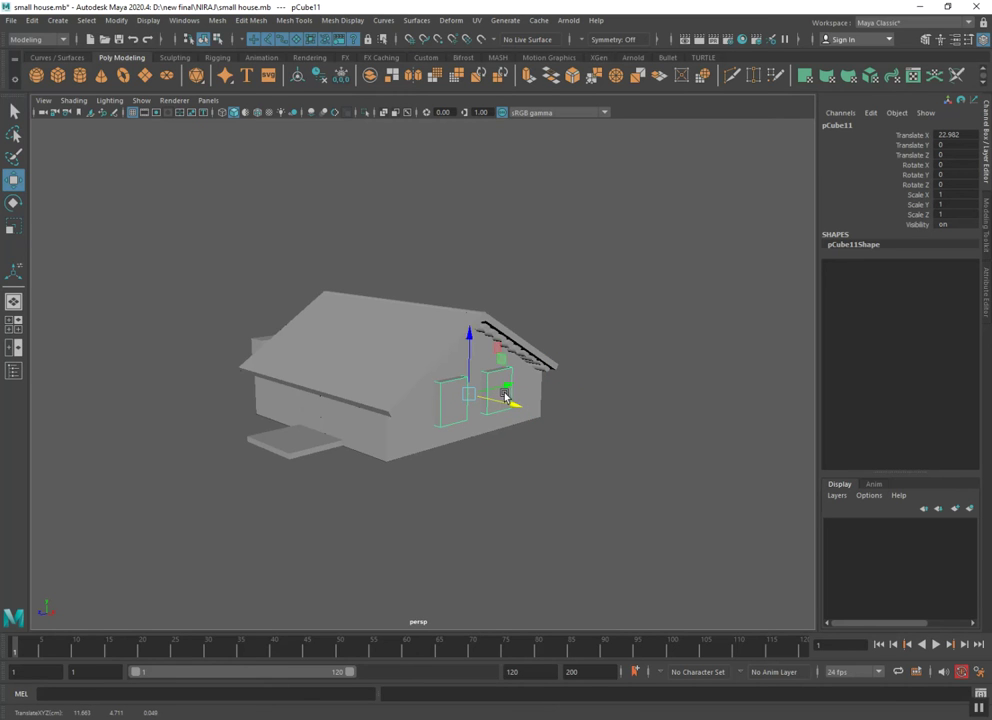
scroll(505, 397, up, 2)
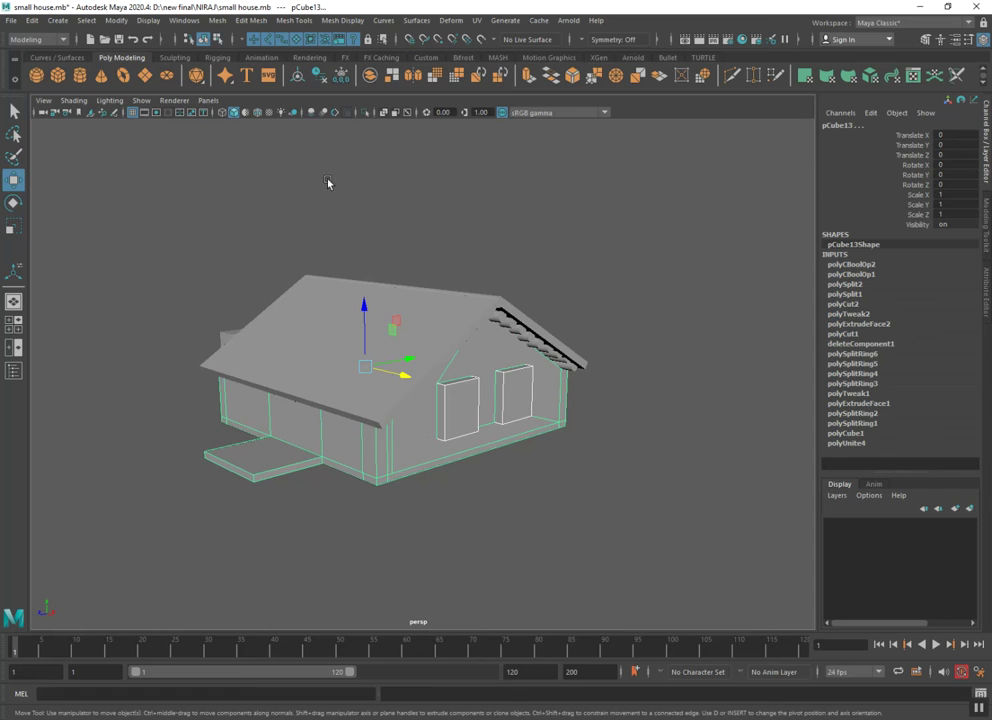
click(365, 112)
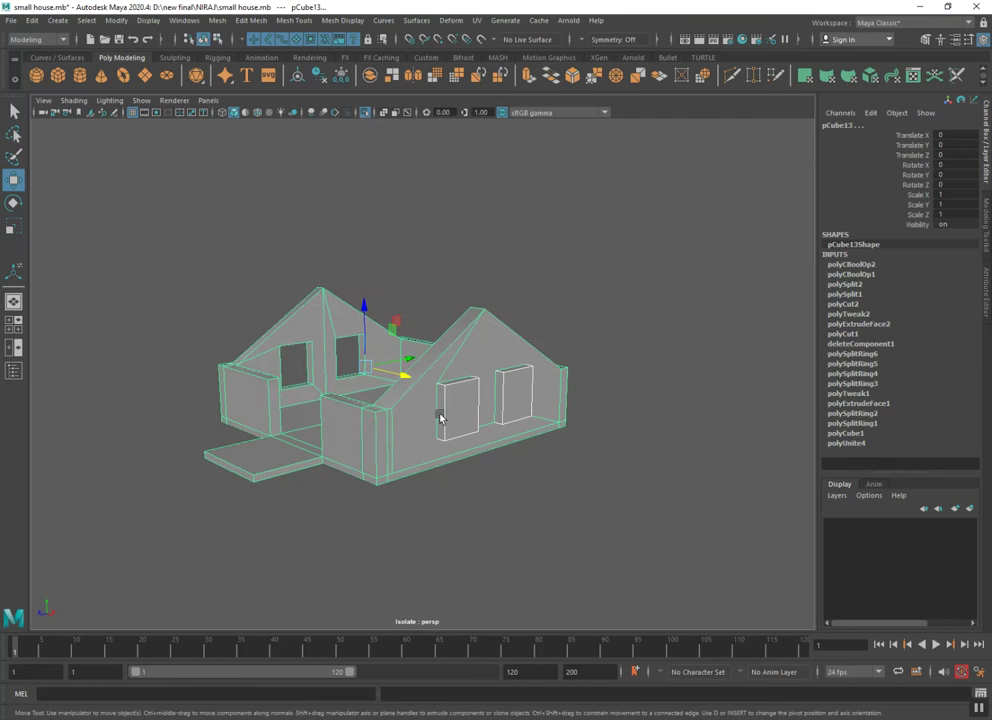
click(484, 505)
click(466, 440)
Shrink the window boxes in the wall slightly, to a scale of 0.983
mouse_move(462, 435)
alt+mouse_down()
mouse_move(467, 461)
mouse_move(531, 485)
mouse_move(601, 418)
mouse_move(580, 401)
alt+mouse_up()
key(r)
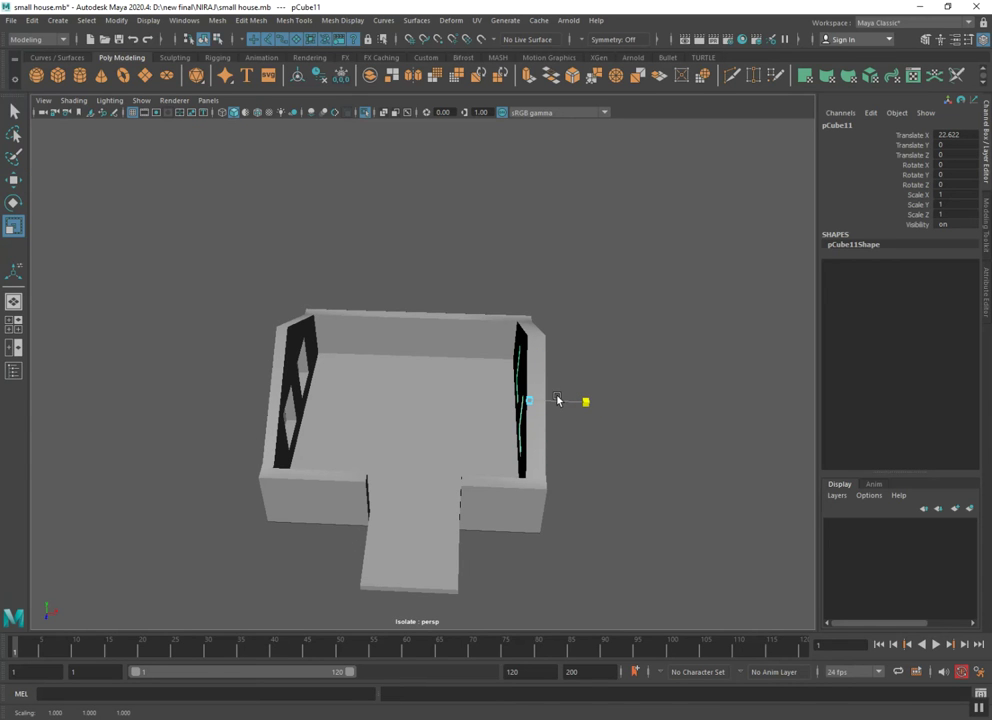
mouse_move(571, 370)
alt+mouse_down()
mouse_move(483, 427)
mouse_move(410, 414)
mouse_move(440, 407)
alt+mouse_up()
scroll(440, 407, up, 3)
alt+drag(438, 306, 465, 321)
scroll(405, 348, up, 2)
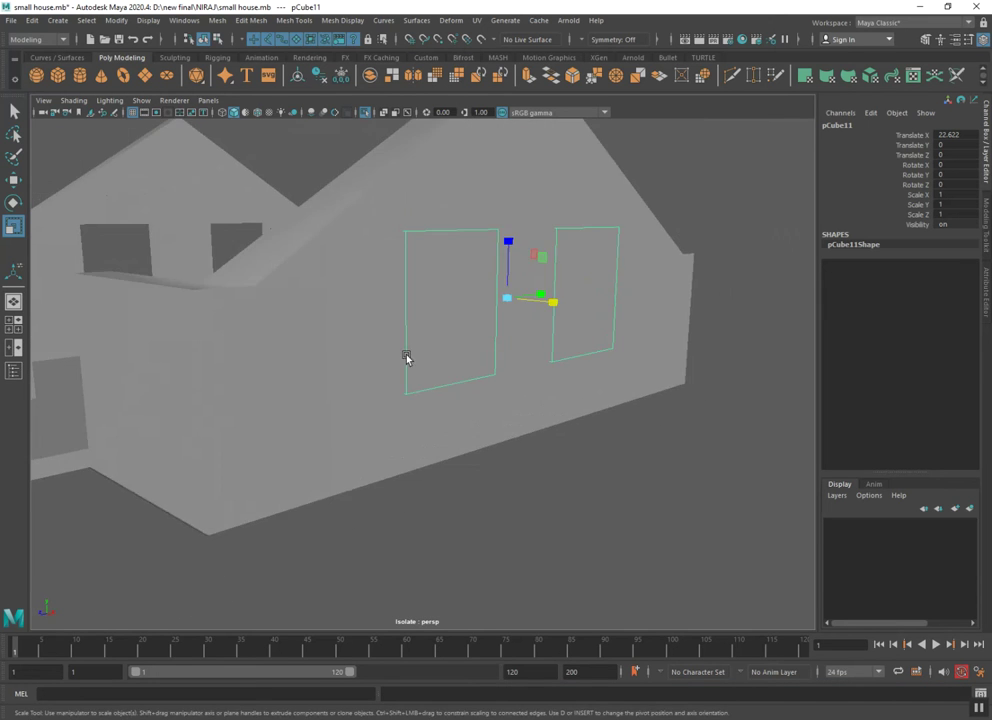
scroll(364, 362, up, 2)
alt+middle_drag(364, 362, 394, 412)
drag(418, 349, 411, 350)
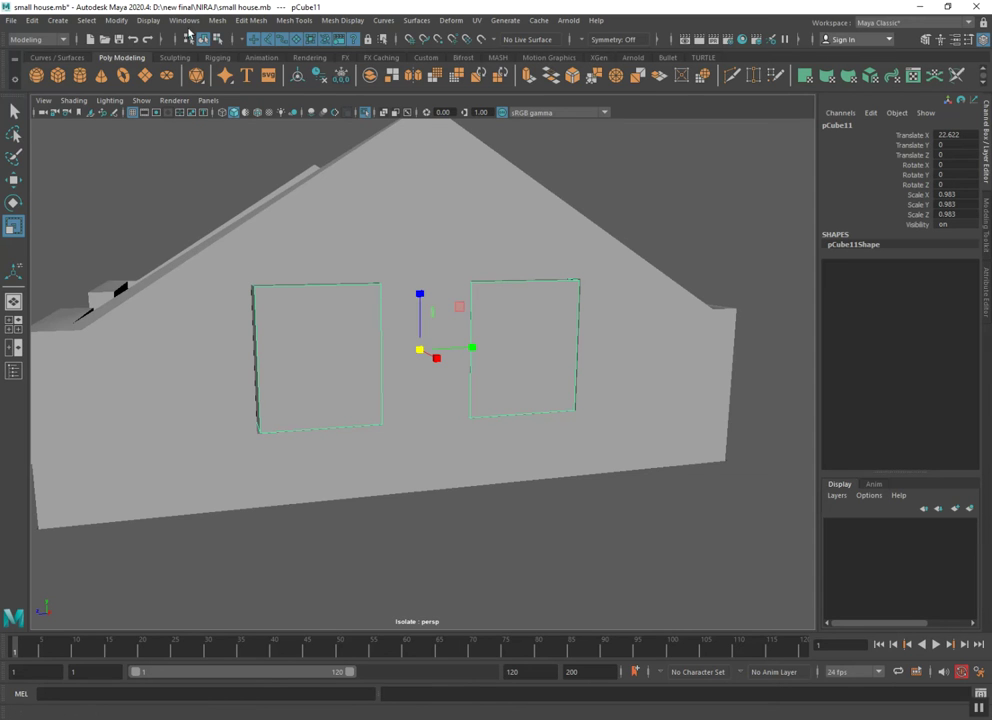
click(217, 20)
Separate the wall pieces into individual objects and select the left window panel
click(235, 77)
click(353, 394)
alt+drag(399, 454, 460, 450)
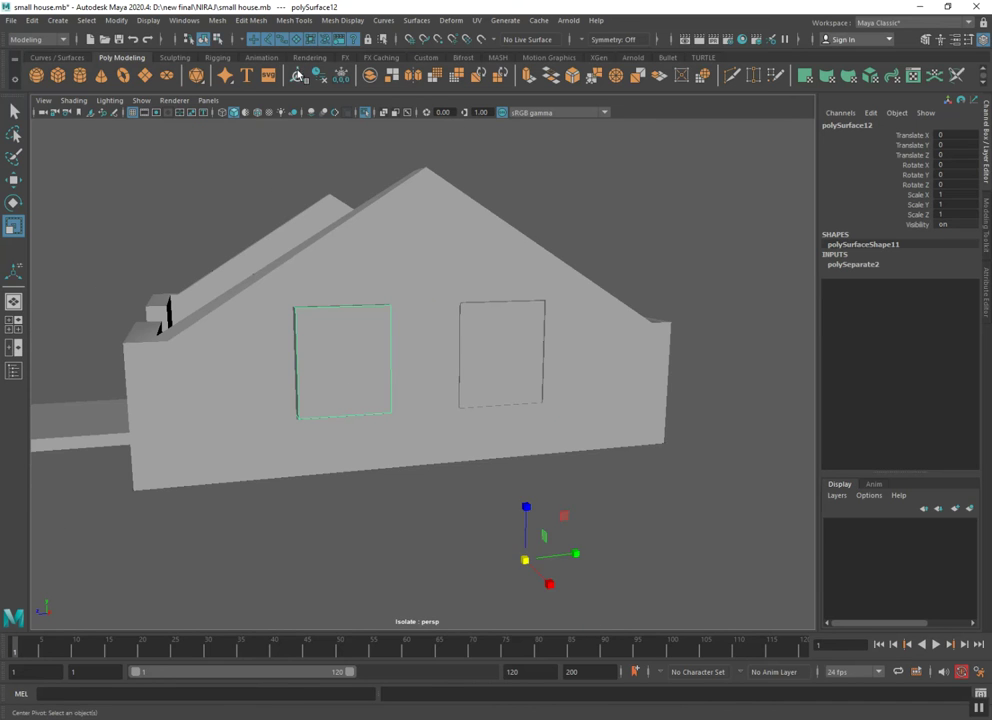
click(509, 332)
click(342, 358)
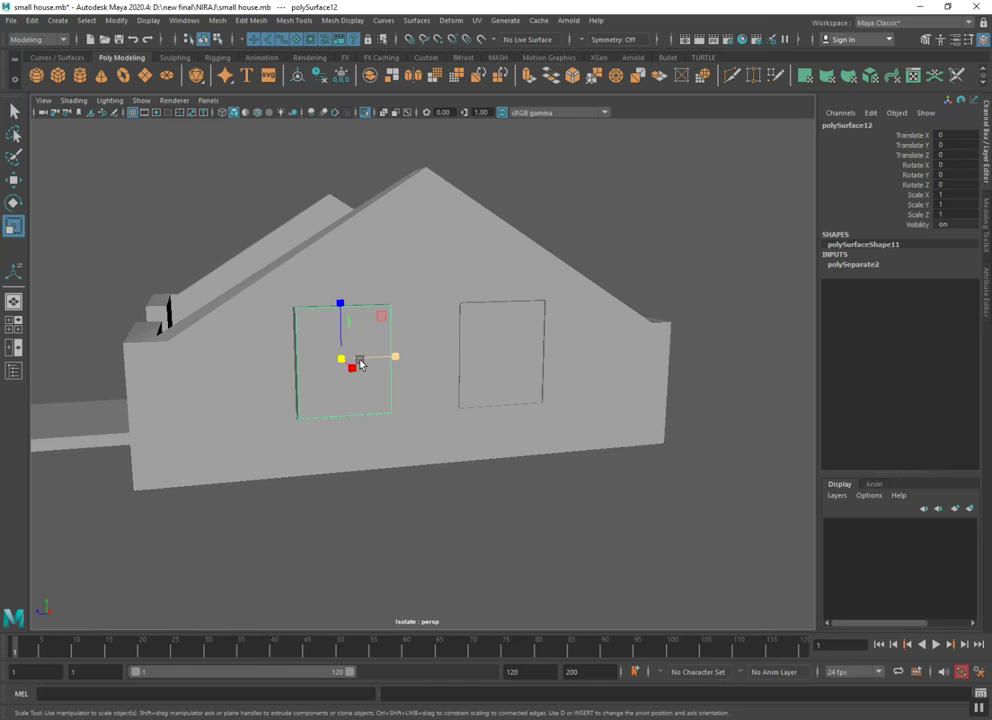
Push the left window panel out from the wall to Translate Z 0.139
drag(368, 361, 368, 361)
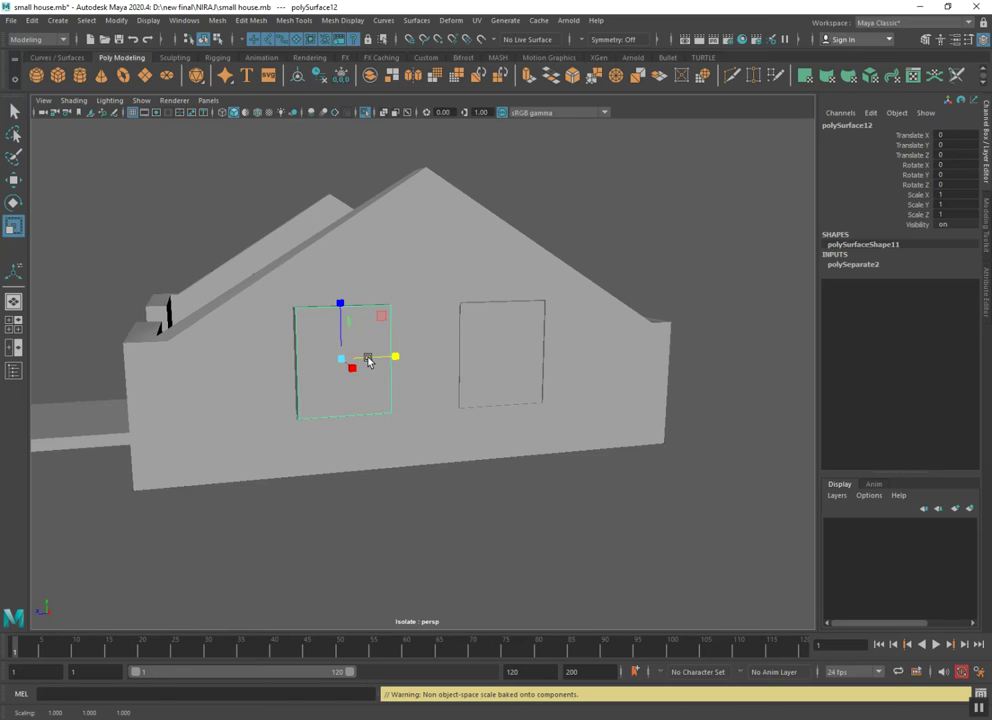
key(q)
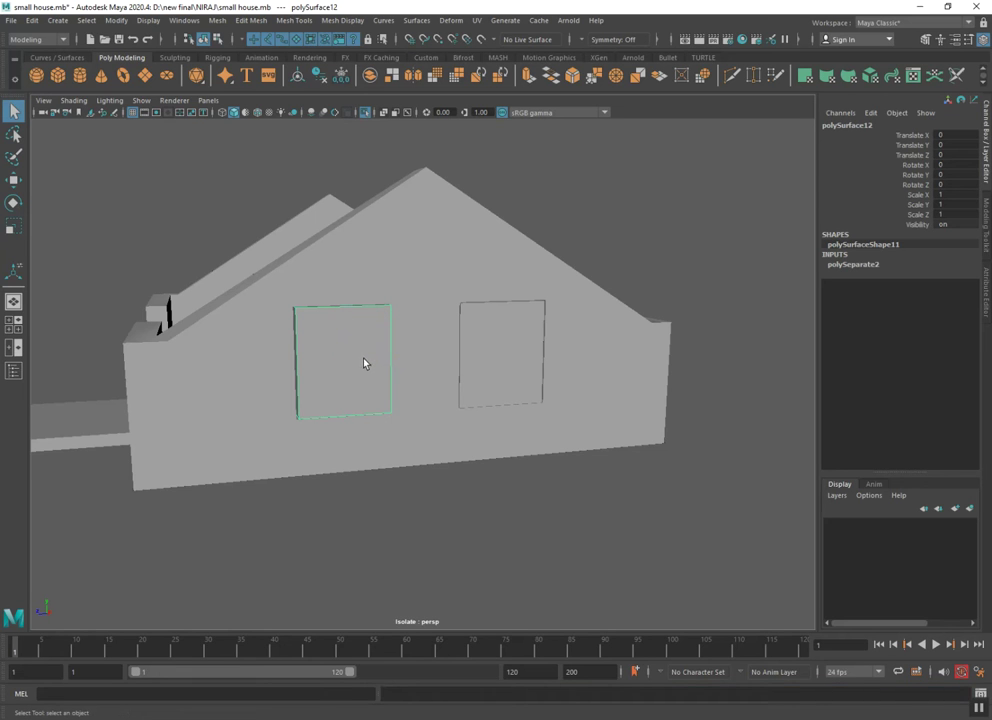
key(w)
drag(364, 363, 364, 361)
key(r)
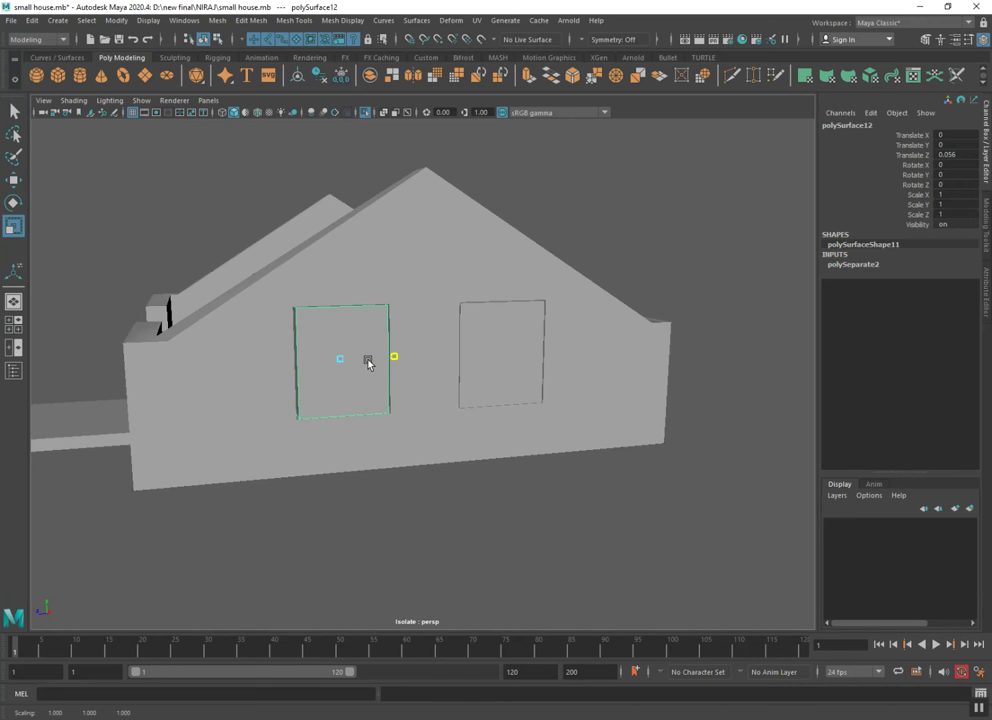
key(q)
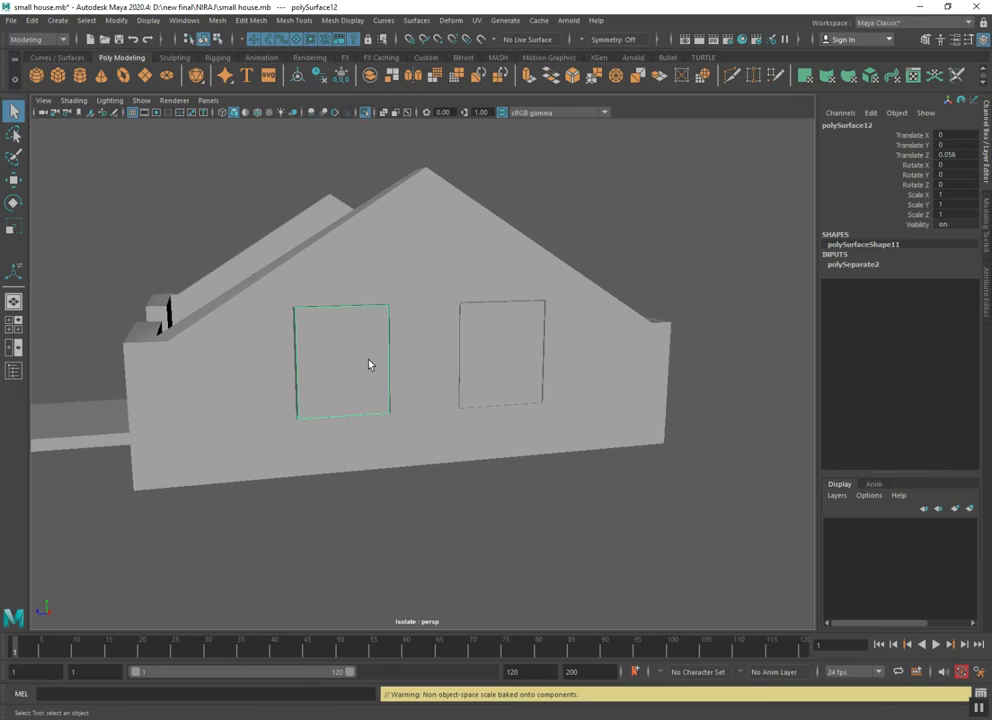
key(w)
drag(368, 364, 366, 364)
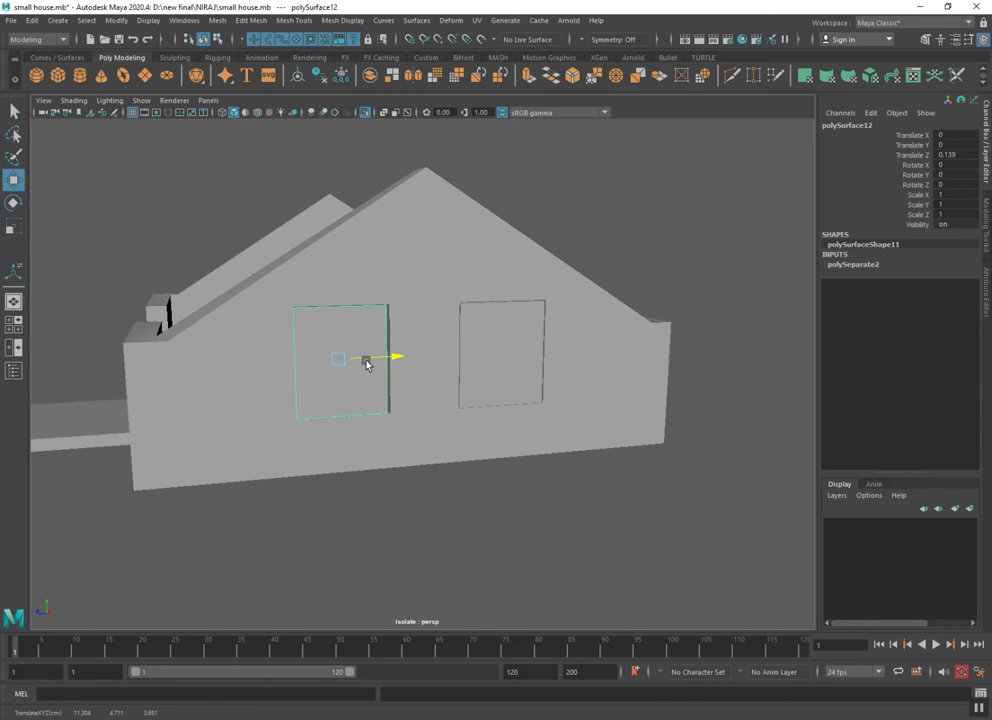
key(d)
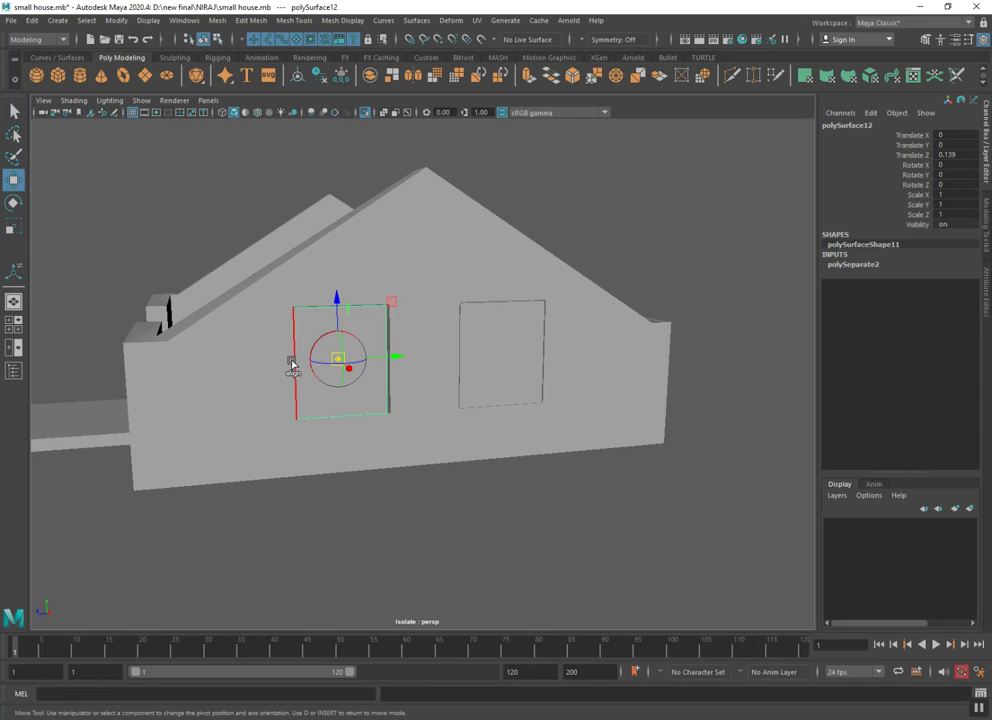
Snap the left window panel's pivot to its left edge
click(365, 112)
mouse_move(362, 300)
alt+mouse_down()
mouse_move(360, 333)
mouse_move(390, 152)
alt+mouse_up()
click(365, 112)
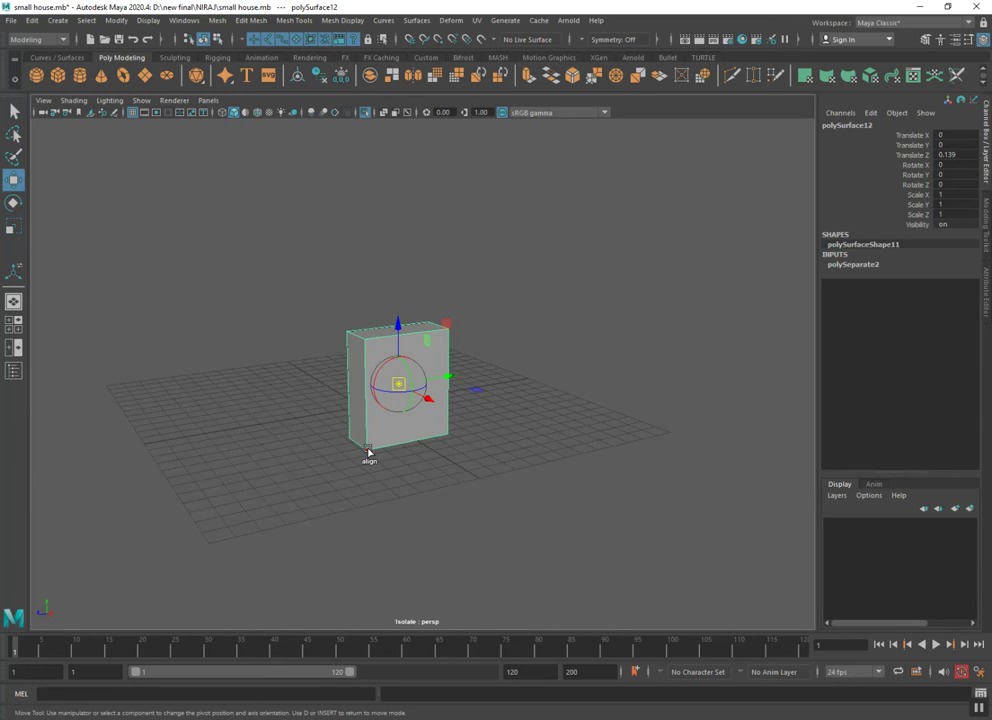
click(352, 366)
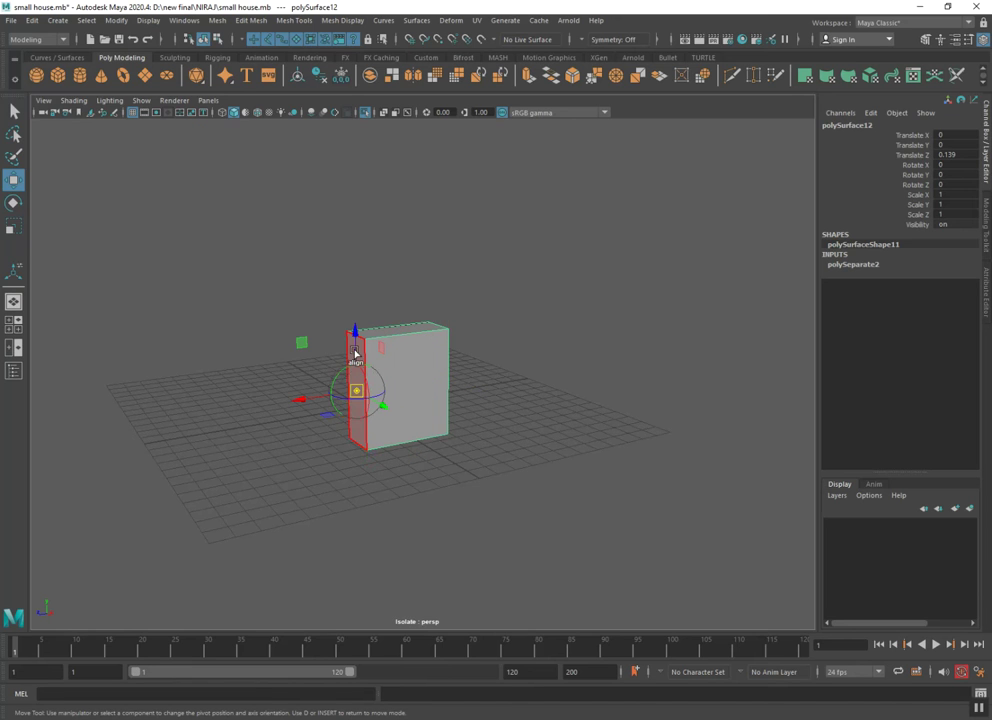
click(6, 227)
click(12, 180)
alt+drag(230, 330, 205, 360)
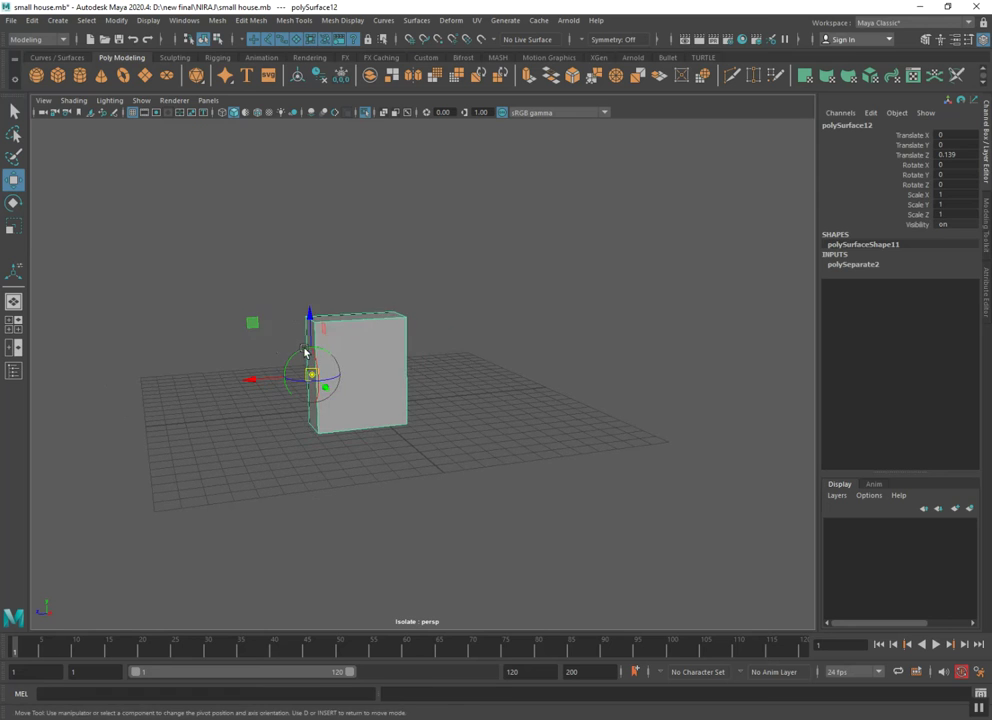
click(213, 366)
click(343, 350)
mouse_move(343, 350)
mouse_down()
mouse_move(362, 380)
mouse_move(396, 354)
mouse_up()
Snap the right window panel's pivot to its right edge
click(368, 117)
click(467, 365)
alt+drag(467, 365, 423, 357)
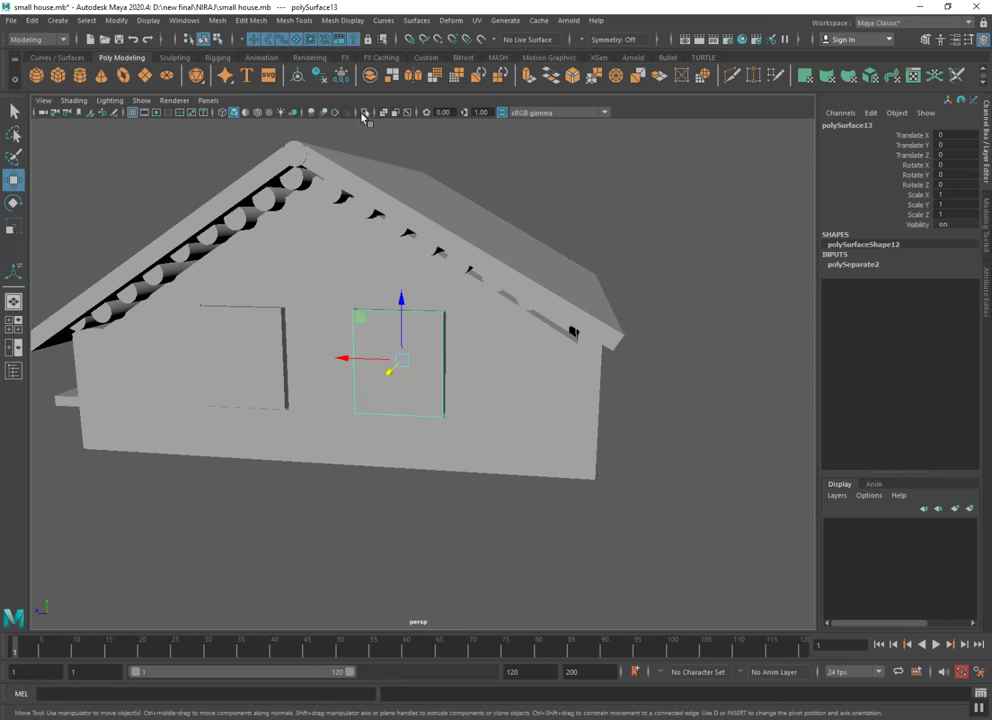
click(364, 113)
key(d)
click(406, 382)
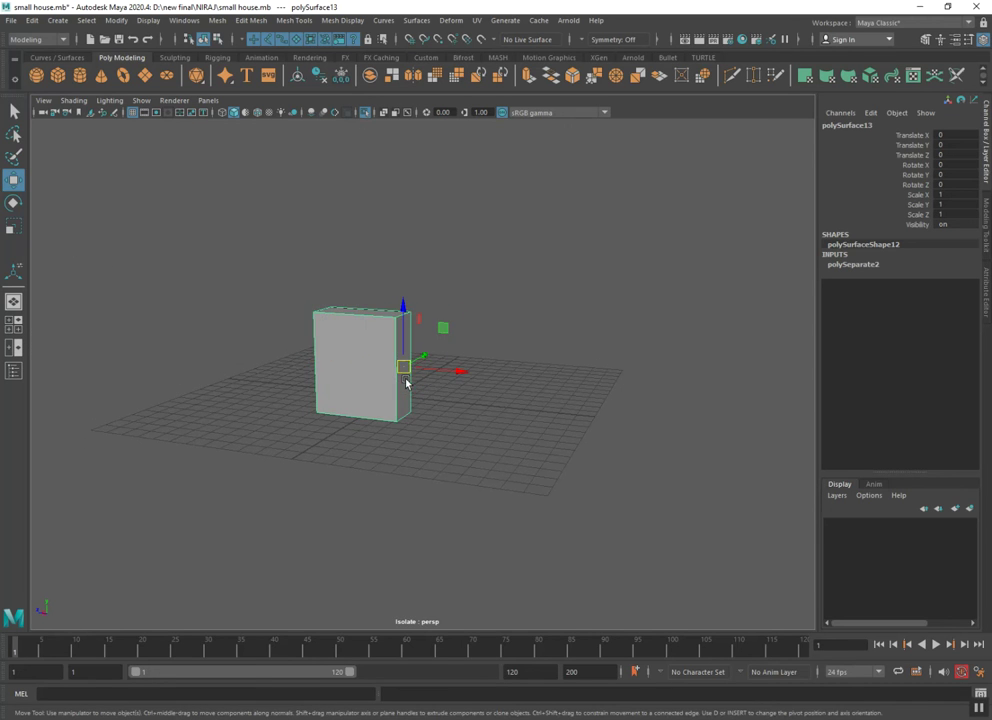
click(367, 115)
Scale the left window panel
click(257, 340)
key(r)
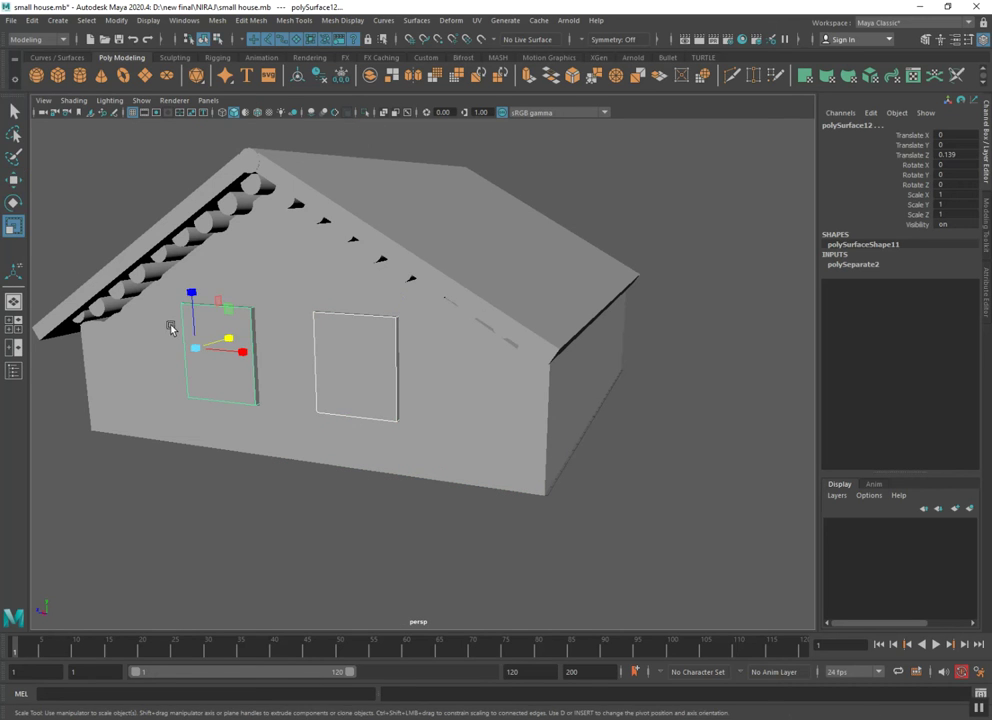
mouse_move(225, 337)
mouse_down()
mouse_move(197, 342)
mouse_move(286, 321)
mouse_up()
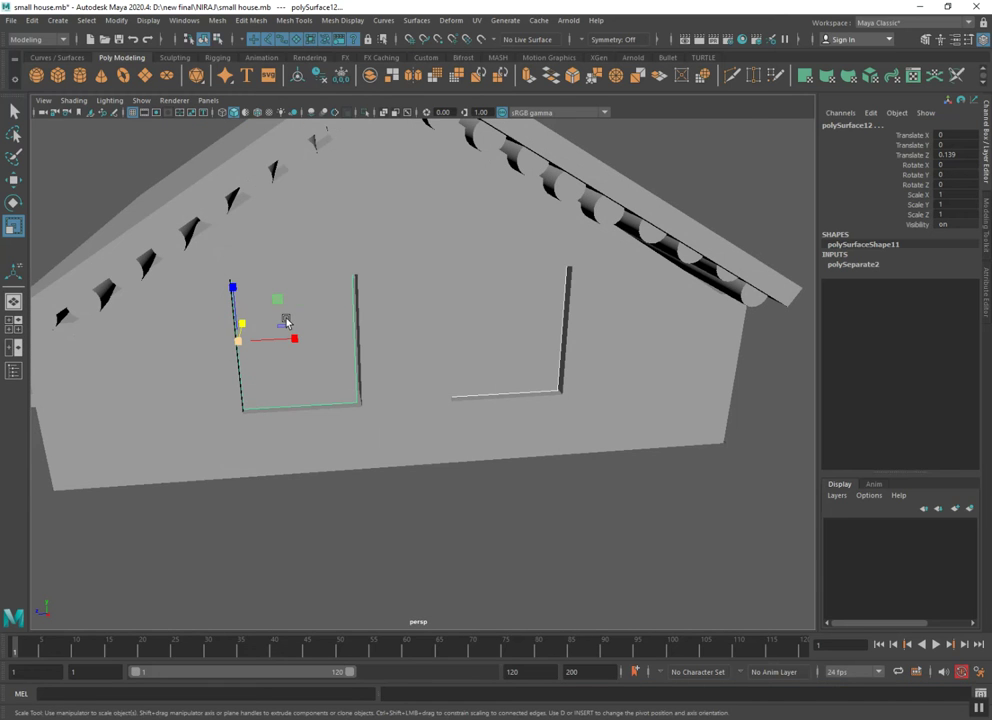
alt+drag(337, 390, 376, 510)
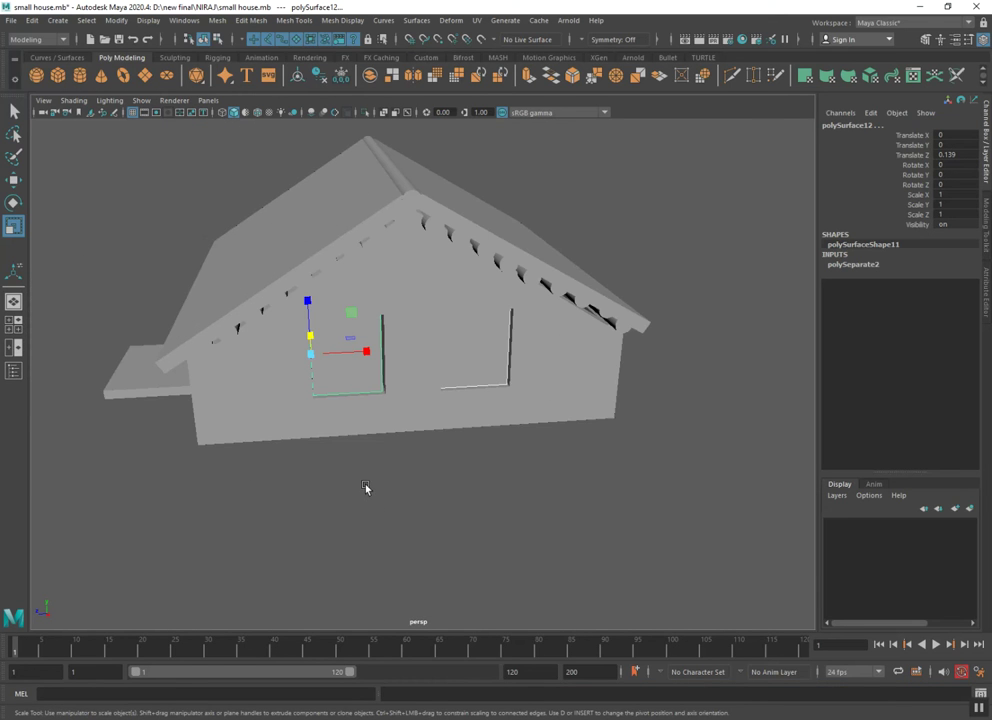
key(w)
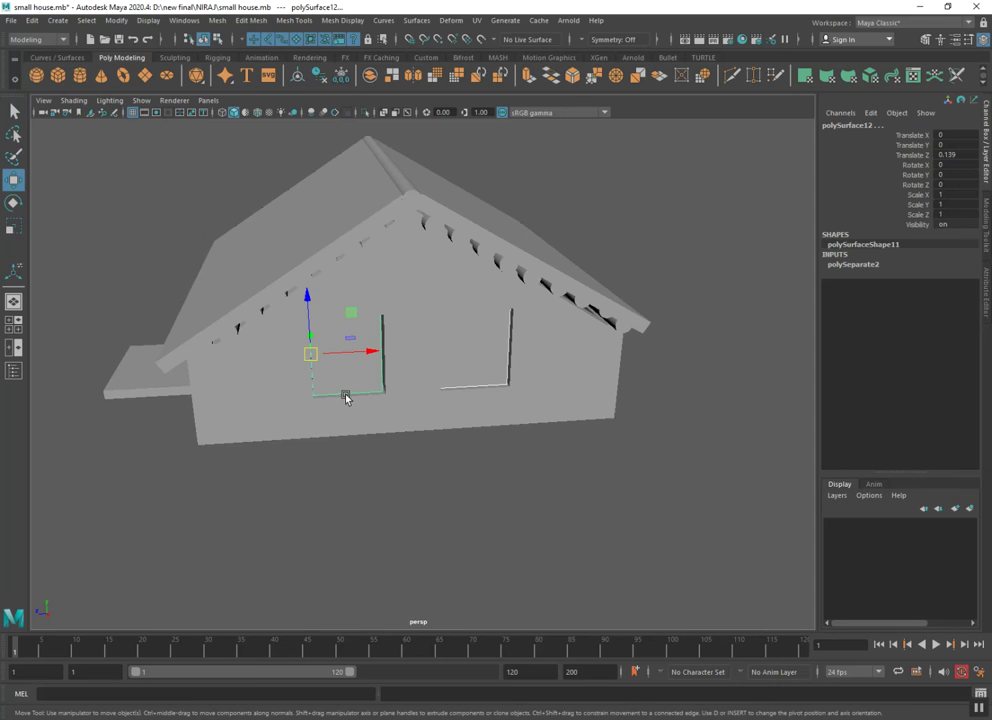
Nudge the cloned panel to Translate X -23.108 and select the spare box beside the house
scroll(318, 368, down, 2)
mouse_move(318, 368)
alt+mouse_down()
mouse_move(373, 413)
mouse_move(235, 298)
mouse_move(275, 412)
mouse_move(280, 487)
mouse_move(328, 496)
alt+mouse_up()
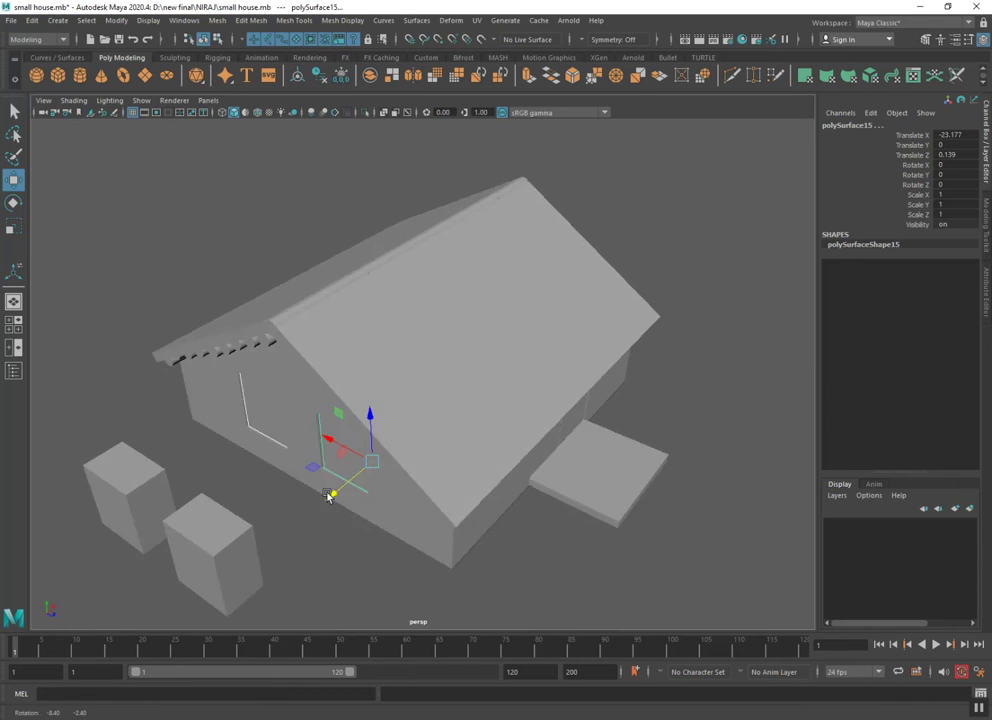
scroll(328, 496, up, 3)
scroll(320, 420, up, 2)
mouse_move(332, 359)
mouse_down()
mouse_move(217, 418)
mouse_move(93, 415)
mouse_up()
click(93, 415)
scroll(110, 420, down, 3)
mouse_move(216, 446)
alt+mouse_down()
mouse_move(348, 456)
mouse_move(377, 447)
mouse_move(381, 425)
mouse_move(297, 421)
mouse_move(318, 404)
mouse_move(396, 407)
mouse_move(376, 399)
mouse_move(405, 391)
alt+mouse_up()
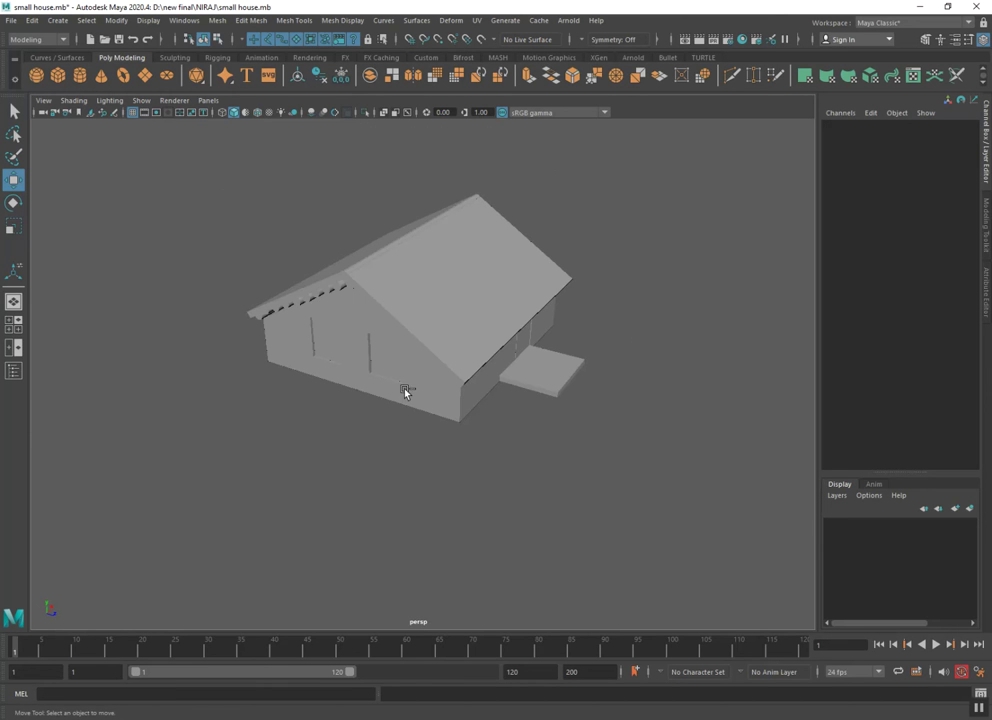
Clone the left window panel toward the front and turn the copy to Rotate Y -90
mouse_move(345, 334)
alt+mouse_down()
mouse_move(375, 331)
mouse_move(337, 321)
mouse_move(261, 326)
alt+mouse_up()
mouse_move(436, 358)
alt+mouse_down()
mouse_move(447, 359)
mouse_move(381, 361)
mouse_move(468, 360)
mouse_move(447, 343)
mouse_move(418, 343)
alt+mouse_up()
click(486, 254)
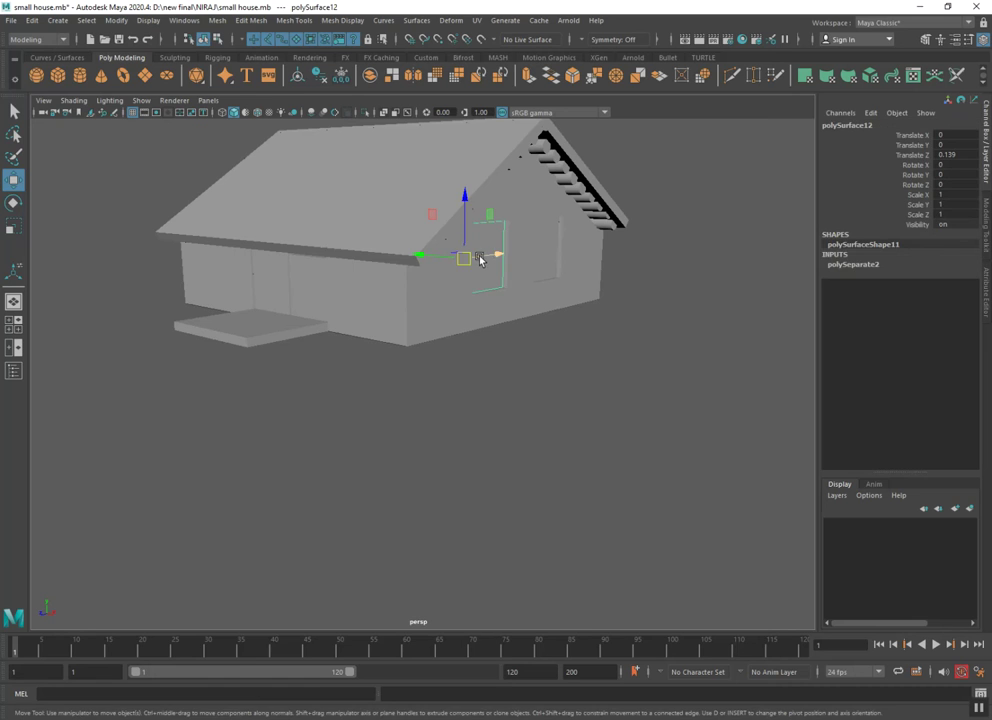
shift+drag(491, 258, 363, 289)
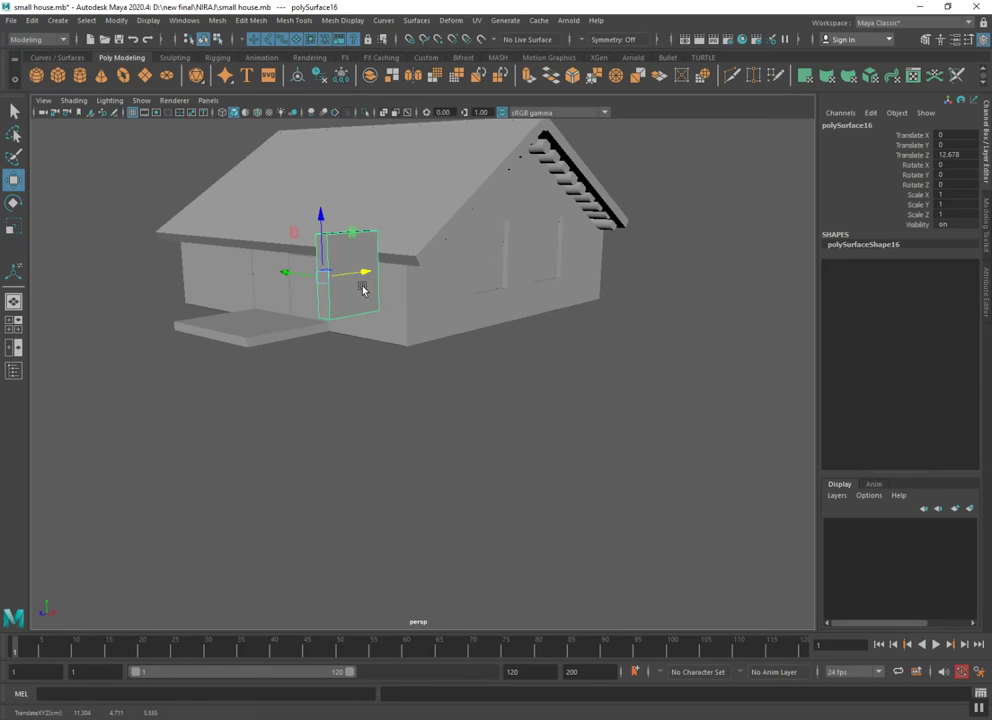
key(e)
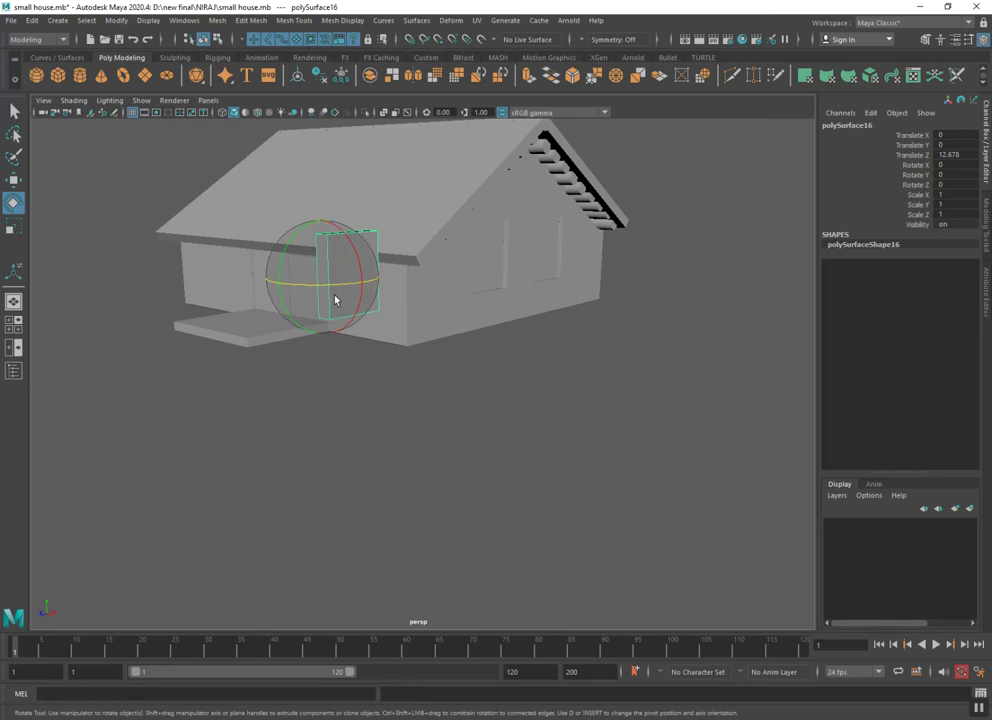
drag(339, 299, 281, 274)
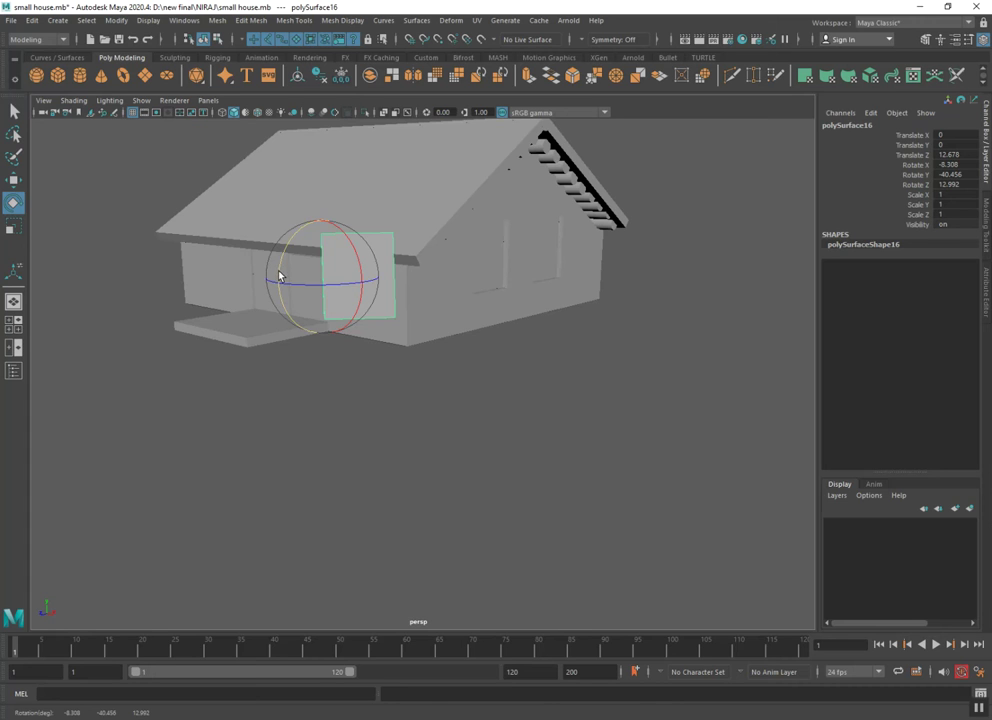
key(ctrl+z)
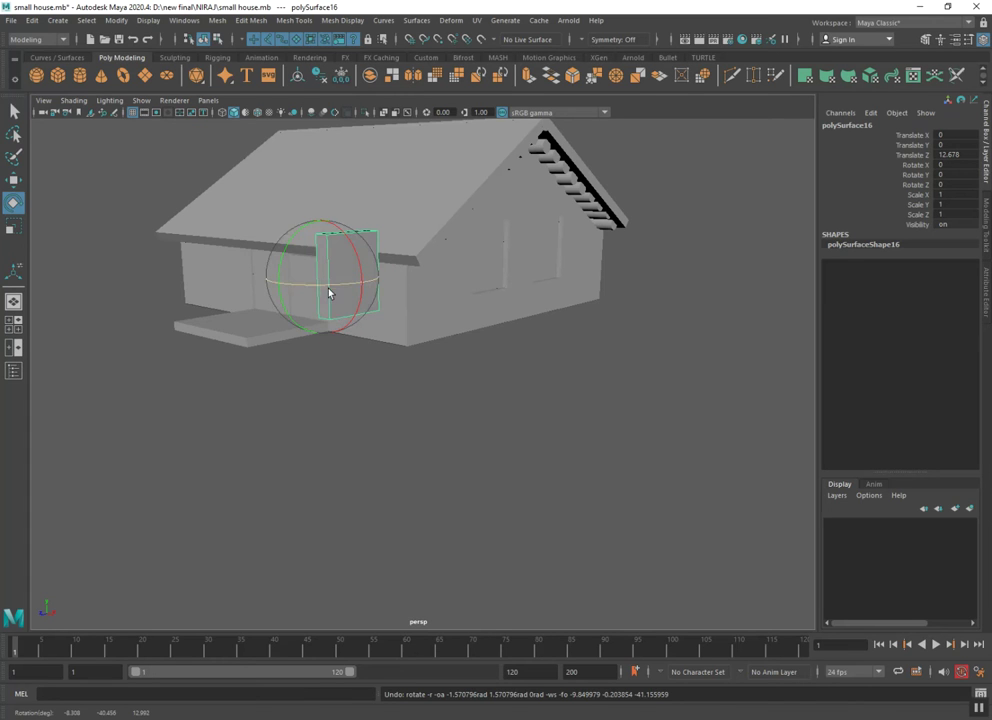
drag(331, 286, 257, 281)
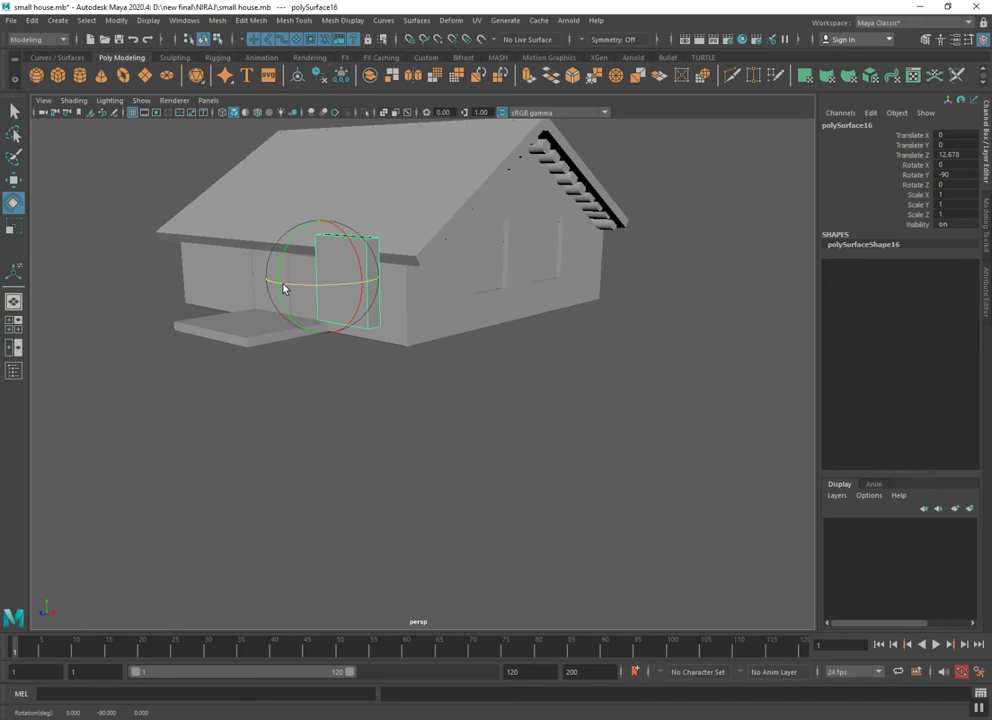
Move the copy onto the front wall by the porch at X -5.912, Y -2.019, Z 6.29
key(w)
drag(365, 272, 432, 255)
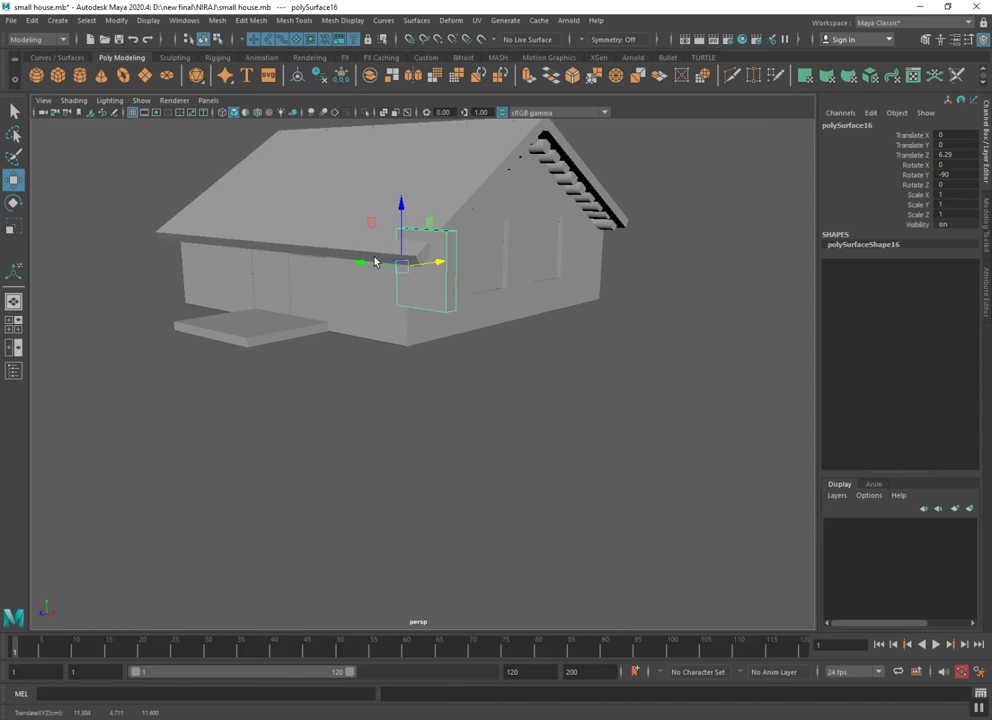
drag(372, 265, 328, 250)
mouse_move(334, 205)
mouse_down()
mouse_move(335, 250)
mouse_move(336, 240)
mouse_up()
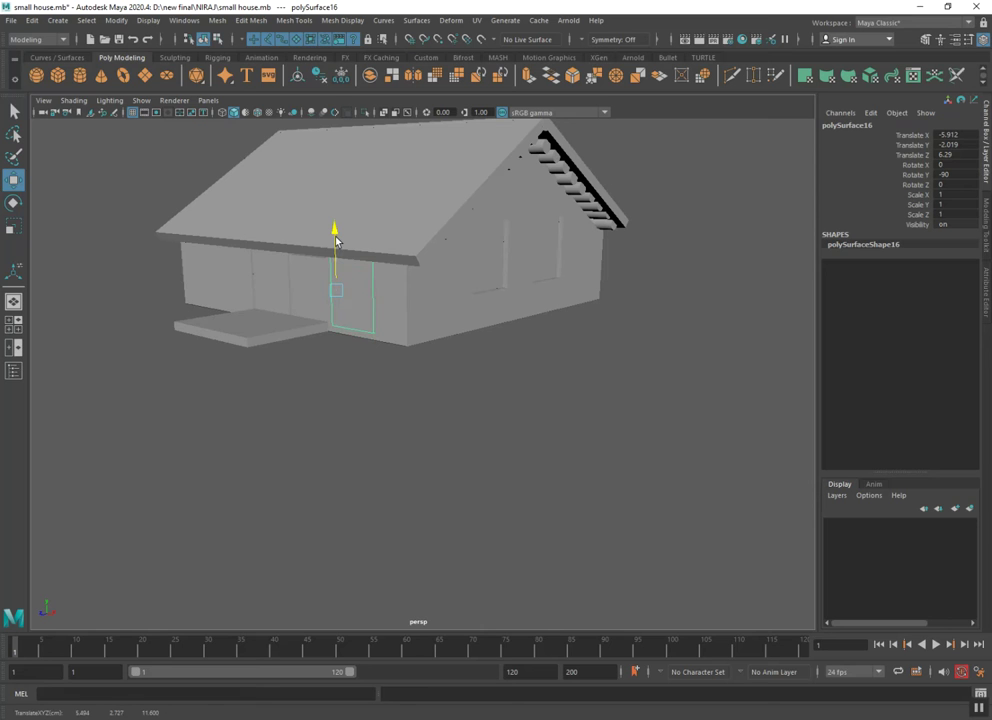
alt+drag(341, 325, 390, 325)
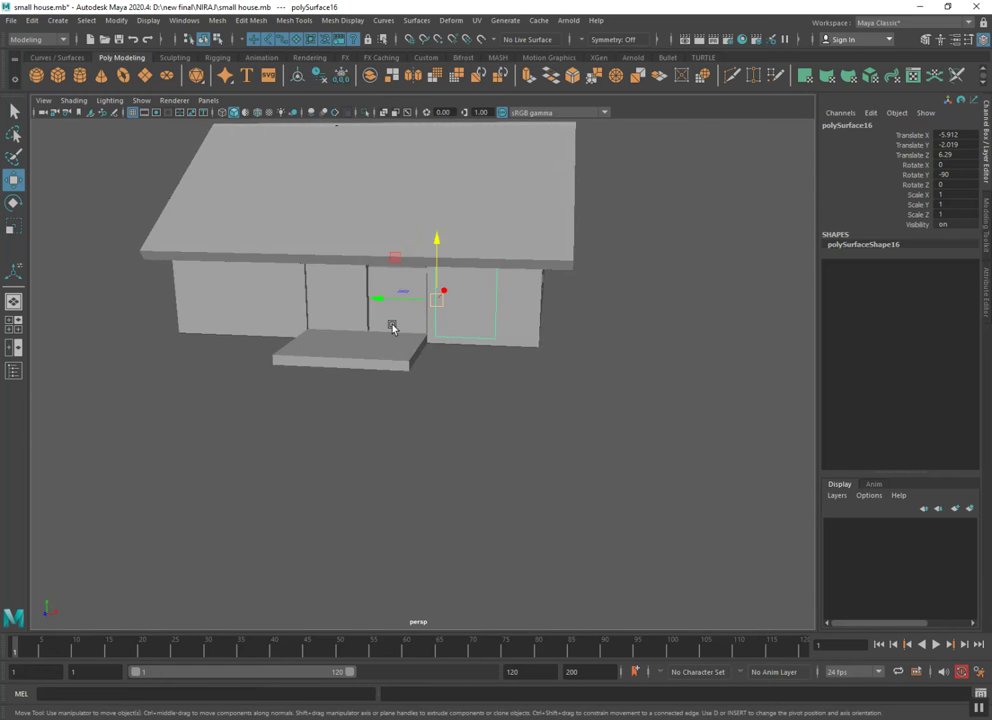
Resize the wall panel slightly and slide it along the front wall to a window spot
scroll(323, 356, up, 5)
scroll(319, 438, down, 2)
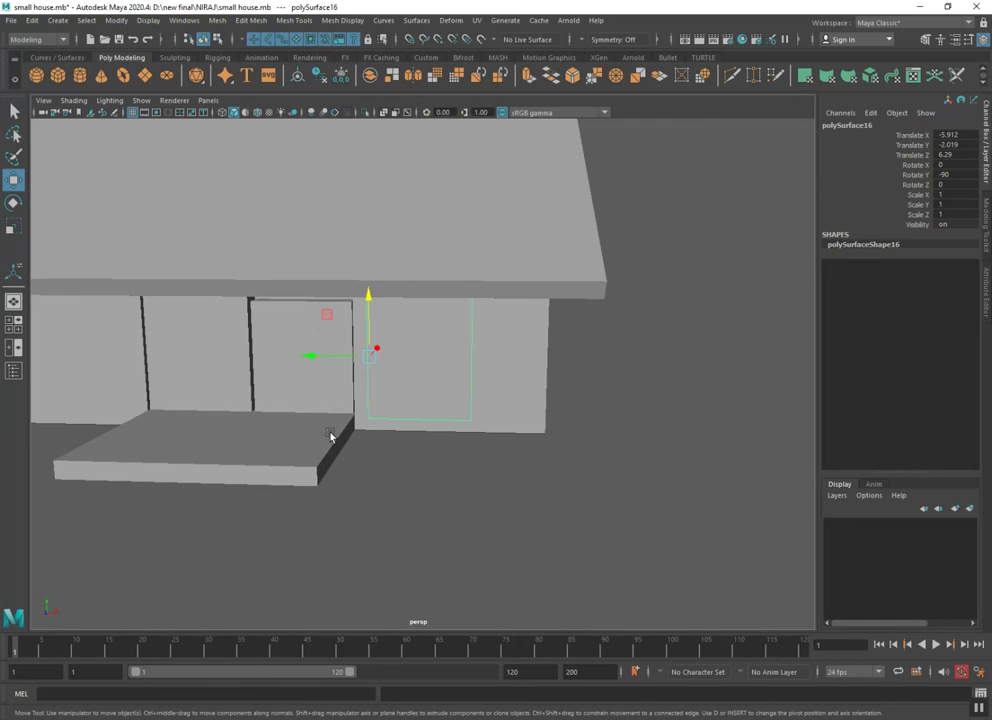
key(e)
key(r)
drag(368, 303, 368, 308)
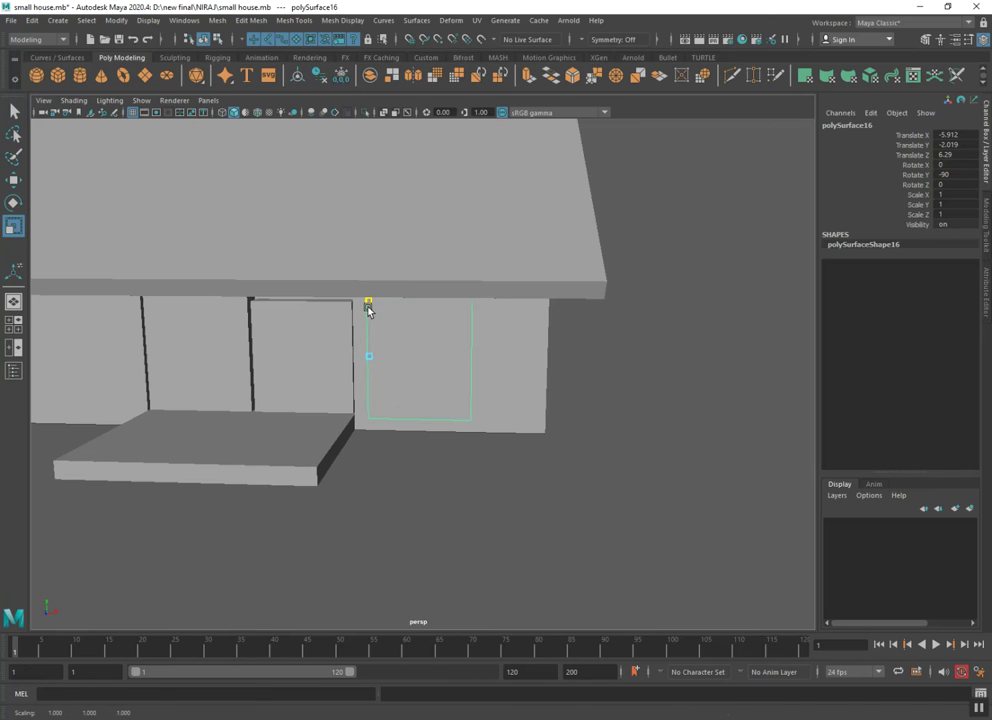
key(w)
mouse_move(344, 358)
mouse_down()
mouse_move(514, 390)
mouse_move(272, 339)
mouse_move(293, 347)
mouse_up()
Duplicate the panel off the wall and scale the right-window panel thicker so it pierces the wall
key(ctrl+d)
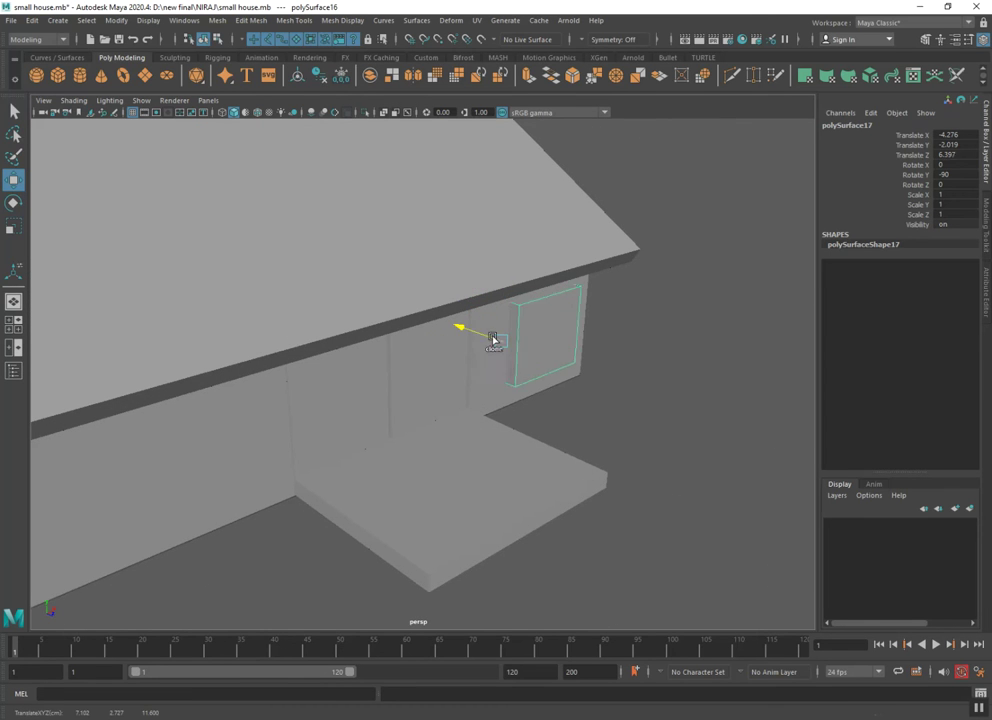
drag(494, 339, 689, 394)
click(517, 346)
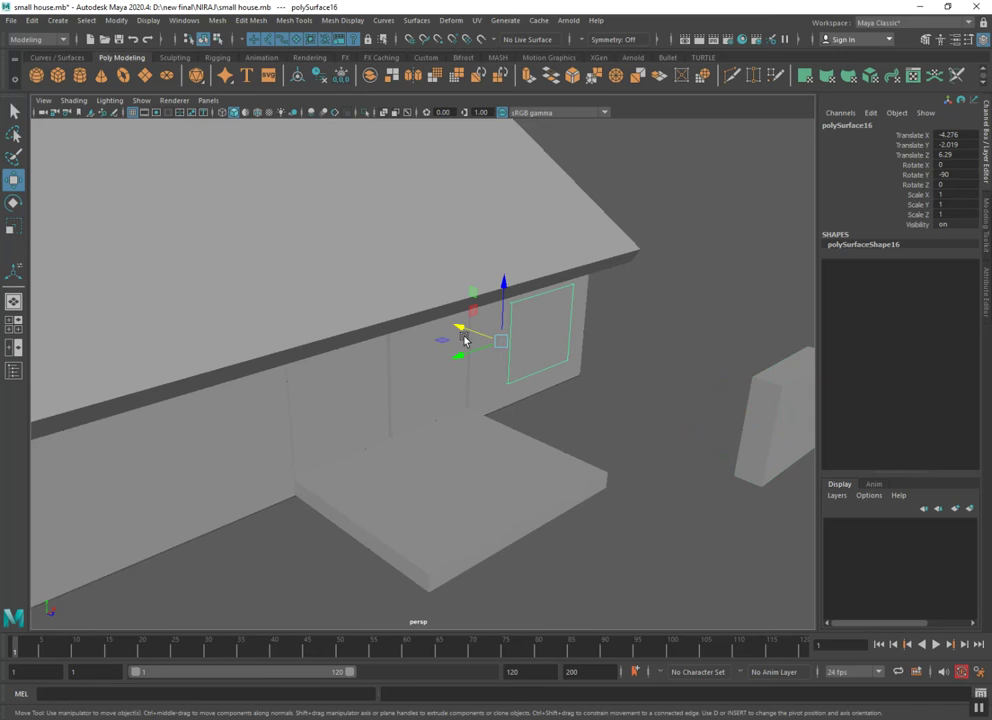
key(r)
drag(471, 332, 383, 290)
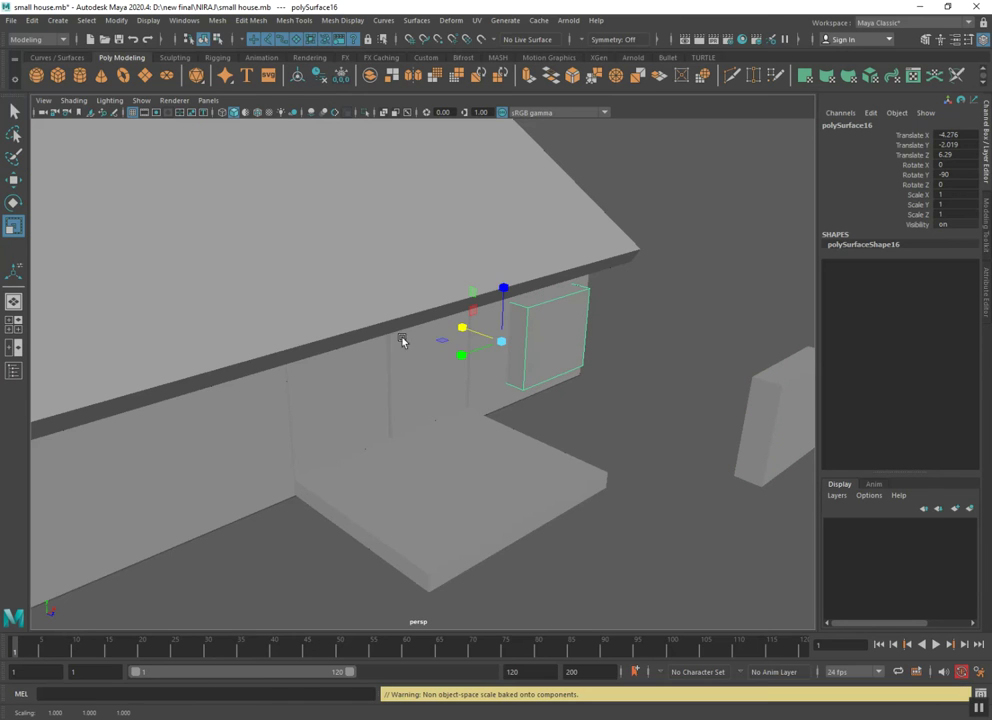
Place a panel copy at the left window, set another copy out front, and select both window panels
mouse_move(486, 391)
alt+mouse_down()
mouse_move(447, 399)
mouse_move(523, 436)
mouse_move(540, 400)
alt+mouse_up()
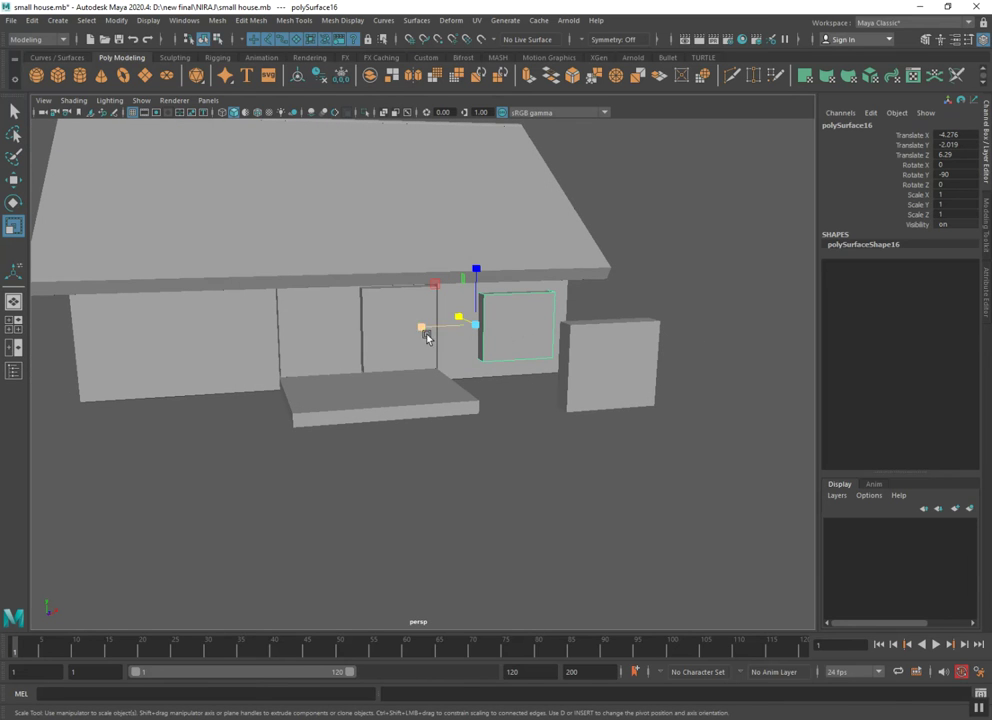
click(14, 180)
shift+drag(441, 334, 104, 368)
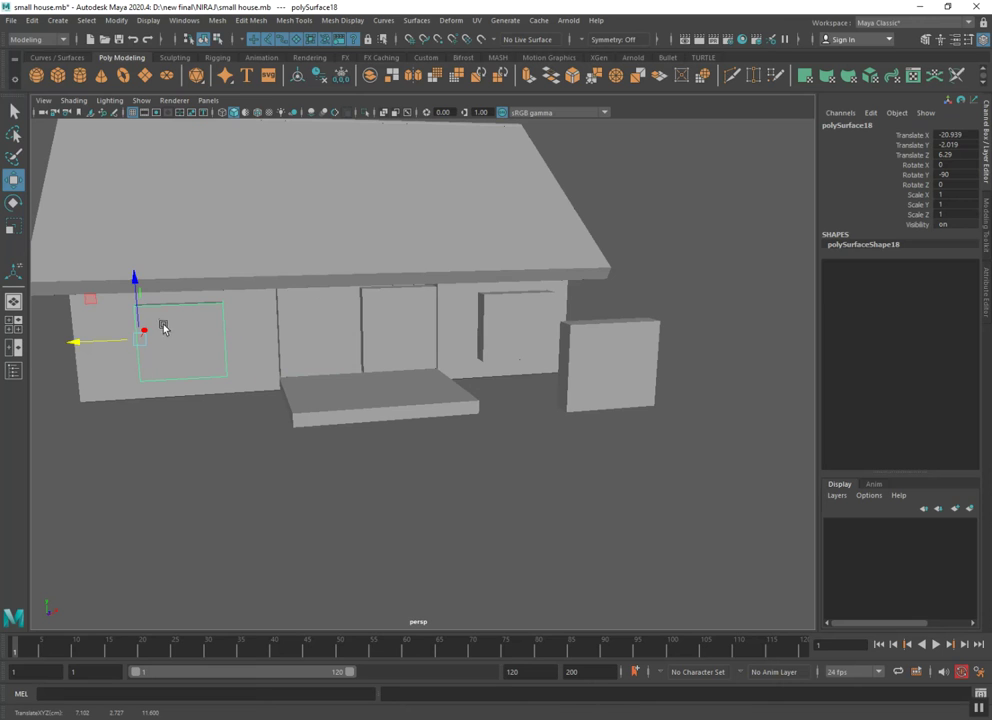
shift+drag(146, 326, 153, 412)
click(192, 329)
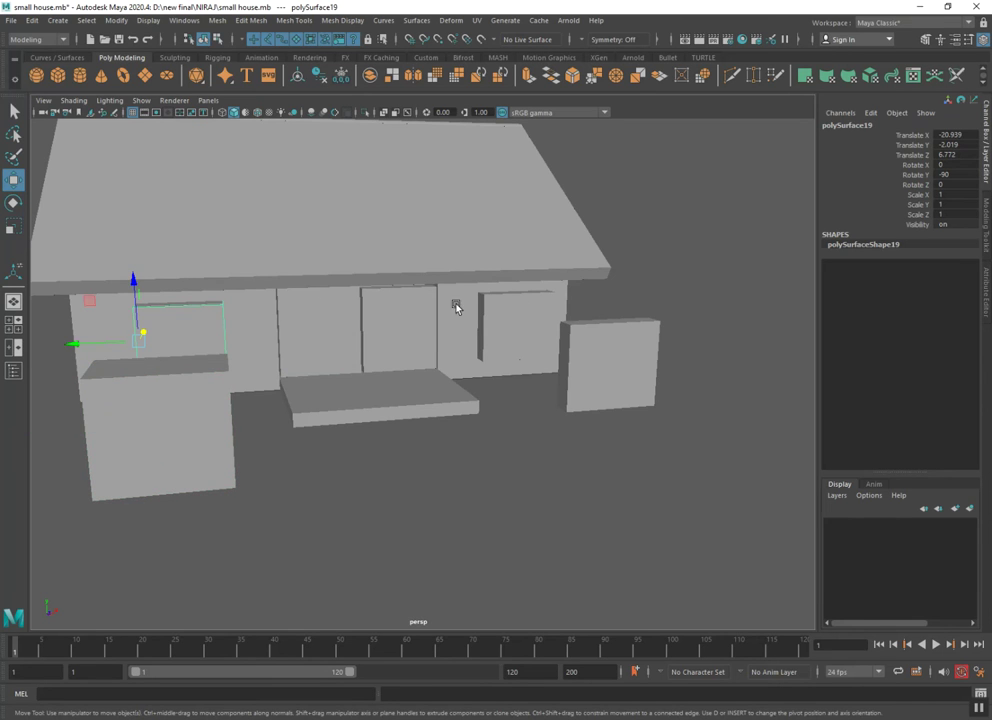
click(545, 306)
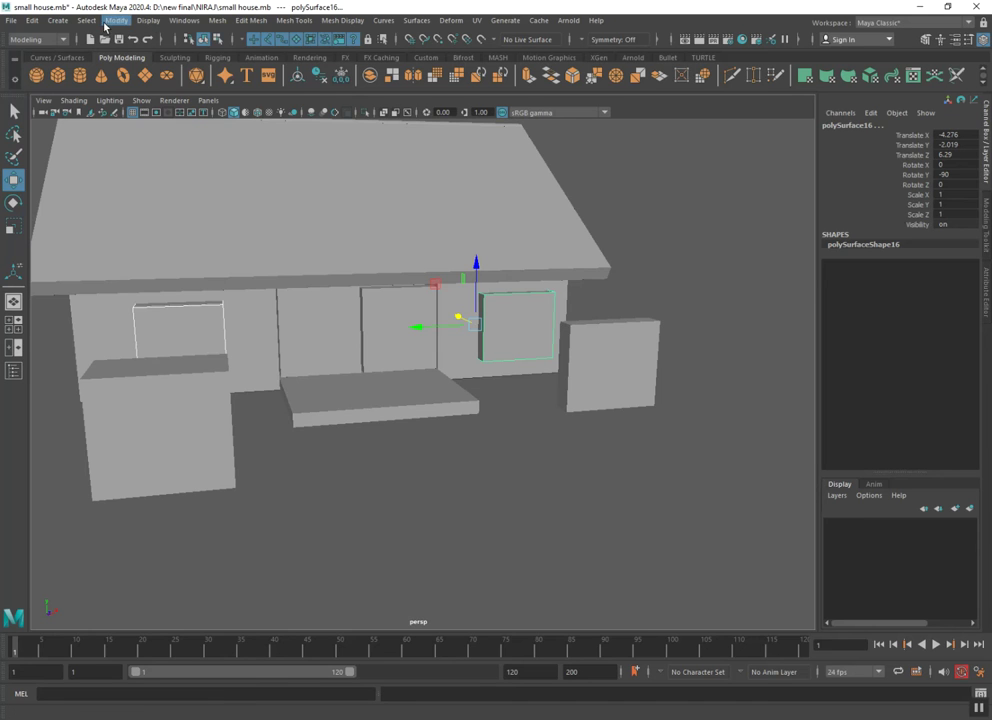
Combine the two window panels and Boolean-subtract them from the house body, leaving pCube14
click(217, 20)
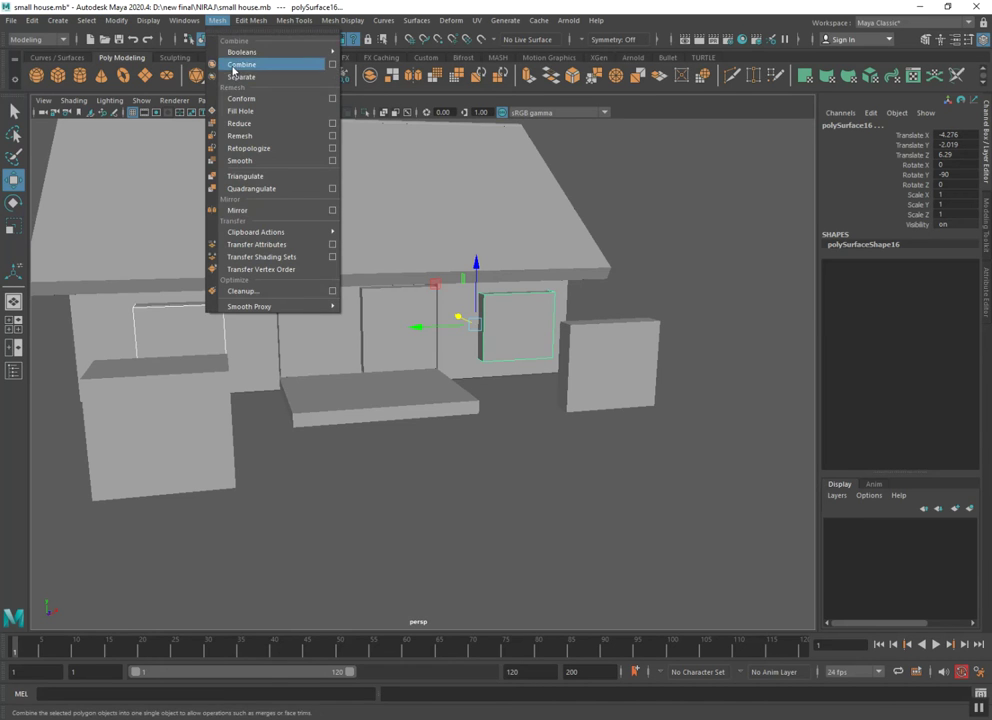
click(233, 66)
click(483, 325)
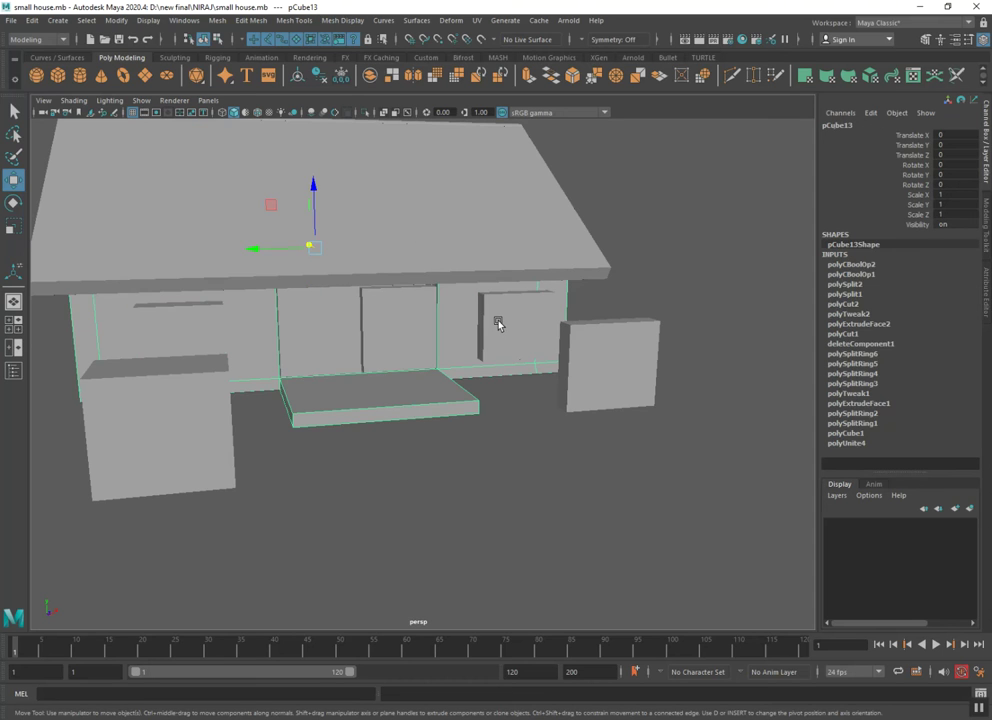
shift+click(498, 324)
click(217, 20)
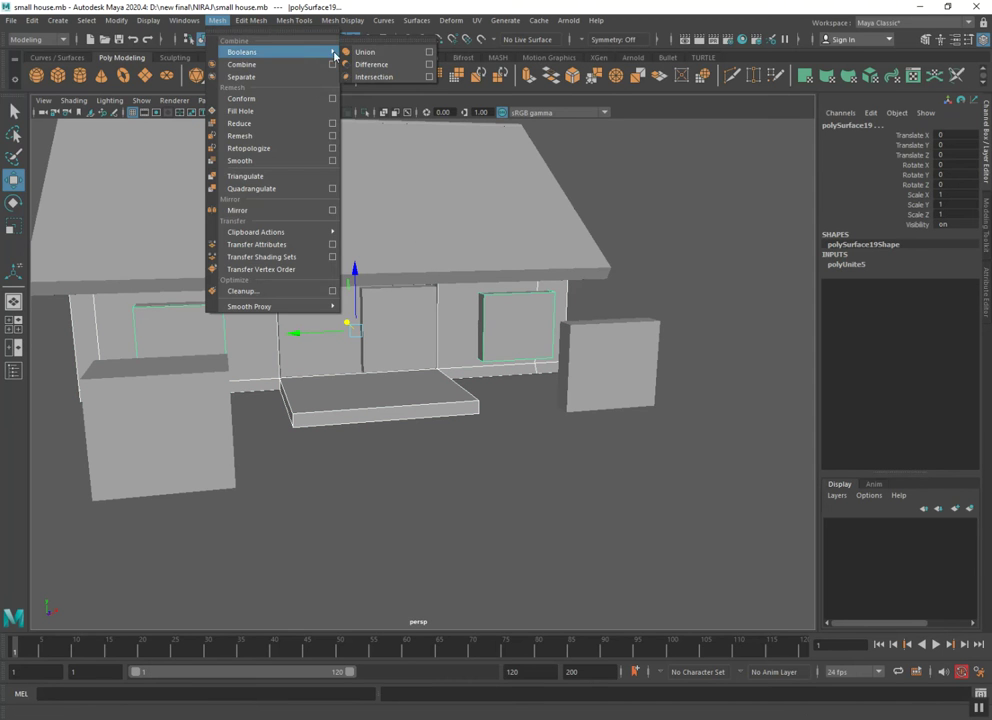
click(368, 64)
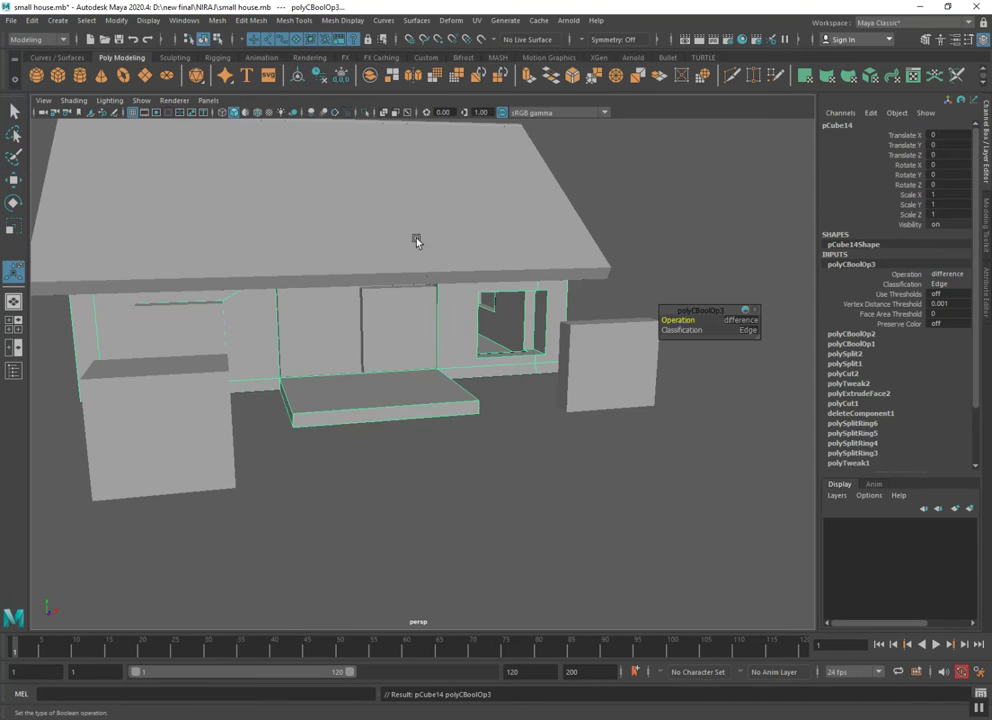
click(625, 391)
Move the small box into the window opening as a pane and place a copy at the left window
key(w)
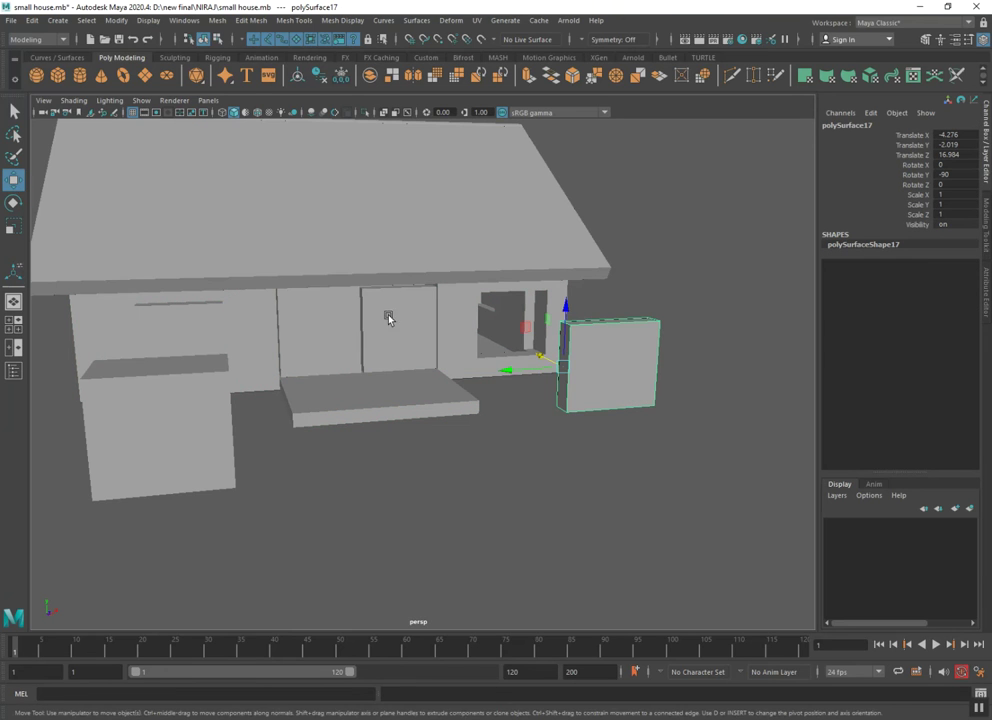
drag(541, 357, 470, 304)
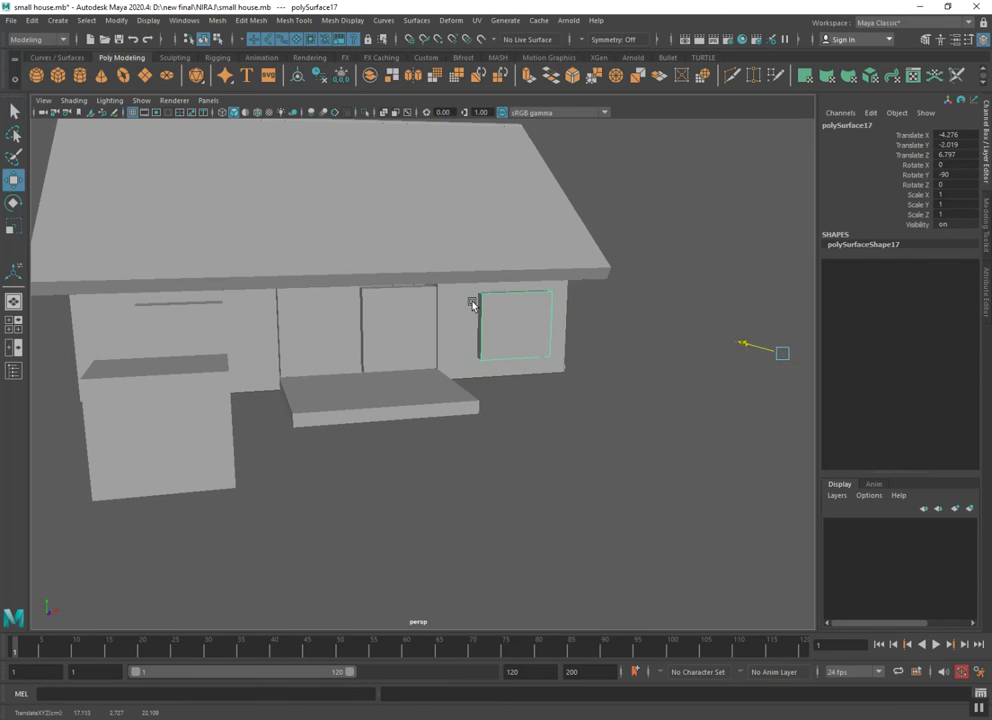
drag(470, 304, 137, 344)
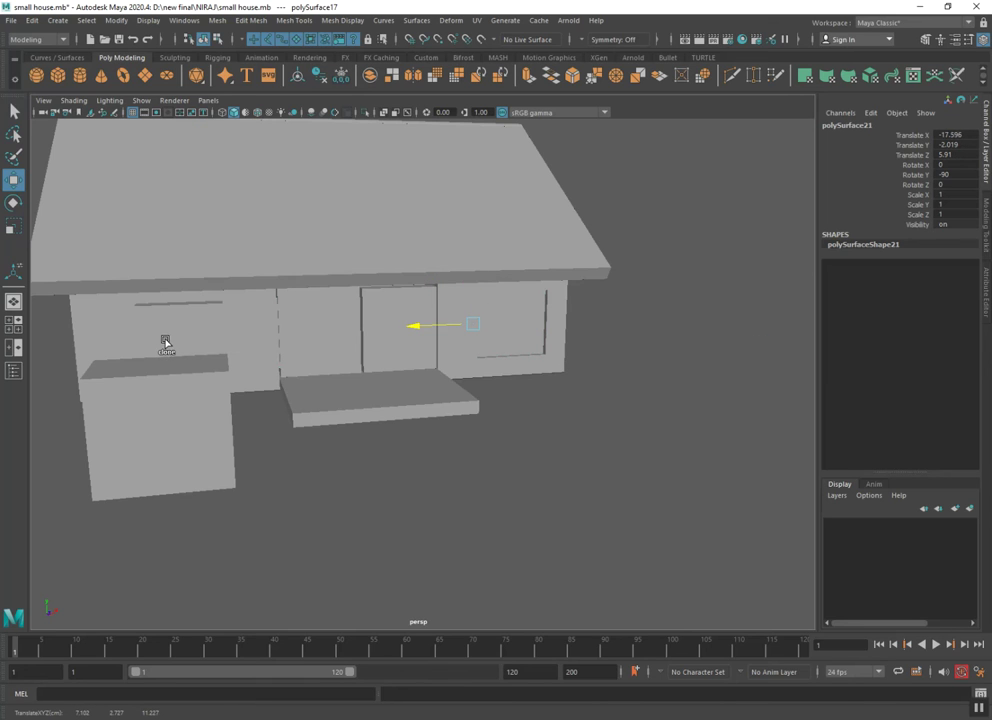
mouse_move(137, 344)
shift+mouse_down()
mouse_move(115, 347)
mouse_move(448, 320)
mouse_move(48, 360)
mouse_move(128, 350)
mouse_move(165, 378)
mouse_move(210, 376)
shift+mouse_up()
scroll(186, 359, up, 5)
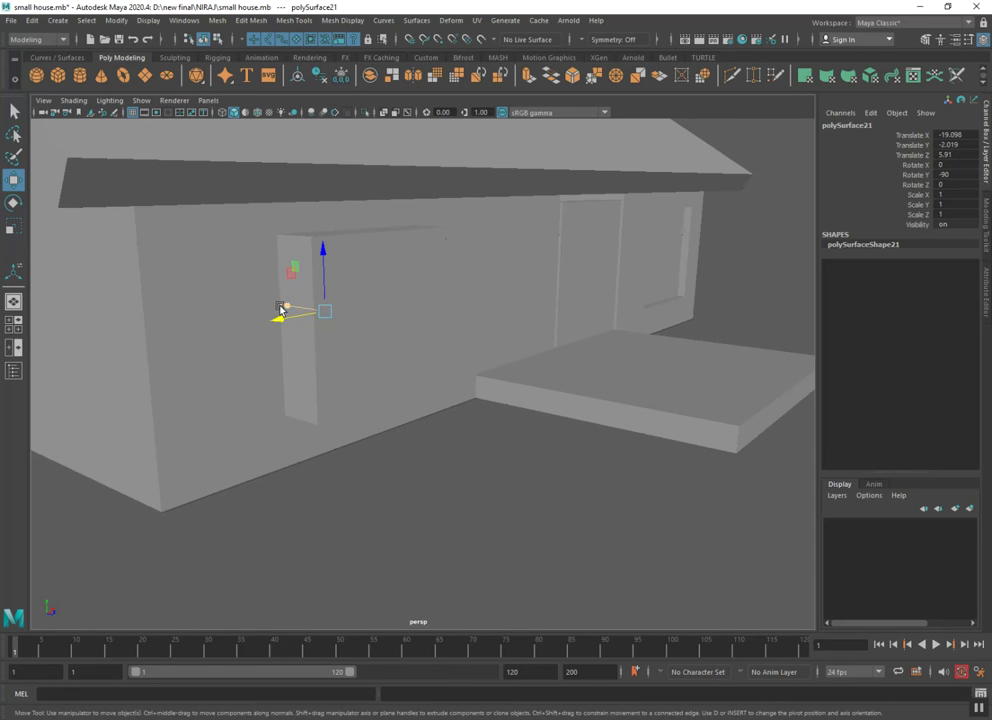
mouse_move(285, 309)
mouse_down()
mouse_move(271, 306)
mouse_move(303, 344)
mouse_up()
key(ctrl+z)
key(ctrl+z)
key(ctrl+z)
Select the extra block in front of the door and delete it
click(420, 366)
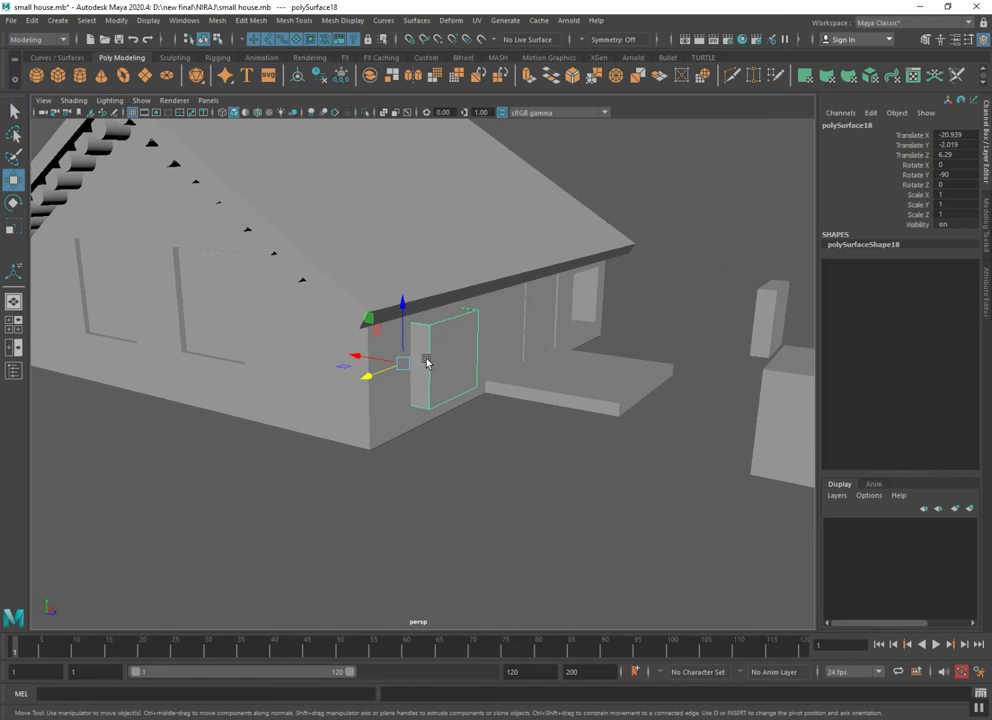
key(f)
scroll(421, 354, down, 5)
click(372, 415)
shift+click(432, 381)
mouse_move(394, 361)
middle_down()
mouse_move(475, 375)
mouse_move(425, 366)
middle_up()
scroll(417, 364, down, 3)
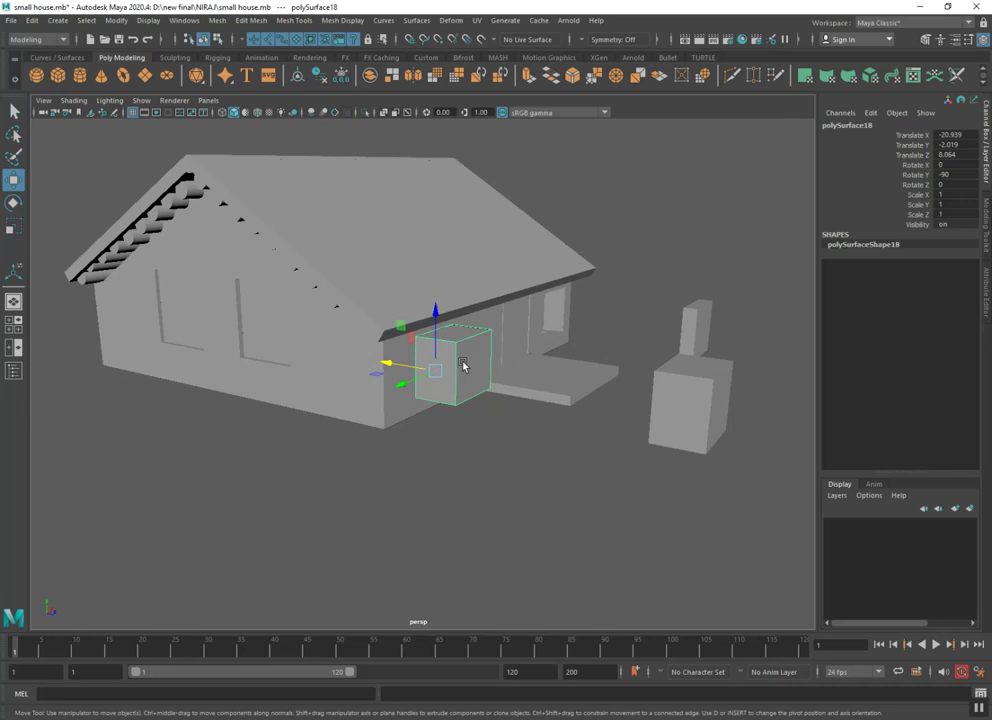
scroll(462, 366, up, 4)
key(Delete)
scroll(634, 368, down, 2)
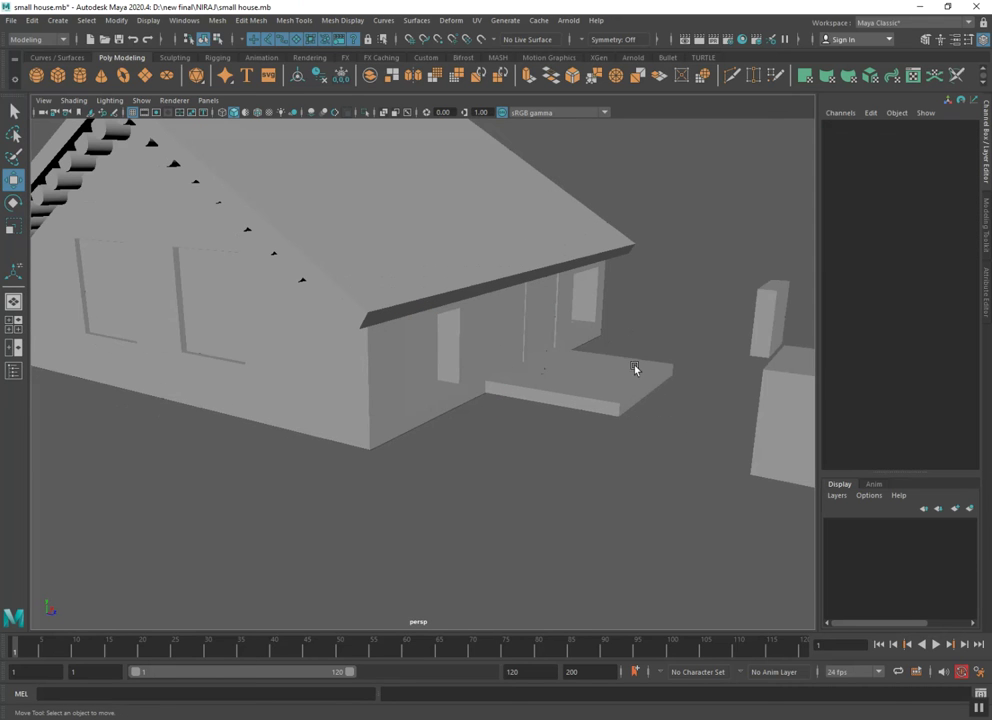
Move the side pillar toward the house and clear the selection
click(753, 316)
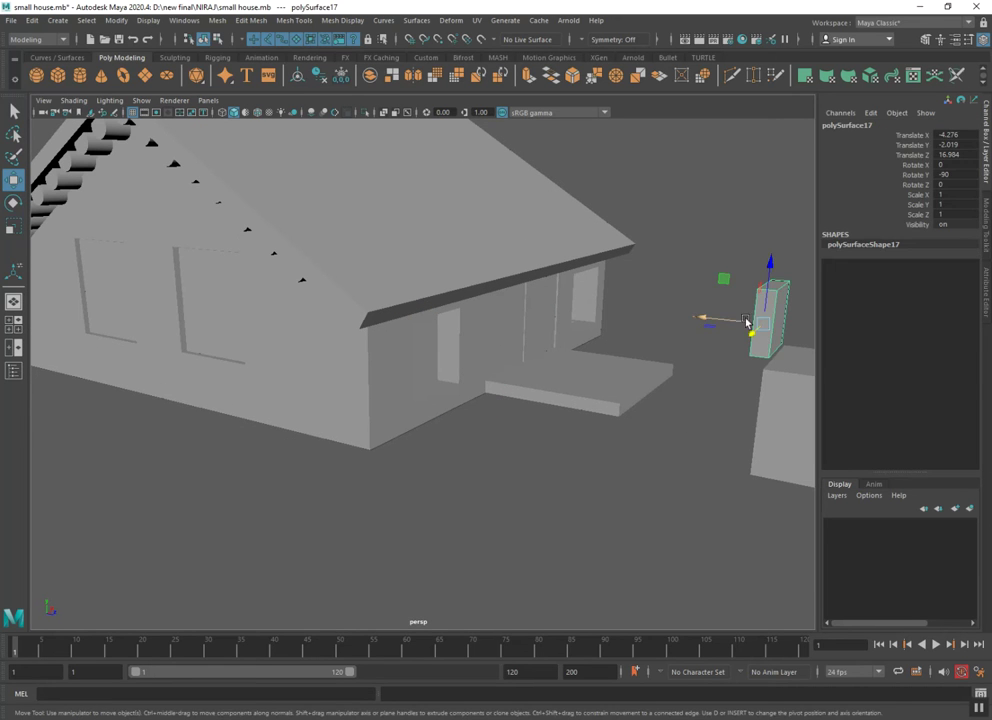
mouse_move(738, 318)
mouse_down()
mouse_move(537, 305)
mouse_move(421, 357)
mouse_move(365, 397)
mouse_up()
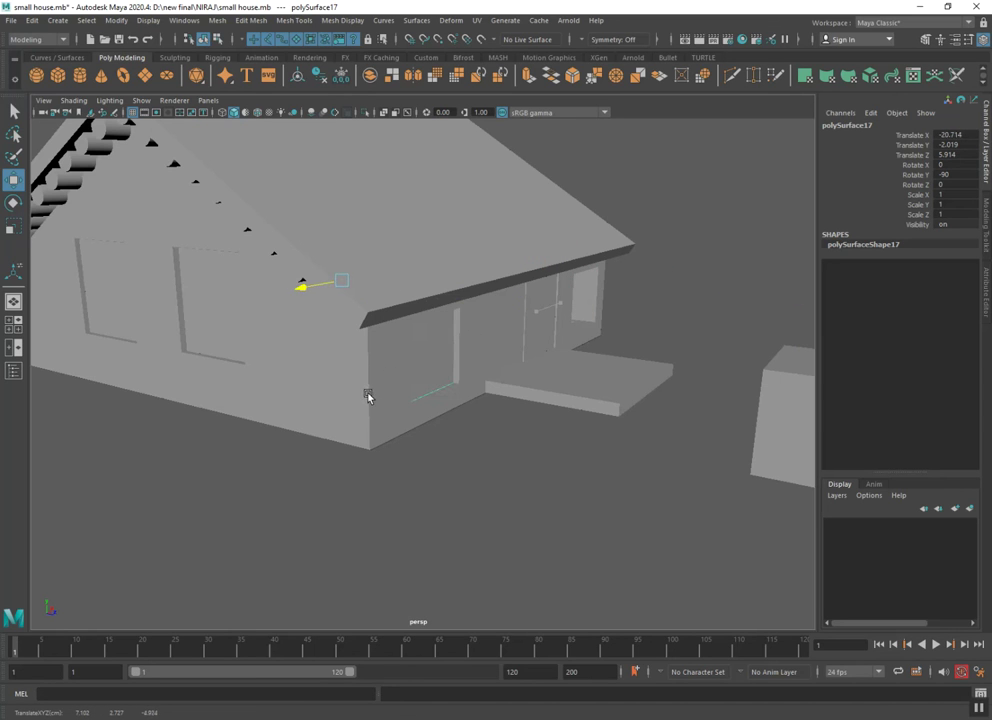
click(773, 396)
scroll(709, 405, down, 3)
scroll(589, 434, down, 2)
scroll(576, 441, up, 2)
mouse_move(576, 441)
alt+mouse_down()
mouse_move(460, 454)
mouse_move(500, 483)
mouse_move(385, 456)
mouse_move(375, 414)
mouse_move(366, 419)
alt+mouse_up()
Copy the left window pane along X into the right window as polySurface20 at X -4.275
click(174, 338)
middle_drag(173, 334, 126, 334)
key(ctrl+z)
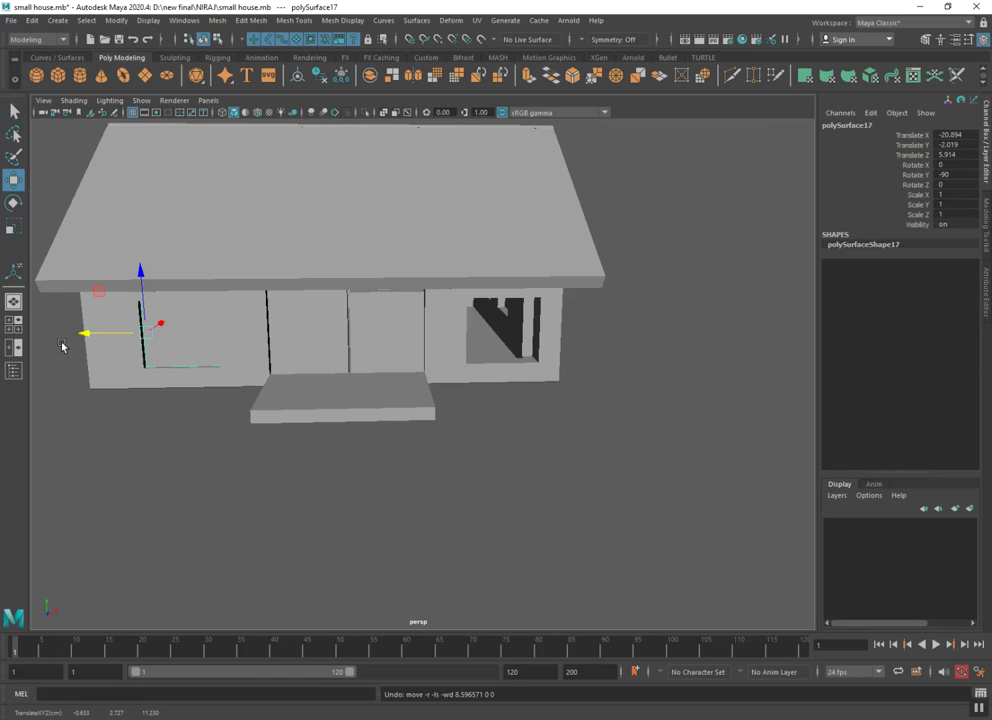
shift+drag(88, 338, 412, 333)
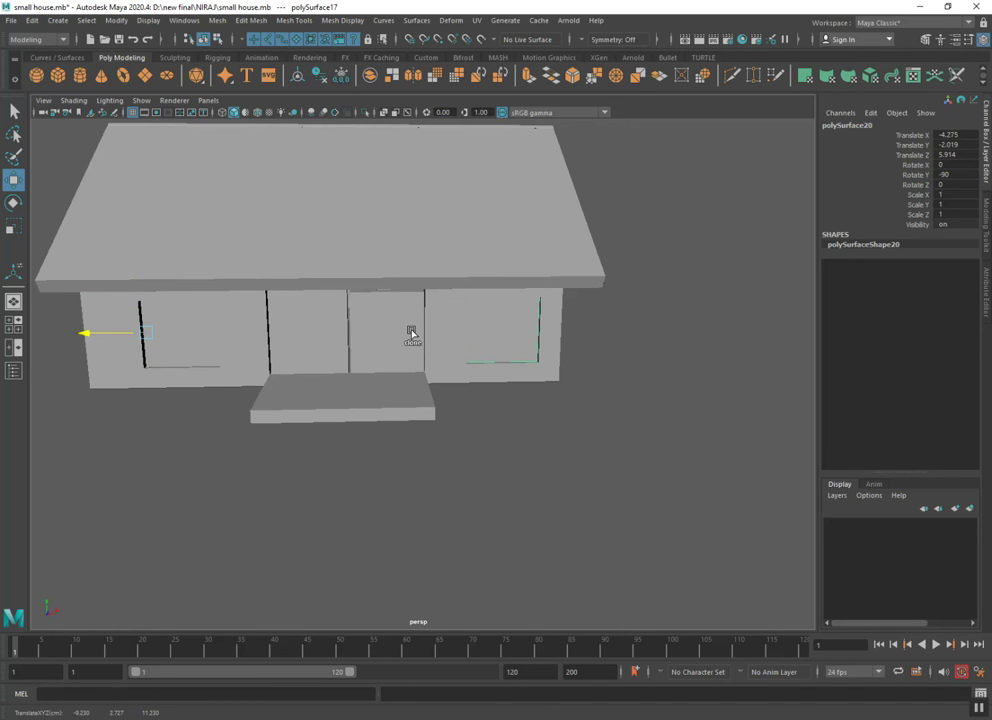
scroll(361, 359, up, 2)
scroll(359, 379, up, 3)
scroll(405, 447, up, 2)
mouse_move(405, 440)
alt+mouse_down()
mouse_move(421, 509)
mouse_move(416, 500)
mouse_move(399, 508)
mouse_move(425, 538)
mouse_move(414, 496)
alt+mouse_up()
Select the door panel pCube4 and duplicate it as pCube5 in the front doorway
scroll(399, 508, up, 2)
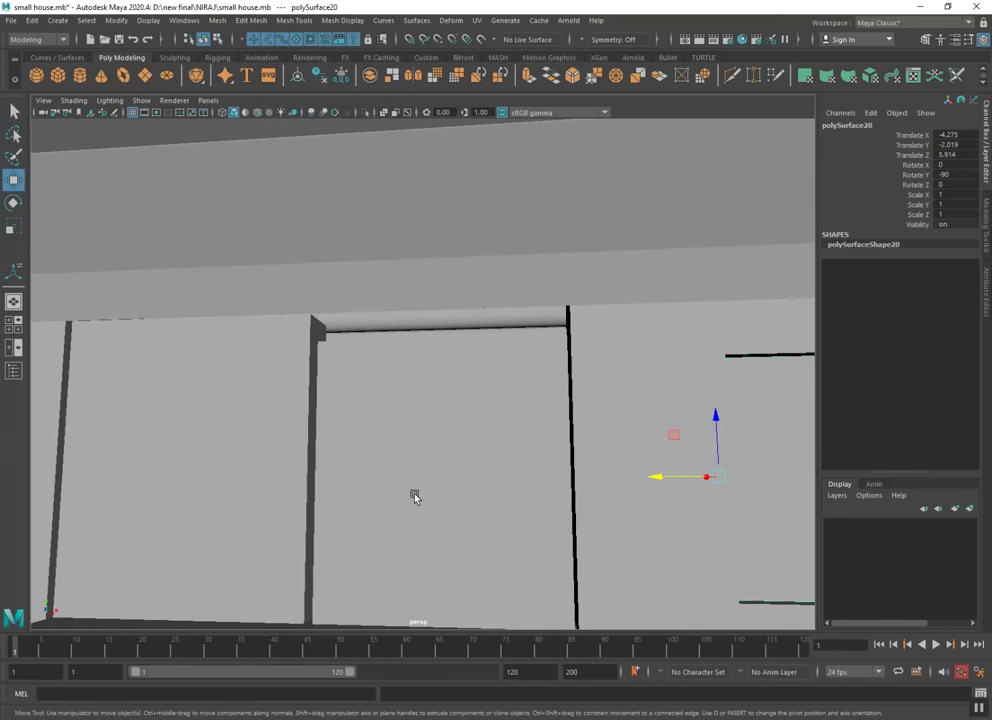
click(407, 422)
right_drag(399, 385, 401, 399)
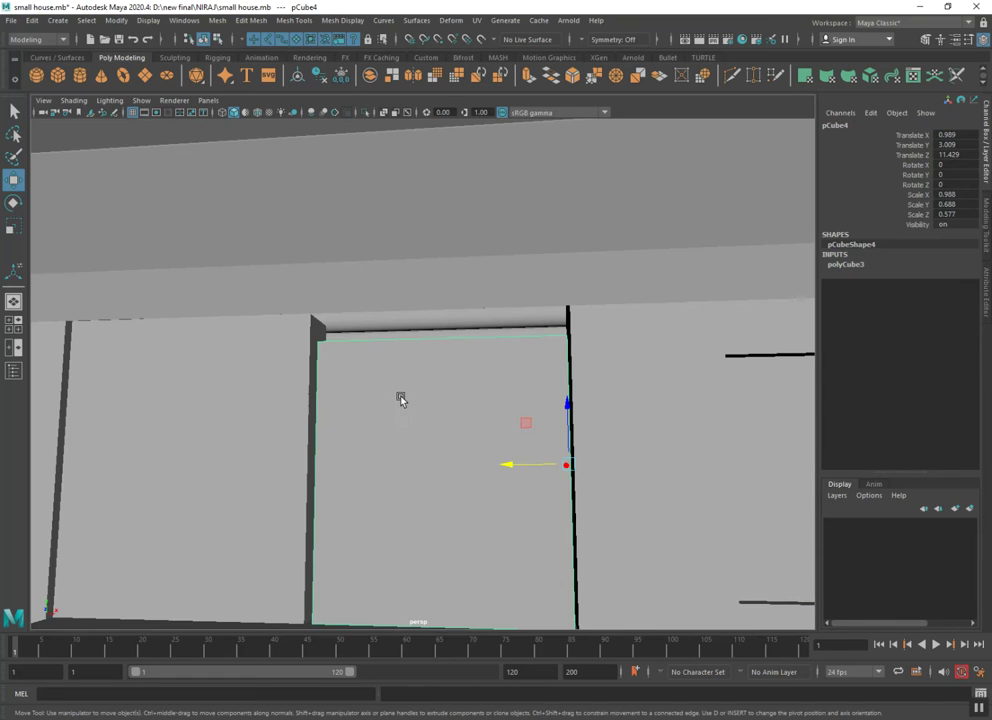
click(392, 341)
alt+drag(392, 341, 398, 362)
click(398, 361)
right_drag(330, 470, 316, 477)
right_click(326, 475)
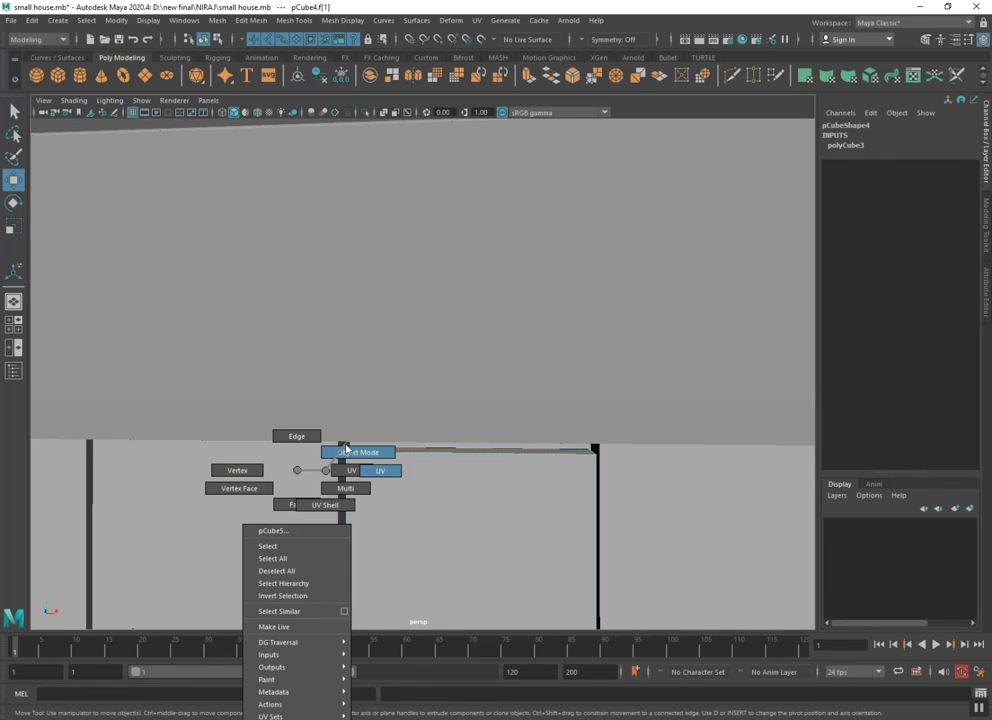
click(345, 449)
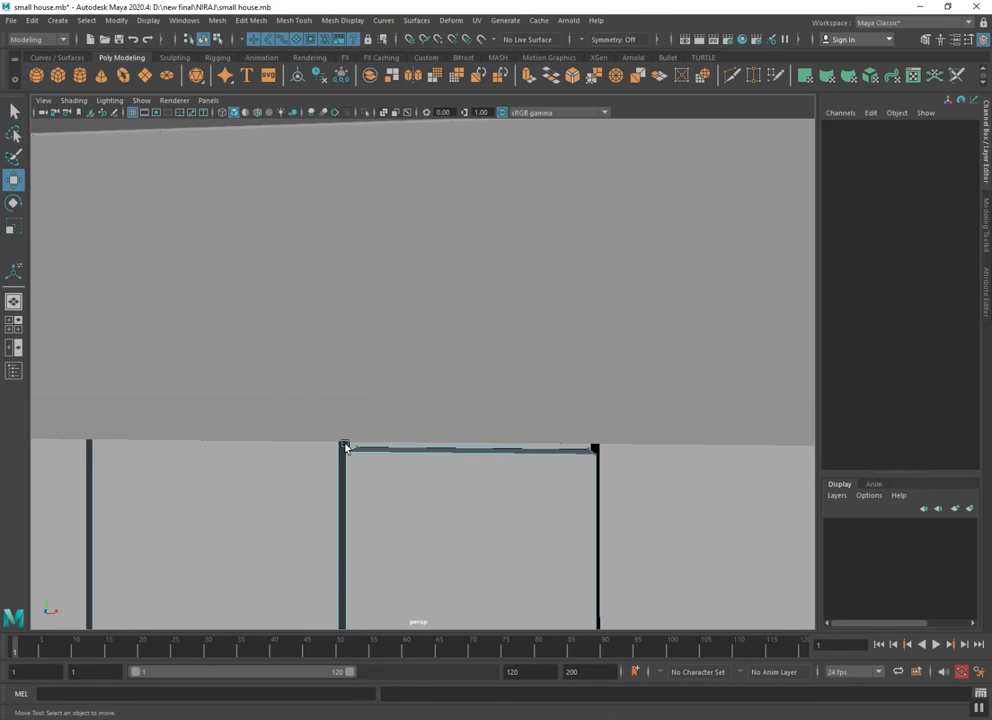
right_drag(378, 472, 440, 368)
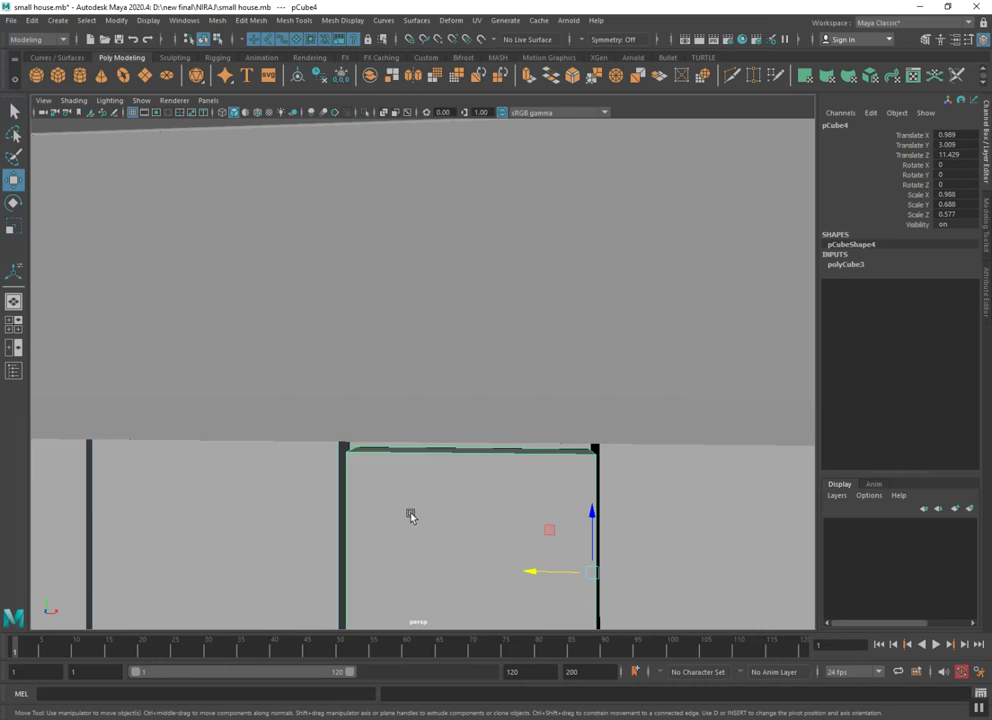
scroll(410, 515, down, 5)
key(shift+d)
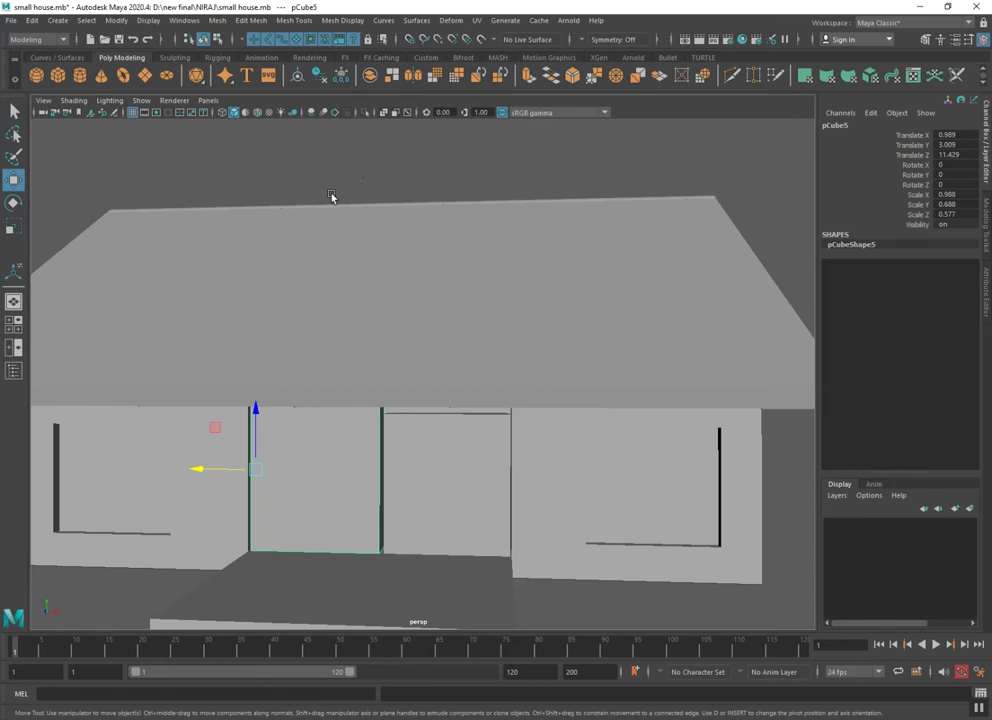
Isolate the house walls mesh in the view so the roof is hidden
click(540, 475)
click(364, 113)
key(f)
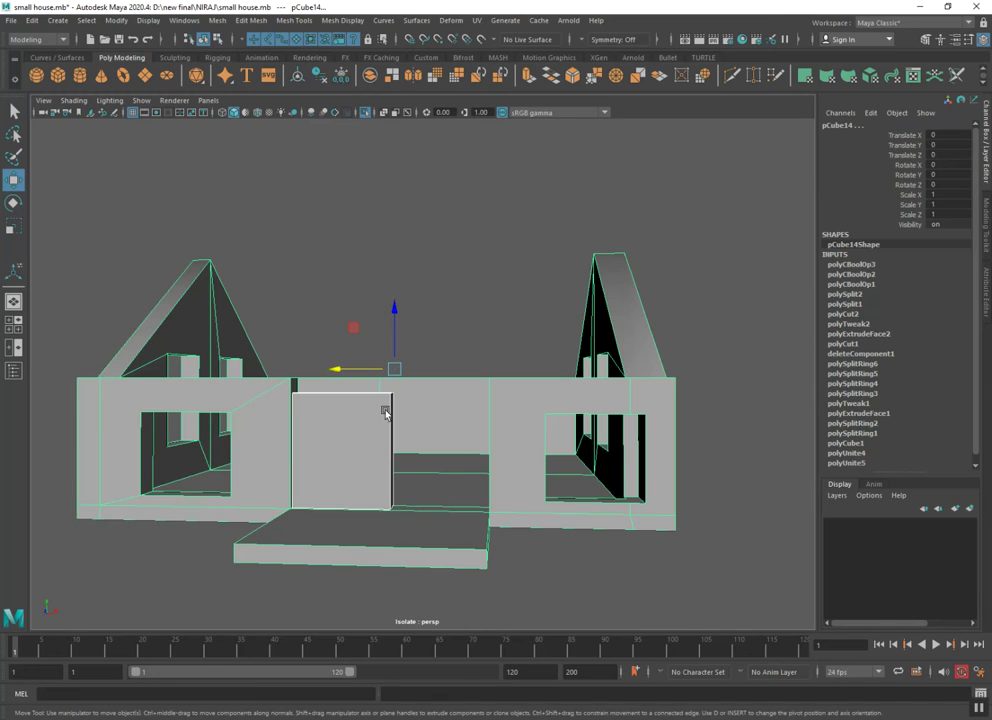
click(432, 245)
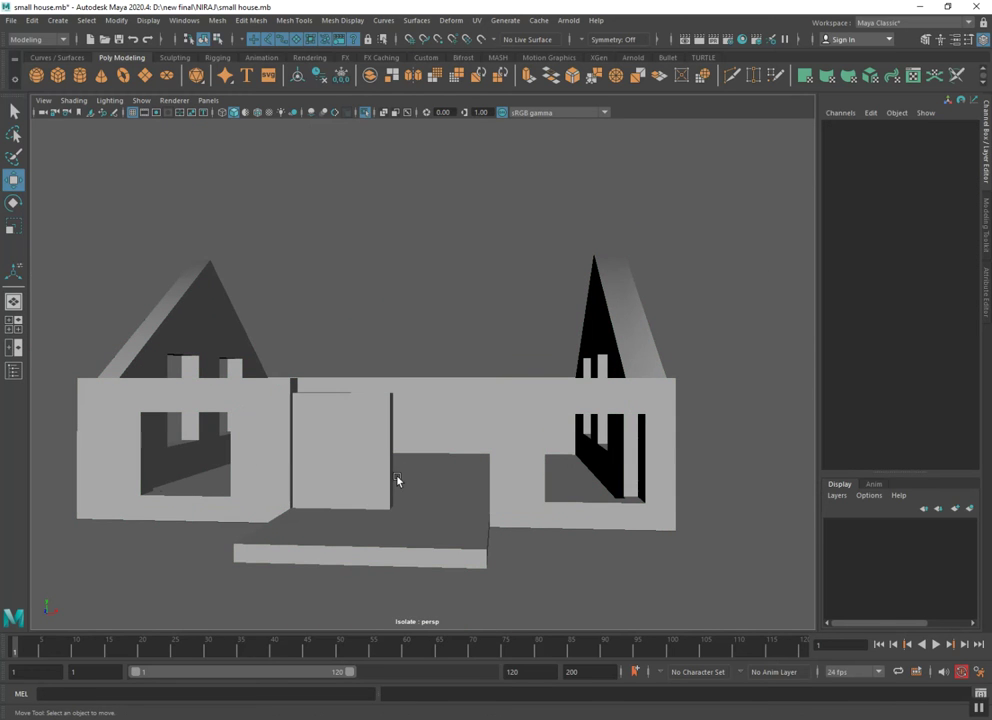
alt+drag(391, 519, 398, 554)
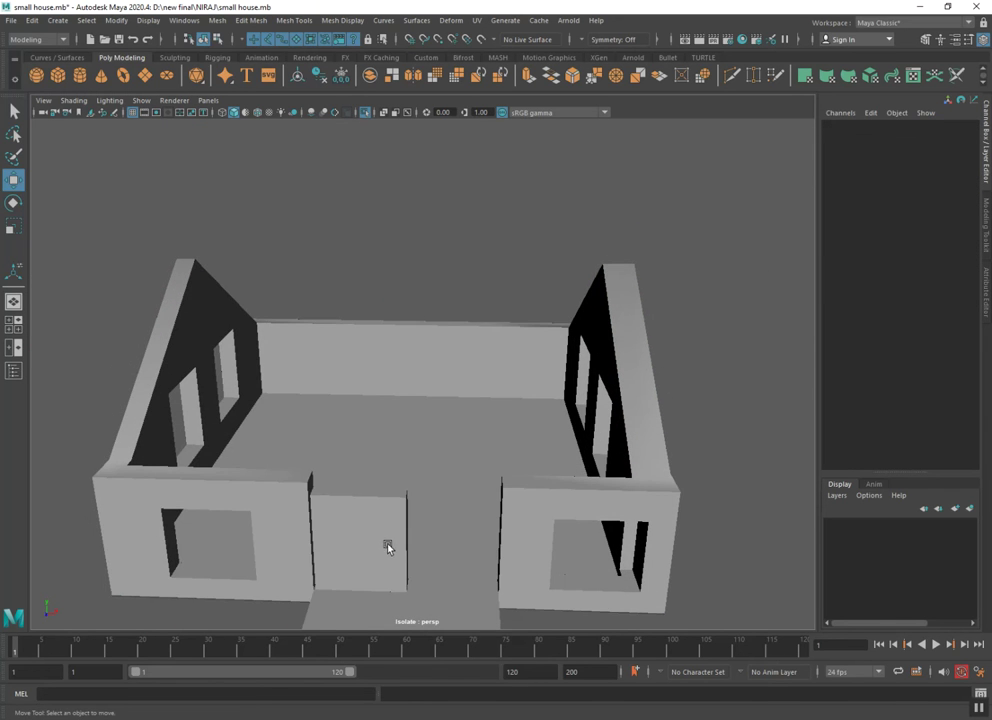
click(388, 547)
click(558, 505)
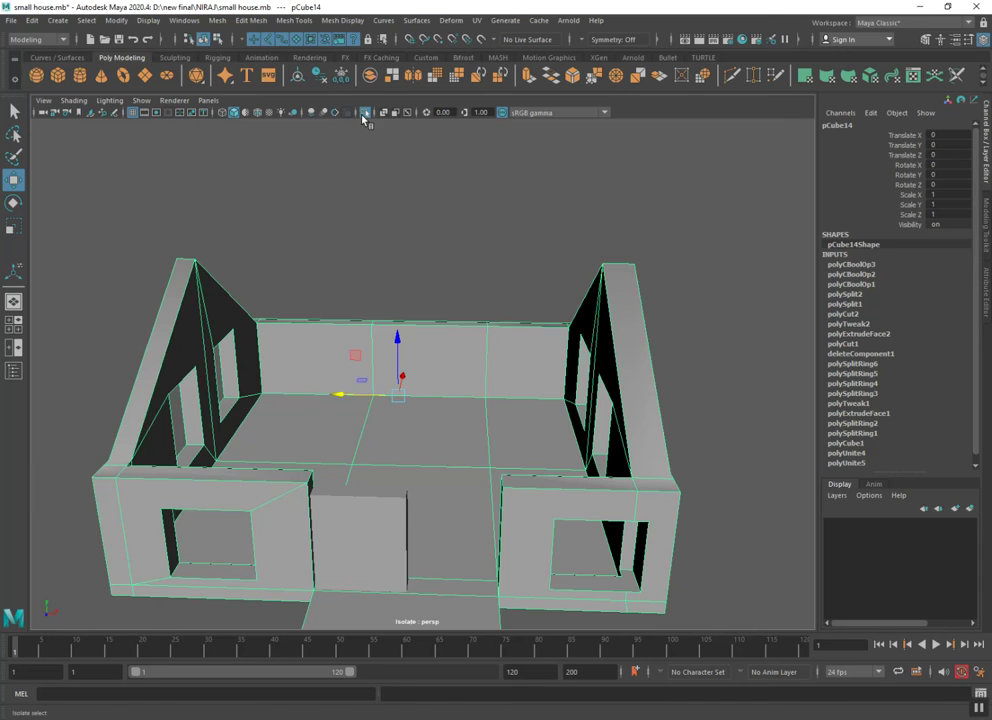
click(365, 112)
click(390, 369)
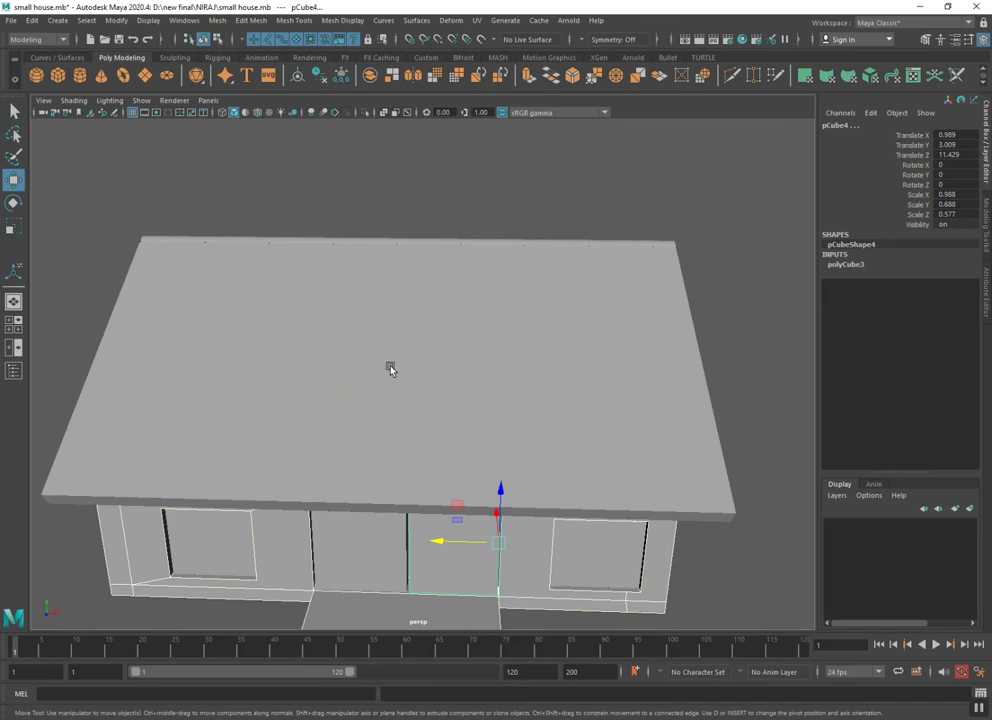
click(366, 113)
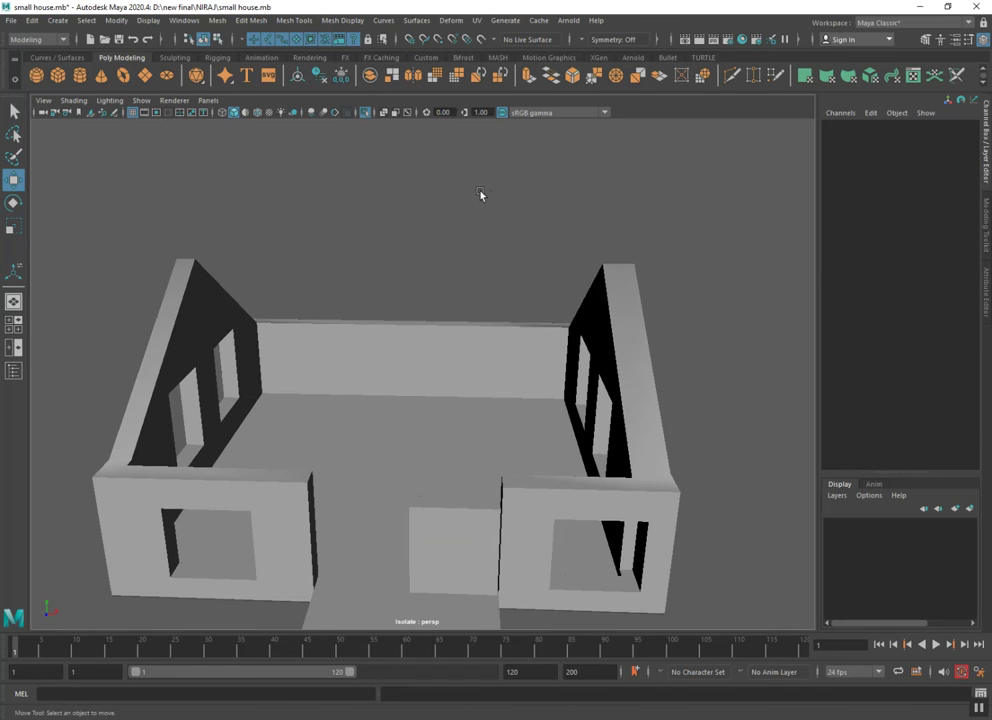
Save the scene and re-isolate the walls mesh after checking the full house
key(ctrl+super+s)
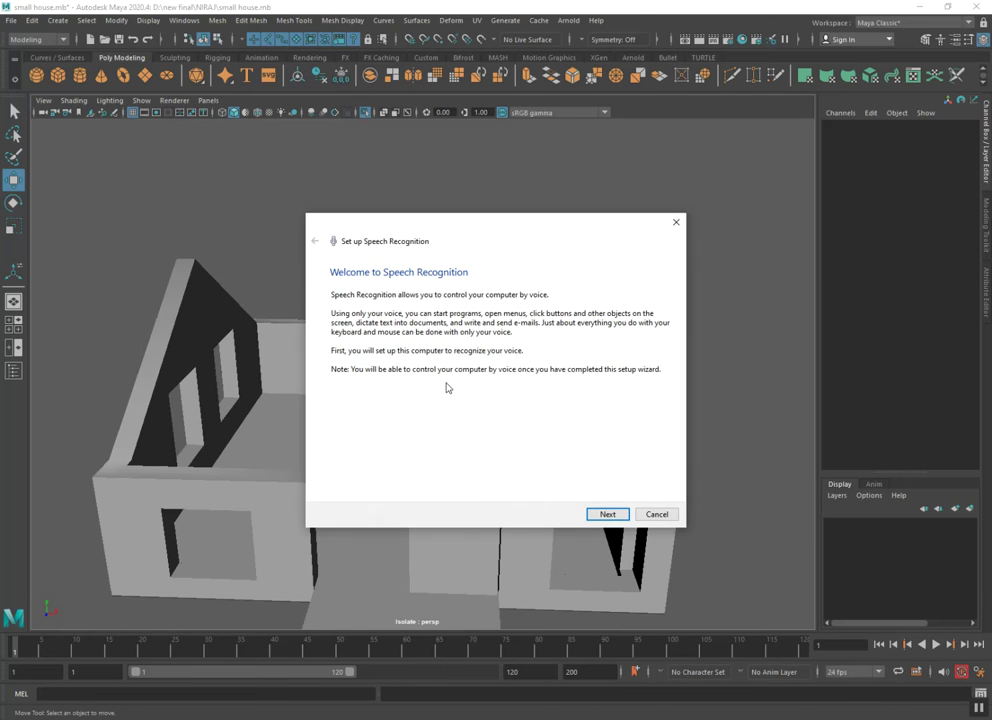
click(678, 224)
mouse_move(598, 336)
alt+mouse_down()
mouse_move(531, 321)
mouse_move(542, 334)
mouse_move(492, 343)
mouse_move(496, 370)
mouse_move(390, 221)
alt+mouse_up()
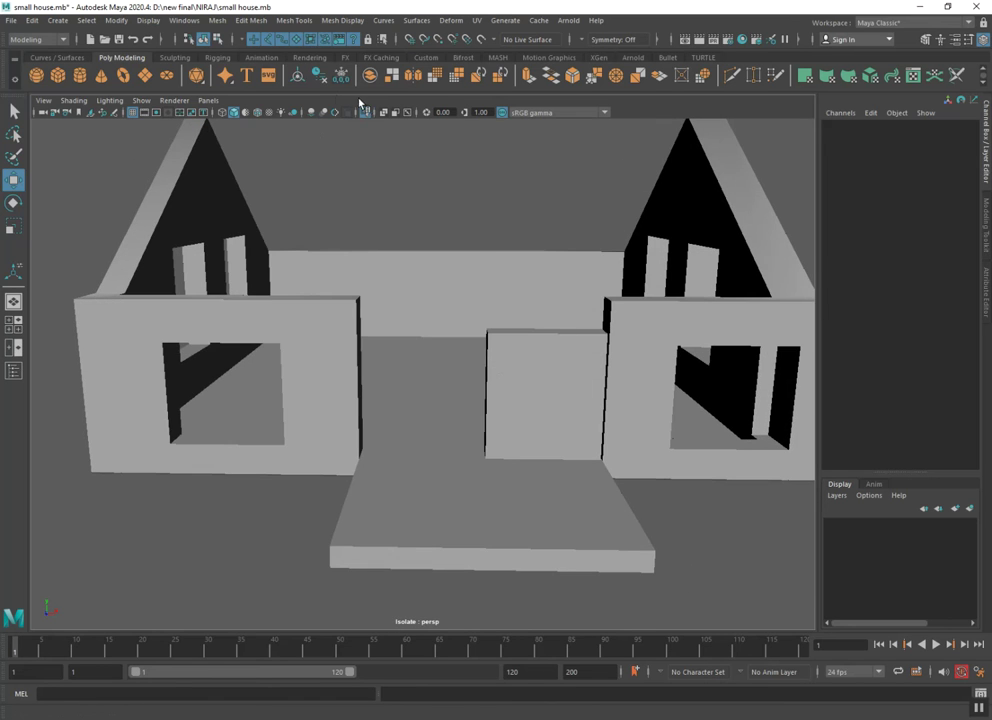
click(364, 112)
click(496, 414)
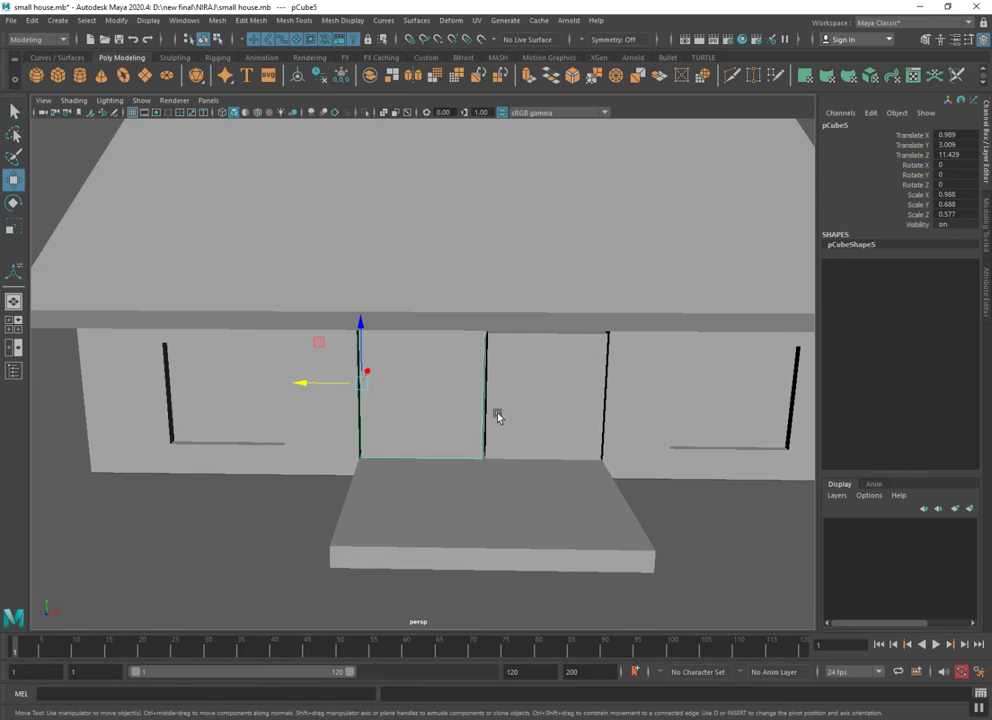
click(356, 441)
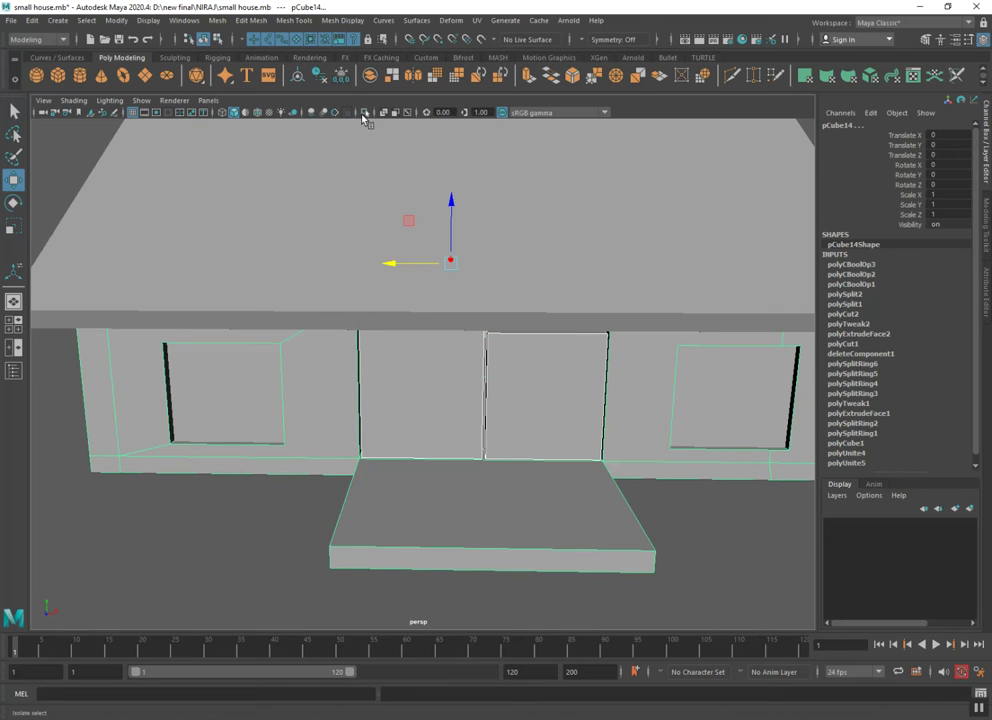
click(364, 112)
click(463, 245)
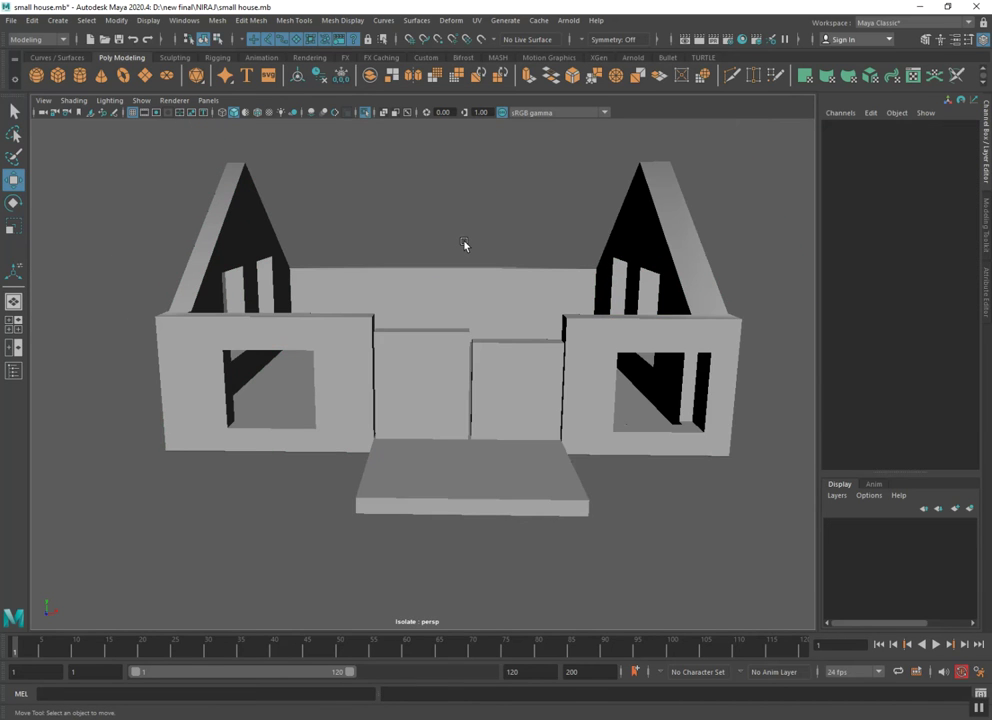
key(ctrl+s)
Select the top face of the centre door block pCube5
mouse_move(464, 332)
alt+mouse_down()
mouse_move(463, 383)
mouse_move(445, 421)
alt+mouse_up()
scroll(449, 416, down, 1)
scroll(455, 455, down, 3)
click(447, 429)
right_drag(436, 407, 434, 421)
click(494, 416)
Raise the top faces of the centre and right door blocks up to the wall top
drag(495, 525, 491, 498)
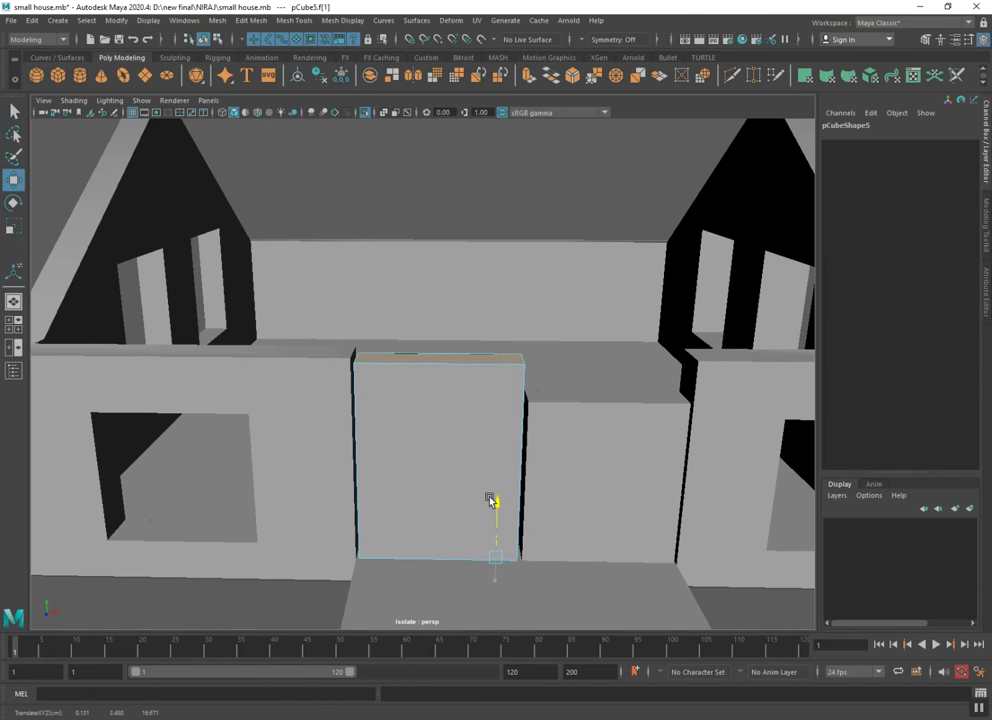
click(582, 430)
right_drag(576, 390, 576, 425)
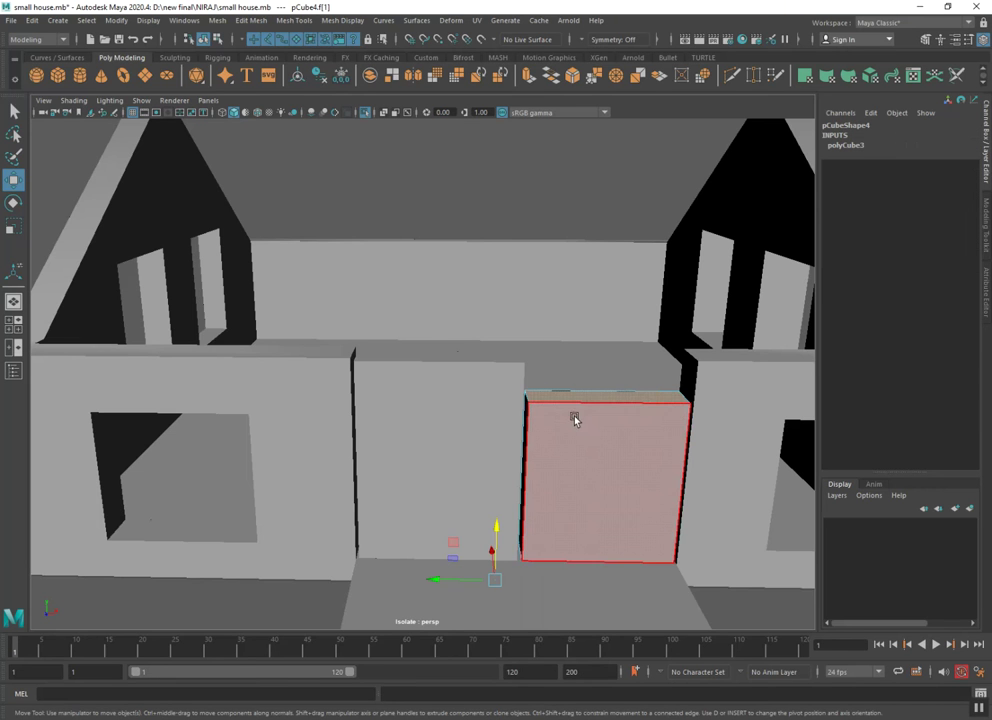
mouse_move(497, 521)
mouse_down()
mouse_move(496, 500)
mouse_move(525, 536)
mouse_move(571, 545)
mouse_move(540, 571)
mouse_move(370, 580)
mouse_move(407, 565)
mouse_up()
drag(575, 497, 580, 498)
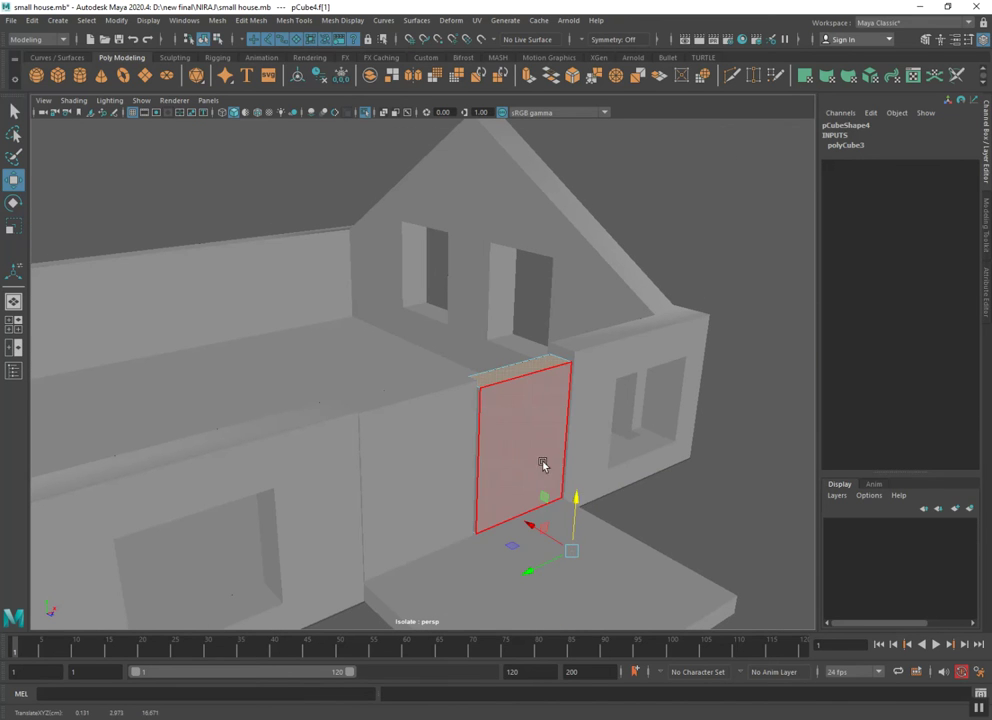
right_drag(531, 388, 571, 370)
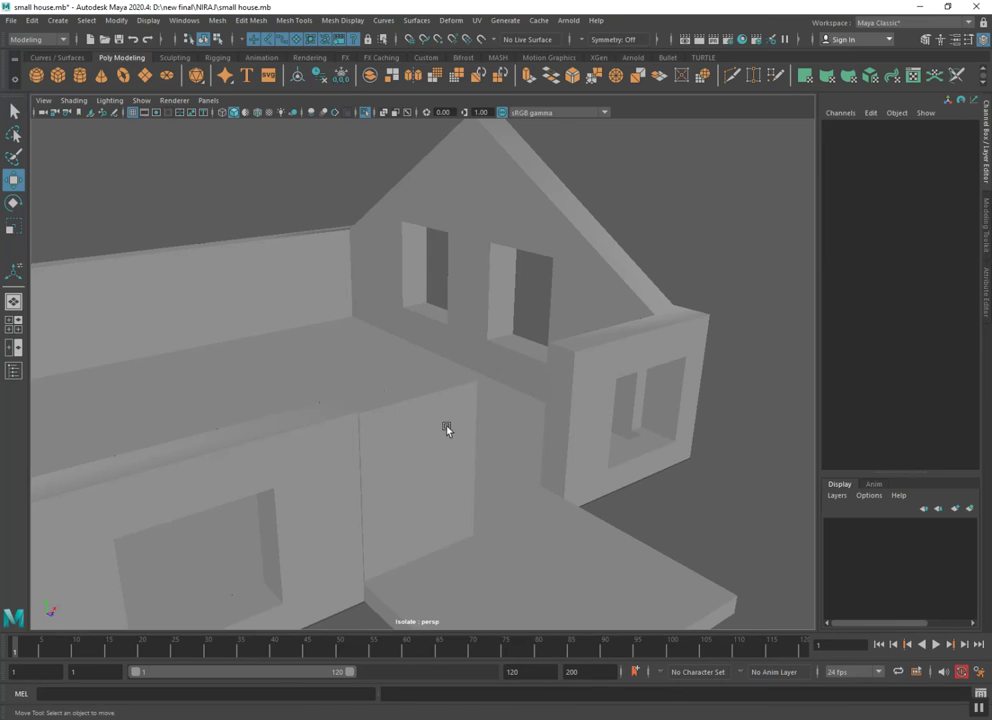
Clone the door panel sideways as pCube15 and snap its pivot to its right edge
click(410, 465)
mouse_move(306, 518)
shift+mouse_down()
mouse_move(432, 465)
mouse_move(356, 503)
mouse_move(288, 499)
mouse_move(365, 518)
mouse_move(413, 510)
mouse_move(365, 487)
shift+mouse_up()
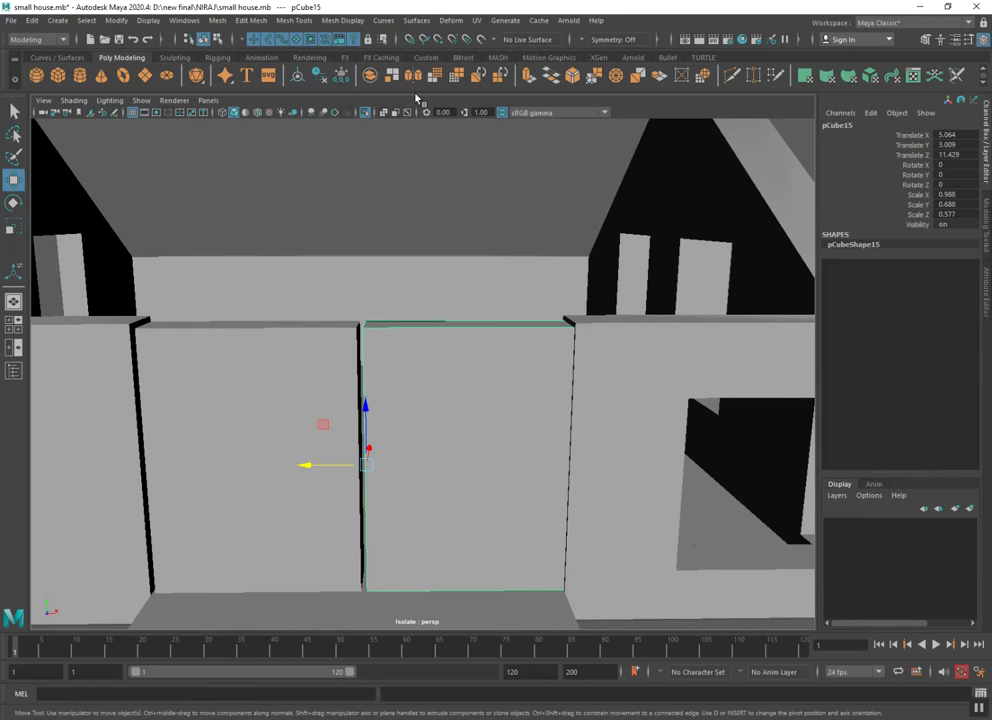
click(366, 112)
mouse_move(420, 300)
alt+mouse_down()
mouse_move(525, 381)
mouse_move(445, 447)
alt+mouse_up()
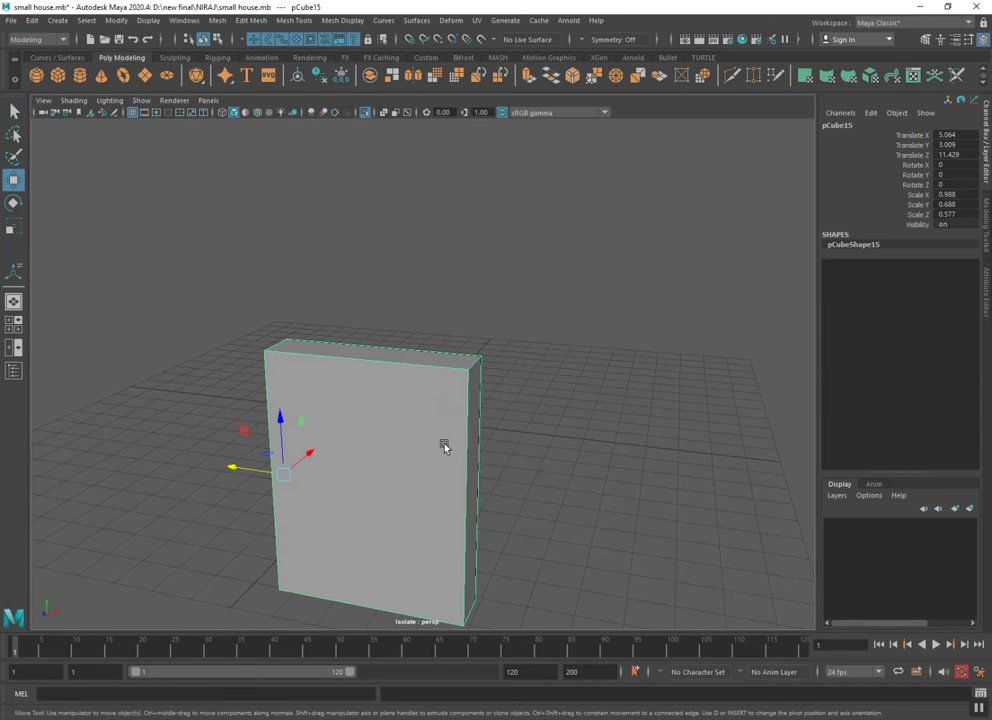
shift+right_drag(454, 445, 477, 452)
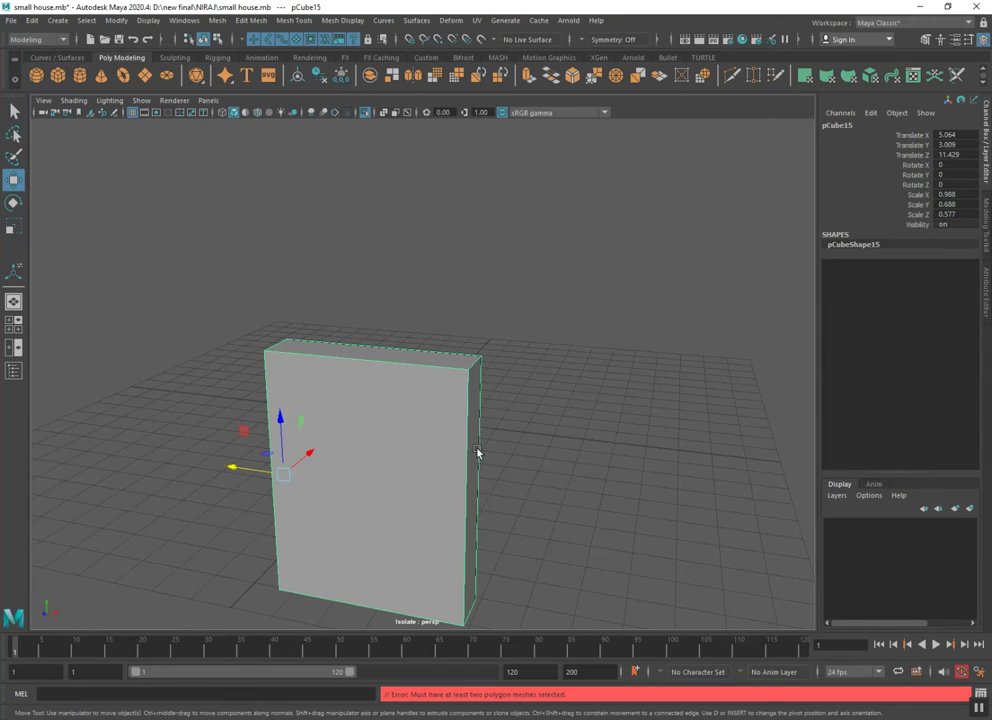
key(d)
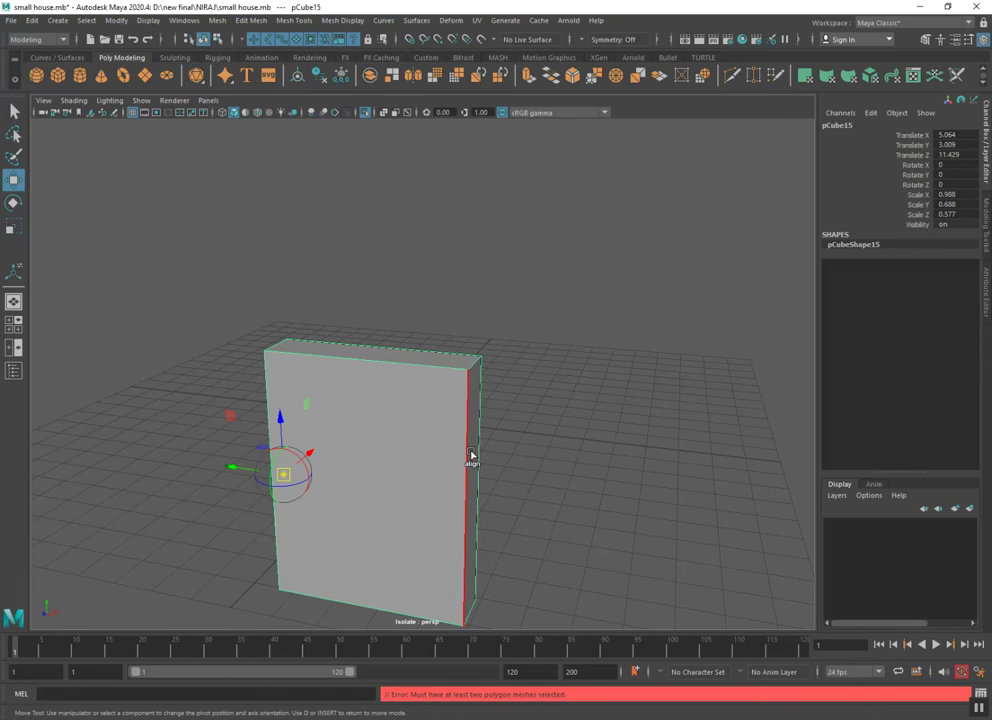
click(477, 456)
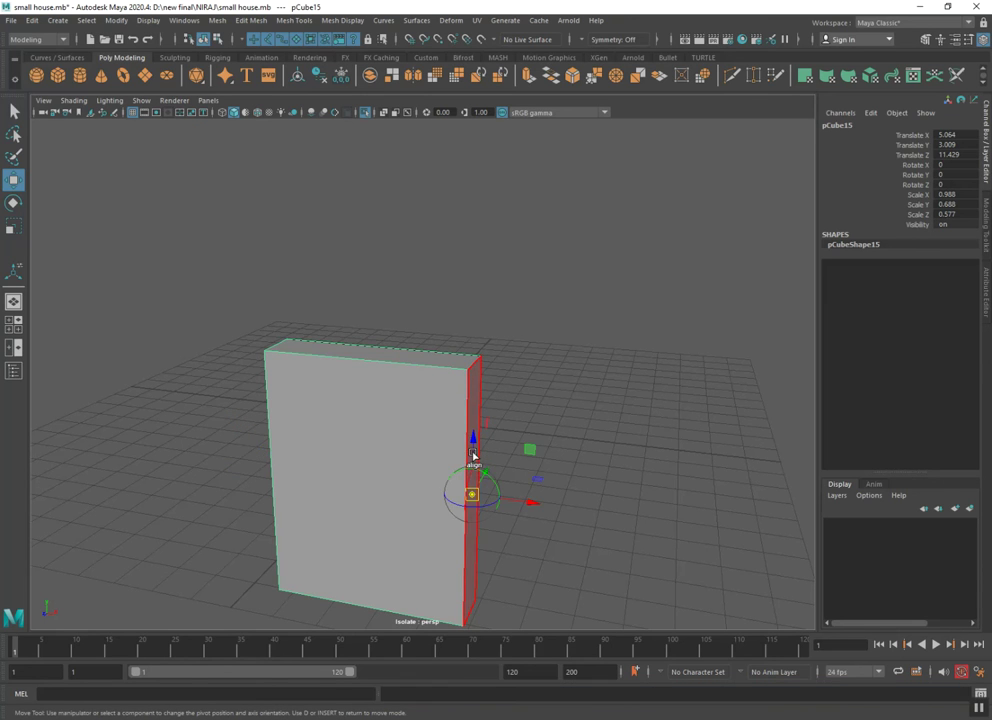
click(366, 112)
scroll(191, 533, down, 2)
click(153, 572)
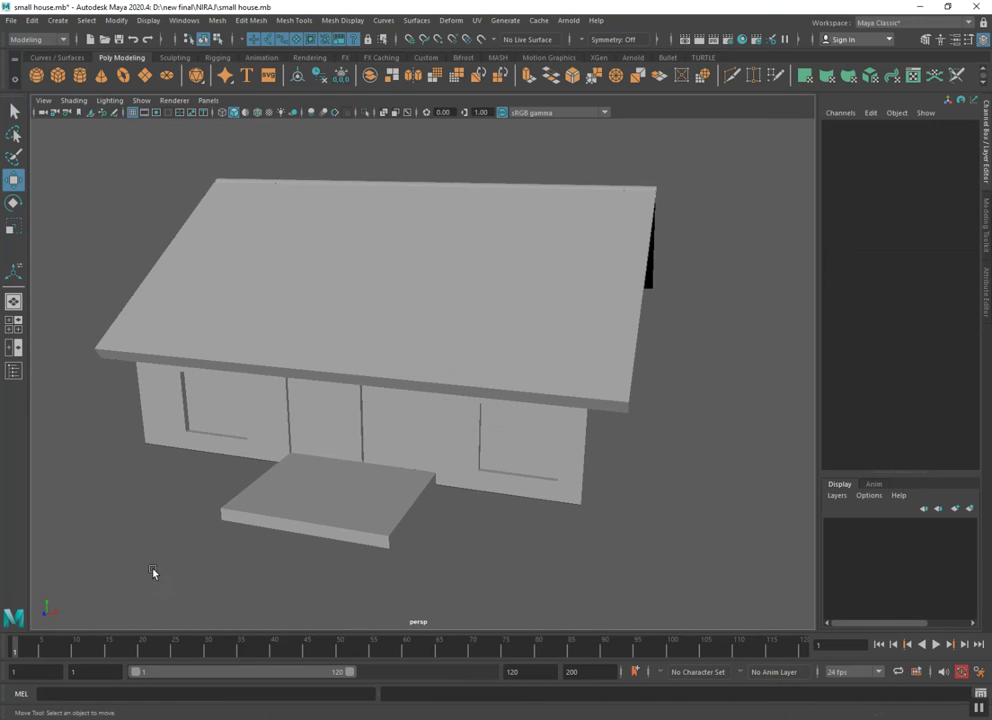
Save the scene, then combine the two roof slabs into one mesh, pCube16
mouse_move(228, 507)
alt+mouse_down()
mouse_move(410, 494)
mouse_move(381, 490)
alt+mouse_up()
key(ctrl+s)
alt+drag(309, 341, 266, 328)
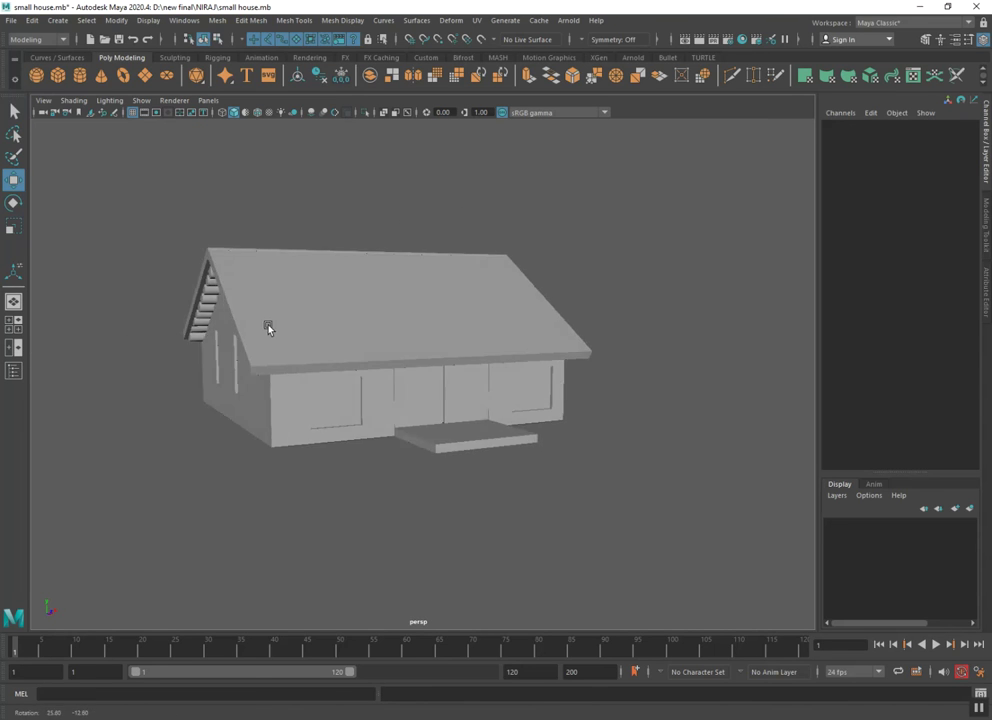
scroll(266, 328, up, 3)
scroll(268, 328, down, 3)
alt+drag(323, 261, 384, 281)
click(384, 281)
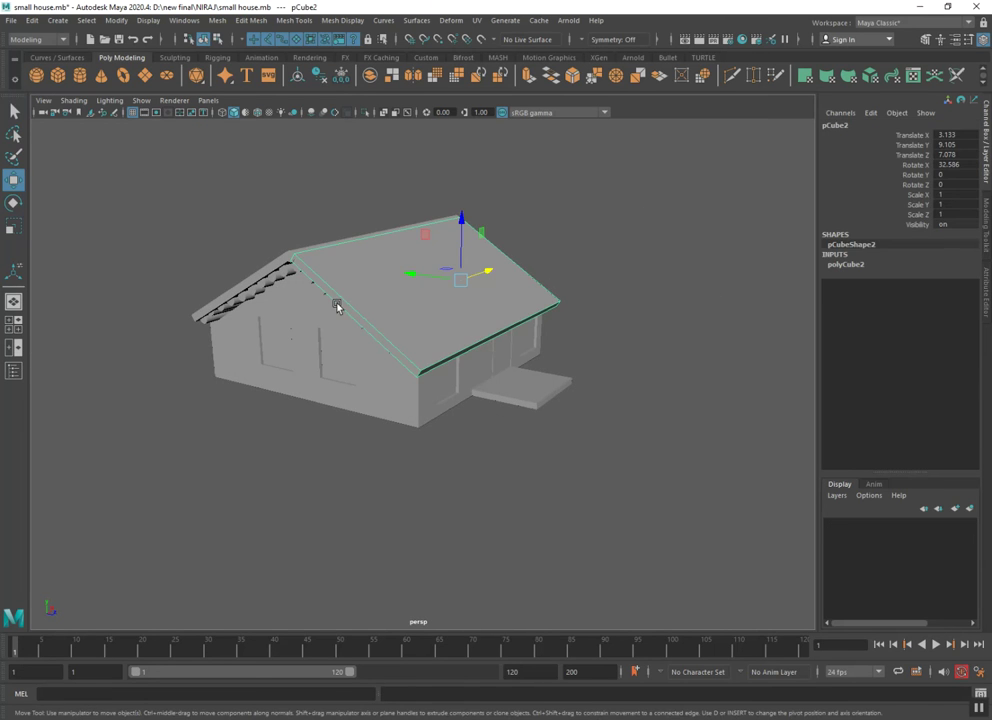
alt+drag(333, 335, 436, 354)
click(346, 302)
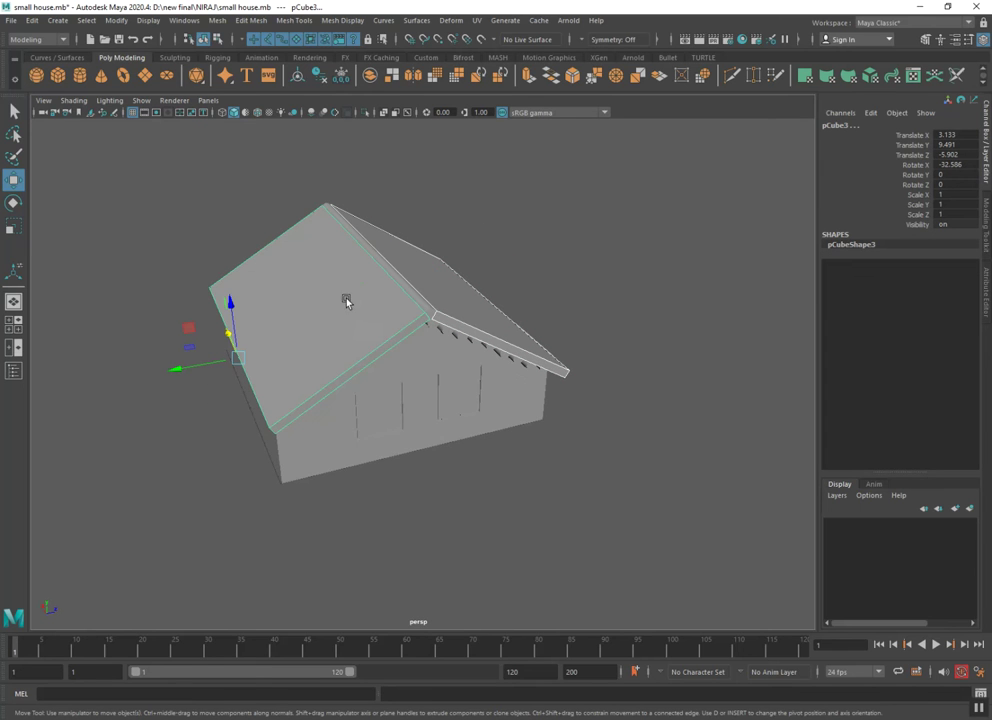
right_drag(366, 290, 372, 597)
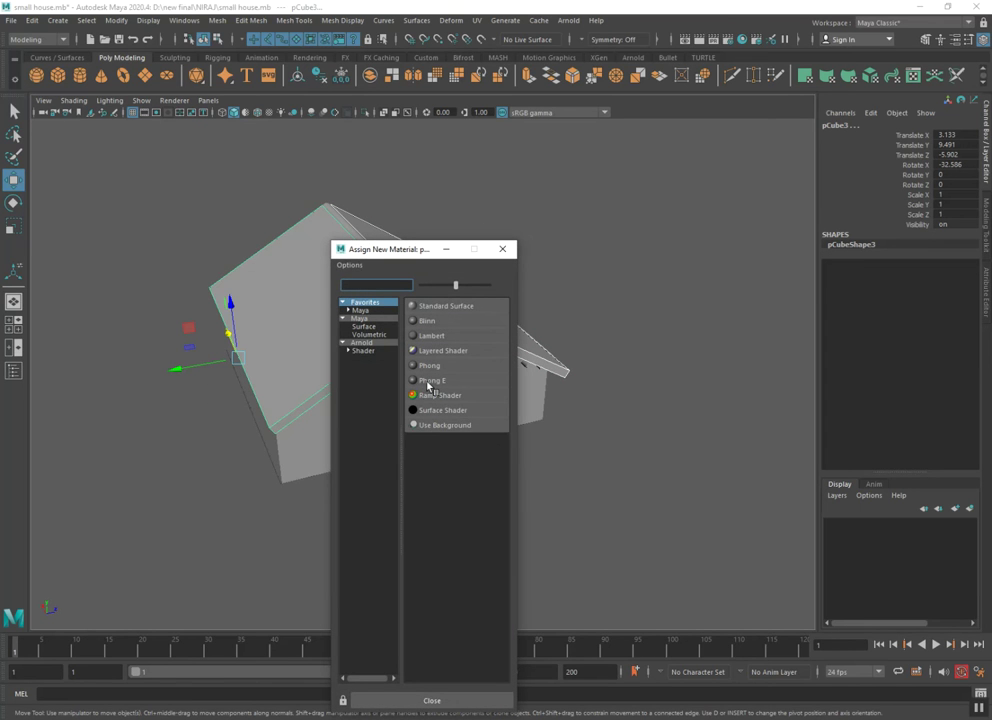
click(502, 249)
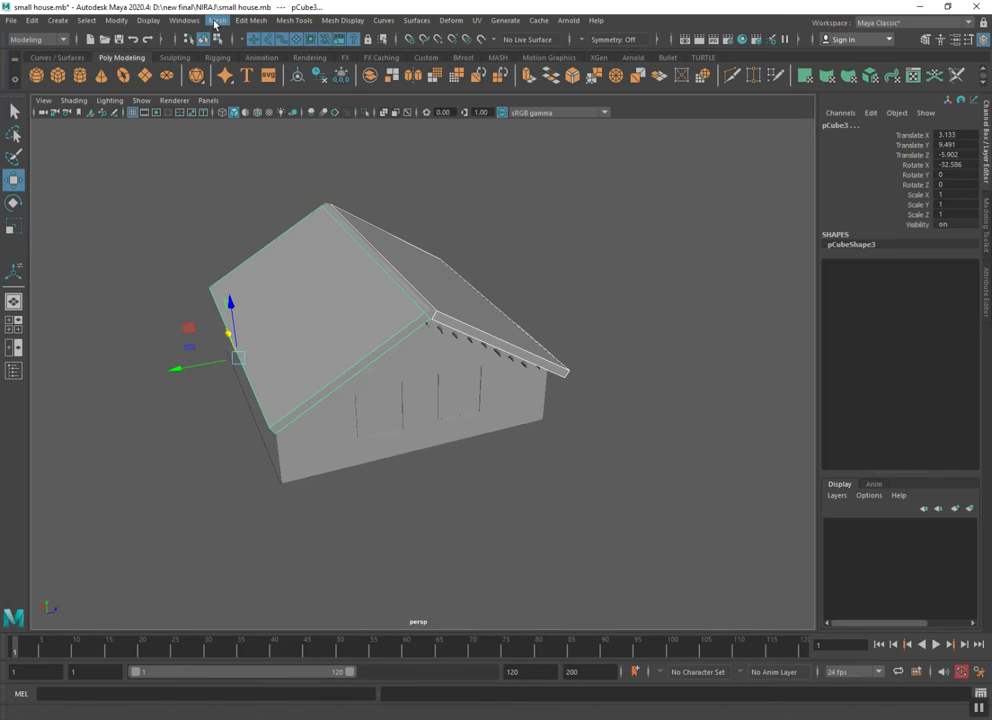
click(215, 22)
click(239, 64)
Give the roof a Phong E material with a file texture driving its colour
mouse_move(388, 296)
right_down()
mouse_move(394, 573)
mouse_move(385, 614)
right_up()
click(446, 378)
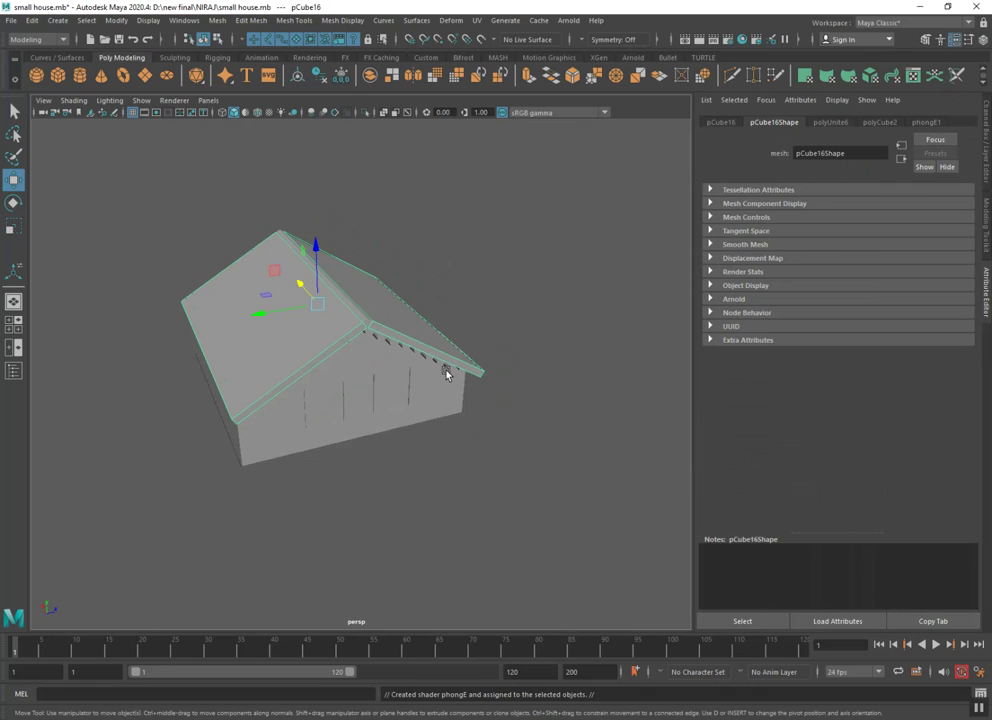
key(ctrl+s)
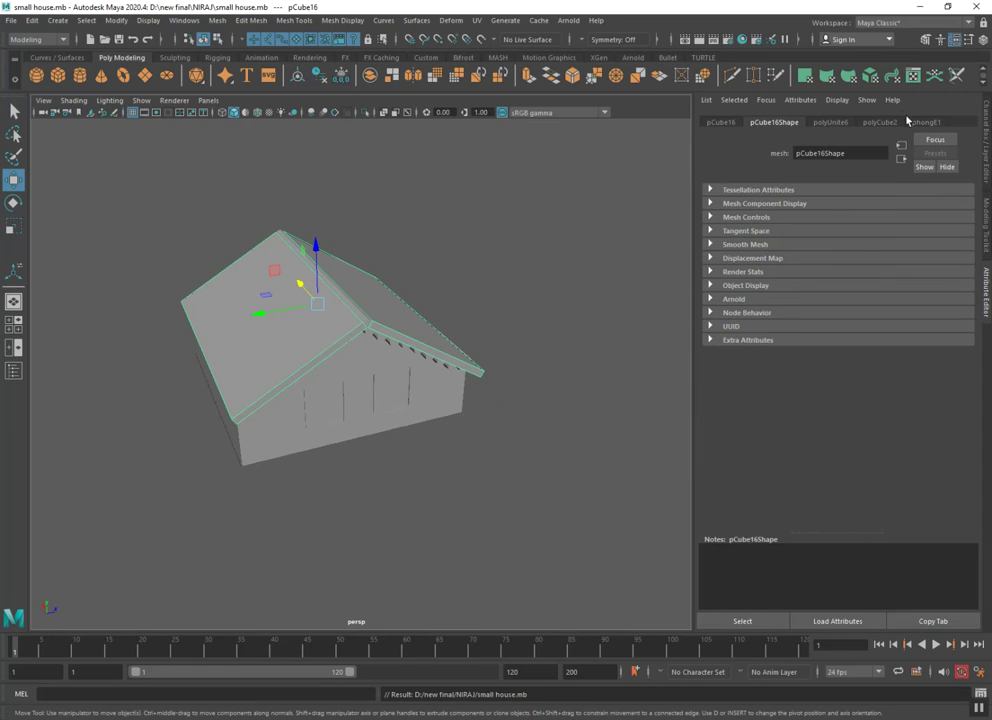
click(910, 122)
click(950, 262)
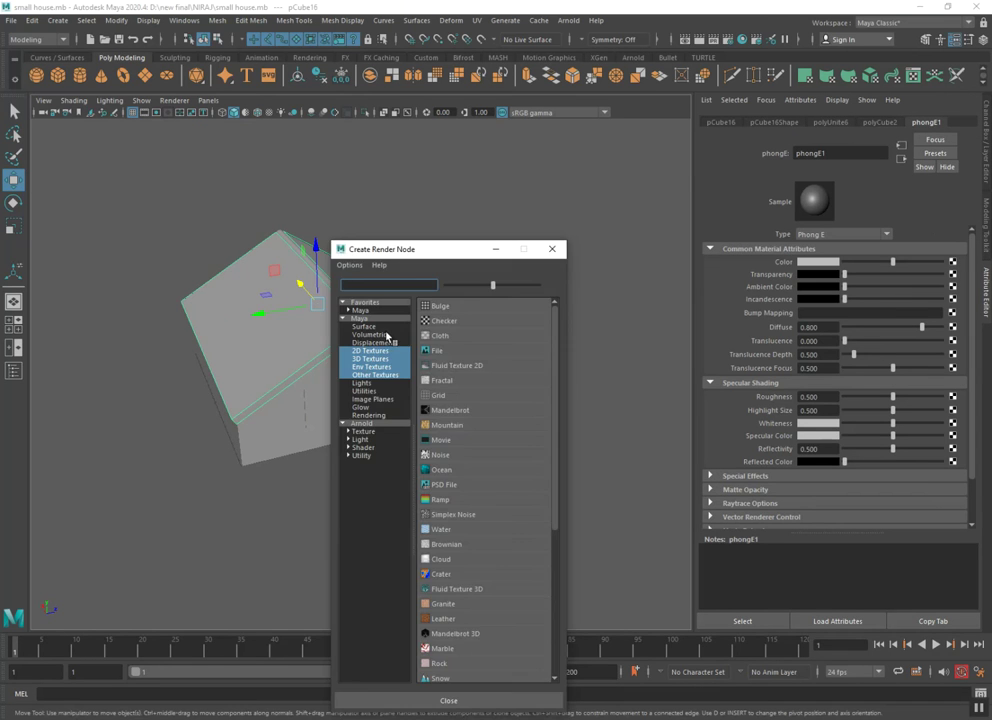
click(444, 352)
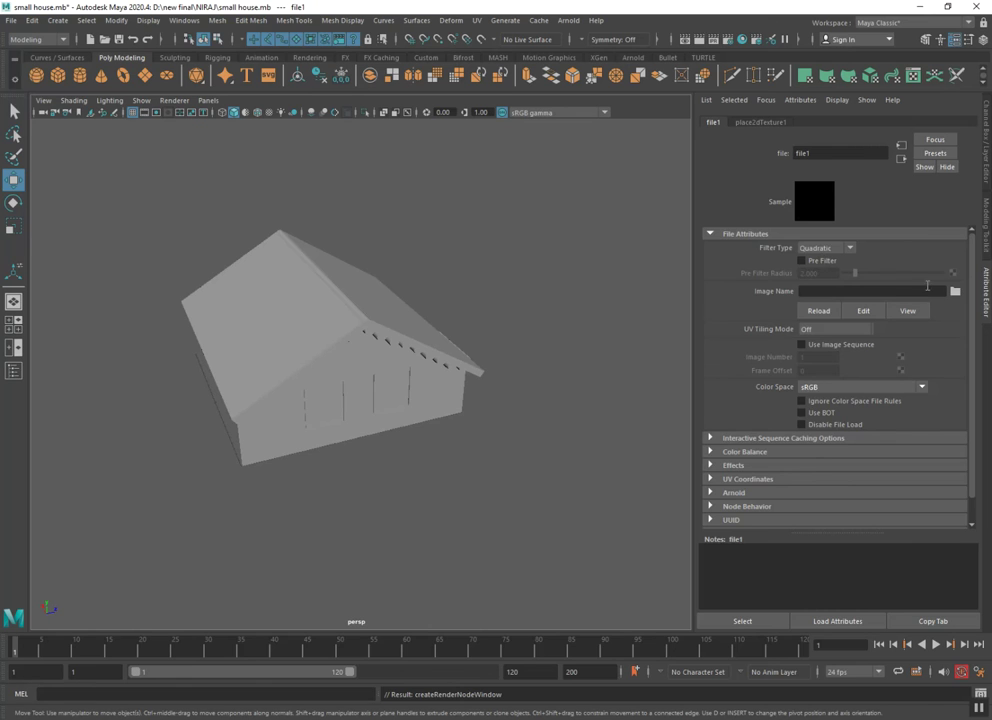
click(954, 290)
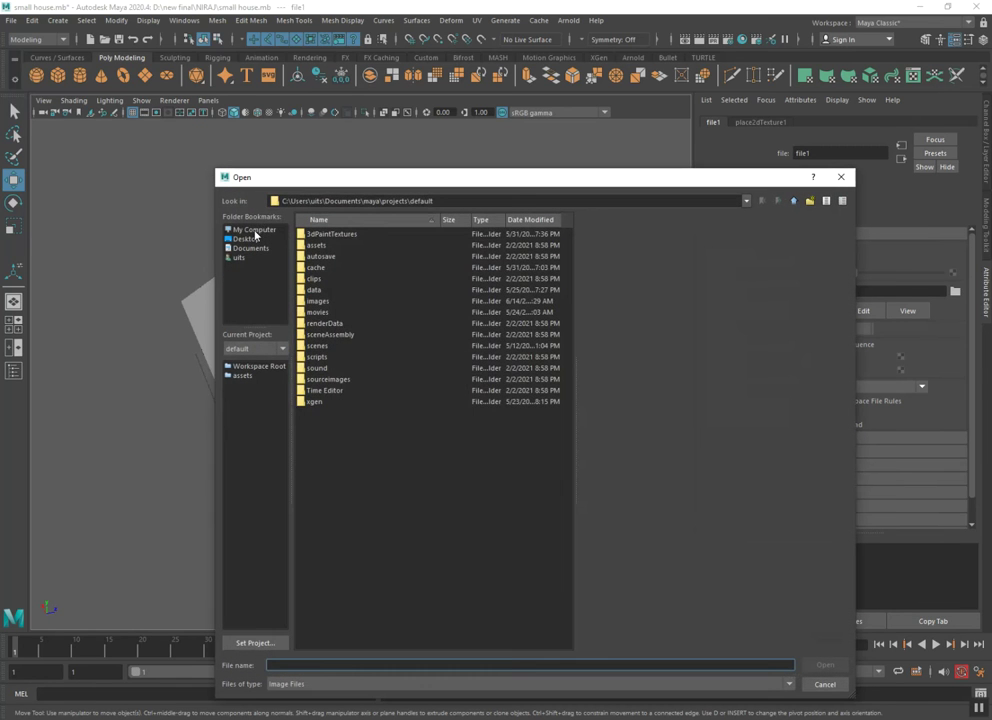
Load 2021-06-17_13-56-19.jpg from D:\new downloads\color image\mix color into the file1 texture
click(255, 231)
double_click(337, 247)
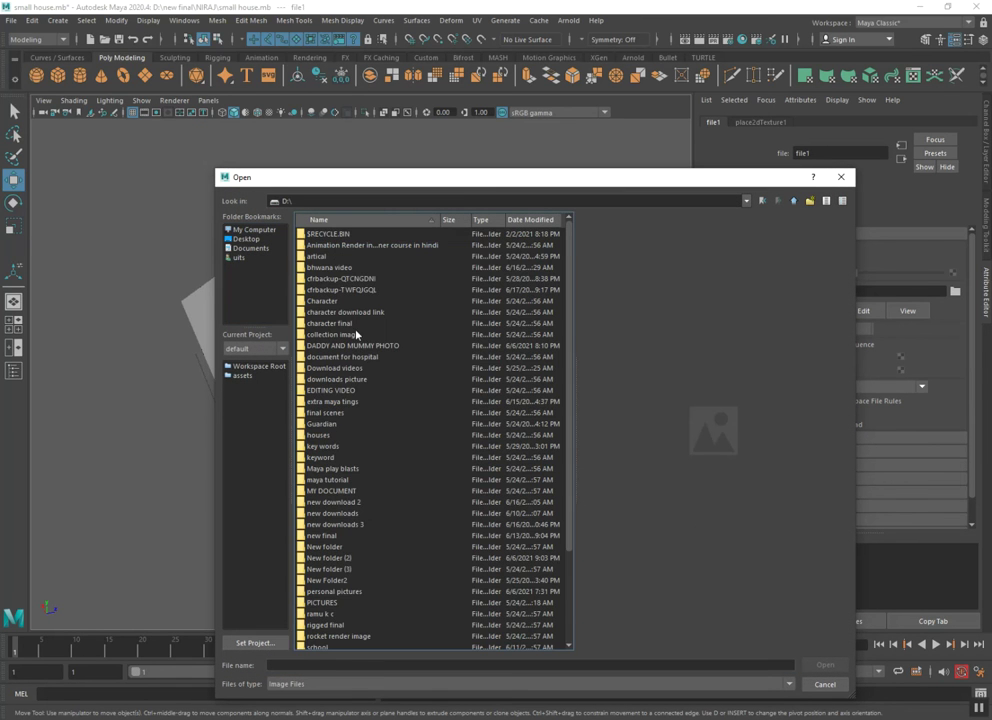
double_click(332, 513)
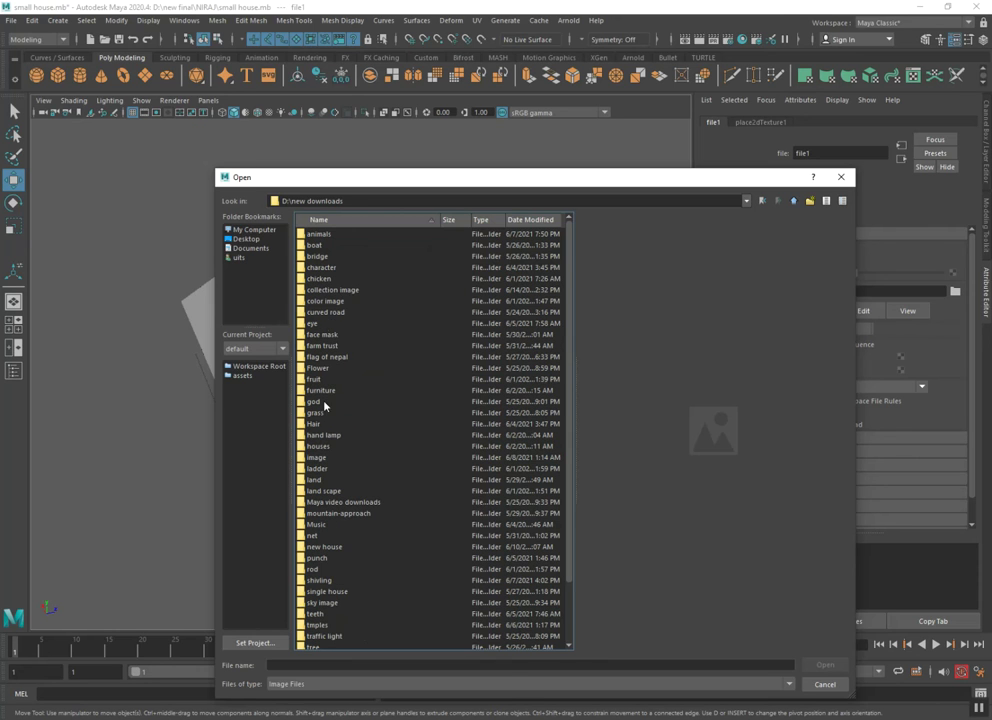
double_click(326, 301)
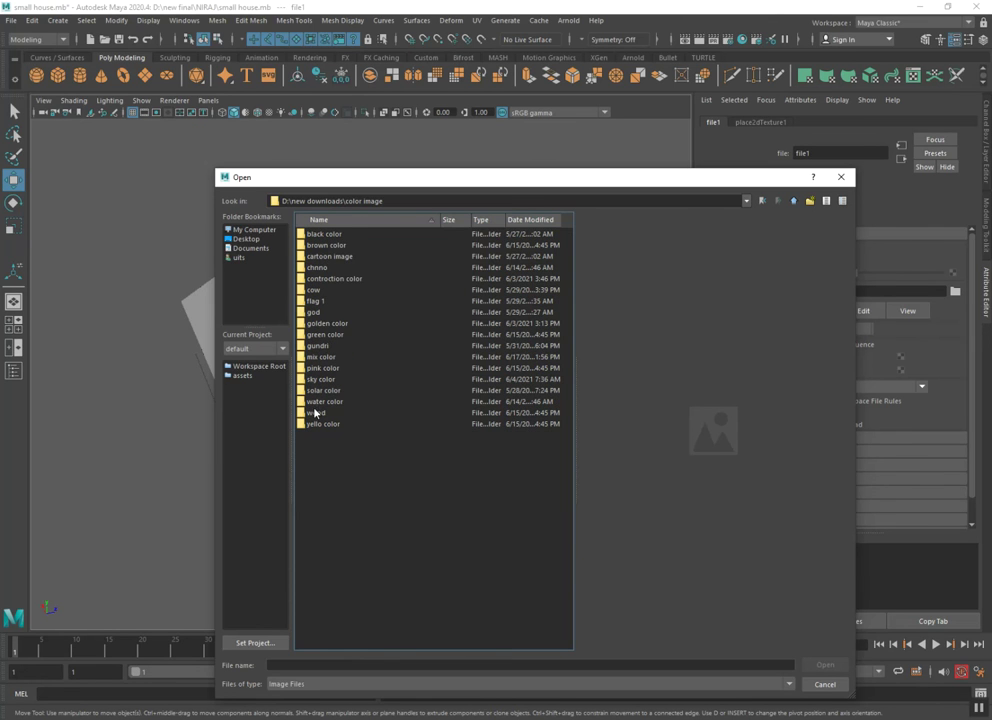
double_click(318, 356)
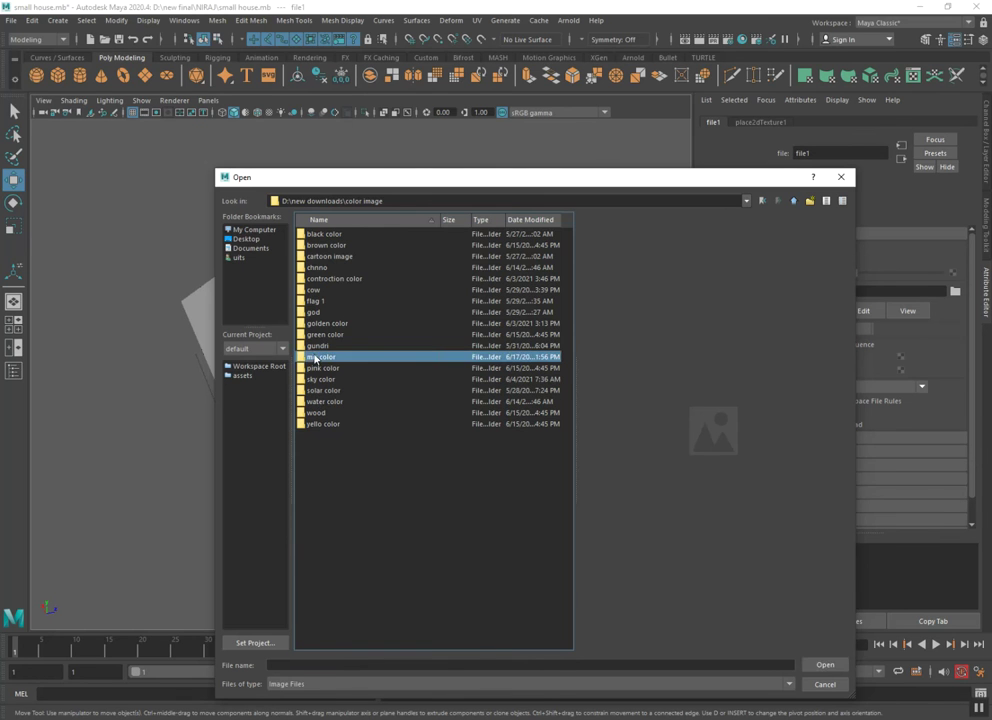
click(320, 246)
key(Down)
key(Down)
key(Down)
key(Down)
key(Down)
key(Up)
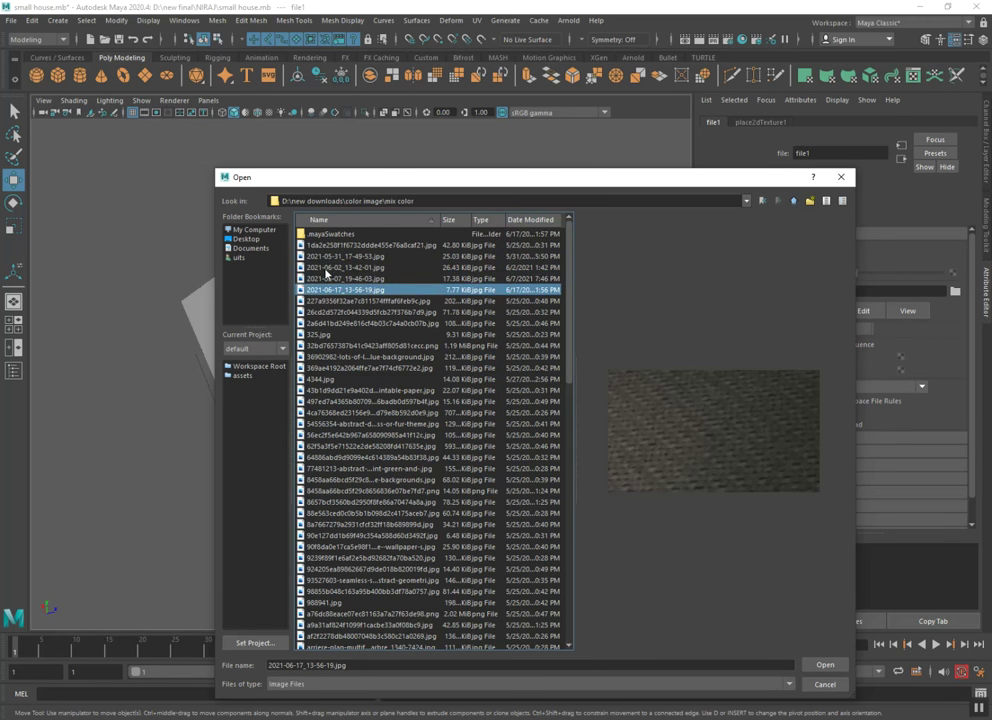
key(Return)
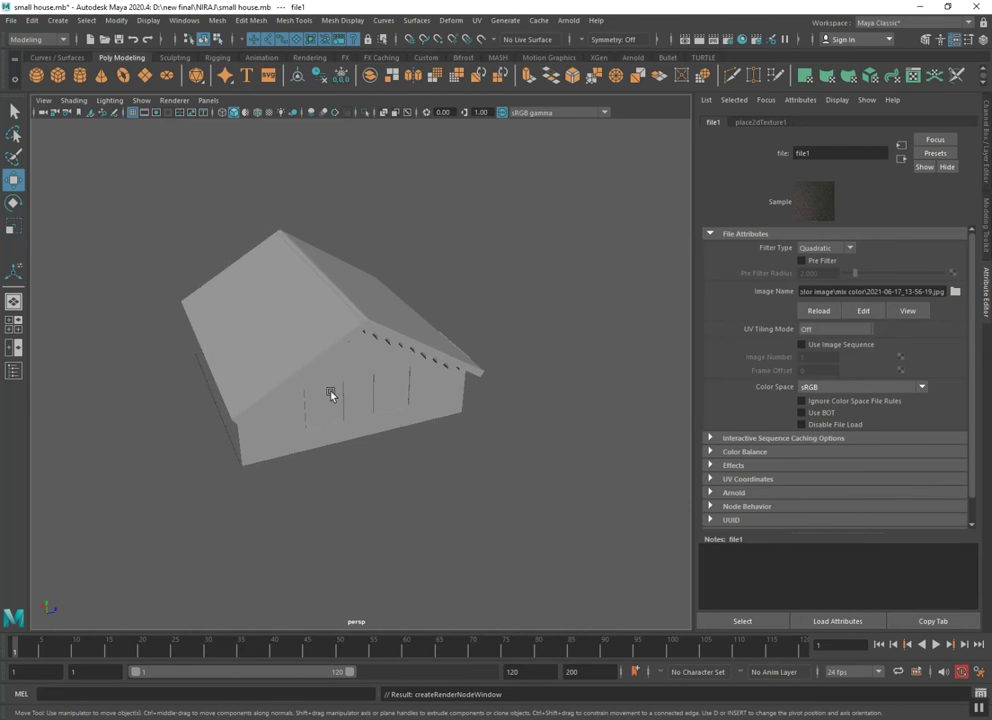
Turn on textured display and set the roof texture's vertical repeat to 5, after trying 4 and 3
key(6)
mouse_move(333, 396)
alt+mouse_down()
mouse_move(365, 403)
mouse_move(330, 410)
alt+mouse_up()
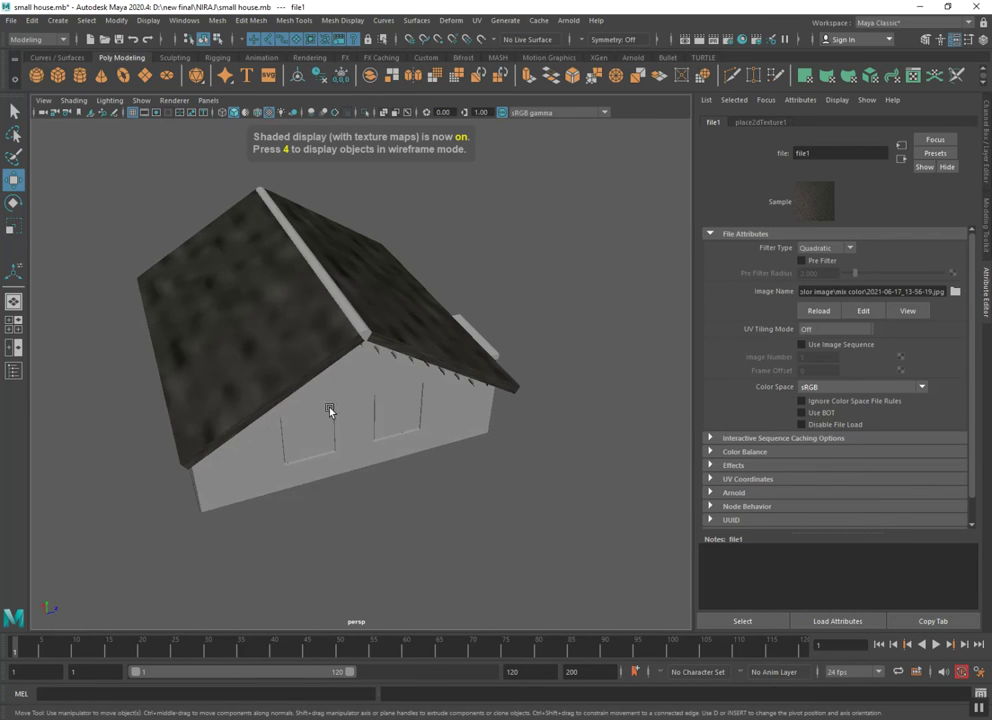
click(762, 123)
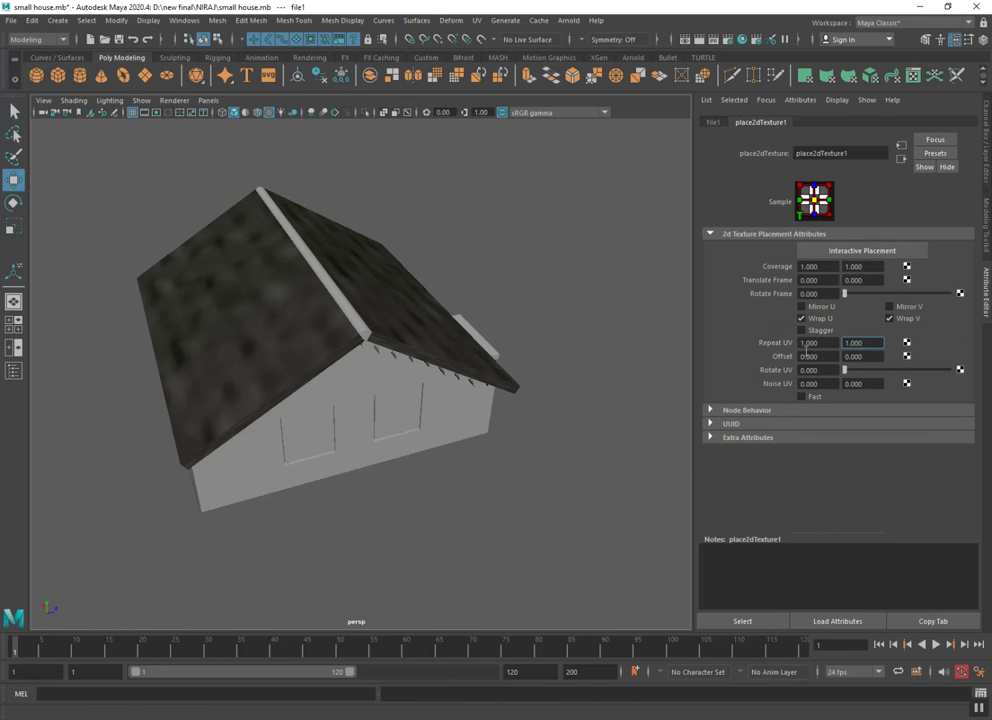
drag(871, 347, 836, 343)
text(4)
key(Return)
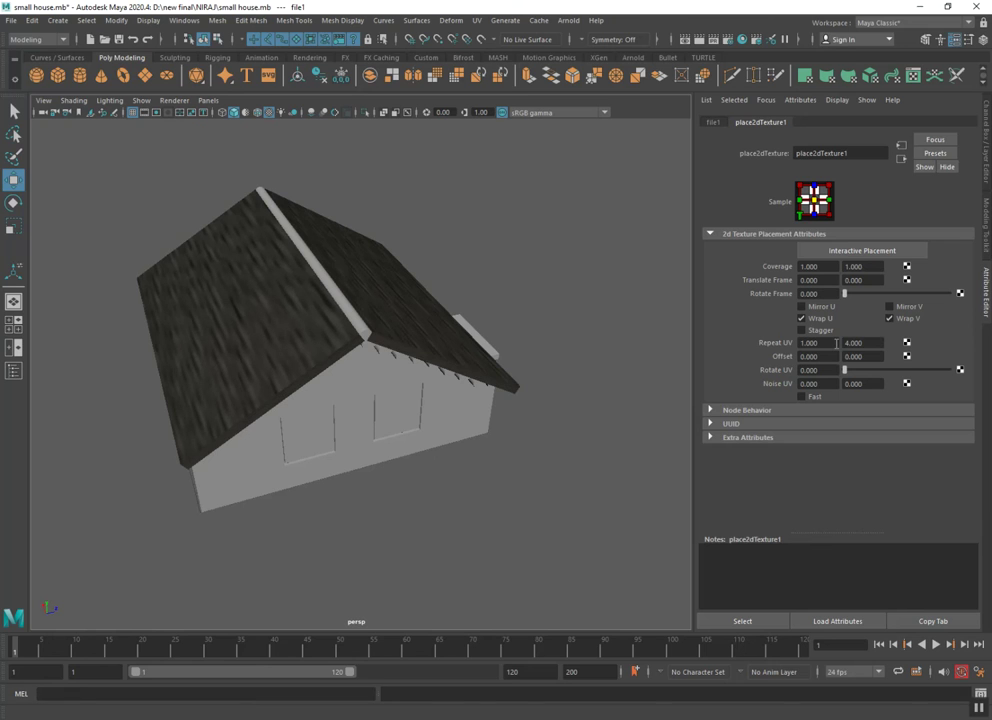
drag(861, 345, 846, 341)
text(3)
key(Return)
drag(881, 343, 816, 346)
text(5)
key(Return)
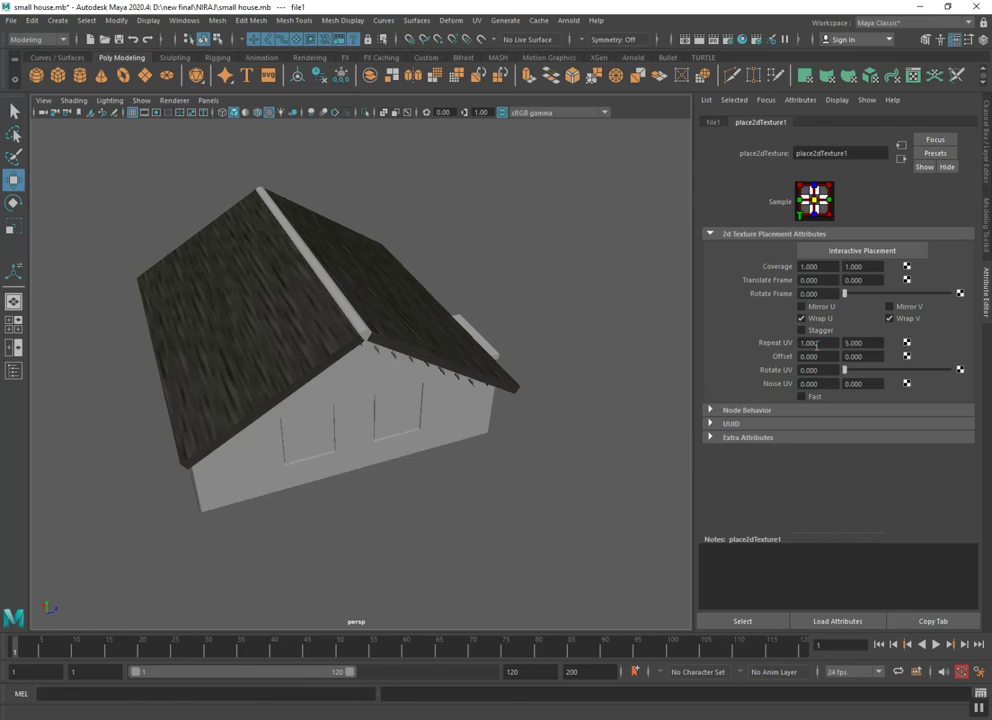
Try a horizontal repeat of 2, inspect the roof tiling, then set it back to 1
scroll(345, 370, down, 2)
scroll(347, 349, up, 4)
mouse_move(836, 343)
mouse_down()
mouse_move(741, 349)
mouse_move(796, 334)
mouse_up()
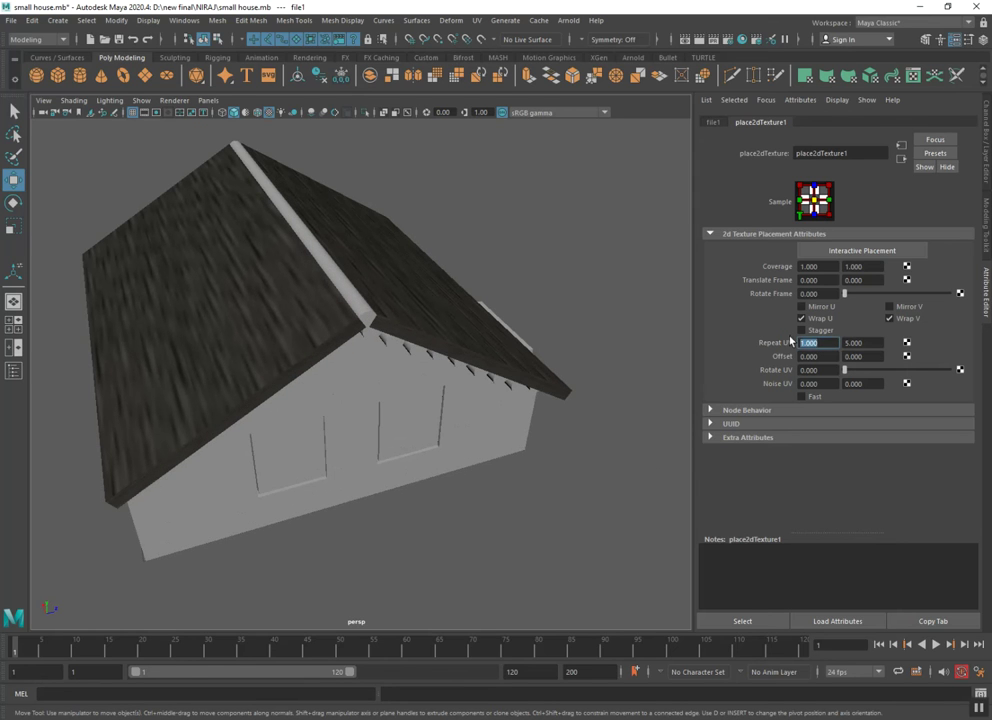
text(2)
key(Return)
mouse_move(456, 413)
alt+mouse_down()
mouse_move(379, 410)
mouse_move(489, 417)
mouse_move(368, 427)
mouse_move(290, 414)
mouse_move(337, 423)
mouse_move(361, 445)
alt+mouse_up()
alt+right_drag(361, 445, 354, 463)
mouse_move(354, 463)
alt+mouse_down()
mouse_move(337, 443)
mouse_move(383, 449)
alt+mouse_up()
alt+right_drag(383, 449, 398, 486)
mouse_move(407, 399)
alt+mouse_down()
mouse_move(288, 399)
mouse_move(414, 395)
alt+mouse_up()
click(826, 345)
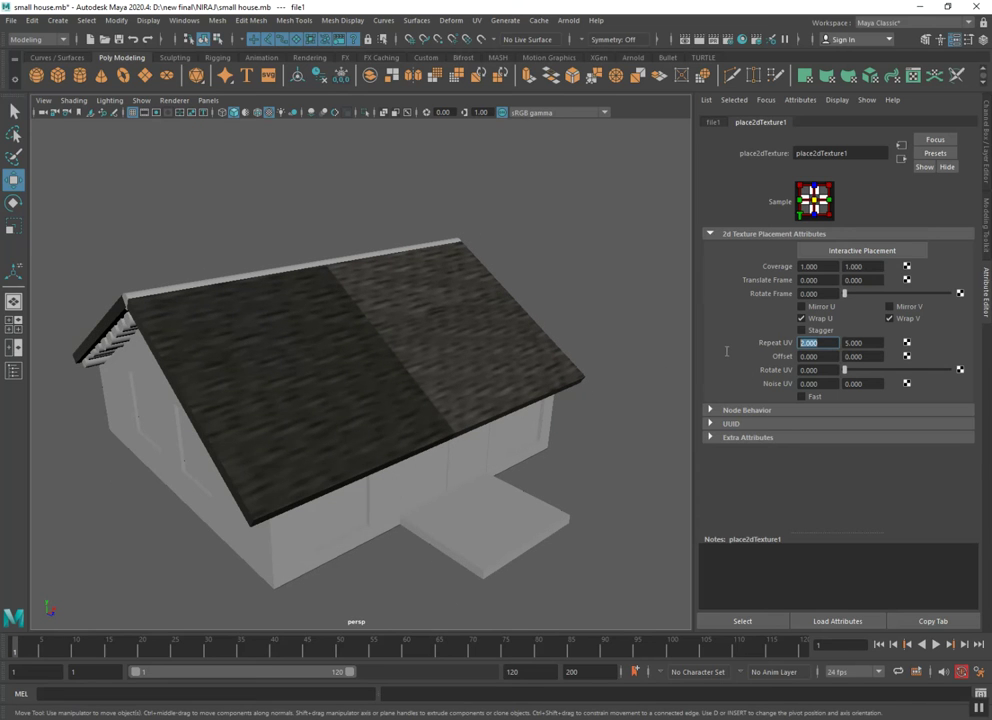
text(1)
key(Return)
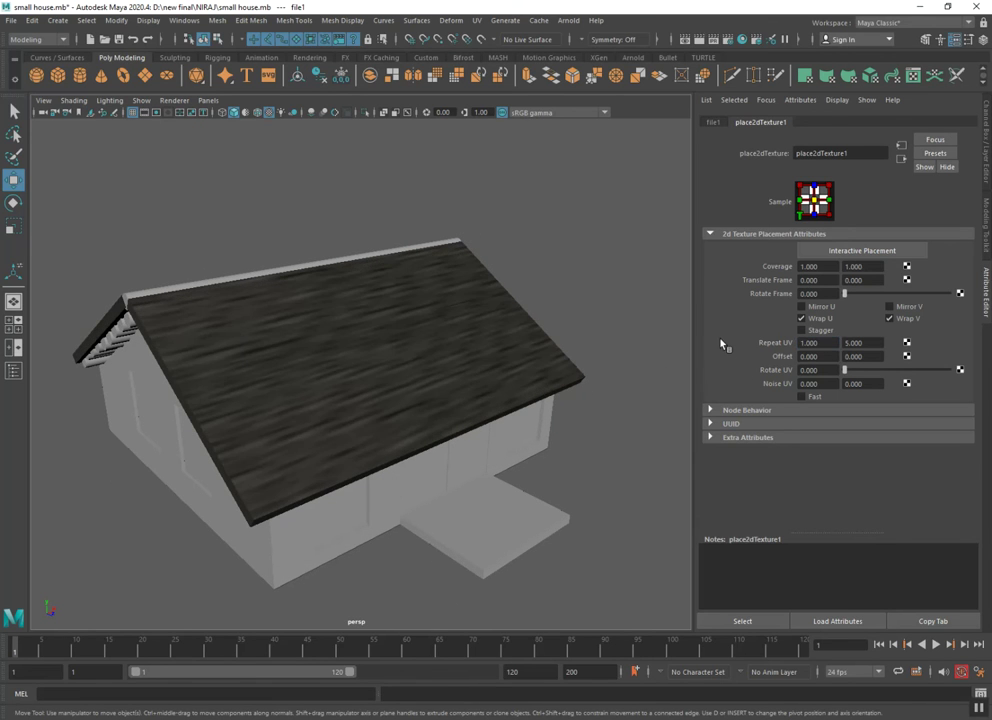
Experiment with roof texture repeats: vertical 9, then horizontal 2 and 9
click(800, 344)
key(Tab)
text(9)
key(Return)
mouse_move(325, 390)
alt+mouse_down()
mouse_move(418, 427)
mouse_move(463, 421)
mouse_move(370, 420)
alt+mouse_up()
click(843, 342)
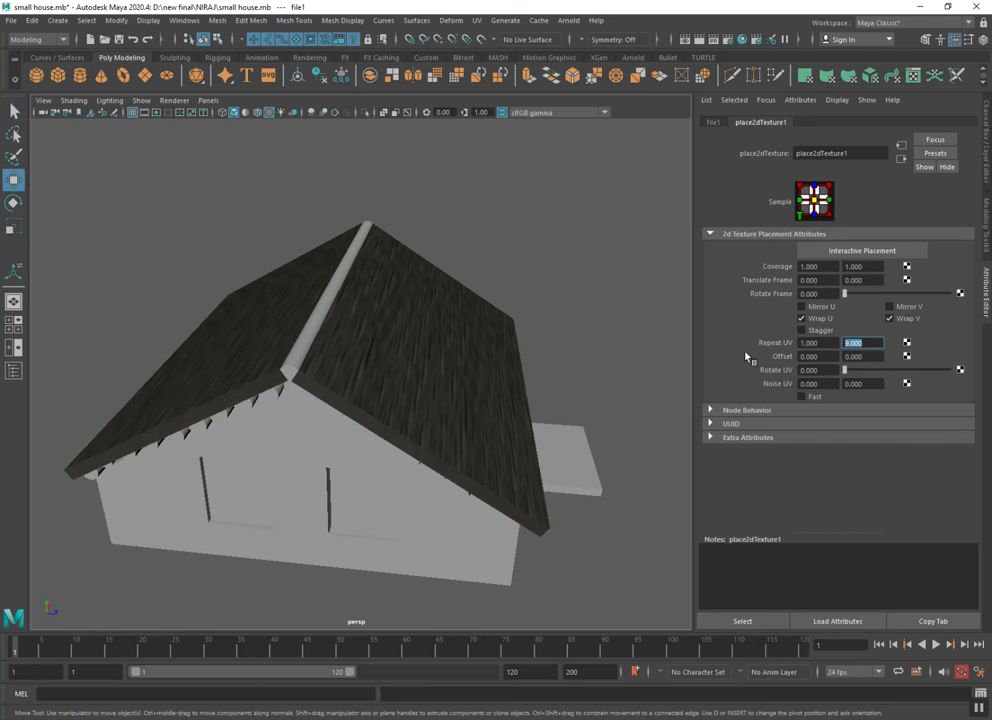
click(801, 342)
text(2)
key(Return)
click(772, 346)
text(9)
key(Return)
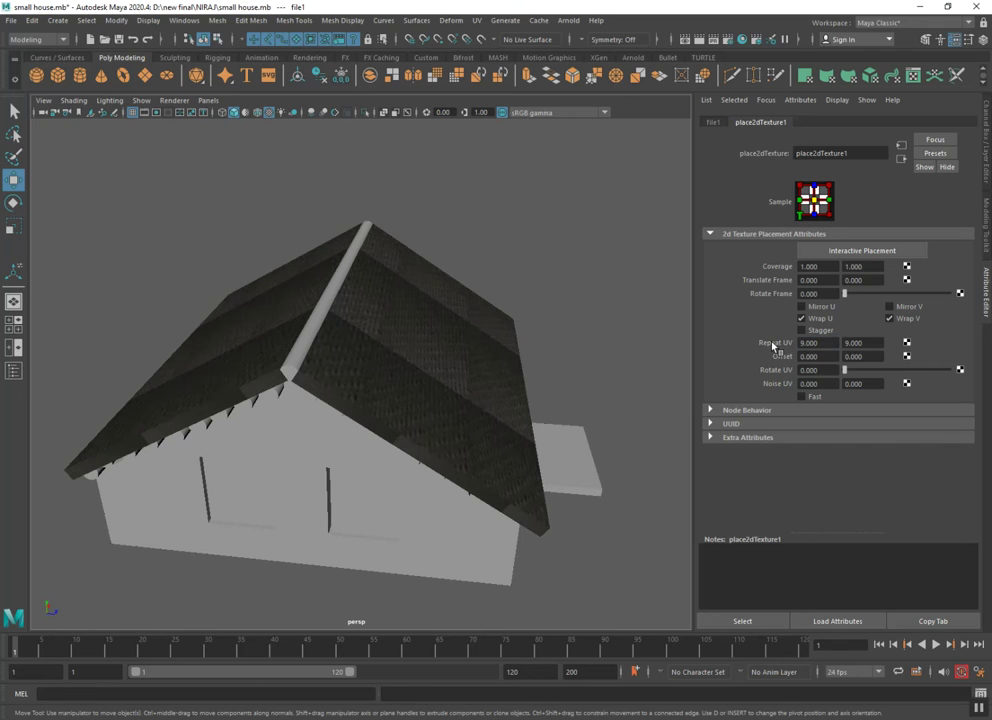
Set the horizontal repeat to 1 and try vertical 20 before settling on vertical 3
click(829, 342)
text(1)
key(Tab)
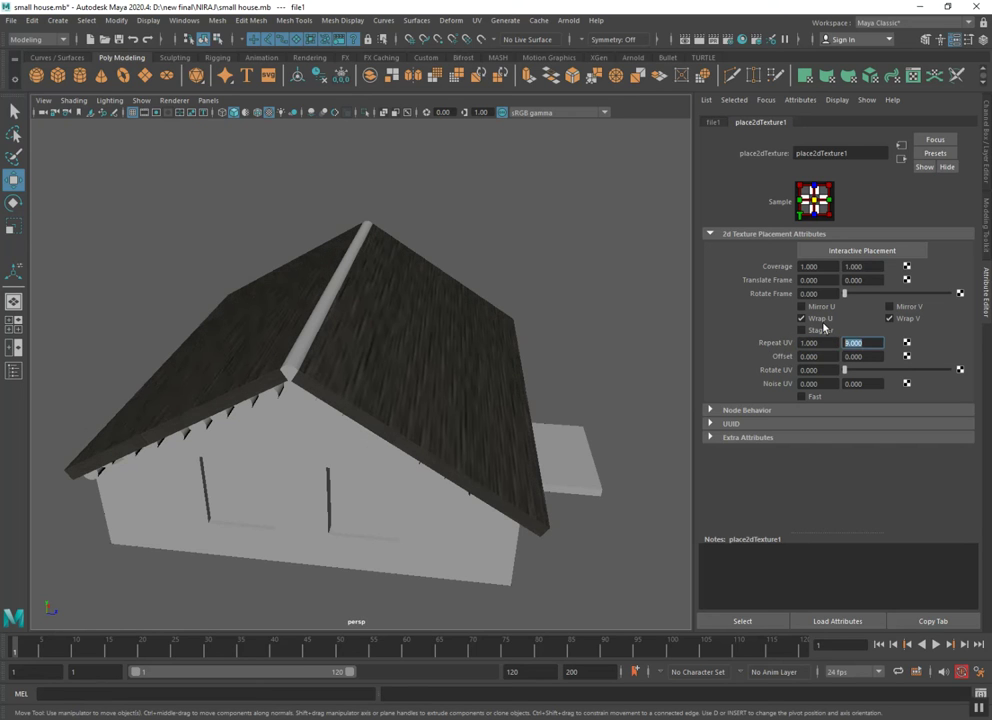
text(20)
key(Return)
scroll(436, 387, up, 2)
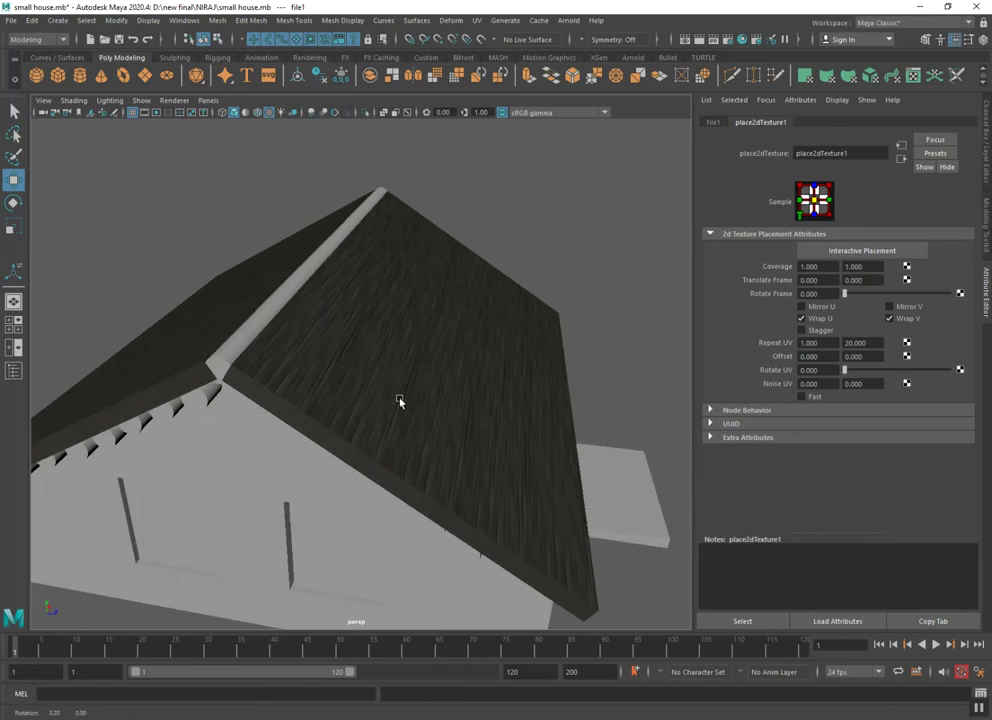
scroll(401, 401, down, 4)
alt+drag(339, 392, 377, 423)
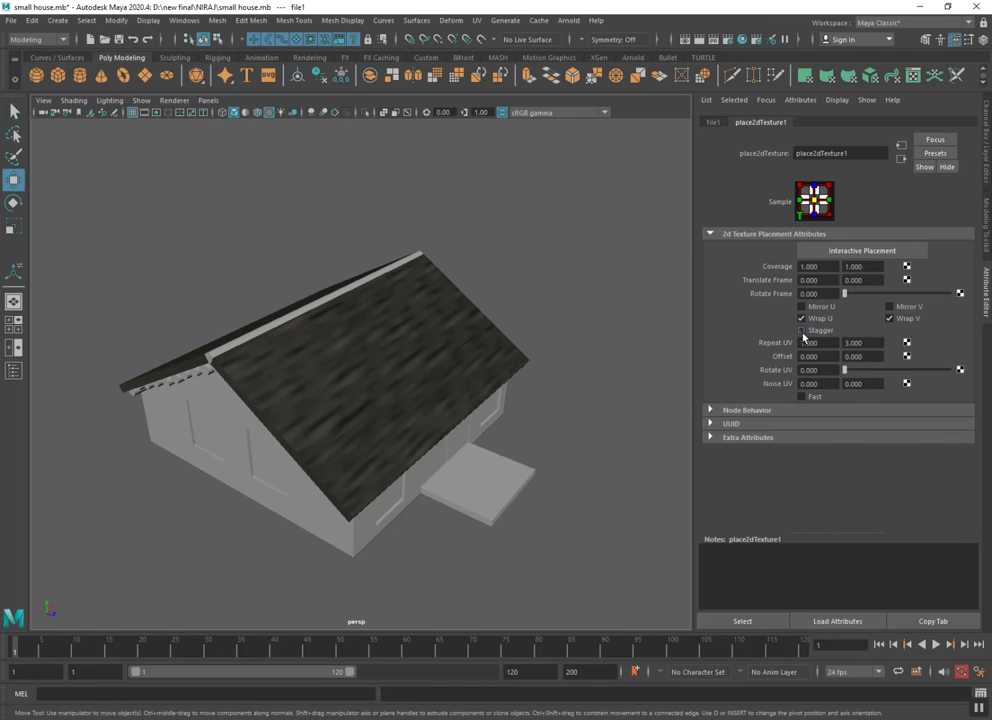
text(3)
key(Return)
click(873, 342)
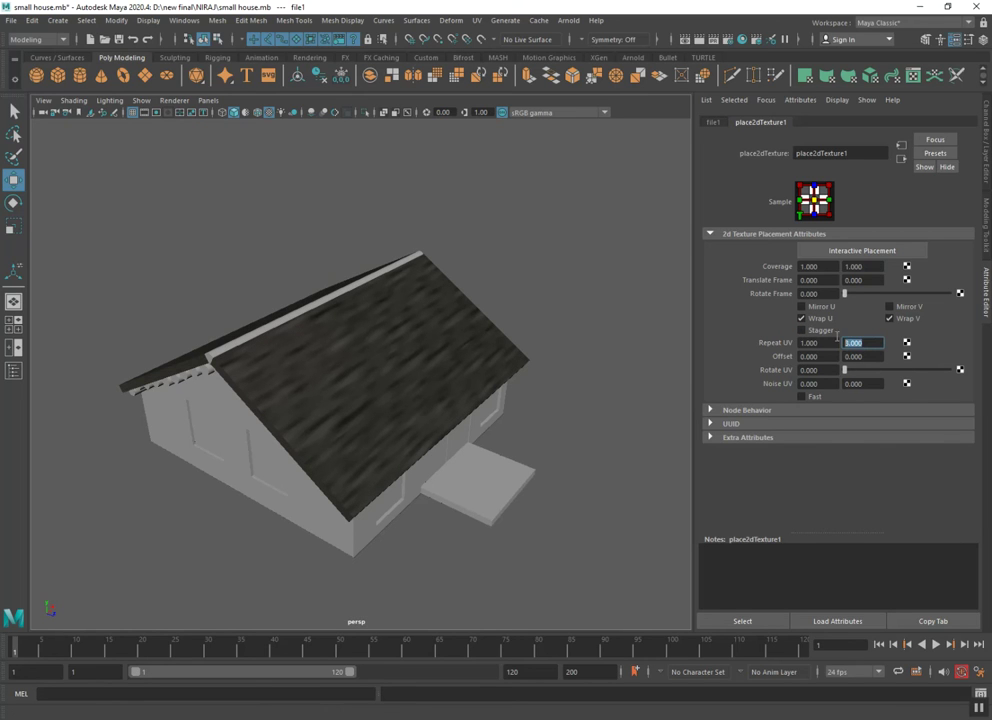
text(5.000)
Commit a vertical repeat of 5, then preview images in the current folder for a new roof texture
key(Return)
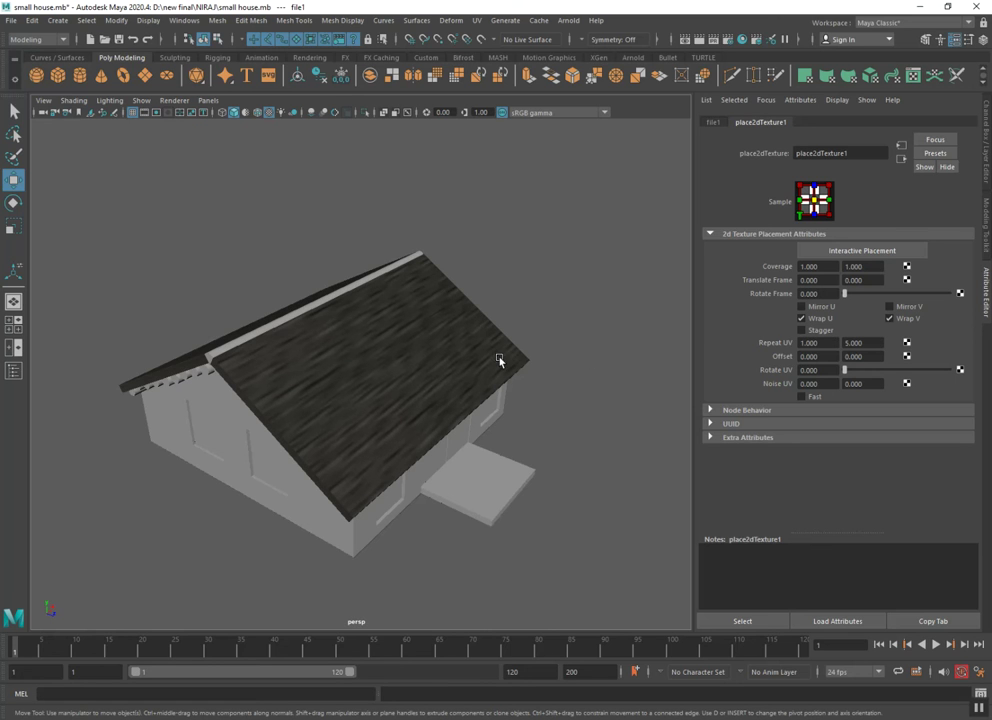
click(714, 123)
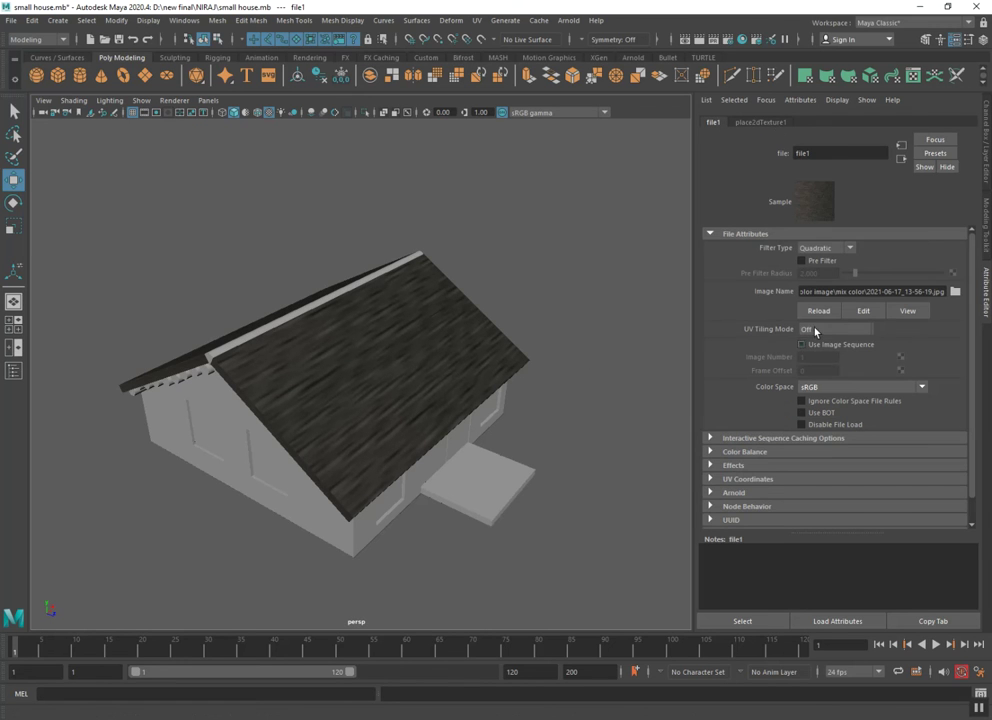
click(955, 291)
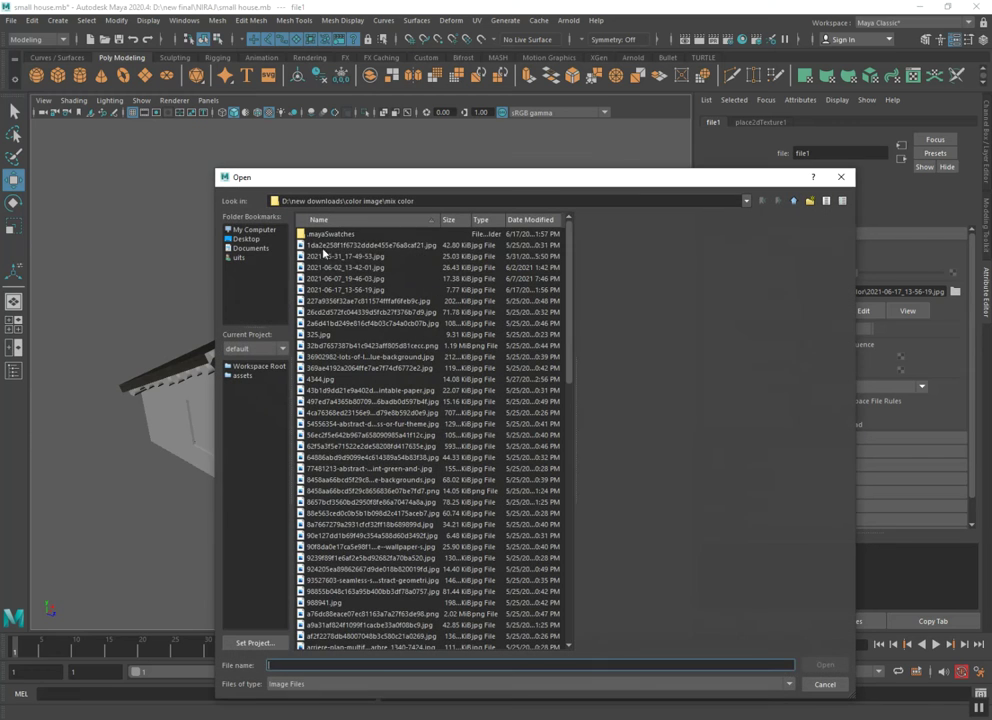
click(336, 247)
key(Down)
key(Down)
key(Down)
key(Down)
key(Down)
key(Down)
key(Down)
key(Down)
key(Down)
key(Down)
key(Down)
key(Down)
key(Down)
key(Down)
key(Down)
key(Down)
key(Down)
key(Down)
key(Down)
key(Down)
key(Down)
key(Down)
key(Down)
key(Down)
key(Down)
key(Down)
key(Down)
key(Down)
key(Down)
key(Down)
key(Down)
key(Down)
key(Down)
key(Down)
key(Down)
key(Down)
key(Down)
key(Down)
key(Down)
key(Down)
key(Down)
key(Down)
key(Down)
key(Down)
key(Down)
key(Down)
key(Down)
key(Down)
key(Down)
key(Down)
key(Down)
key(Down)
key(Down)
key(Down)
key(Down)
key(Down)
key(Down)
key(Down)
key(Down)
key(Down)
key(Down)
key(Down)
key(Down)
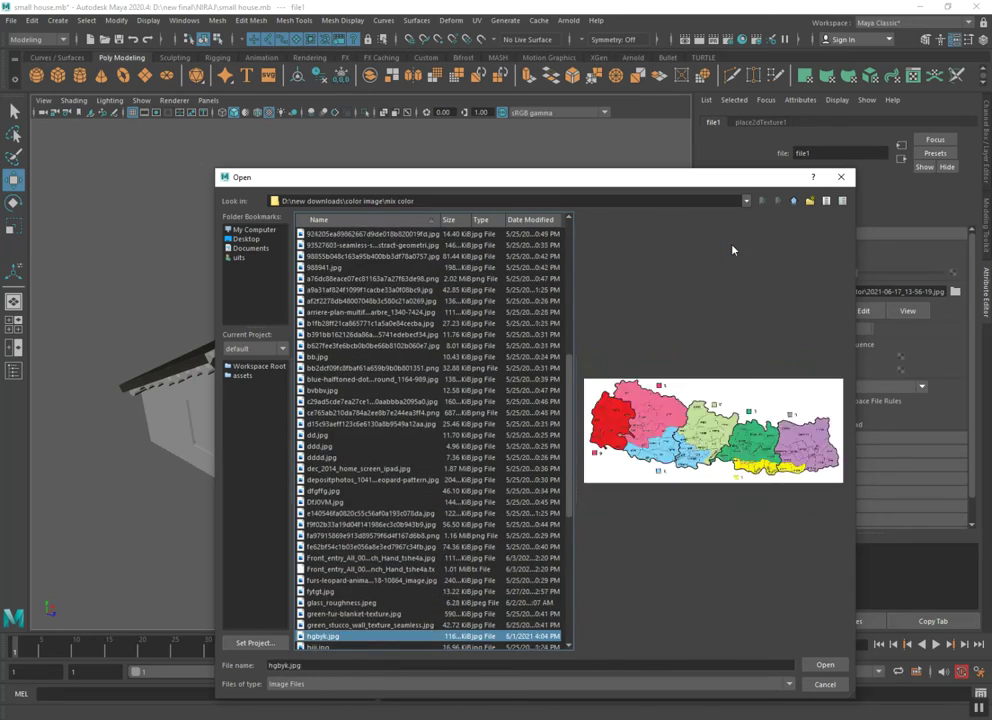
key(Down)
key(Down)
key(Down)
key(Down)
key(Down)
key(Down)
key(Down)
key(Down)
key(Down)
key(Down)
key(Down)
key(Down)
key(Down)
key(Down)
key(Down)
key(Down)
key(Down)
key(Down)
key(Down)
key(Down)
key(Down)
key(Down)
key(Down)
key(Down)
key(Down)
key(Down)
key(Down)
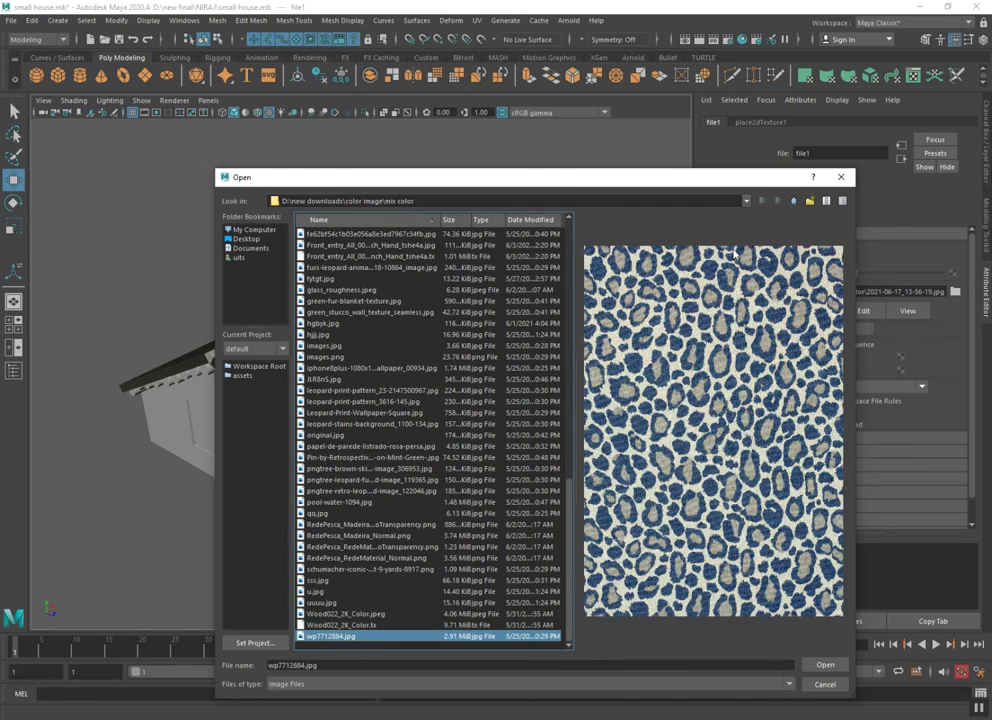
key(Up)
key(Up)
key(Down)
key(Down)
Load material_4.png from D:\new downloads\collection image as the roof texture
click(793, 201)
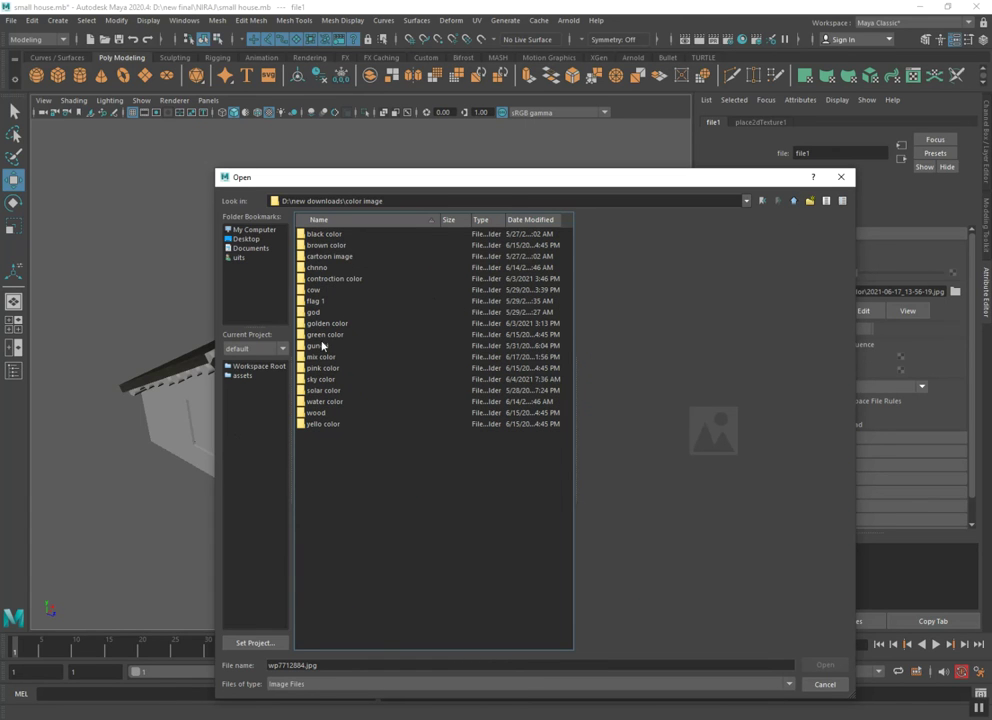
click(794, 201)
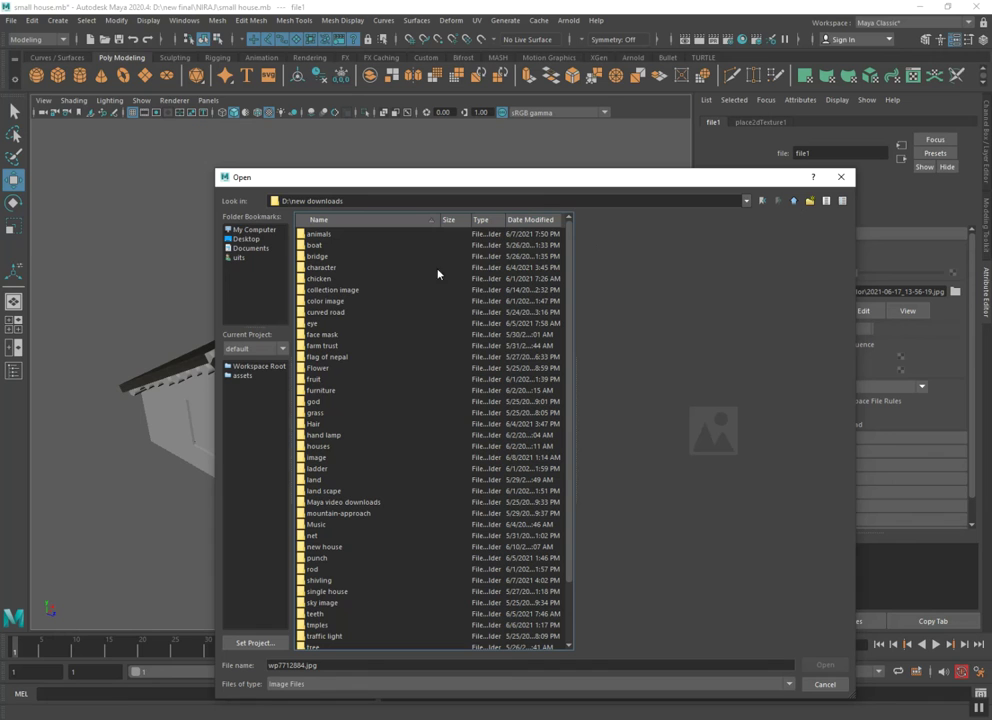
double_click(301, 289)
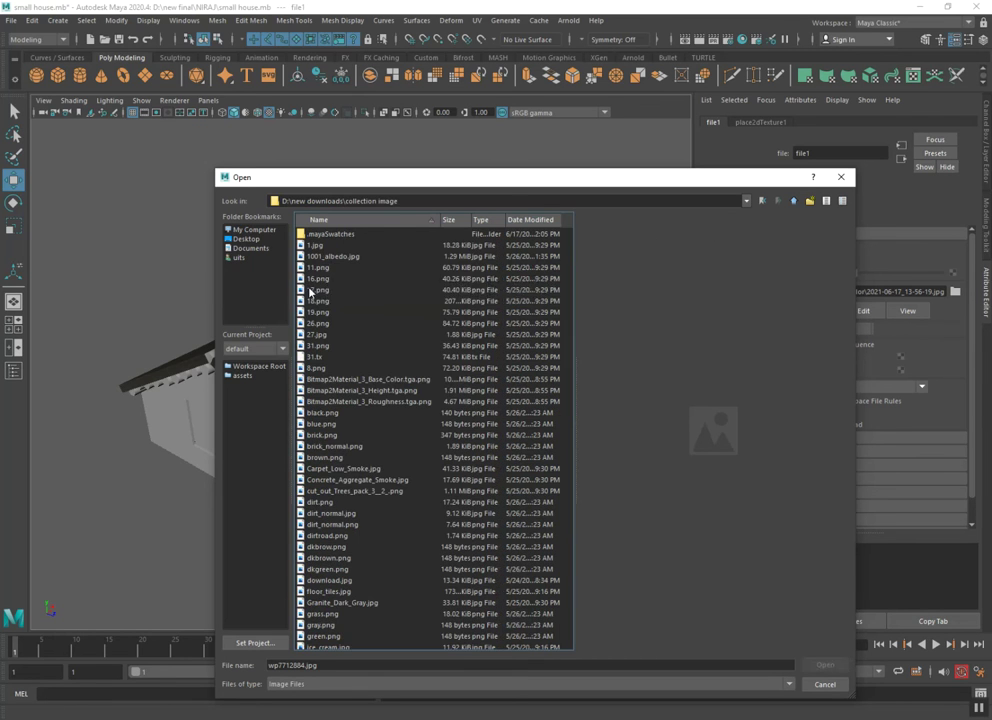
click(322, 247)
click(326, 257)
click(327, 263)
click(327, 257)
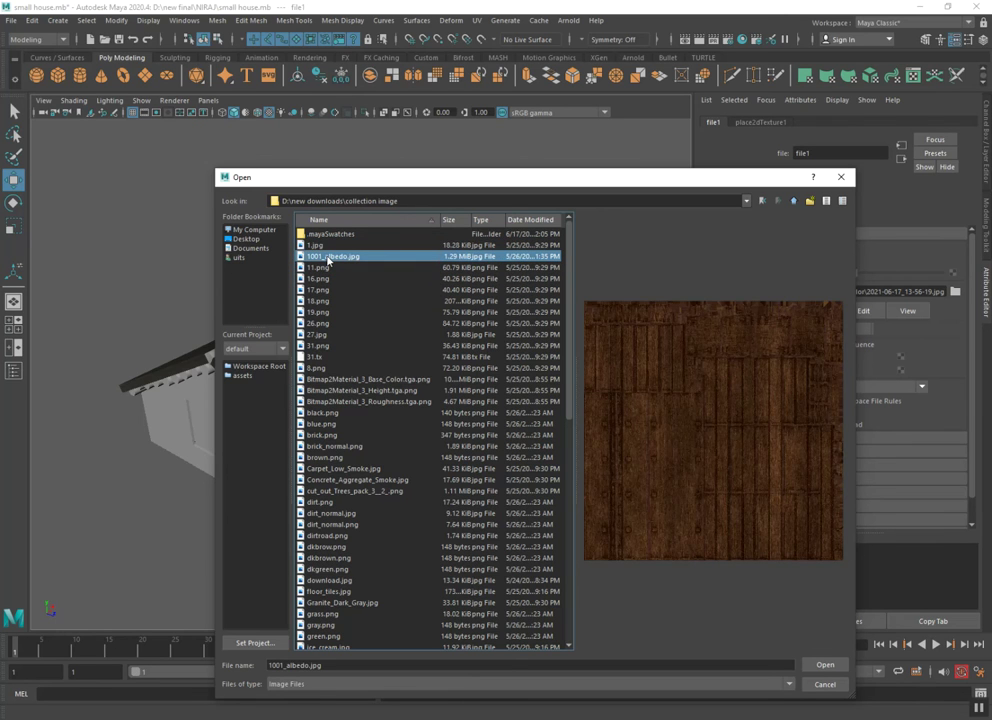
key(Down)
key(Down)
key(Down)
key(Down)
key(Down)
key(Down)
key(Down)
key(Down)
key(Down)
key(Down)
key(Down)
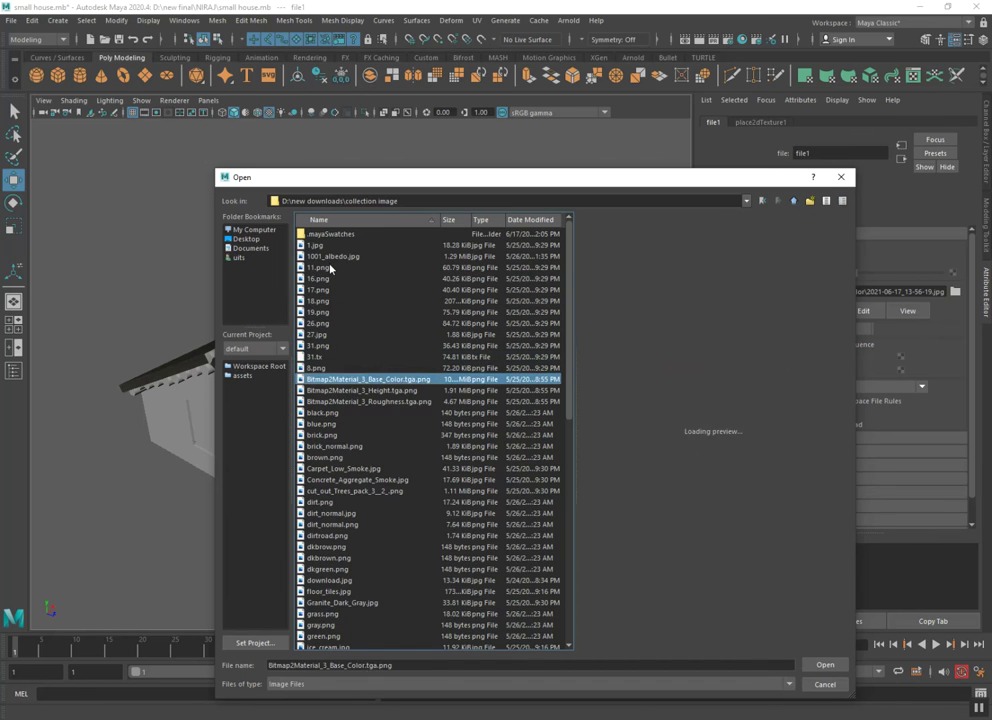
key(Down)
key(Down)
key(Down)
key(Down)
key(Down)
key(Down)
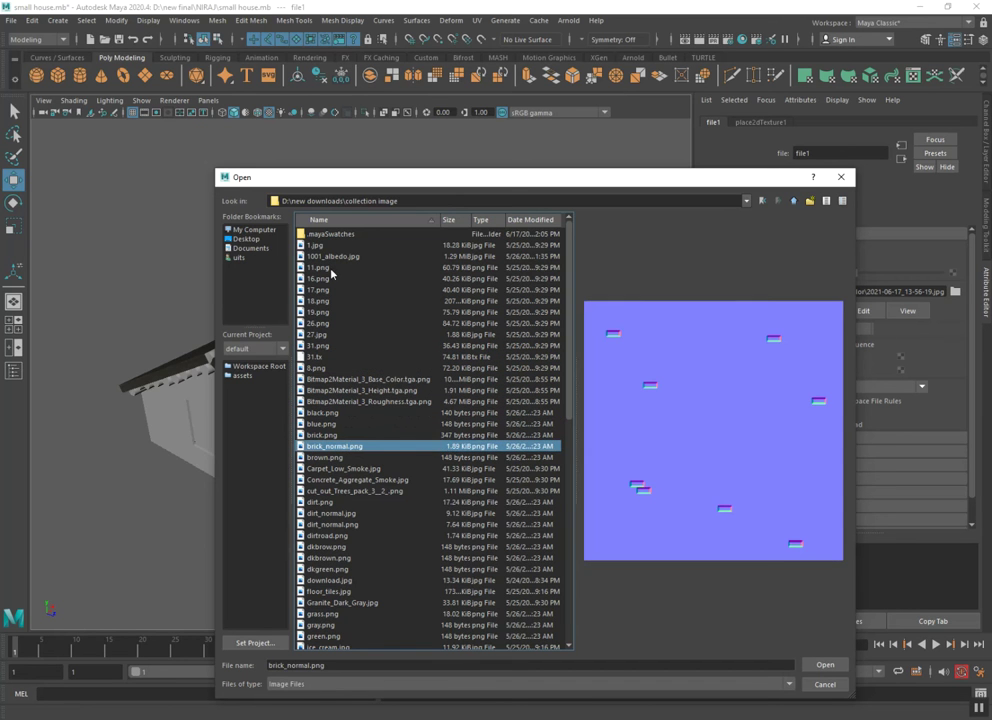
key(Down)
key(Down)
key(Down)
key(Down)
key(Down)
key(Down)
key(Down)
key(Down)
key(Down)
key(Down)
key(Down)
key(Down)
key(Down)
key(Down)
key(Down)
key(Down)
key(Down)
key(Down)
key(Down)
key(Down)
key(Down)
key(Down)
key(Down)
key(Down)
key(Down)
key(Down)
key(Down)
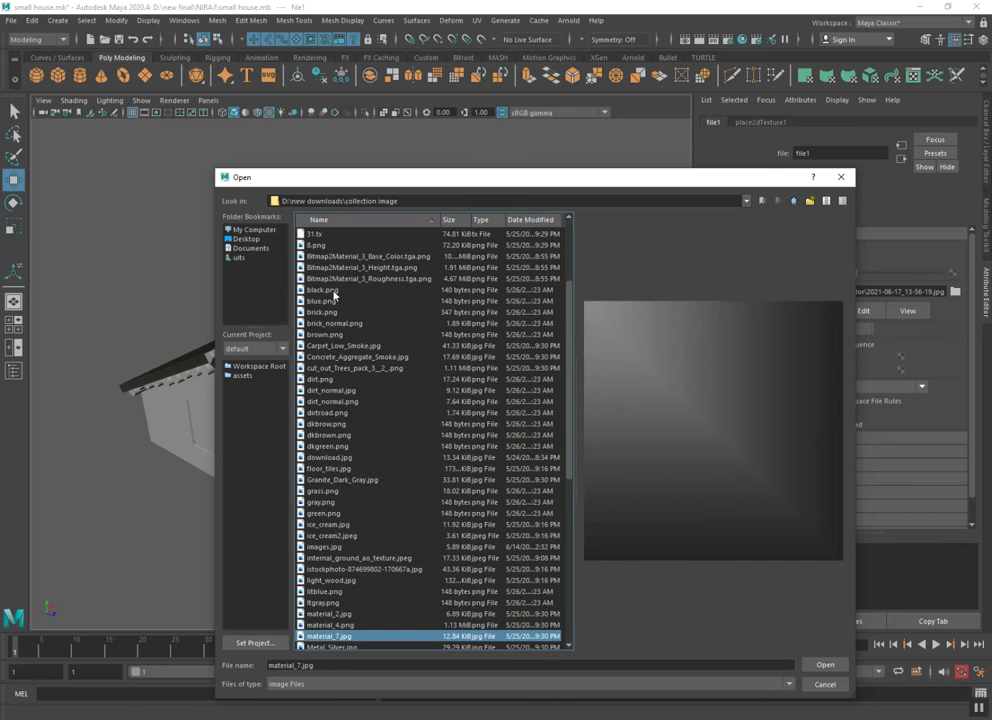
key(Return)
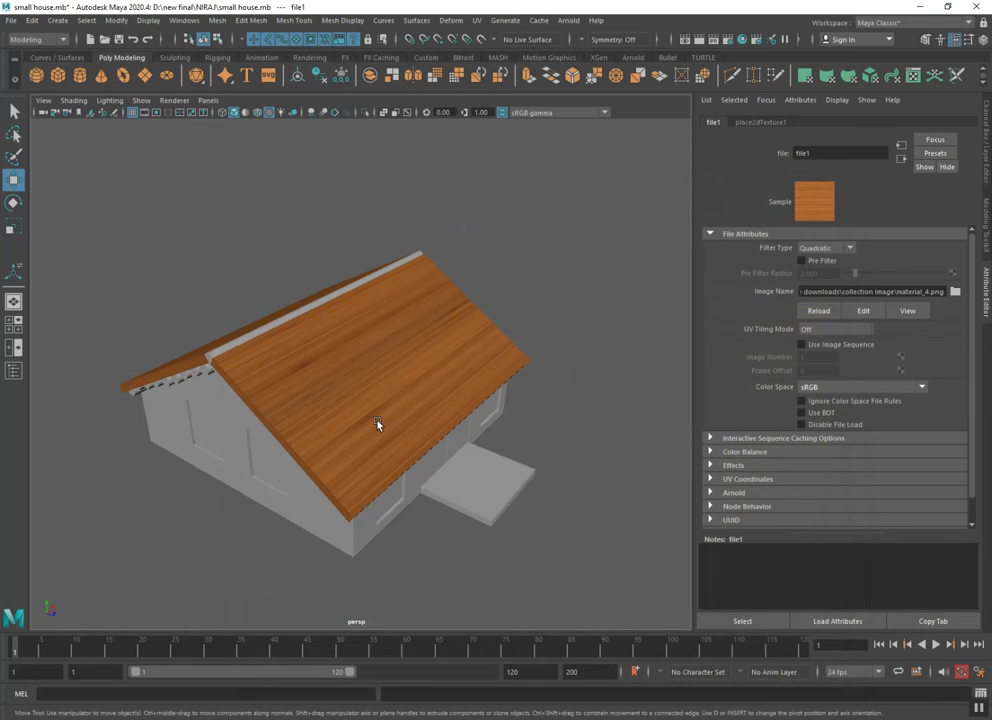
Set the roof texture's Repeat UV to 5 by 5 and orbit to inspect the finer wood grain
click(759, 122)
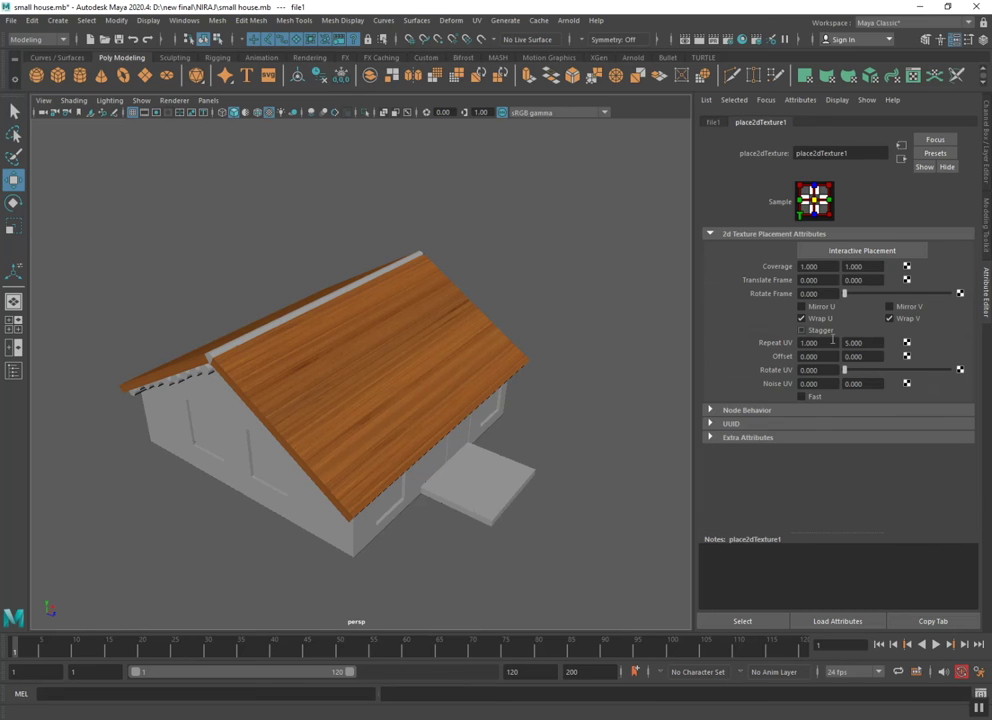
drag(829, 342, 752, 344)
text(5)
key(Return)
scroll(340, 364, up, 5)
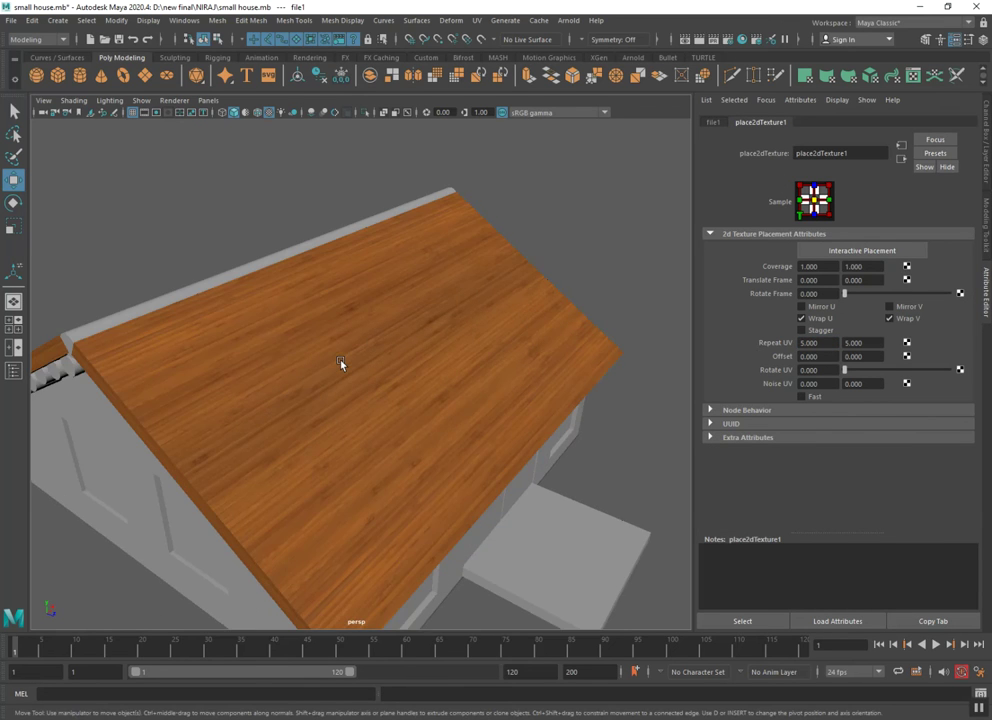
scroll(343, 365, down, 5)
scroll(303, 368, up, 2)
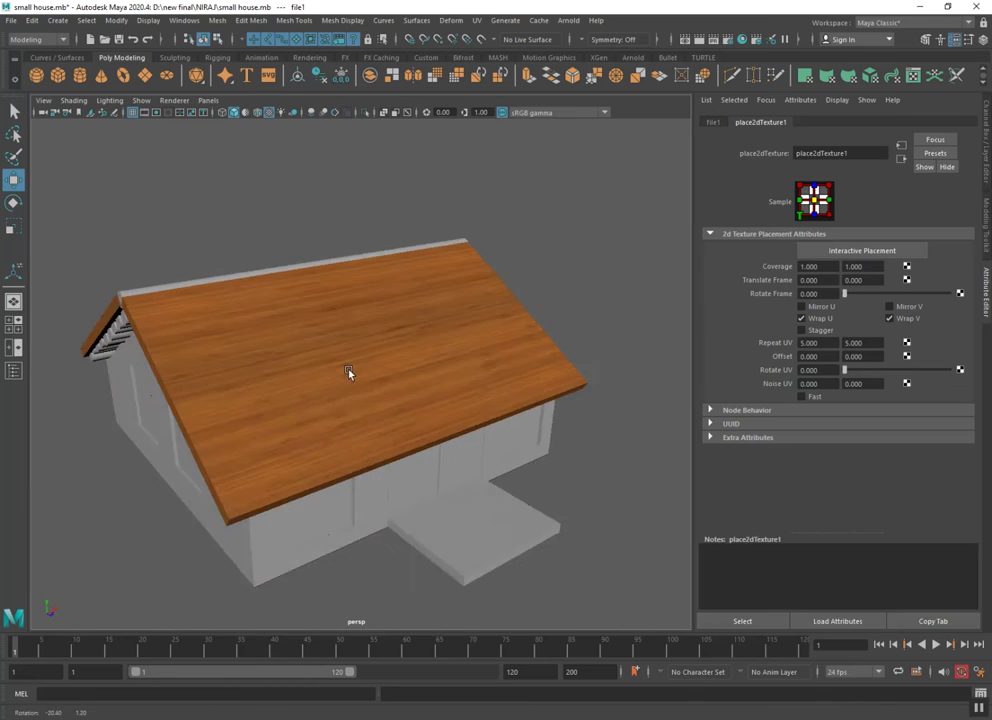
scroll(348, 374, up, 3)
mouse_move(377, 371)
alt+mouse_down()
mouse_move(432, 348)
mouse_move(510, 371)
alt+mouse_up()
scroll(512, 373, up, 1)
scroll(540, 395, up, 3)
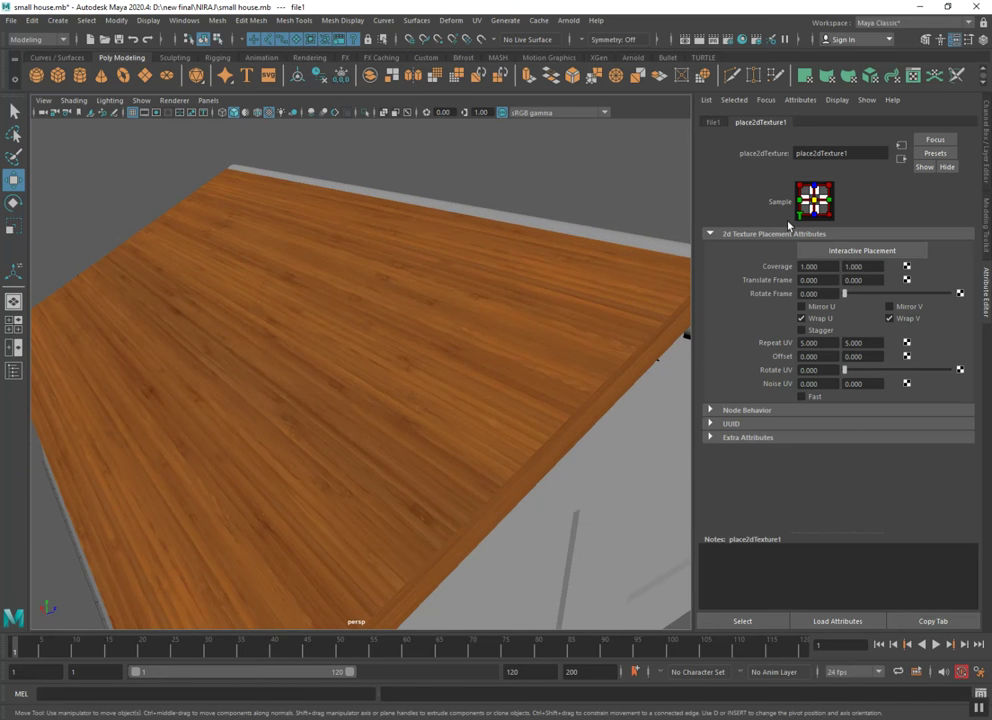
click(715, 122)
click(954, 292)
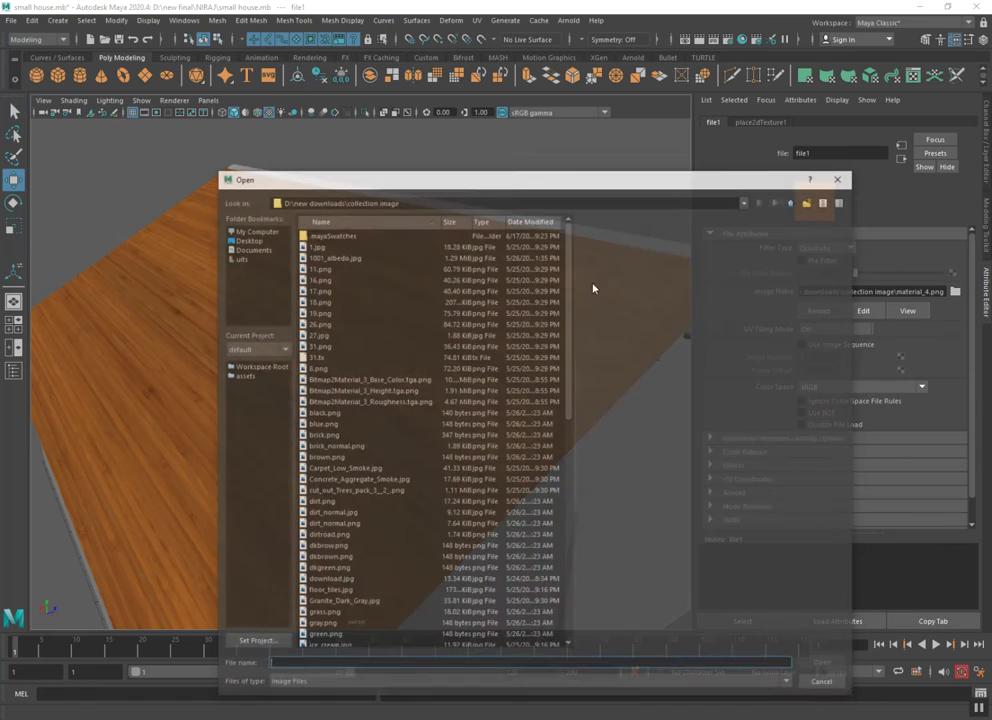
Load the first jpg from the color image\chnno folder onto the roof
click(797, 200)
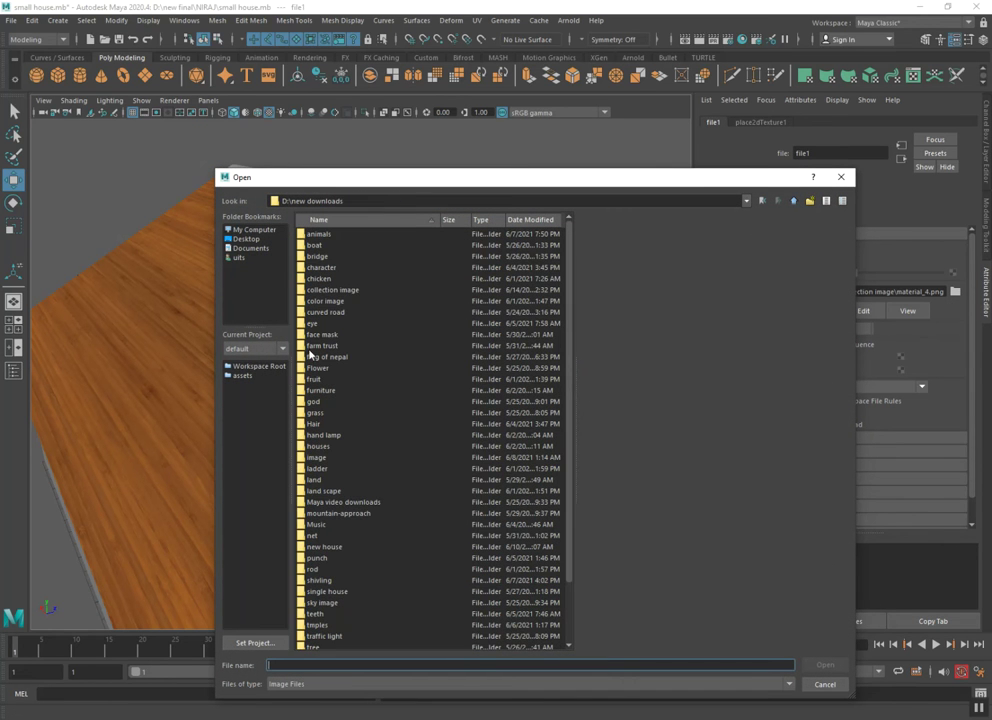
double_click(326, 302)
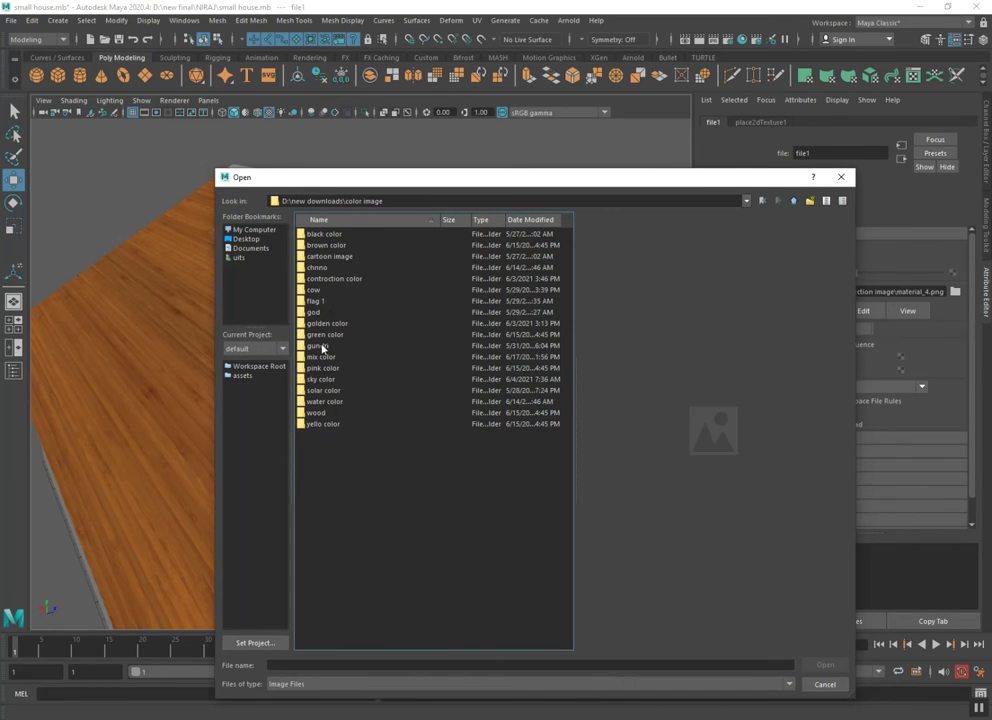
double_click(317, 267)
double_click(319, 246)
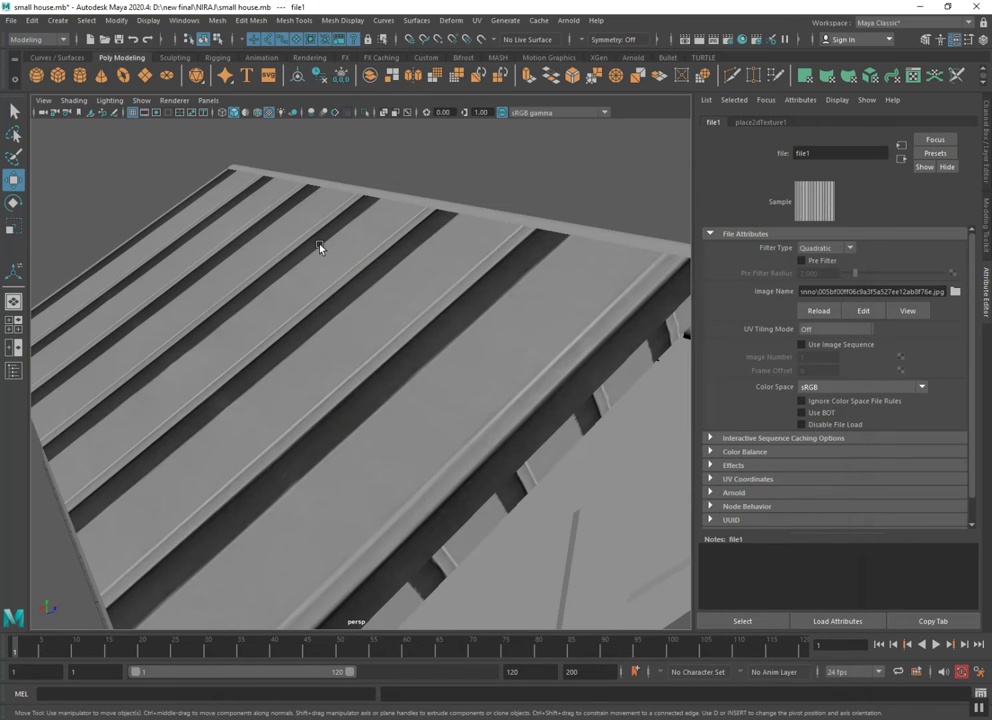
Load clay-roof-tiles-texture-seamless.jpg onto the roof and orbit to view the tiled house
click(953, 291)
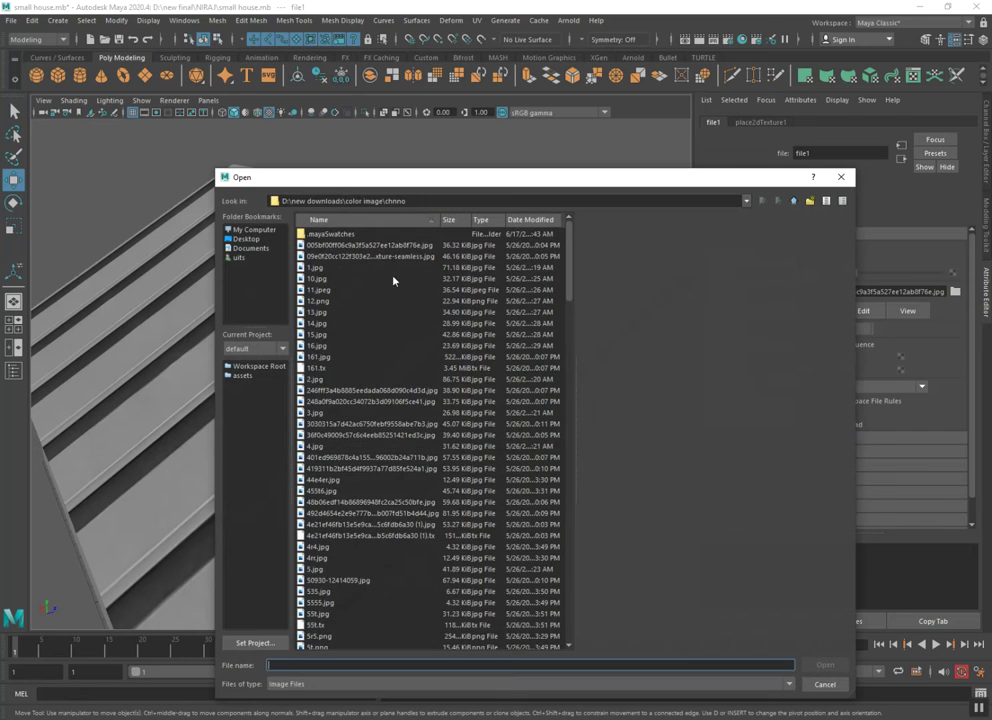
click(320, 246)
key(Down)
key(Down)
key(Down)
key(Up)
key(Up)
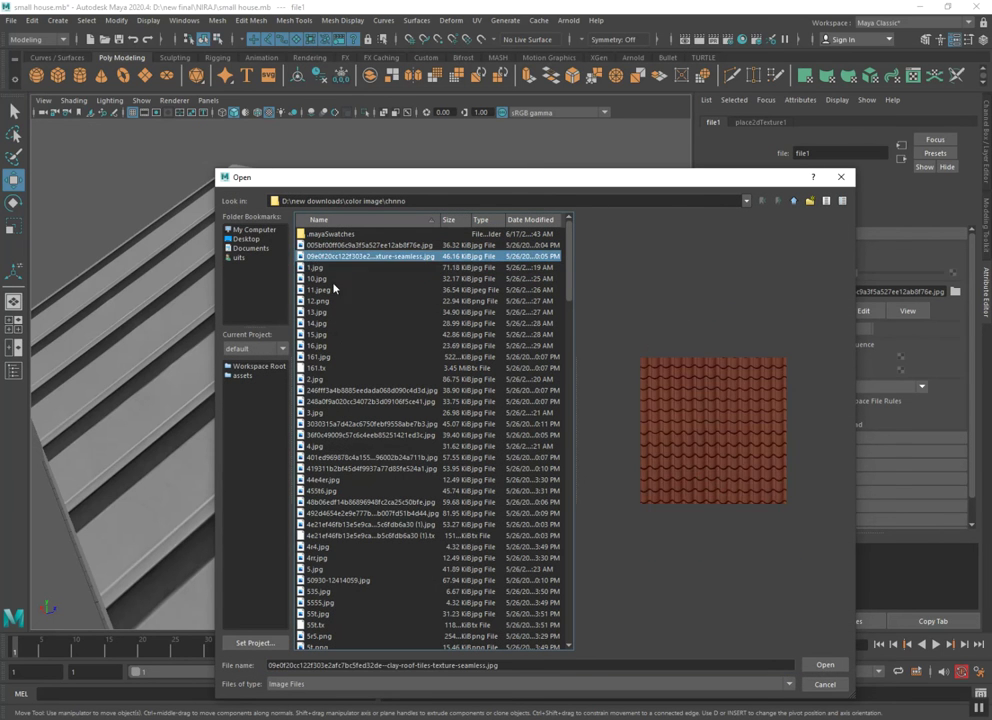
key(Return)
scroll(425, 387, down, 5)
mouse_move(425, 387)
alt+mouse_down()
mouse_move(393, 407)
mouse_move(308, 410)
mouse_move(388, 399)
mouse_move(407, 414)
mouse_move(299, 414)
mouse_move(328, 385)
mouse_move(250, 394)
mouse_move(232, 401)
mouse_move(240, 414)
mouse_move(272, 432)
mouse_move(368, 443)
mouse_move(295, 410)
mouse_move(330, 348)
alt+mouse_up()
scroll(354, 401, up, 3)
scroll(370, 399, up, 2)
scroll(320, 415, down, 5)
Select the roof ridge piece and assign it a new Phong E material
click(283, 374)
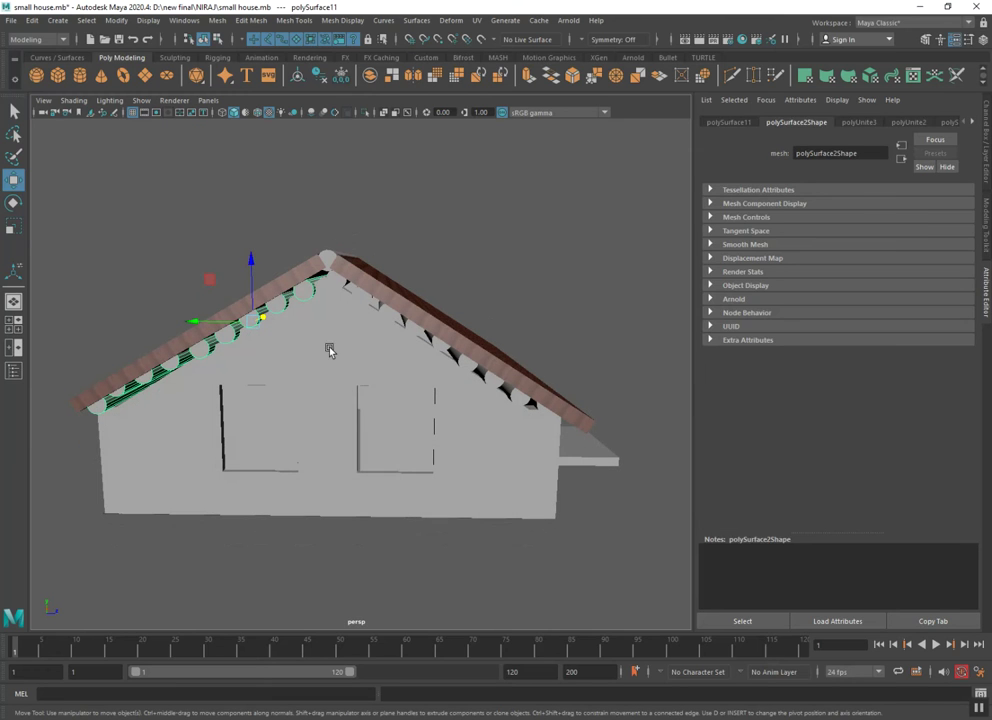
click(358, 303)
click(330, 276)
click(328, 258)
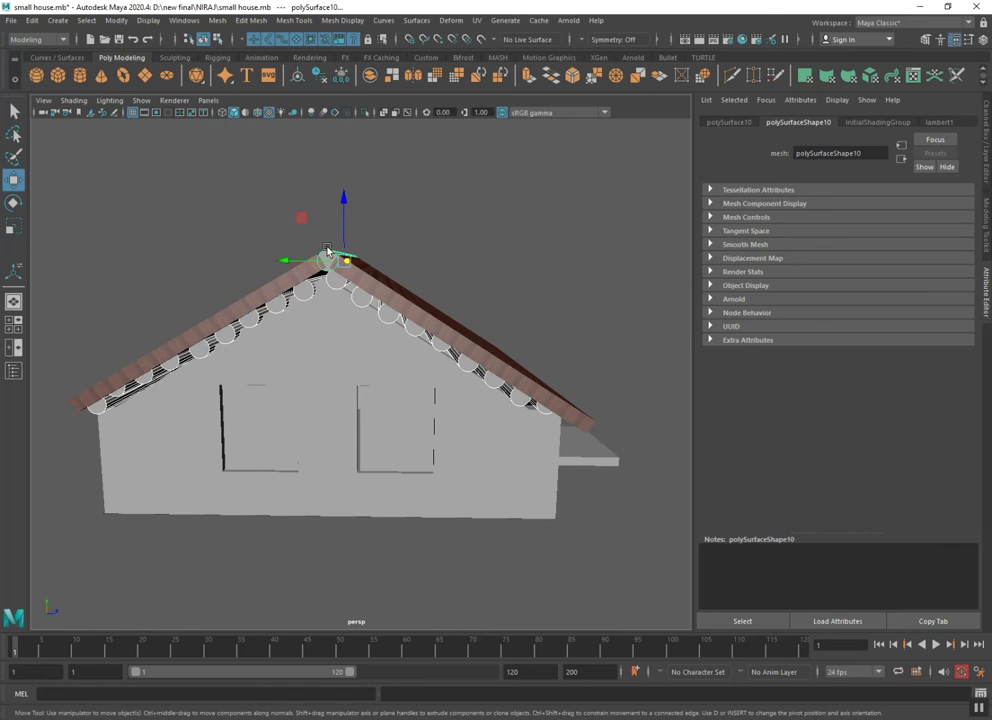
alt+drag(341, 330, 353, 300)
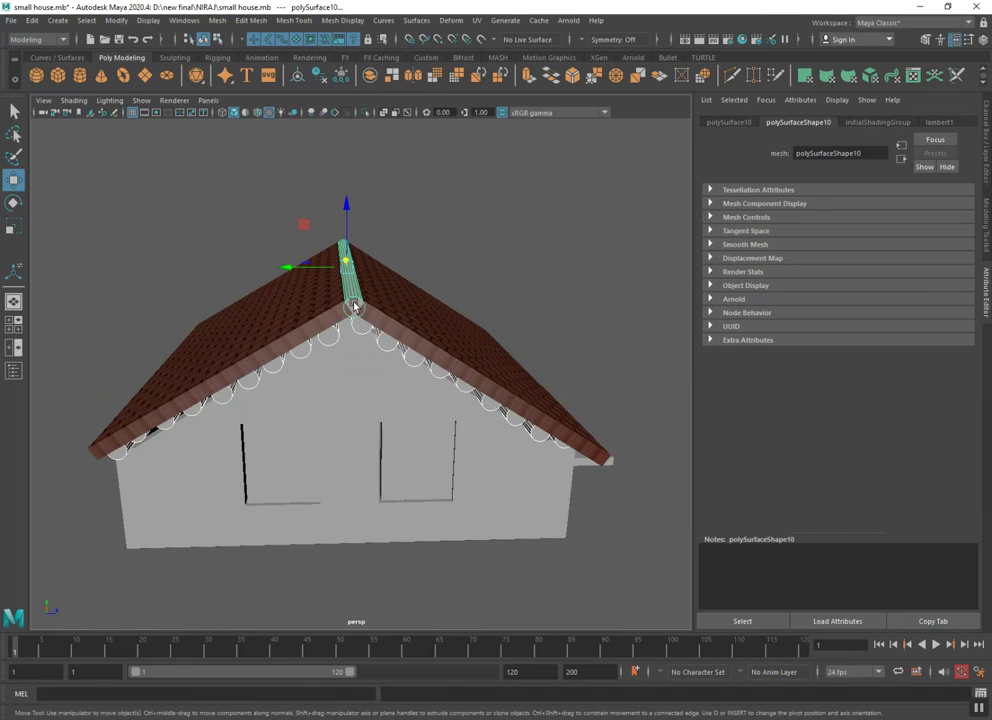
right_click(353, 300)
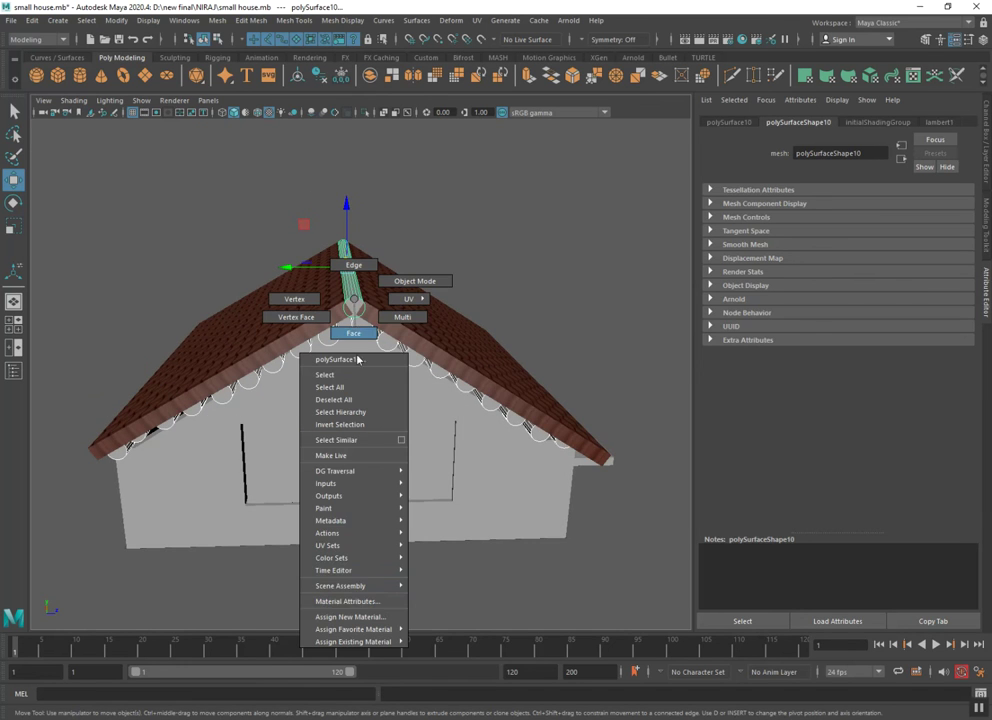
click(345, 617)
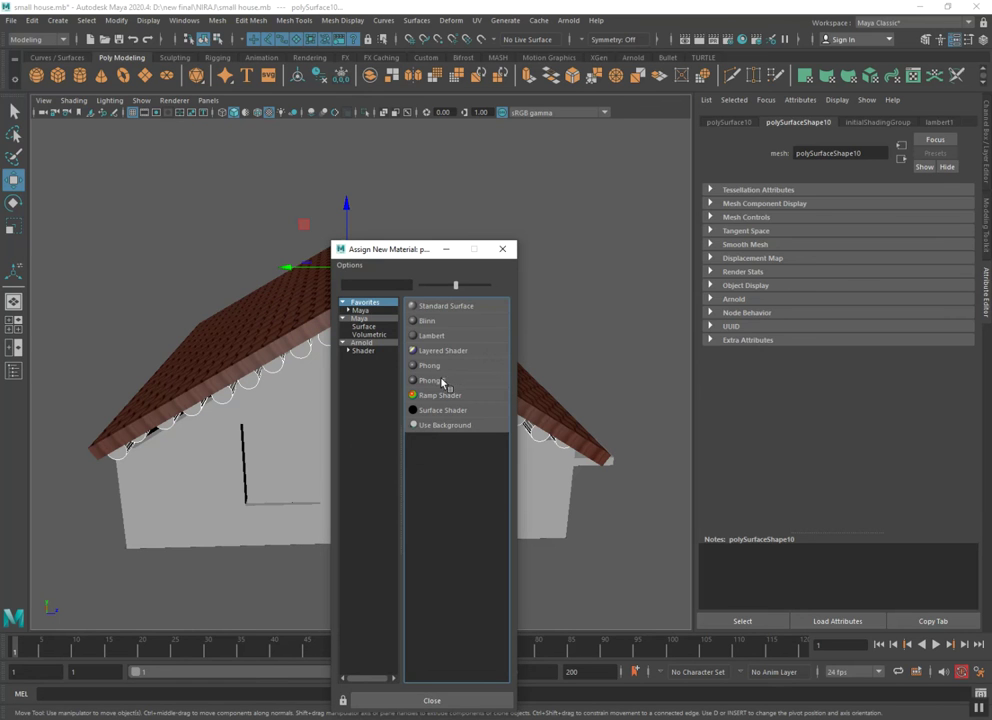
click(443, 383)
Map the Phong E colour to a File texture and browse to D:\new downloads
alt+drag(438, 379, 406, 388)
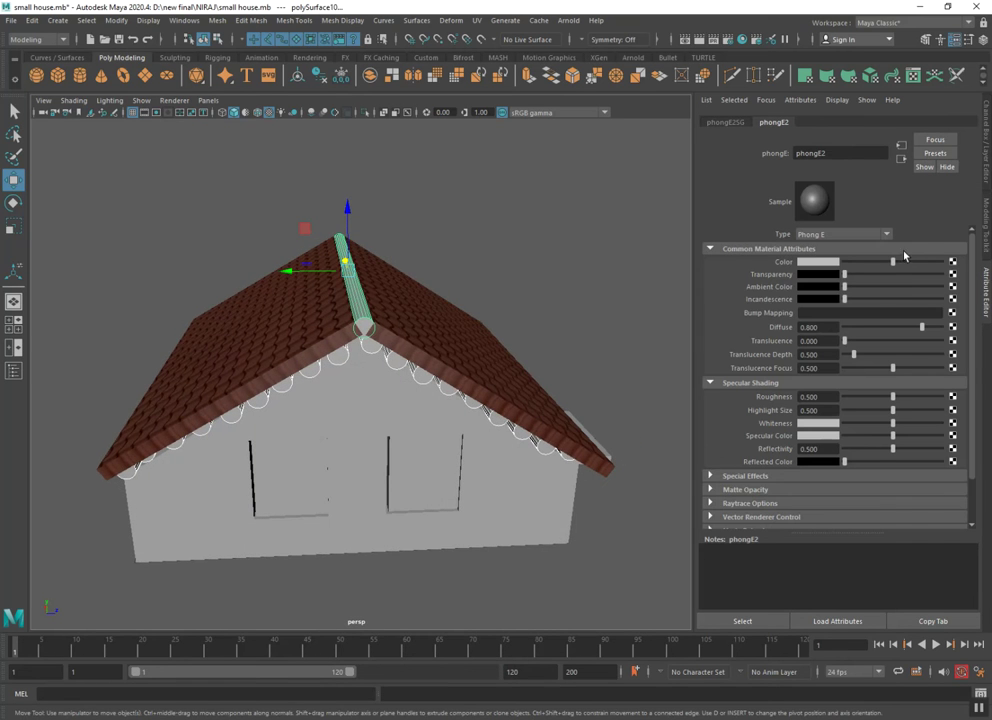
click(953, 261)
click(498, 350)
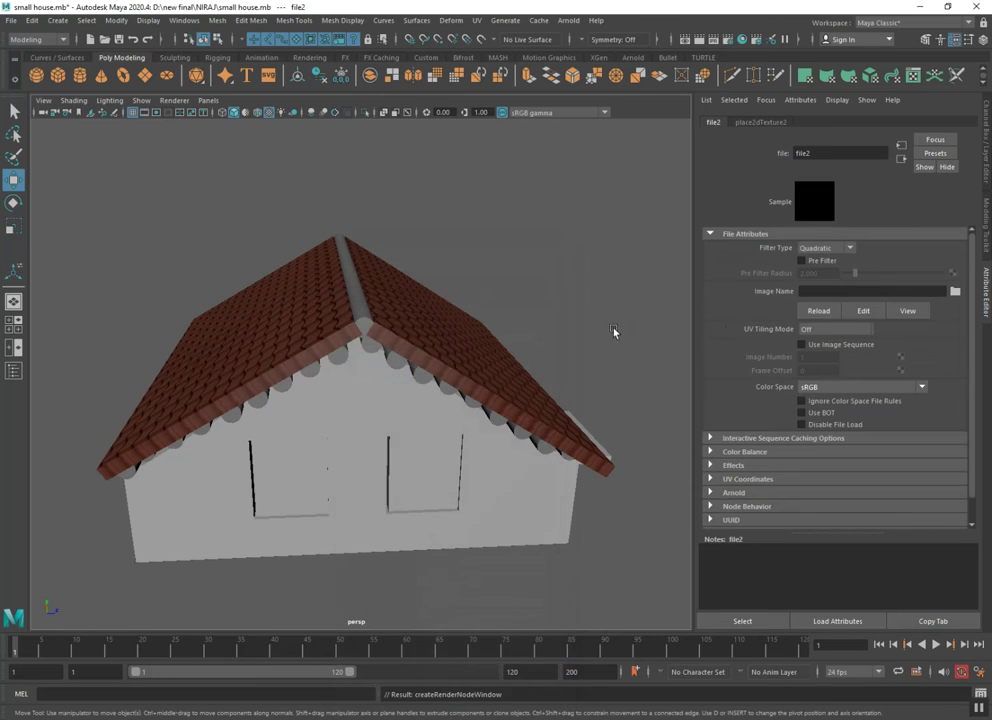
click(956, 291)
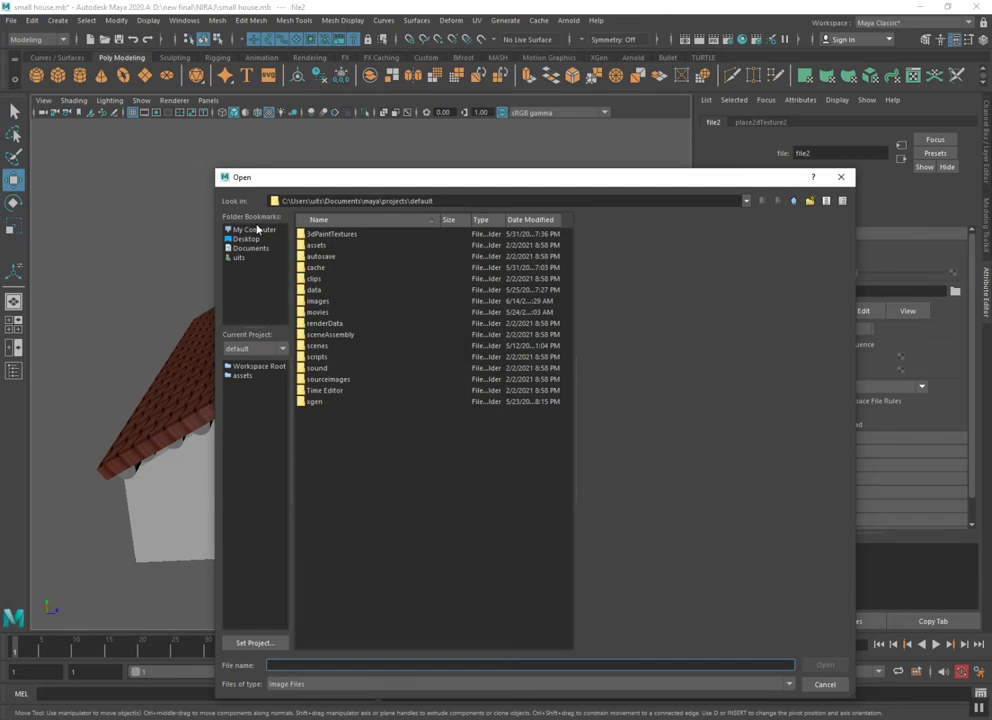
click(257, 232)
double_click(315, 246)
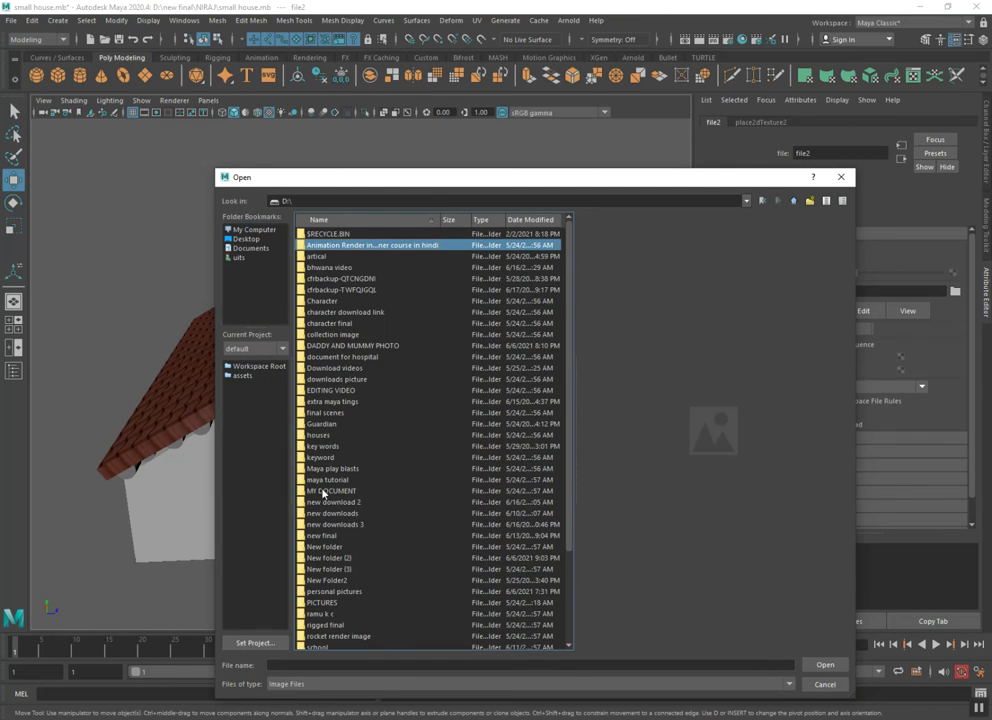
double_click(329, 514)
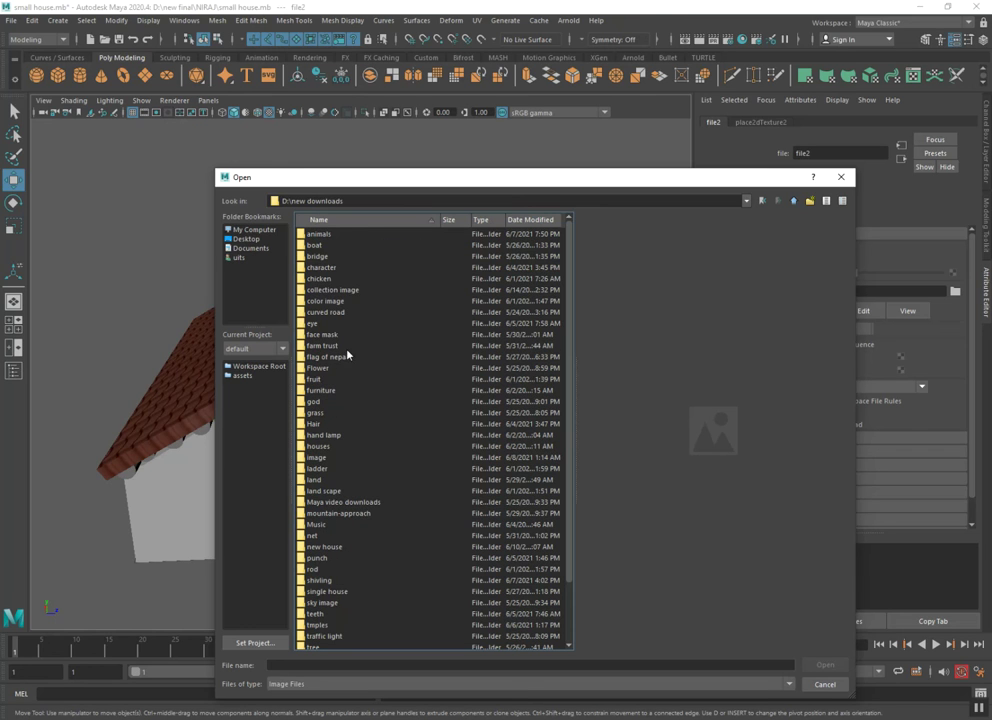
Load 8.png from the collection image folder as the ridge colour texture
click(324, 291)
double_click(324, 291)
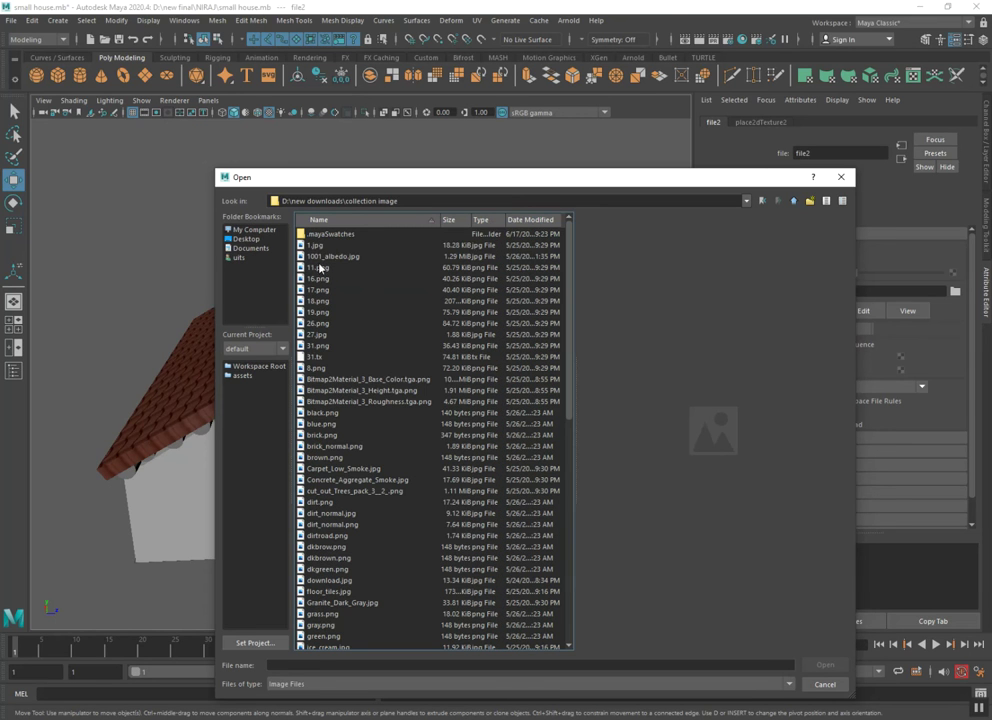
click(315, 245)
key(Down)
key(Down)
key(Down)
key(Down)
key(Down)
key(Down)
key(Down)
key(Down)
key(Down)
key(Down)
key(Down)
key(Down)
key(Up)
key(Return)
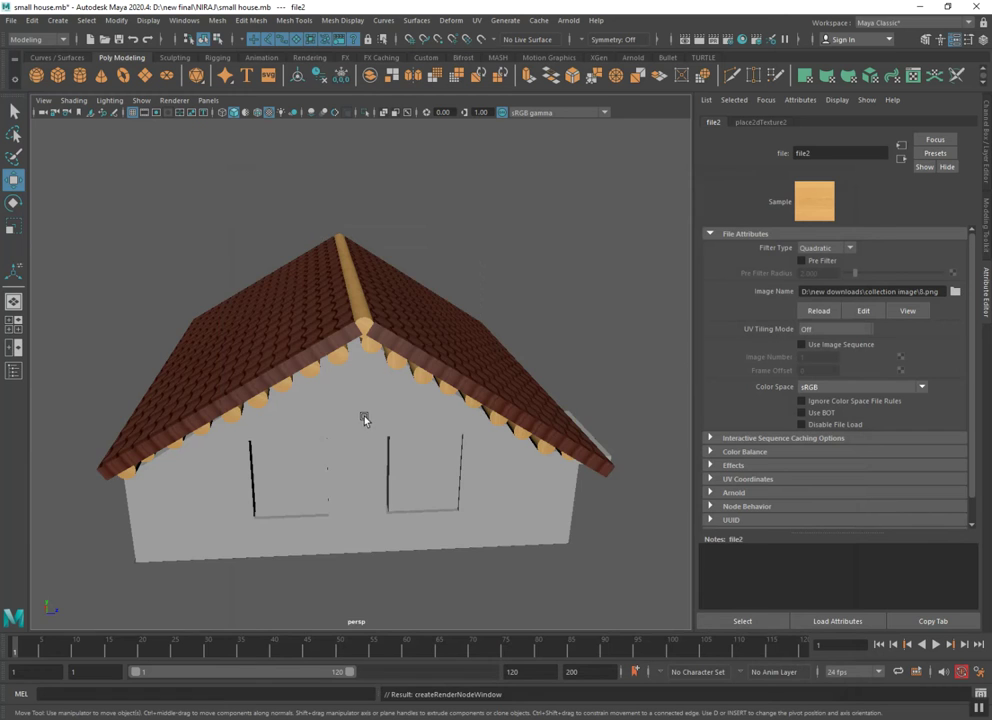
scroll(365, 420, up, 3)
mouse_move(365, 420)
alt+mouse_down()
mouse_move(374, 500)
mouse_move(376, 489)
mouse_move(394, 496)
mouse_move(740, 390)
alt+mouse_up()
Browse the file texture's Open dialog to D:\new downloads 3\collection color
click(955, 291)
click(792, 204)
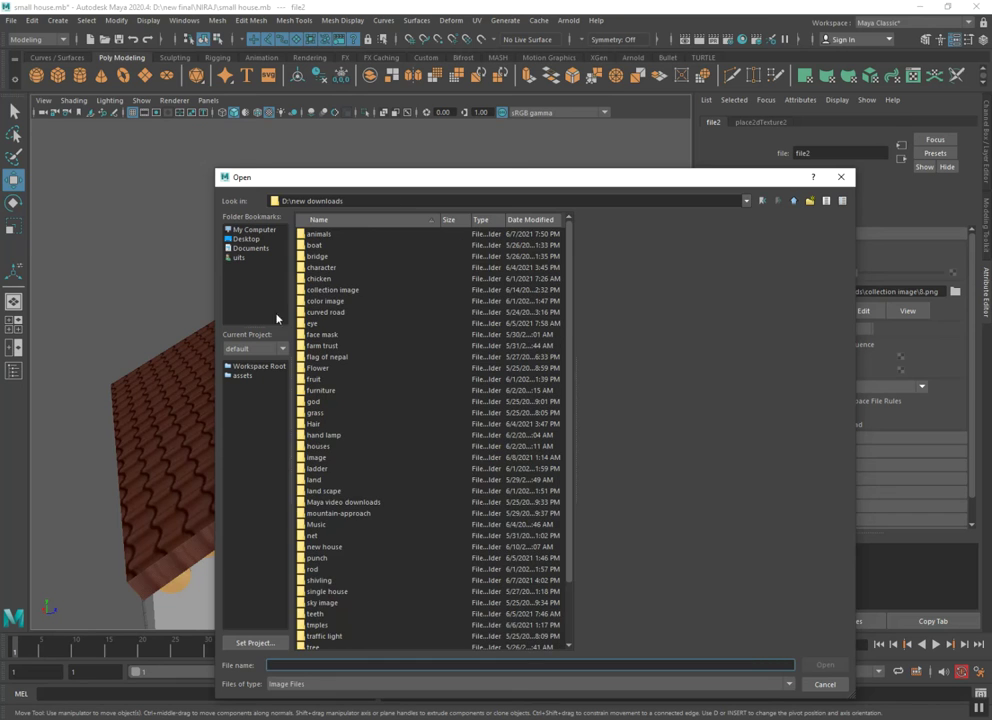
double_click(317, 300)
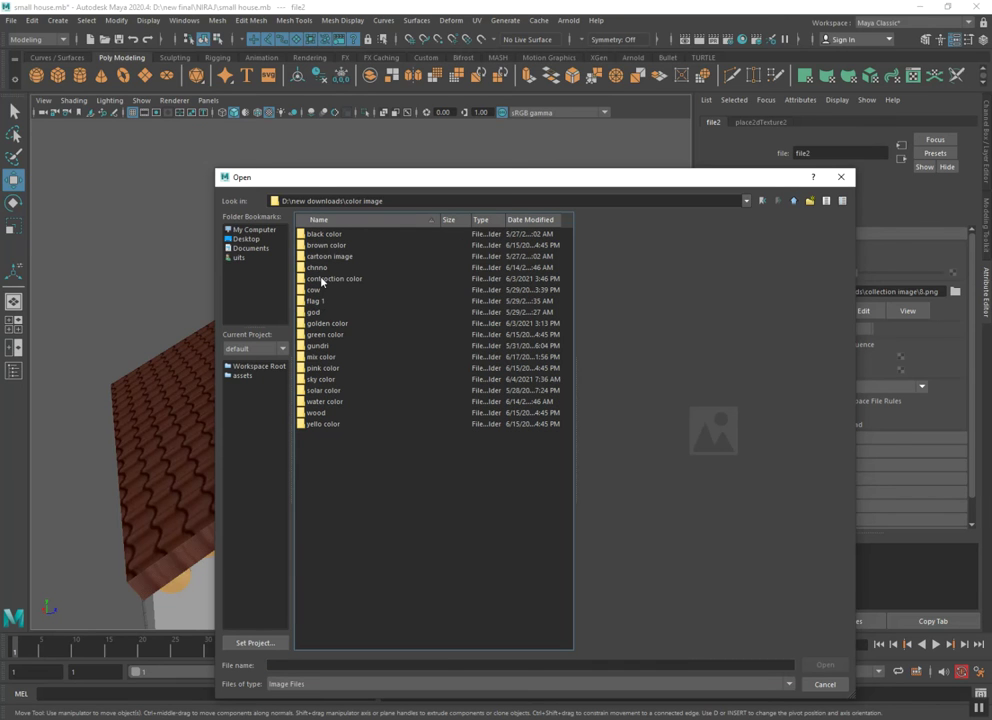
double_click(795, 202)
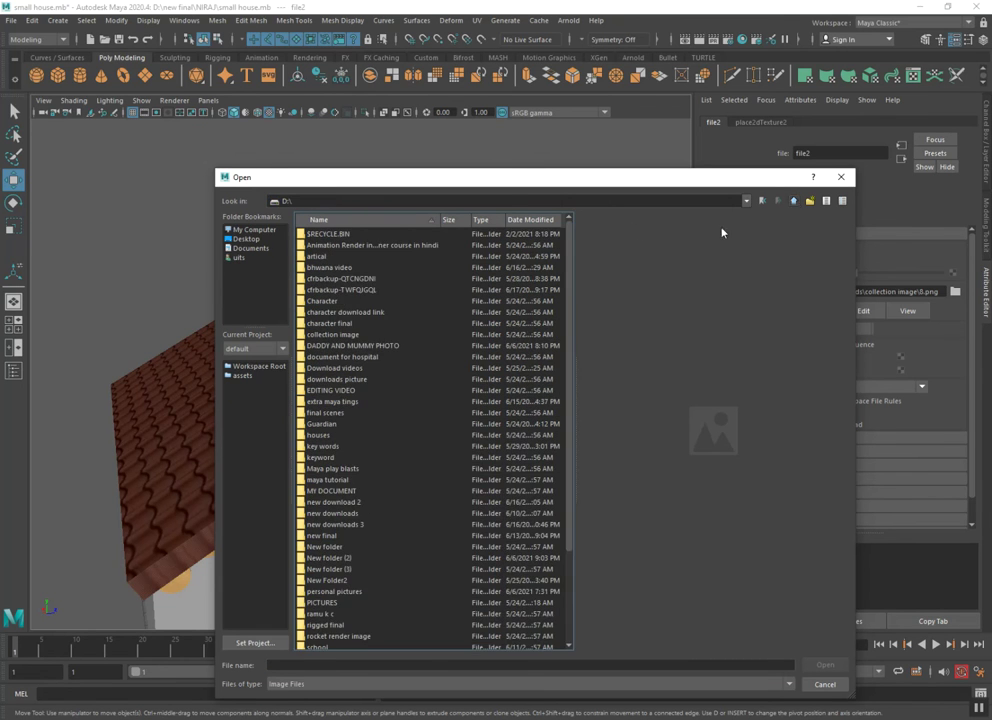
double_click(345, 524)
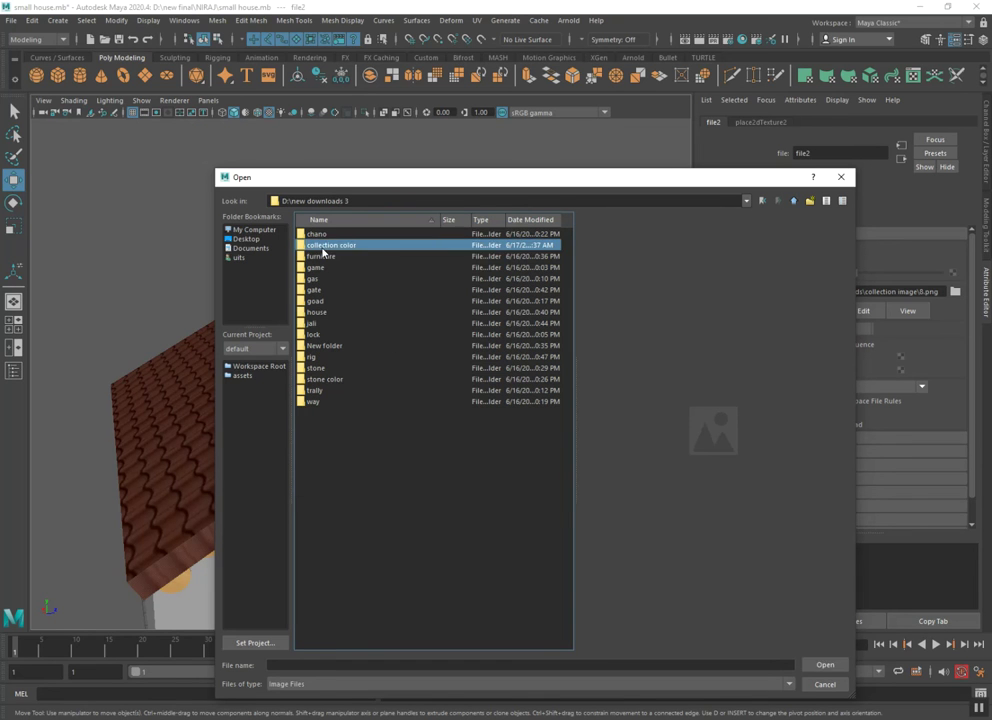
double_click(322, 245)
Compare the wood images and load Cedar(36).jpeg as the ridge texture, then inspect the roof
click(322, 247)
key(Down)
key(Down)
key(Down)
key(Down)
key(Down)
key(Down)
key(Down)
key(Down)
key(Down)
key(Up)
key(Down)
key(Down)
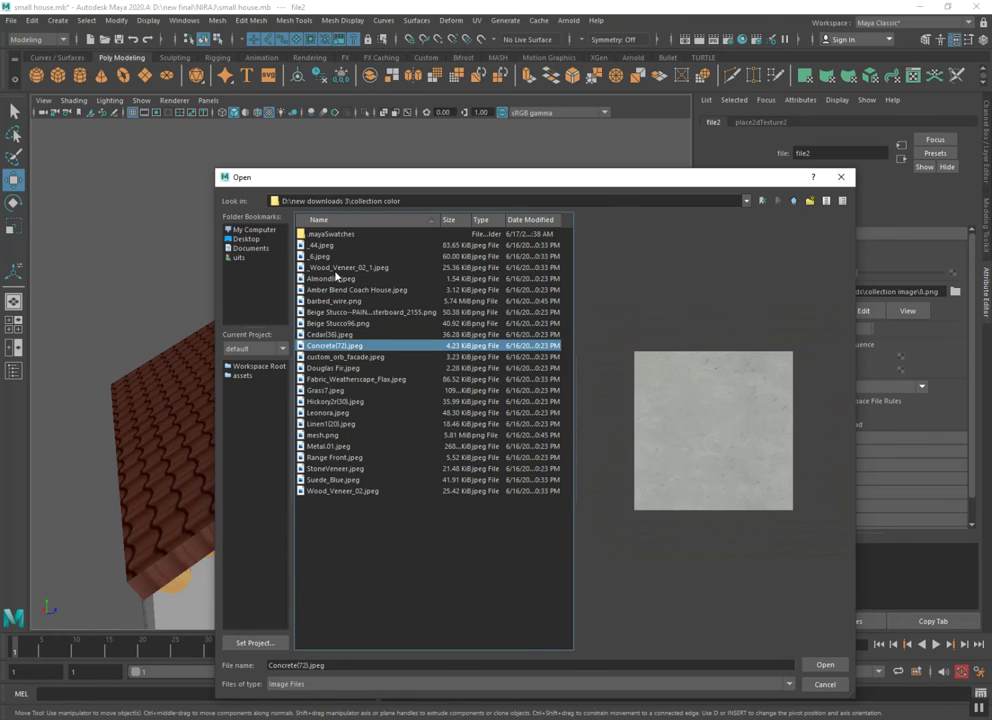
key(Down)
key(Up)
key(Up)
key(Up)
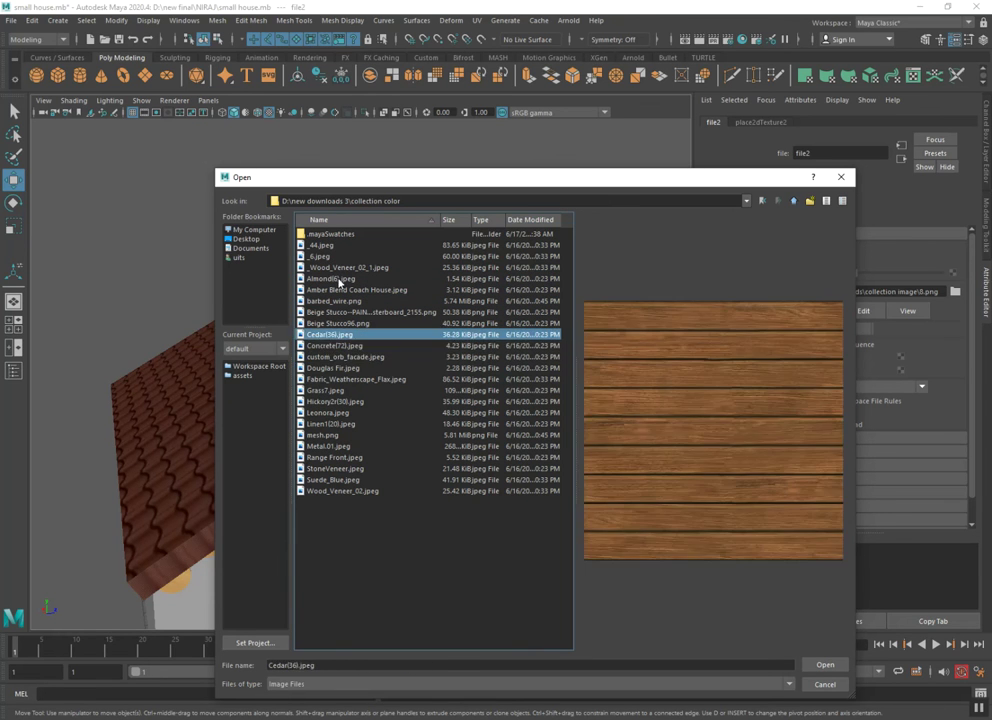
key(Return)
mouse_move(361, 374)
alt+mouse_down()
mouse_move(357, 405)
mouse_move(385, 412)
mouse_move(263, 401)
mouse_move(434, 425)
alt+mouse_up()
scroll(357, 405, down, 2)
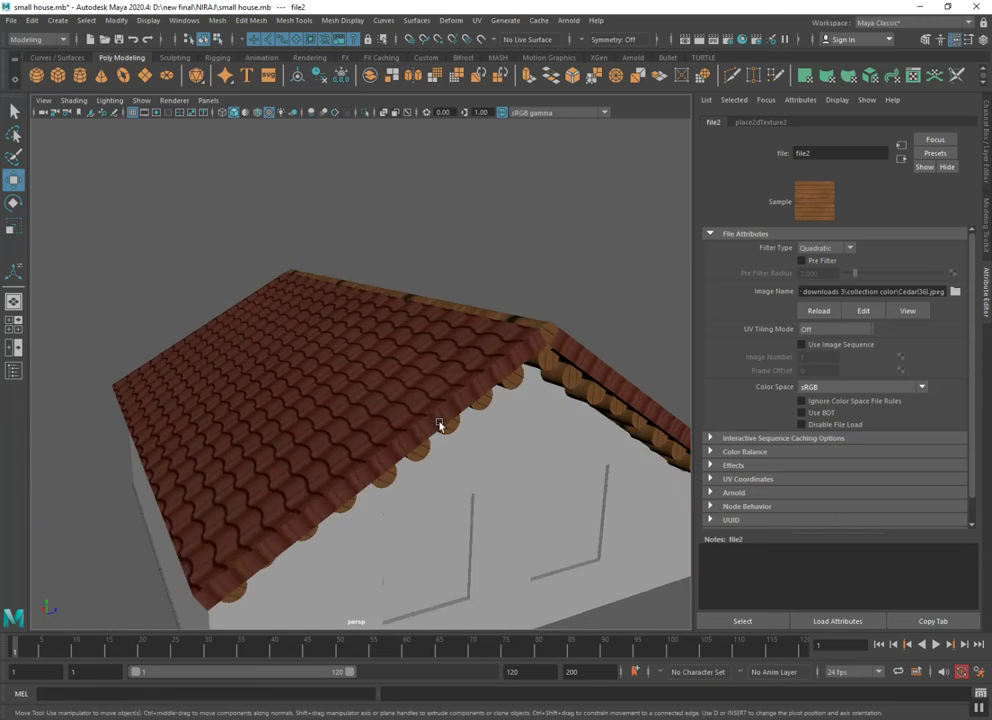
alt+right_drag(434, 425, 312, 396)
mouse_move(312, 396)
alt+mouse_down()
mouse_move(343, 438)
mouse_move(420, 420)
alt+mouse_up()
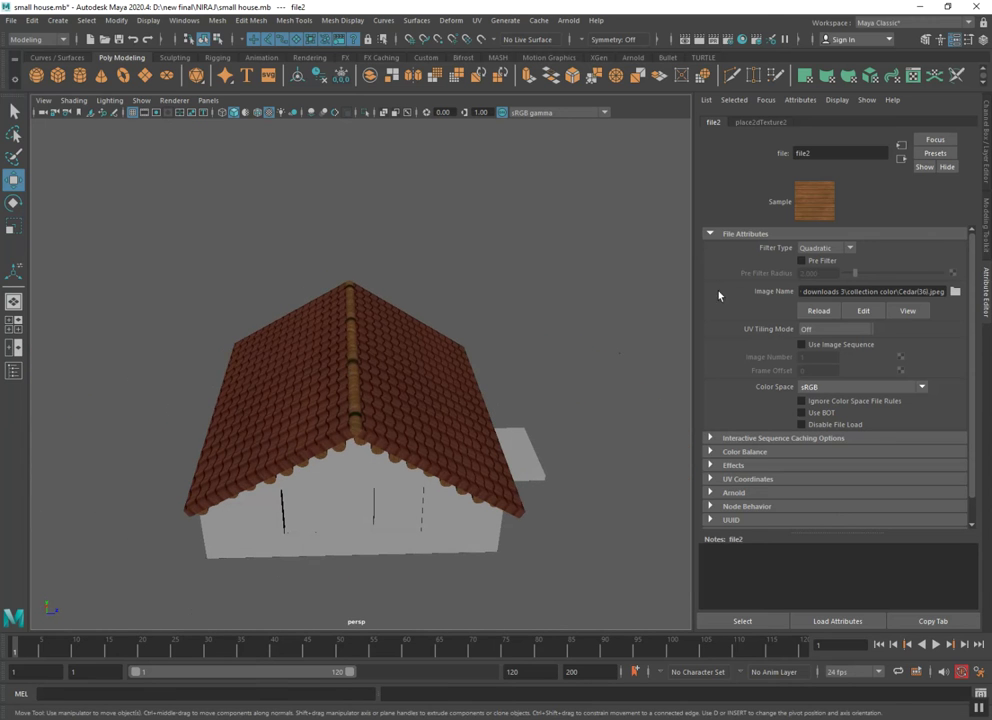
click(749, 124)
Set the ridge wood texture's Repeat UV U to 2 on place2dTexture2
click(818, 343)
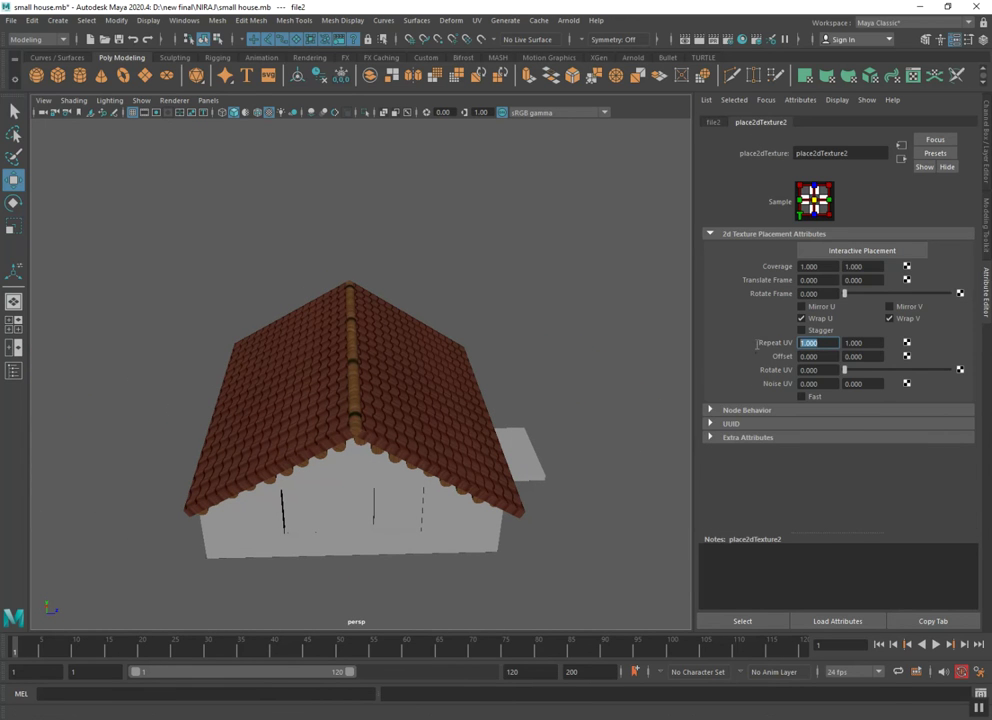
text(2)
key(Return)
click(845, 345)
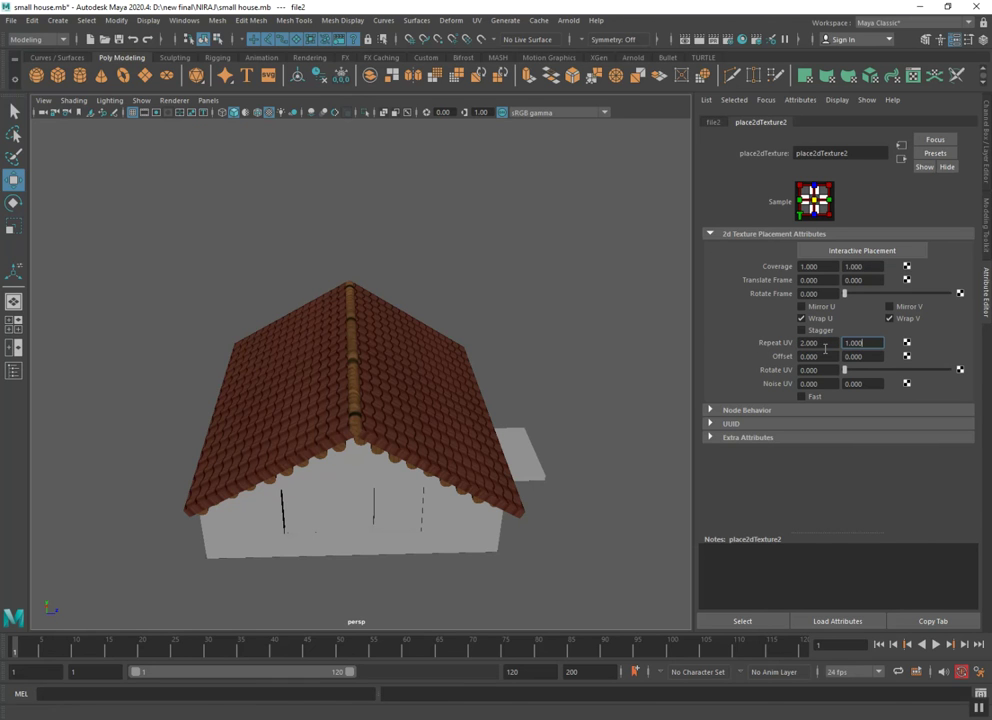
scroll(571, 401, up, 3)
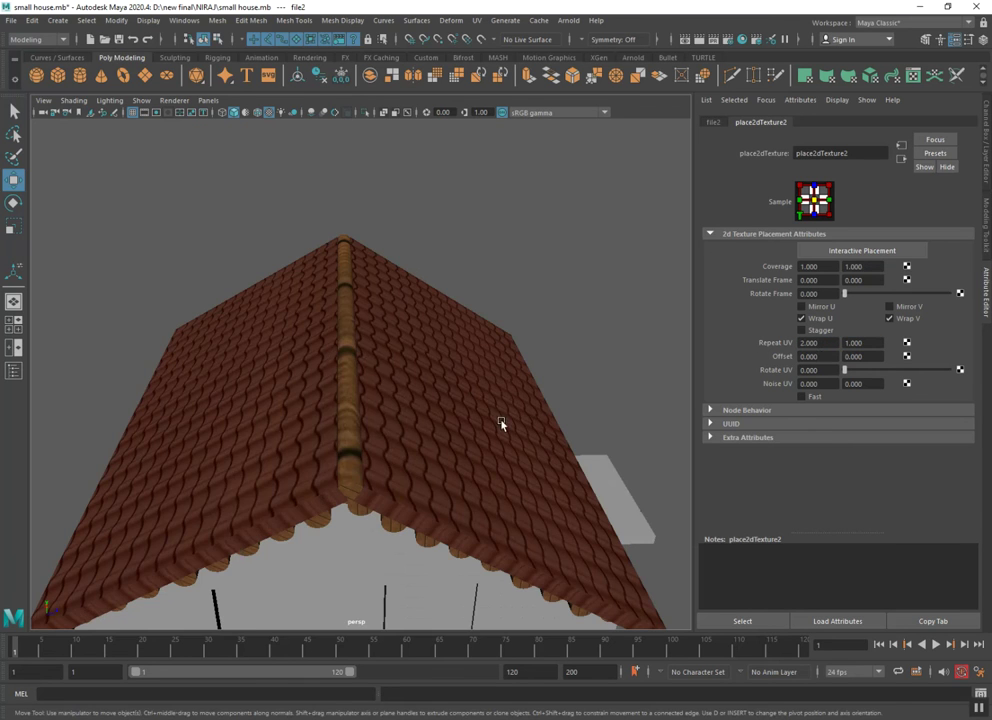
Rotate the ridge texture to Rotate UV about 79.76 and Rotate Frame about 41, then deselect
mouse_move(468, 451)
alt+mouse_down()
mouse_move(421, 438)
mouse_move(370, 456)
mouse_move(480, 538)
mouse_move(512, 535)
alt+mouse_up()
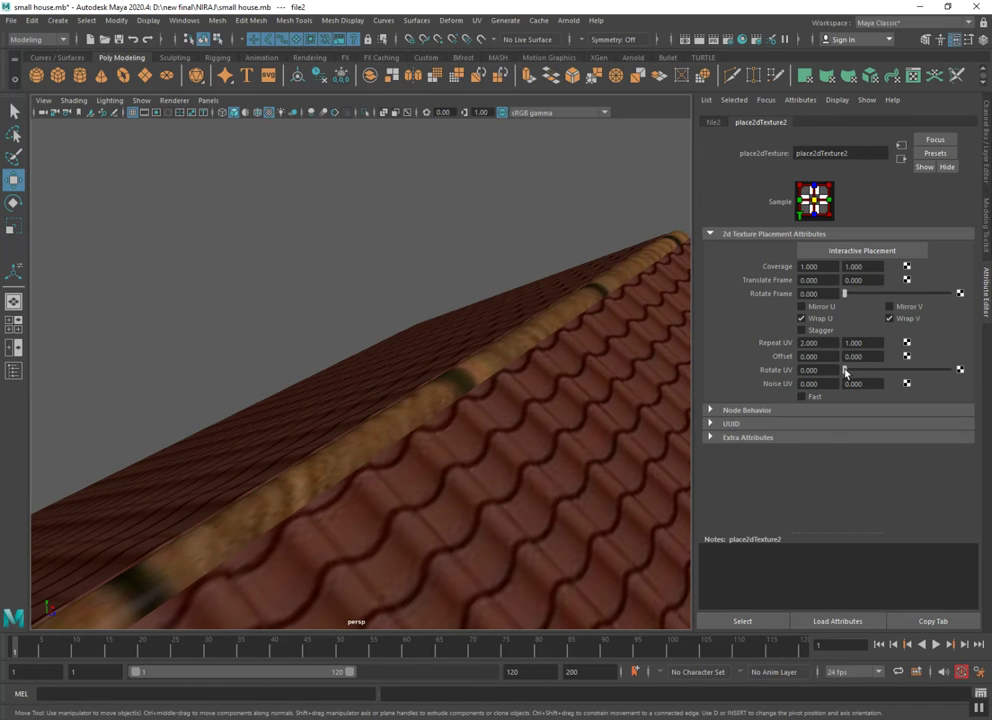
drag(845, 371, 867, 371)
mouse_move(470, 470)
alt+mouse_down()
mouse_move(518, 463)
mouse_move(509, 454)
mouse_move(560, 430)
alt+mouse_up()
drag(843, 294, 856, 294)
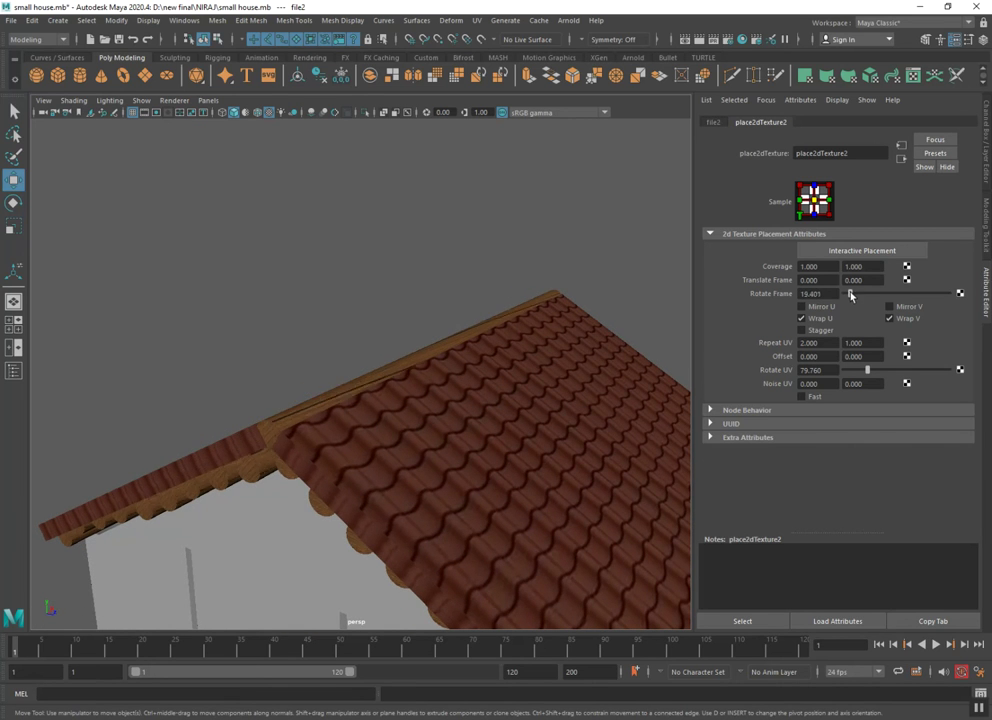
mouse_move(560, 430)
alt+mouse_down()
mouse_move(520, 441)
mouse_move(527, 454)
mouse_move(503, 256)
mouse_move(460, 538)
mouse_move(425, 537)
mouse_move(303, 383)
mouse_move(345, 441)
mouse_move(383, 443)
alt+mouse_up()
click(509, 240)
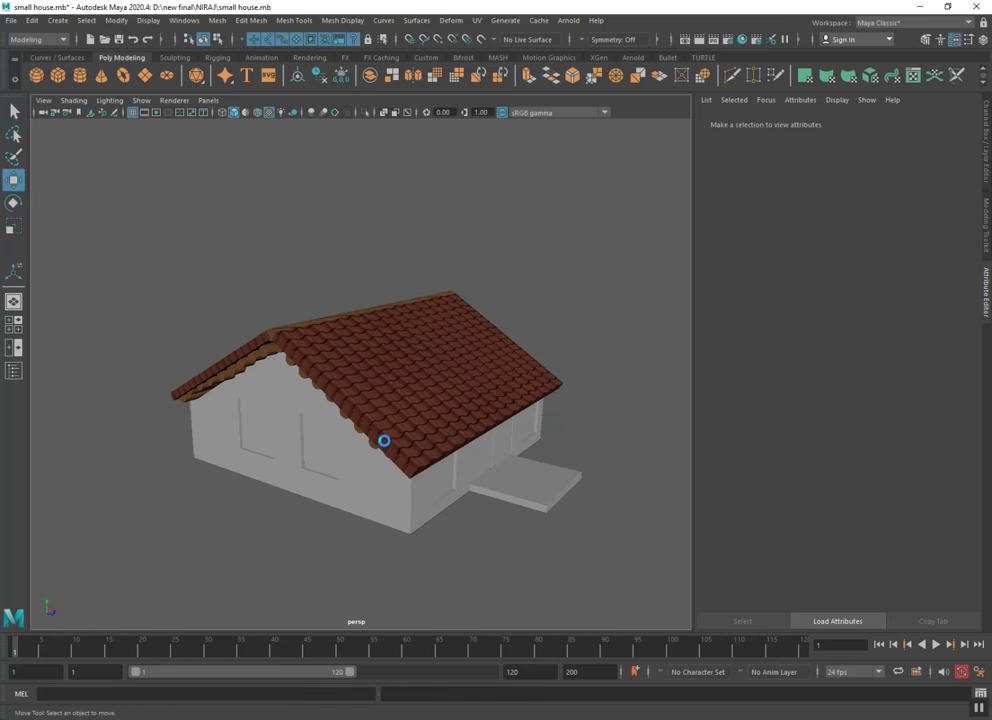
Select both windows on the house's side wall
click(343, 449)
click(249, 428)
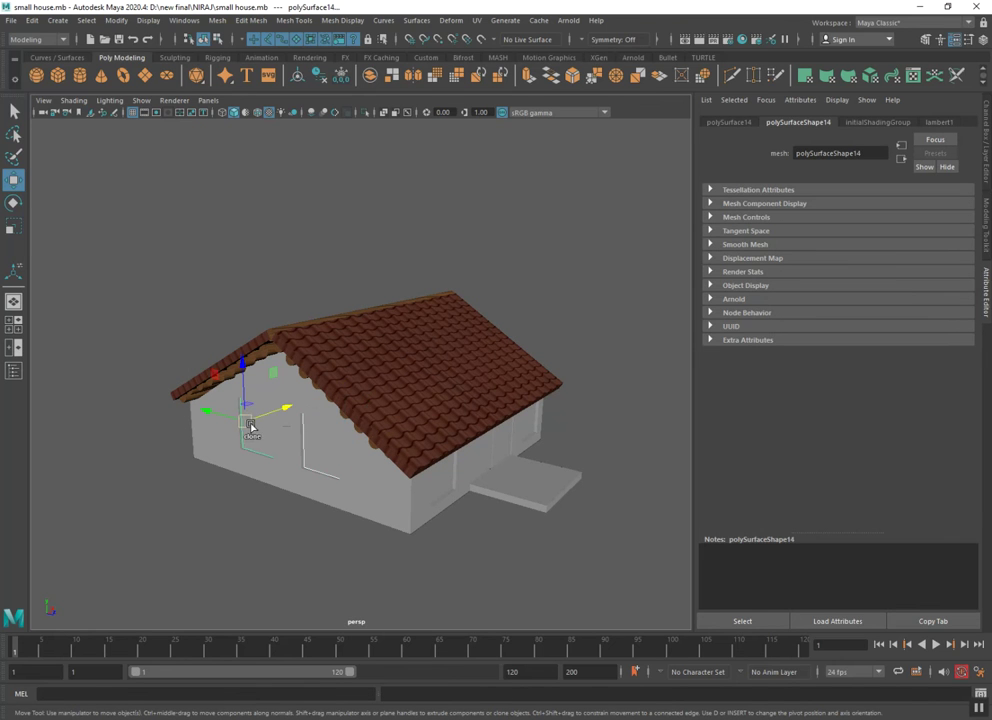
key(space)
click(340, 458)
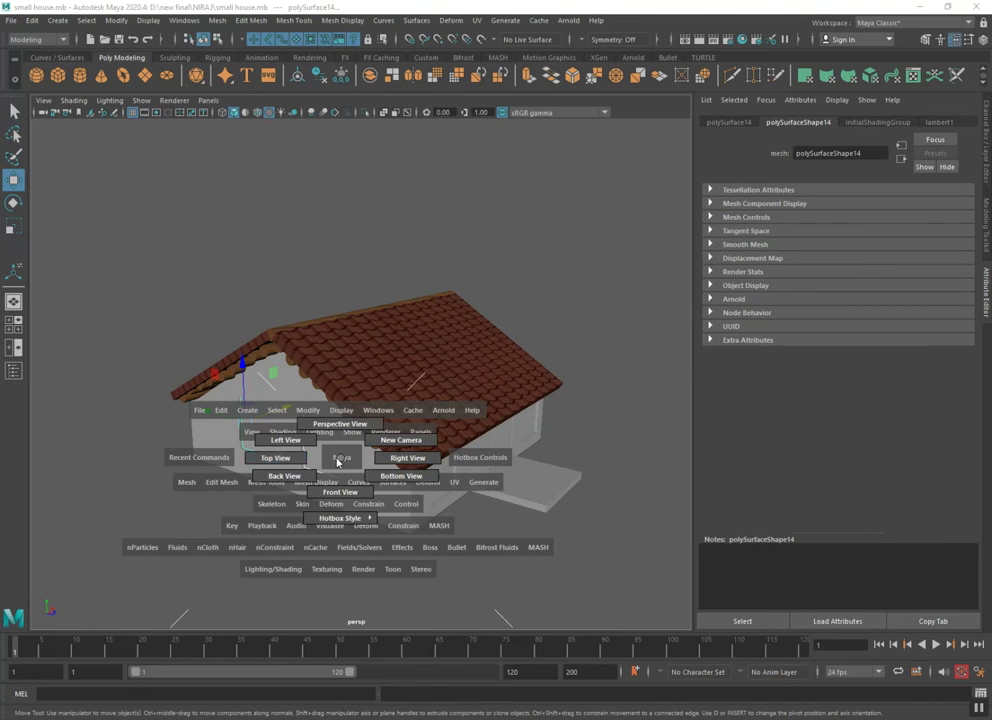
alt+drag(347, 458, 298, 452)
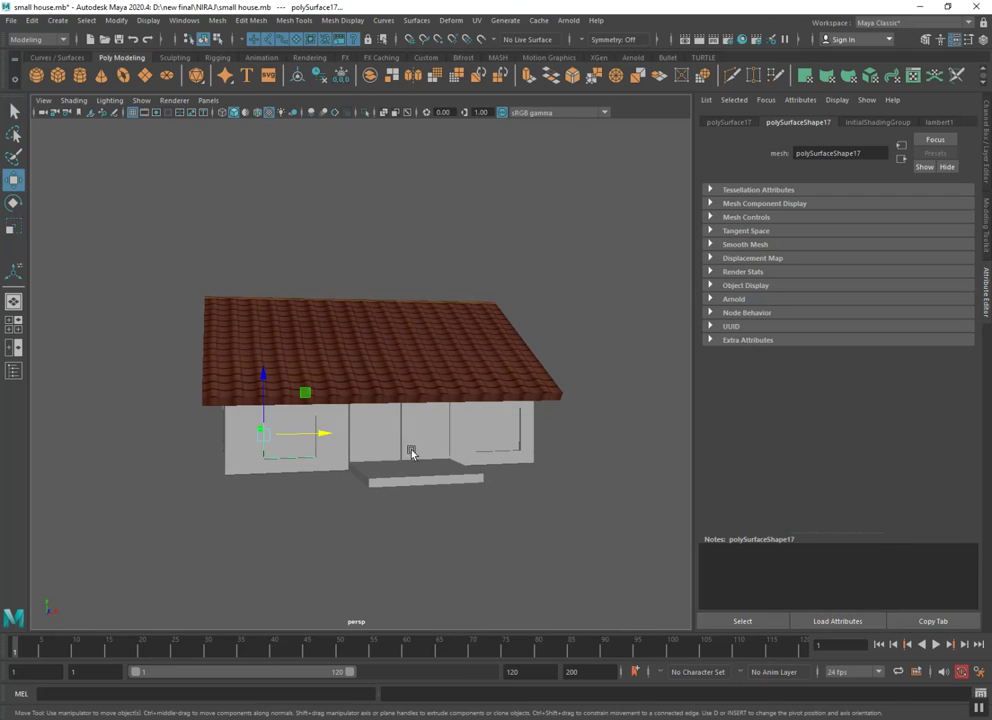
click(456, 433)
mouse_move(441, 454)
alt+mouse_down()
mouse_move(343, 454)
mouse_move(338, 428)
alt+mouse_up()
click(354, 410)
click(419, 407)
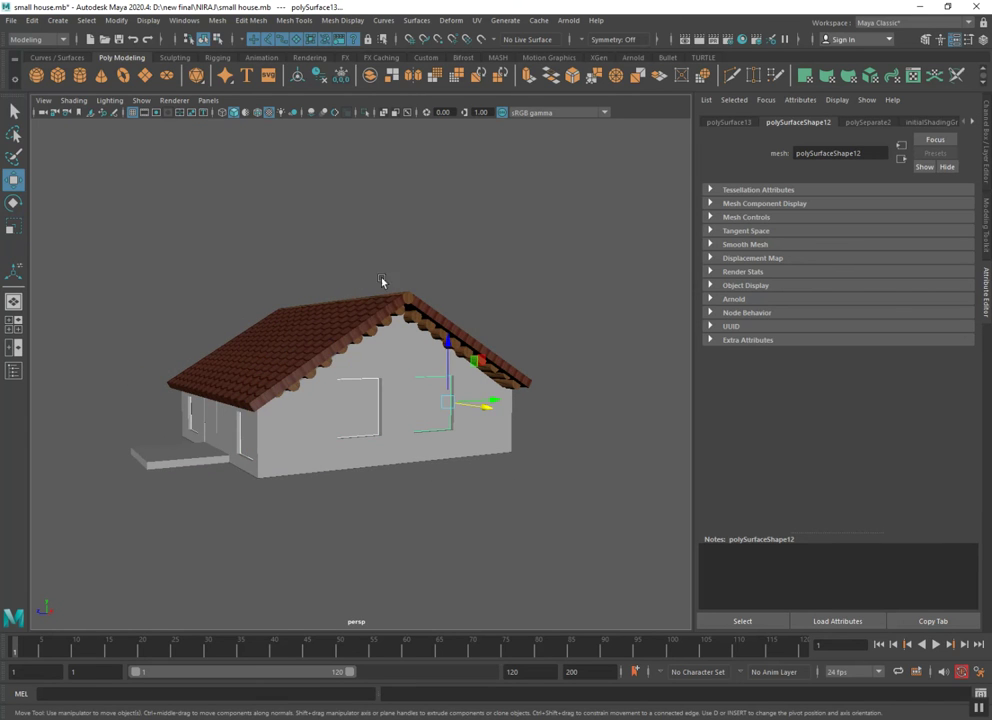
Combine the two side-wall windows into one mesh and call up Assign New Material
click(217, 20)
click(250, 64)
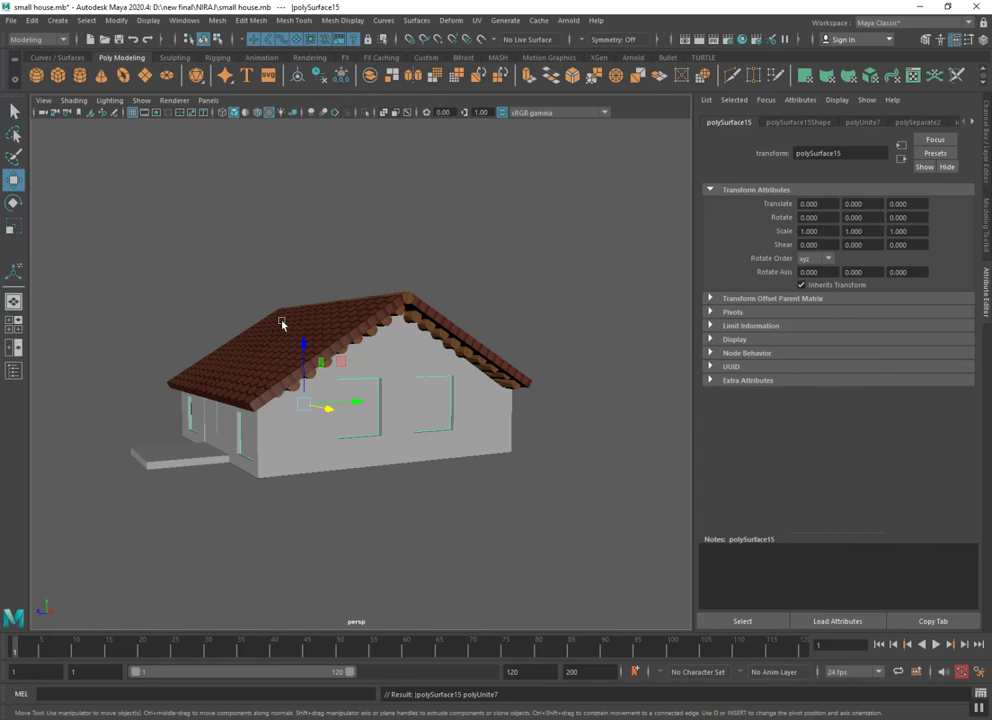
right_drag(354, 392, 344, 690)
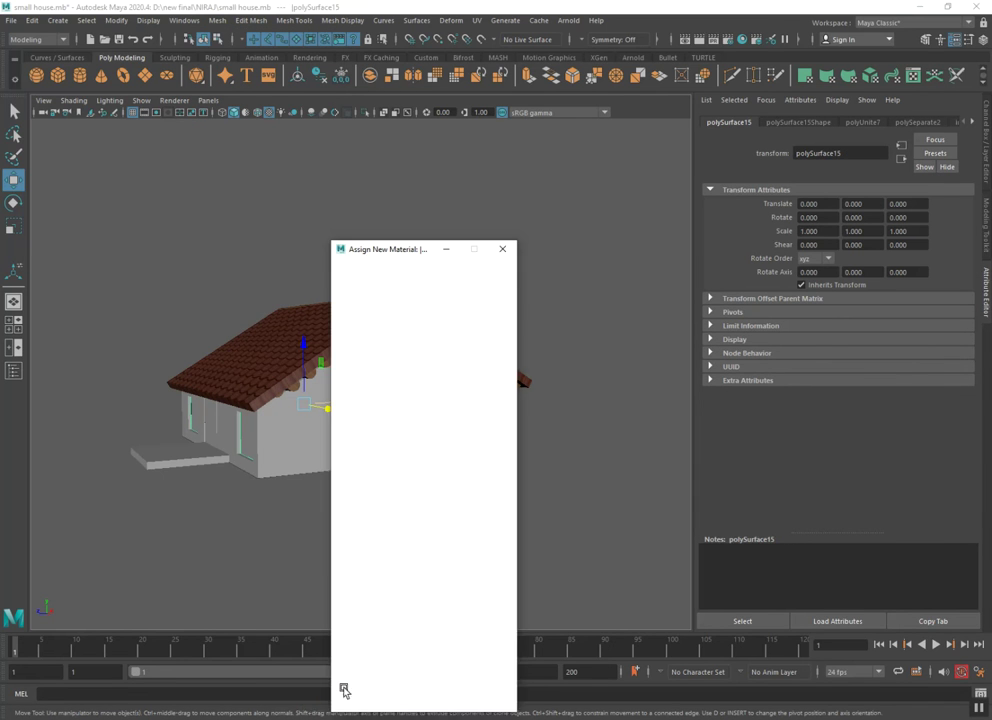
Assign the windows a Phong E material with a File texture on its Color
click(430, 382)
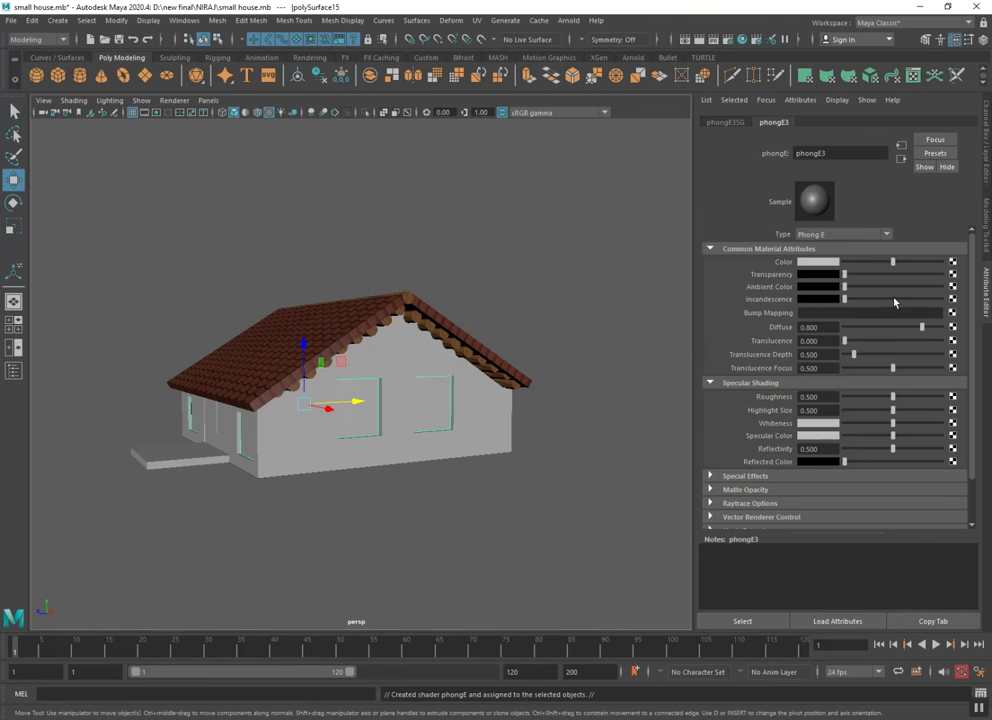
click(951, 263)
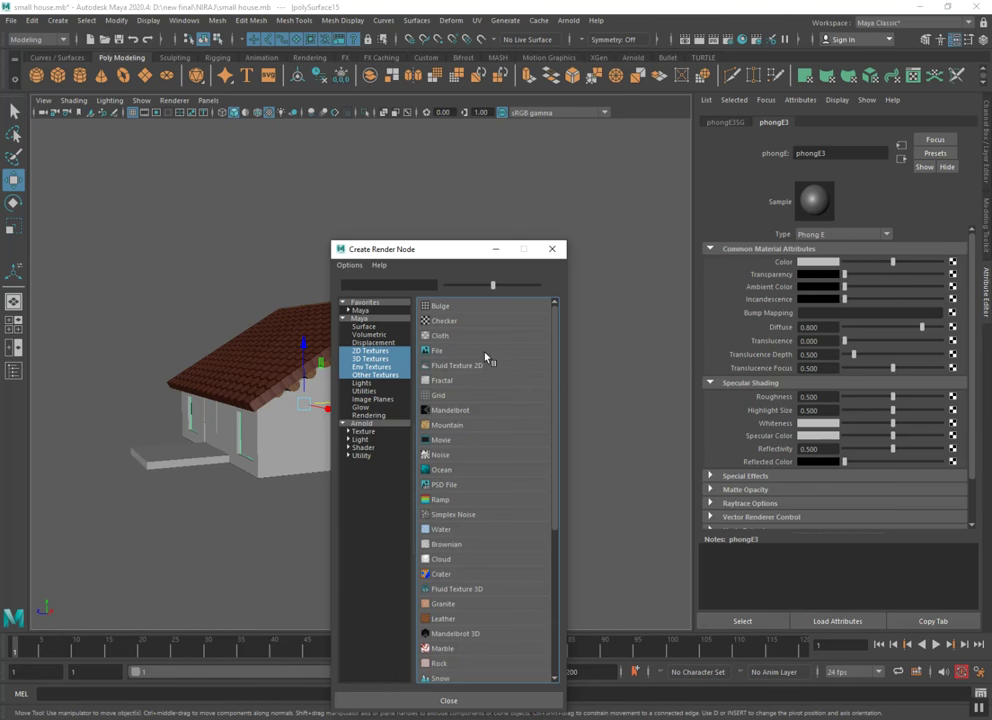
click(470, 350)
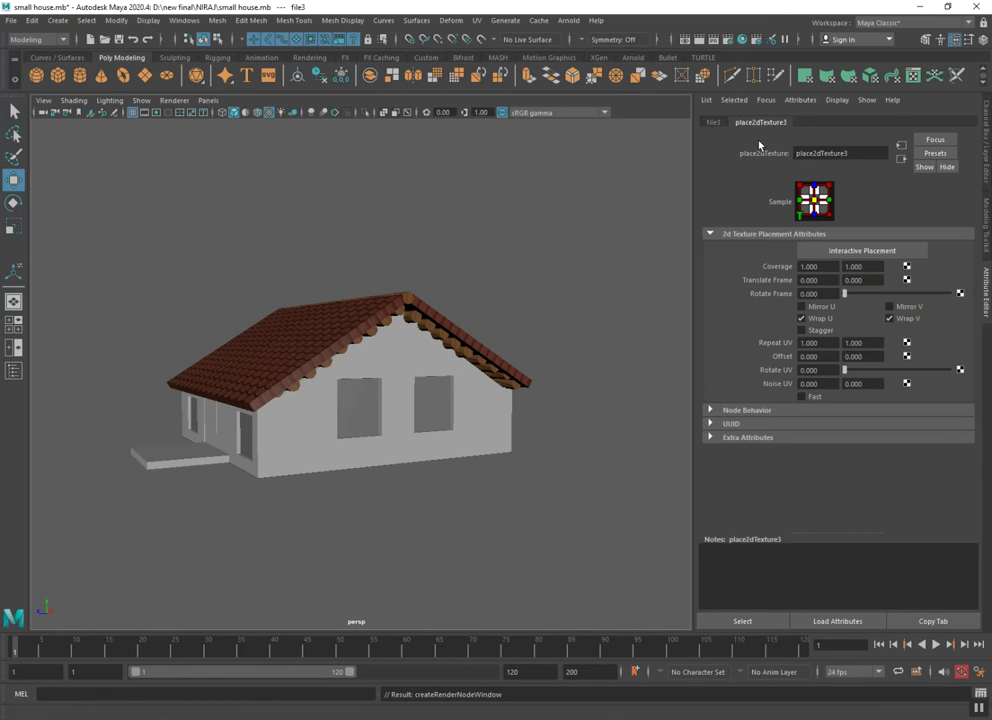
click(710, 122)
Load D:\new downloads\collection image\blue.png as the window texture
click(957, 293)
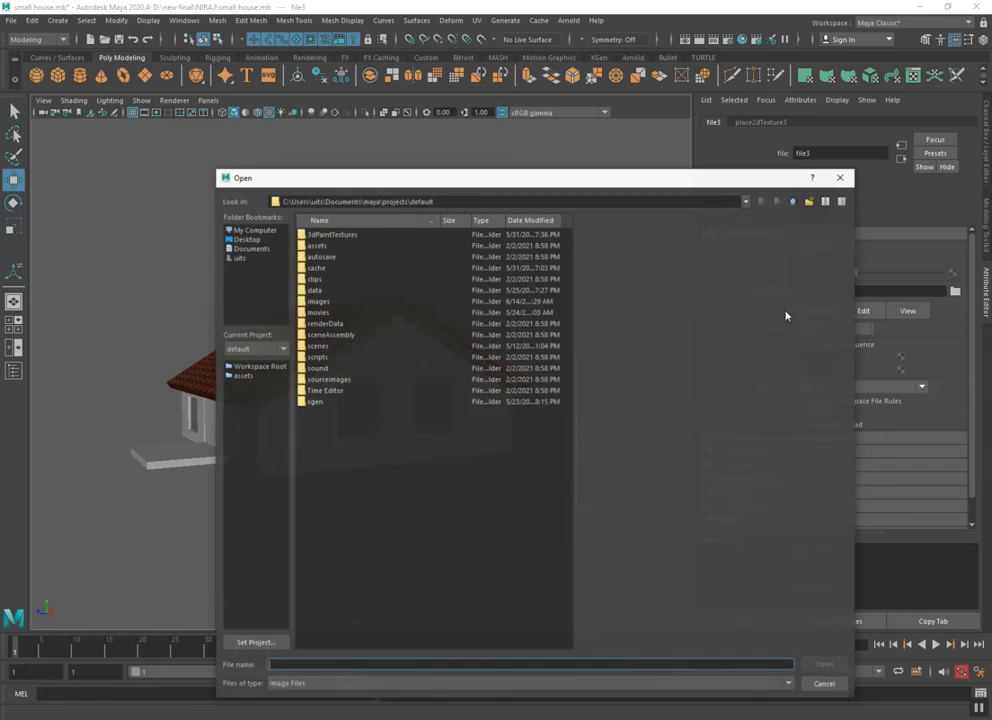
click(253, 229)
double_click(330, 245)
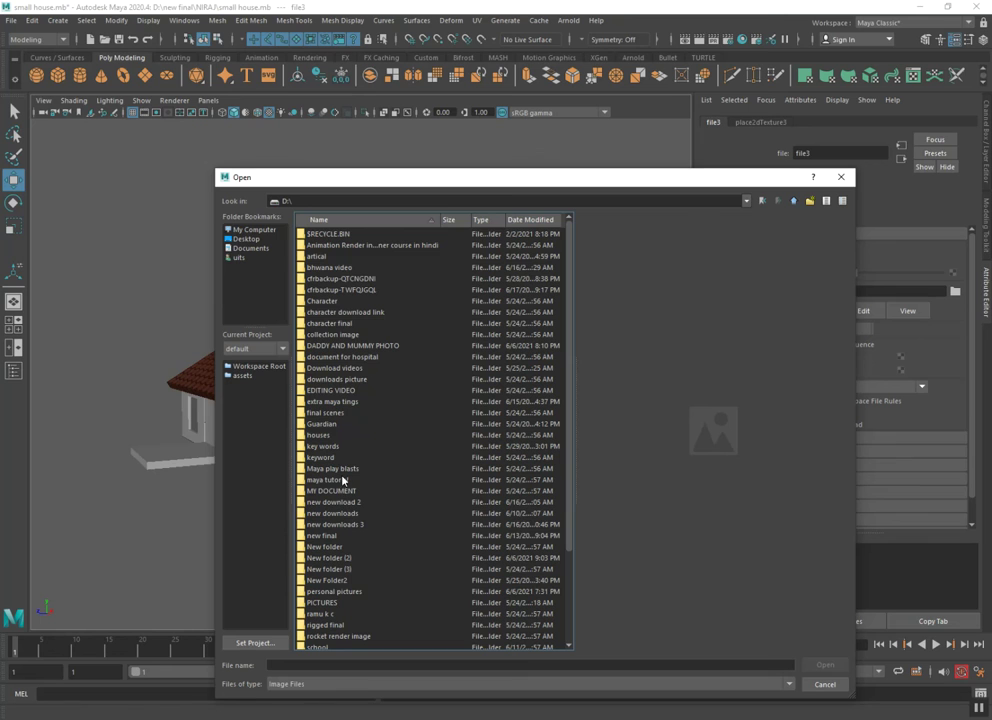
double_click(336, 513)
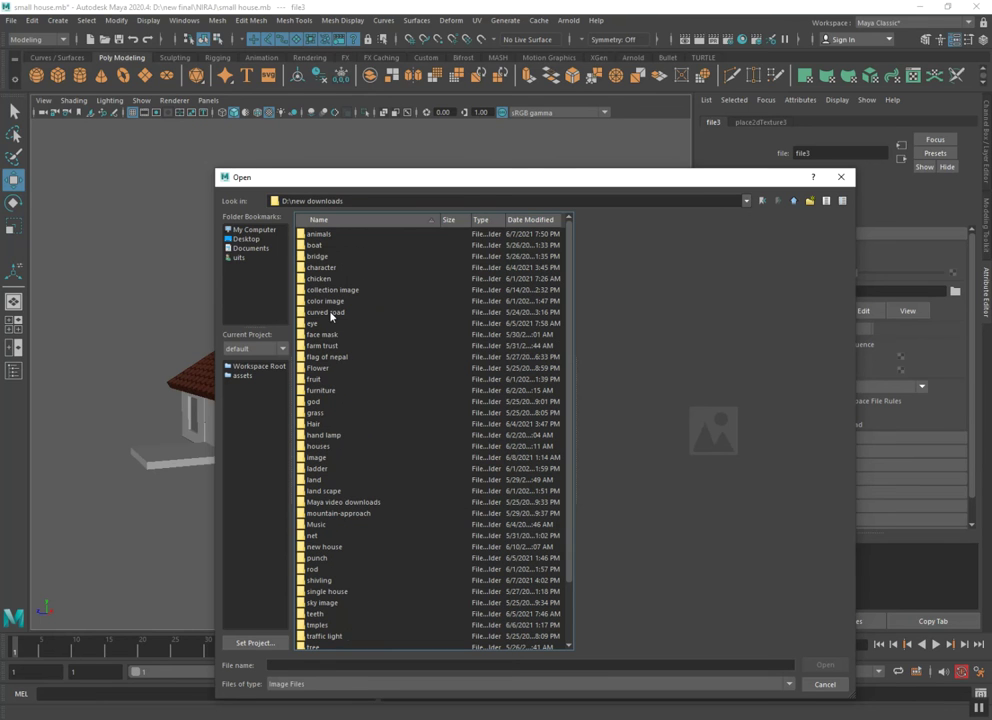
click(793, 201)
double_click(330, 513)
double_click(327, 290)
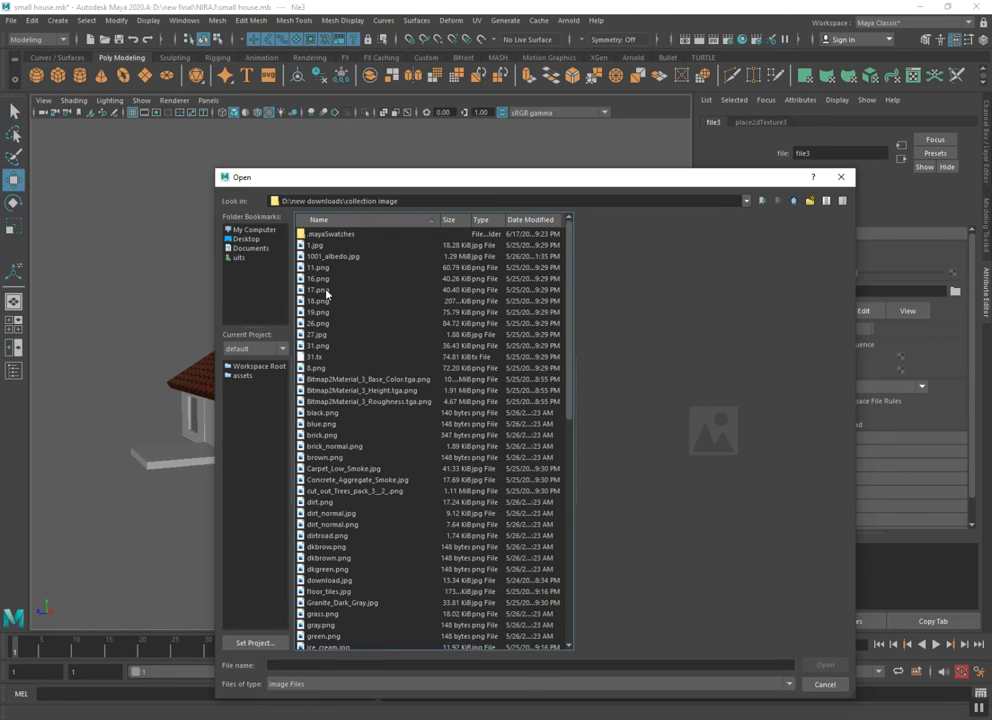
click(316, 246)
key(Down)
key(Down)
key(Down)
key(Down)
key(Down)
key(Down)
key(Down)
key(Down)
key(Down)
key(Down)
key(Down)
key(Down)
key(Down)
key(Down)
key(Down)
key(Down)
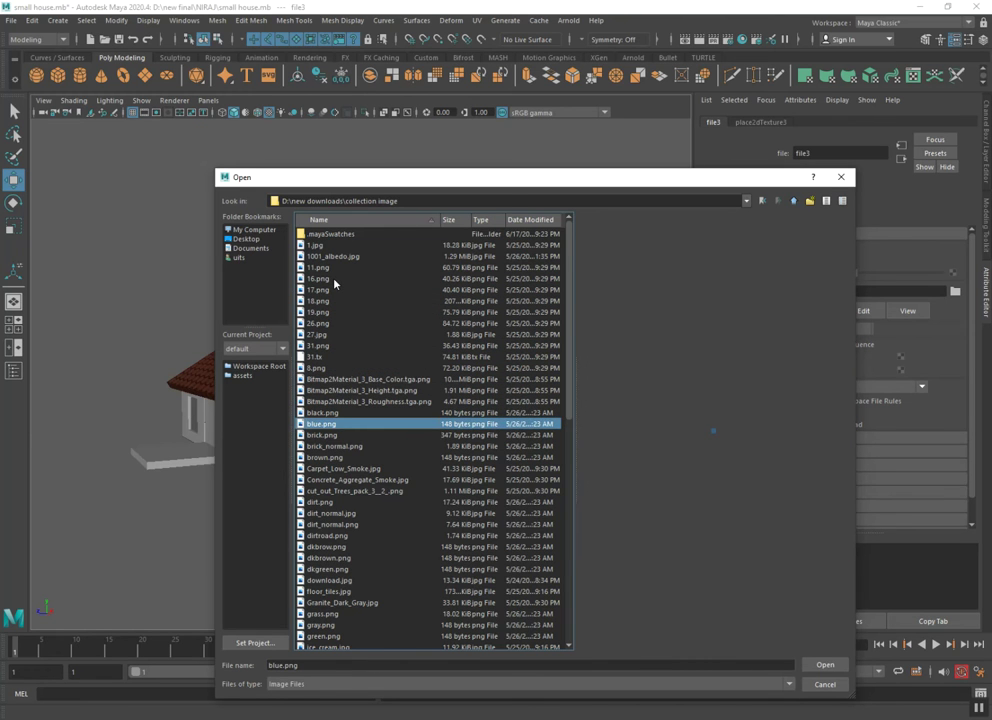
key(Down)
key(Up)
double_click(381, 424)
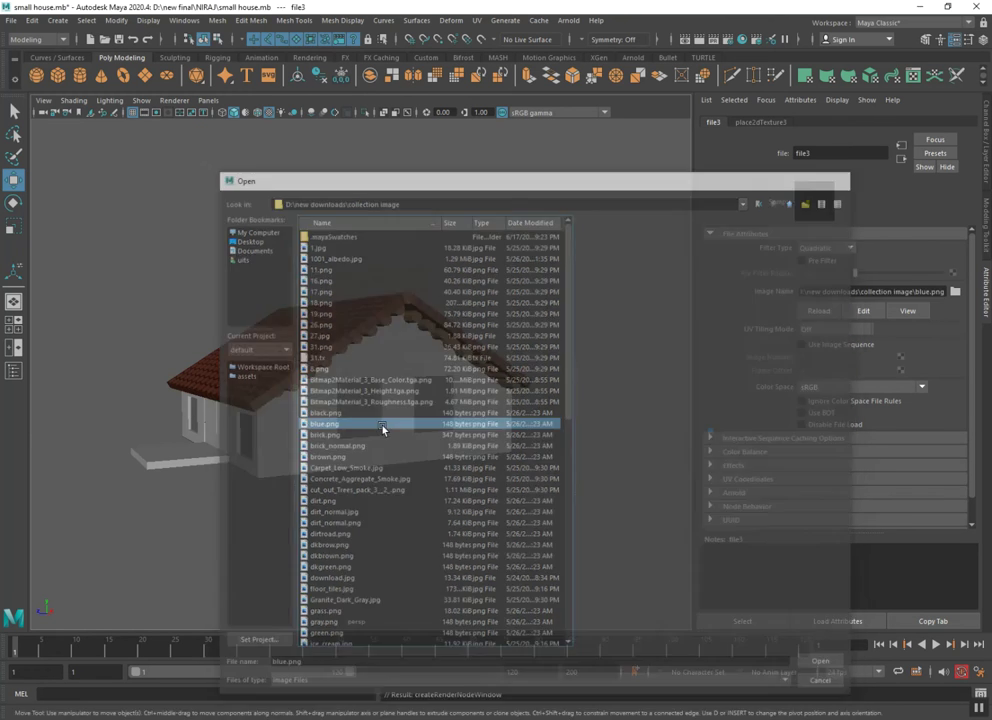
Orbit around the house to inspect the blue windows on the side wall
mouse_move(403, 477)
alt+mouse_down()
mouse_move(454, 487)
mouse_move(403, 401)
mouse_move(257, 401)
mouse_move(328, 412)
mouse_move(365, 439)
mouse_move(354, 436)
mouse_move(418, 425)
mouse_move(503, 434)
alt+mouse_up()
alt+middle_drag(503, 434, 499, 430)
mouse_move(499, 430)
alt+right_down()
mouse_move(469, 381)
mouse_move(381, 359)
mouse_move(449, 416)
mouse_move(333, 396)
mouse_move(381, 405)
mouse_move(465, 454)
mouse_move(756, 330)
alt+right_up()
click(955, 291)
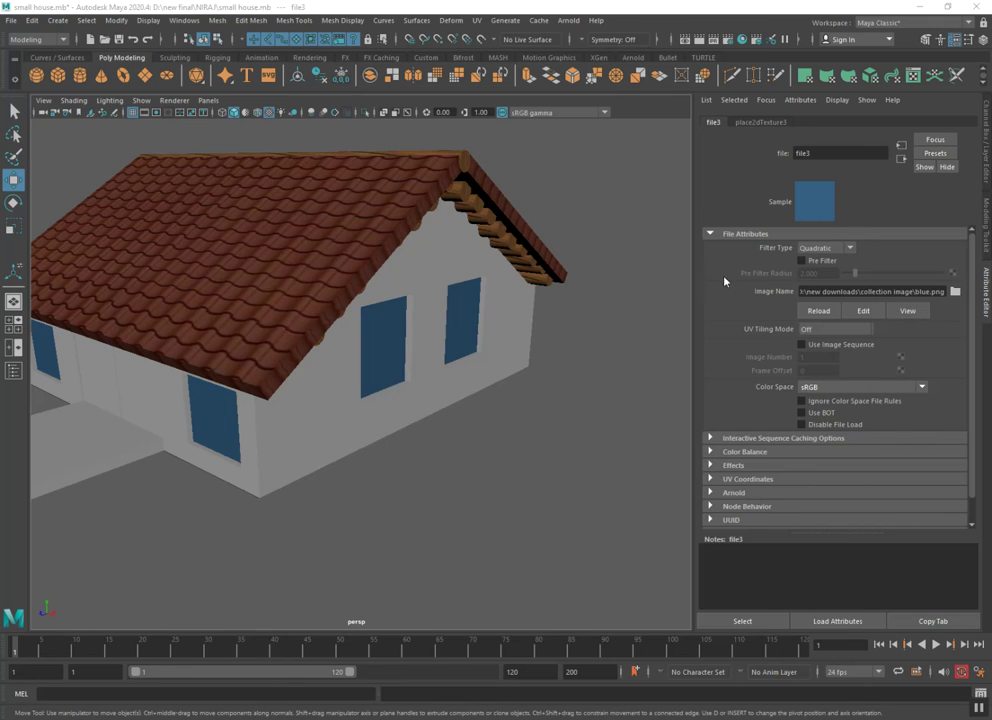
Try dkgreen.png from the collection image folder as the shutter texture
click(414, 289)
key(Down)
key(Down)
key(Down)
key(Down)
key(Down)
key(Down)
key(Down)
key(Down)
key(Down)
key(Down)
key(Down)
key(Down)
key(Down)
key(Down)
key(Down)
key(Down)
key(Down)
key(Down)
key(Down)
key(Down)
key(Down)
key(Down)
key(Down)
key(Down)
key(Down)
key(Up)
key(Up)
key(Up)
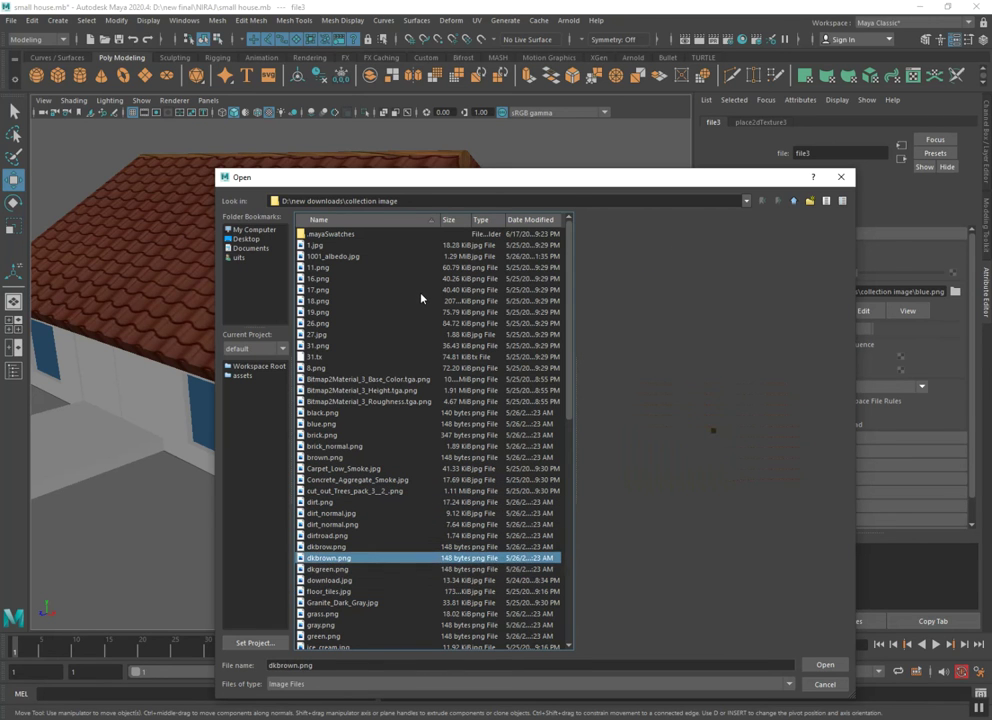
key(Down)
key(Return)
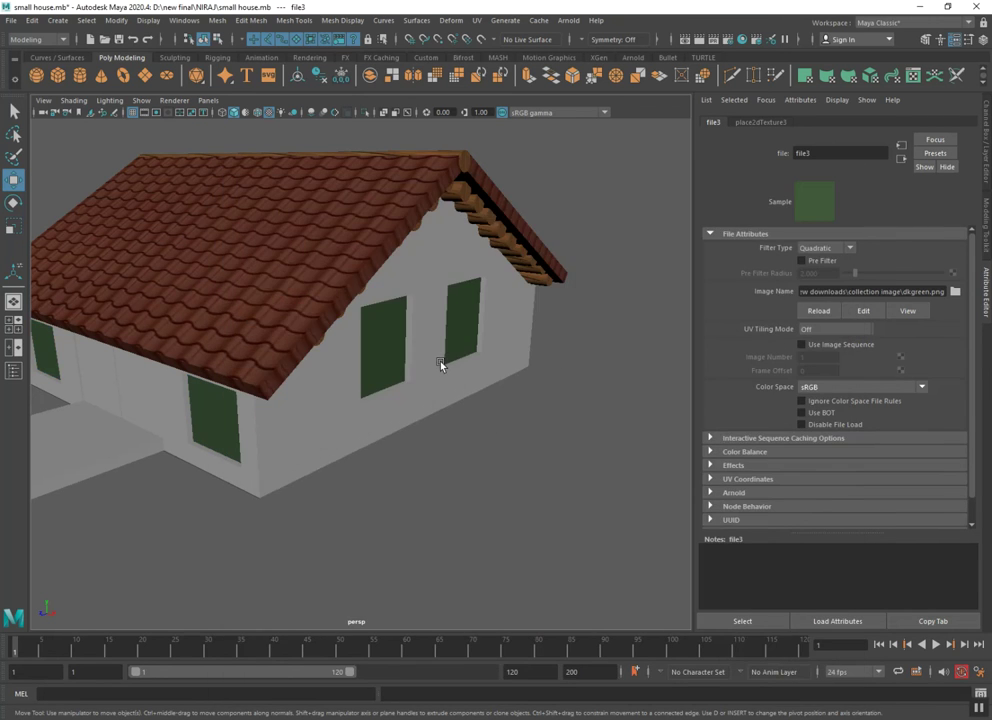
Preview the images in D:\new download 2\color collection
click(955, 291)
click(794, 201)
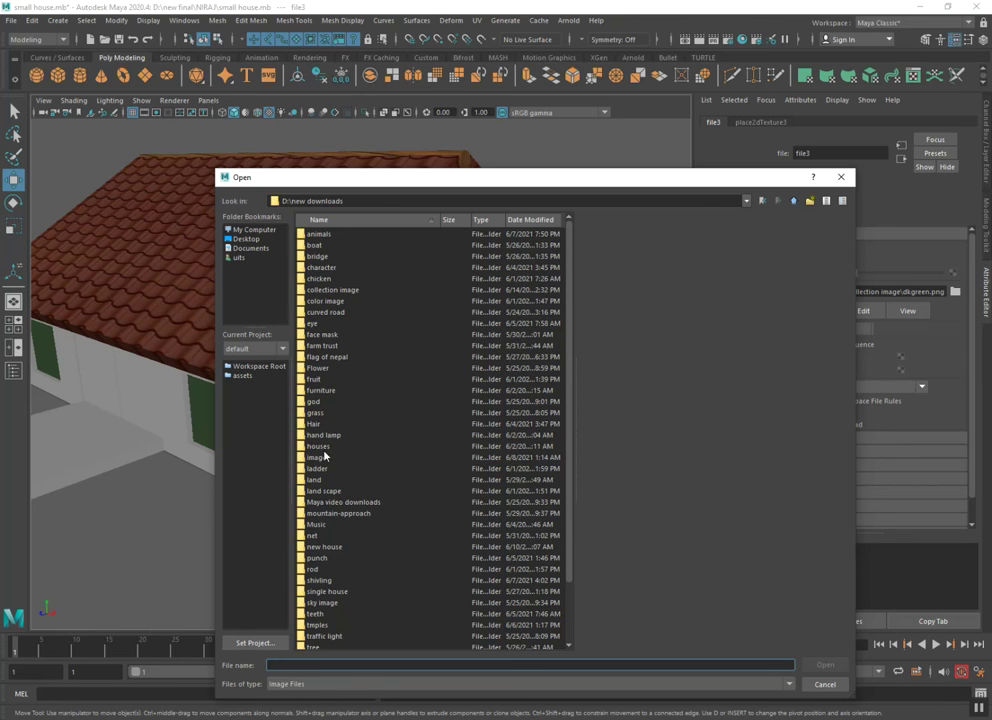
click(794, 201)
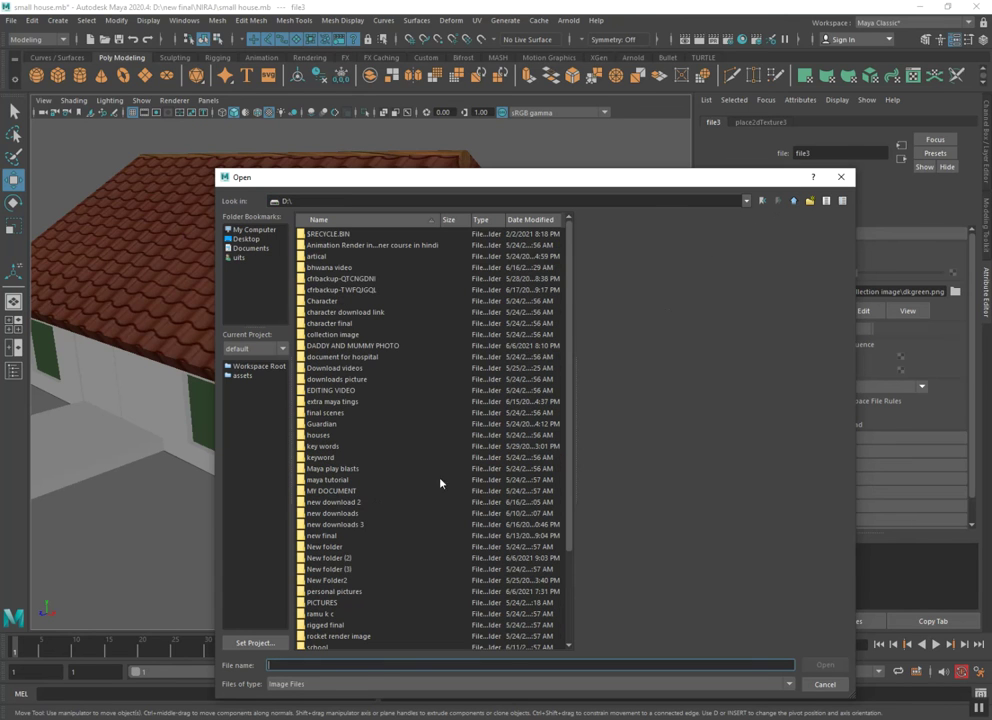
double_click(354, 502)
double_click(330, 245)
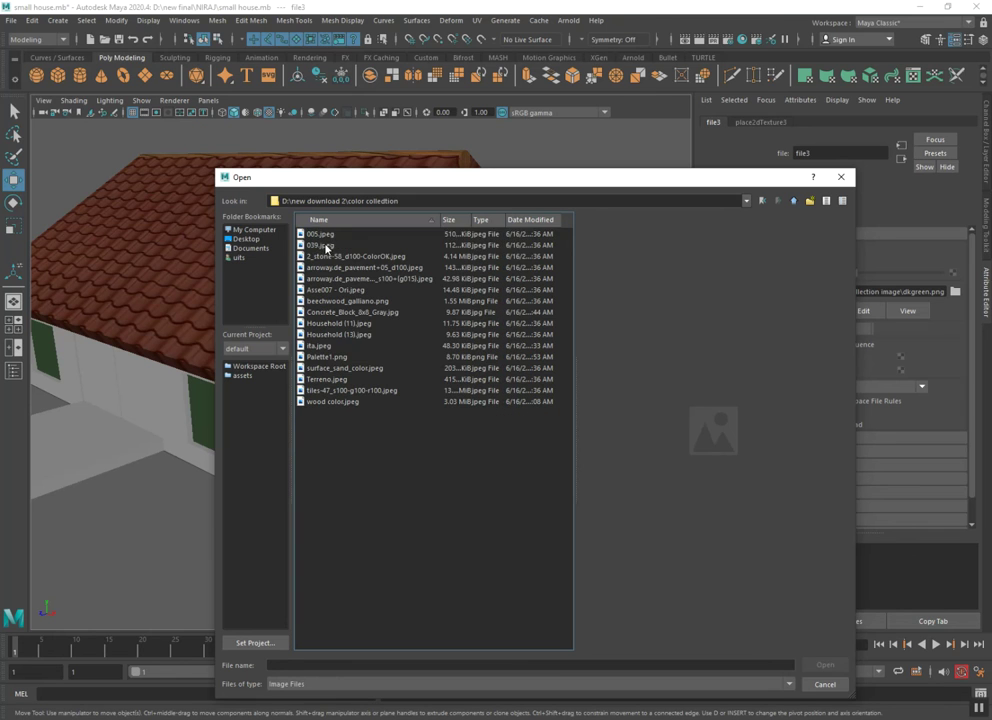
click(322, 234)
key(Down)
key(Down)
key(Down)
key(Down)
key(Down)
key(Down)
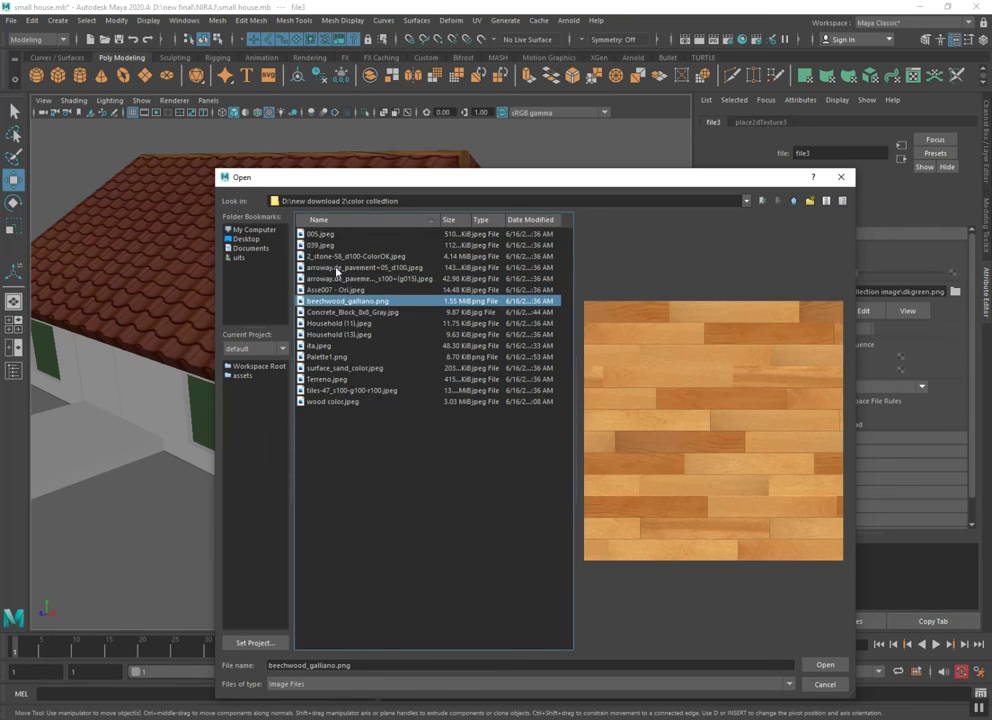
key(Down)
key(Down)
key(Down)
key(Down)
key(Down)
key(Down)
key(Down)
key(Down)
key(Down)
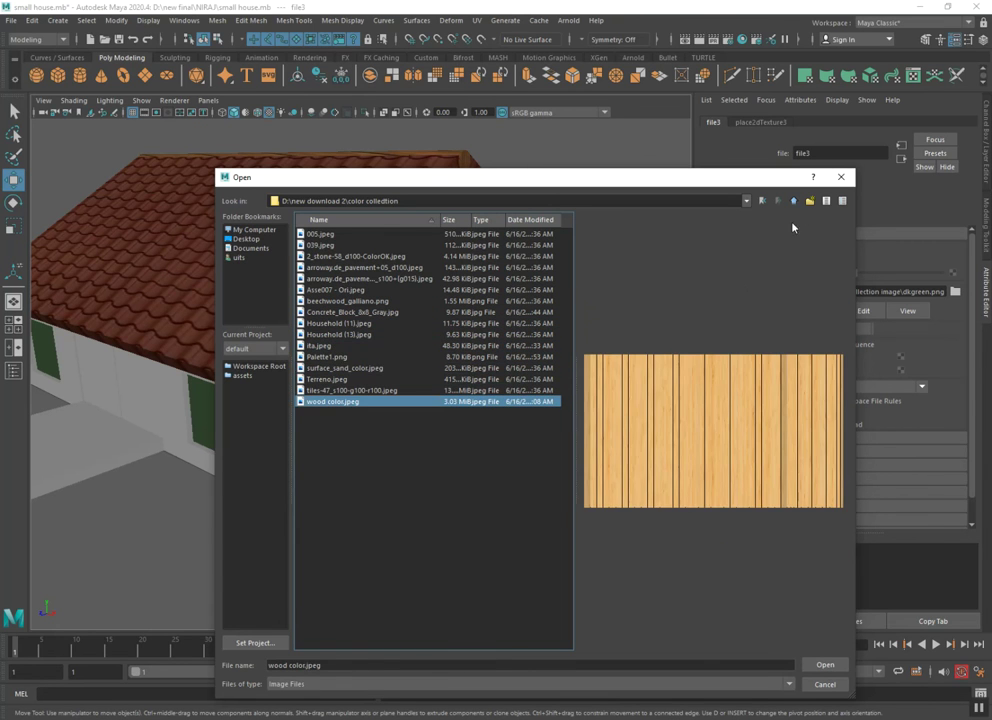
Preview the new downloads 3 collection color images, cancel the browser, and undo back to blue.png
click(791, 202)
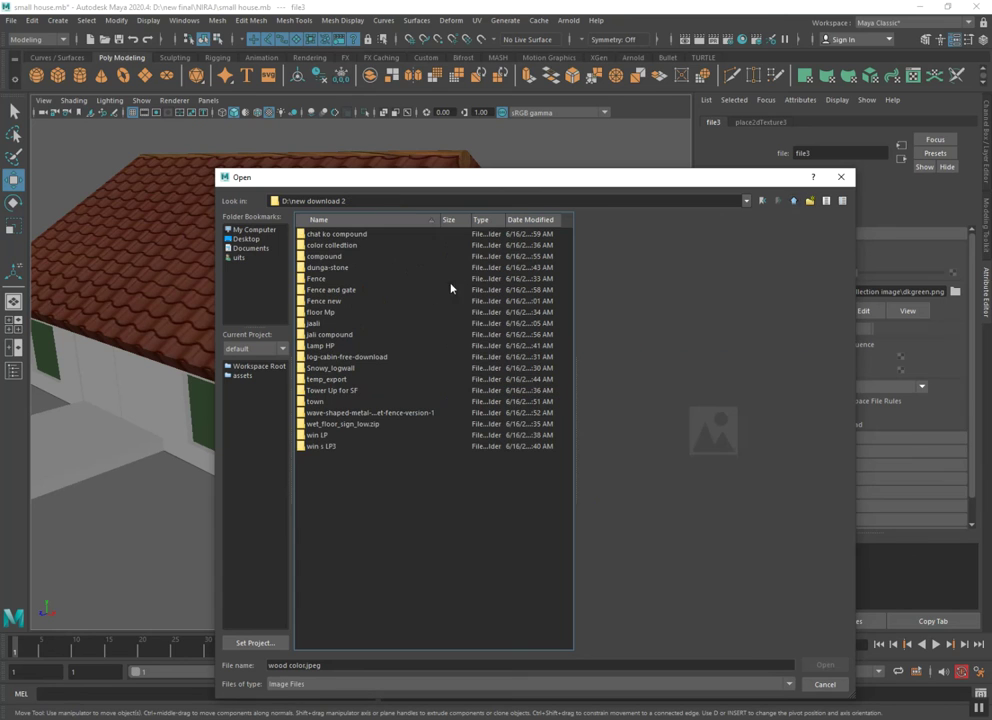
click(793, 203)
double_click(351, 524)
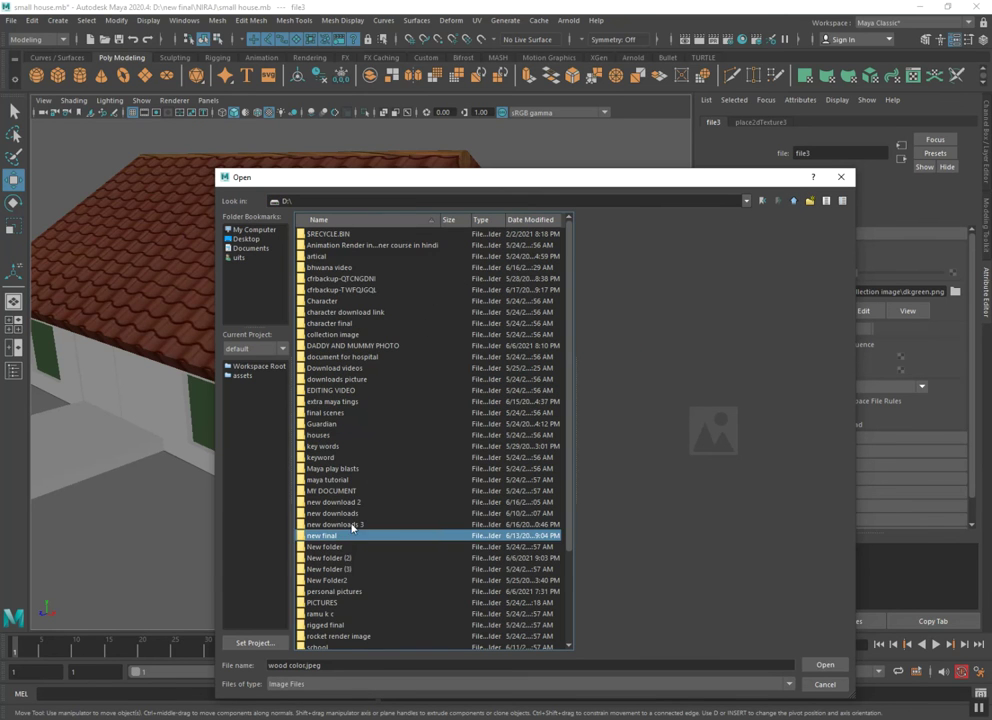
double_click(322, 245)
click(320, 246)
key(Down)
key(Down)
key(Down)
key(Down)
key(Down)
key(Down)
key(Down)
key(Down)
key(Down)
key(Down)
key(Down)
key(Down)
key(Down)
key(Down)
key(Down)
key(Down)
key(Down)
key(Down)
key(Down)
key(Down)
key(Down)
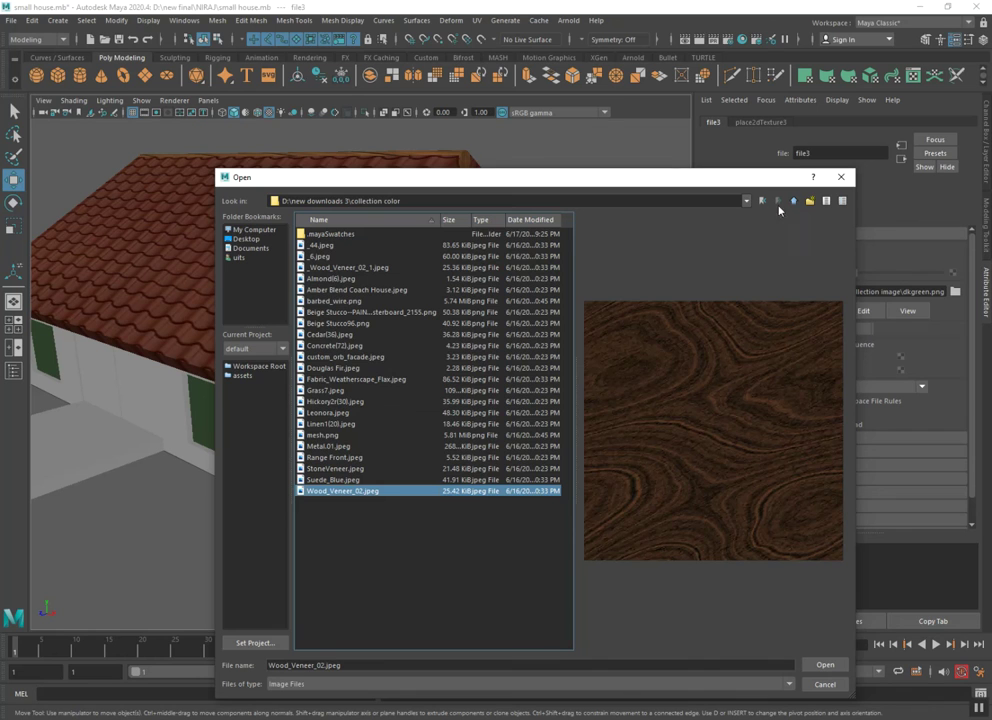
click(792, 202)
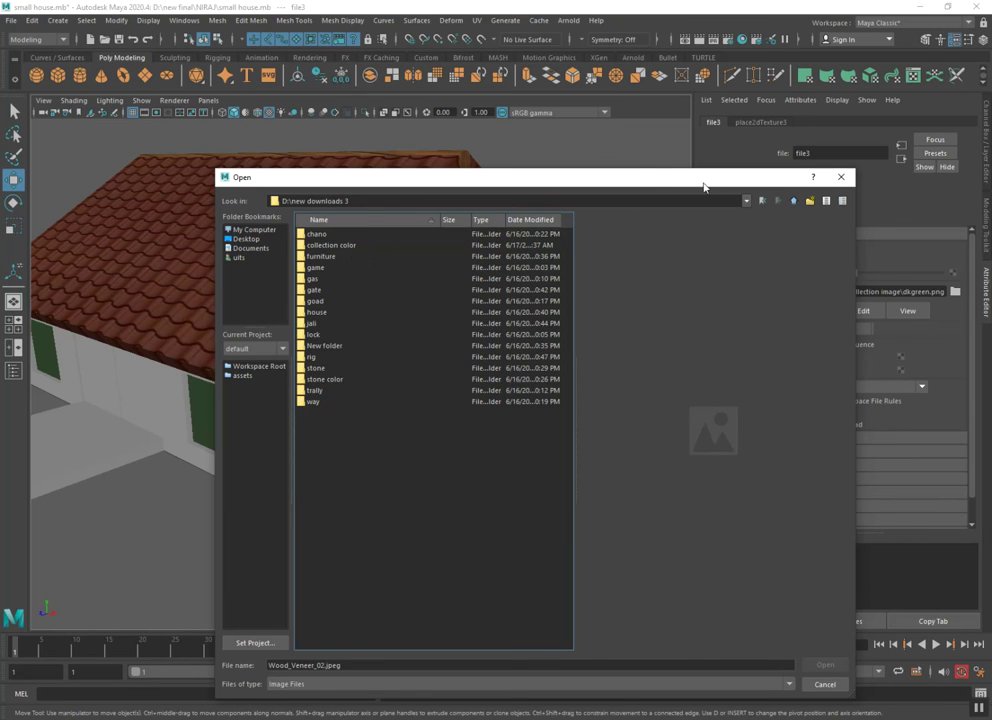
click(841, 177)
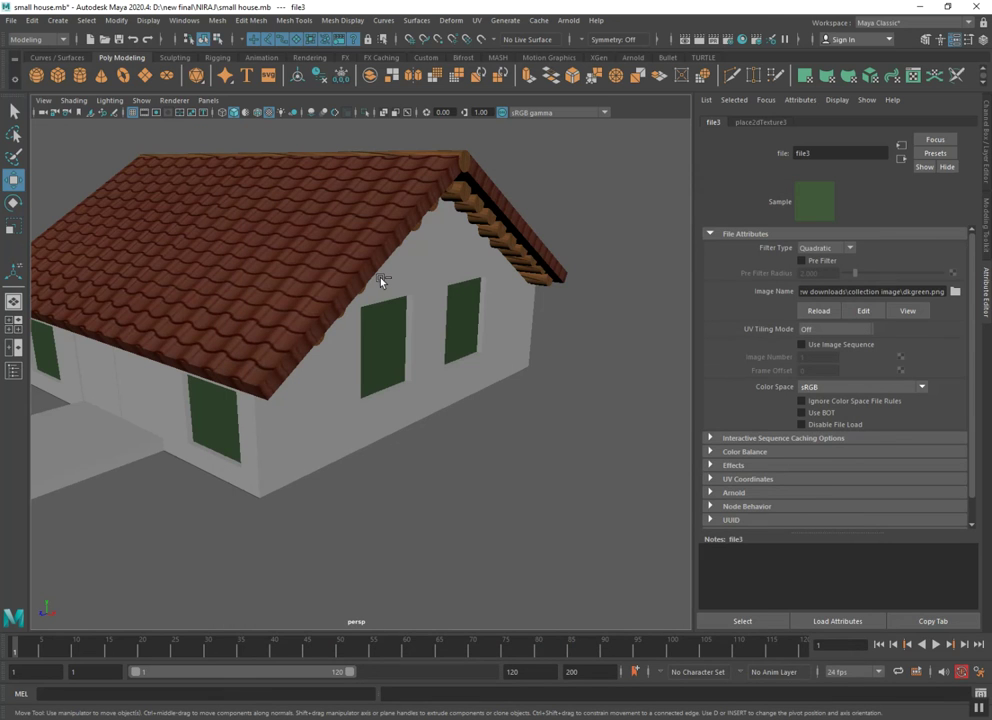
key(ctrl+z)
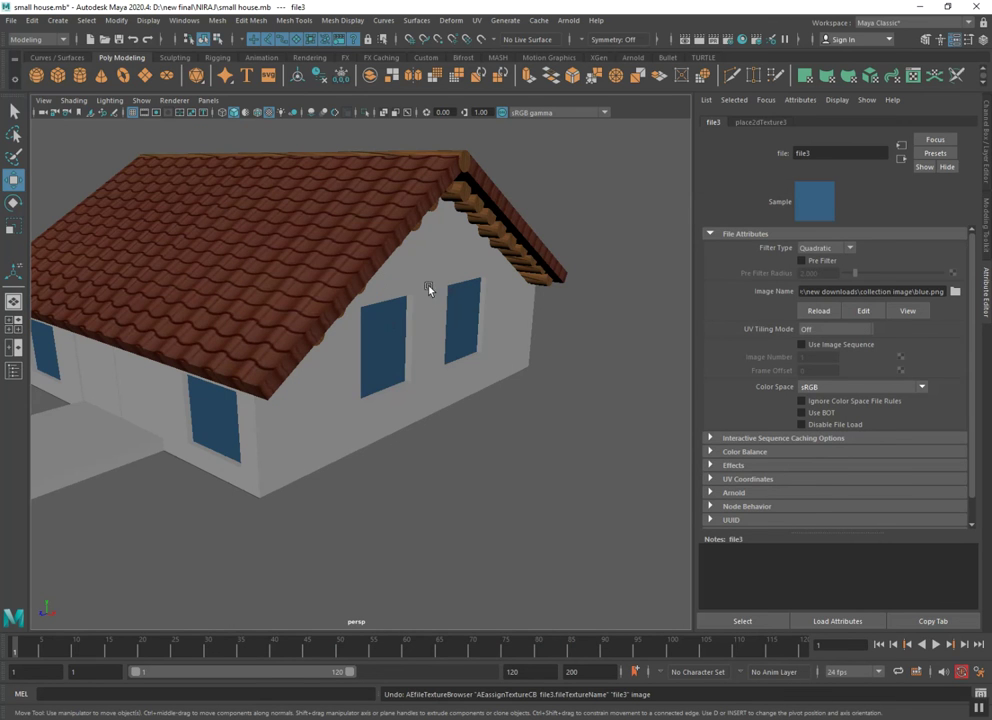
Give the window glass panes a new Phong E material
click(428, 292)
key(f)
alt+drag(312, 337, 363, 360)
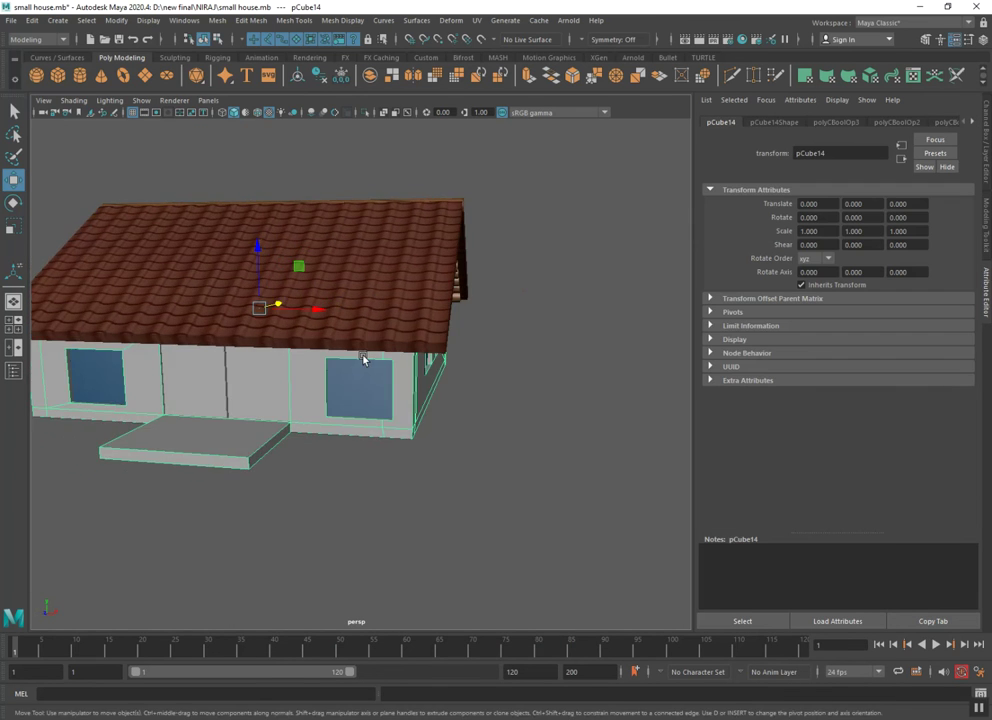
click(363, 380)
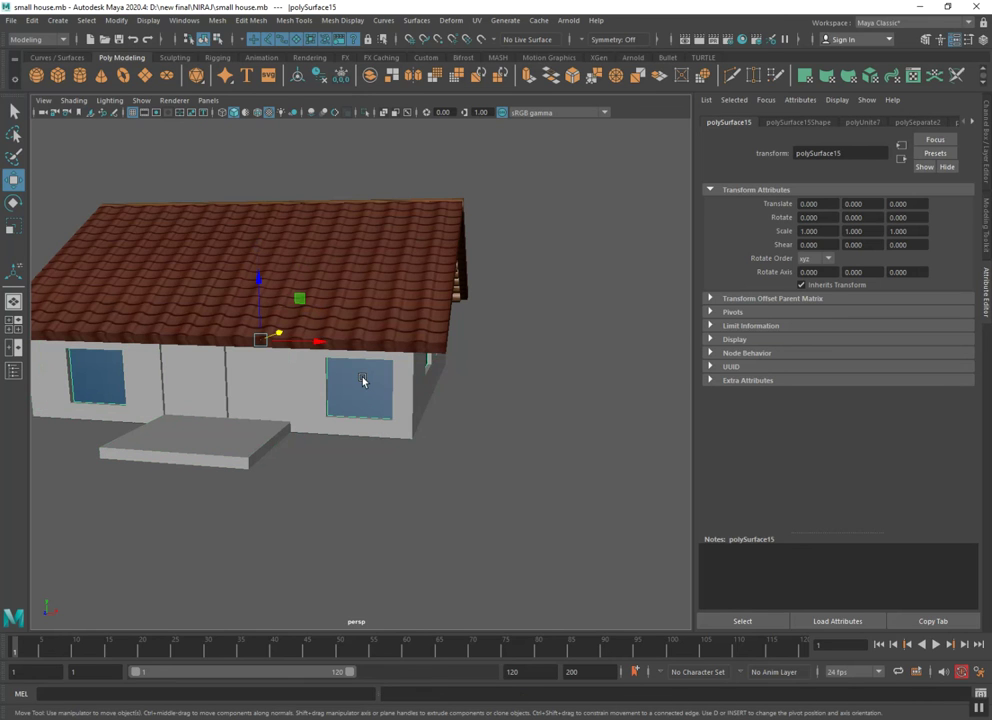
right_drag(351, 386, 355, 711)
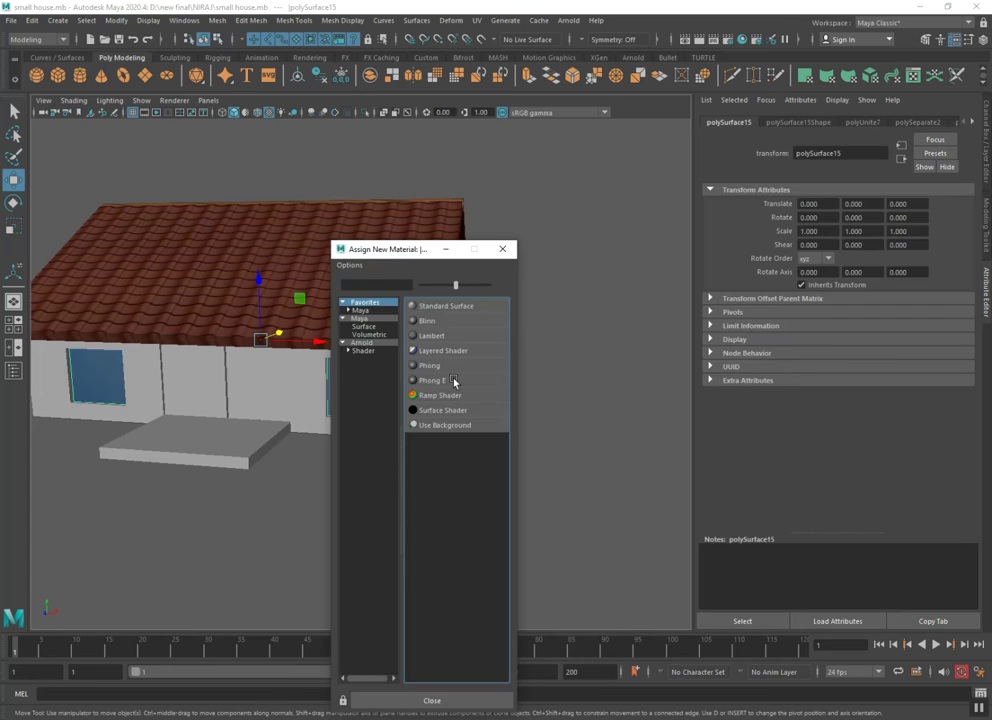
click(455, 381)
Colour the glass material light cyan (H 180, S 0.788, V 0.915)
click(810, 262)
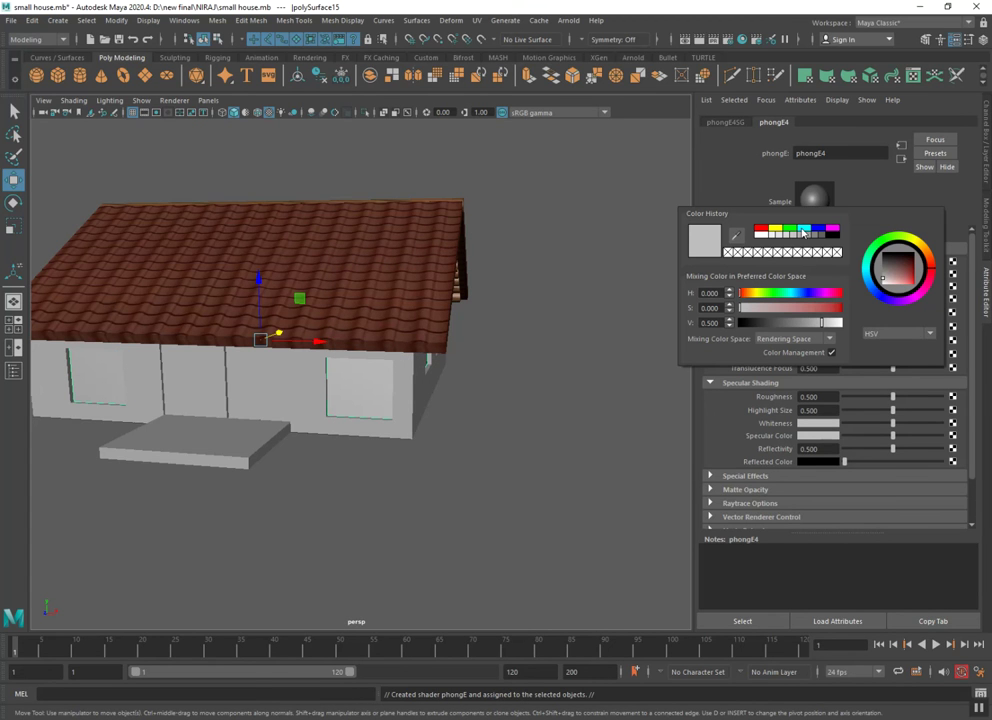
click(804, 230)
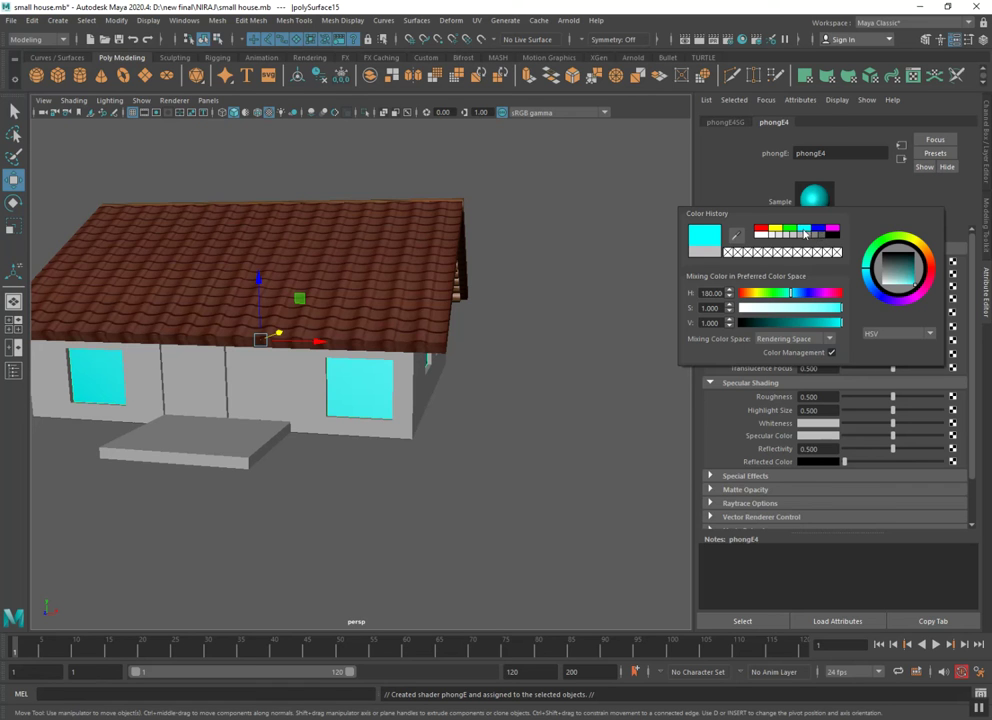
mouse_move(525, 410)
alt+mouse_down()
mouse_move(482, 424)
mouse_move(540, 400)
alt+mouse_up()
click(806, 263)
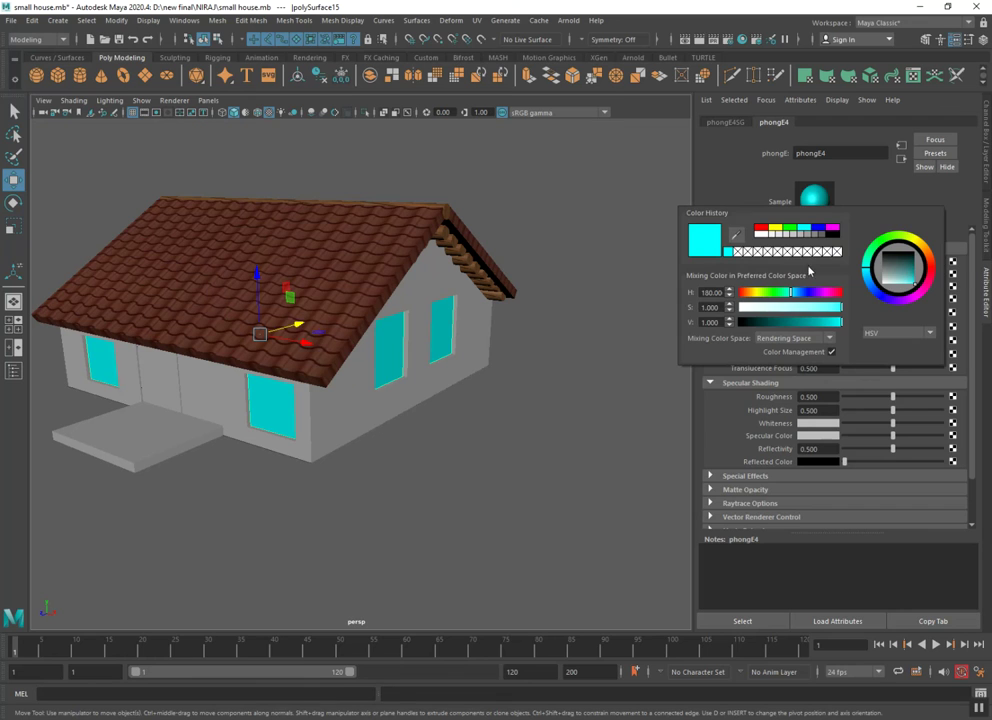
drag(826, 305, 838, 324)
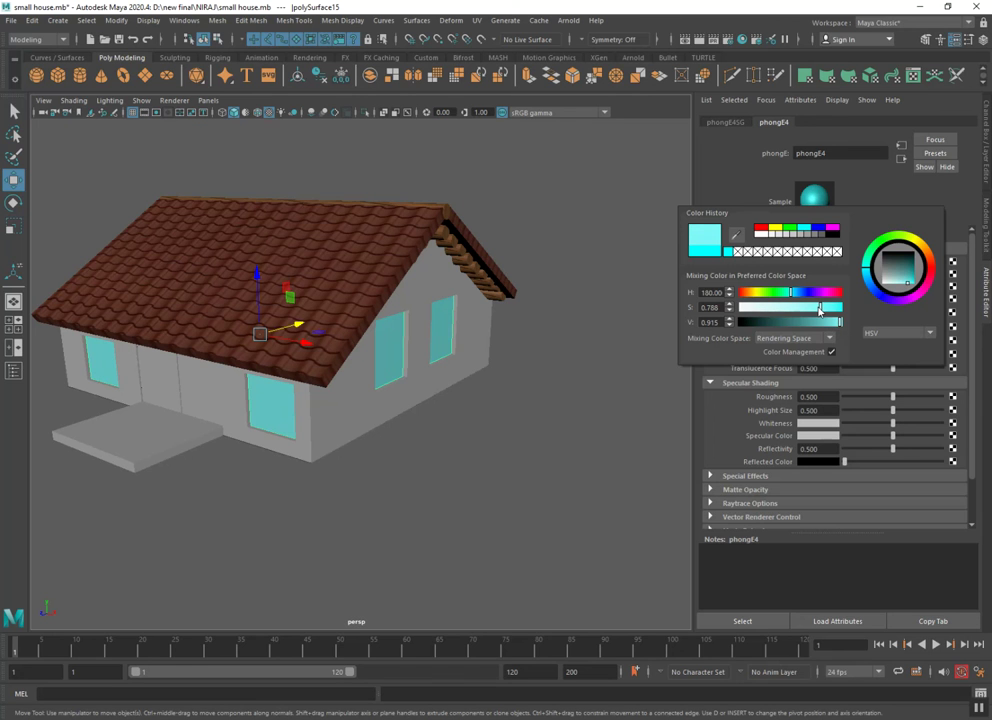
click(518, 438)
scroll(489, 451, up, 3)
mouse_move(489, 451)
alt+mouse_down()
mouse_move(509, 458)
mouse_move(416, 491)
mouse_move(483, 474)
mouse_move(310, 377)
alt+mouse_up()
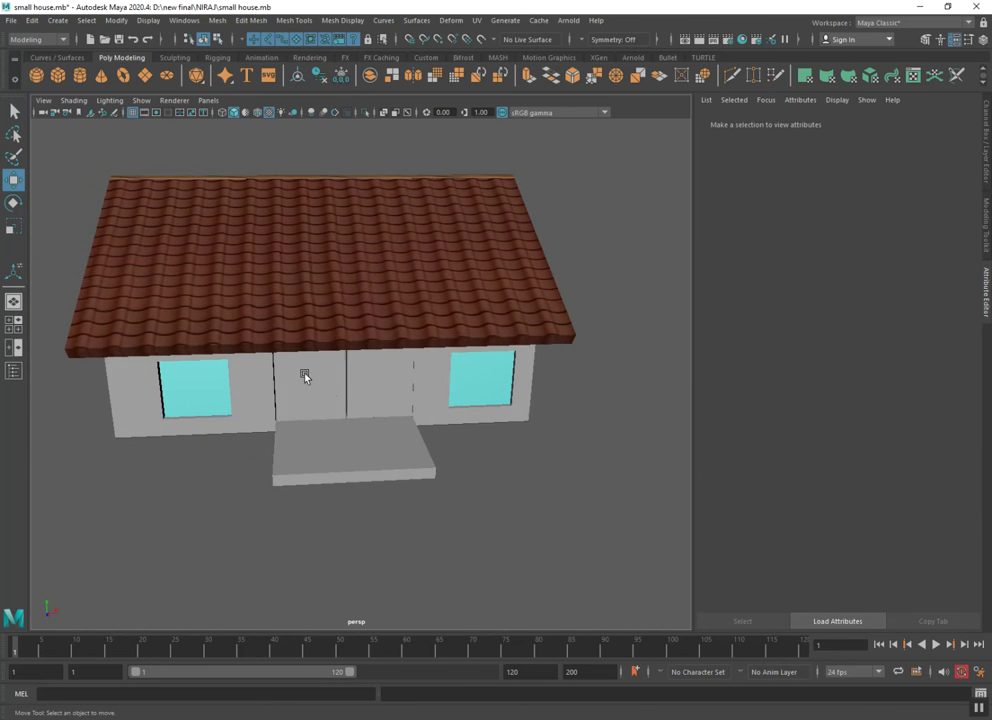
Assign both door panels a Phong E material with a File texture on its Color
click(310, 377)
click(374, 390)
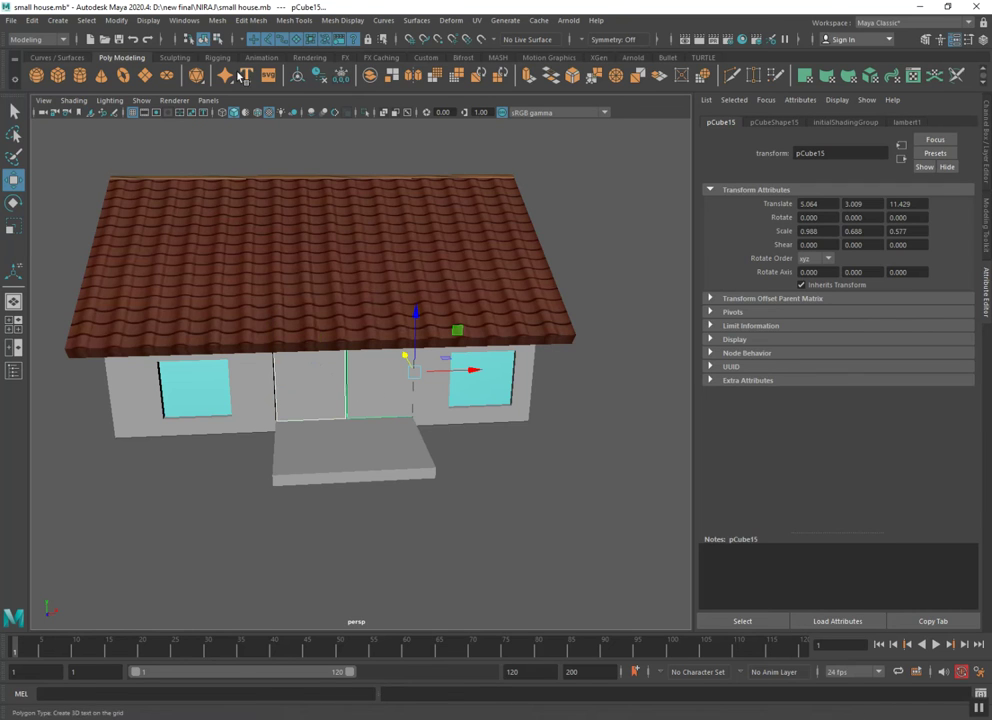
right_drag(330, 366, 348, 685)
click(430, 383)
click(952, 262)
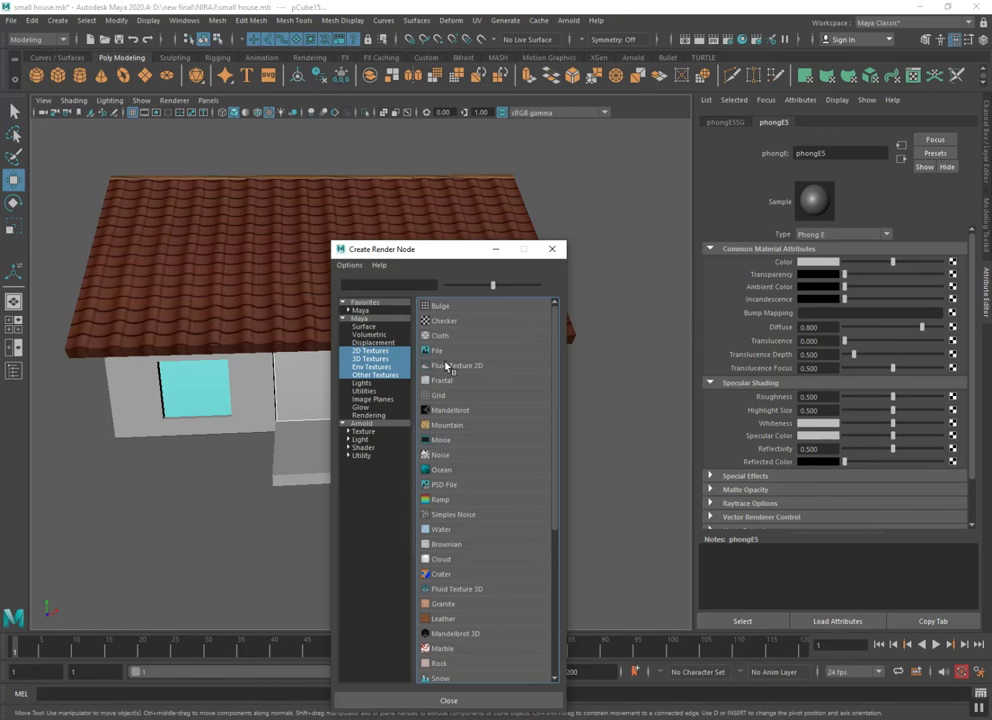
click(440, 351)
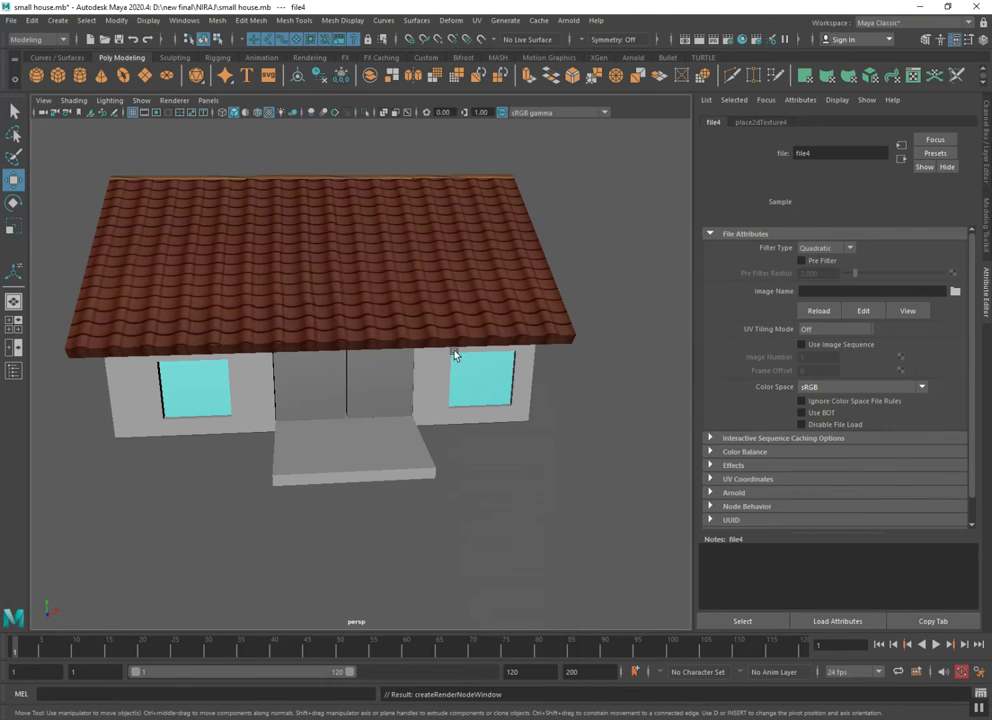
Browse the door texture's image to the D:\new downloads folder
click(954, 291)
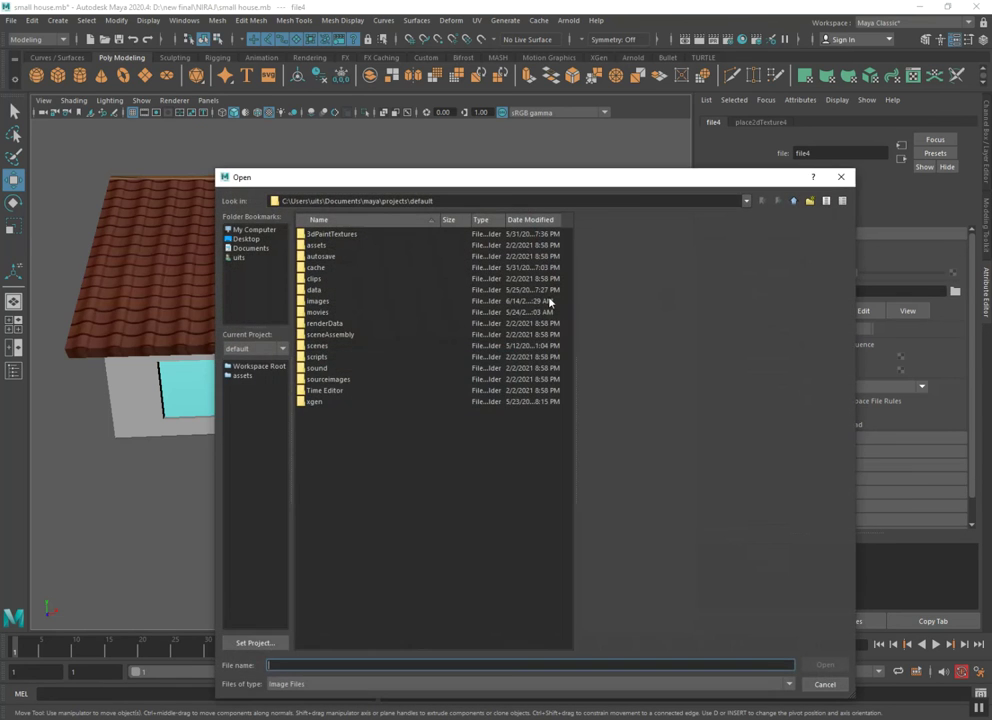
click(273, 231)
double_click(343, 247)
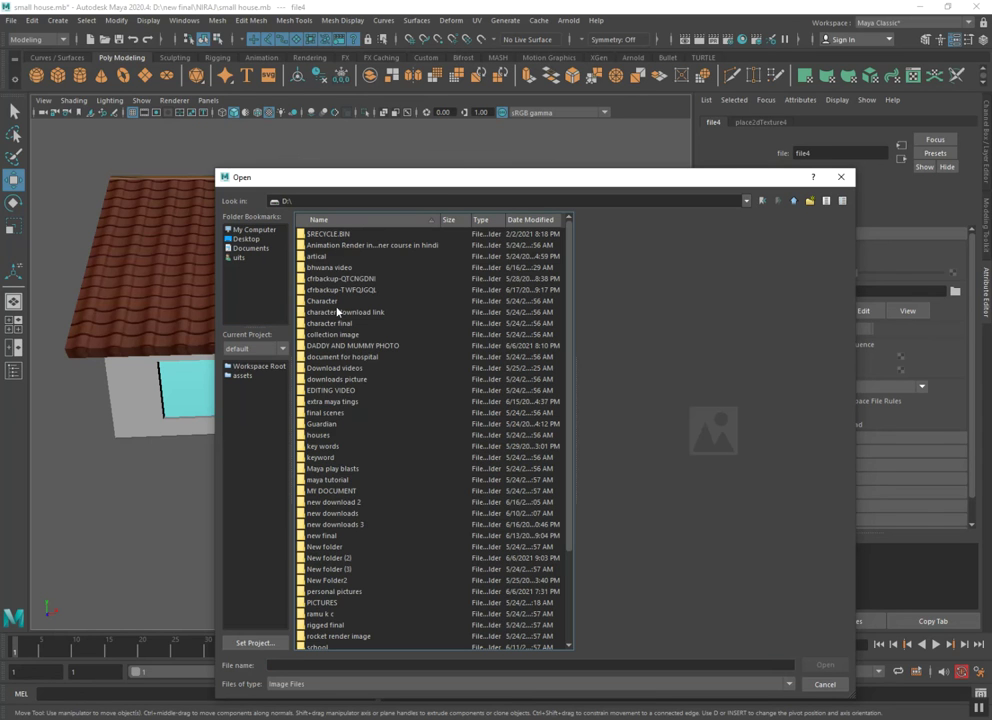
double_click(335, 512)
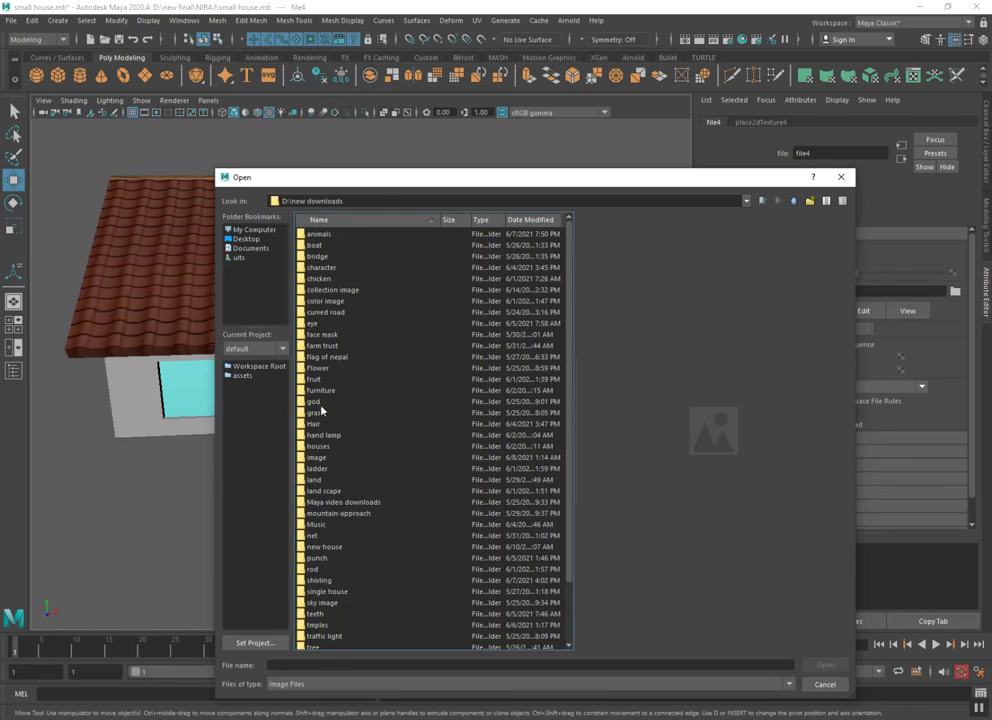
Preview images in the mix color folder and apply a wood texture to the door
double_click(320, 301)
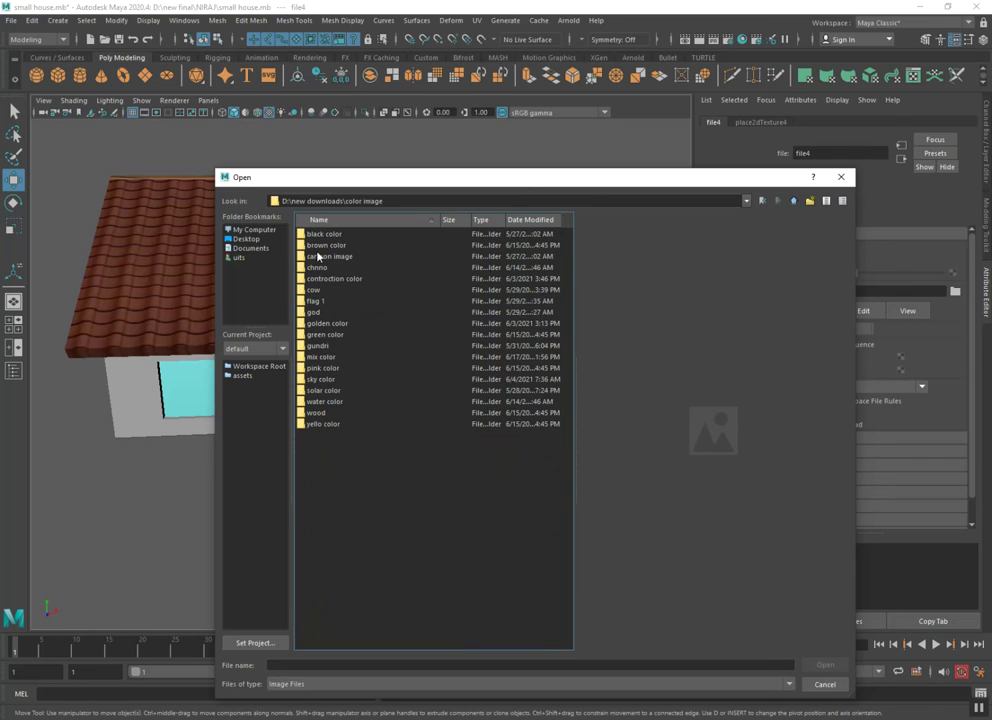
double_click(320, 356)
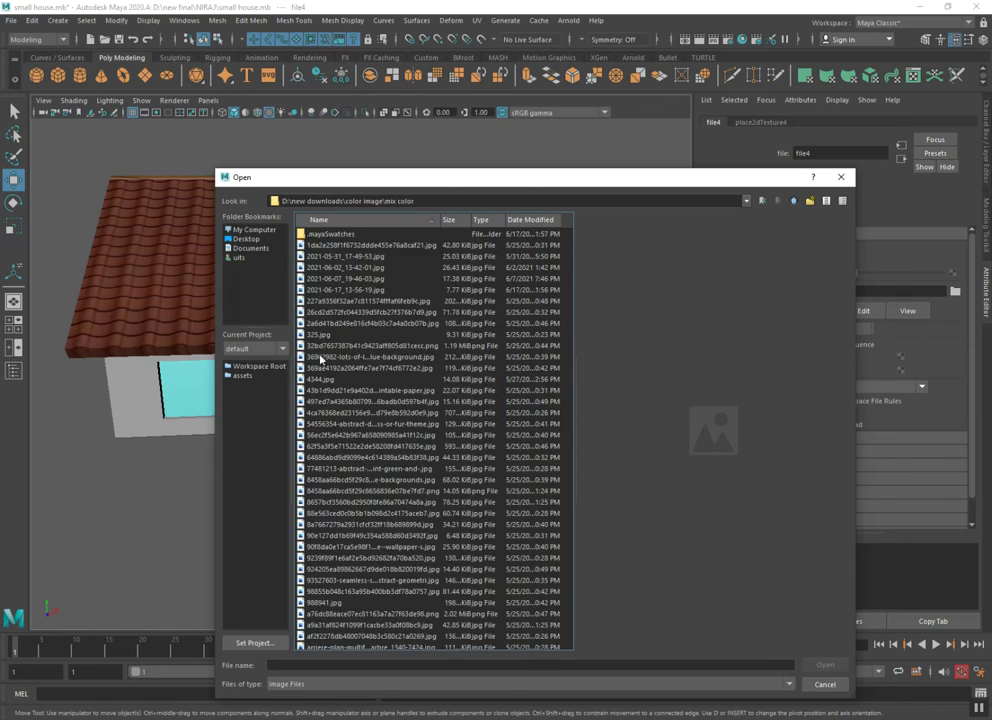
click(308, 249)
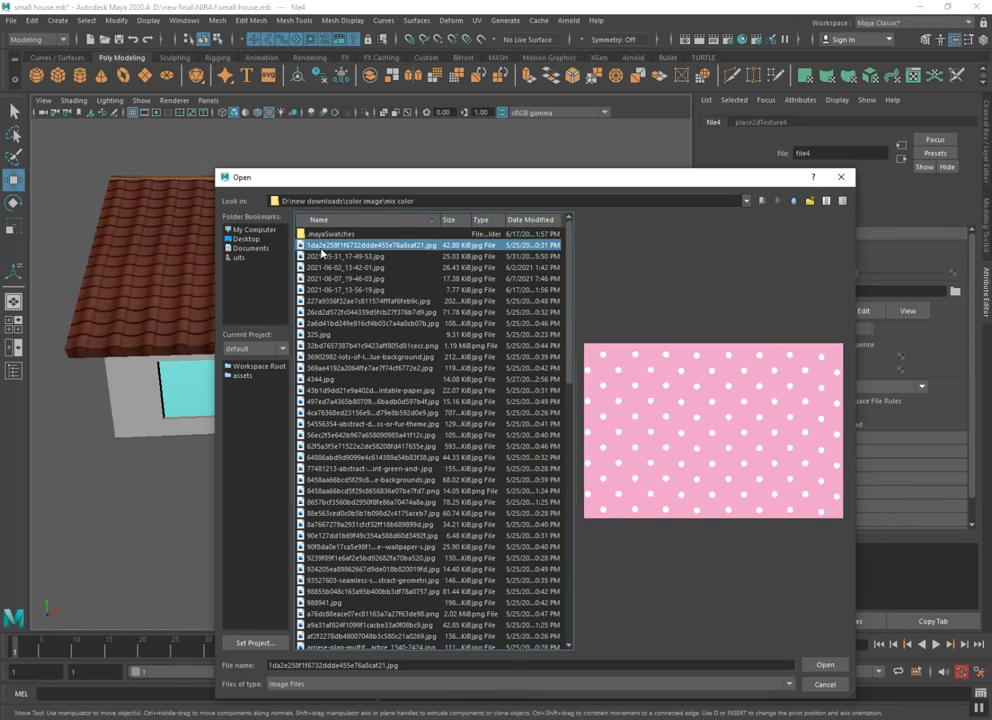
key(Down)
key(Down)
key(Down)
key(Down)
key(Down)
key(Down)
key(Down)
key(Up)
key(Up)
key(Up)
key(Up)
key(Up)
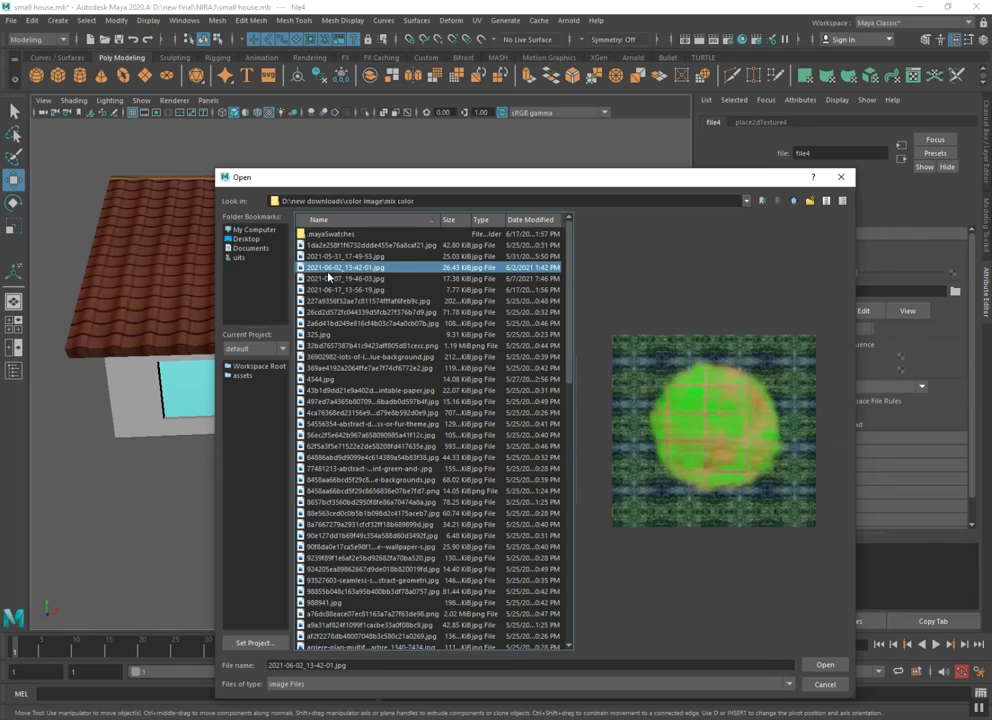
key(Up)
key(Return)
scroll(343, 370, up, 3)
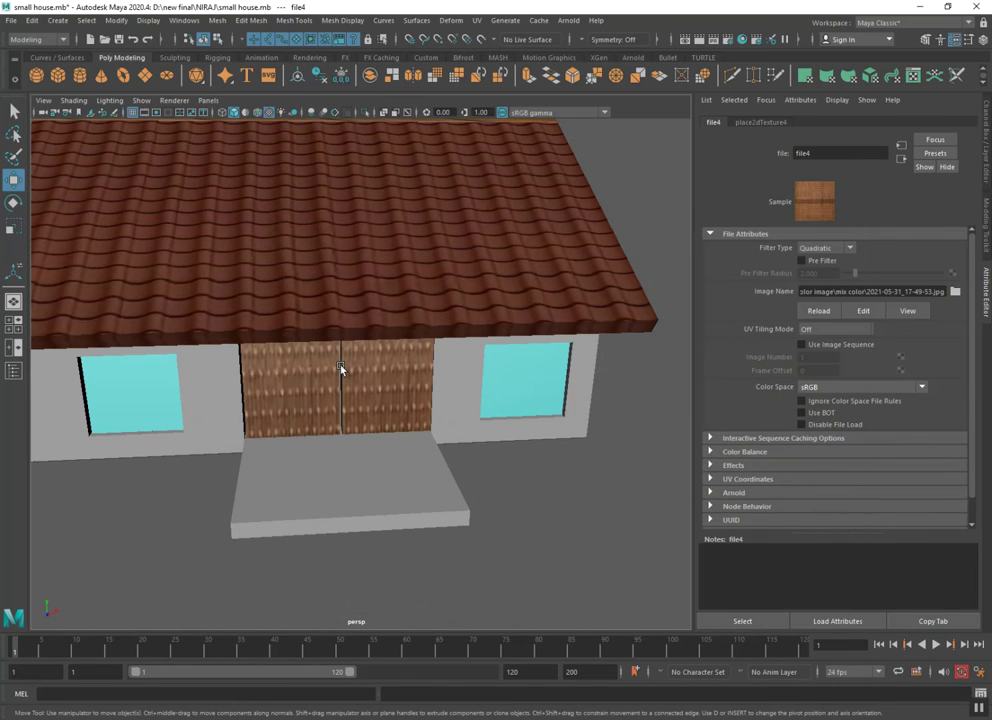
scroll(343, 370, up, 3)
alt+drag(349, 386, 480, 360)
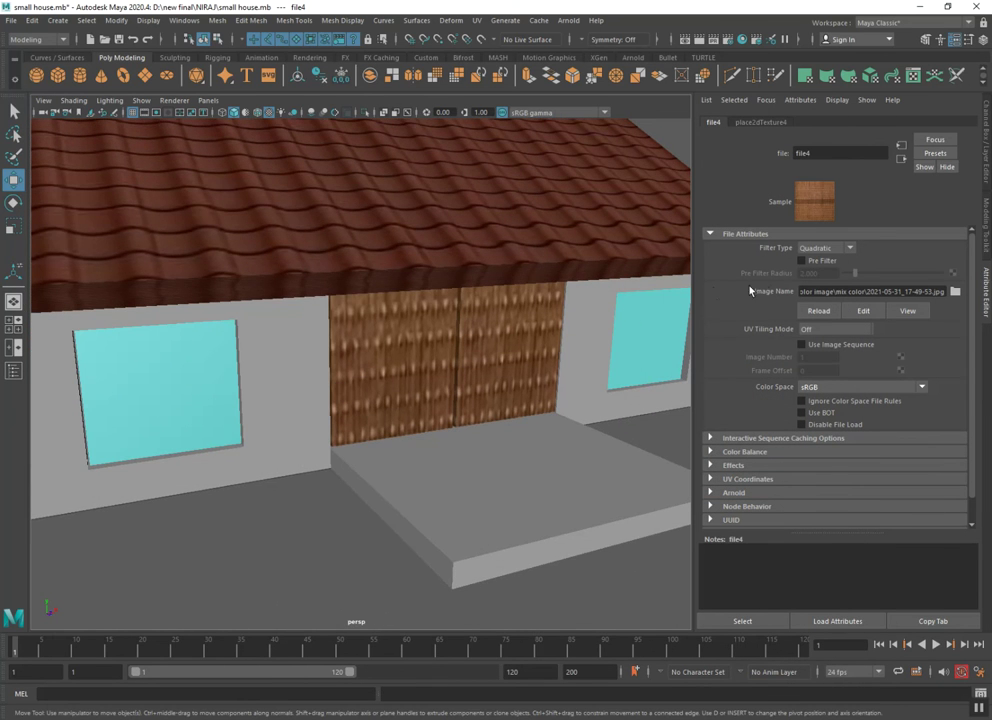
Replace the door texture with the Front_entry_All_0009_Ranch_Hand_tshe4a.jpg wooden door photo
click(953, 292)
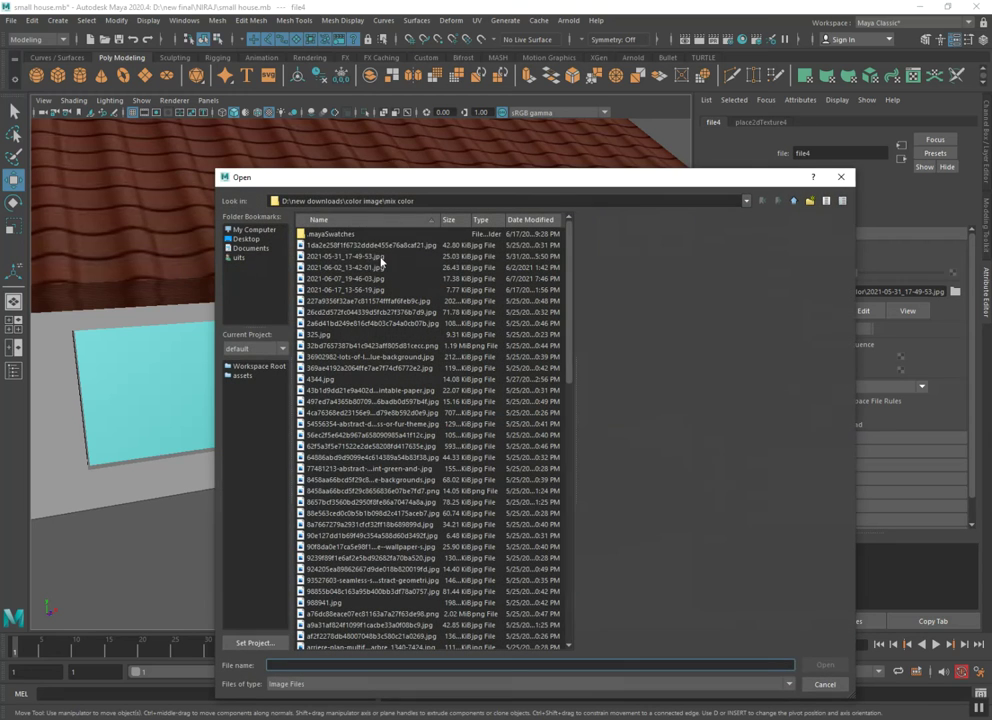
click(362, 246)
key(Down)
key(Down)
key(Down)
key(Down)
key(Down)
key(Down)
key(Down)
key(Down)
key(Down)
key(Down)
key(Down)
key(Down)
key(Down)
key(Down)
key(Down)
key(Down)
key(Down)
key(Down)
key(Down)
key(Down)
key(Down)
key(Down)
key(Down)
key(Down)
key(Down)
key(Down)
key(Down)
key(Down)
key(Down)
key(Down)
key(Down)
key(Down)
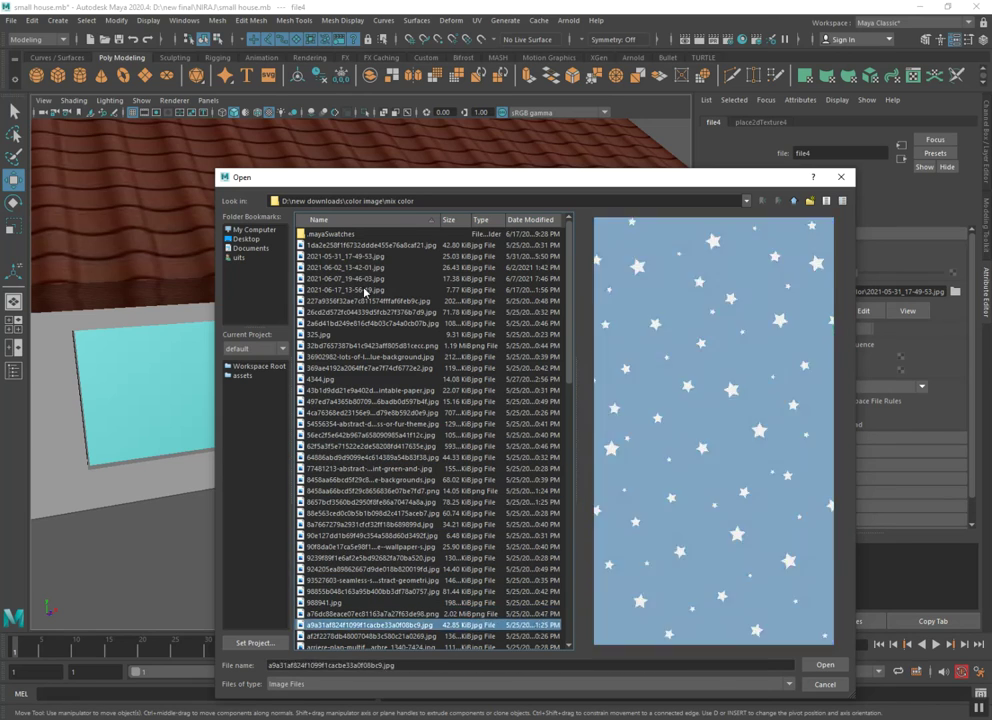
key(Down)
key(Down)
key(Down)
key(Down)
key(Down)
key(Down)
key(Down)
key(Down)
key(Down)
key(Down)
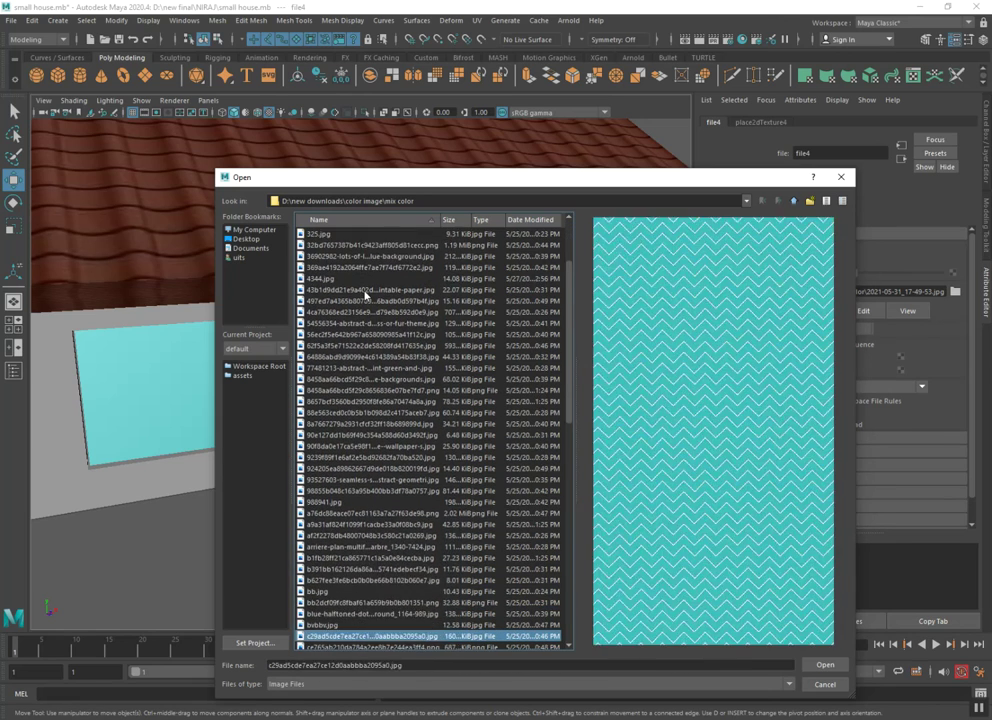
key(Down)
key(Down)
key(Down)
key(Down)
key(Down)
key(Down)
key(Down)
key(Down)
key(Down)
key(Down)
key(Down)
key(Down)
key(Down)
key(Down)
key(Up)
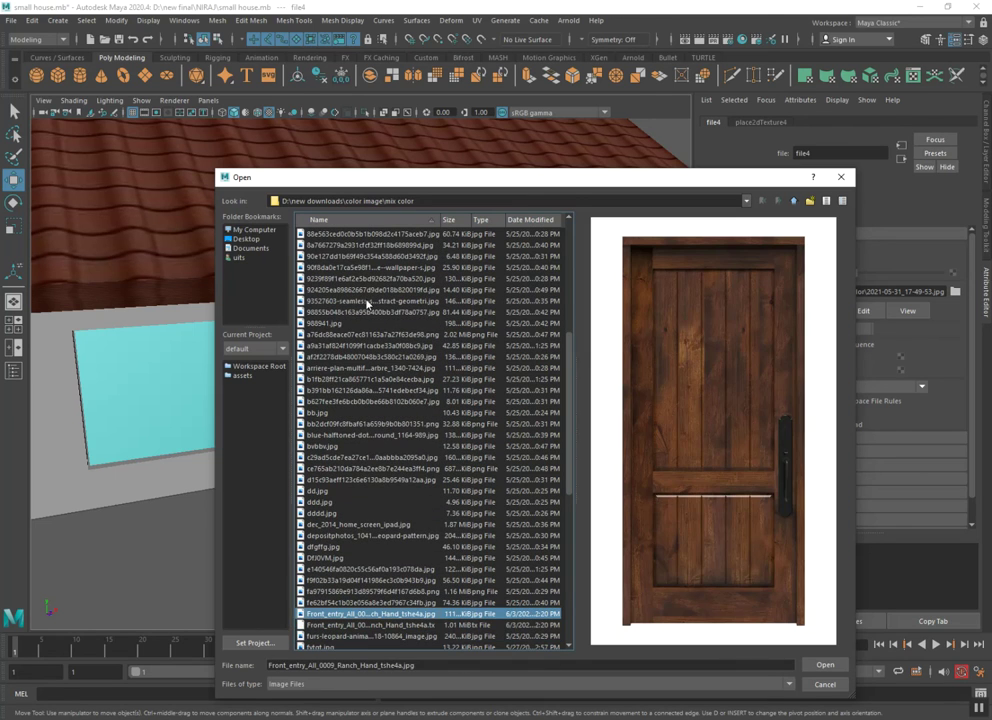
click(824, 664)
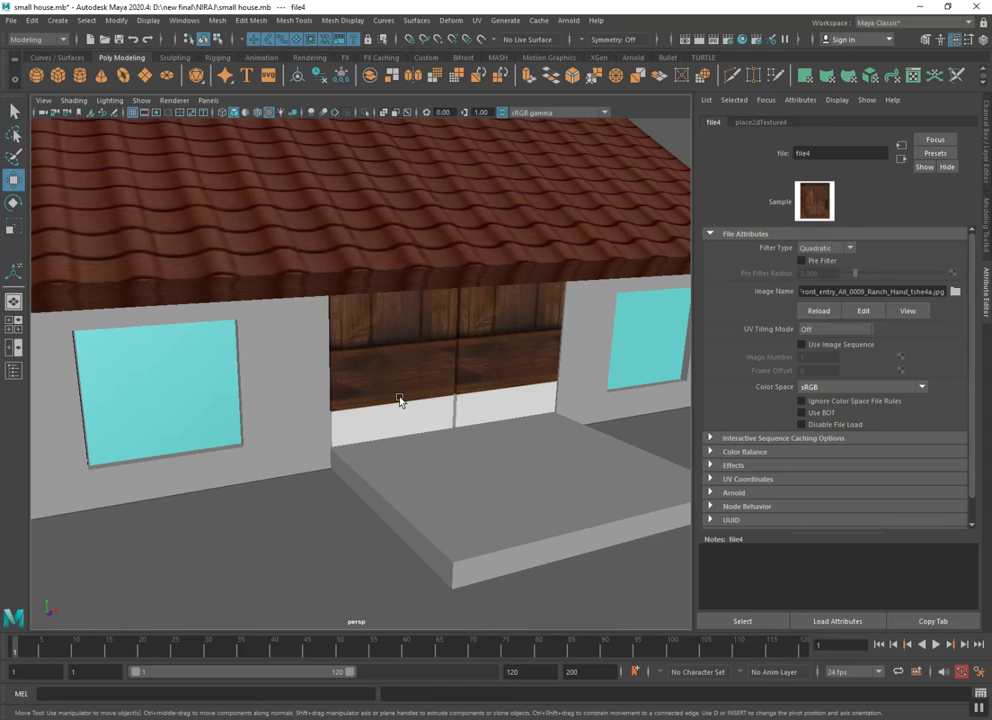
Select the right door panel and show its UVs in the UV Editor
click(392, 390)
click(518, 360)
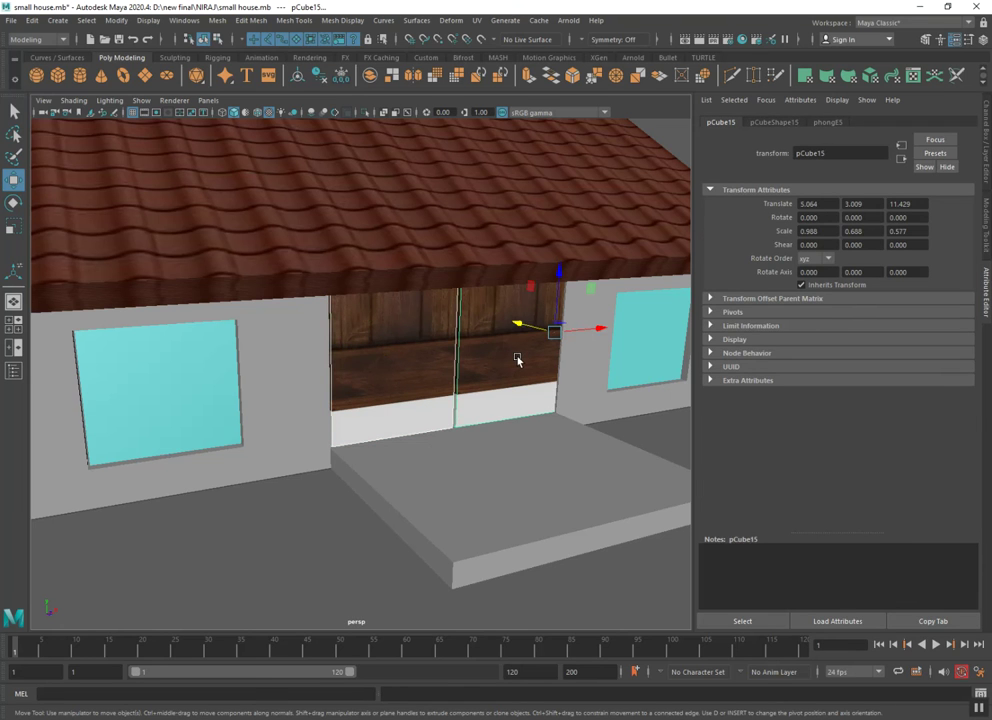
click(477, 20)
click(505, 43)
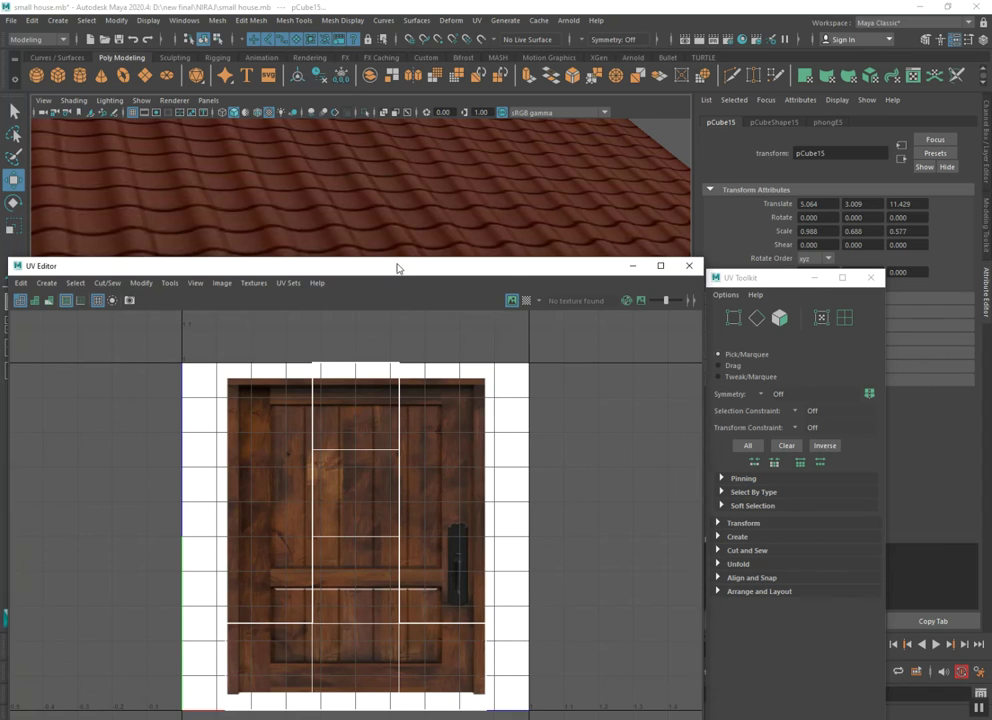
Reposition the UV Editor window and UV Toolkit panel higher on screen
drag(397, 268, 397, 178)
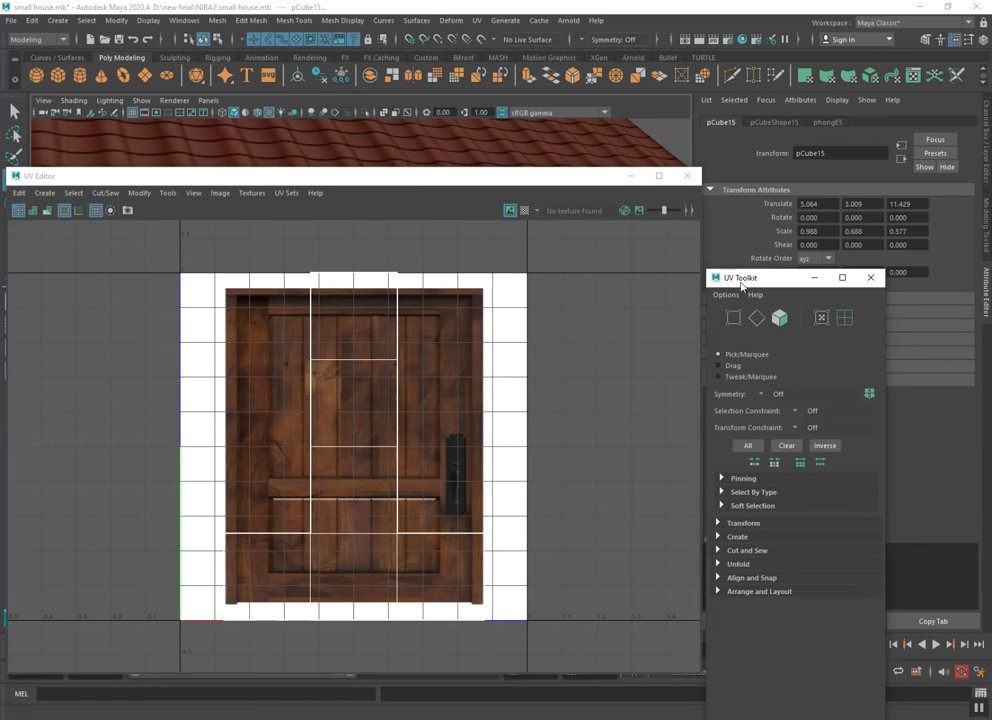
drag(741, 284, 727, 199)
right_click(713, 199)
click(752, 196)
drag(752, 196, 752, 180)
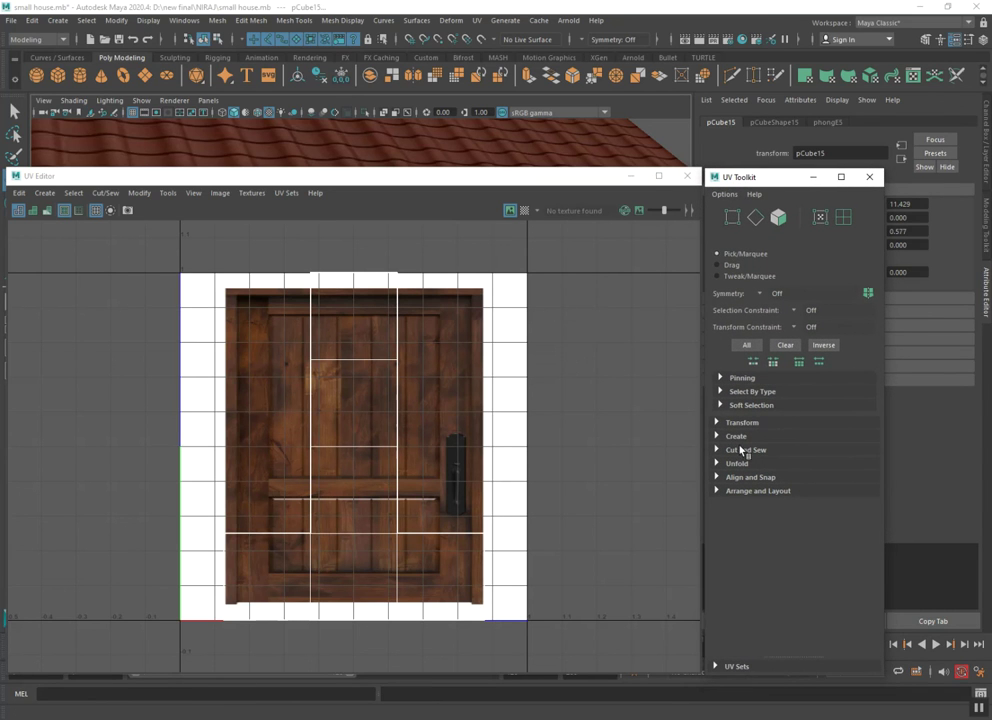
Select one door UV shell, widen it slightly and move it up
right_drag(357, 404, 299, 394)
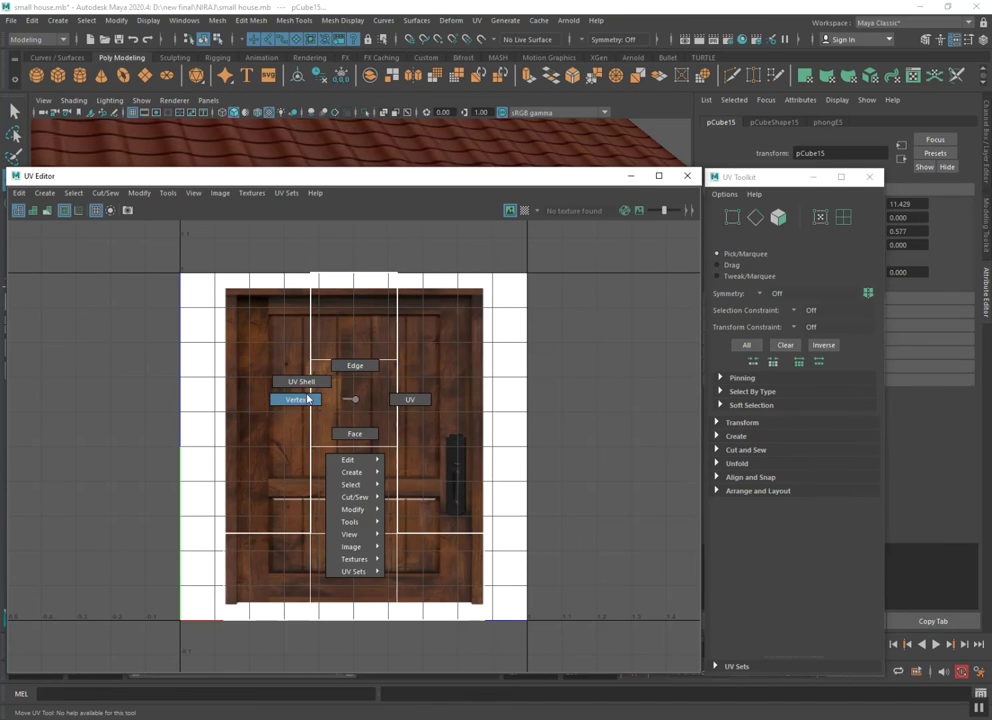
right_drag(362, 405, 323, 385)
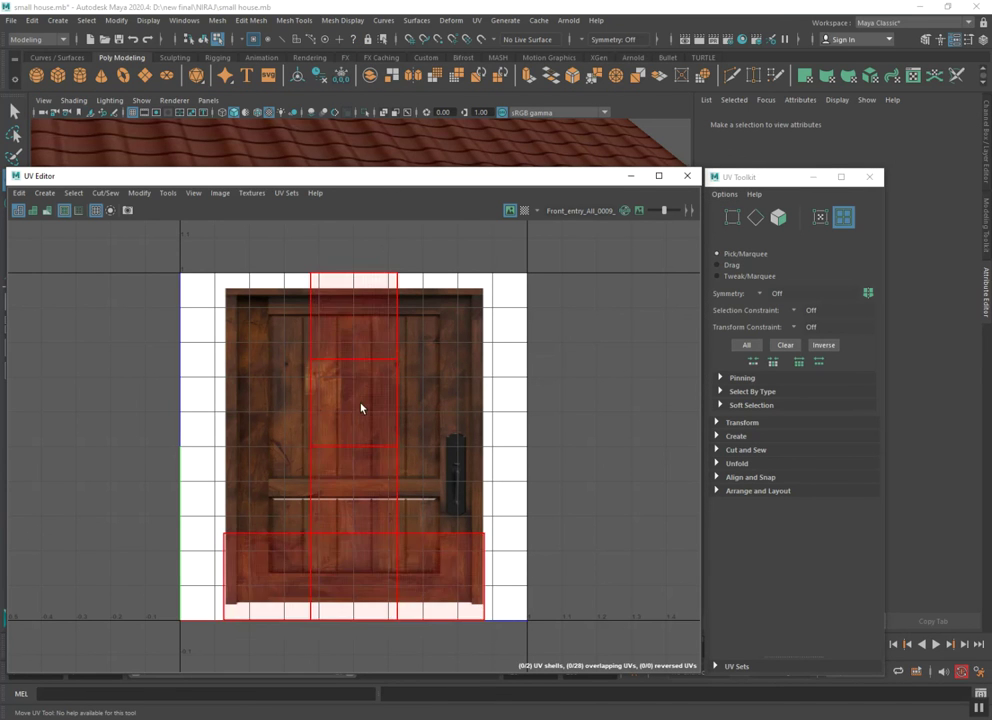
click(361, 405)
key(r)
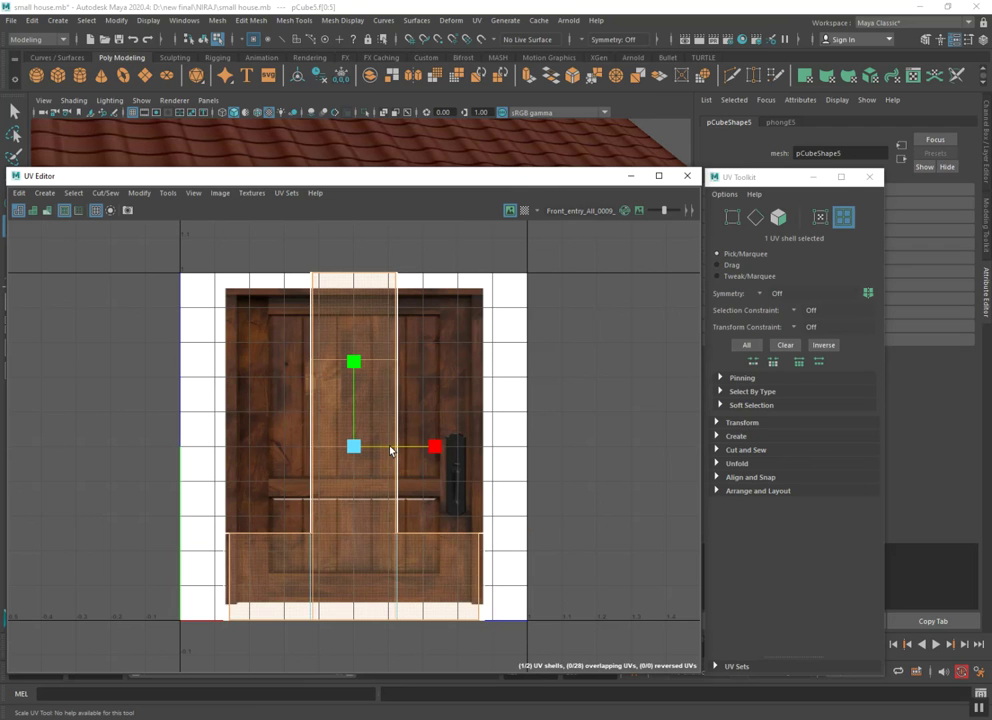
drag(390, 450, 394, 453)
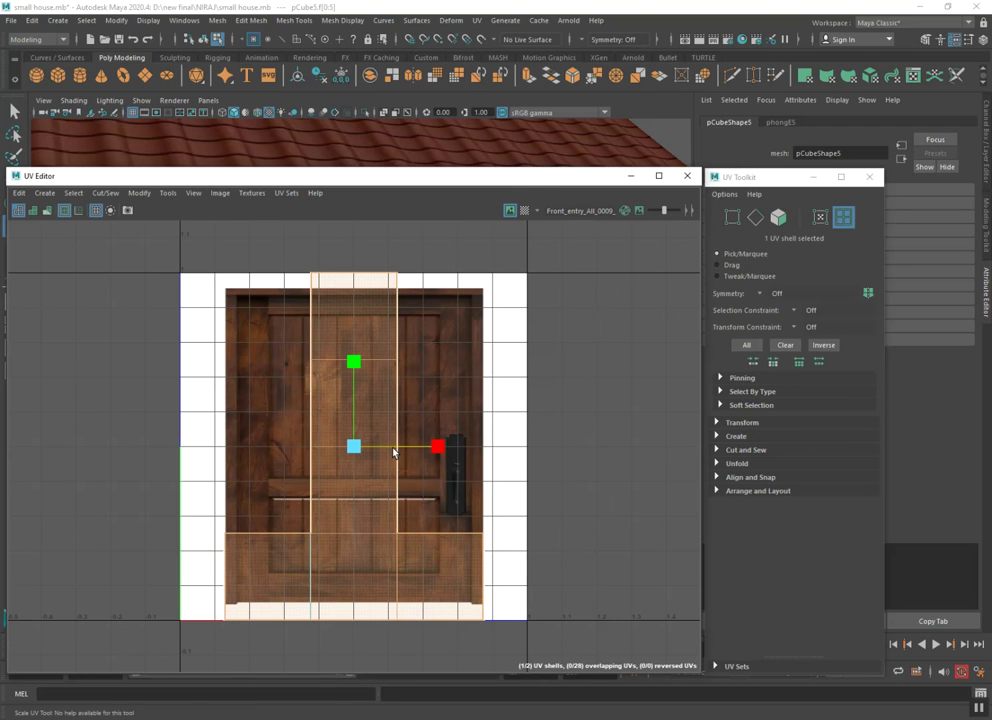
key(w)
drag(353, 361, 356, 347)
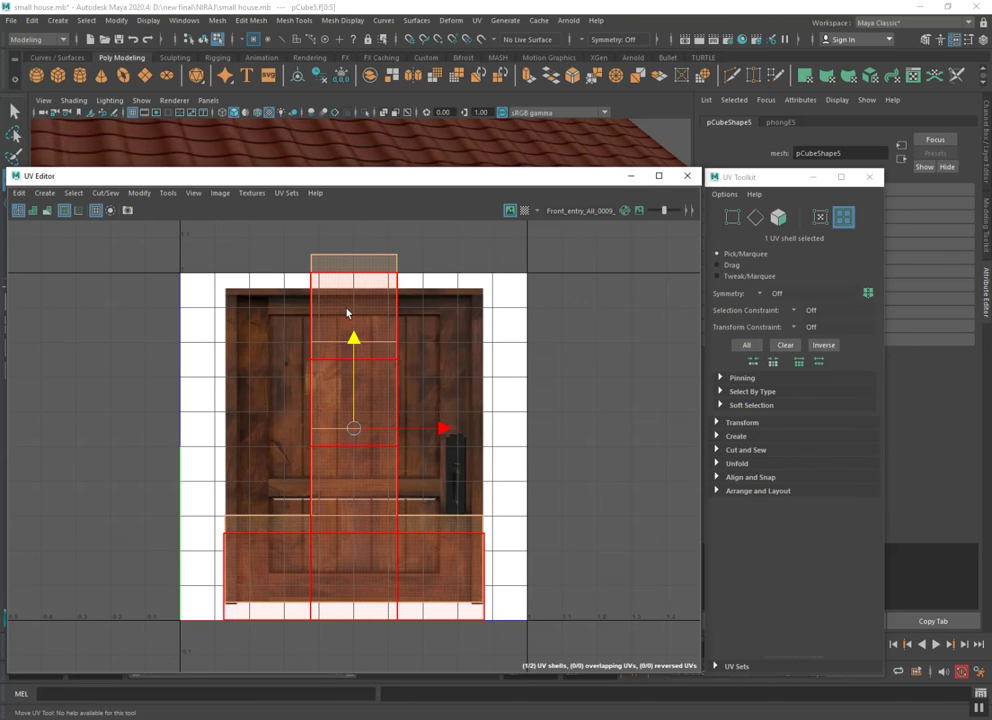
Select both door UV shells and shrink them to fit the door image
mouse_move(291, 234)
mouse_down()
mouse_move(419, 432)
mouse_move(432, 560)
mouse_up()
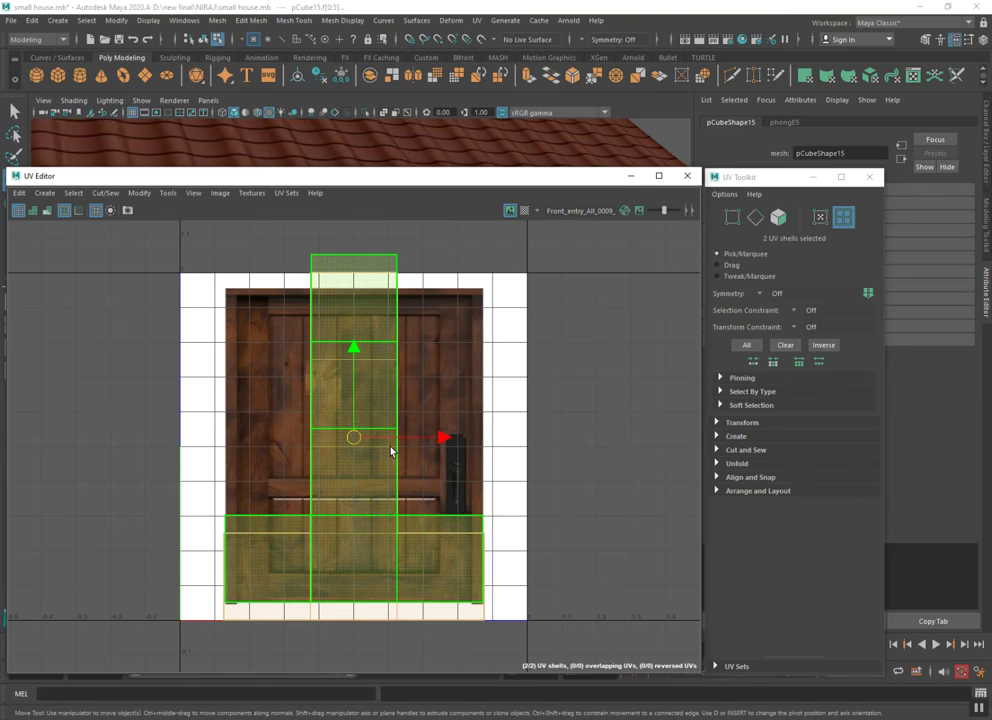
click(362, 374)
key(r)
drag(353, 348, 352, 370)
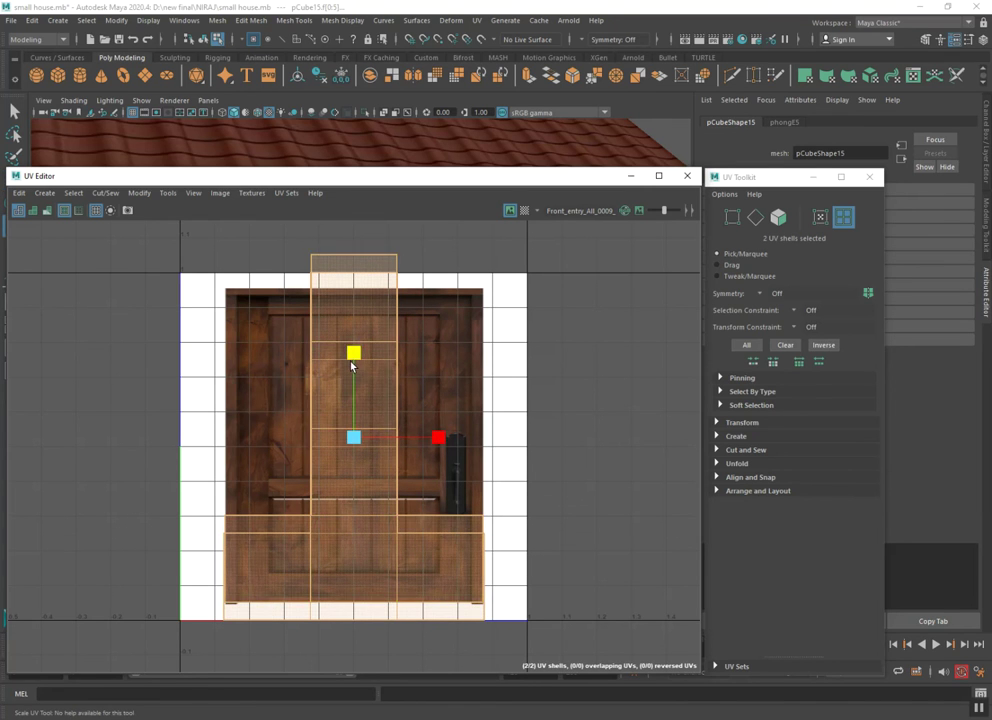
drag(351, 373, 351, 379)
key(w)
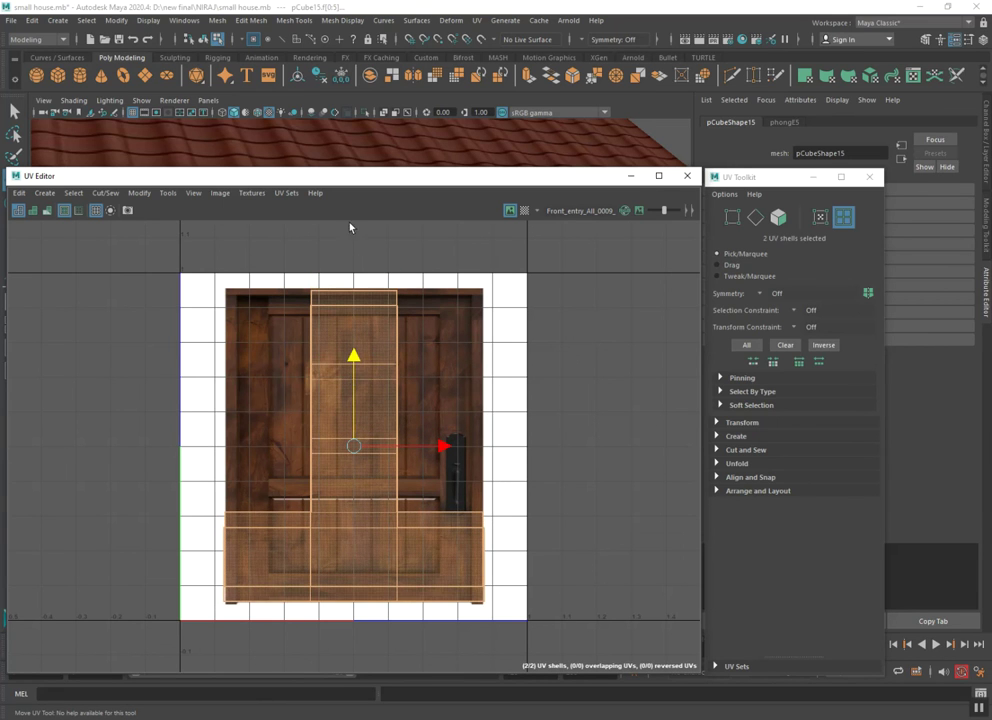
mouse_move(332, 174)
mouse_down()
mouse_move(715, 210)
mouse_move(760, 200)
mouse_up()
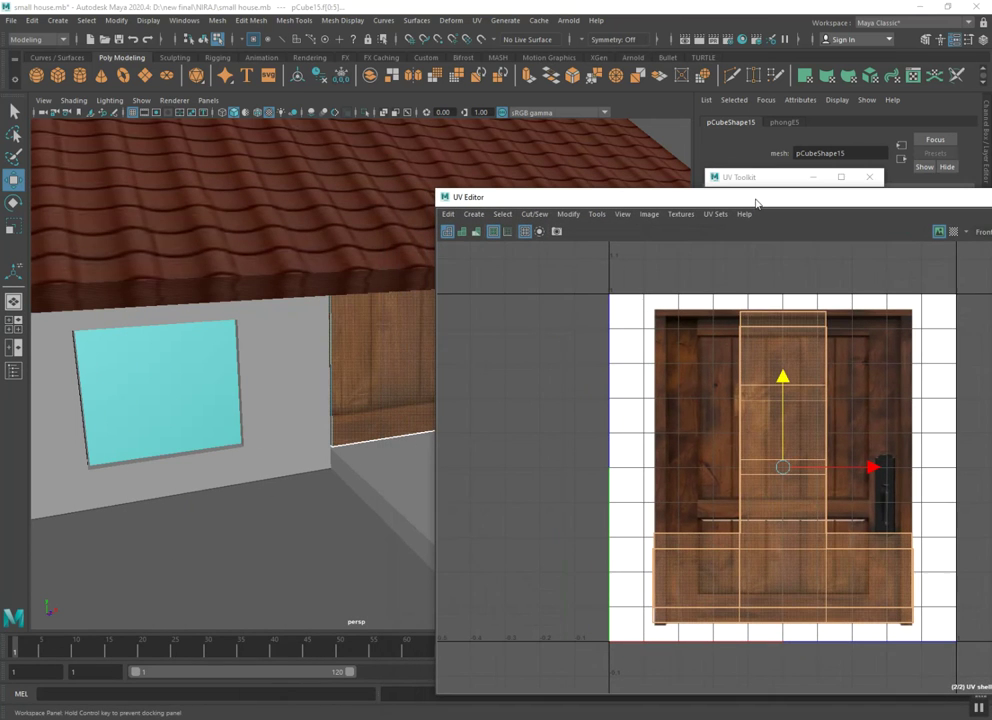
Rotate both UV shells a quarter turn and narrow them horizontally
key(e)
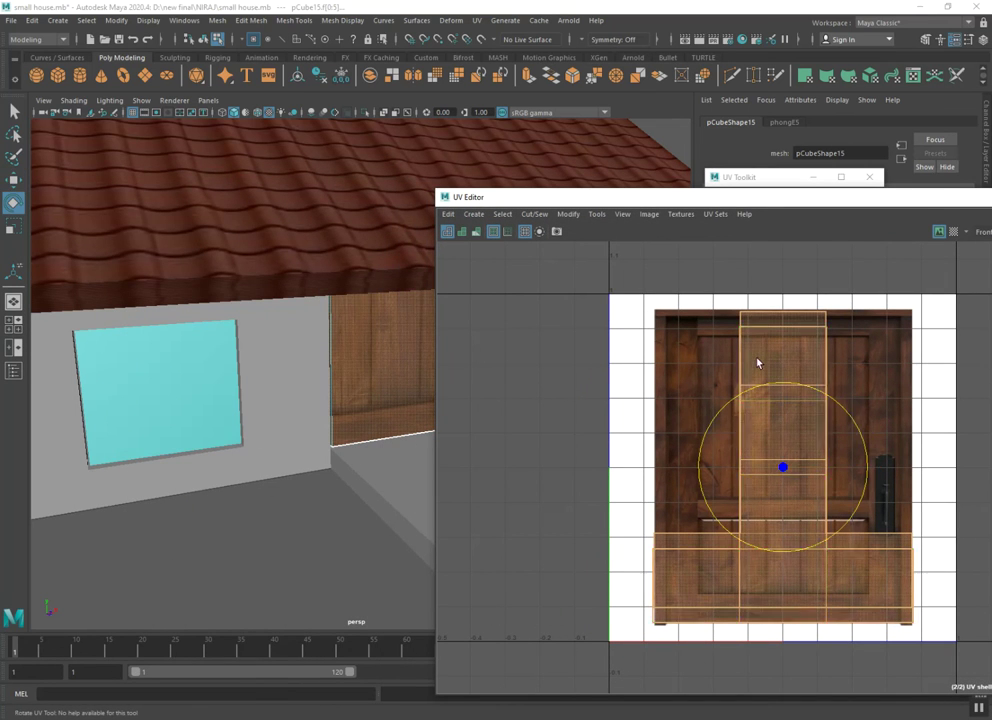
mouse_move(755, 393)
mouse_down()
mouse_move(884, 413)
mouse_move(885, 432)
mouse_up()
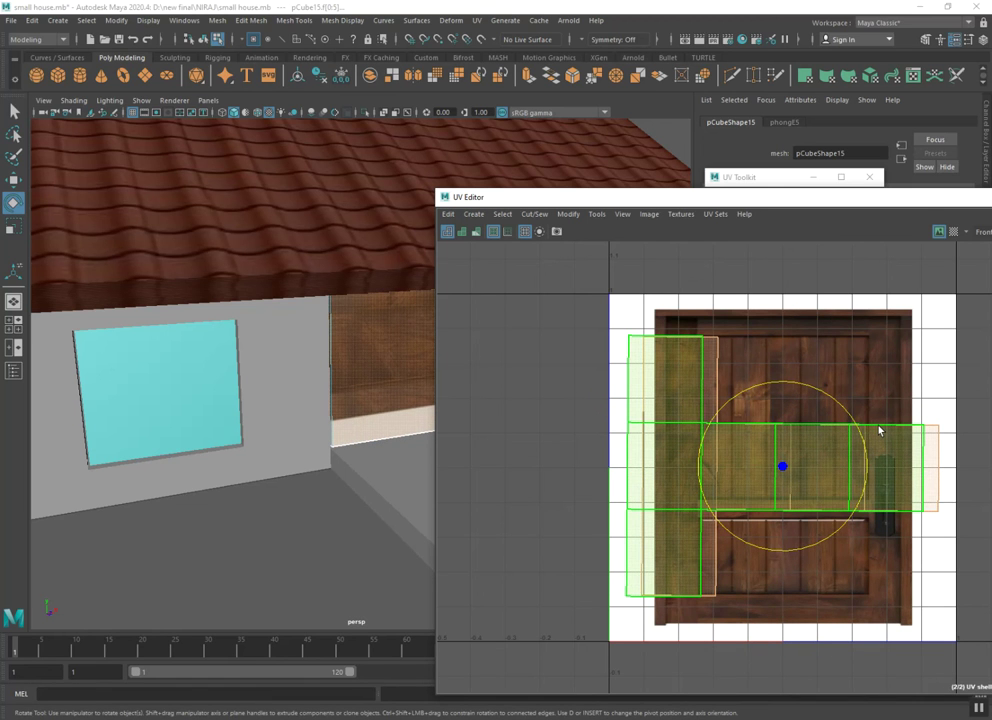
key(r)
drag(826, 463, 824, 469)
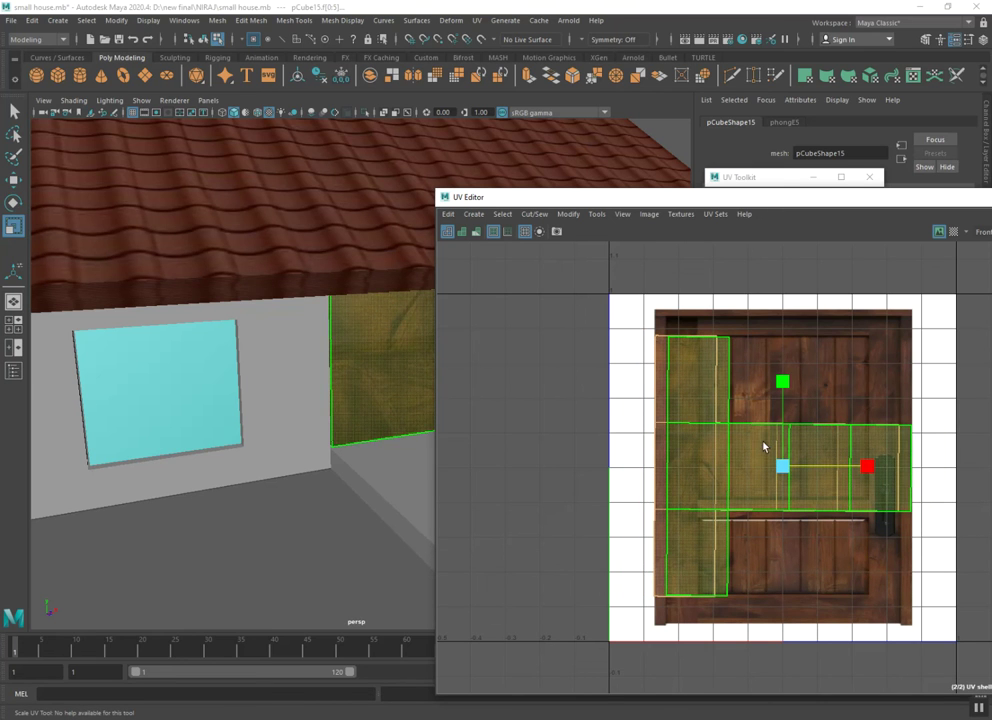
Adjust the middle UV face strip vertically over the door image, then close the UV Editor
right_drag(755, 452, 757, 485)
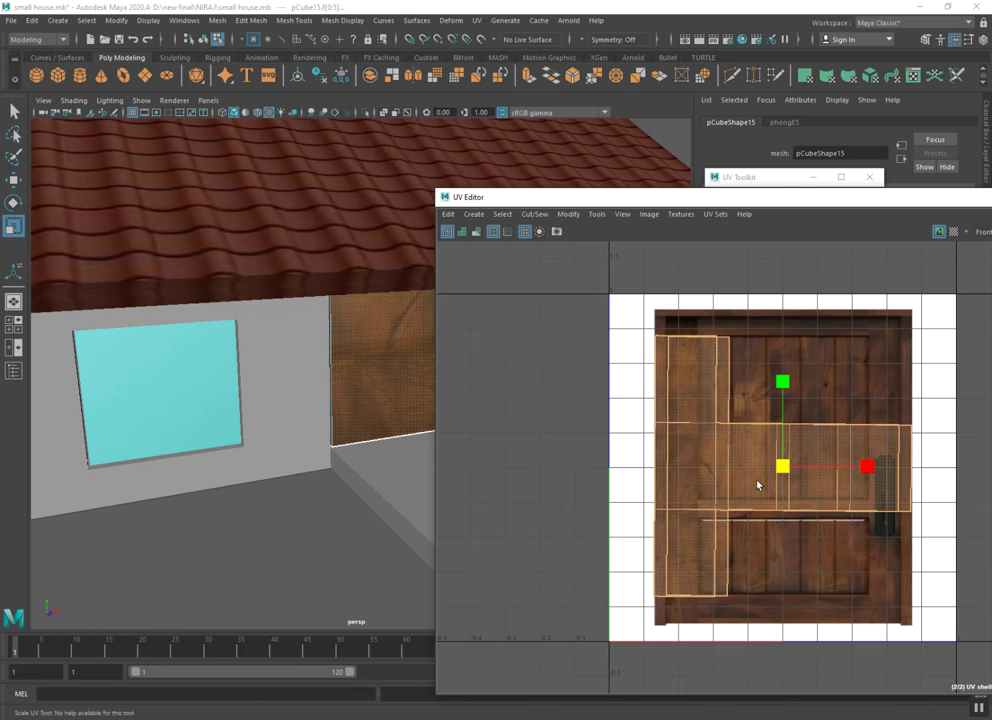
click(858, 500)
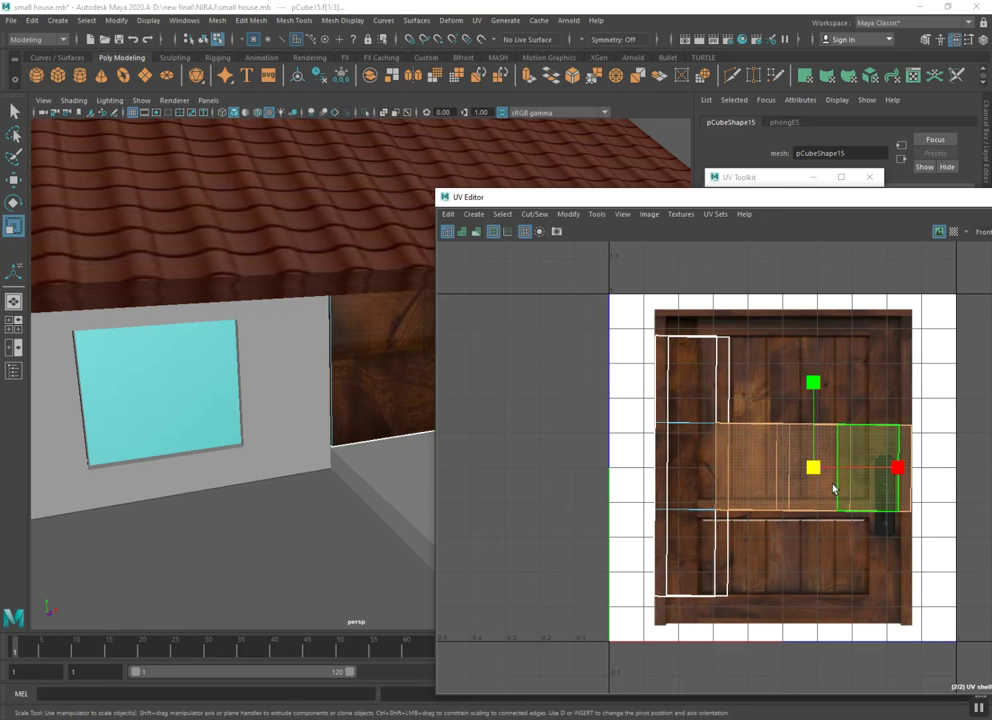
drag(811, 375, 790, 198)
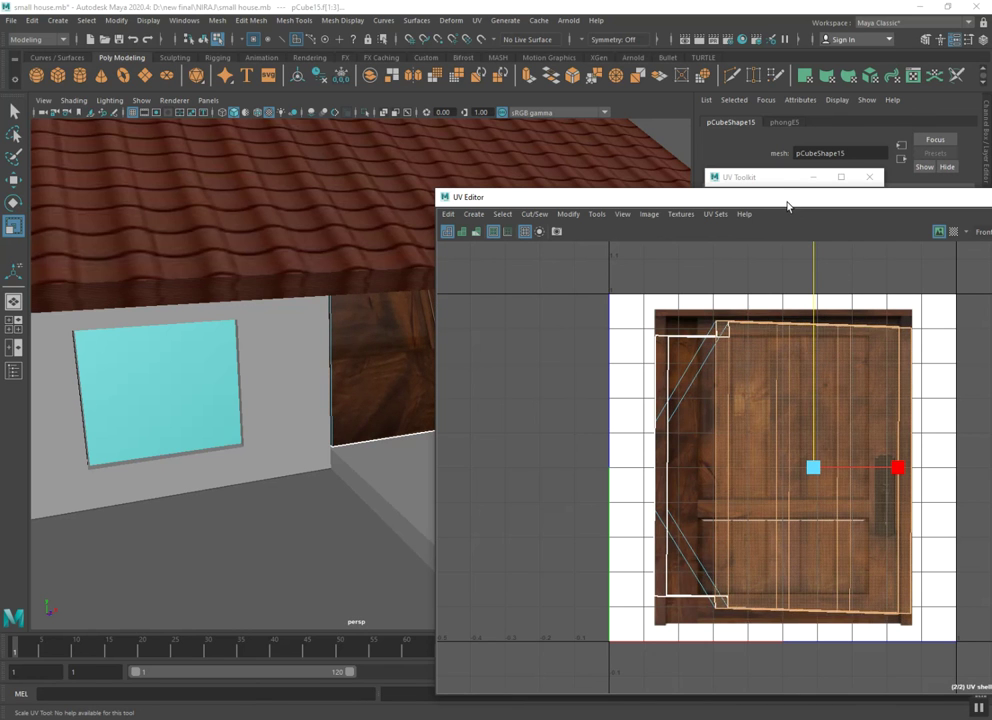
drag(790, 198, 784, 314)
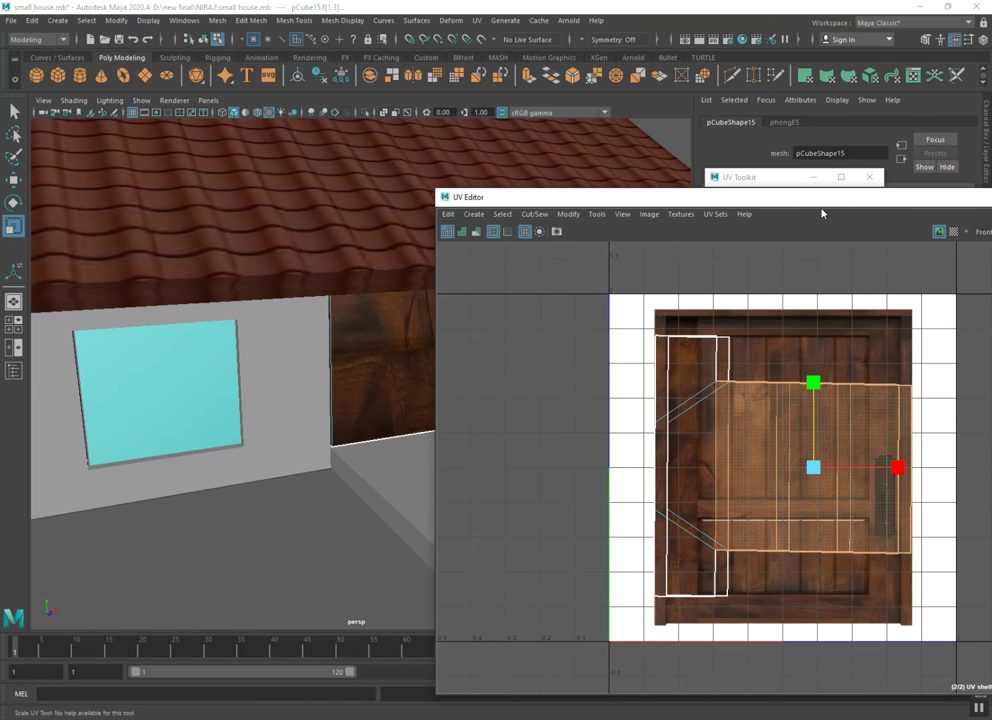
drag(832, 198, 501, 221)
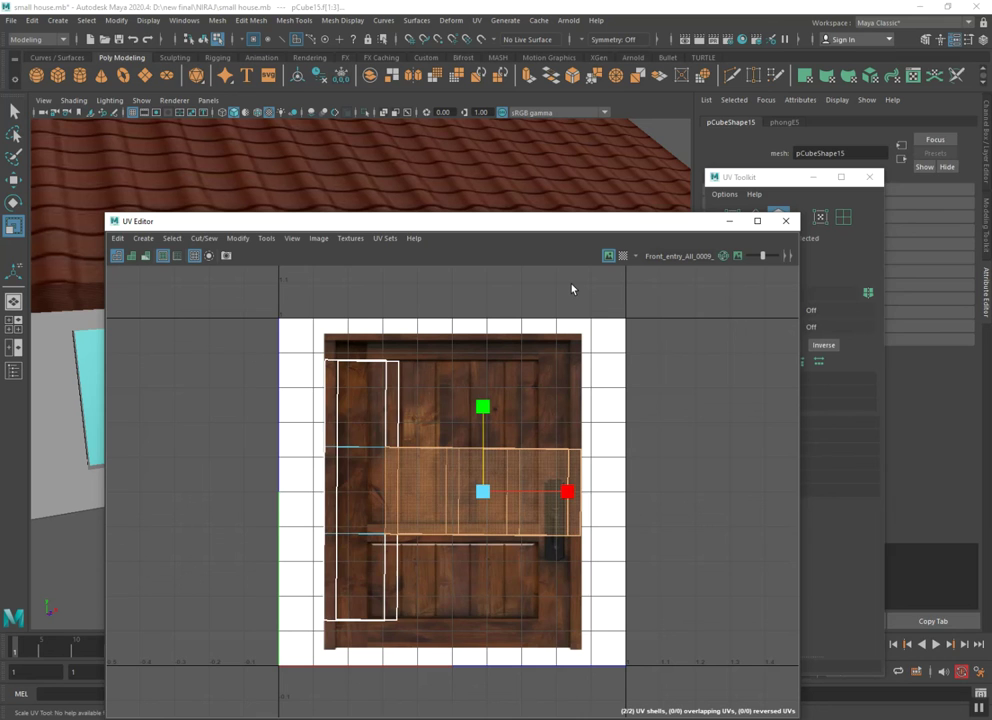
key(ctrl+z)
key(ctrl+z)
key(ctrl+z)
key(ctrl+z)
key(ctrl+z)
key(ctrl+z)
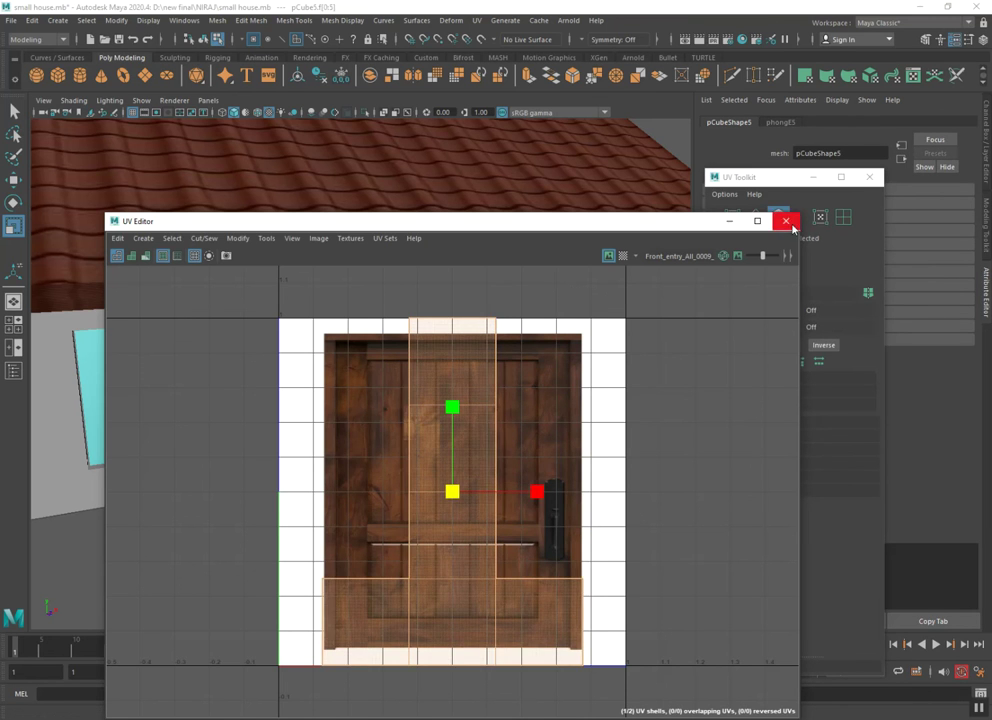
click(786, 220)
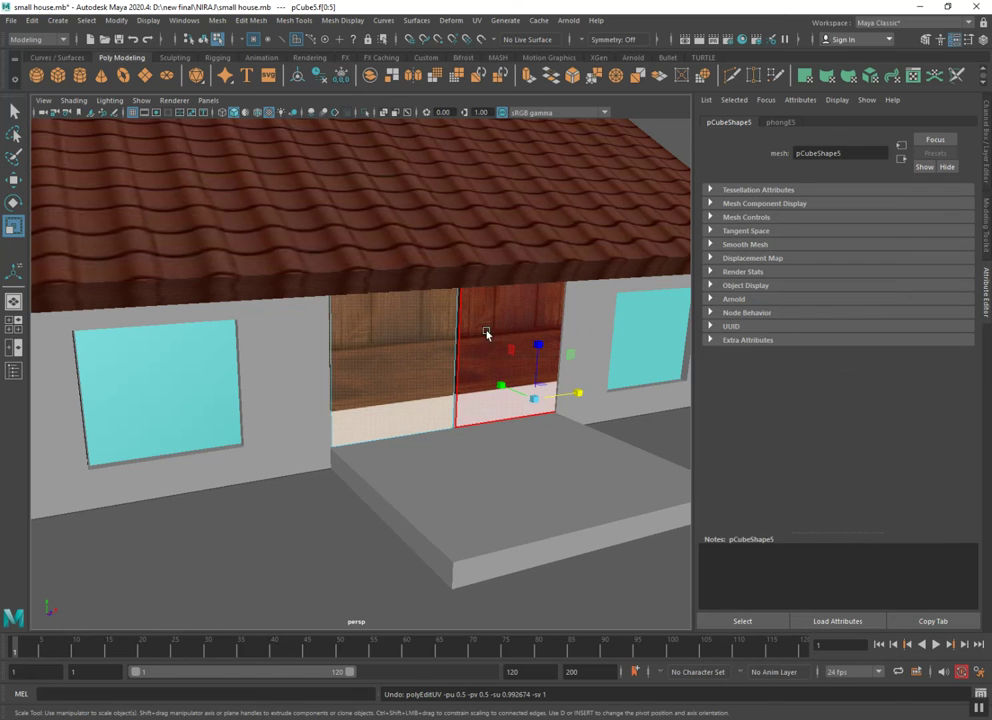
Select the whole door object and preview images in the current texture folder
key(F8)
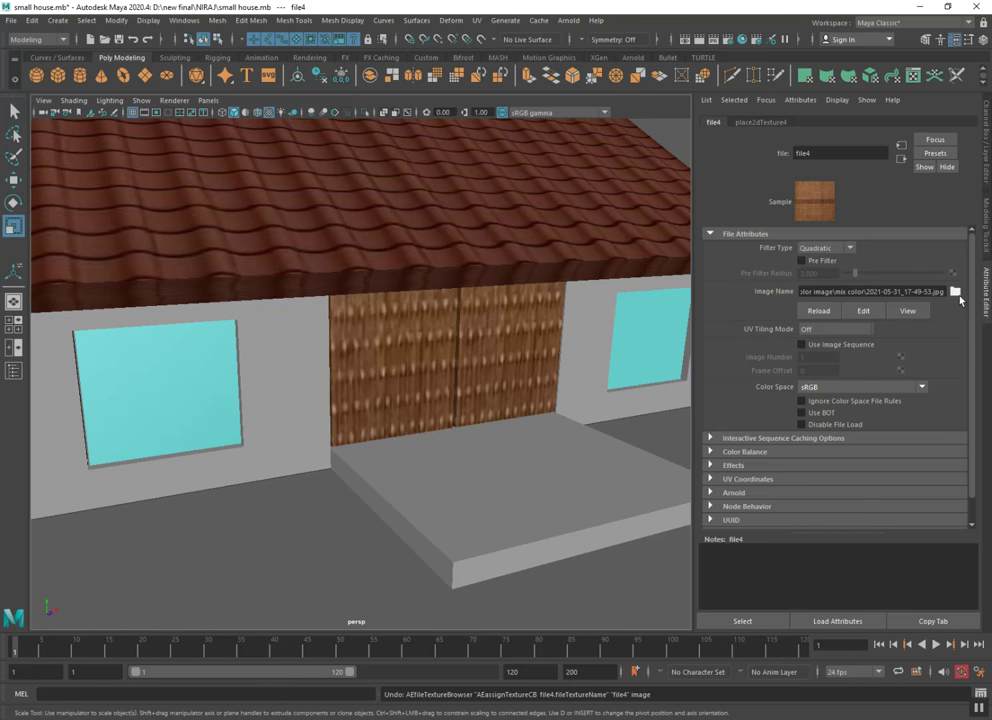
click(955, 291)
click(359, 246)
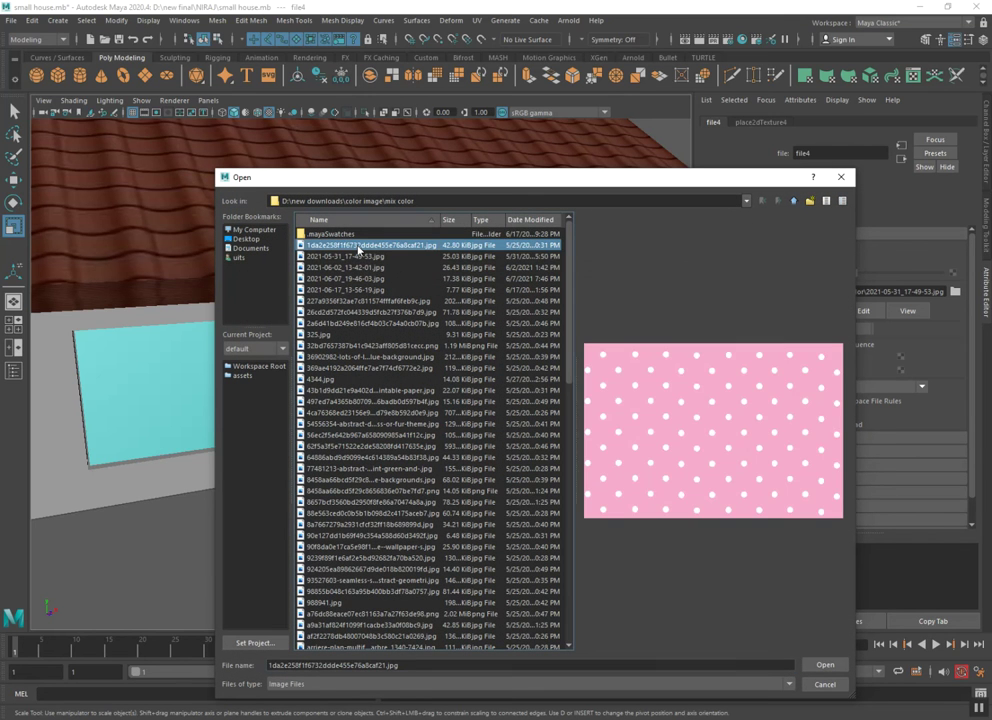
key(Down)
key(Down)
key(Down)
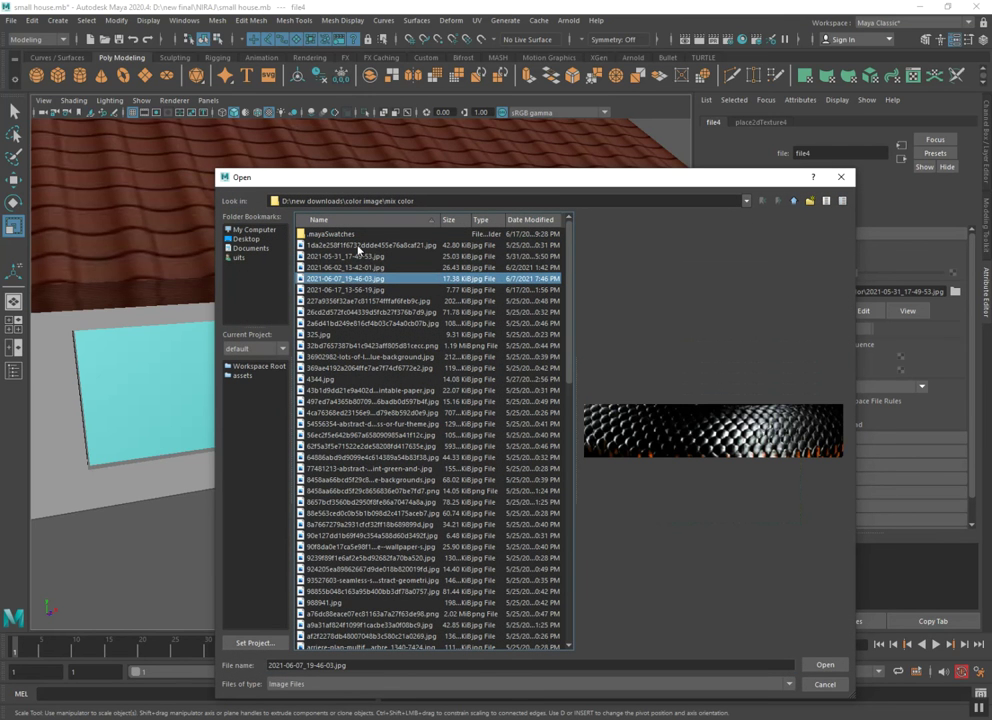
key(Down)
key(Down)
key(Down)
key(Down)
key(Down)
key(Down)
key(Down)
key(Down)
key(Down)
key(Down)
key(Down)
key(Down)
key(Down)
key(Down)
key(Down)
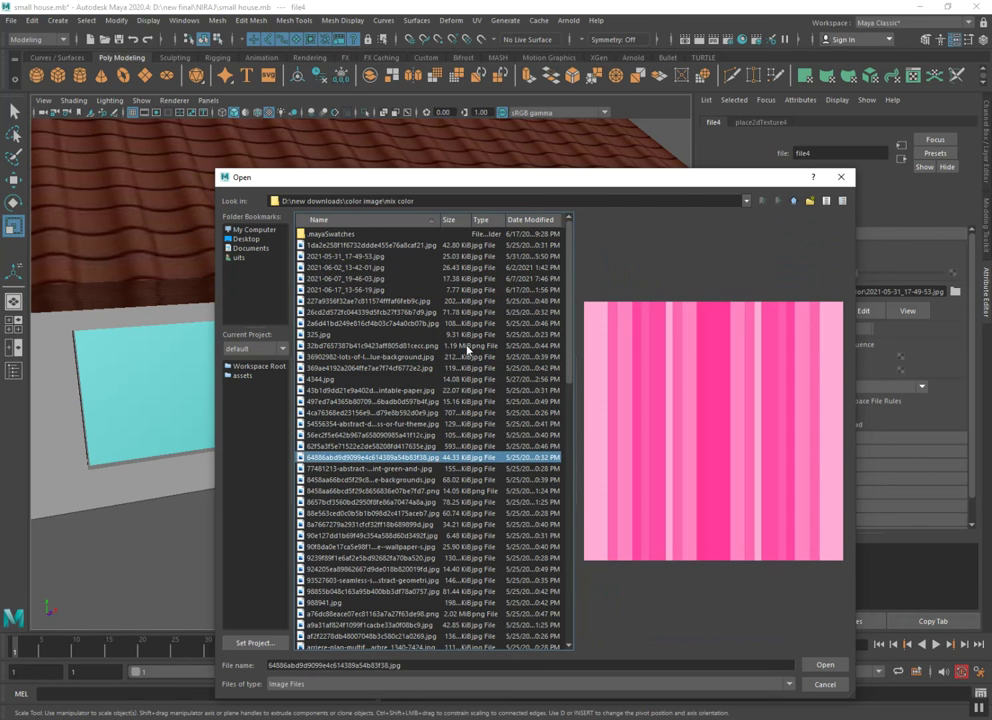
Apply beechwood_galliano.png from D:\new download 2\color colledtion to the door
click(794, 202)
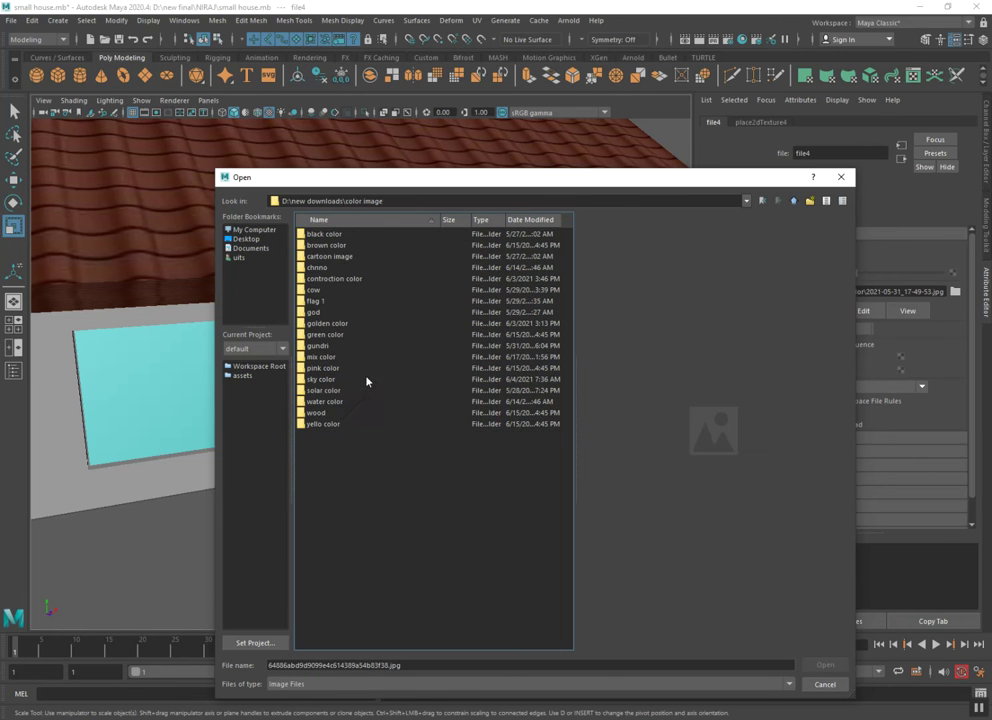
click(792, 203)
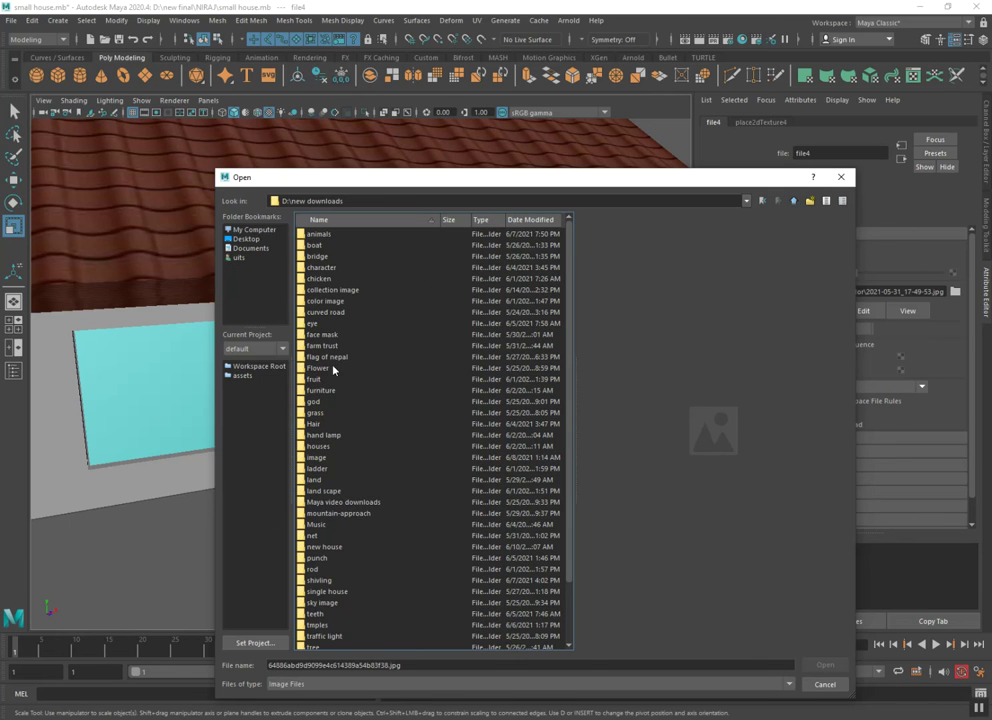
click(793, 201)
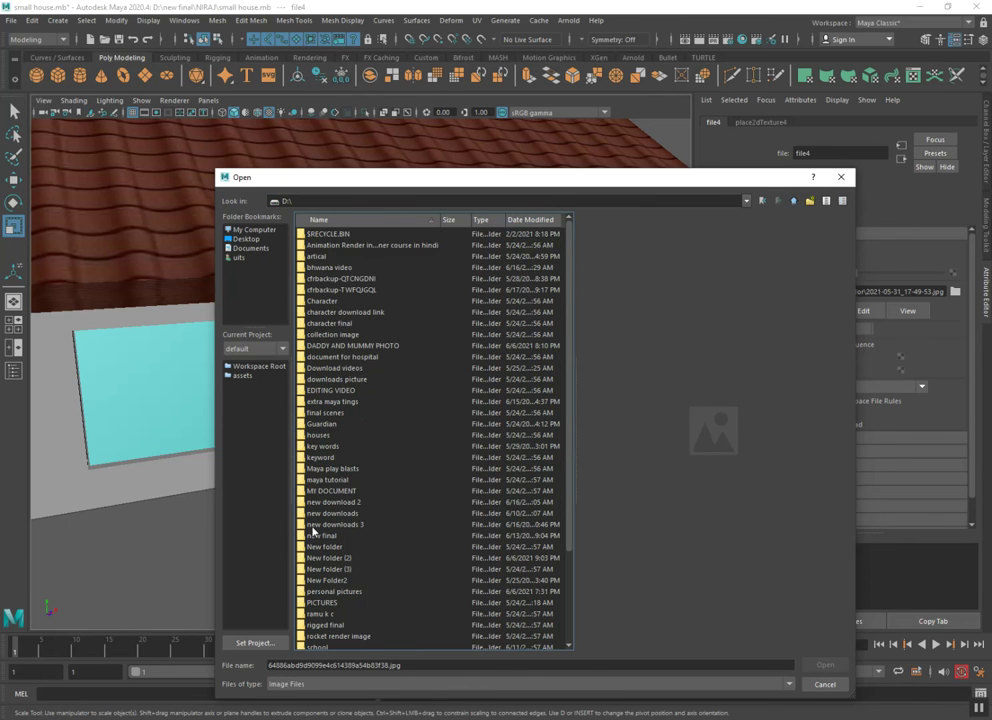
double_click(340, 502)
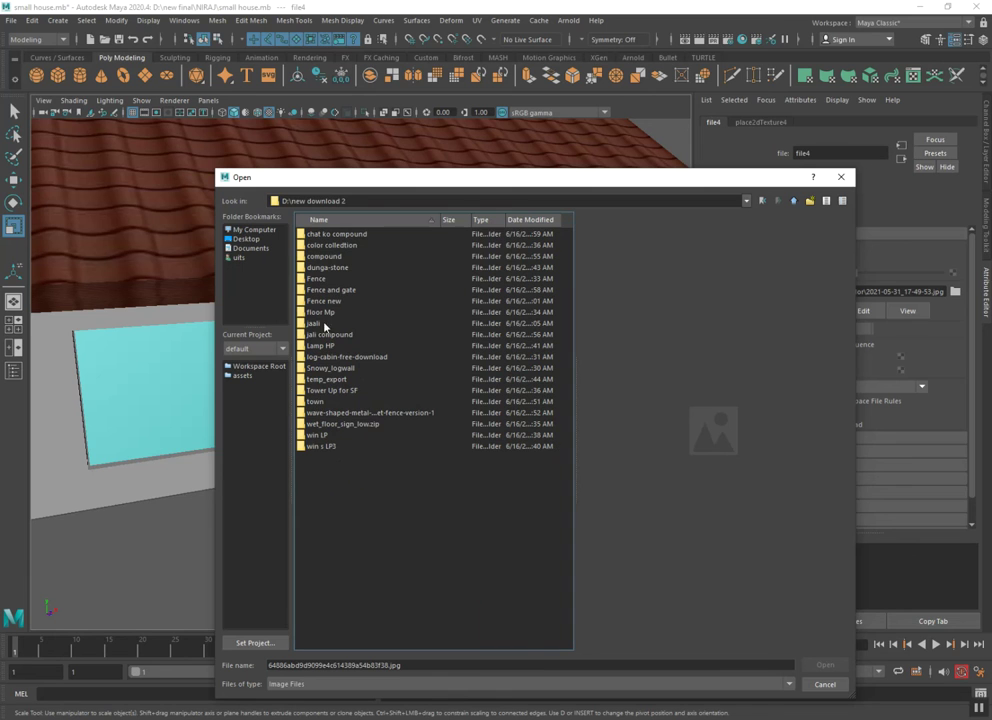
double_click(321, 245)
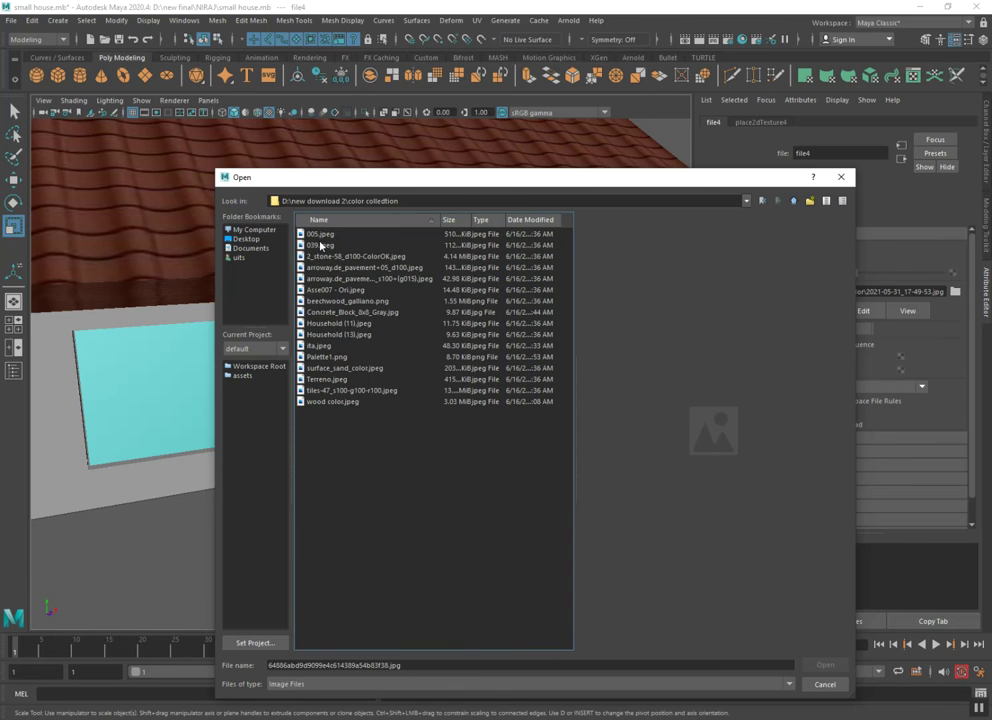
click(321, 245)
key(Down)
key(Down)
key(Down)
key(Down)
key(Down)
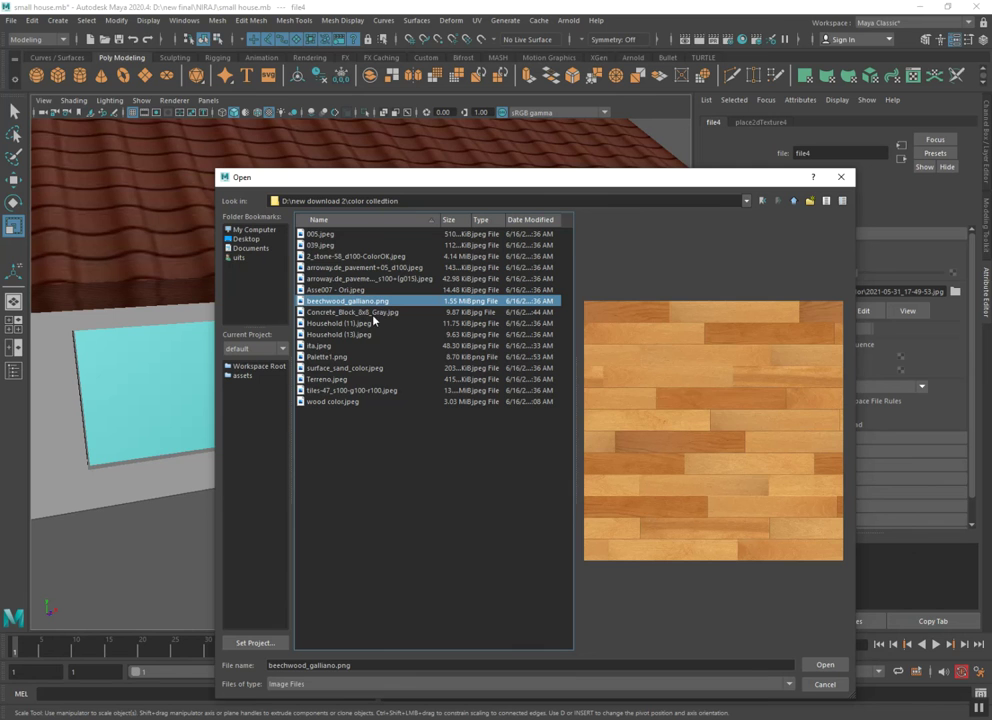
key(Return)
Inspect the wooden door and reopen the texture file browser
scroll(384, 432, up, 3)
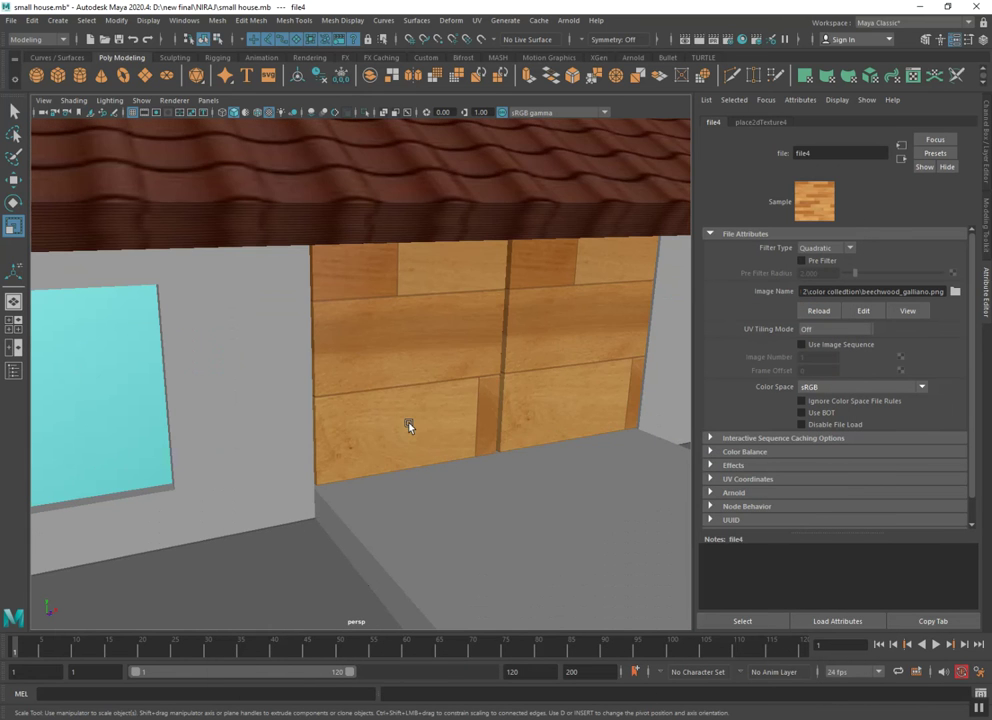
alt+drag(413, 424, 401, 507)
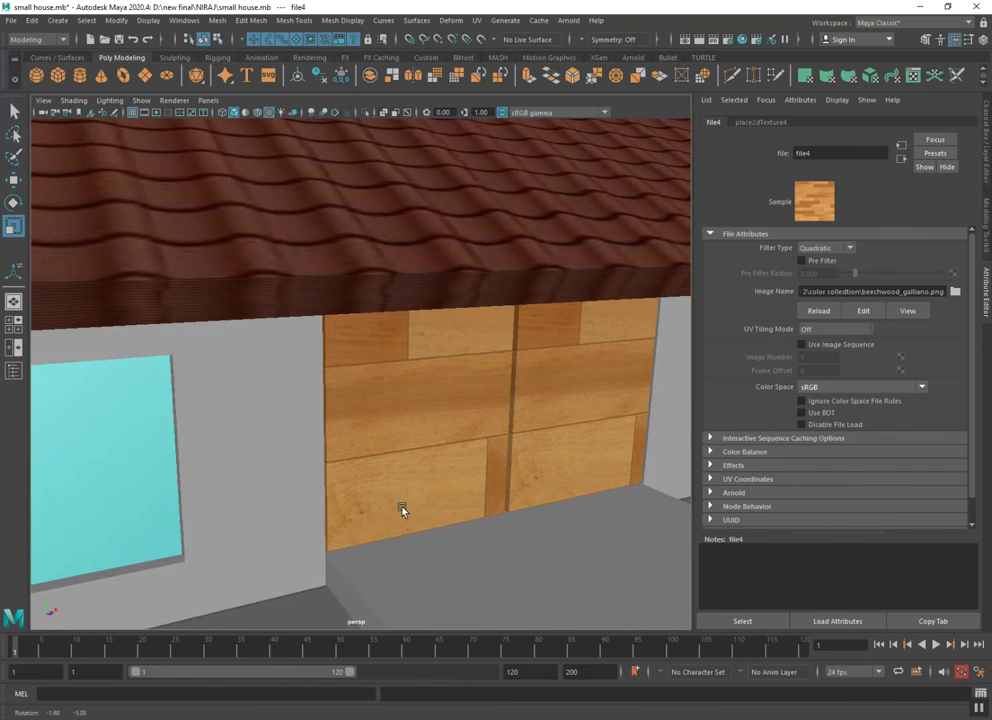
click(955, 291)
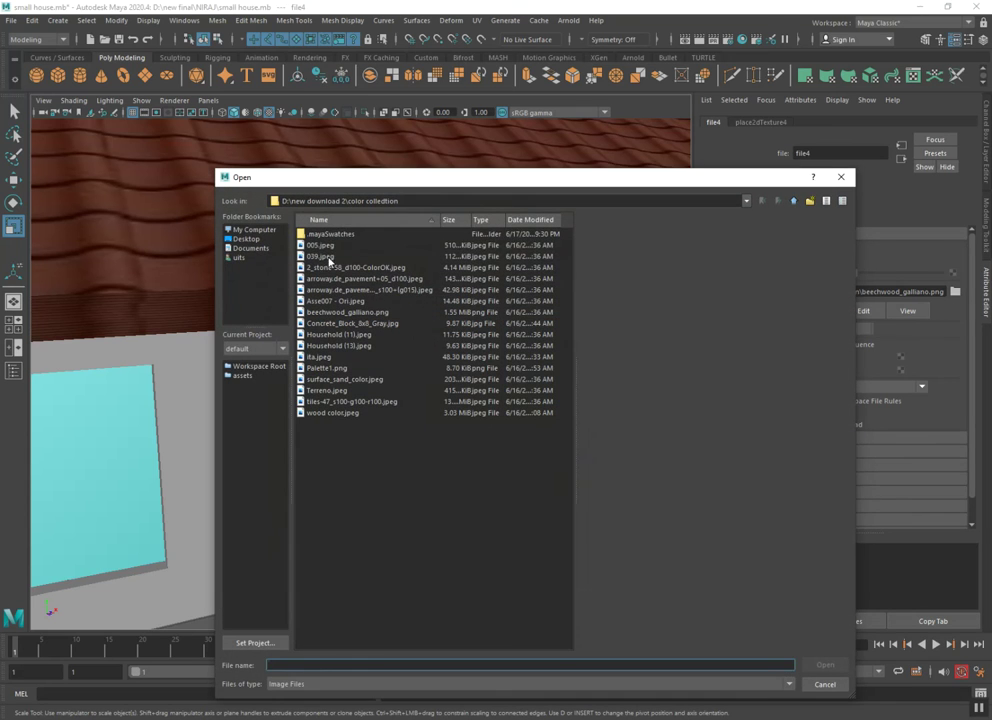
Preview textures in the current folder, then go back up to the D: drive
click(321, 246)
key(Down)
key(Down)
key(Down)
key(Down)
key(Down)
key(Down)
key(Down)
key(Down)
key(Down)
key(Down)
key(Down)
key(Down)
key(Down)
key(Down)
key(Down)
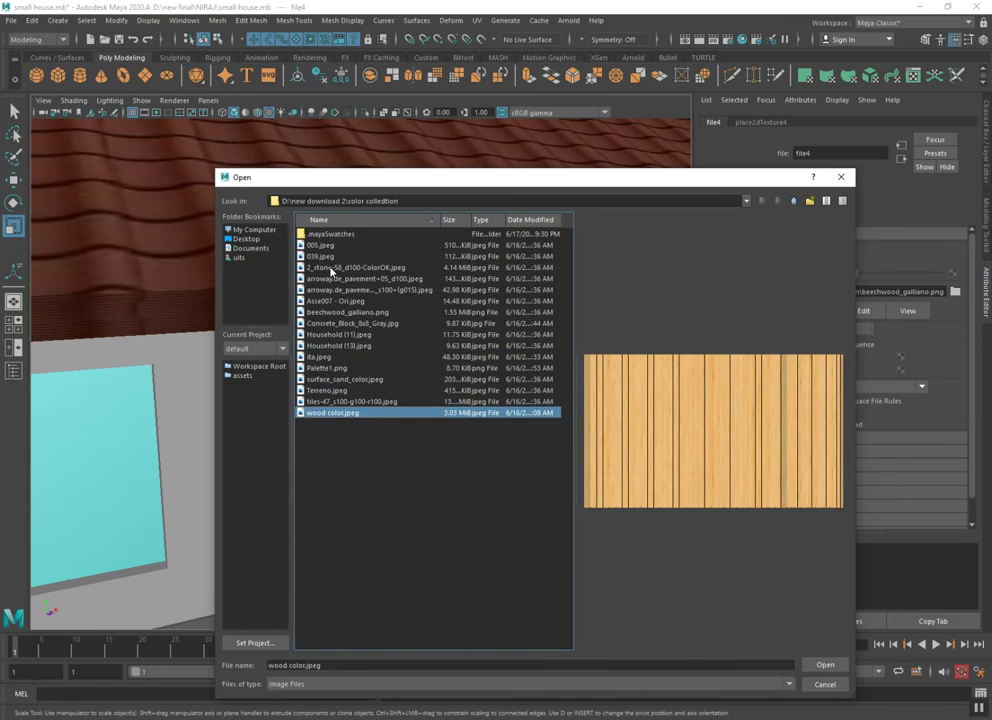
click(793, 201)
click(793, 201)
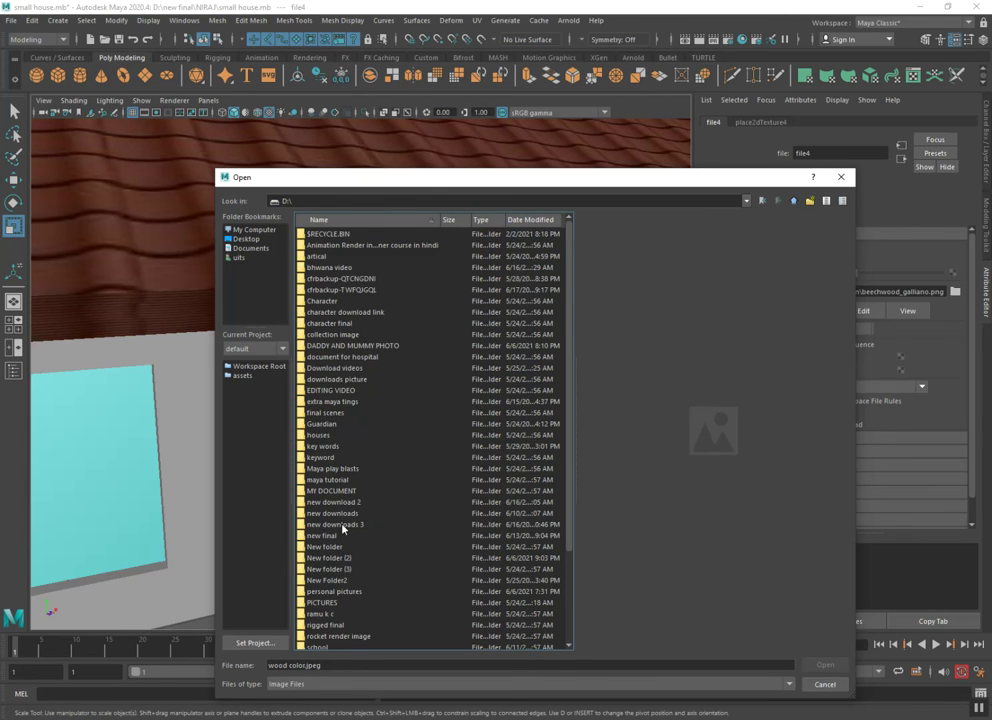
Apply Hickory2r(30).jpeg from new downloads 3\collection color to the door
double_click(342, 525)
double_click(322, 245)
click(322, 245)
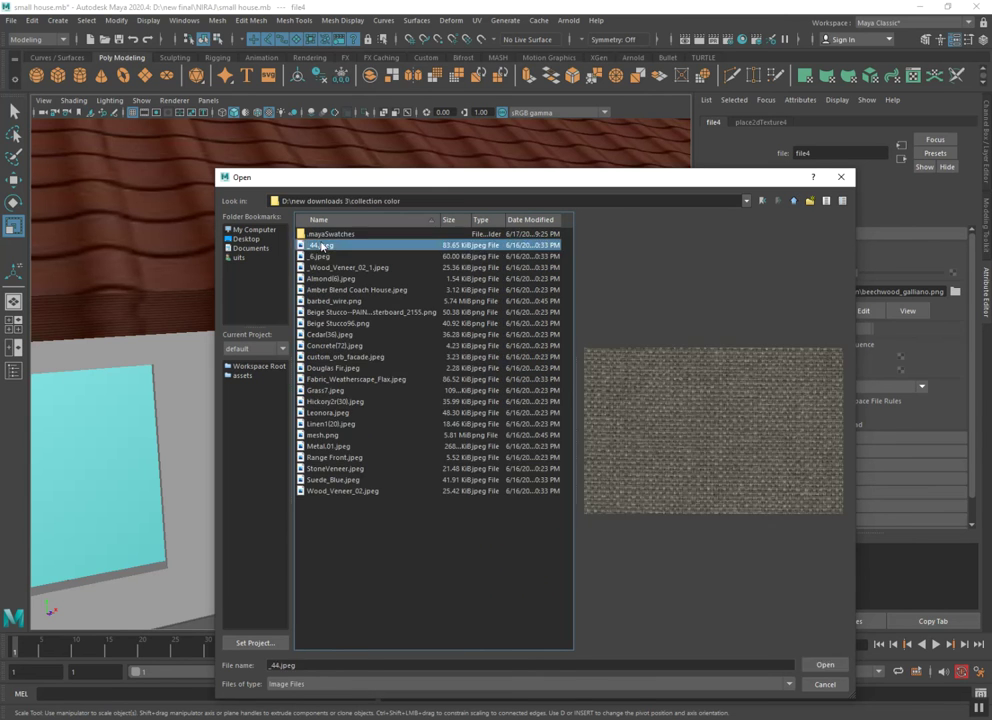
key(Down)
key(Down)
key(Down)
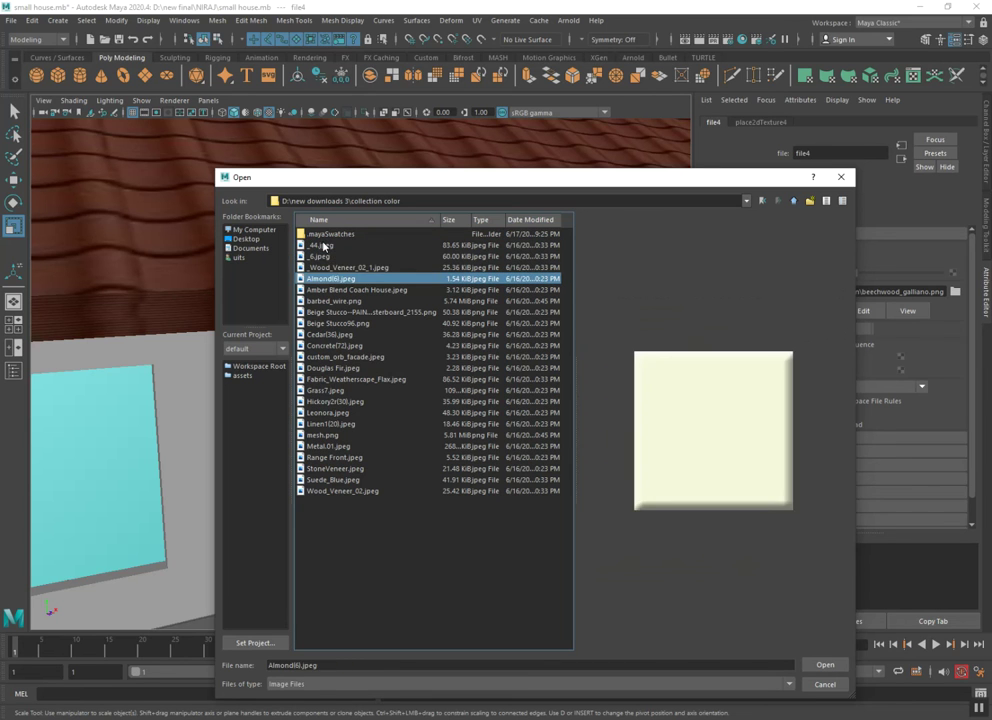
key(Up)
key(Up)
key(Down)
key(Down)
key(Down)
key(Down)
key(Down)
key(Down)
key(Down)
key(Down)
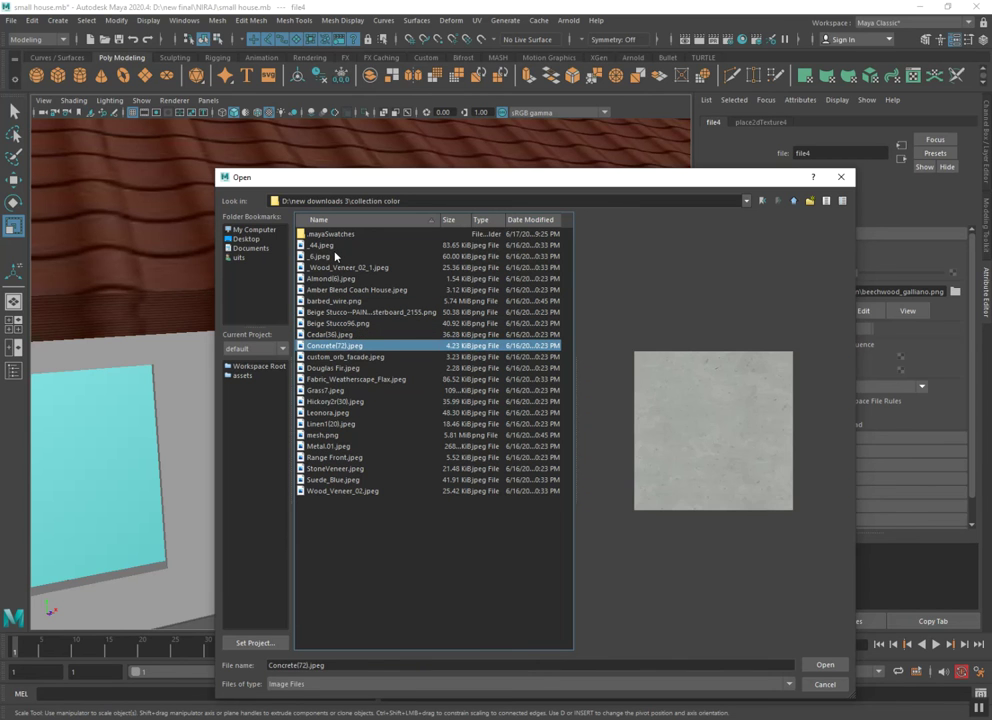
key(Down)
key(Down)
key(Down)
key(Down)
key(Down)
key(Return)
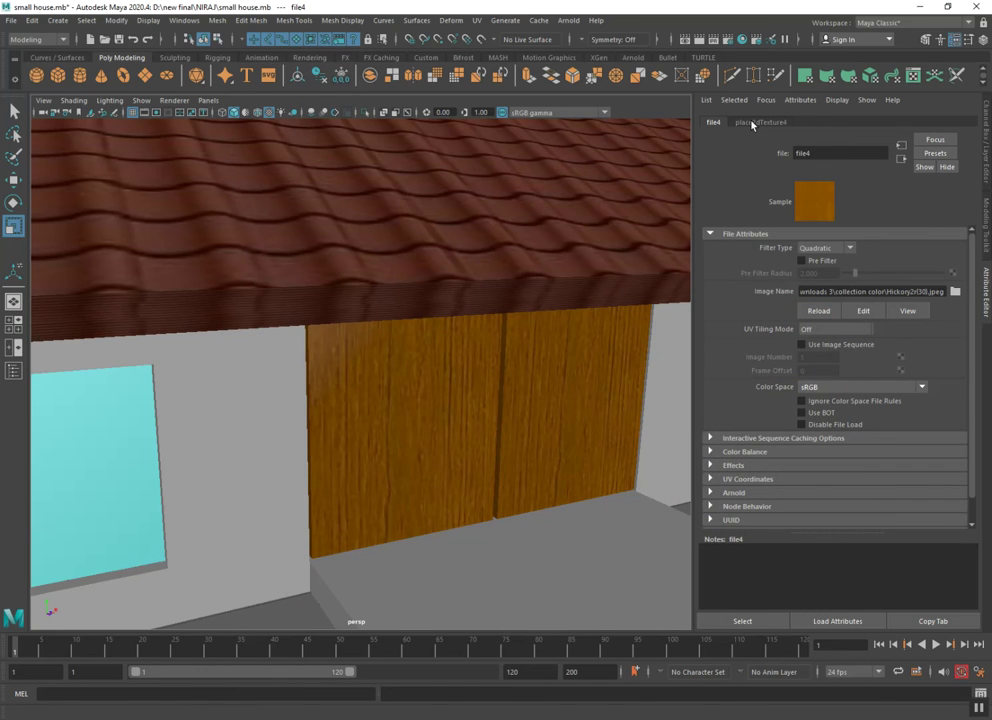
click(752, 124)
Set place2dTexture4 Repeat UV to 3 and 3, after briefly trying 5
drag(824, 347, 783, 345)
text(5)
key(Return)
drag(784, 344, 769, 342)
text(3)
key(Return)
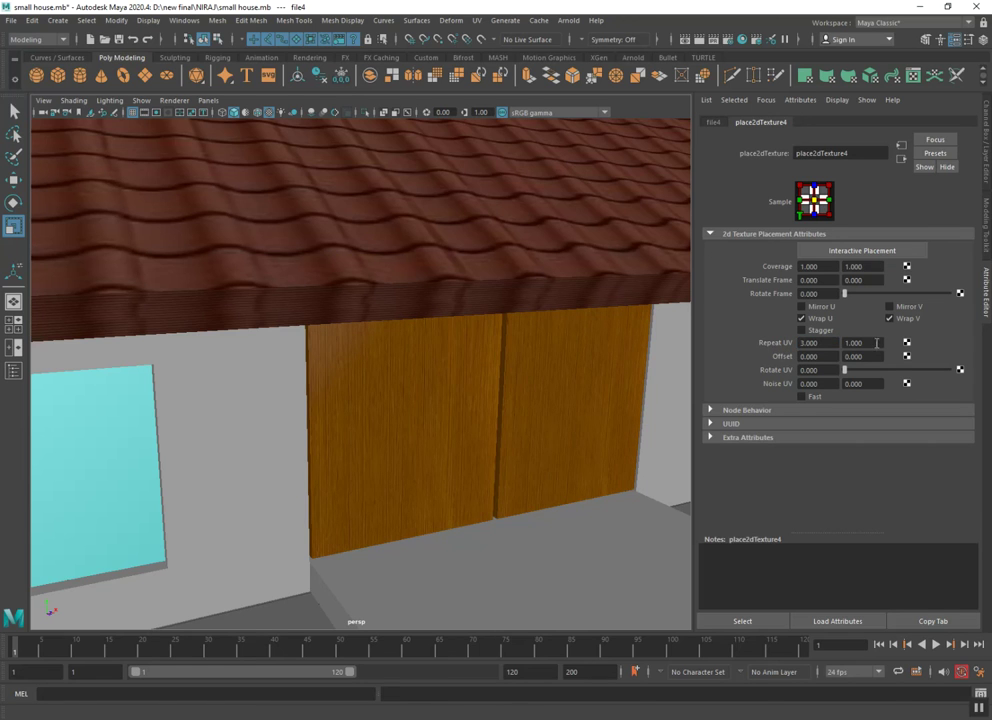
click(876, 343)
text(3)
key(Return)
scroll(410, 432, up, 2)
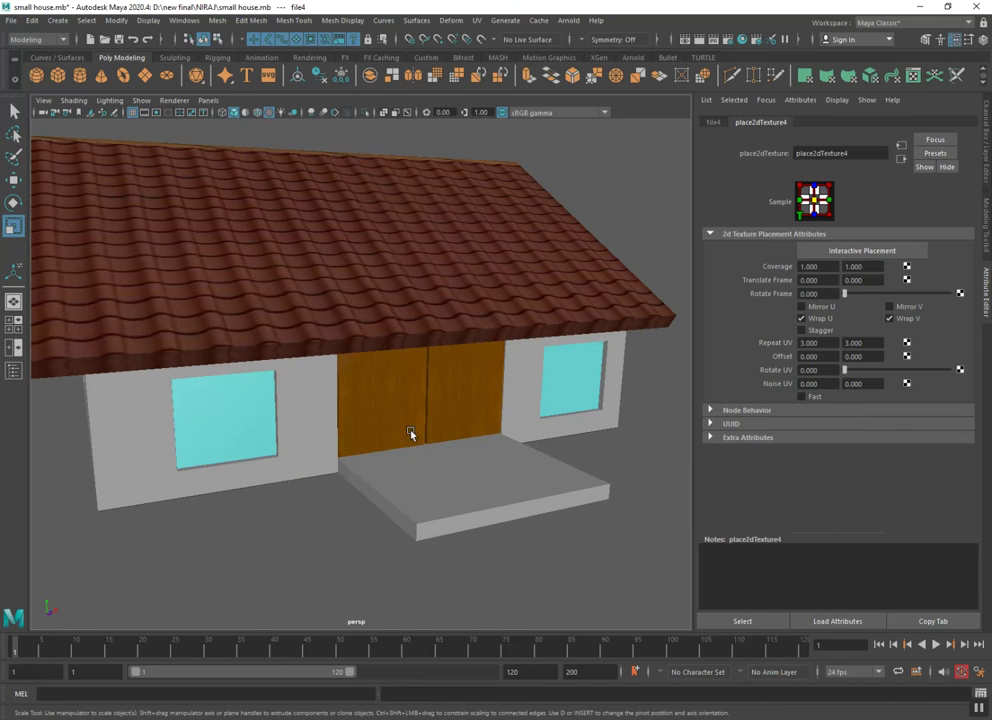
mouse_move(399, 458)
alt+mouse_down()
mouse_move(273, 474)
mouse_move(401, 458)
alt+mouse_up()
Assign the house walls a new Phong E material with a file colour texture
click(382, 390)
right_drag(382, 390, 381, 592)
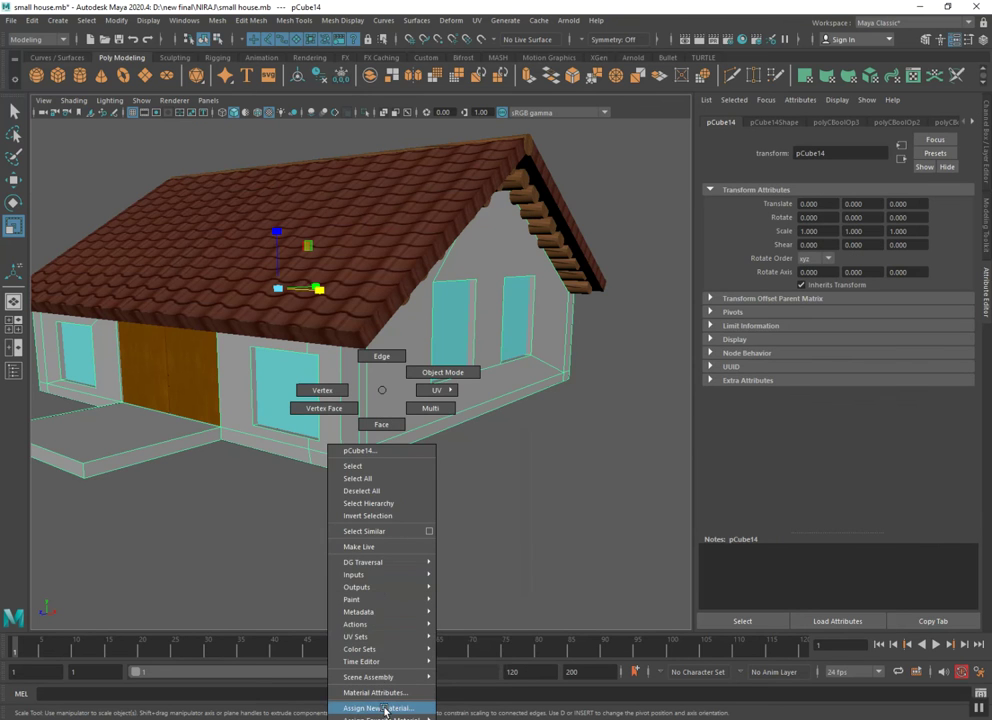
click(380, 707)
click(446, 381)
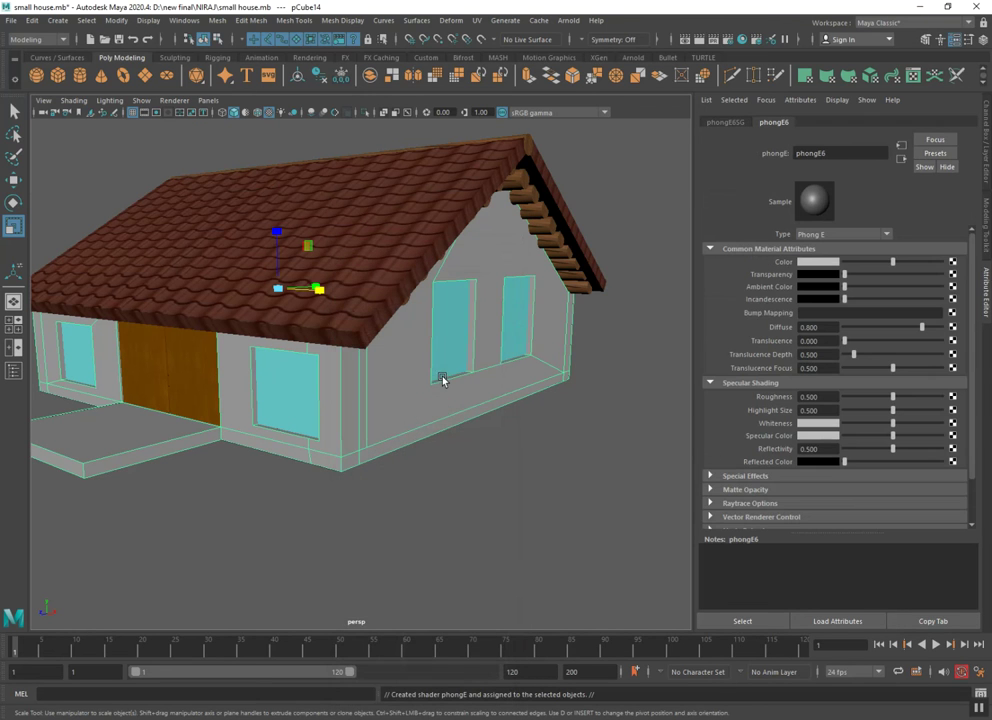
click(952, 262)
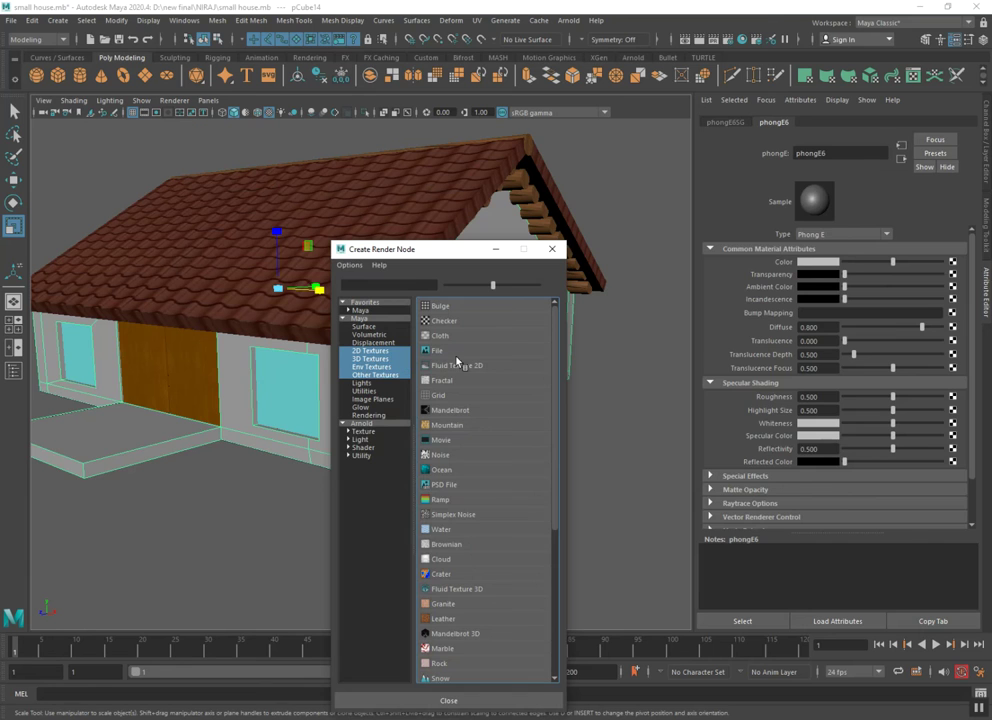
click(511, 351)
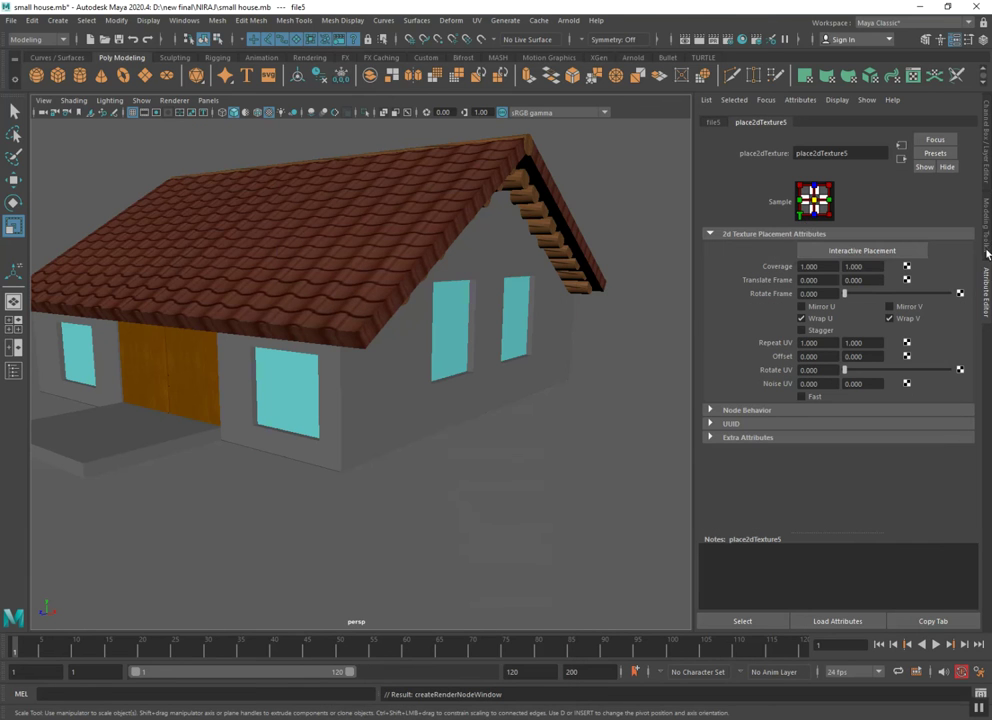
click(711, 122)
Load 1.jpg from D:\new downloads\collection image as the wall texture, then reopen the browser
click(955, 290)
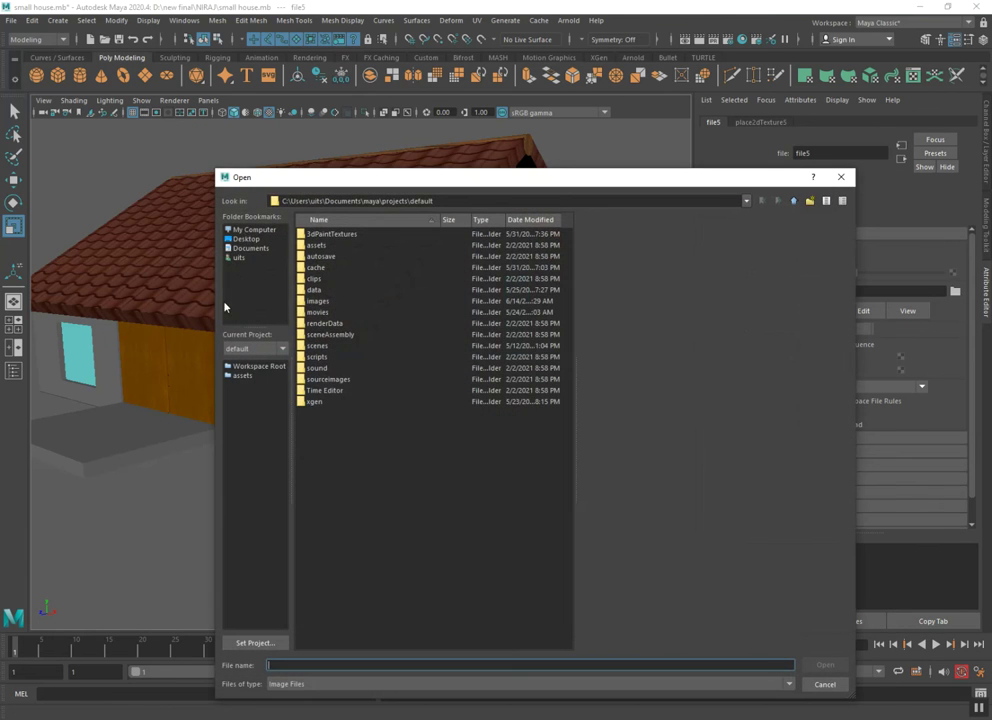
click(247, 233)
double_click(305, 245)
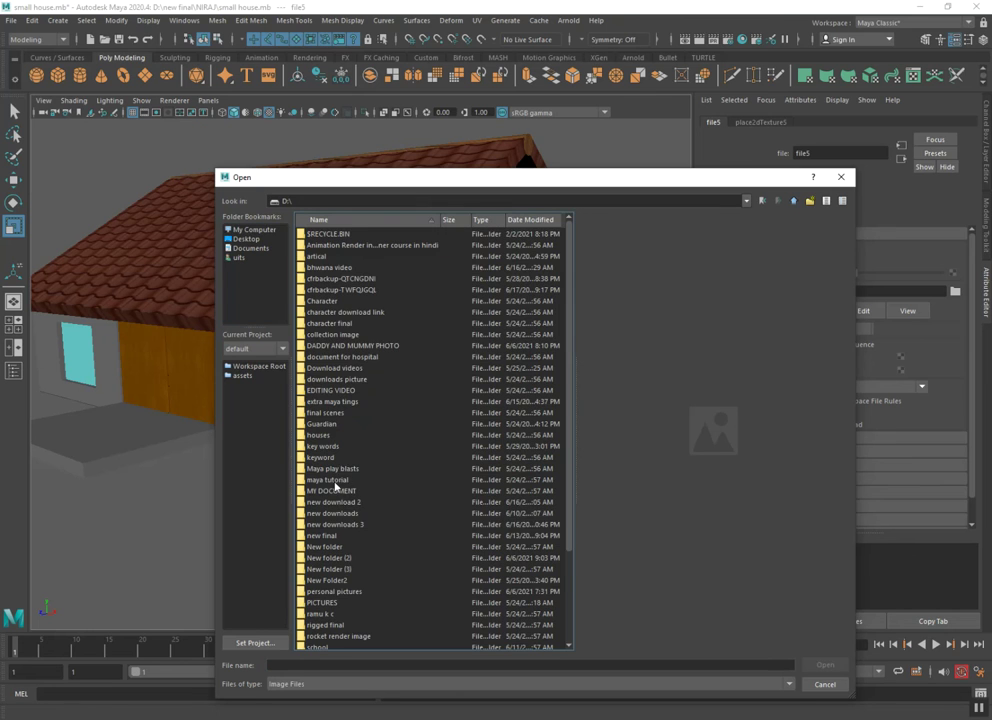
double_click(336, 516)
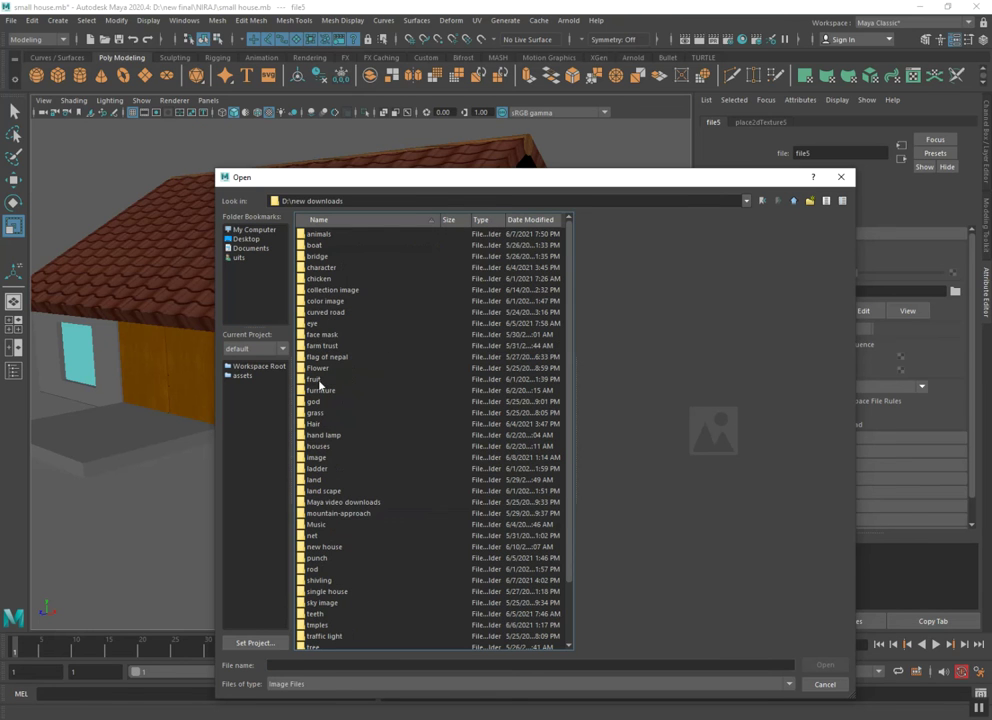
double_click(322, 290)
double_click(325, 247)
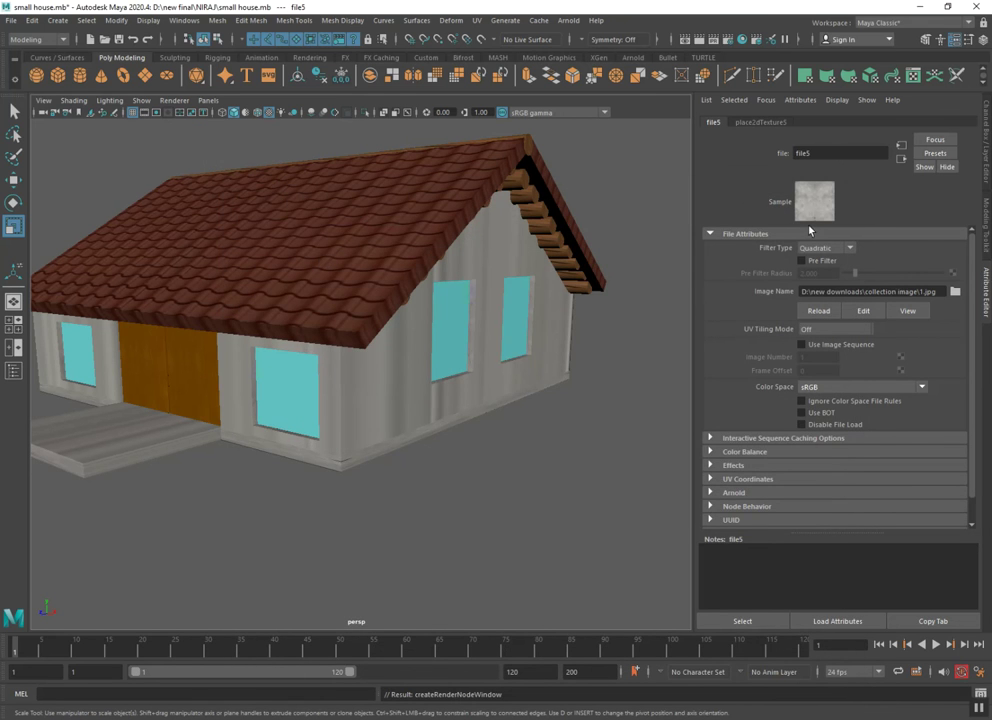
click(955, 291)
click(793, 201)
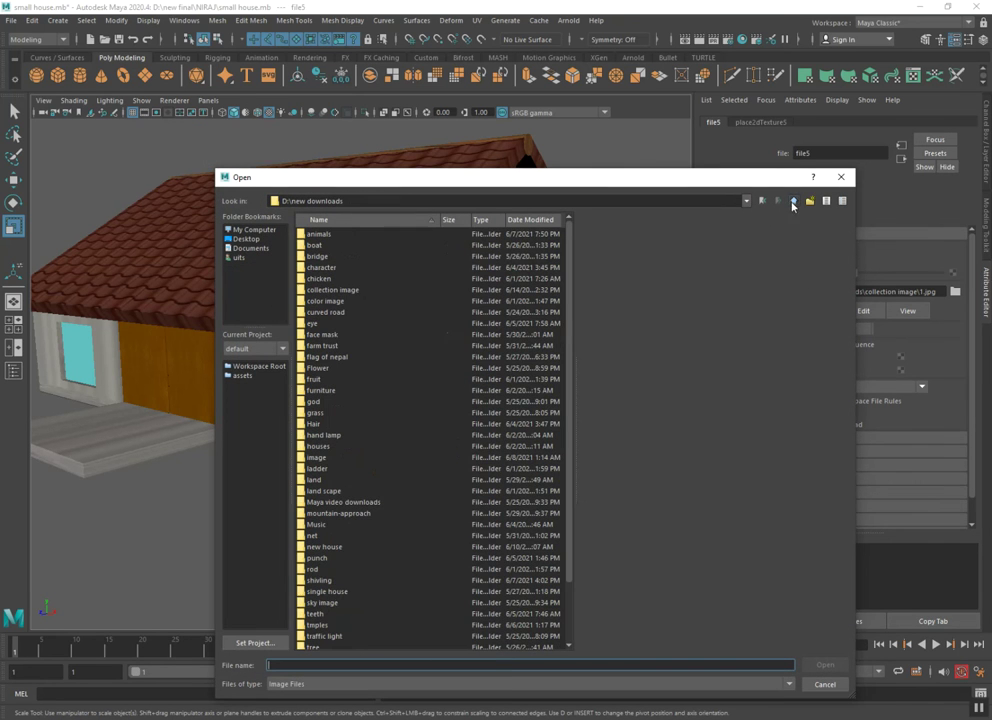
Preview textures in the mix color folder, then return to the color image folder
double_click(325, 301)
double_click(320, 357)
scroll(316, 560, down, 4)
scroll(316, 565, down, 5)
scroll(315, 567, down, 4)
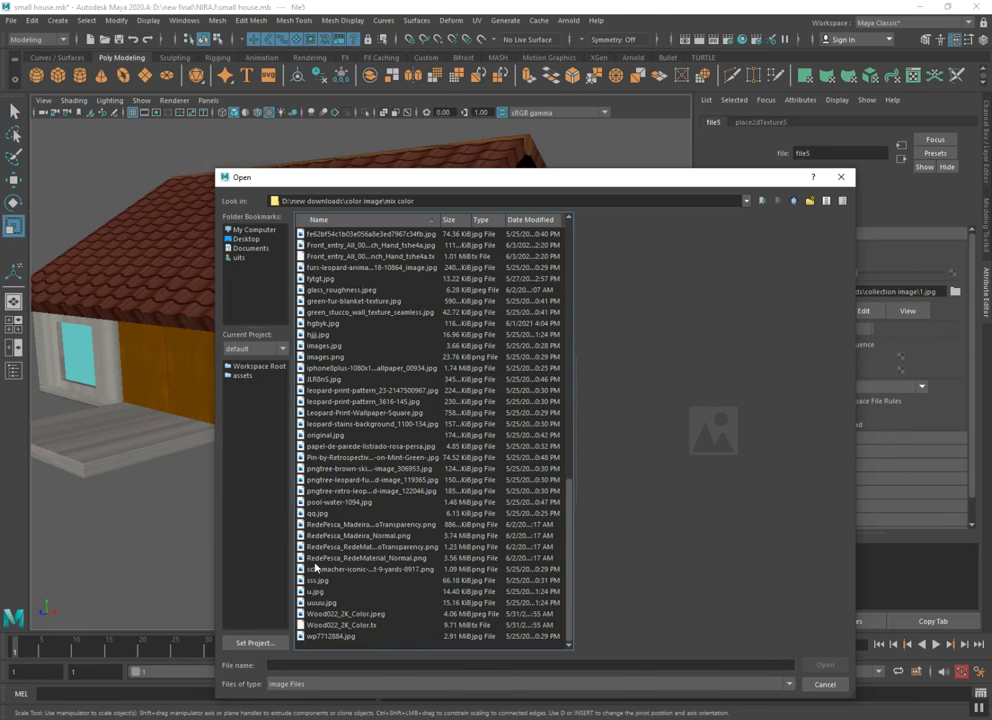
click(318, 614)
key(Up)
key(Up)
key(Up)
key(Up)
key(Up)
key(Up)
key(Up)
key(Up)
key(Up)
key(Up)
key(Up)
key(Up)
key(Up)
key(Up)
key(Up)
key(Up)
key(Up)
key(Up)
key(Up)
key(Up)
key(Up)
key(Up)
key(Up)
key(Up)
key(Up)
key(Up)
key(Up)
key(Up)
key(Up)
key(Up)
key(Up)
key(Up)
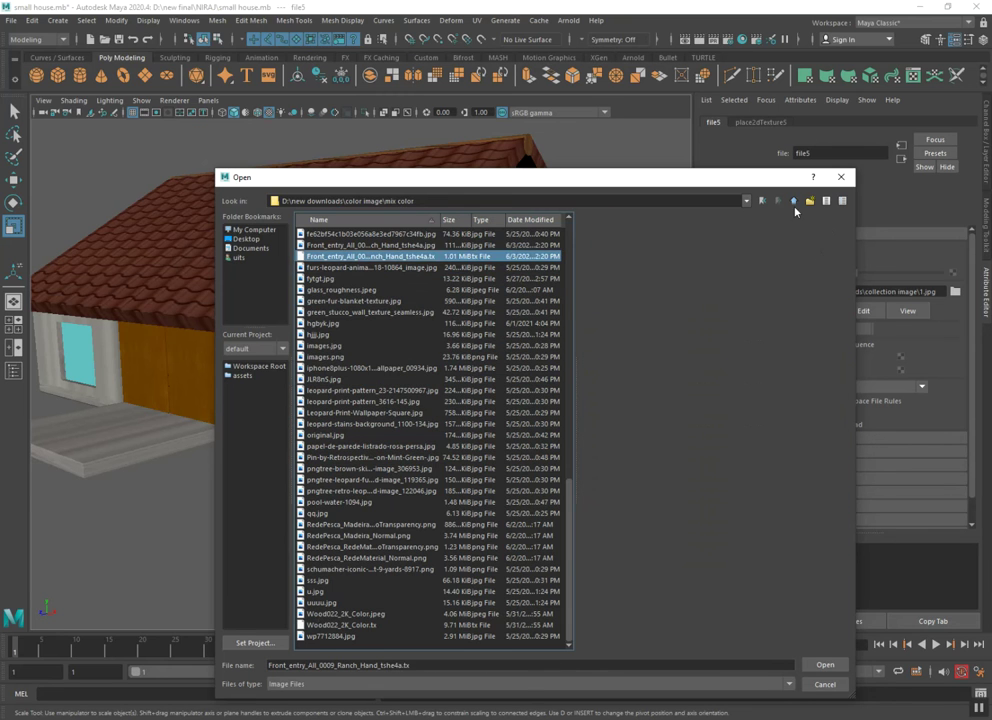
key(BackSpace)
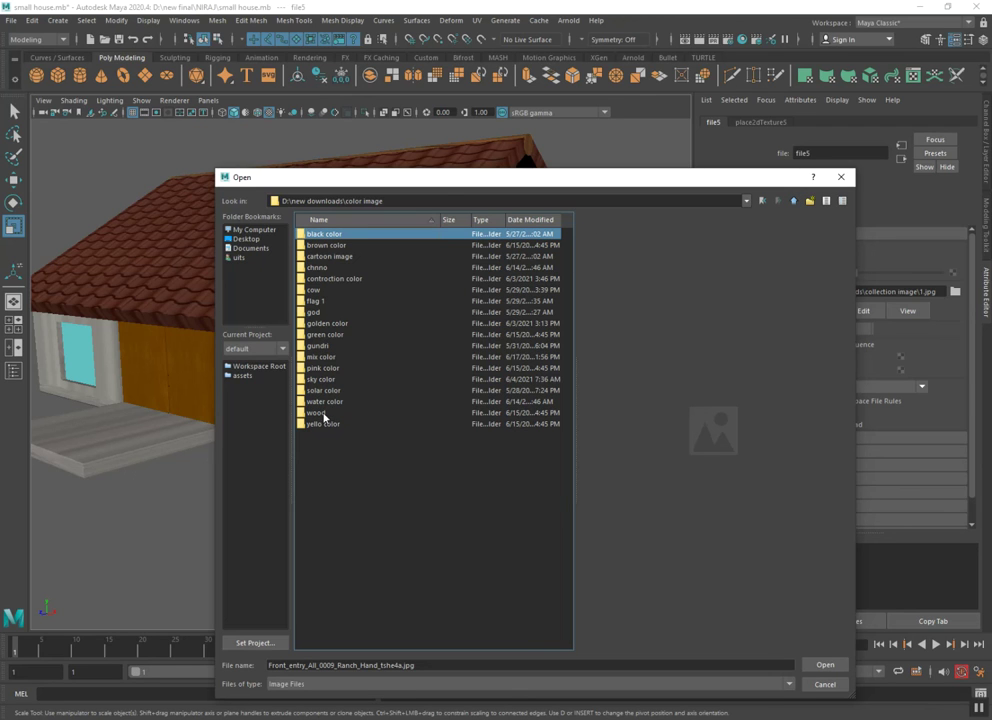
Load the red-concrete-paving-slabs jpg from contraction color into file5 for the walls
double_click(322, 279)
scroll(310, 440, down, 5)
scroll(331, 500, down, 1)
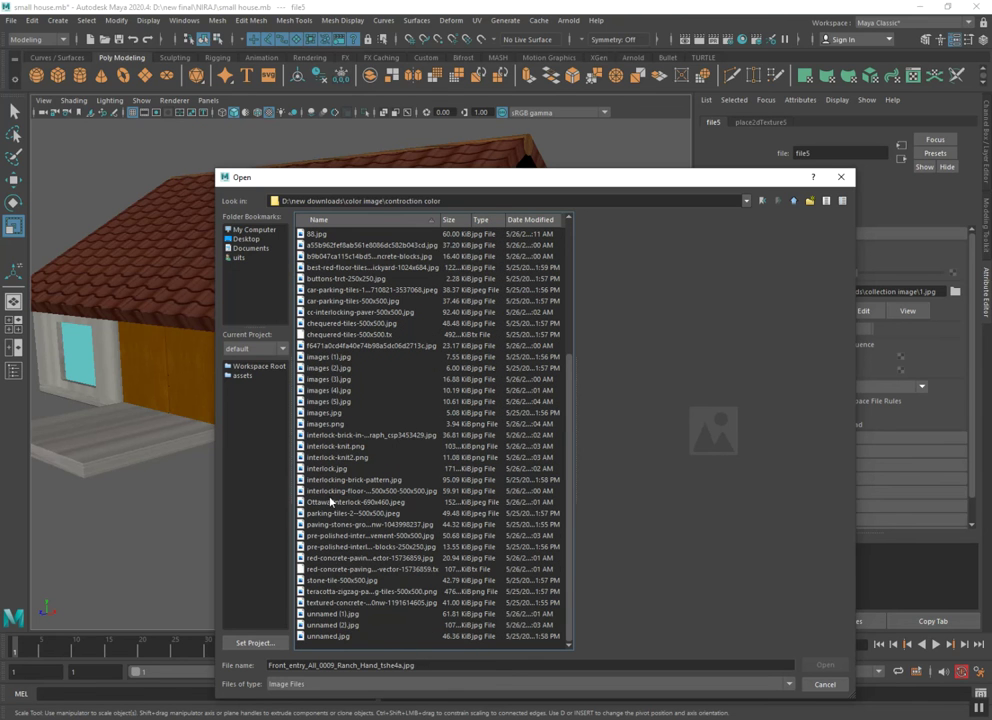
click(339, 613)
key(Up)
key(Up)
key(Up)
key(Up)
key(Up)
key(Return)
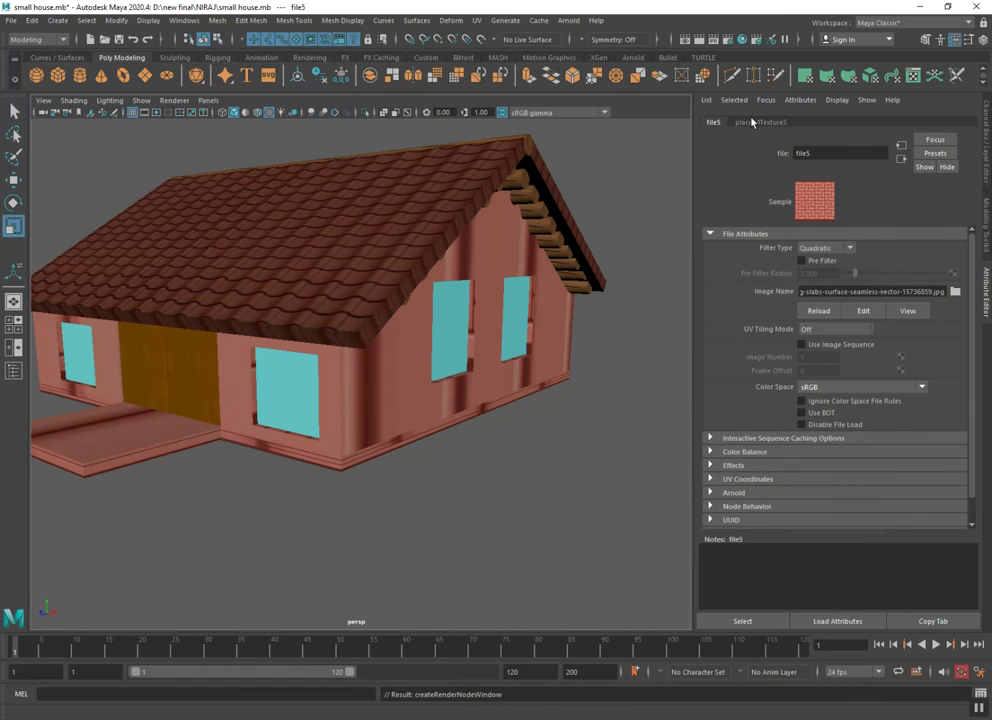
click(755, 122)
Try place2dTexture5 Repeat UV values of 5/5 and then 10, and undo the change
click(815, 343)
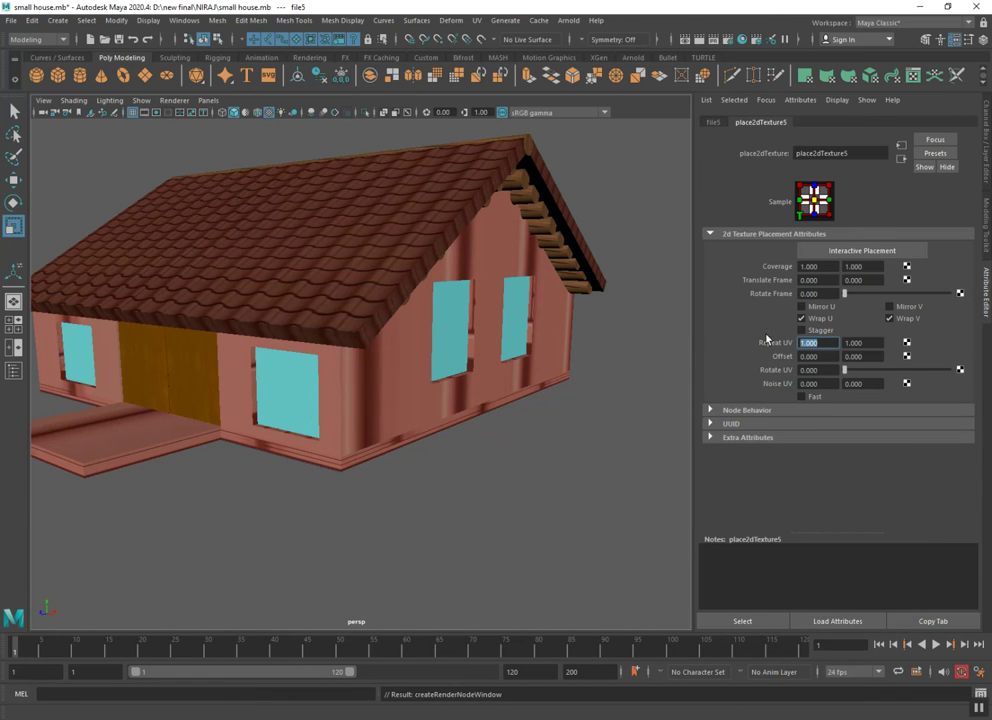
text(5)
key(Return)
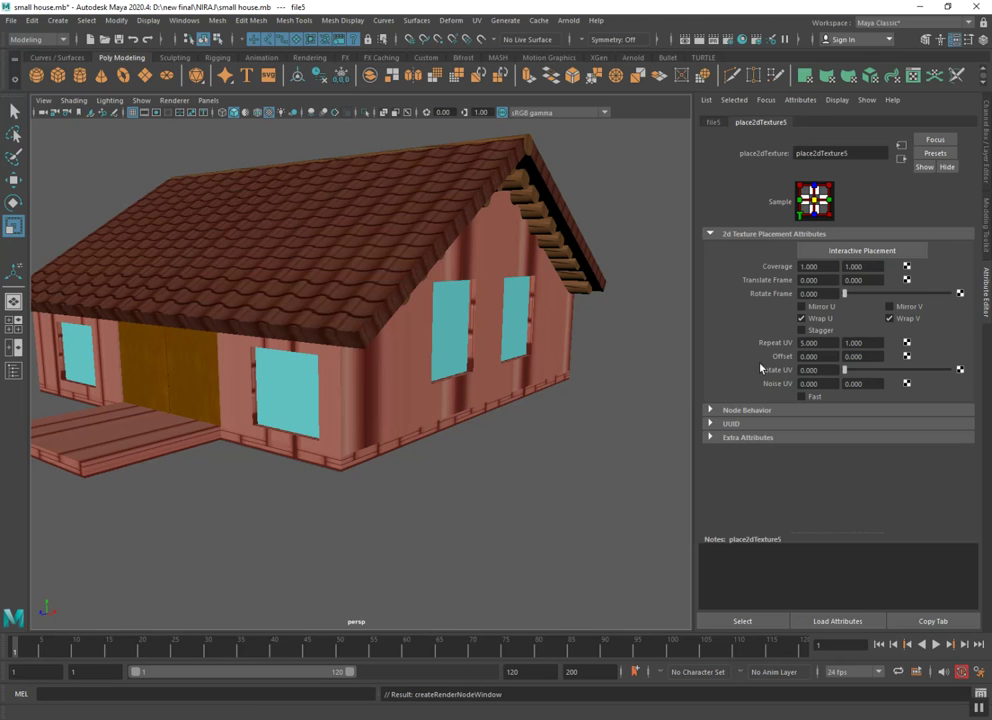
click(876, 343)
text(5)
key(Return)
click(846, 342)
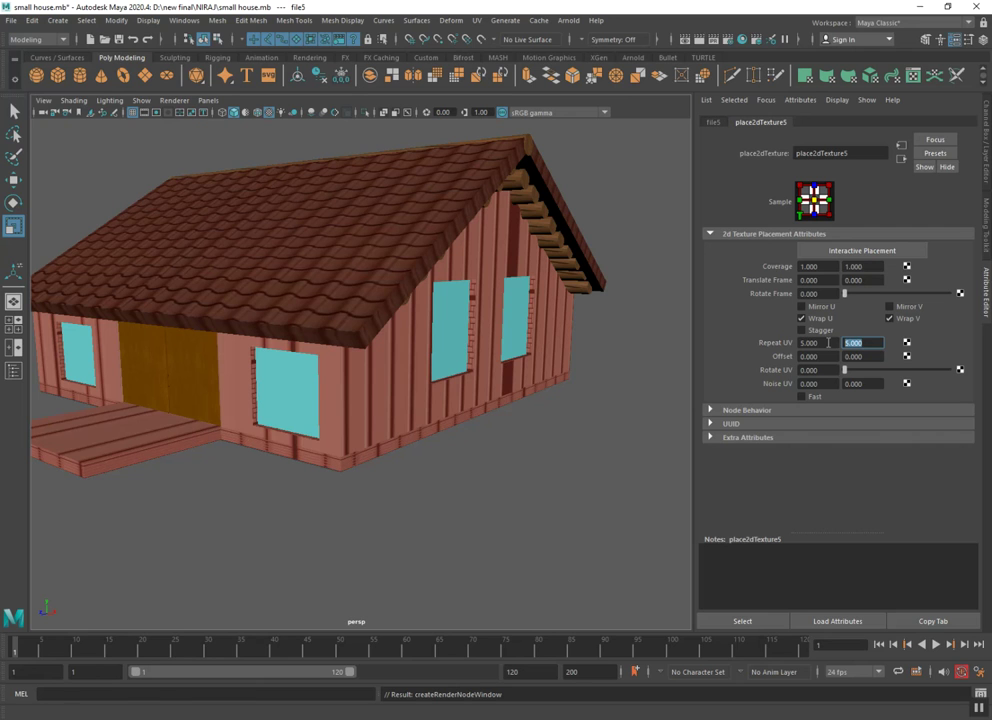
text(10)
key(Return)
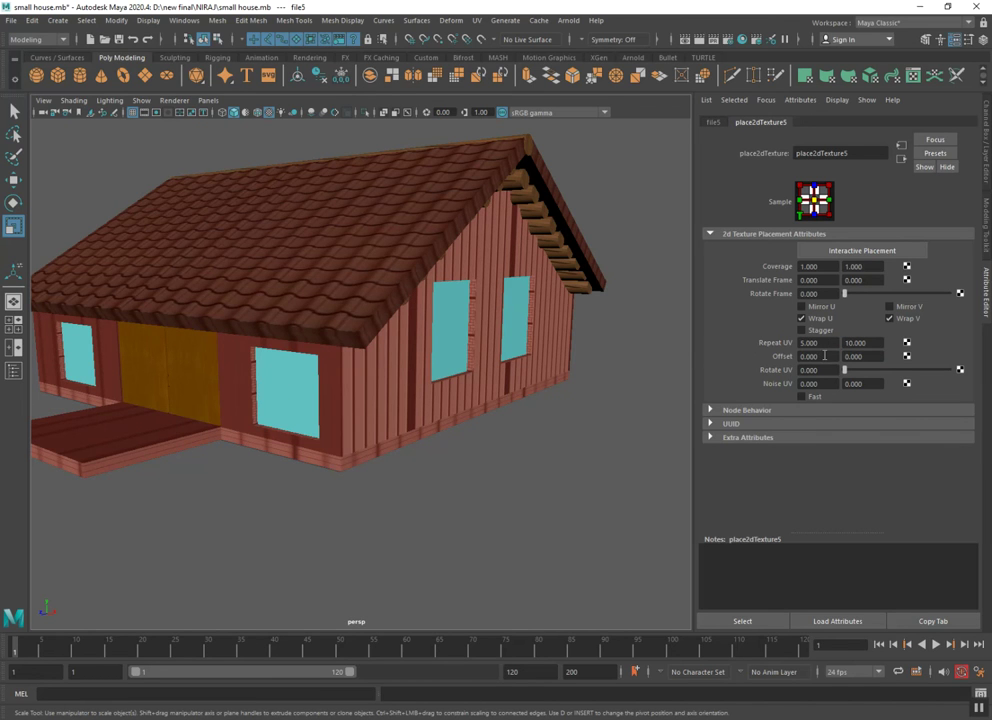
key(ctrl+z)
key(ctrl+z)
key(ctrl+z)
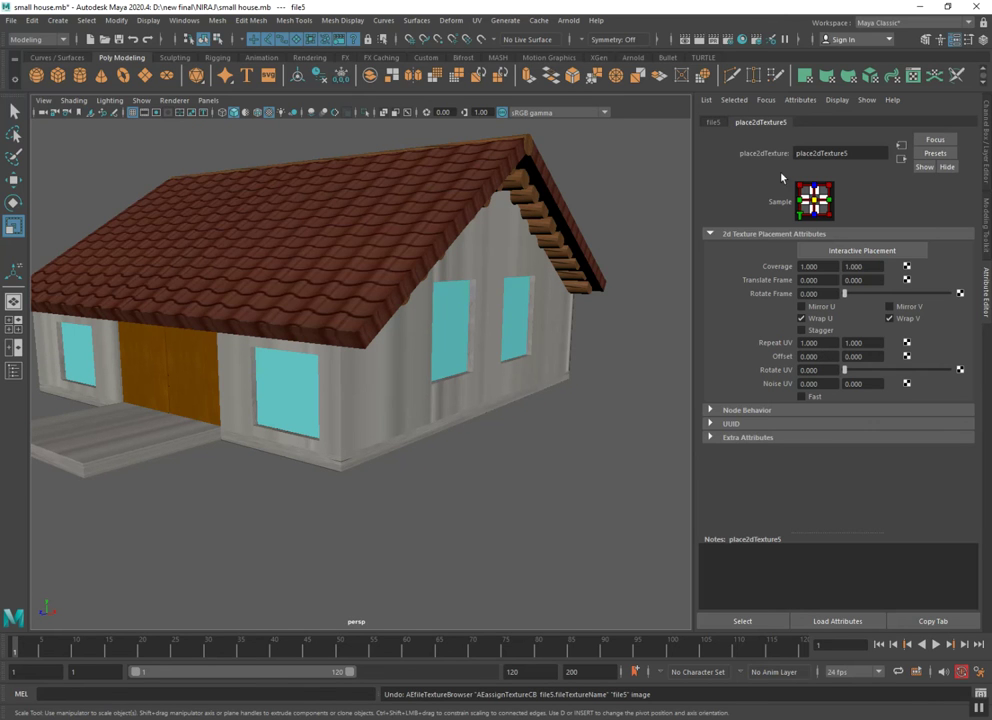
Browse for a new file5 image, previewing textures and navigating to the new downloads 3 folder
click(713, 122)
click(955, 291)
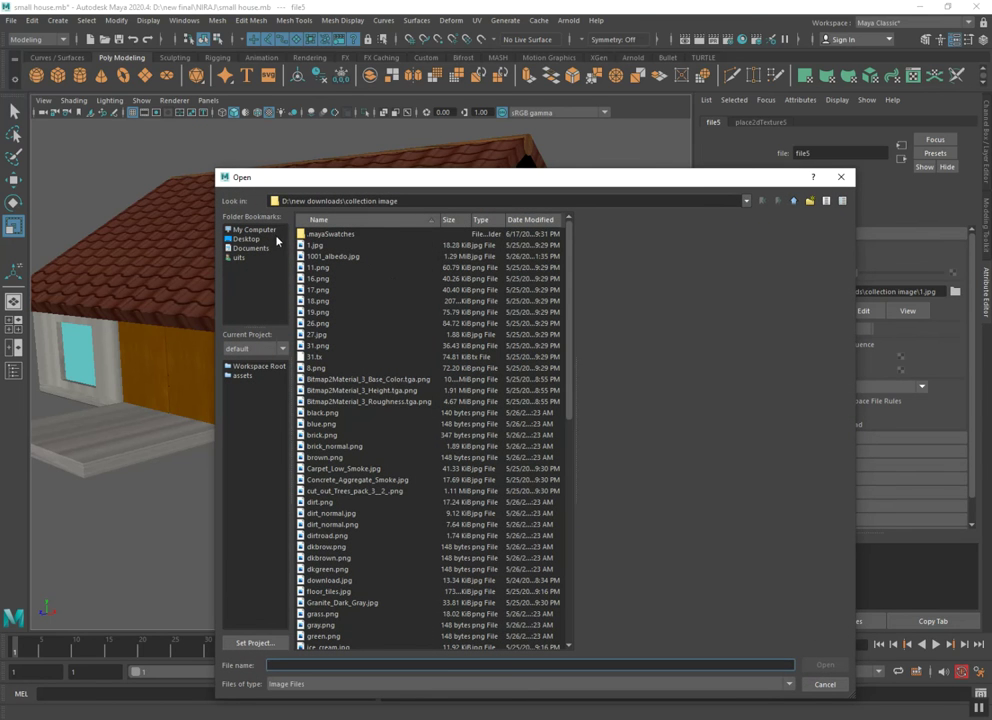
click(316, 245)
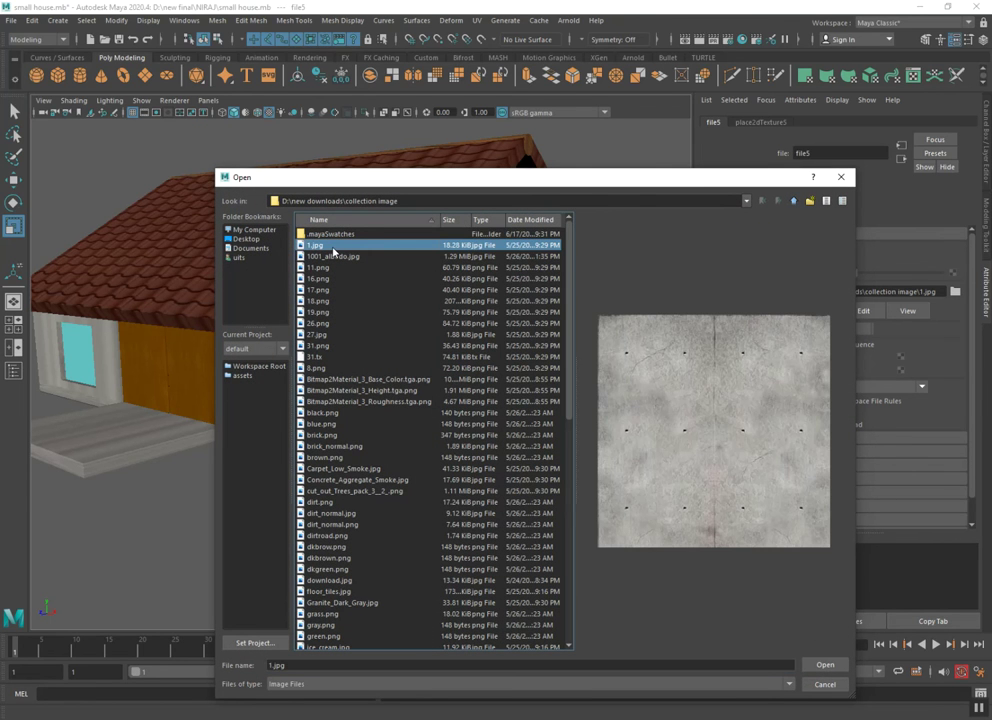
key(Down)
key(Down)
key(Down)
key(Down)
key(Down)
key(Down)
key(Down)
key(Down)
key(Down)
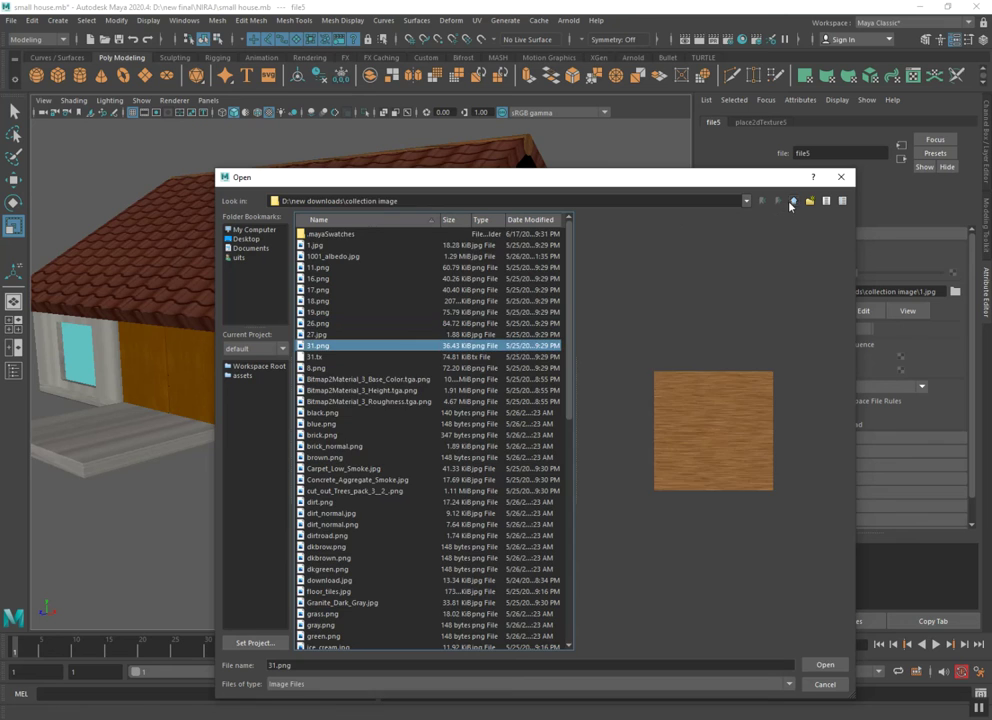
click(792, 201)
key(Down)
key(Down)
key(Down)
key(Down)
key(Down)
key(Down)
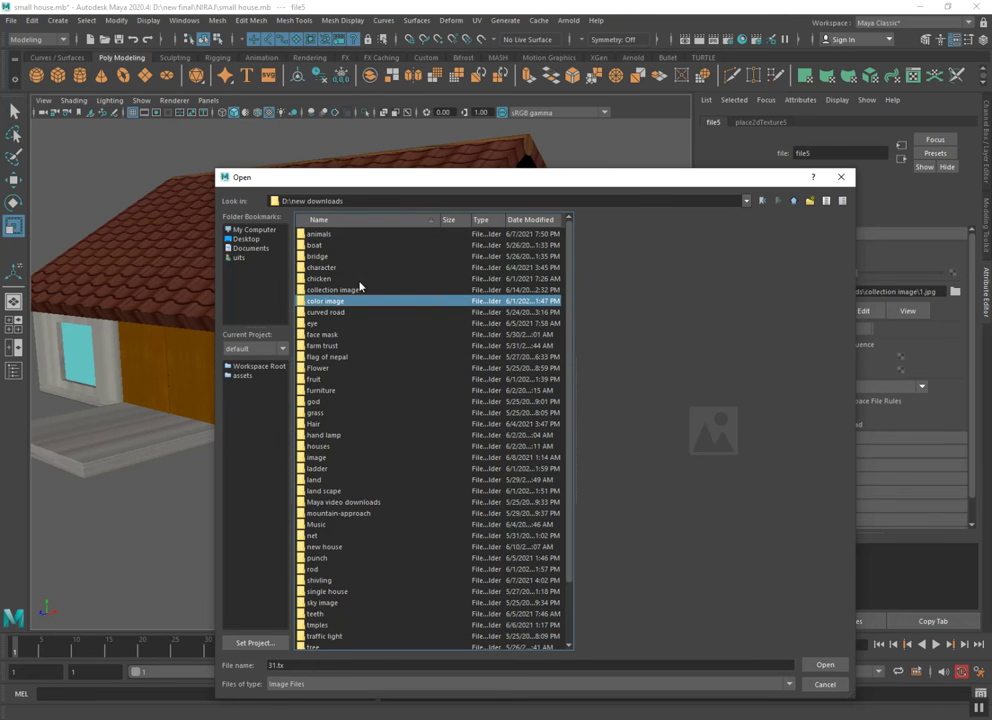
click(792, 201)
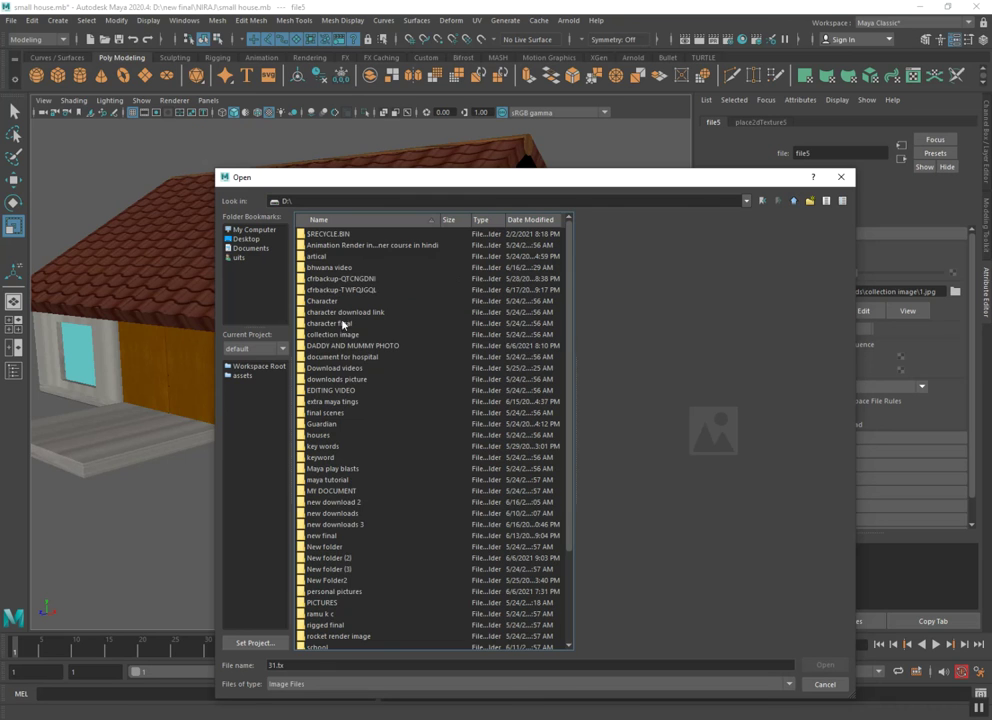
double_click(346, 524)
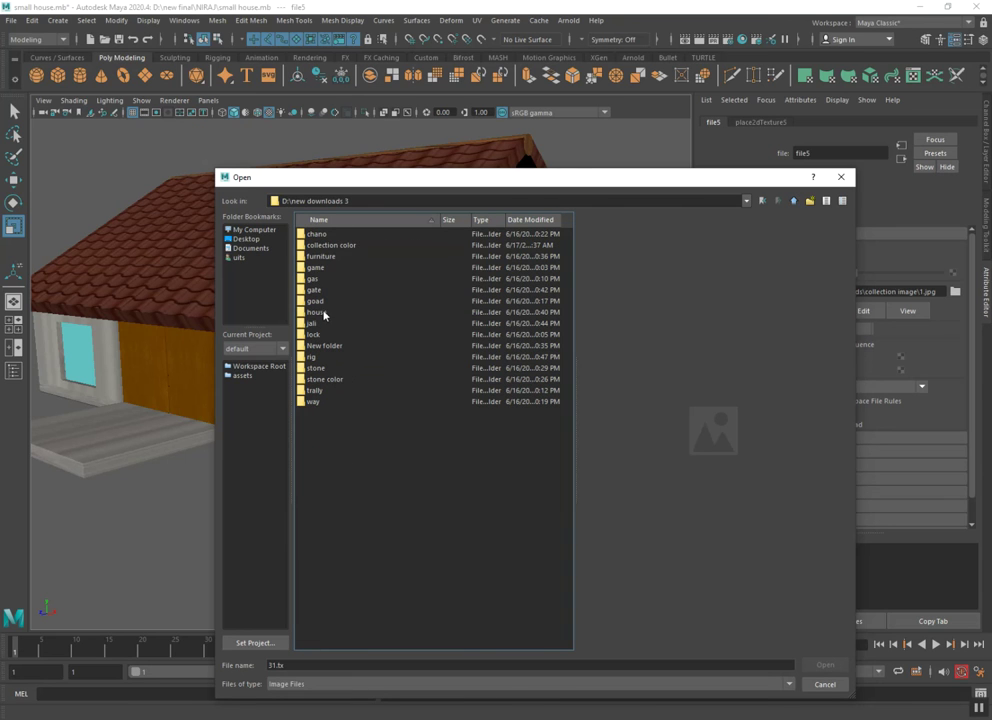
Load Leonora.jpeg from the collection color folder as the brick wall texture
double_click(321, 246)
click(321, 246)
click(319, 256)
key(Down)
key(Down)
key(Down)
key(Down)
key(Down)
key(Down)
key(Down)
key(Down)
key(Down)
key(Down)
key(Down)
key(Down)
key(Down)
key(Down)
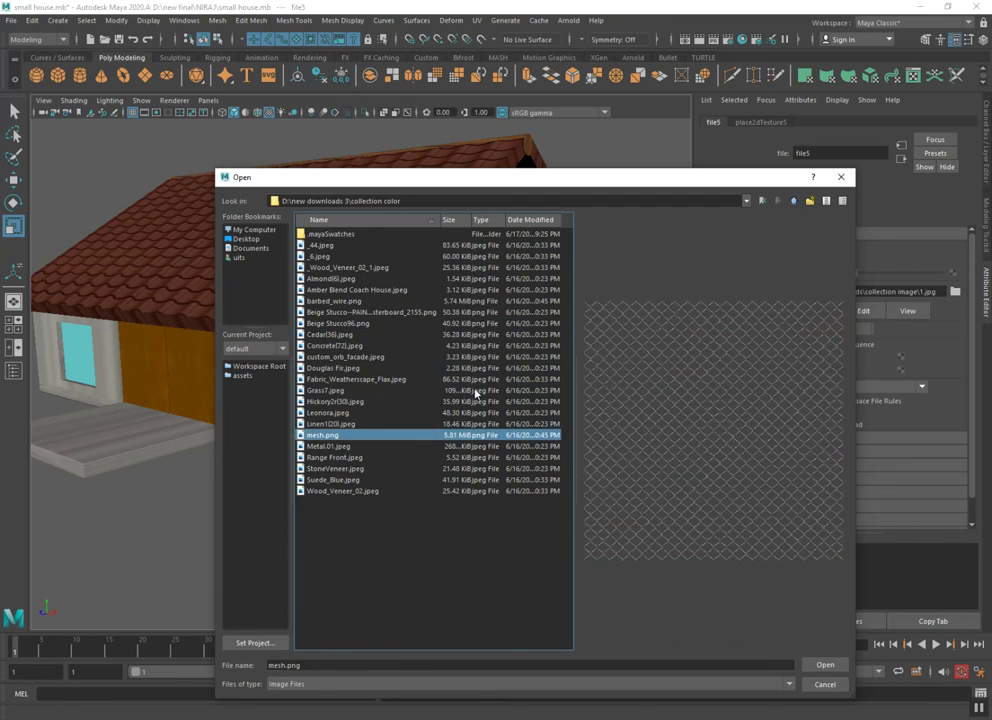
key(Up)
key(Up)
key(Return)
scroll(447, 438, down, 1)
mouse_move(450, 452)
alt+mouse_down()
mouse_move(494, 461)
mouse_move(394, 454)
mouse_move(361, 432)
mouse_move(391, 430)
alt+mouse_up()
scroll(391, 430, up, 2)
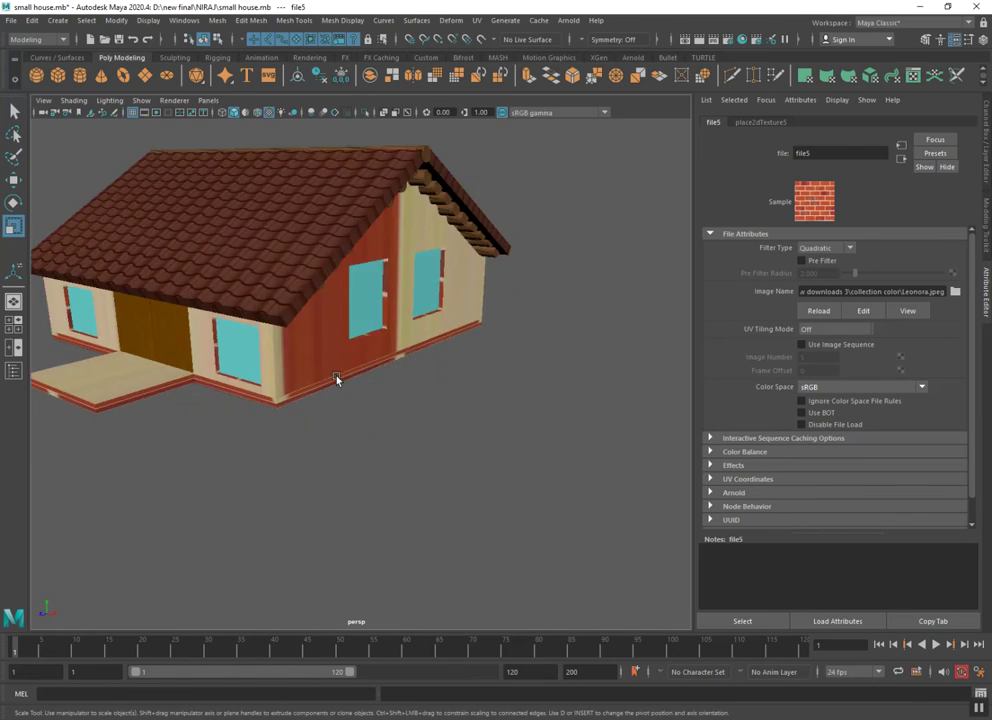
Set place2dTexture5 Repeat UV to 10 × 10 and orbit to inspect the brick walls
alt+drag(335, 379, 341, 381)
right_click(333, 357)
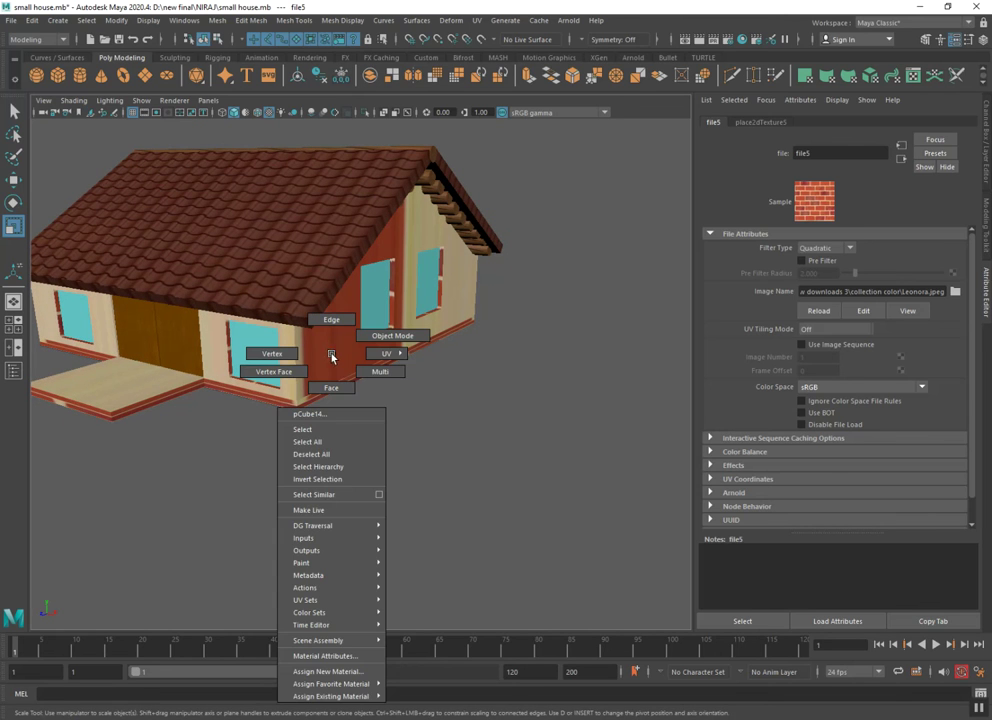
click(761, 122)
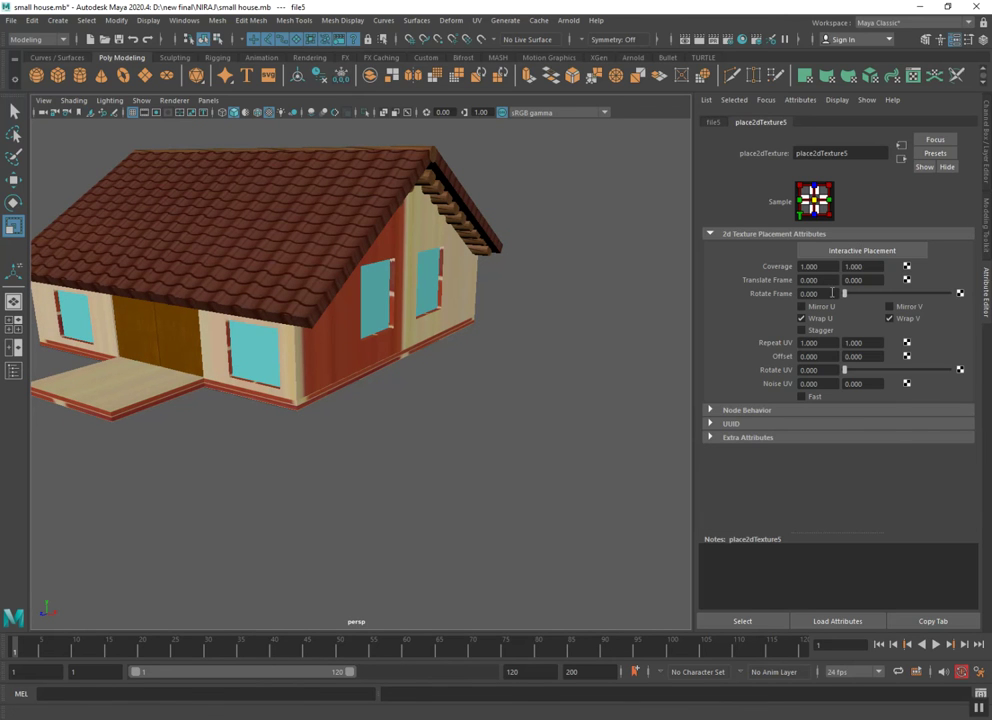
click(801, 342)
key(Return)
key(Tab)
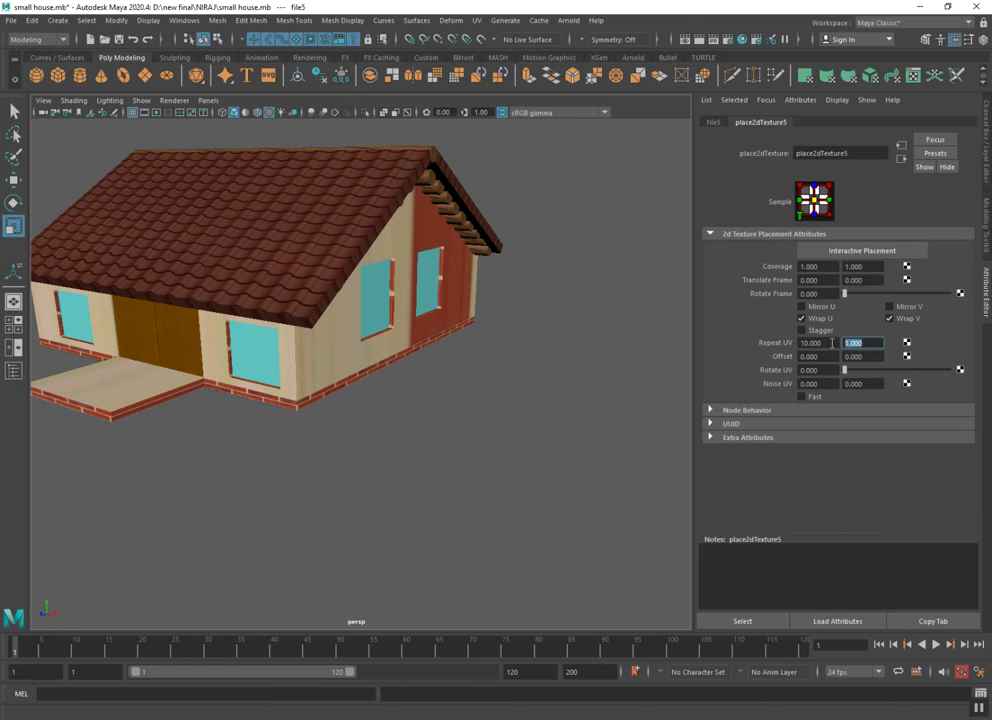
text(10.000)
key(Return)
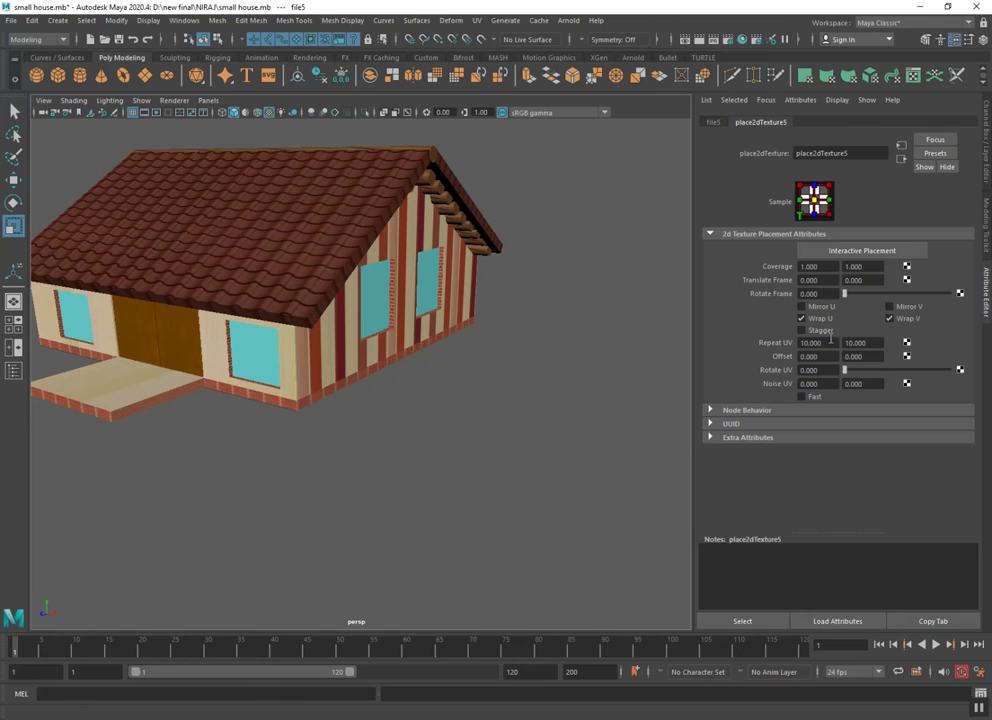
mouse_move(400, 395)
alt+mouse_down()
mouse_move(333, 474)
mouse_move(405, 445)
mouse_move(489, 446)
alt+mouse_up()
alt+right_drag(489, 446, 381, 443)
mouse_move(381, 443)
alt+mouse_down()
mouse_move(472, 438)
mouse_move(542, 452)
mouse_move(399, 456)
mouse_move(480, 450)
alt+mouse_up()
scroll(471, 437, up, 3)
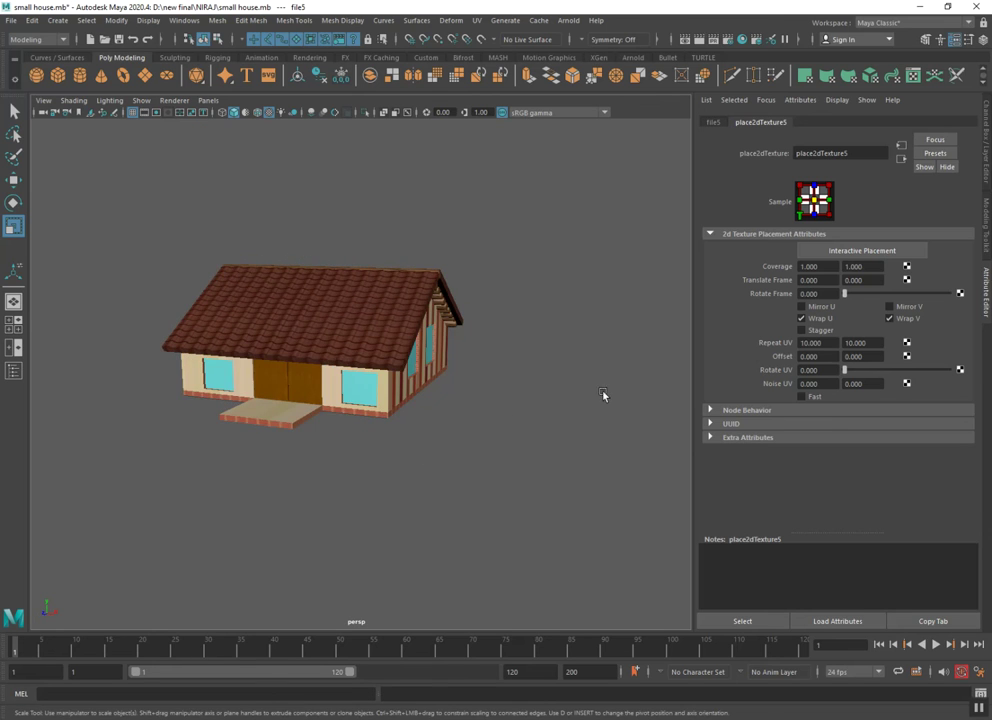
alt+drag(603, 395, 473, 415)
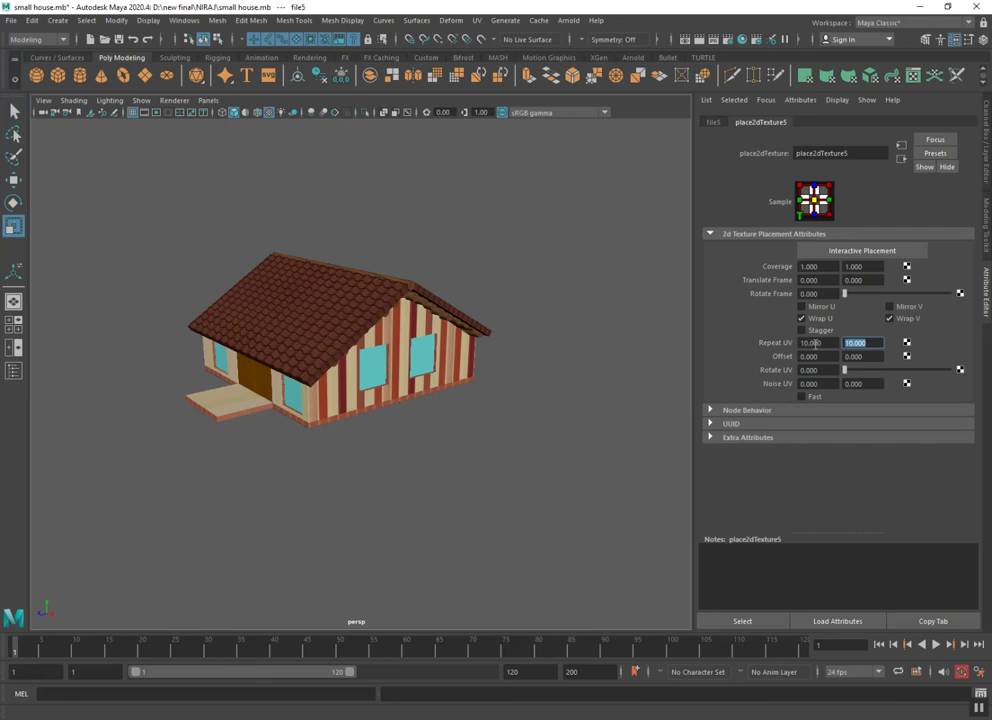
Reset Repeat UV to 1 × 1 and save the scene as small house.mb
text(1)
key(Return)
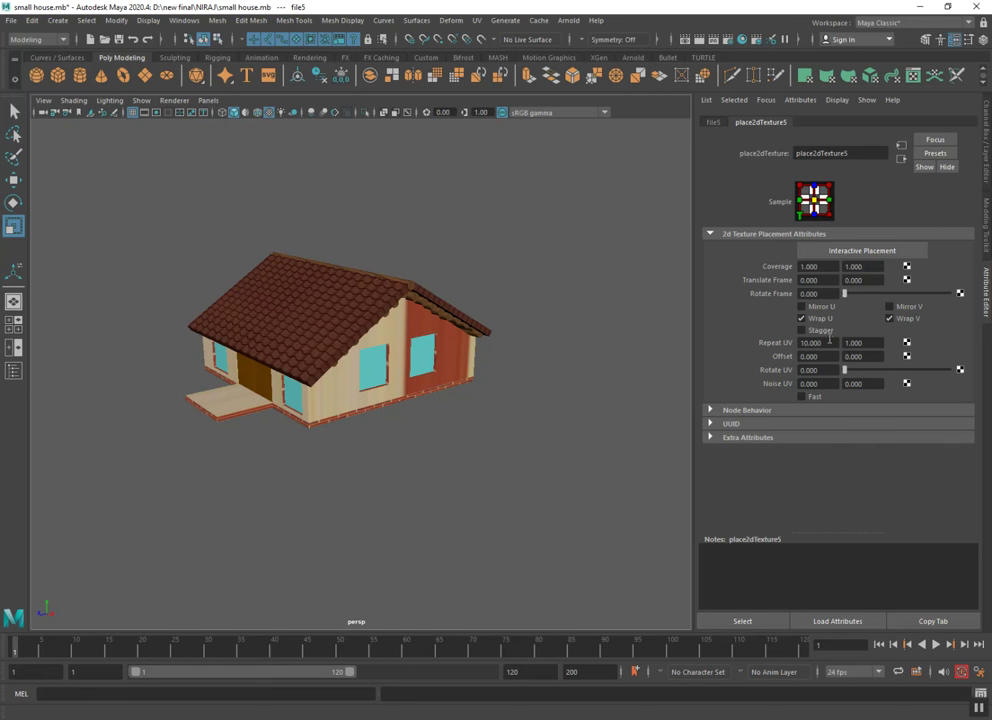
text(1)
key(Return)
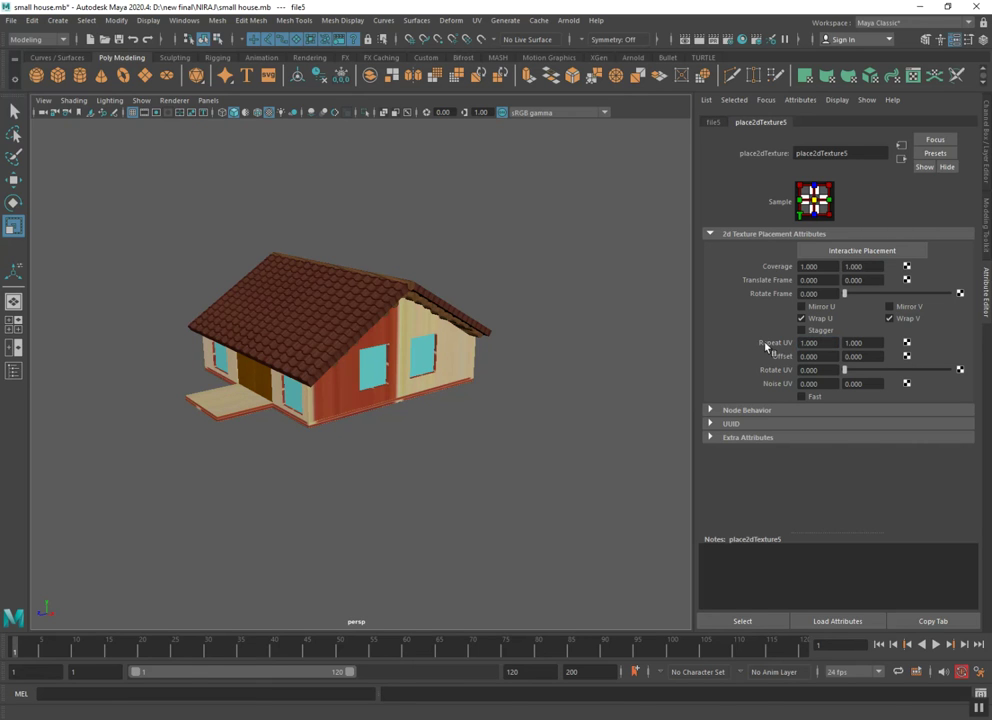
key(ctrl+s)
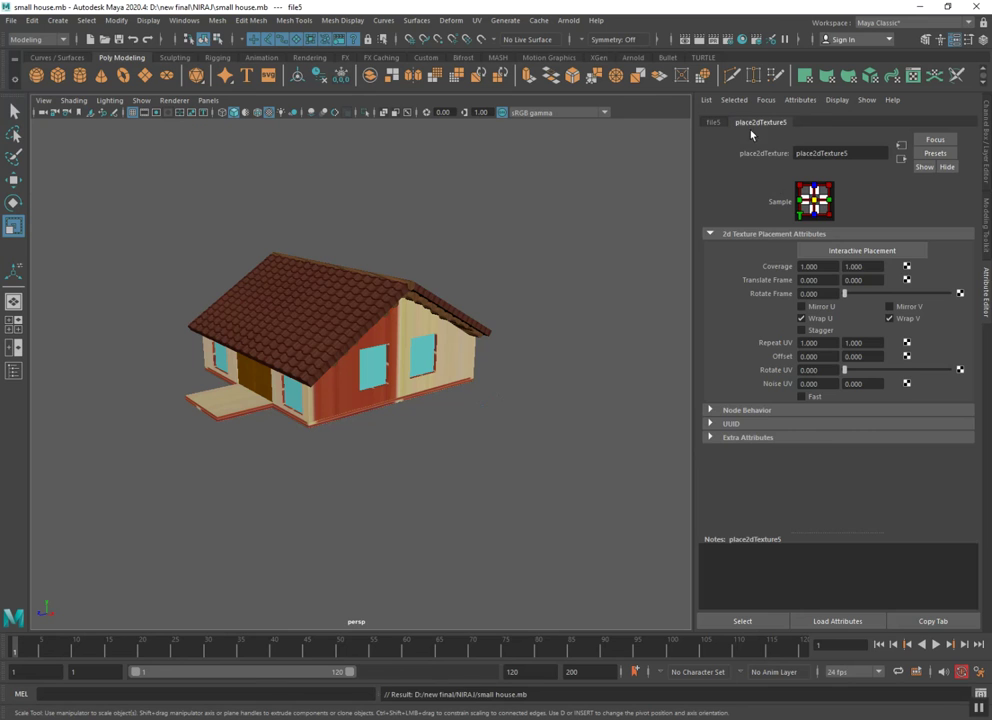
click(713, 122)
Preview textures and load Fabric_Weatherscape_Flax onto the house walls
click(954, 292)
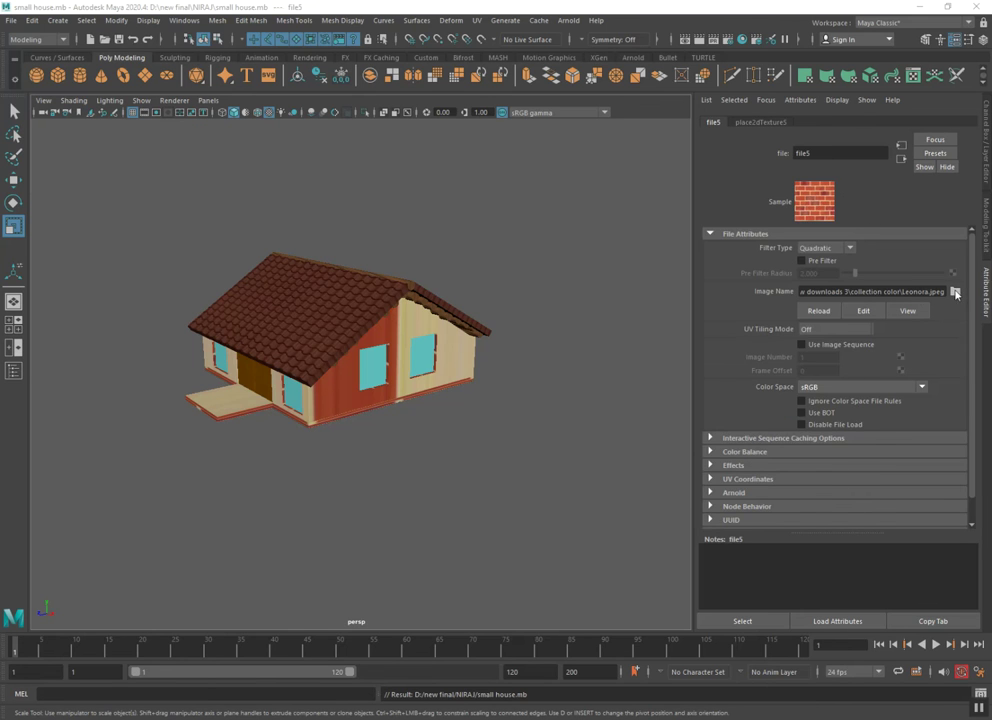
click(332, 246)
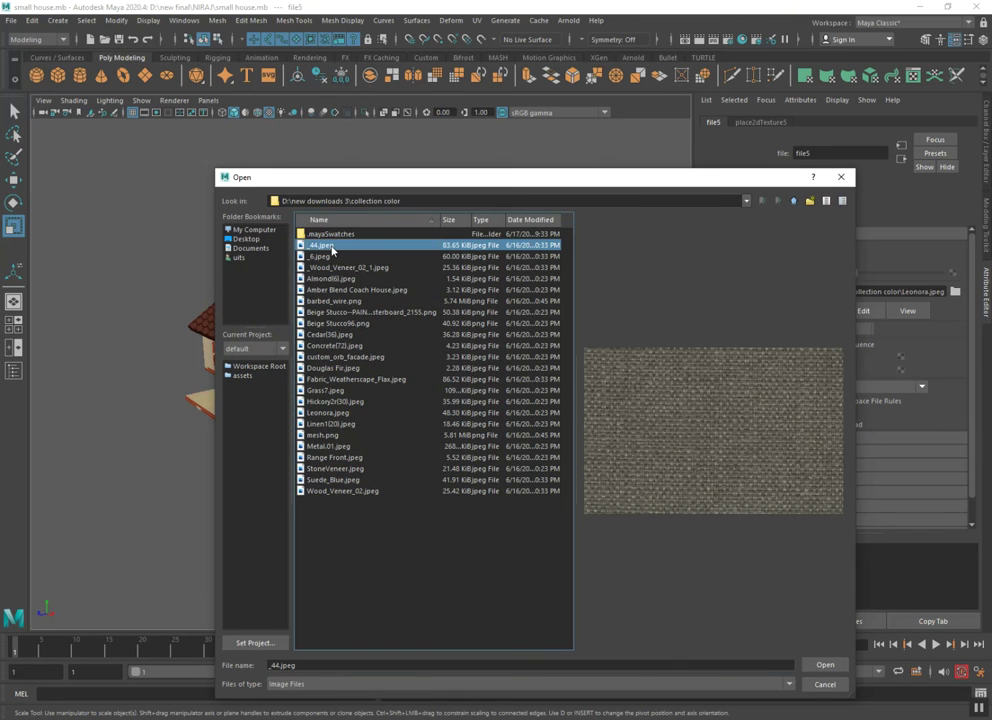
key(Down)
key(Down)
key(Down)
key(Down)
key(Down)
key(Down)
key(Down)
key(Down)
key(Down)
key(Down)
key(Down)
key(Down)
key(Down)
key(Down)
key(Up)
key(Up)
key(Up)
key(Down)
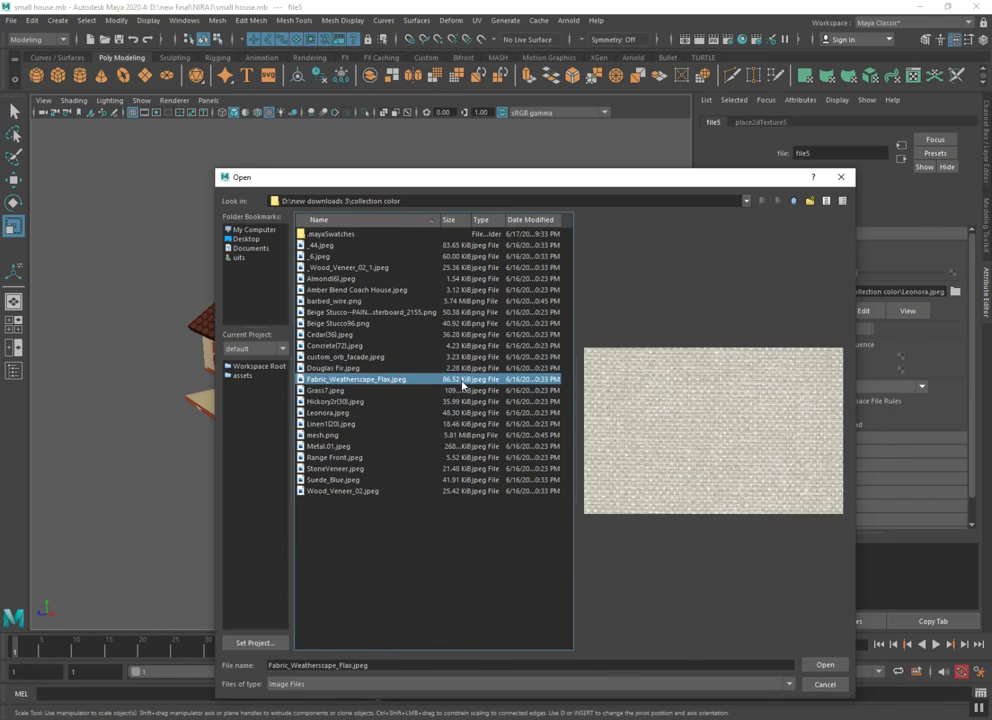
key(Return)
mouse_move(398, 432)
alt+mouse_down()
mouse_move(454, 427)
mouse_move(436, 432)
alt+mouse_up()
Undo three times, removing the fabric and brick textures so the walls turn grey
key(ctrl+z)
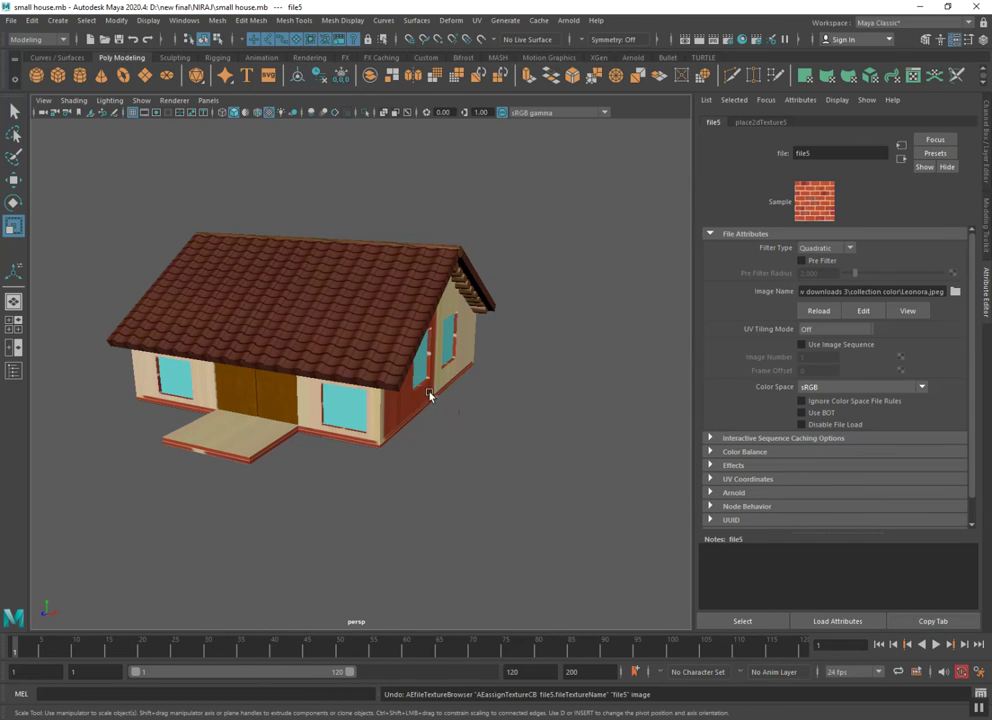
key(ctrl+z)
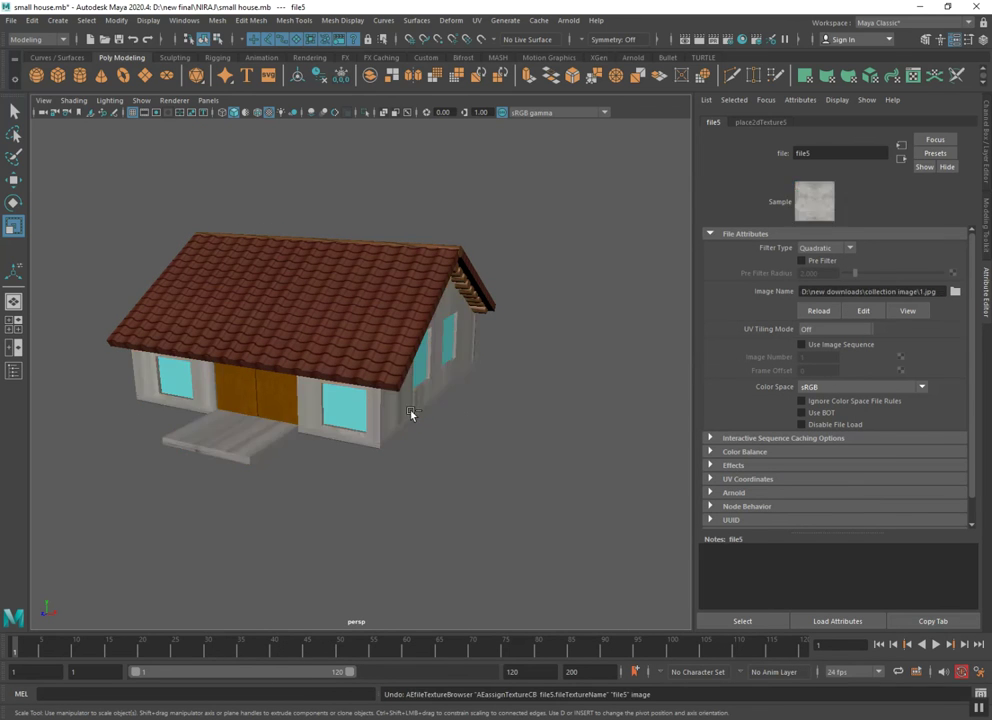
key(ctrl+z)
right_drag(396, 413, 399, 710)
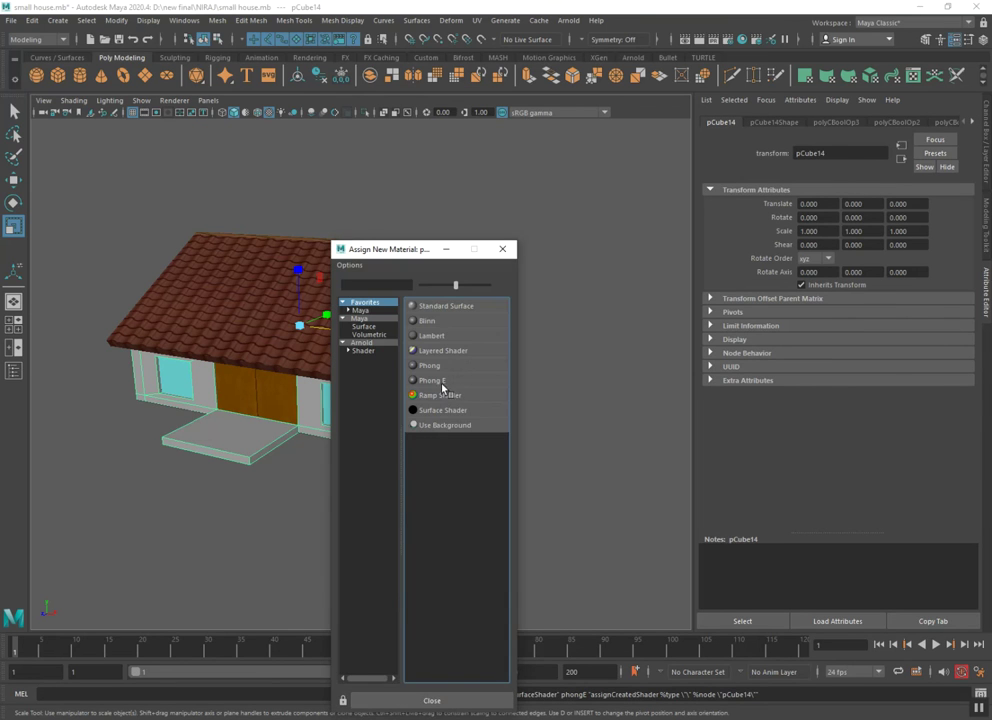
Assign a new Phong E material to the house and pick magenta as its colour
click(432, 380)
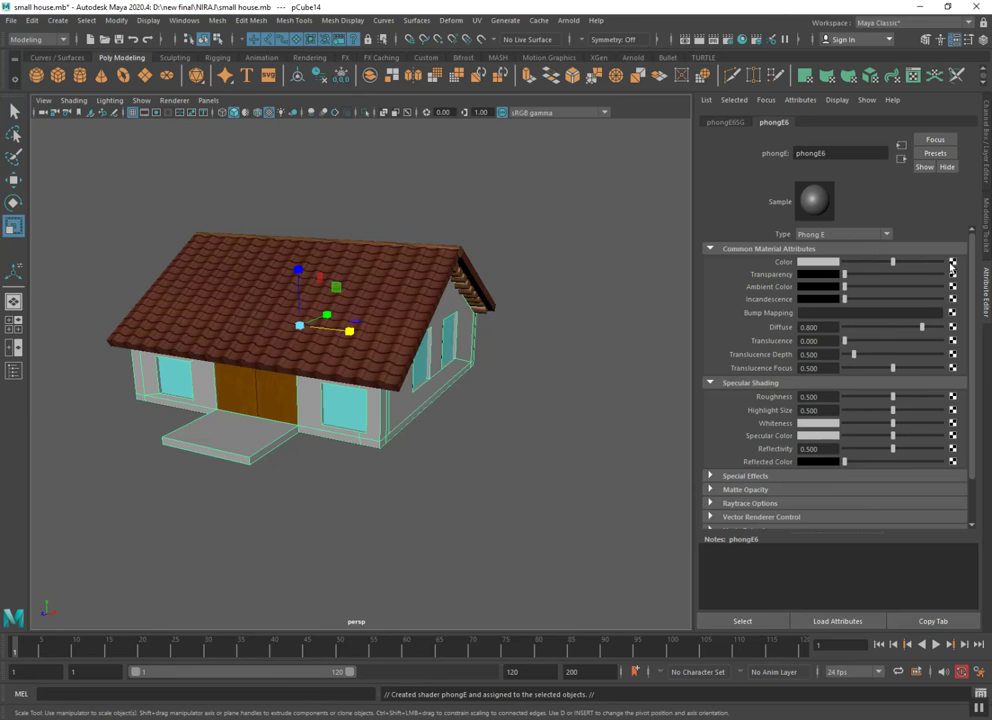
click(951, 264)
click(560, 248)
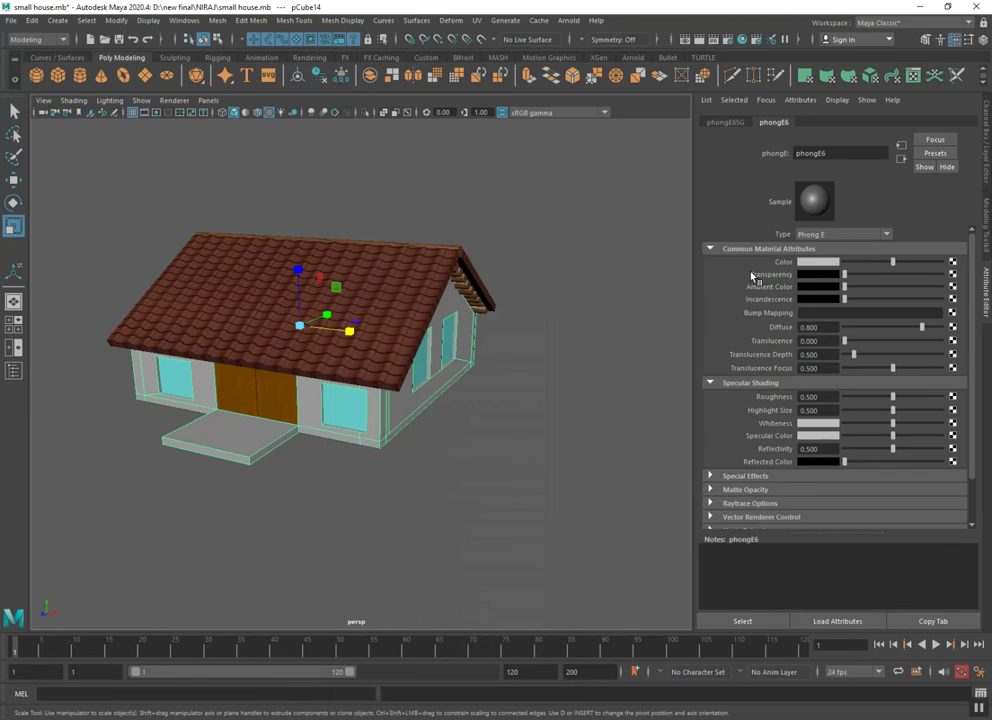
click(810, 264)
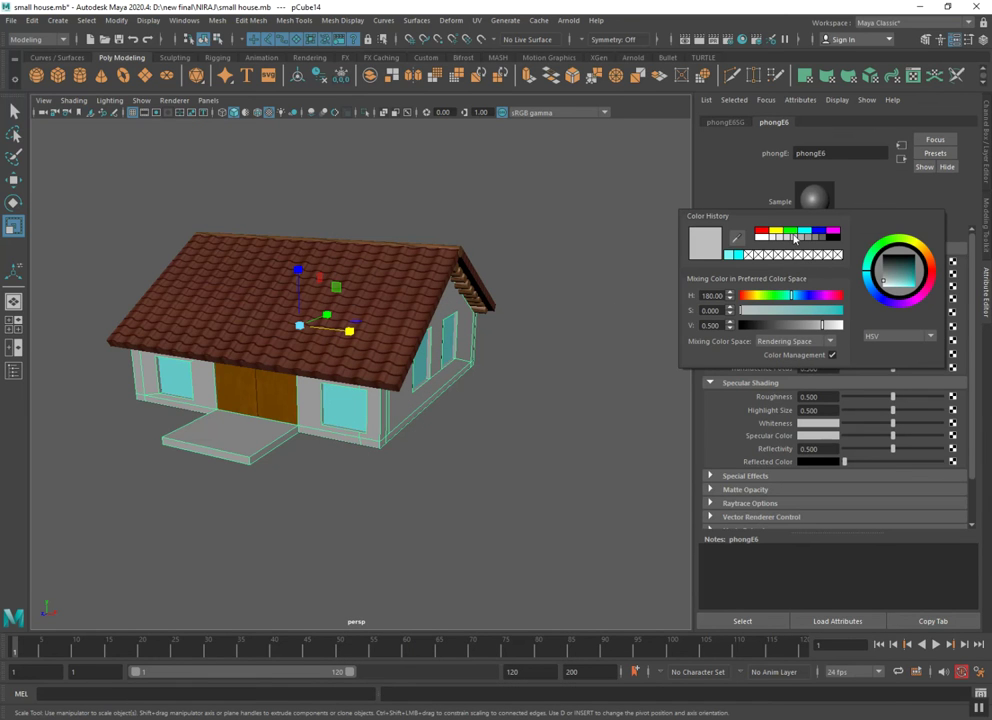
click(790, 233)
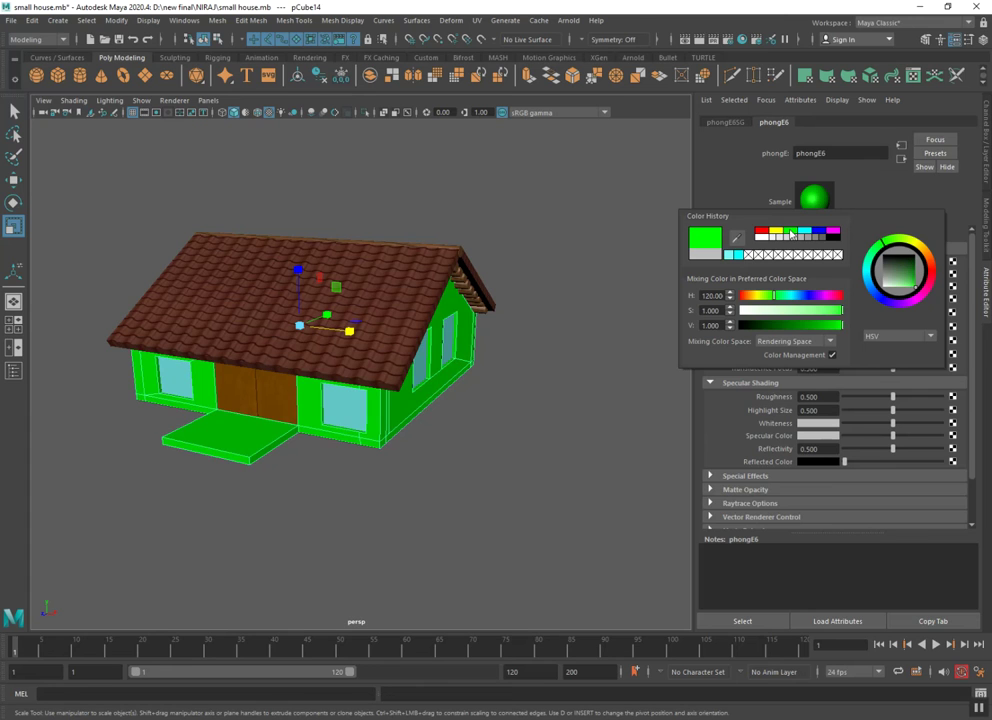
click(820, 233)
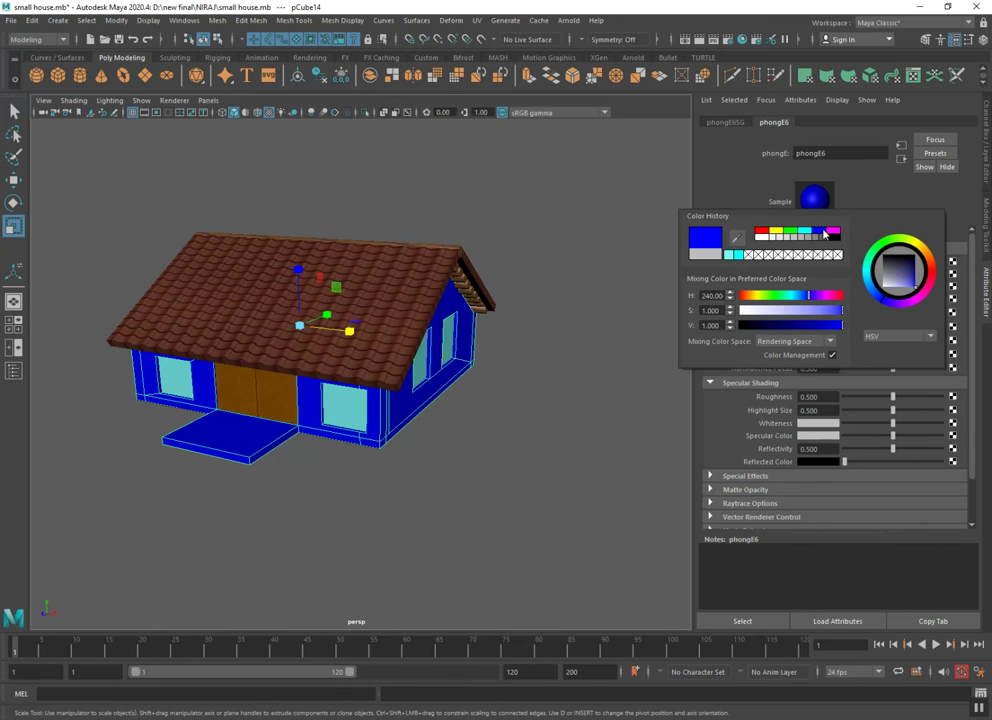
click(830, 233)
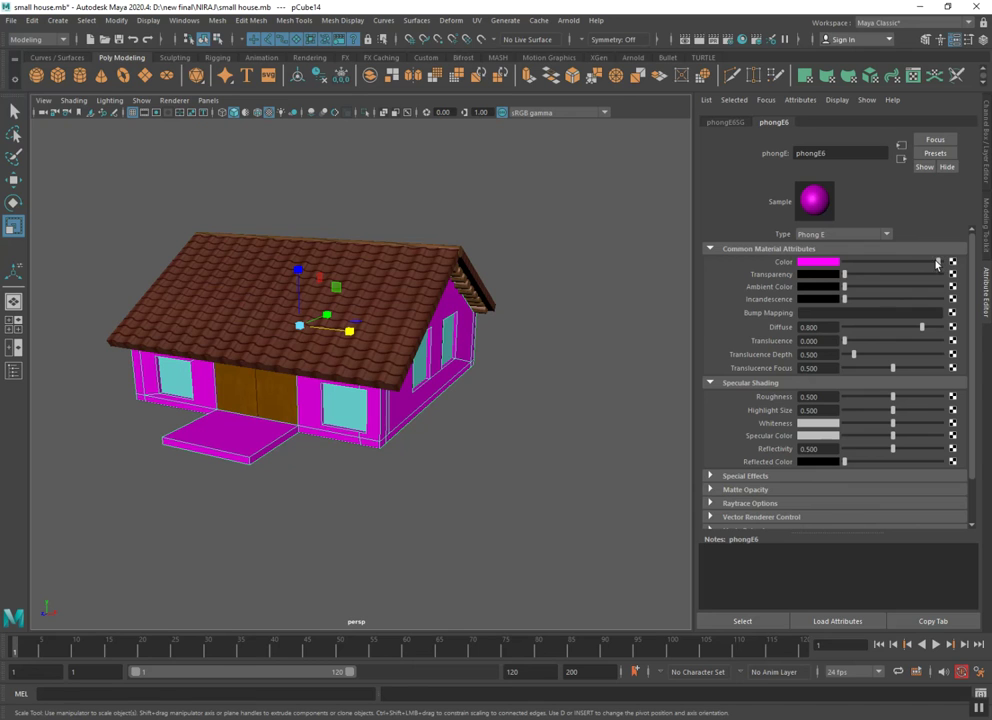
Lower the colour's saturation and adjust brightness so the walls become soft pink
mouse_move(932, 263)
mouse_down()
mouse_move(880, 264)
mouse_move(941, 263)
mouse_up()
click(827, 264)
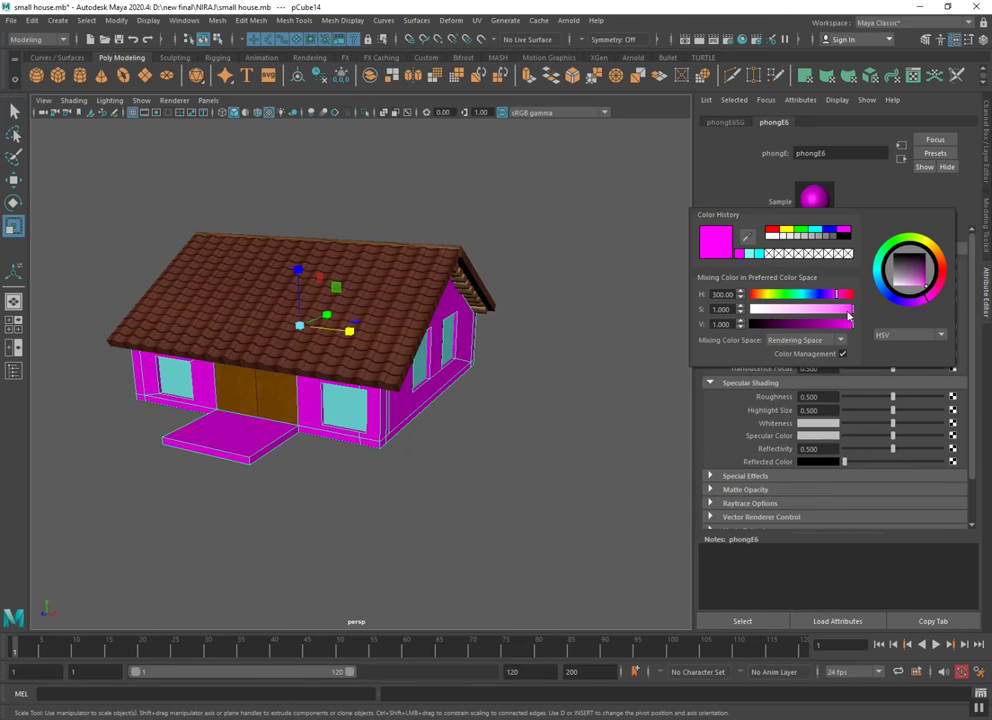
drag(848, 310, 817, 310)
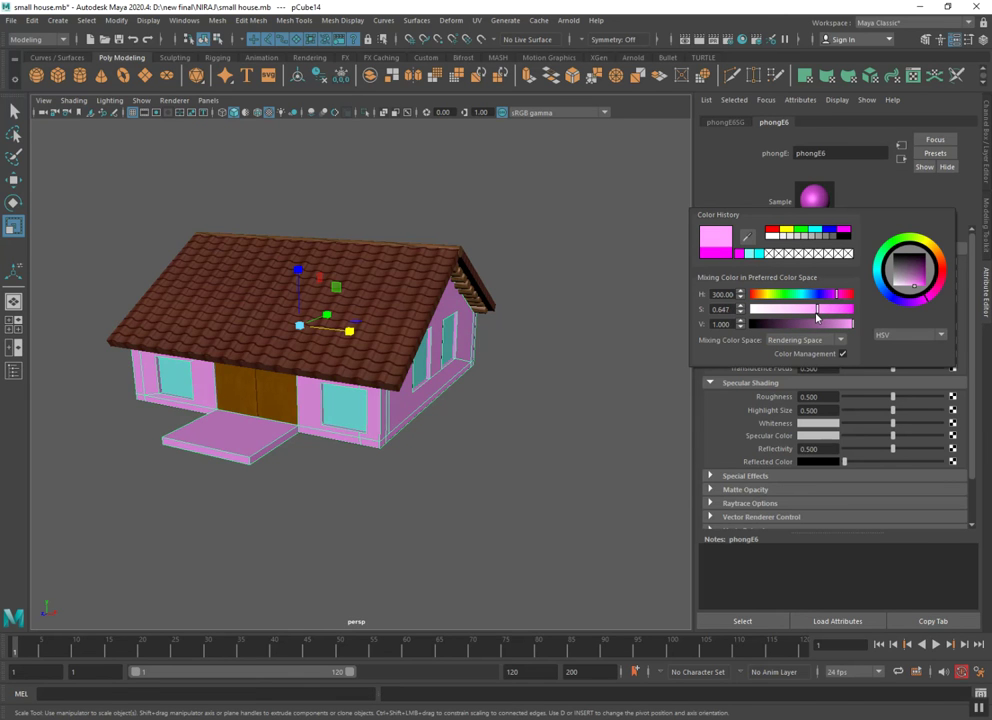
drag(829, 328, 849, 331)
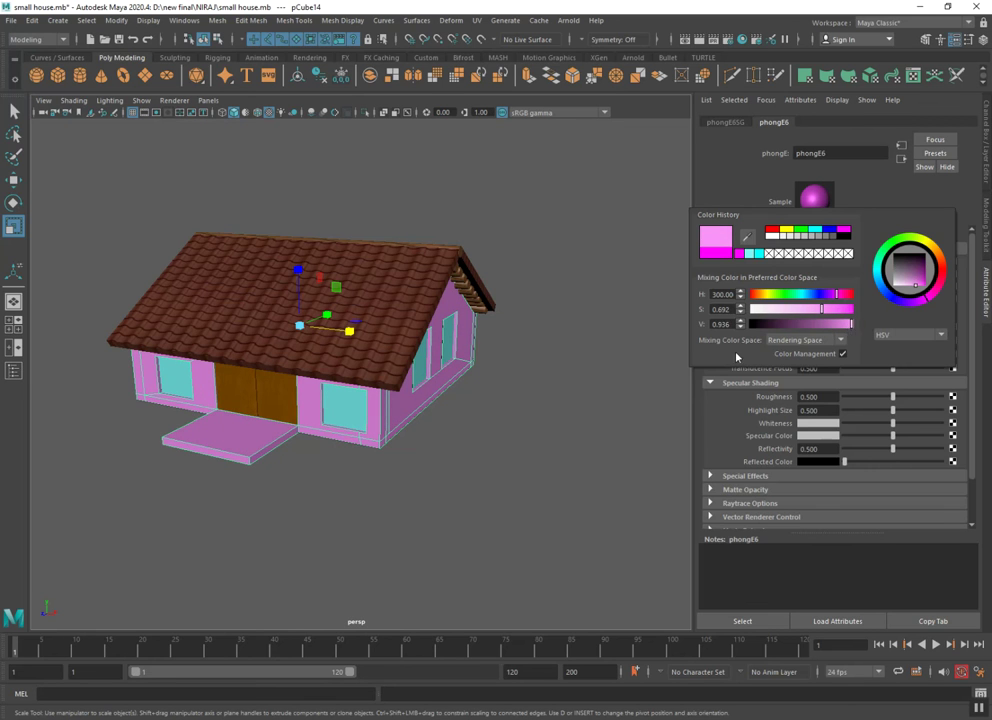
click(536, 414)
mouse_move(536, 414)
alt+mouse_down()
mouse_move(387, 403)
mouse_move(419, 416)
mouse_move(376, 432)
mouse_move(434, 421)
mouse_move(410, 452)
mouse_move(312, 443)
mouse_move(387, 427)
mouse_move(383, 456)
alt+mouse_up()
alt+right_drag(383, 456, 368, 451)
alt+drag(368, 451, 286, 458)
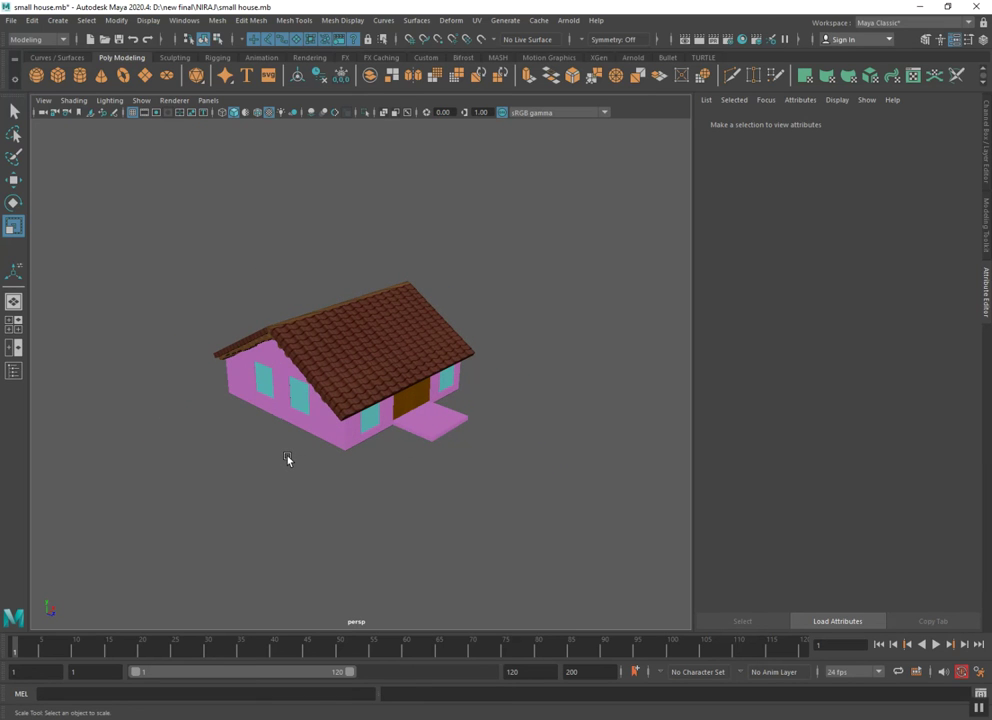
Select the porch slab's front and top faces
click(432, 436)
scroll(437, 440, up, 3)
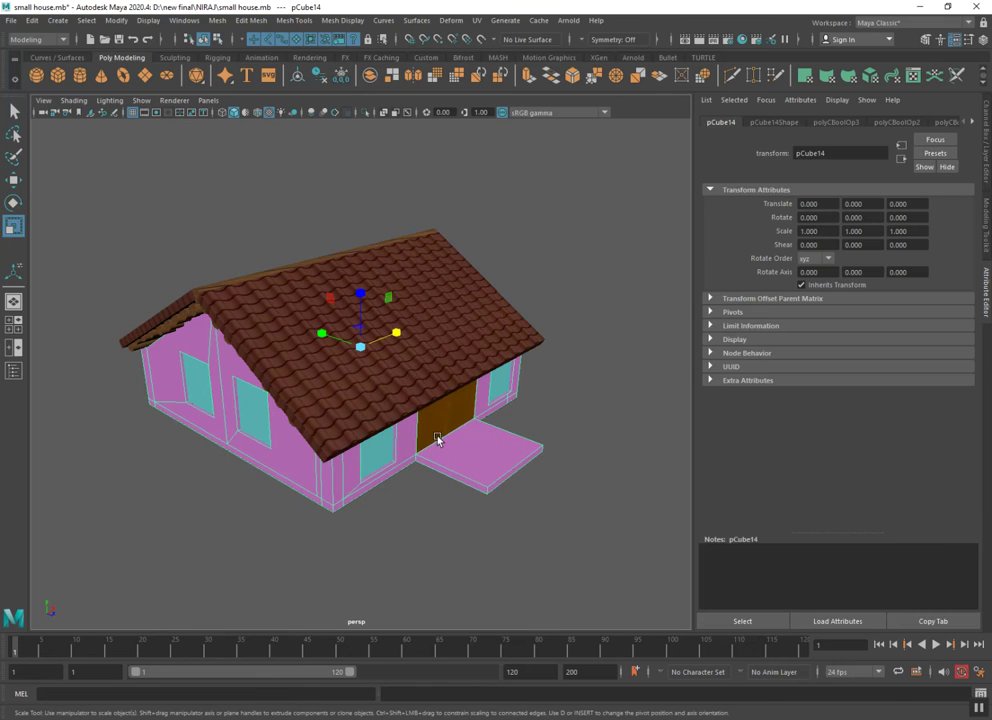
right_drag(437, 440, 469, 430)
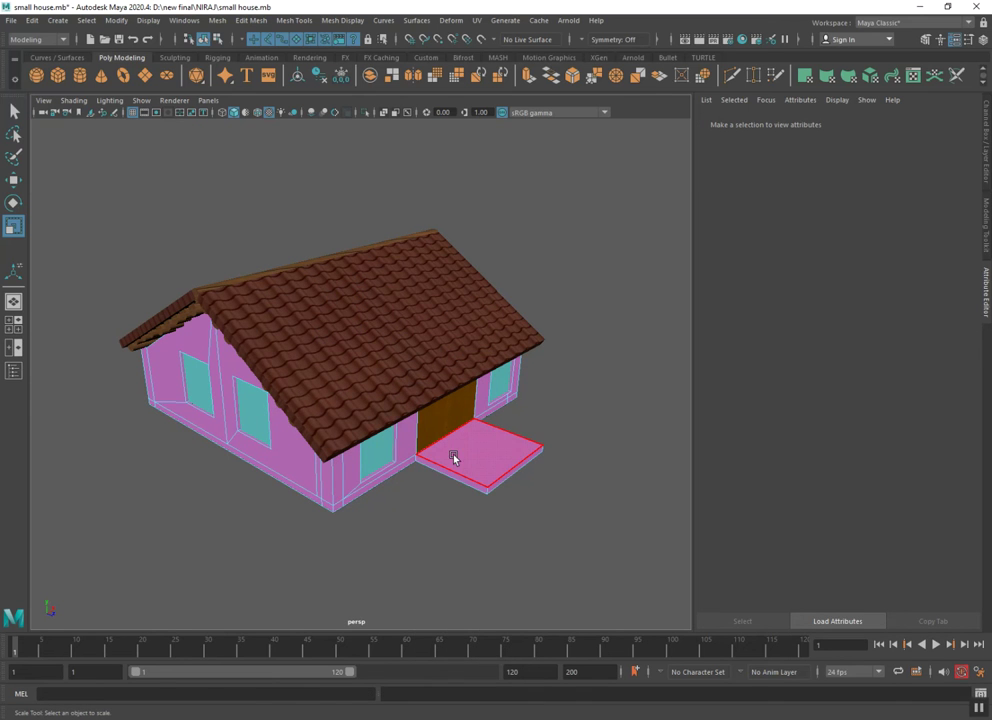
scroll(446, 464, up, 3)
scroll(421, 443, up, 3)
scroll(376, 394, up, 3)
scroll(310, 348, up, 3)
scroll(284, 346, down, 3)
scroll(283, 394, down, 2)
click(394, 436)
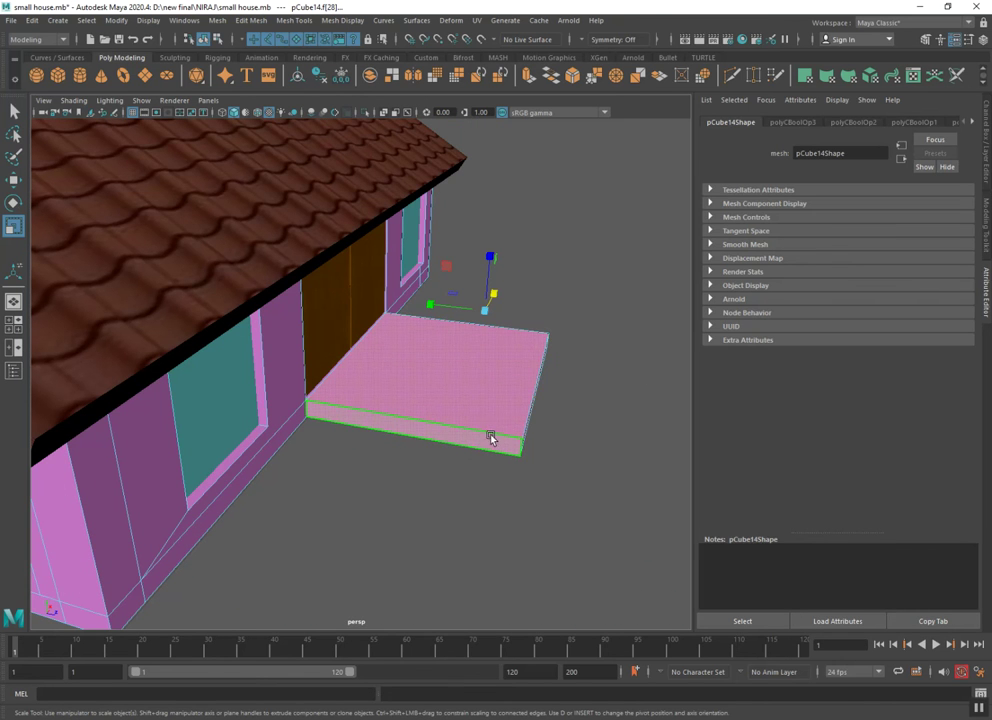
scroll(456, 465, down, 2)
mouse_move(383, 480)
alt+mouse_down()
mouse_move(237, 403)
mouse_move(182, 308)
alt+mouse_up()
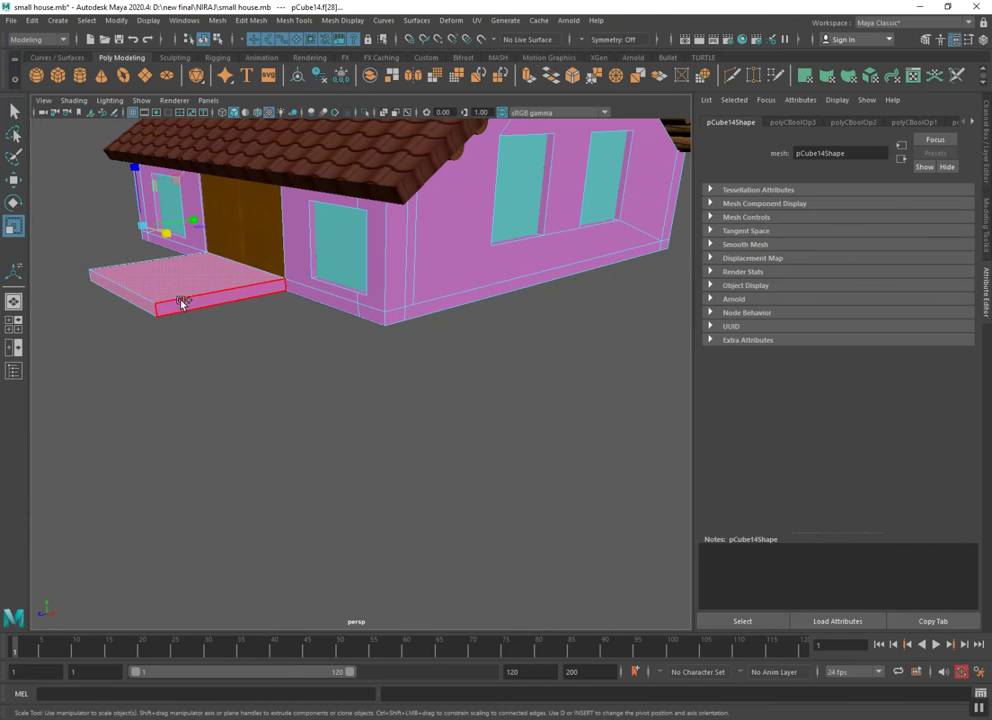
alt+drag(174, 363, 239, 294)
click(201, 261)
Assign the slab faces a new Phong E material set to white, then return to object mode
right_click(235, 237)
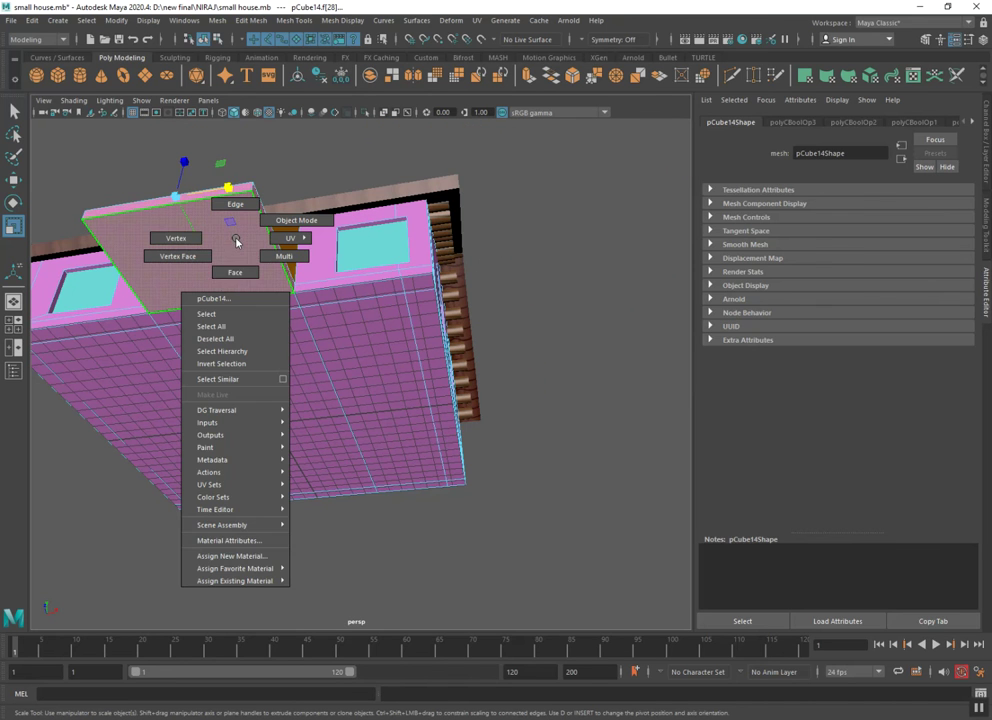
click(215, 556)
click(415, 382)
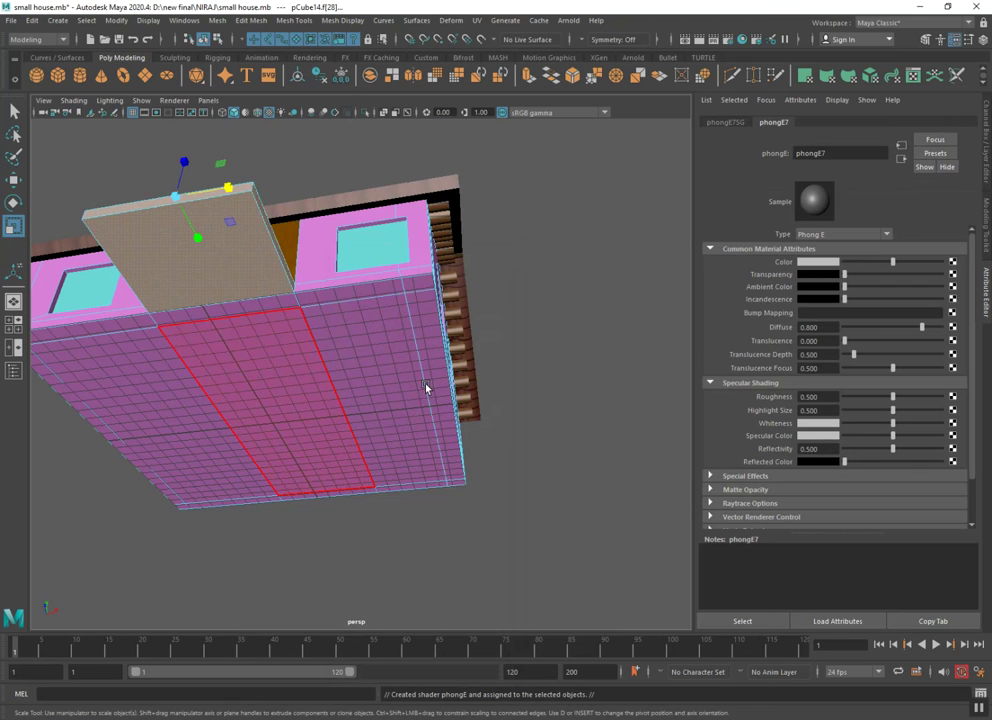
mouse_move(257, 372)
alt+mouse_down()
mouse_move(266, 491)
mouse_move(259, 465)
alt+mouse_up()
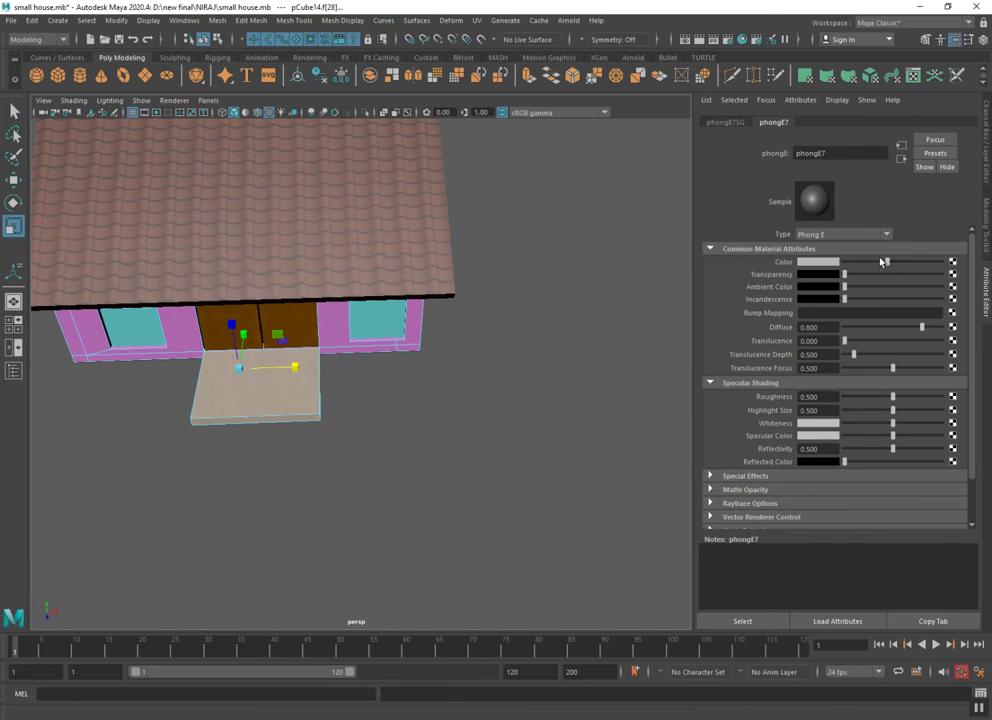
drag(890, 262, 941, 262)
right_click(289, 395)
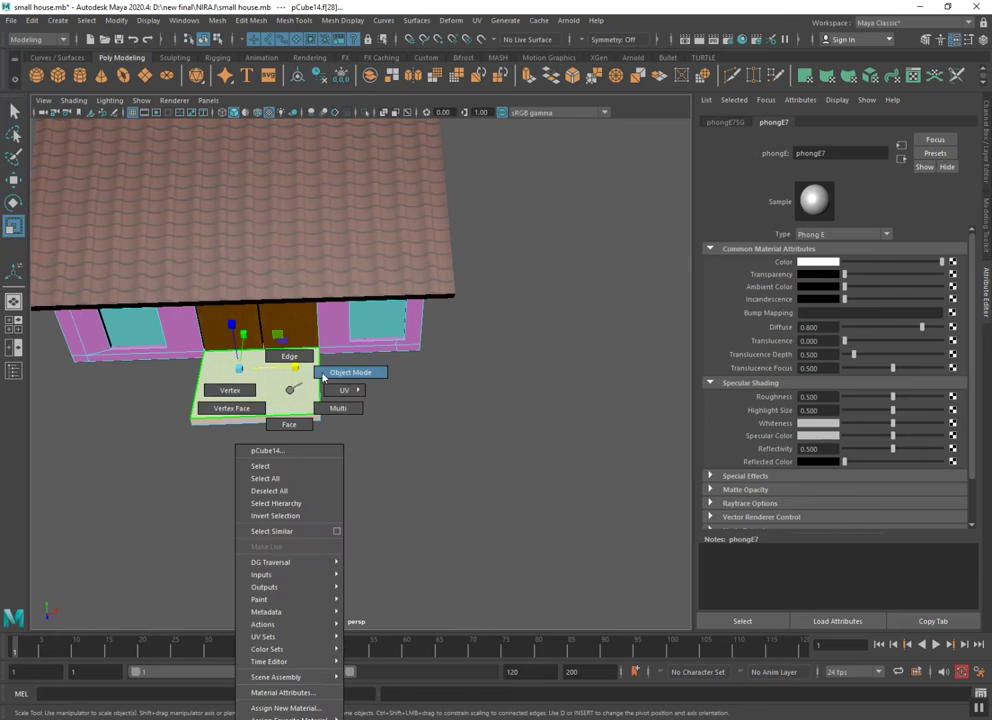
click(405, 425)
scroll(297, 454, down, 3)
Create a polygon plane on the grid and scale it up about 10 times
alt+drag(297, 454, 427, 421)
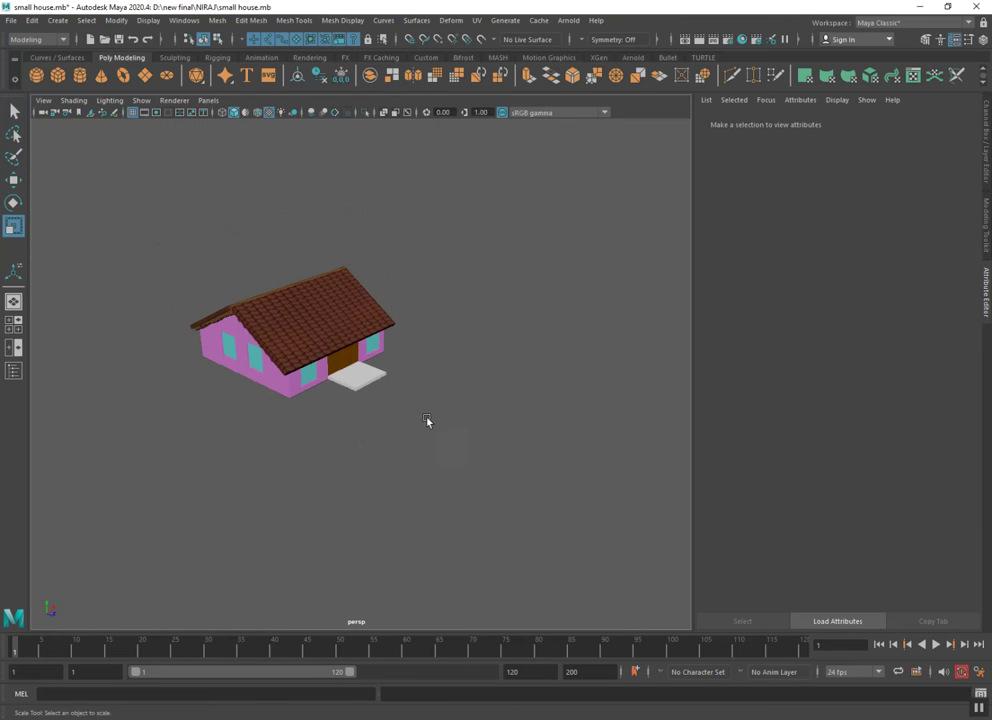
click(149, 79)
alt+drag(239, 361, 338, 451)
drag(200, 233, 252, 262)
key(r)
drag(259, 283, 507, 525)
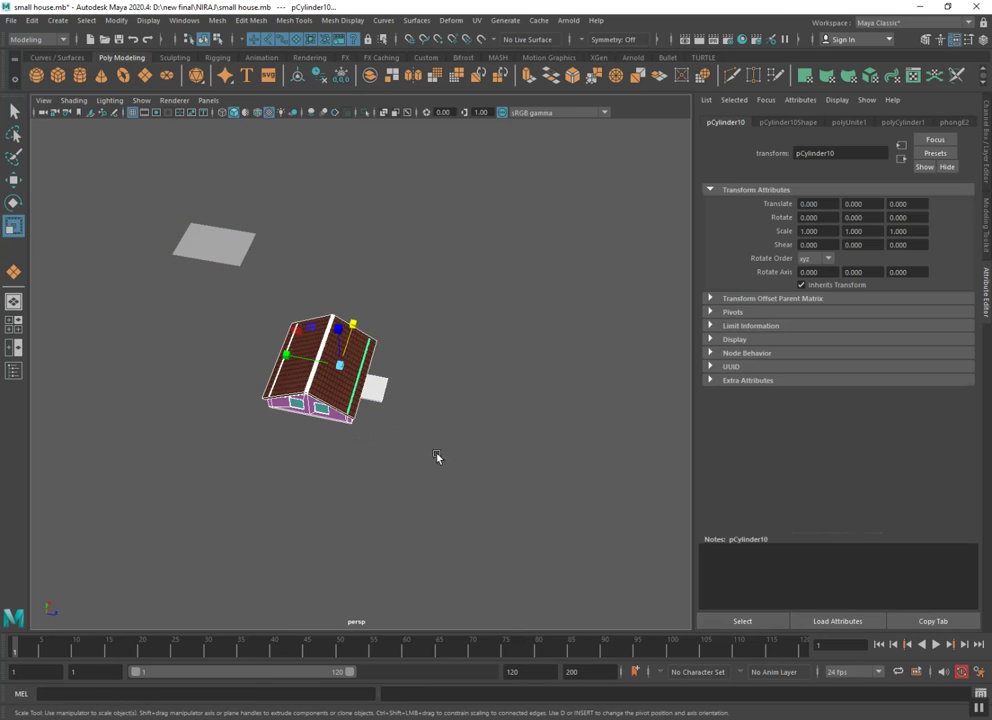
click(199, 268)
click(203, 257)
mouse_move(217, 244)
mouse_down()
mouse_move(591, 399)
mouse_move(611, 425)
mouse_up()
Move the plane beneath the house along Z, using World move axes
key(w)
mouse_move(230, 207)
middle_down()
mouse_move(204, 350)
mouse_move(217, 290)
mouse_move(166, 341)
mouse_move(188, 325)
mouse_move(235, 345)
middle_up()
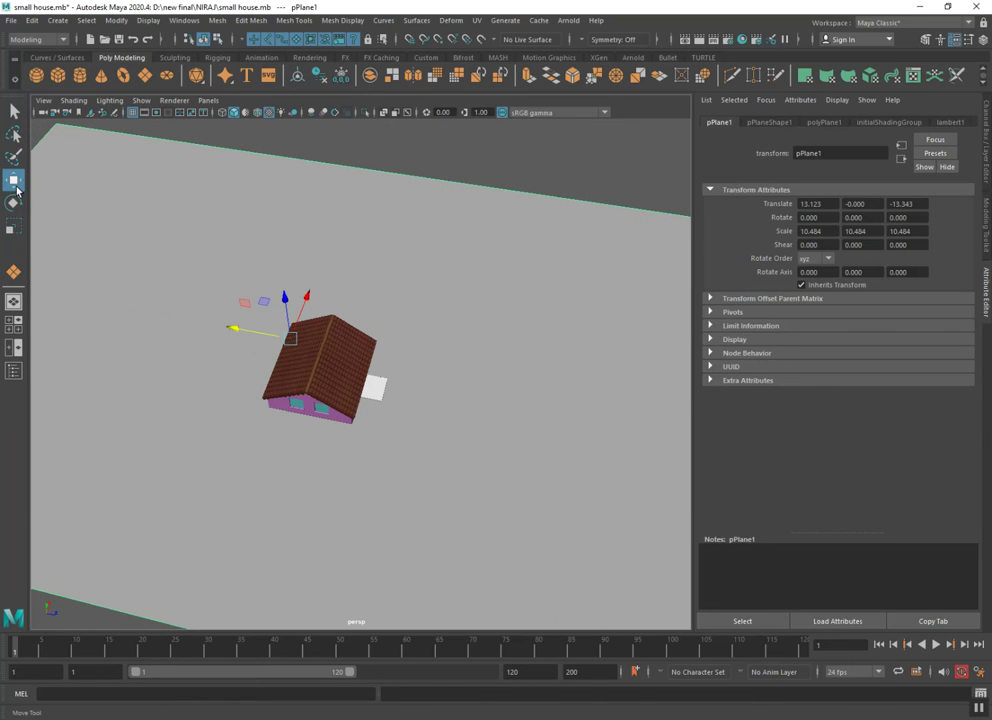
double_click(14, 180)
click(252, 170)
click(276, 187)
click(428, 114)
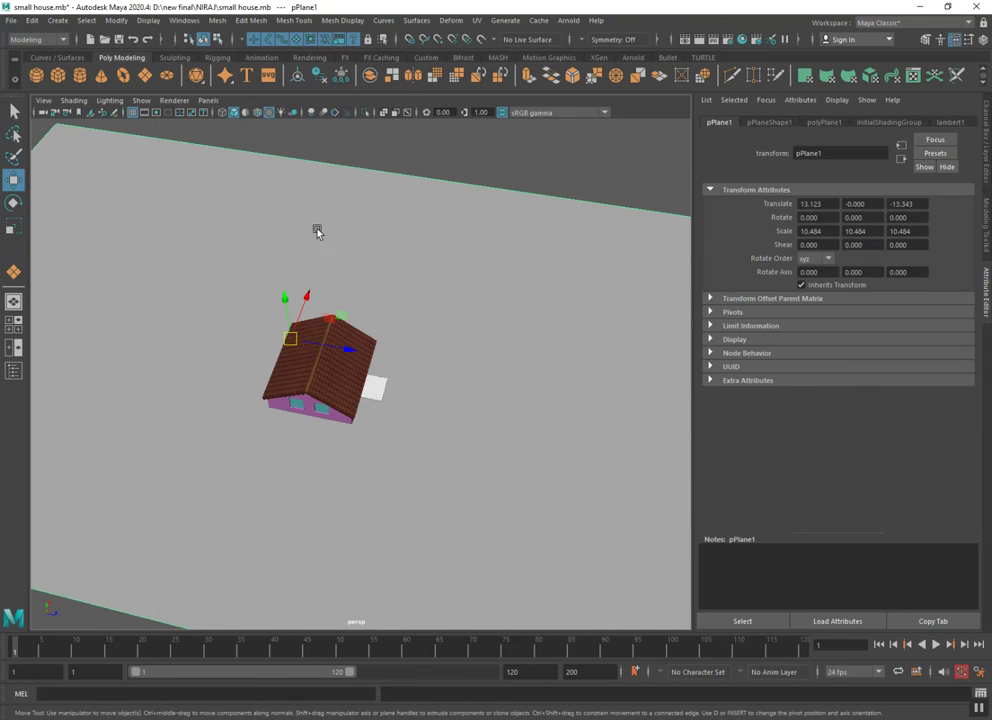
mouse_move(301, 345)
mouse_down()
mouse_move(326, 352)
mouse_move(350, 271)
mouse_up()
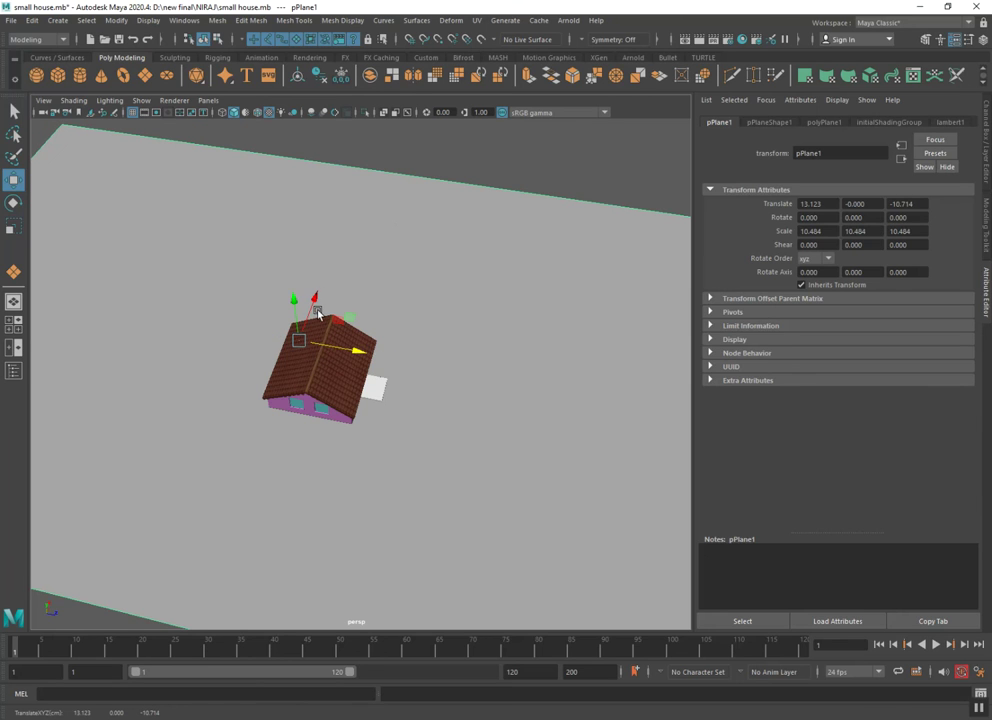
Stretch the ground plane to X scale 16 and save the scene
key(r)
mouse_move(314, 298)
mouse_down()
mouse_move(314, 350)
mouse_move(252, 345)
mouse_move(210, 317)
mouse_up()
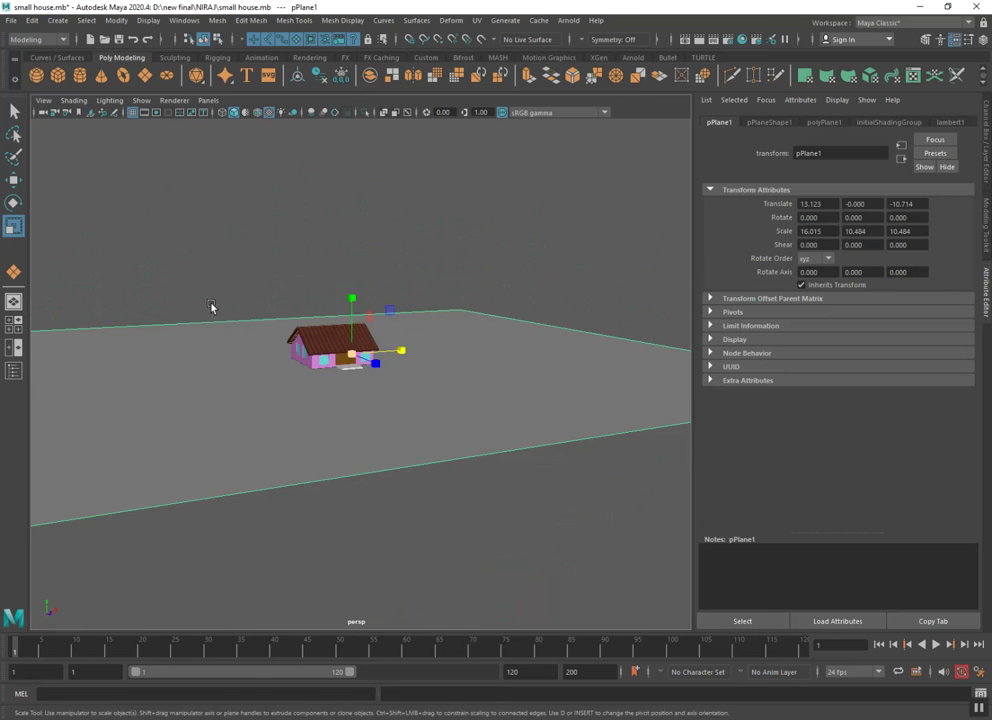
click(210, 317)
scroll(279, 363, up, 3)
scroll(284, 372, up, 3)
alt+drag(306, 392, 356, 383)
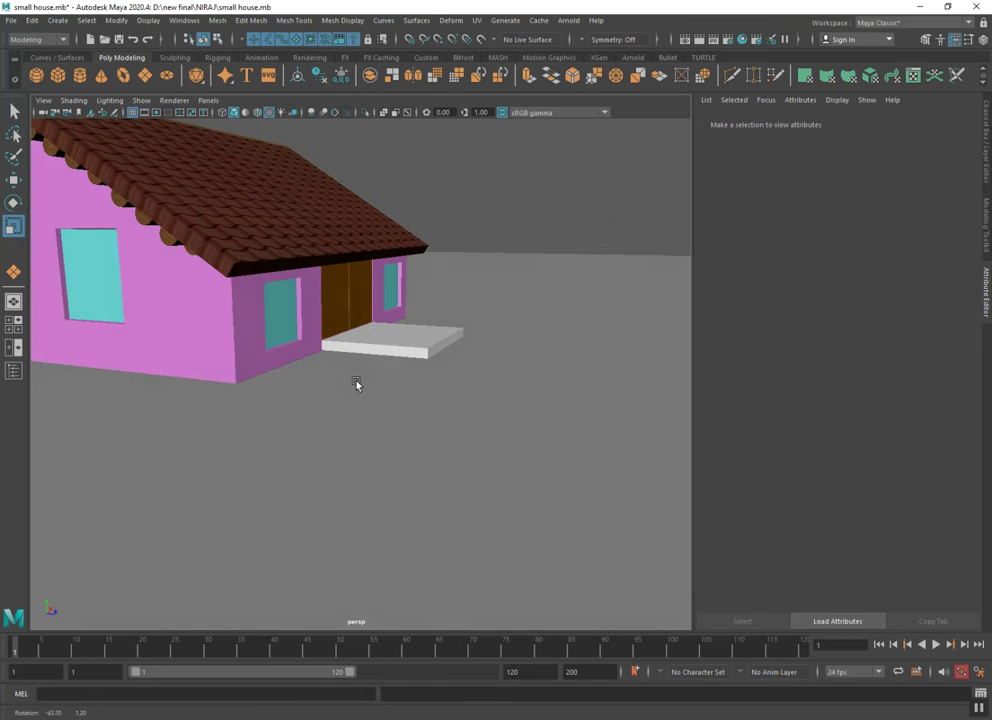
key(ctrl+s)
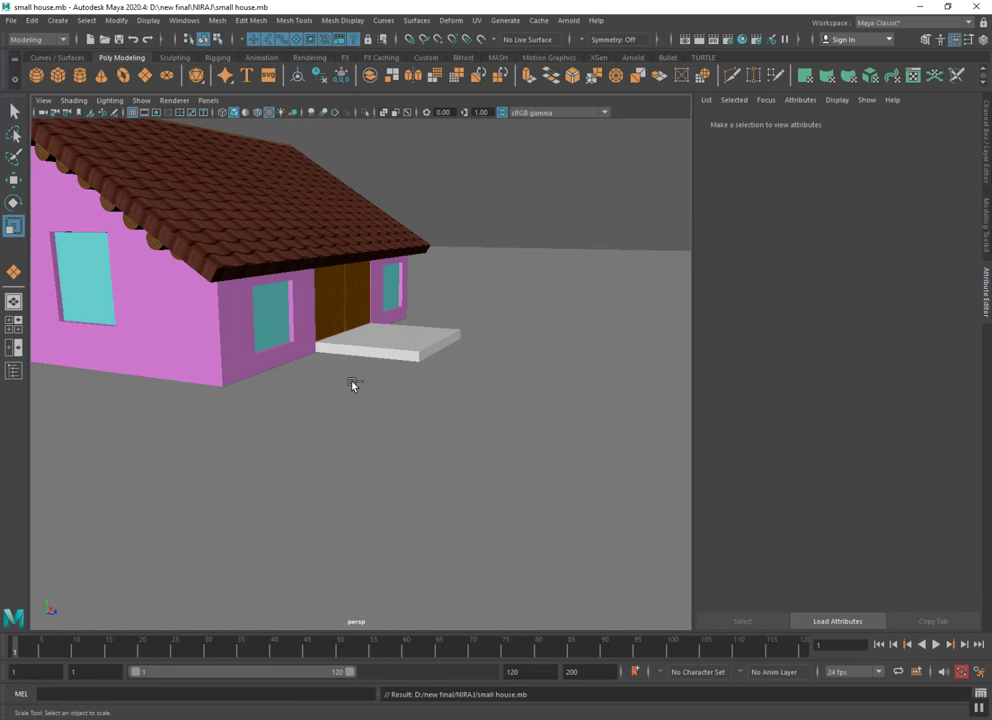
click(368, 430)
right_click(509, 357)
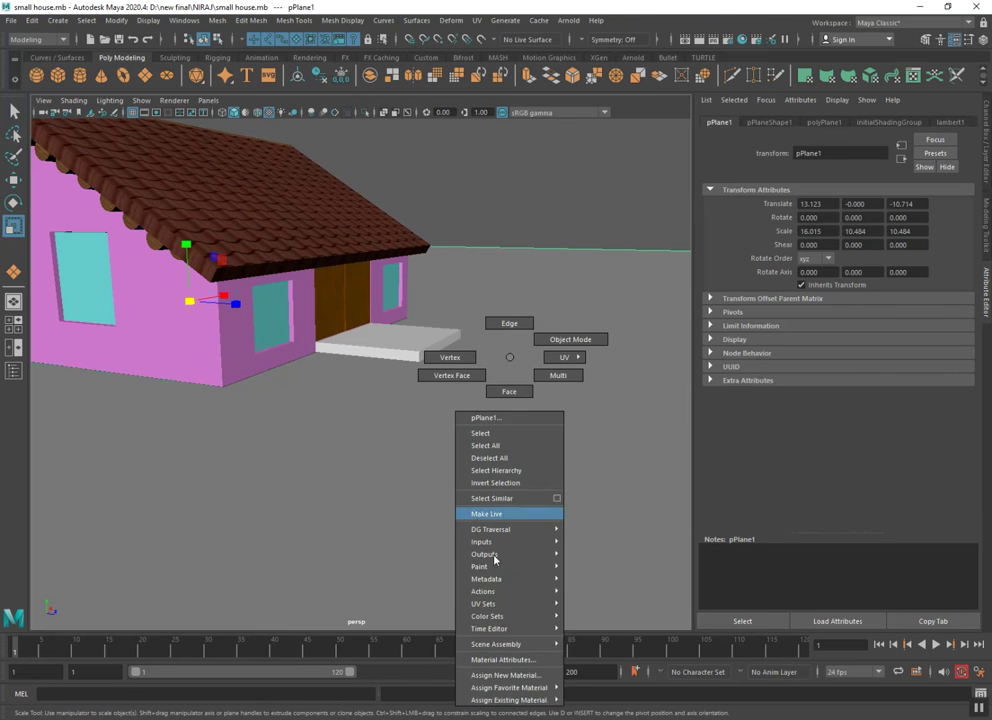
Assign the ground plane a new Phong E material with a File texture on its colour
click(484, 679)
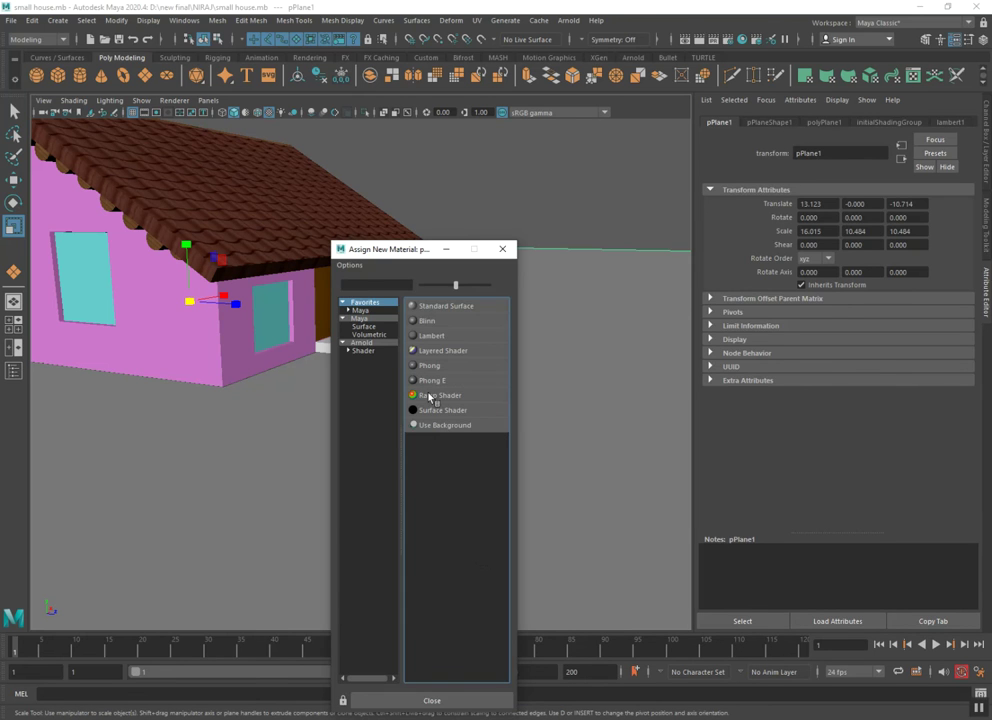
click(428, 380)
click(953, 263)
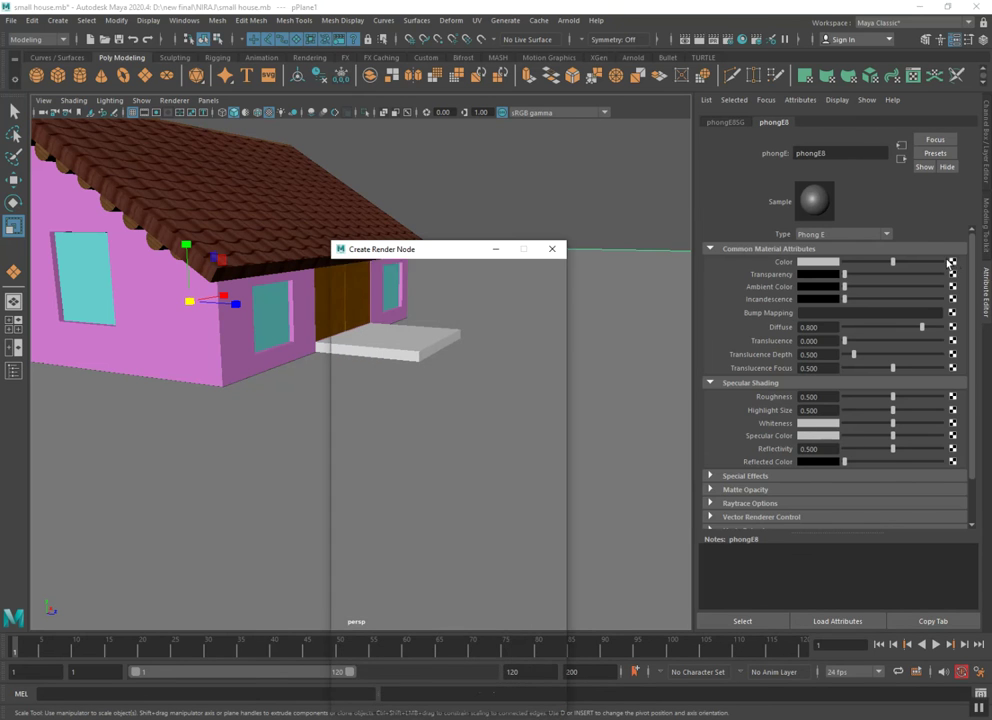
click(436, 350)
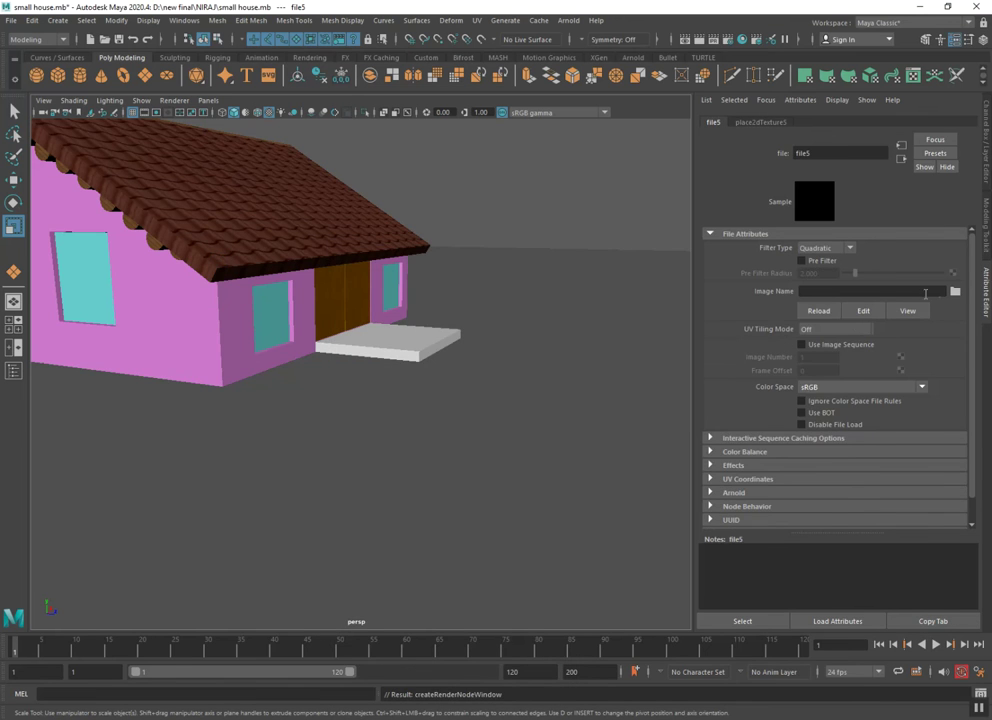
Browse the D drive's new downloads folder to the color image > mix color folder
click(955, 293)
click(248, 230)
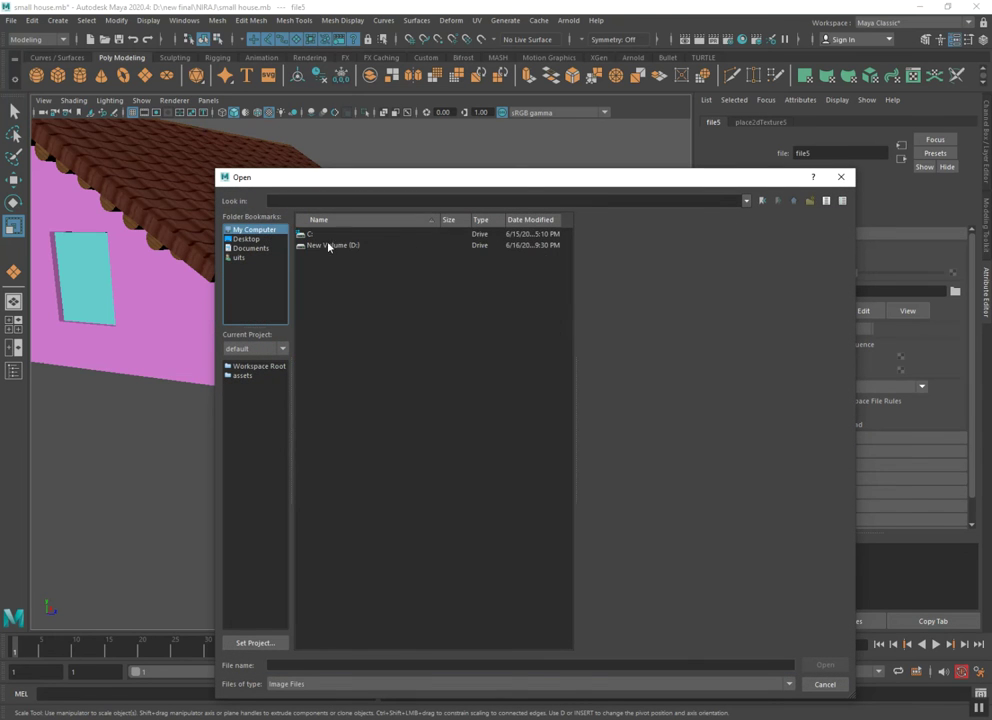
double_click(330, 245)
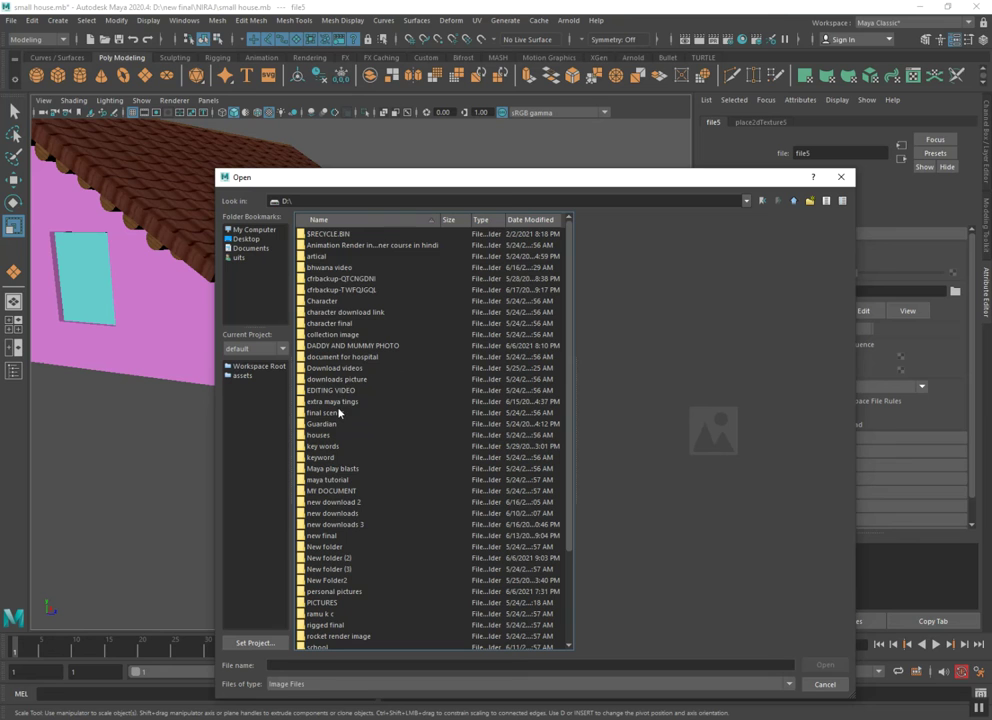
double_click(339, 512)
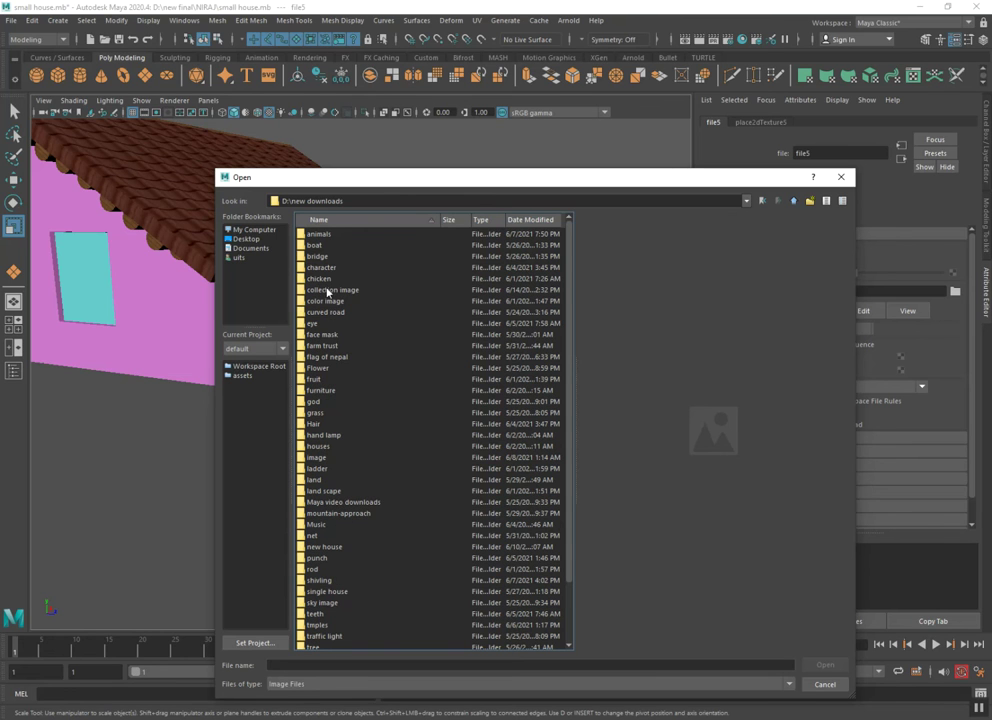
double_click(328, 290)
click(328, 246)
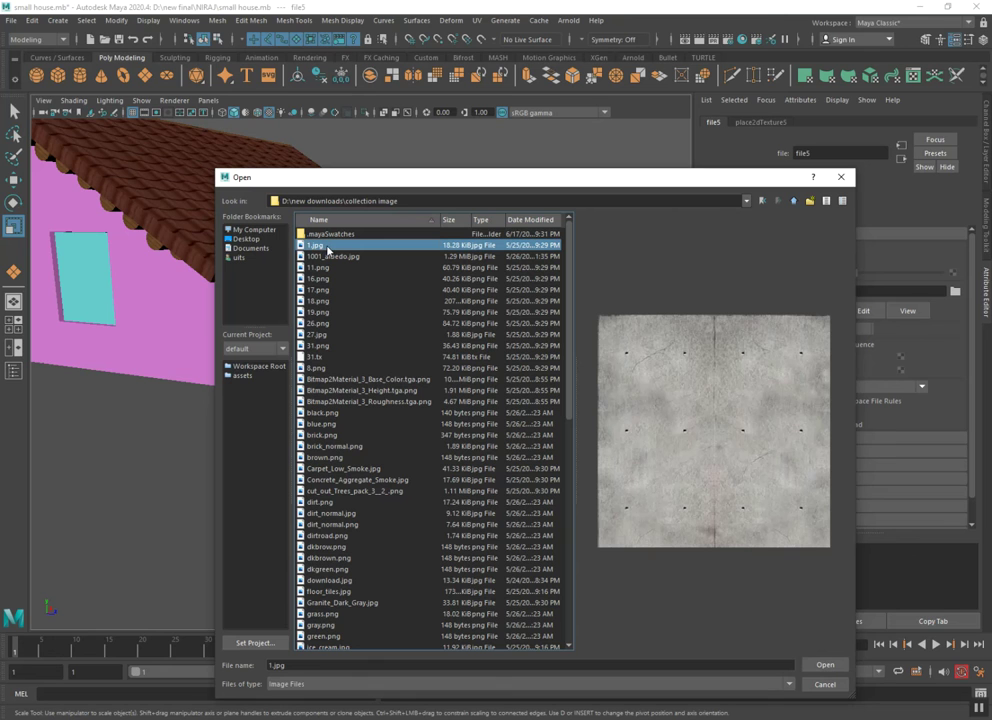
click(792, 201)
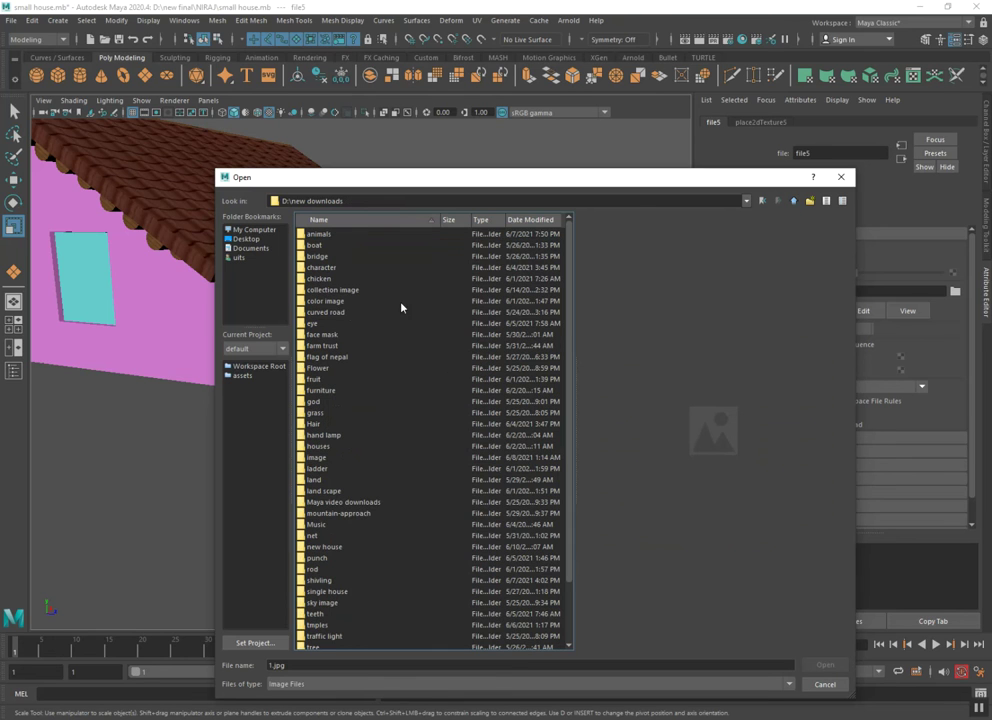
double_click(321, 301)
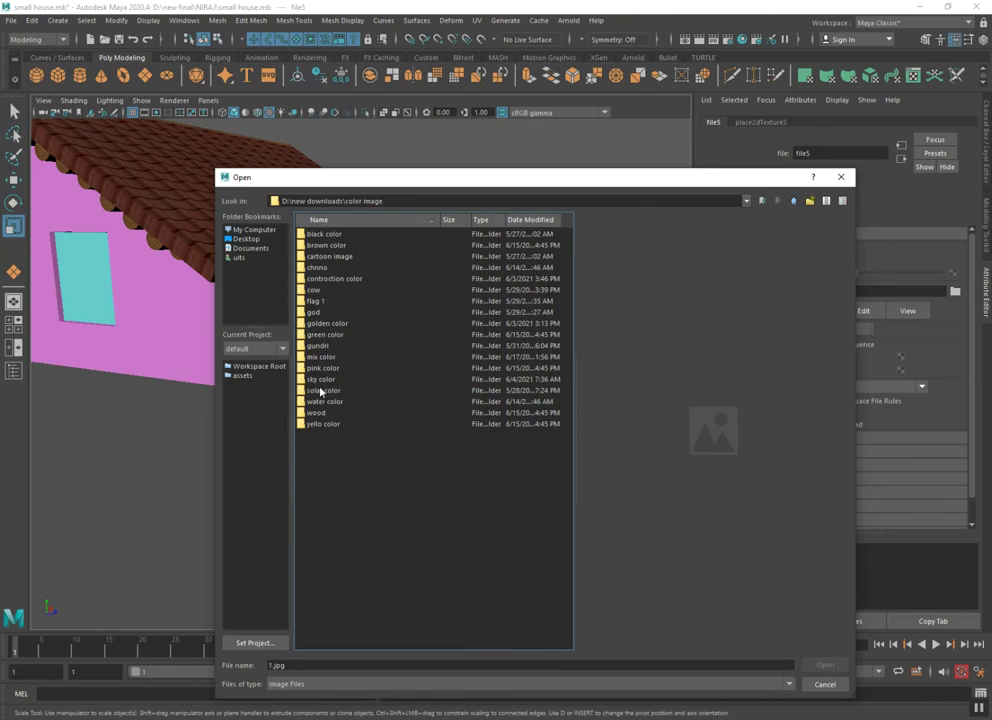
double_click(318, 357)
Preview the mix color images and load the green moss image as the colour texture
click(320, 250)
key(Down)
key(Down)
key(Down)
key(Down)
key(Down)
key(Down)
key(Down)
key(Down)
key(Down)
key(Down)
key(Down)
key(Down)
key(Down)
key(Down)
key(Down)
key(Down)
key(Down)
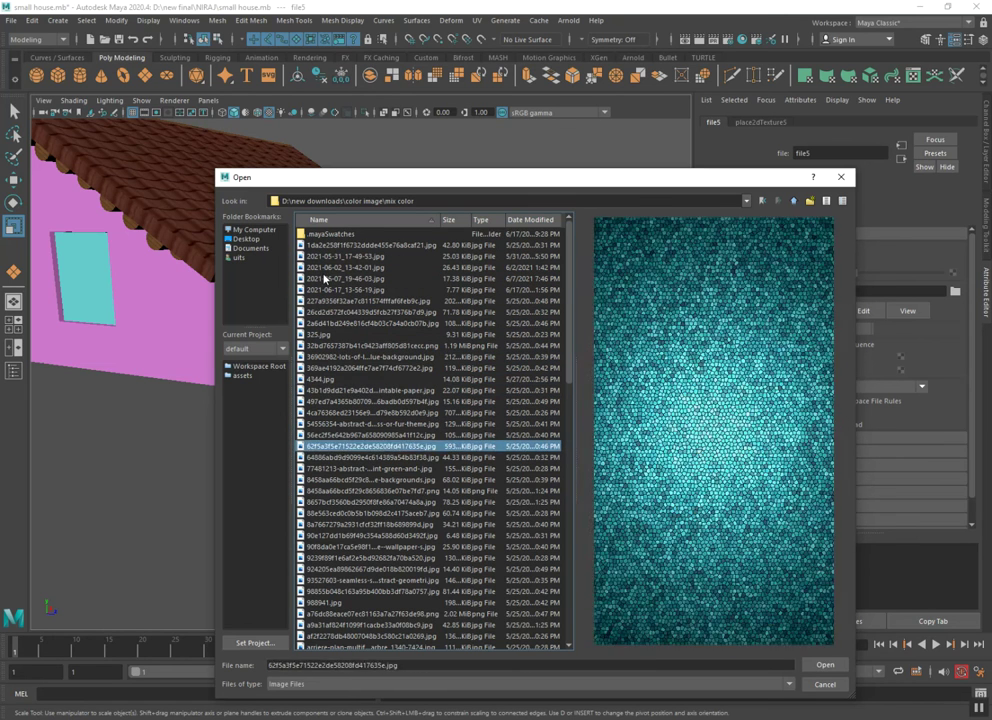
key(Down)
key(Down)
key(Down)
key(Down)
key(Down)
key(Down)
key(Down)
key(Down)
key(Down)
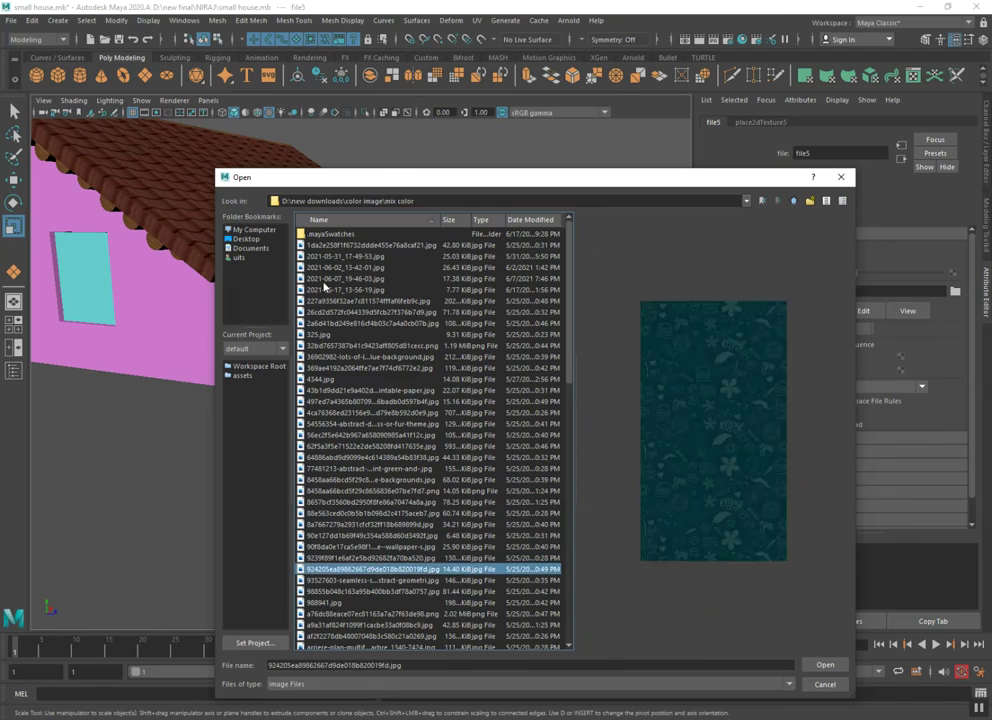
key(Down)
key(Down)
key(Down)
key(Down)
key(Down)
key(Down)
key(Down)
key(Down)
key(Down)
key(Down)
key(Down)
key(Down)
key(Down)
key(Down)
key(Down)
key(Down)
key(Down)
key(Down)
key(Down)
key(Down)
key(Down)
key(Down)
key(Down)
key(Down)
key(Down)
key(Down)
key(Down)
key(Down)
key(Down)
key(Down)
key(Down)
key(Down)
key(Down)
key(Down)
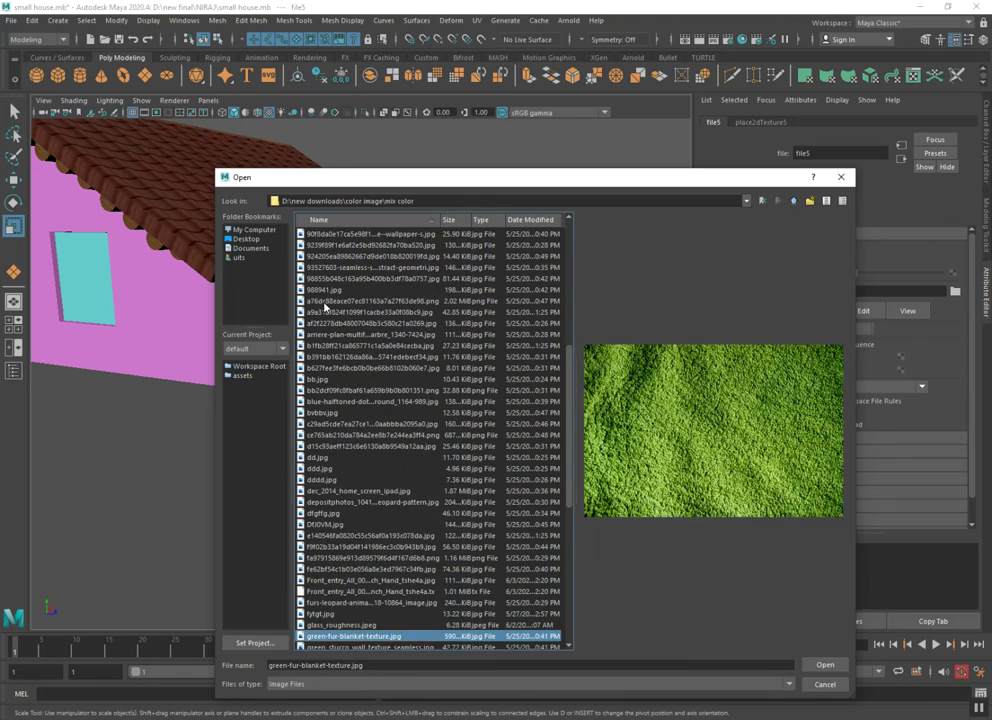
key(Down)
key(Up)
key(Down)
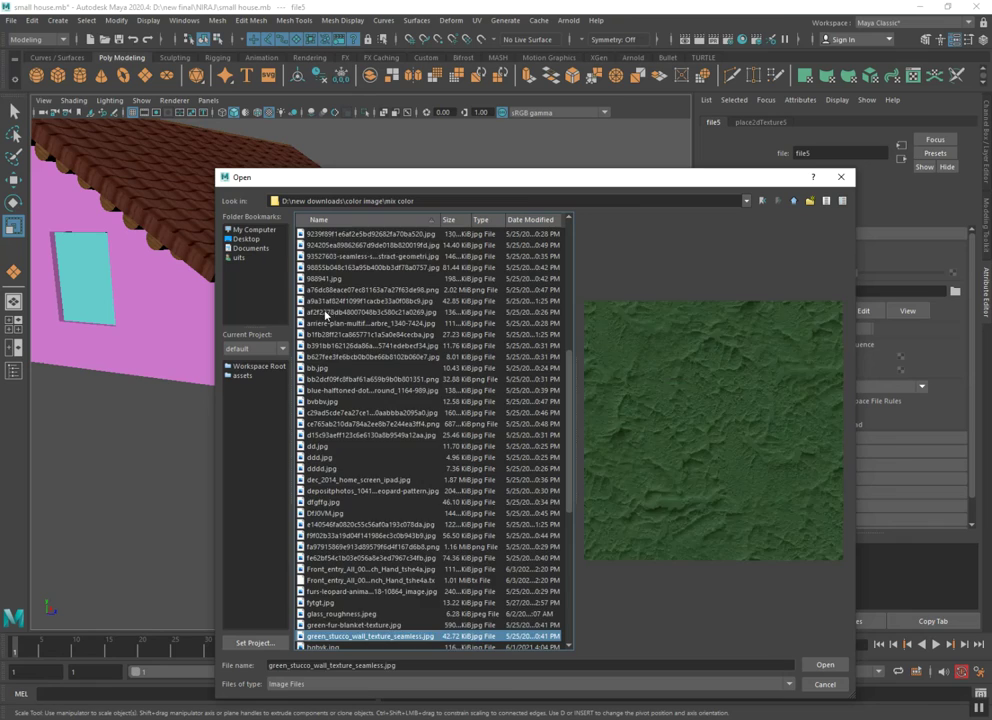
key(Down)
key(Down)
key(Down)
key(Down)
key(Down)
key(Down)
key(Down)
key(Down)
key(Down)
key(Down)
key(Down)
key(Down)
key(Down)
key(Down)
key(Down)
key(Down)
key(Down)
key(Down)
key(Down)
key(Down)
key(Down)
key(Down)
key(Down)
key(Down)
key(Down)
key(Down)
key(Down)
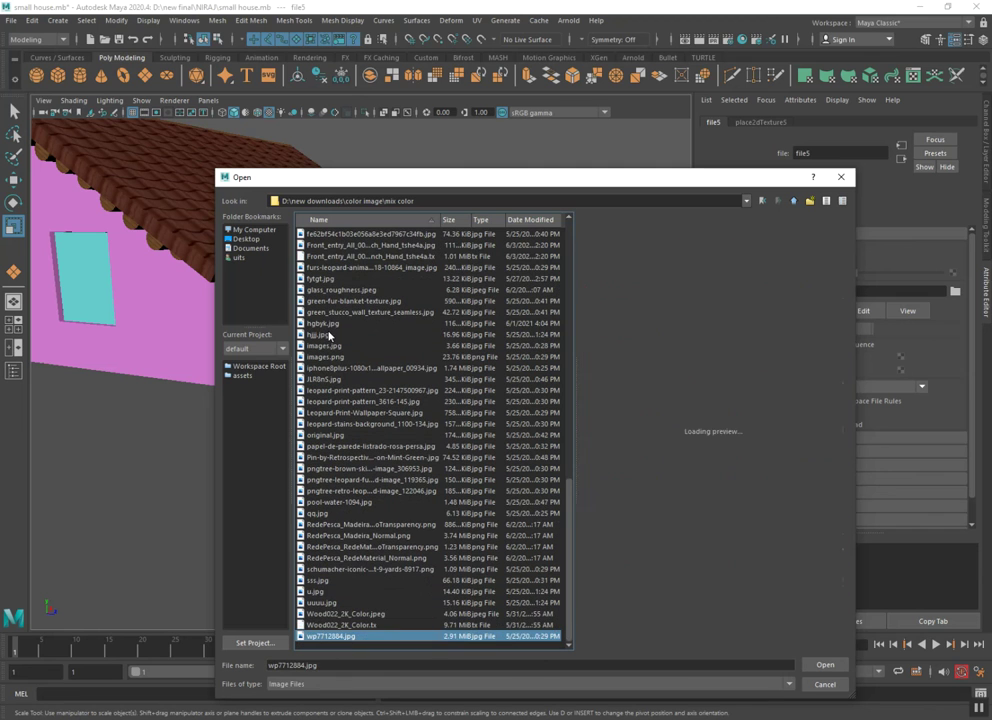
key(Up)
key(Up)
key(Up)
key(Up)
key(Up)
key(Up)
key(Up)
key(Up)
key(Up)
key(Up)
key(Up)
key(Up)
key(Up)
key(Up)
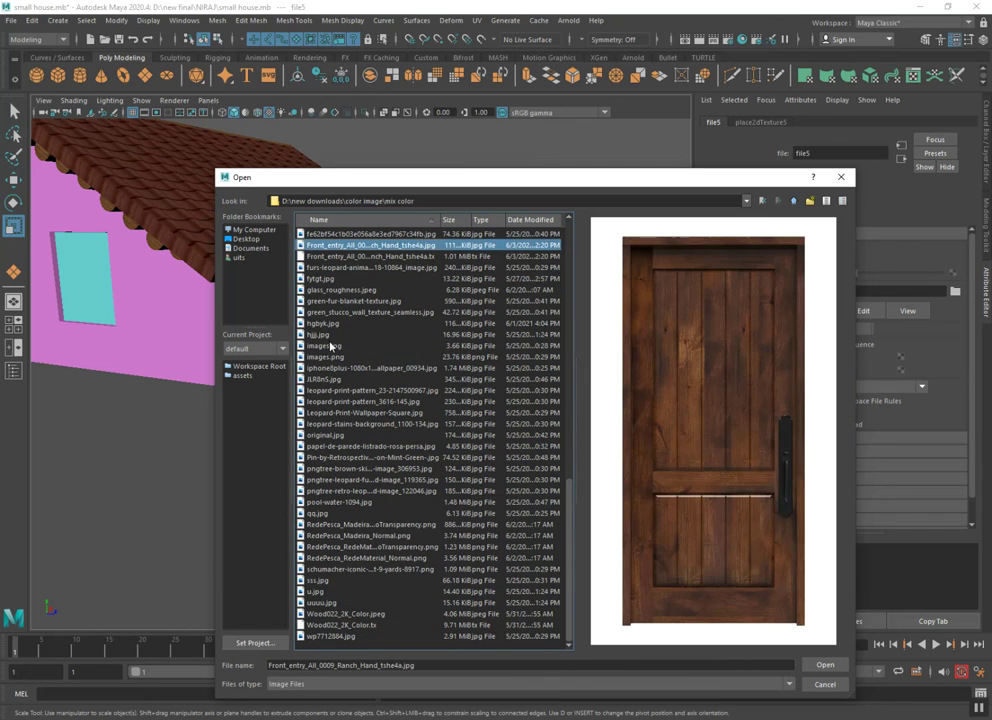
key(Up)
key(Up)
key(Up)
key(Up)
key(Up)
key(Up)
key(Up)
key(Up)
key(Up)
key(Up)
key(Up)
key(Up)
key(Up)
key(Up)
key(Up)
key(Up)
key(Up)
key(Up)
key(Up)
key(Up)
key(Up)
key(Up)
key(Up)
key(Up)
key(Up)
key(Up)
key(Up)
key(Up)
key(Up)
key(Up)
key(Up)
key(Up)
key(Up)
key(Up)
key(Up)
key(Up)
key(Return)
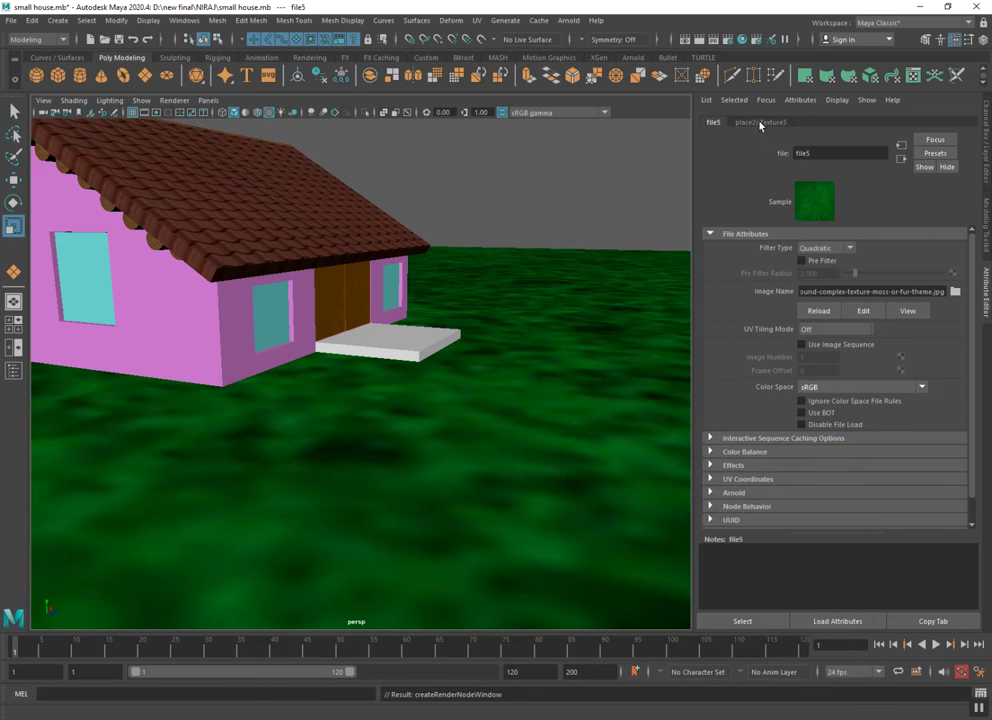
Set the texture placement's horizontal Repeat UV to 10 and check the ground
click(760, 122)
drag(830, 343, 781, 347)
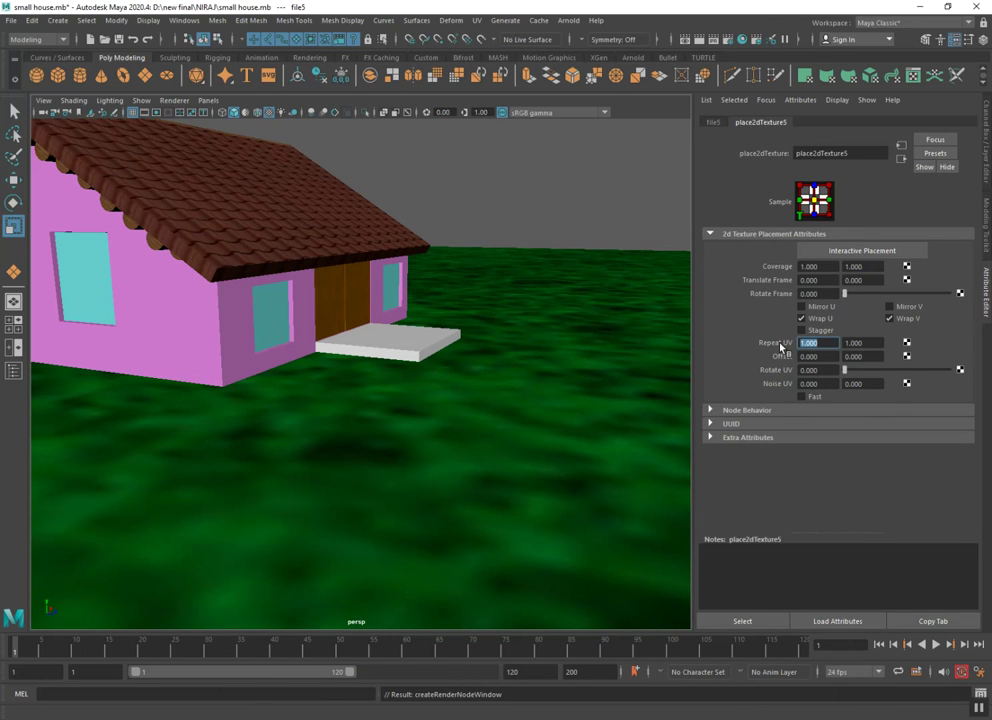
text(10)
key(Return)
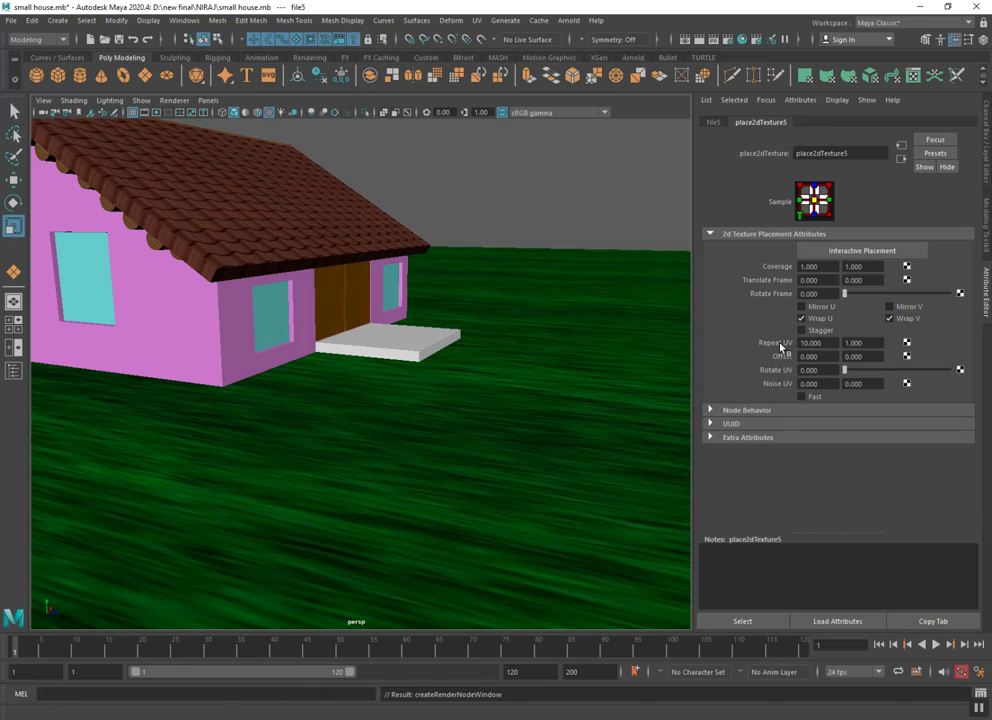
click(845, 345)
key(Return)
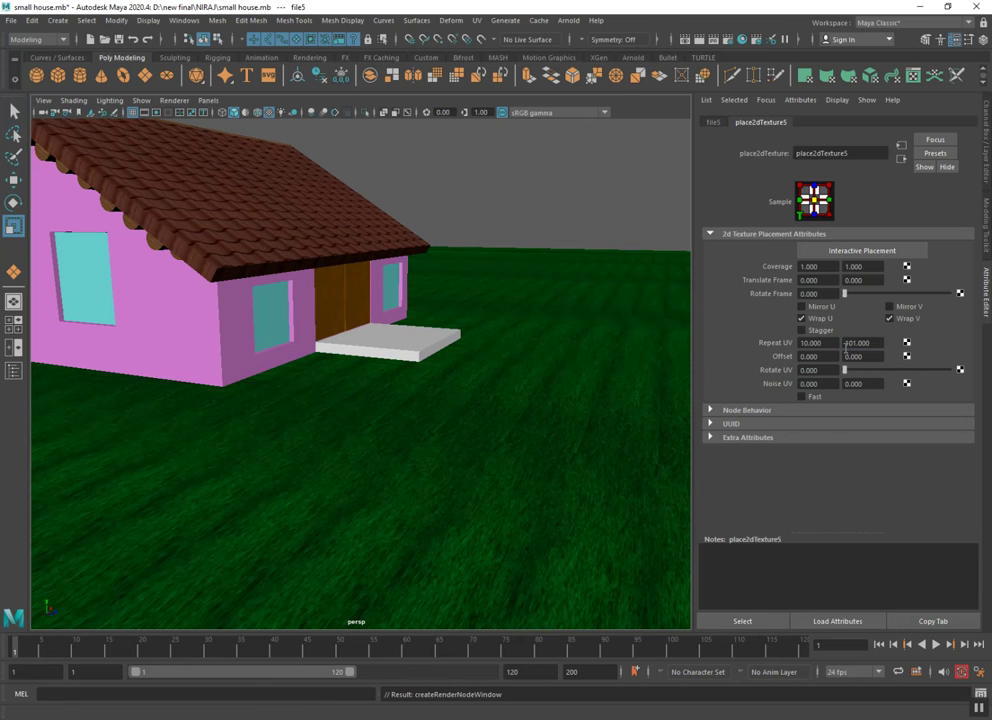
alt+drag(380, 400, 425, 405)
mouse_move(410, 465)
alt+mouse_down()
mouse_move(334, 487)
mouse_move(380, 466)
alt+mouse_up()
scroll(381, 460, up, 3)
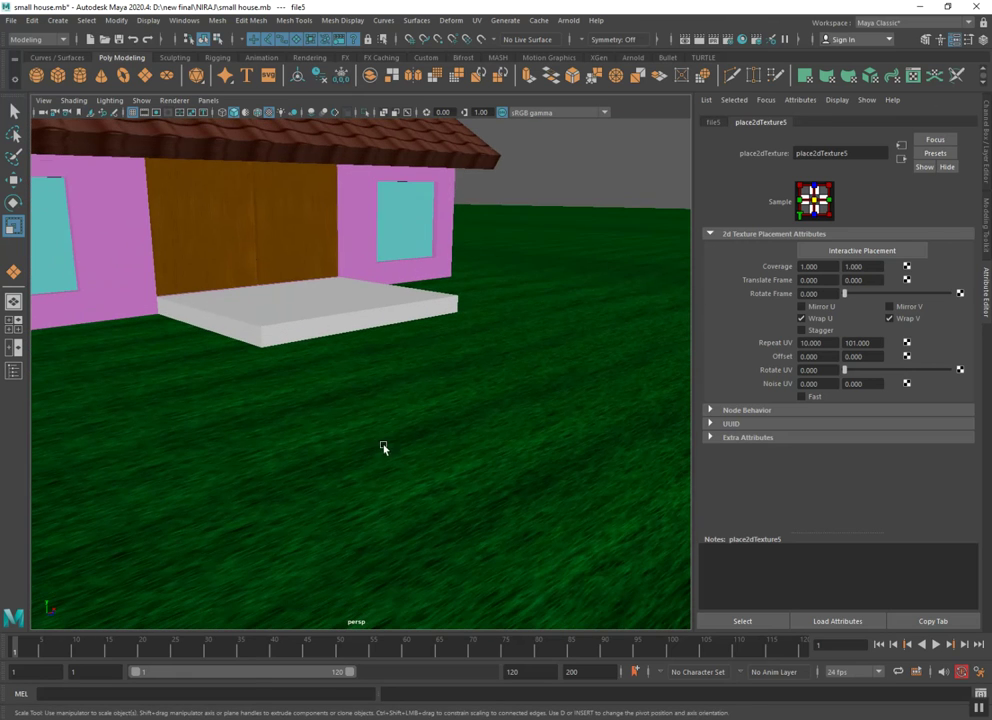
Change the moss texture's Repeat UV to 20 × 20
click(862, 343)
text(10)
key(Return)
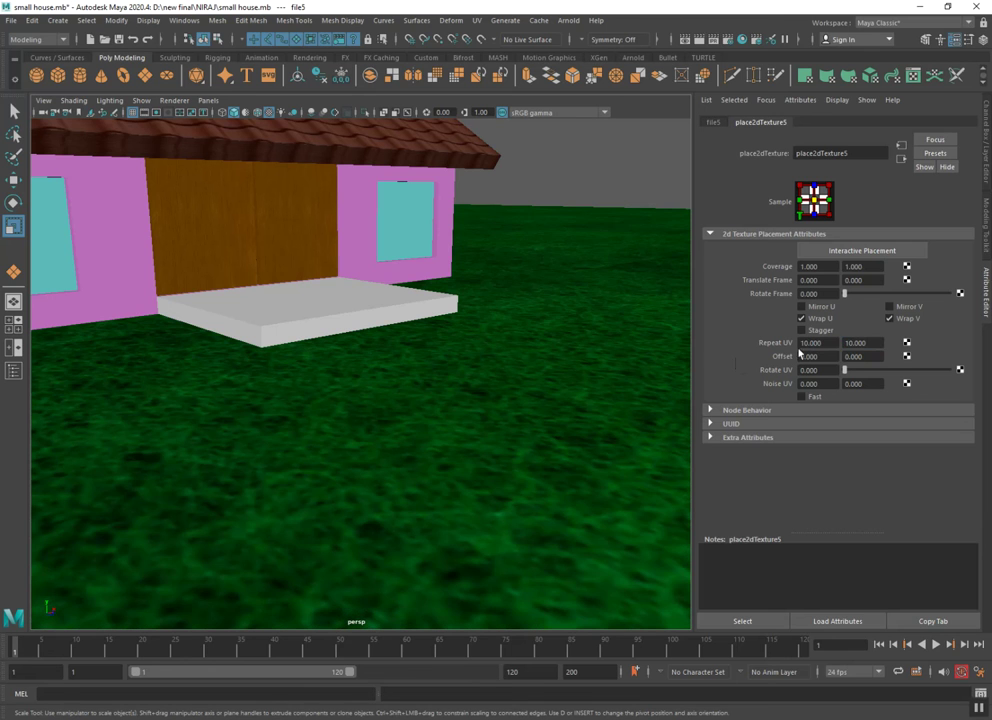
click(874, 343)
text(20)
key(Return)
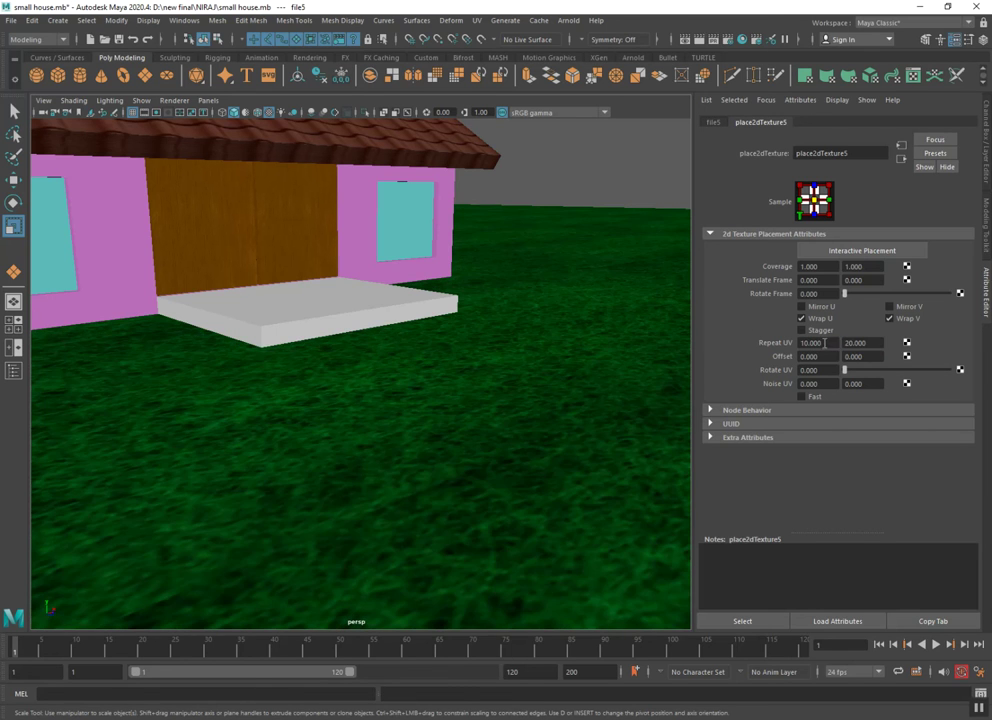
click(825, 344)
text(20)
key(Return)
Close the Attribute Editor and orbit the view to frame the whole house
scroll(266, 440, down, 3)
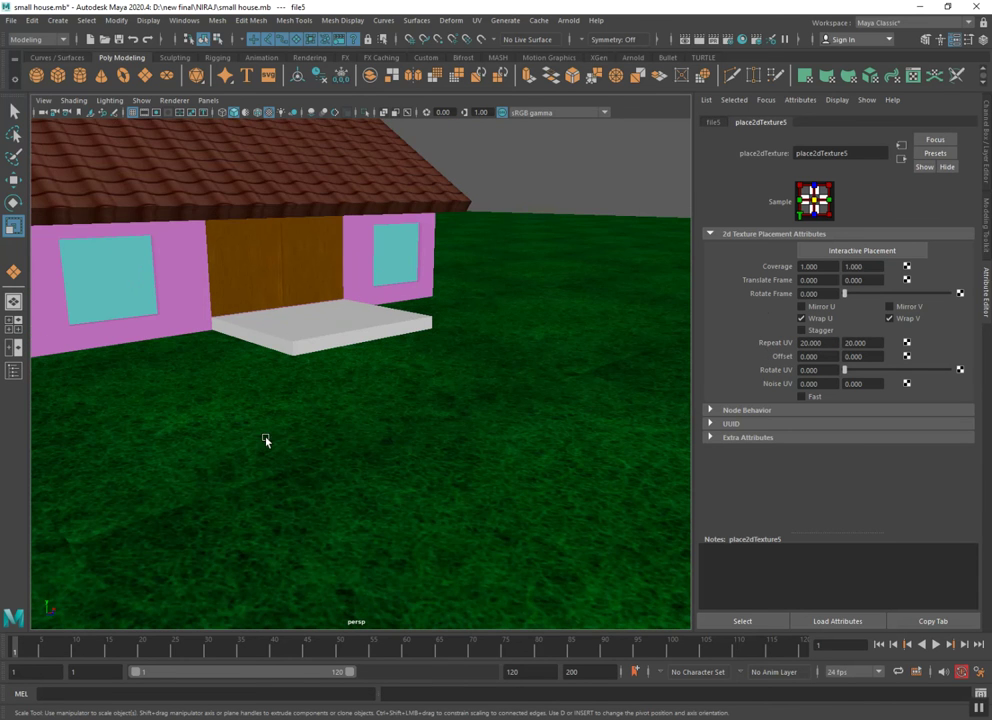
scroll(268, 436, down, 5)
scroll(268, 449, up, 3)
scroll(303, 449, up, 3)
mouse_move(416, 490)
alt+mouse_down()
mouse_move(233, 421)
mouse_move(303, 492)
mouse_move(356, 454)
mouse_move(321, 449)
mouse_move(367, 455)
alt+mouse_up()
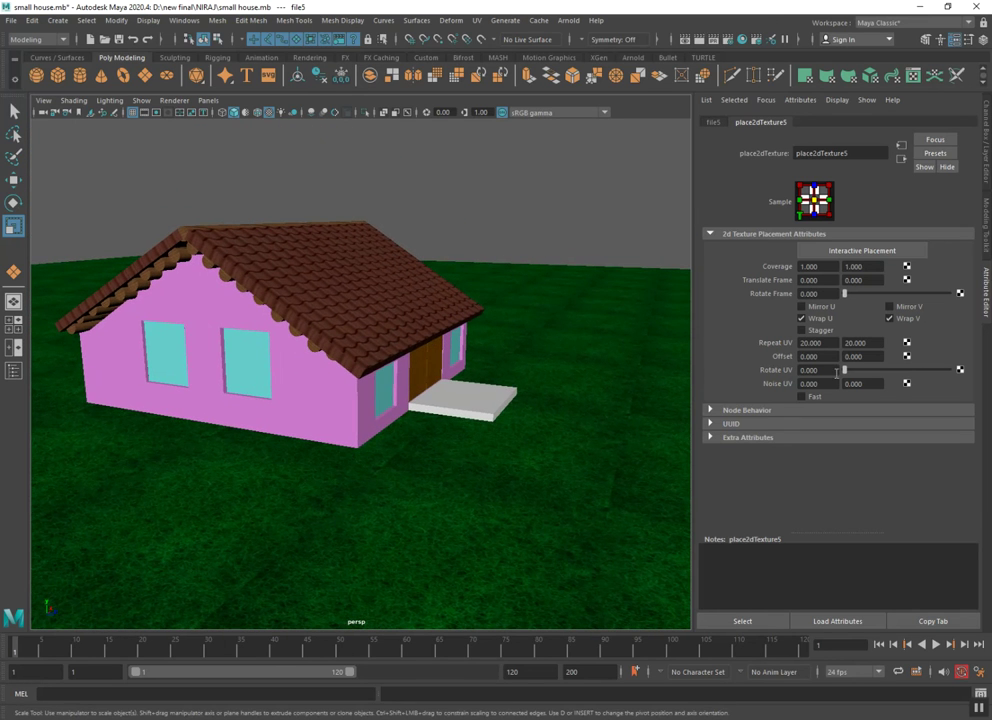
key(ctrl+a)
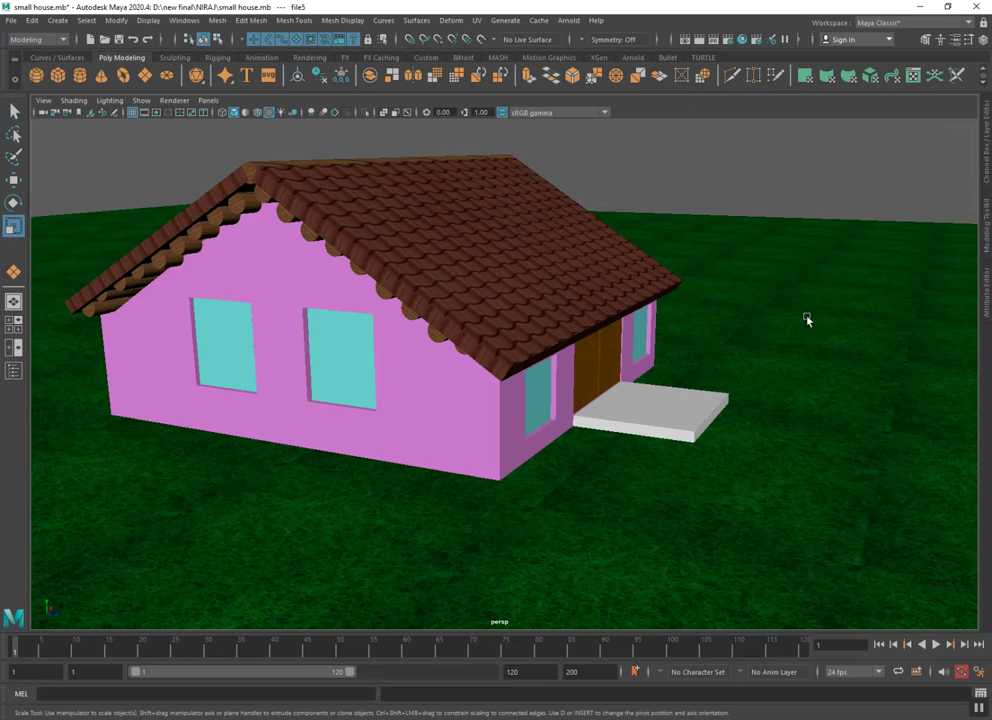
mouse_move(757, 335)
alt+mouse_down()
mouse_move(636, 441)
mouse_move(815, 560)
alt+mouse_up()
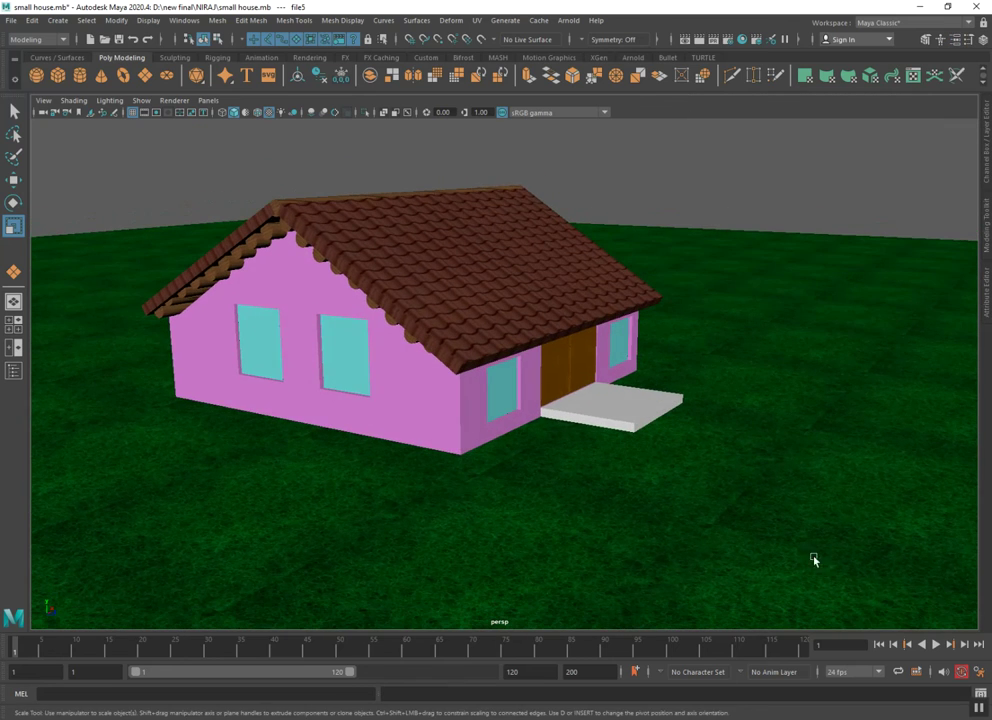